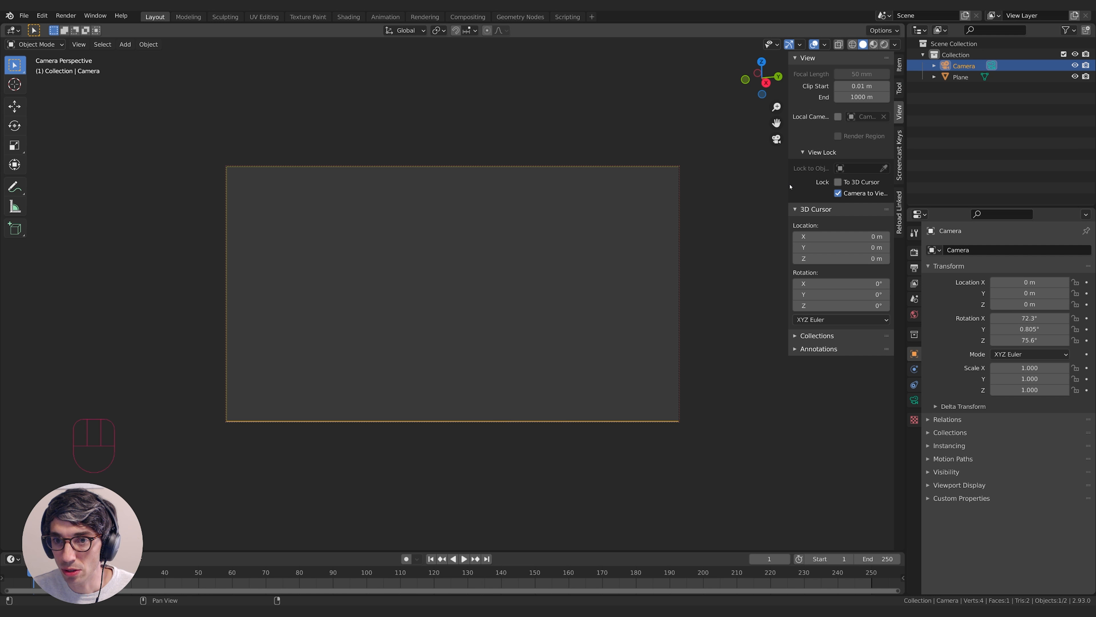
Hide the sidebar and tilt the view-locked camera so the ground plane comes into frame.
{"action": "left_click_drag", "start_coordinate": [787, 183], "coordinate": [701, 175]}
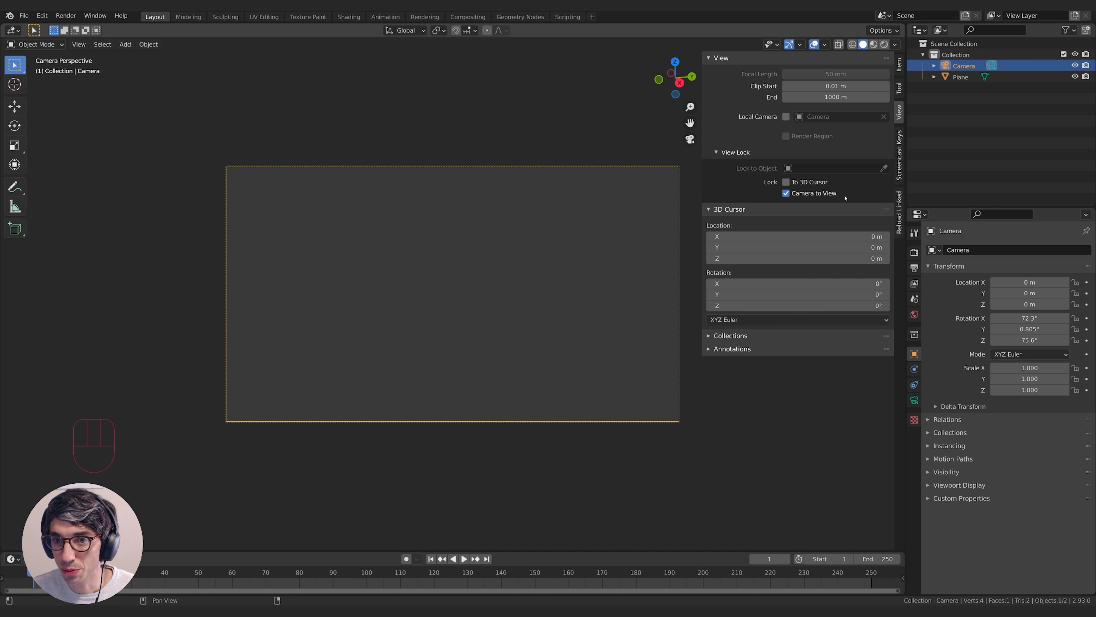
{"action": "left_click", "coordinate": [700, 175]}
{"action": "key", "text": "n"}
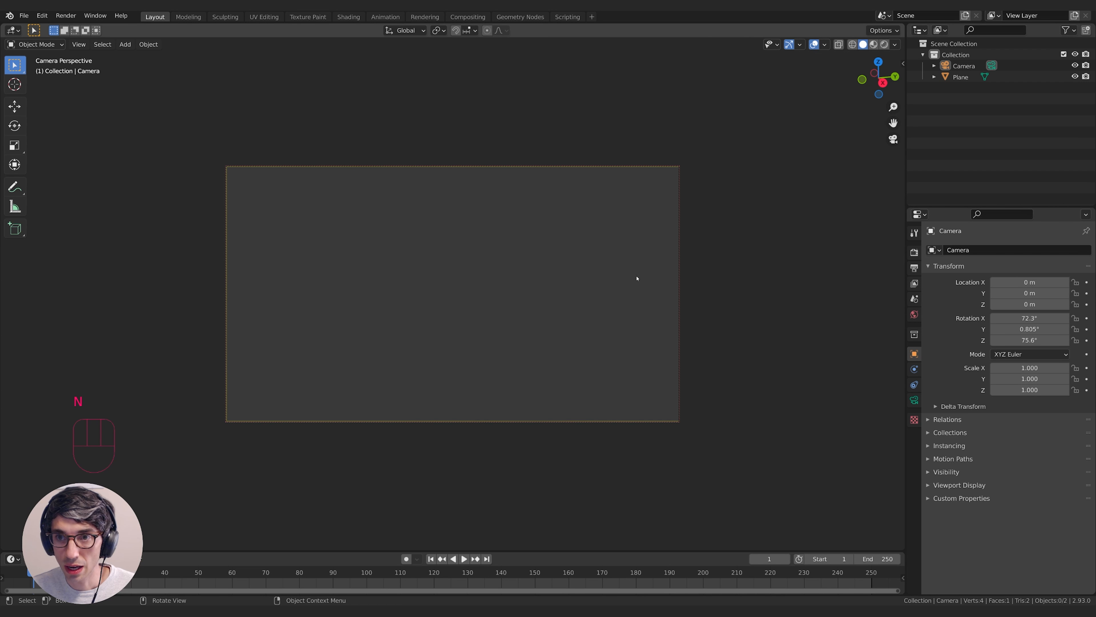
{"action": "middle_click_drag", "start_coordinate": [627, 298], "coordinate": [611, 354]}
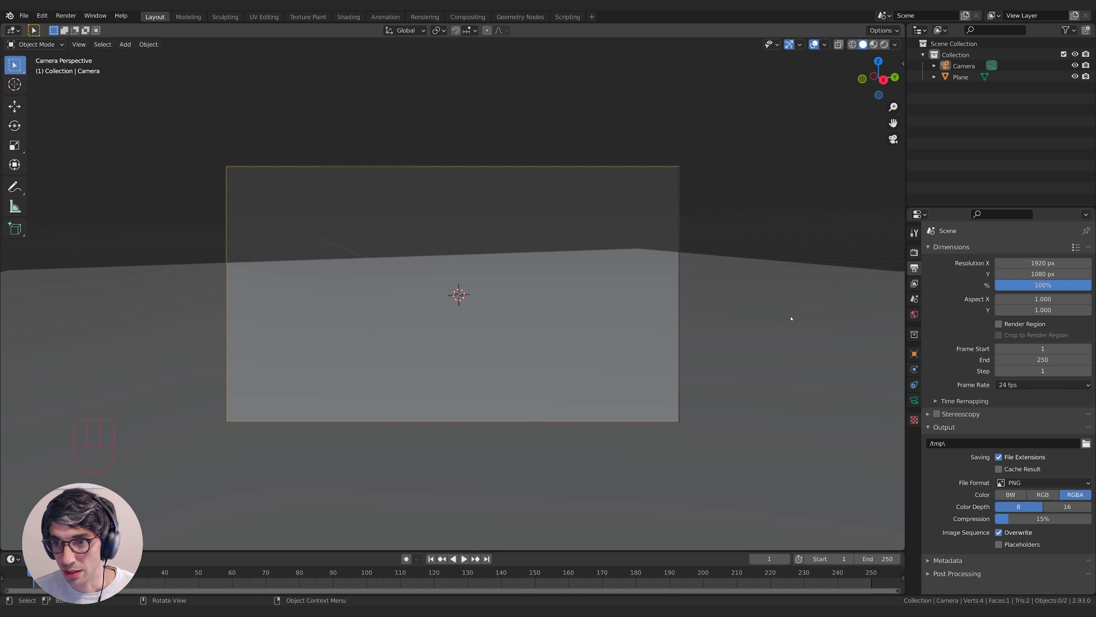
Set the output's X resolution to 1080*2.35 for a widescreen frame.
{"action": "left_click", "coordinate": [1040, 263]}
{"action": "type", "text": "1080"}
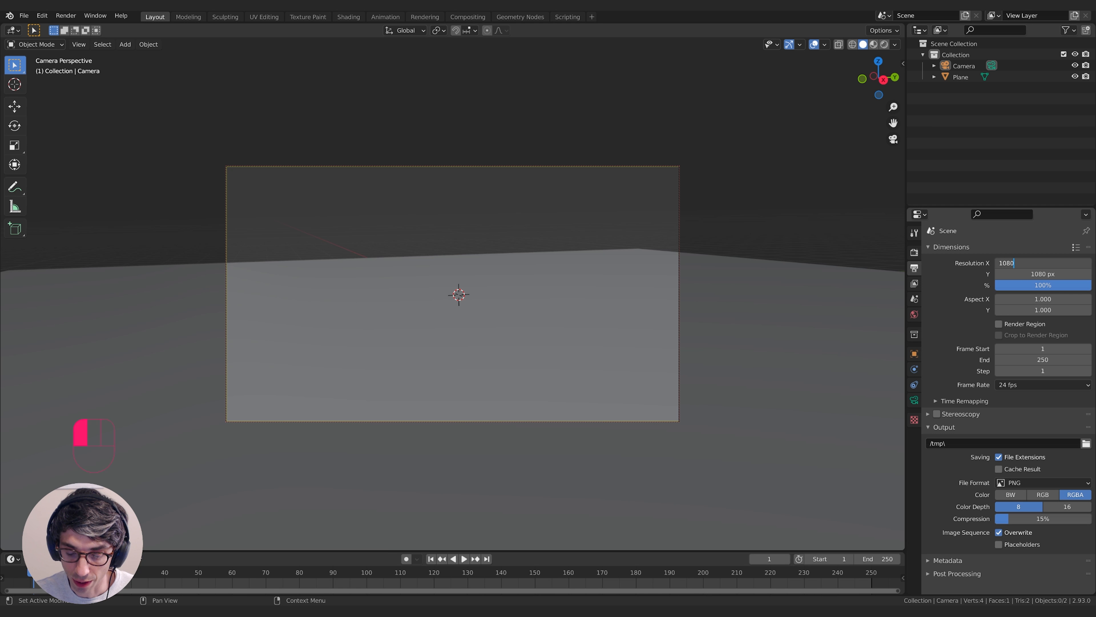
{"action": "type", "text": "*"}
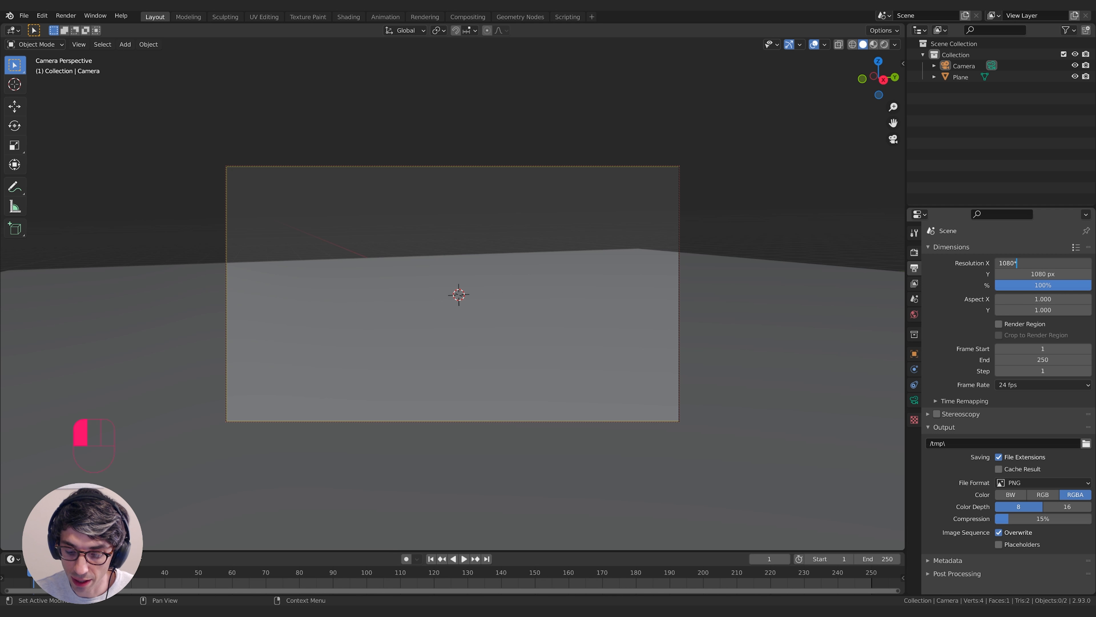
{"action": "type", "text": "2.35"}
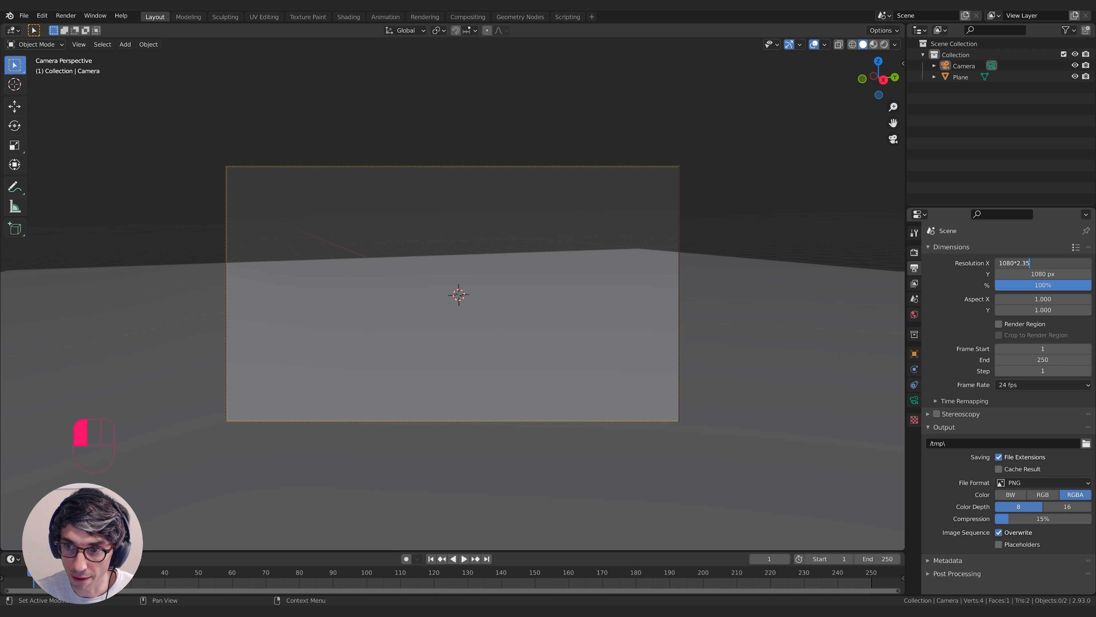
{"action": "key", "text": "Return"}
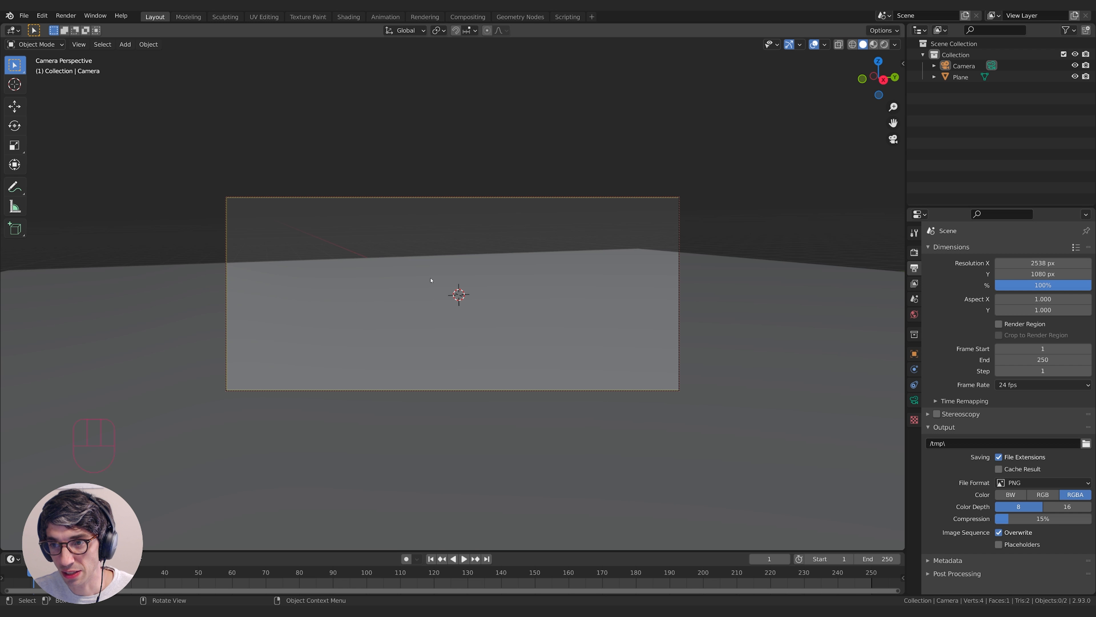
Reangle the camera over the ground plane and set its passepartout opacity to 1.000.
{"action": "middle_click_drag", "start_coordinate": [511, 283], "coordinate": [531, 296]}
{"action": "left_click", "coordinate": [914, 400]}
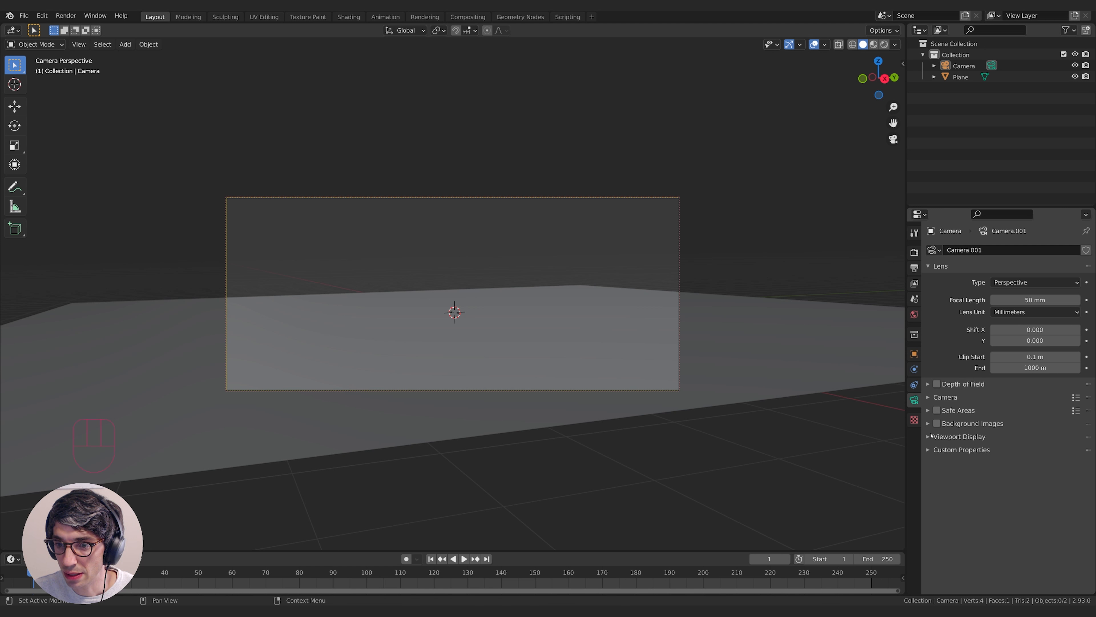
{"action": "left_click", "coordinate": [958, 437]}
{"action": "left_click_drag", "start_coordinate": [1039, 516], "coordinate": [1079, 515]}
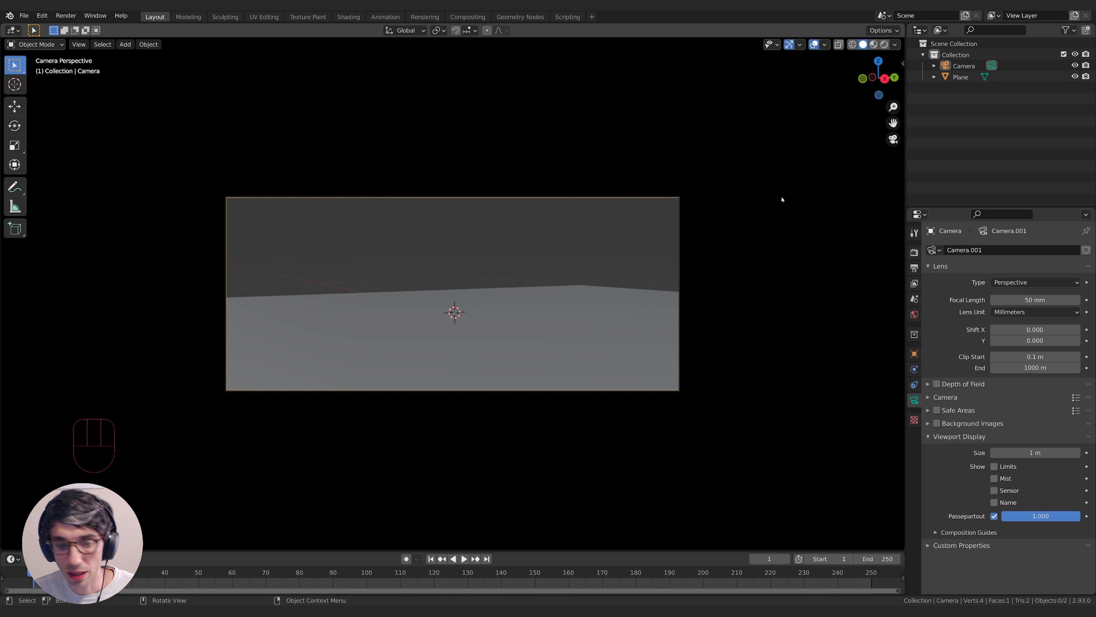
Unlock the camera from the view and enlarge the camera frame in the viewport.
{"action": "key", "text": "n"}
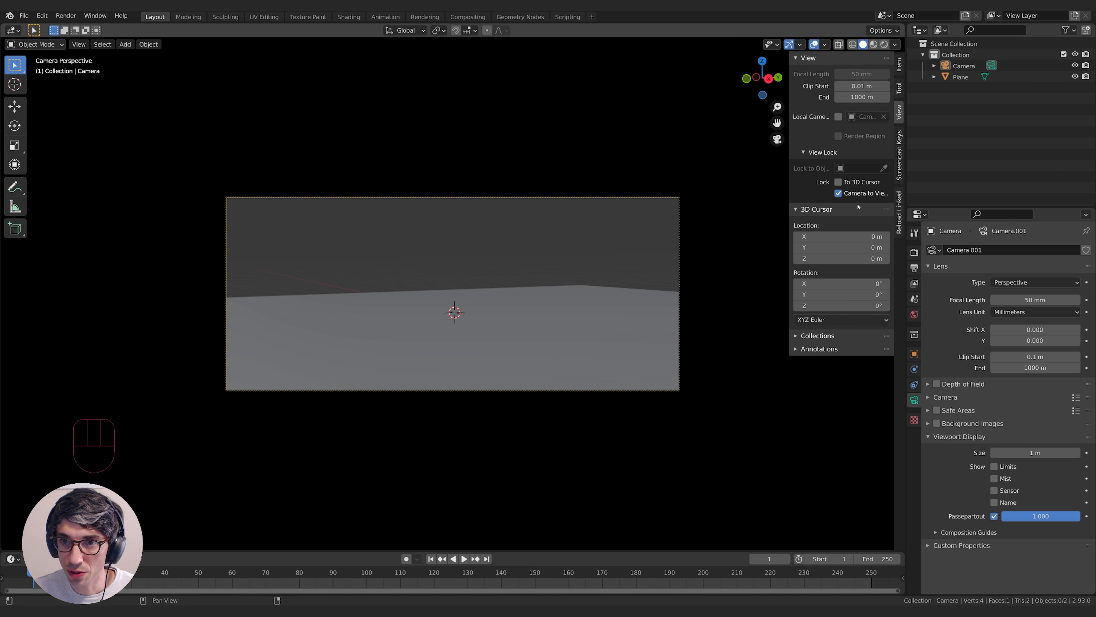
{"action": "left_click", "coordinate": [838, 196]}
{"action": "left_click", "coordinate": [788, 191]}
{"action": "left_click_drag", "start_coordinate": [789, 191], "coordinate": [898, 194]}
{"action": "scroll", "coordinate": [538, 279], "scroll_direction": "up", "scroll_amount": 2}
{"action": "middle_click_drag", "start_coordinate": [566, 277], "coordinate": [571, 273], "text": "shift"}
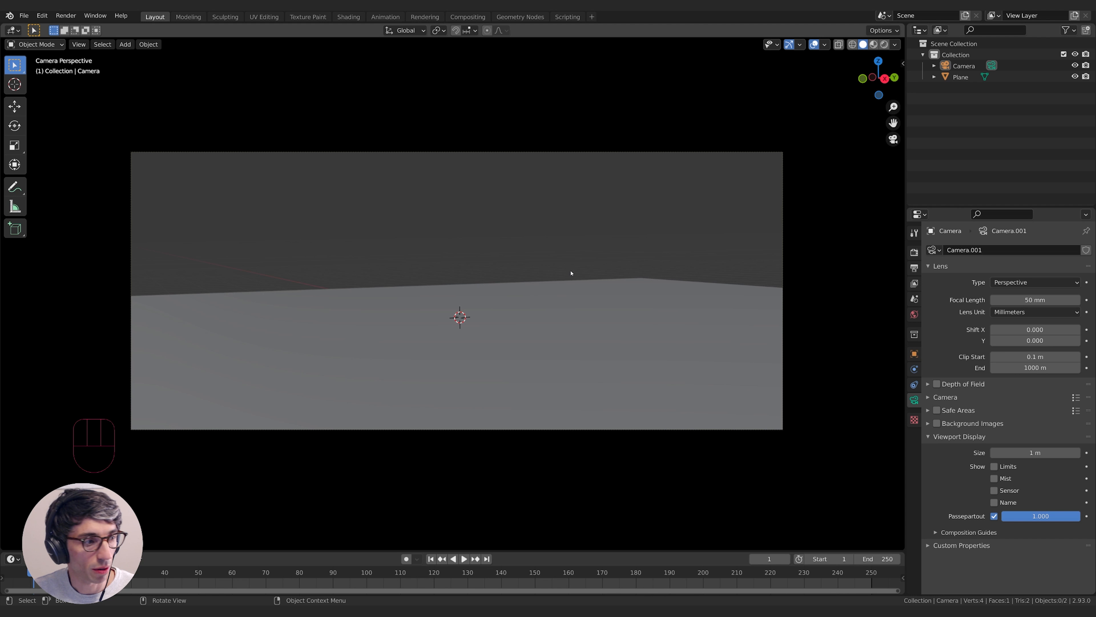
{"action": "scroll", "coordinate": [570, 275], "scroll_direction": "up", "scroll_amount": 1}
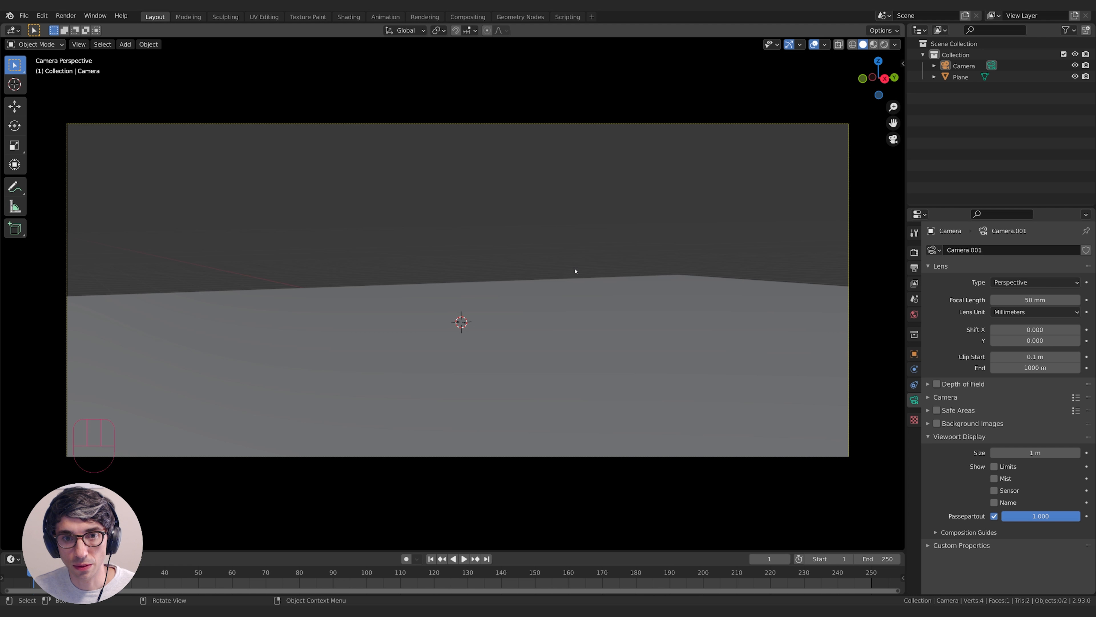
{"action": "scroll", "coordinate": [575, 271], "scroll_direction": "down", "scroll_amount": 1}
Add a UV sphere at the plane's centre and scale it up to span most of the camera frame's width.
{"action": "left_click", "coordinate": [612, 227]}
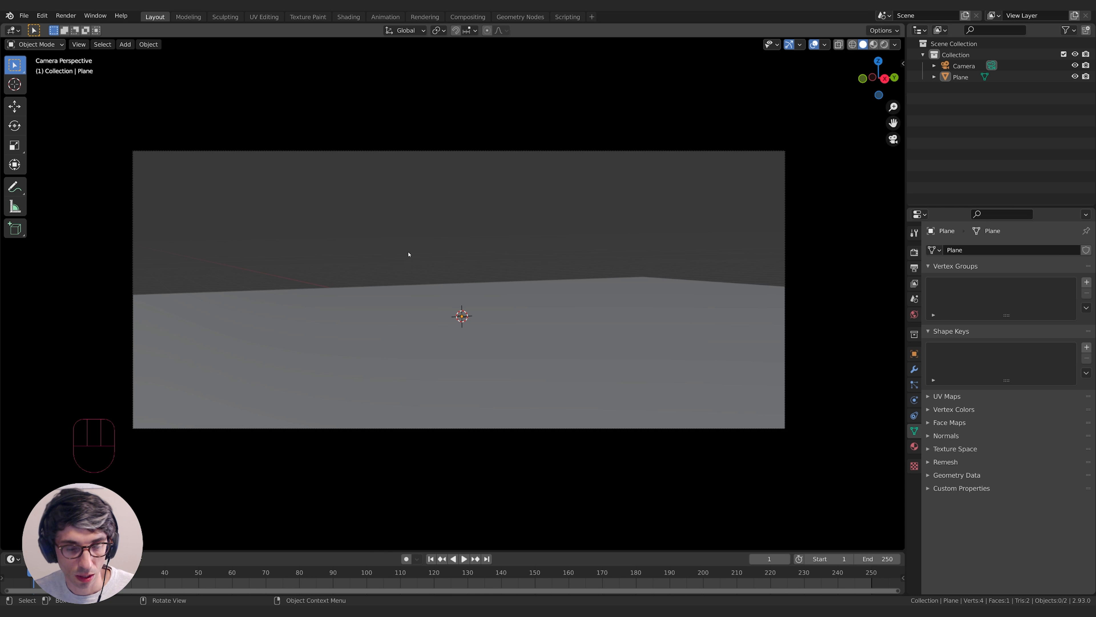
{"action": "key", "text": "shift+a"}
{"action": "mouse_move", "coordinate": [451, 104]}
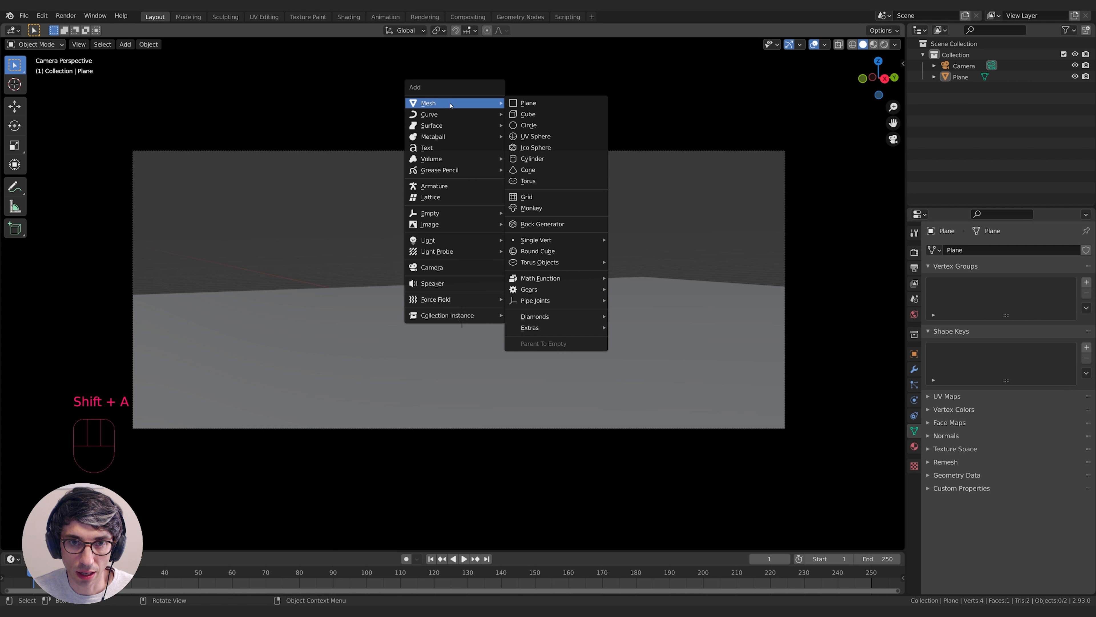
{"action": "left_click", "coordinate": [536, 136]}
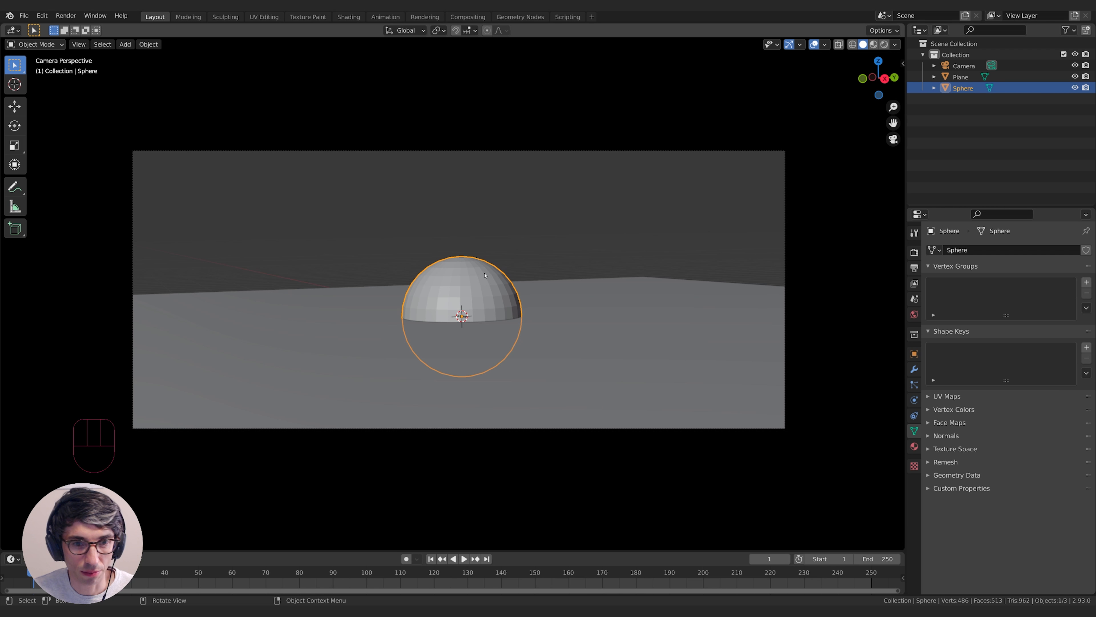
{"action": "key", "text": "s"}
{"action": "left_click", "coordinate": [666, 238]}
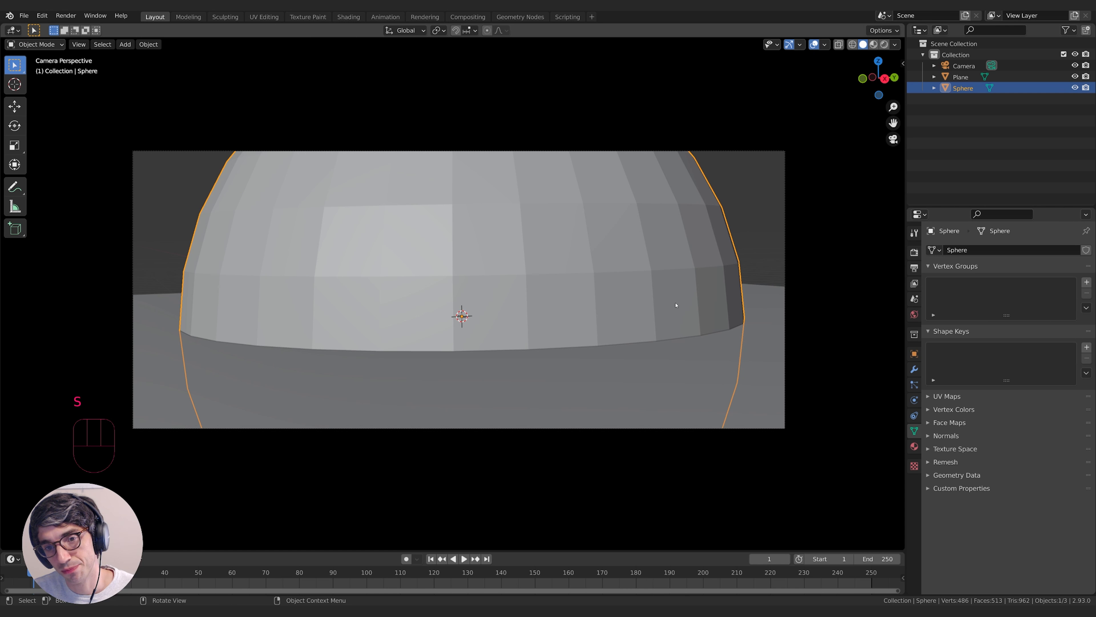
Flatten the sphere to about 0.47 along Z and raise it vertically so more of it sits above the ground plane.
{"action": "key", "text": "g"}
{"action": "key", "text": "z"}
{"action": "left_click", "coordinate": [675, 275]}
{"action": "key", "text": "s"}
{"action": "key", "text": "z"}
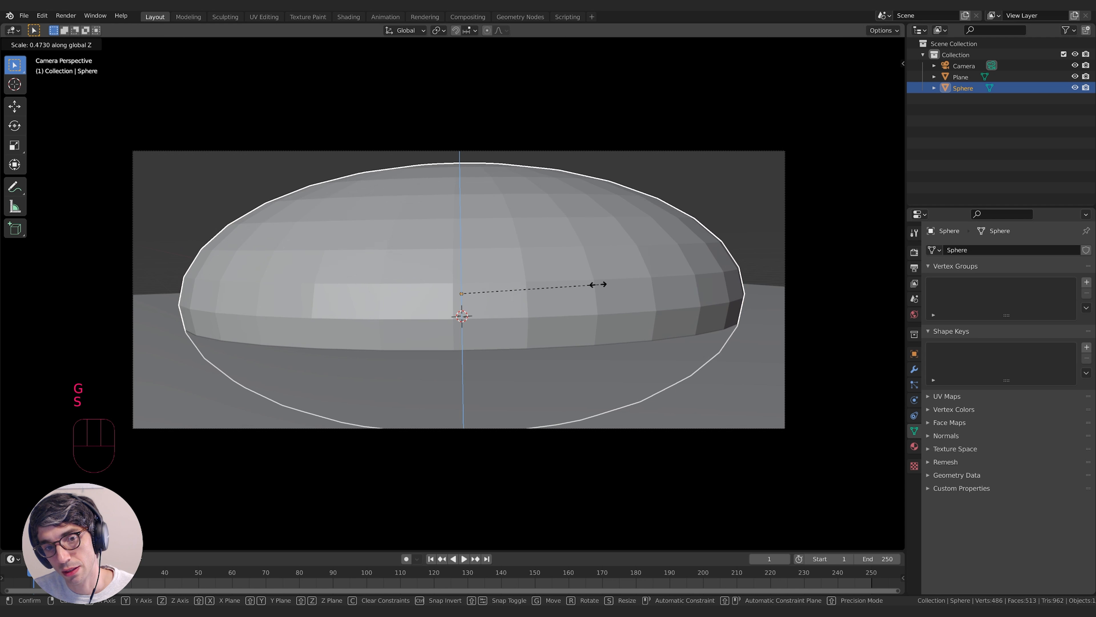
{"action": "left_click", "coordinate": [598, 284]}
{"action": "key", "text": "g"}
{"action": "key", "text": "z"}
{"action": "left_click", "coordinate": [600, 267]}
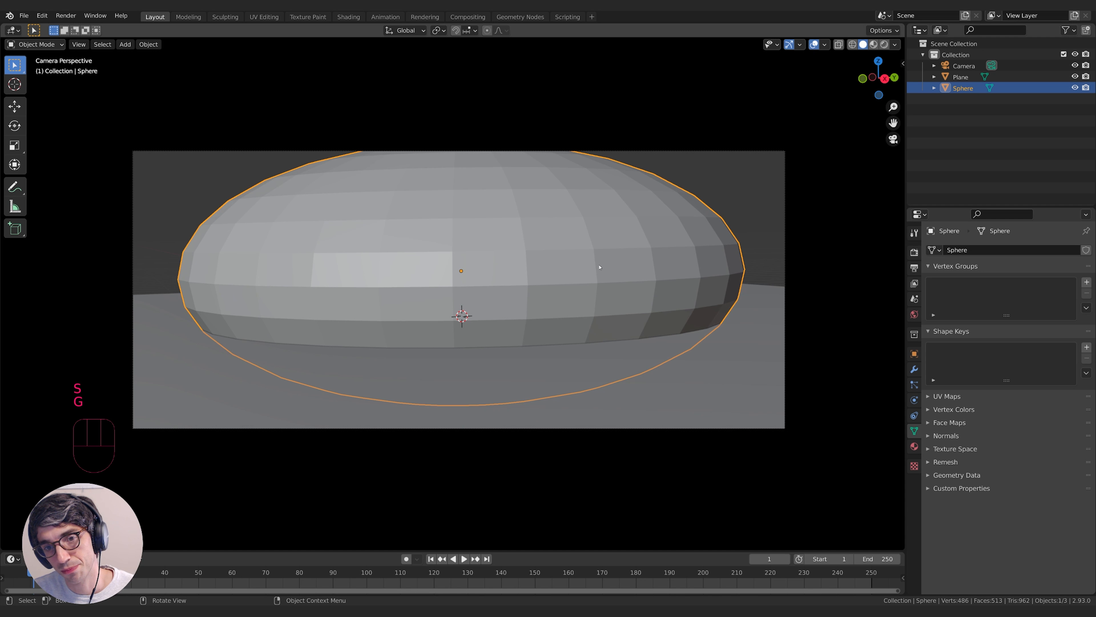
Delete the vertices of the sphere's lower half in front view with X-ray enabled, leaving an open dome.
{"action": "key", "text": "Tab"}
{"action": "key", "text": "alt+z"}
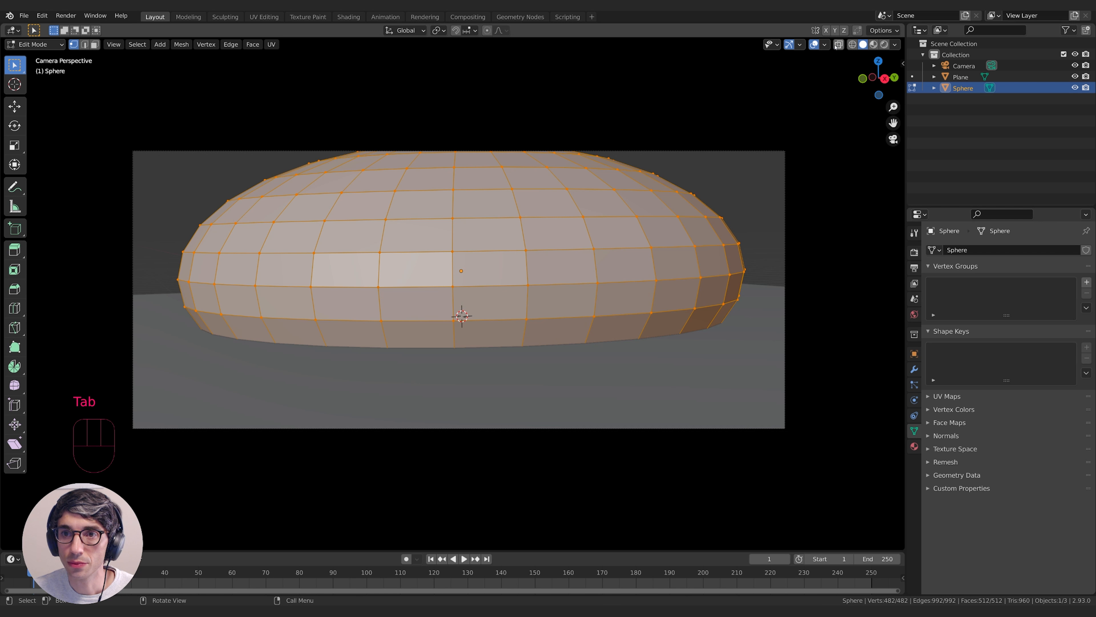
{"action": "mouse_move", "coordinate": [467, 291]}
{"action": "middle_mouse_down"}
{"action": "mouse_move", "coordinate": [473, 264]}
{"action": "mouse_move", "coordinate": [477, 284]}
{"action": "middle_mouse_up"}
{"action": "scroll", "coordinate": [473, 264], "scroll_direction": "down", "scroll_amount": 1}
{"action": "key", "text": "a"}
{"action": "key", "text": "a"}
{"action": "key", "text": "KP_1"}
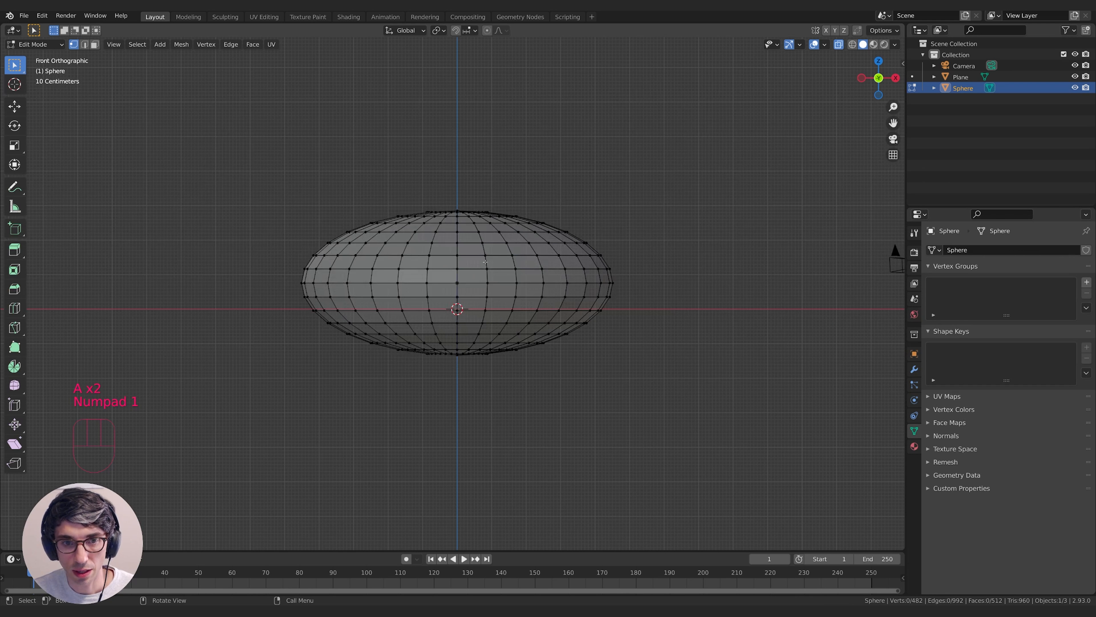
{"action": "key", "text": "b"}
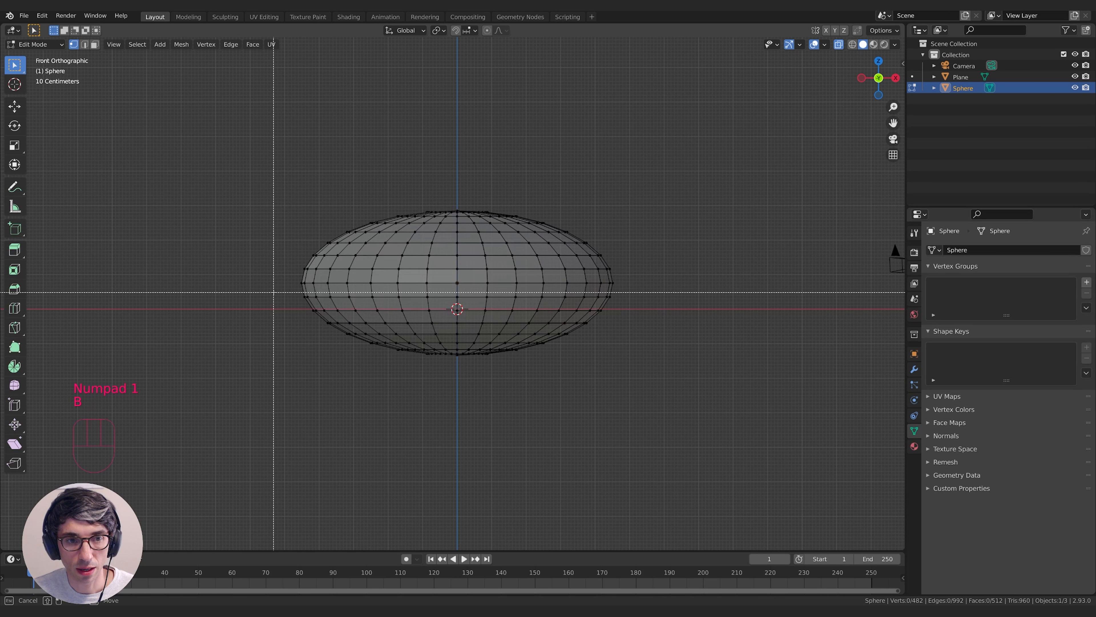
{"action": "left_click_drag", "start_coordinate": [272, 292], "coordinate": [631, 428]}
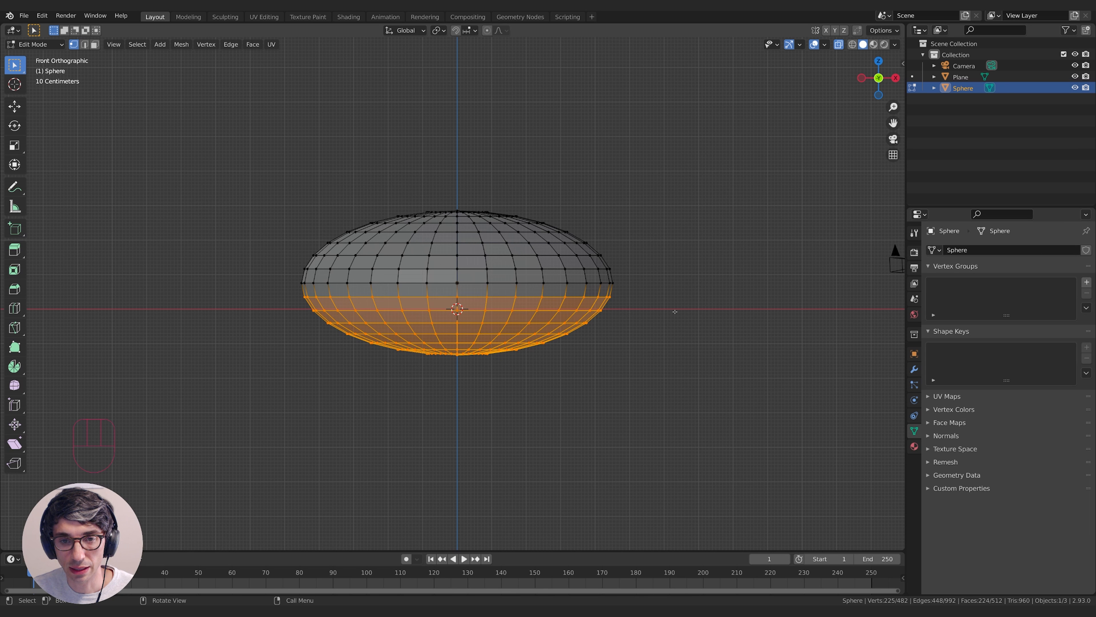
{"action": "key", "text": "x"}
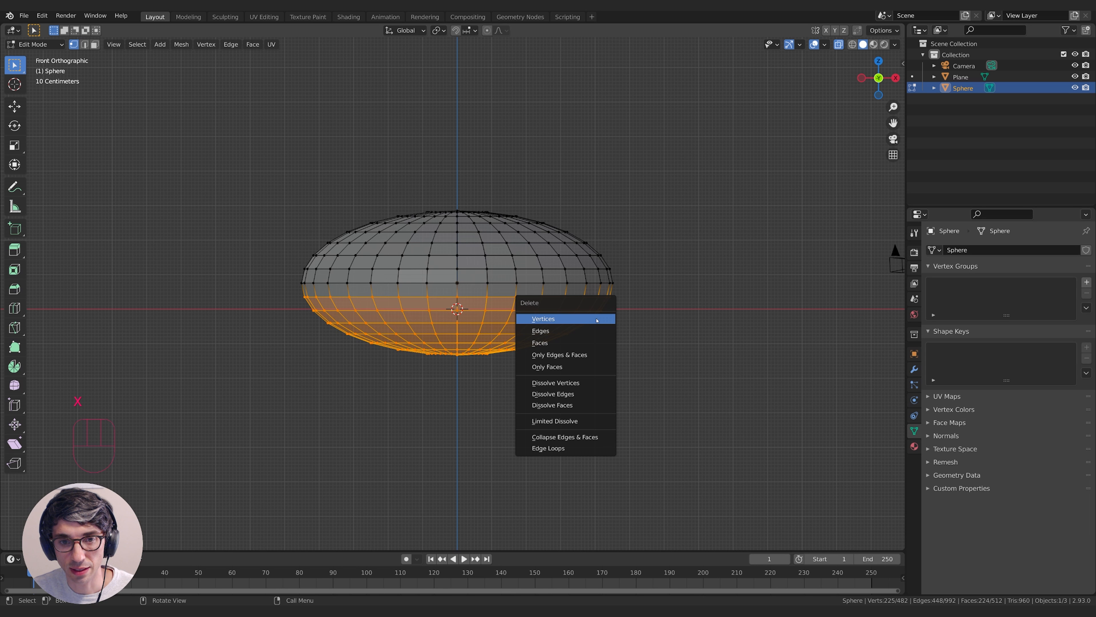
{"action": "left_click", "coordinate": [597, 320]}
Raise one vertex on the dome's rim about 2.2 m along Z with proportional editing at an influence of about 5.56.
{"action": "middle_click_drag", "start_coordinate": [577, 304], "coordinate": [559, 347]}
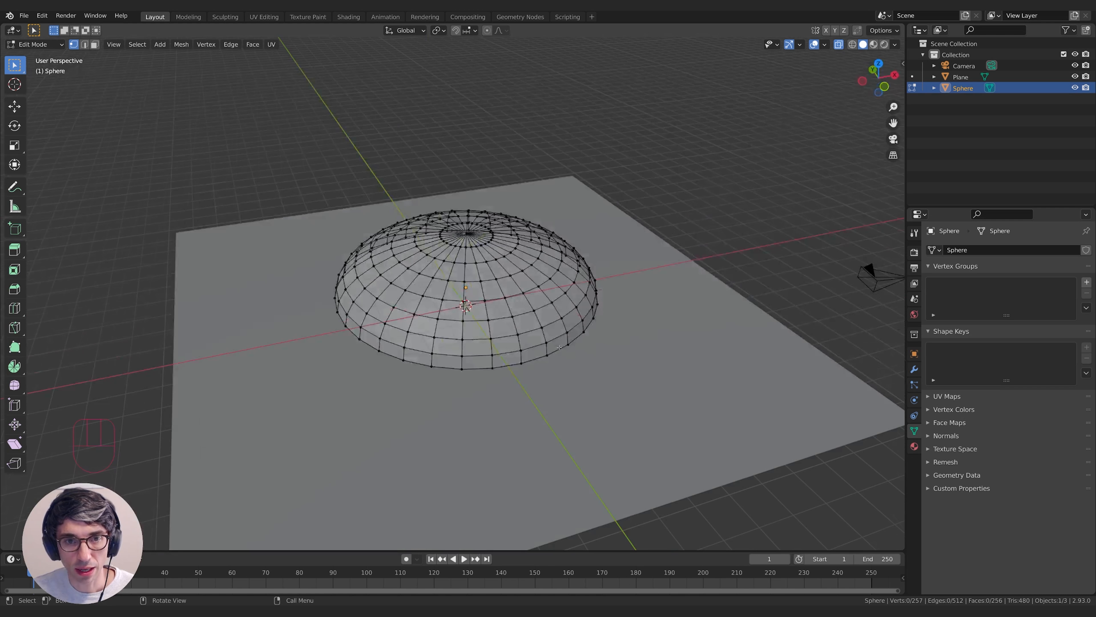
{"action": "key", "text": "Tab"}
{"action": "middle_click_drag", "start_coordinate": [719, 215], "coordinate": [525, 238]}
{"action": "key", "text": "Tab"}
{"action": "left_click", "coordinate": [465, 249]}
{"action": "key", "text": "o"}
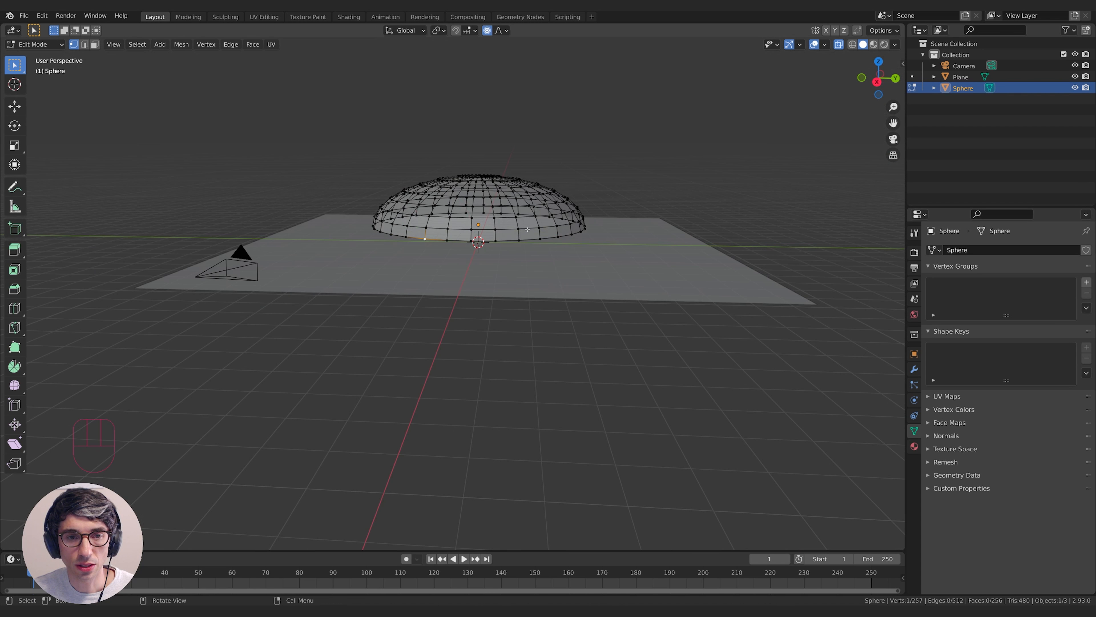
{"action": "key", "text": "g"}
{"action": "key", "text": "z"}
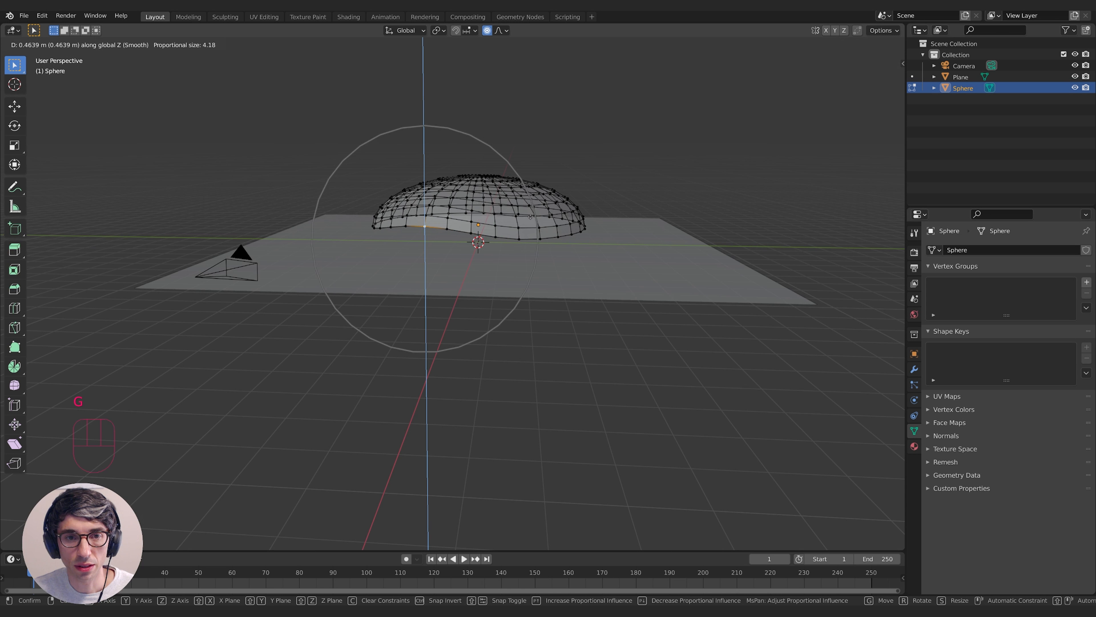
{"action": "scroll", "coordinate": [531, 203], "scroll_direction": "down", "scroll_amount": 2}
{"action": "scroll", "coordinate": [532, 169], "scroll_direction": "down", "scroll_amount": 1}
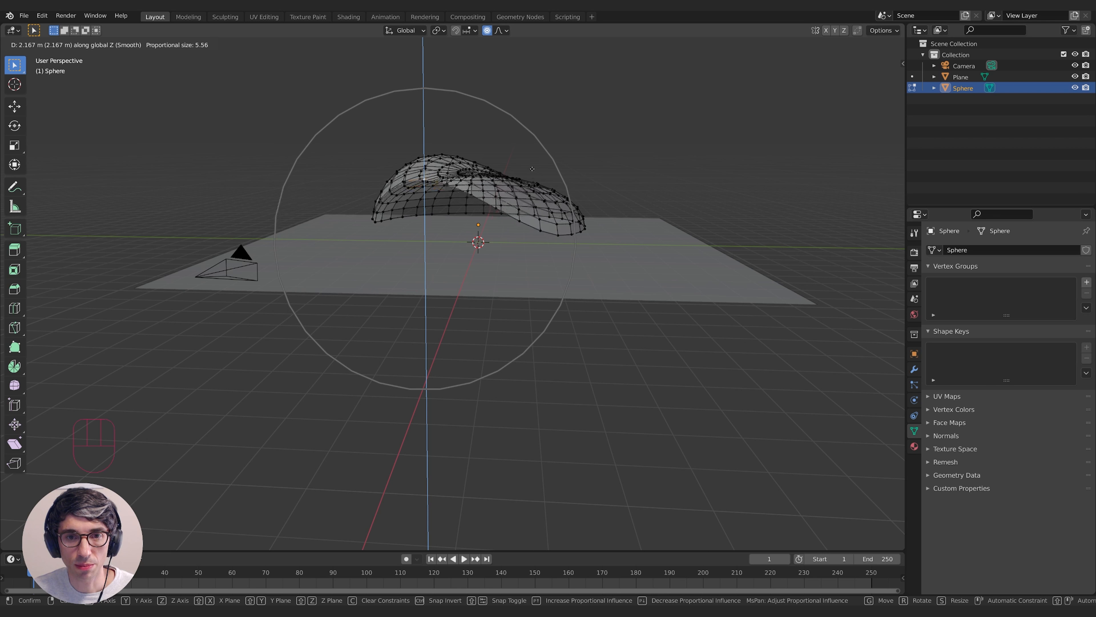
{"action": "left_click", "coordinate": [532, 170]}
Raise a second rim vertex about 1.5 m along Z with proportional editing to widen the arched opening.
{"action": "middle_click_drag", "start_coordinate": [532, 169], "coordinate": [555, 233]}
{"action": "middle_click_drag", "start_coordinate": [376, 263], "coordinate": [586, 230]}
{"action": "key", "text": "g"}
{"action": "key", "text": "z"}
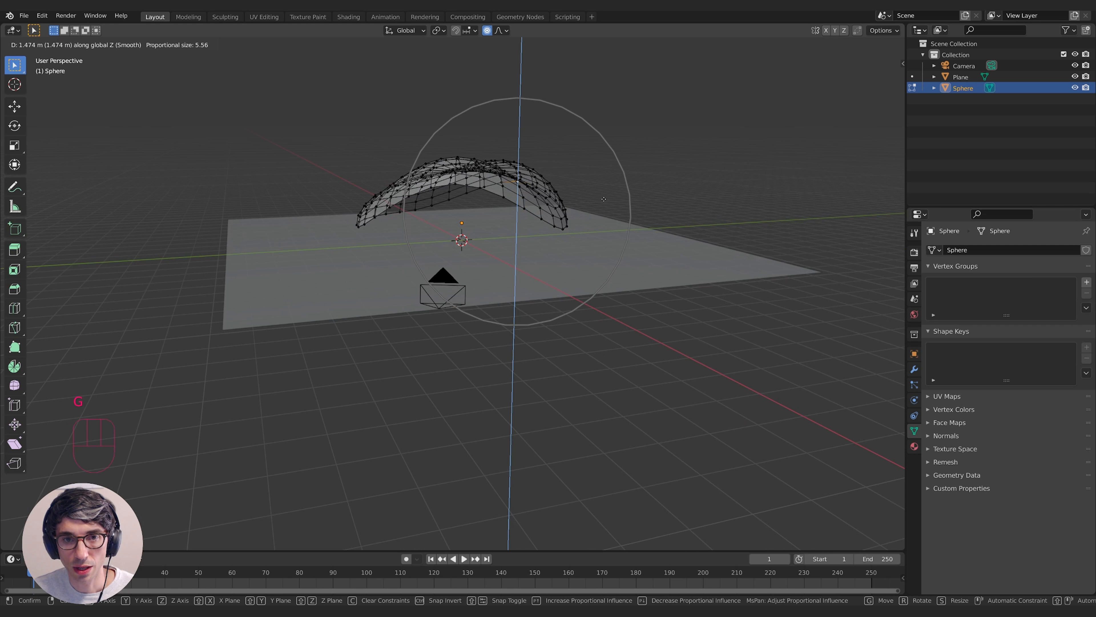
{"action": "left_click", "coordinate": [404, 240]}
Lower a rim vertex on one side of the arch about 0.57 m along Z, and adjust one on the opposite side vertically.
{"action": "middle_click_drag", "start_coordinate": [404, 240], "coordinate": [420, 225]}
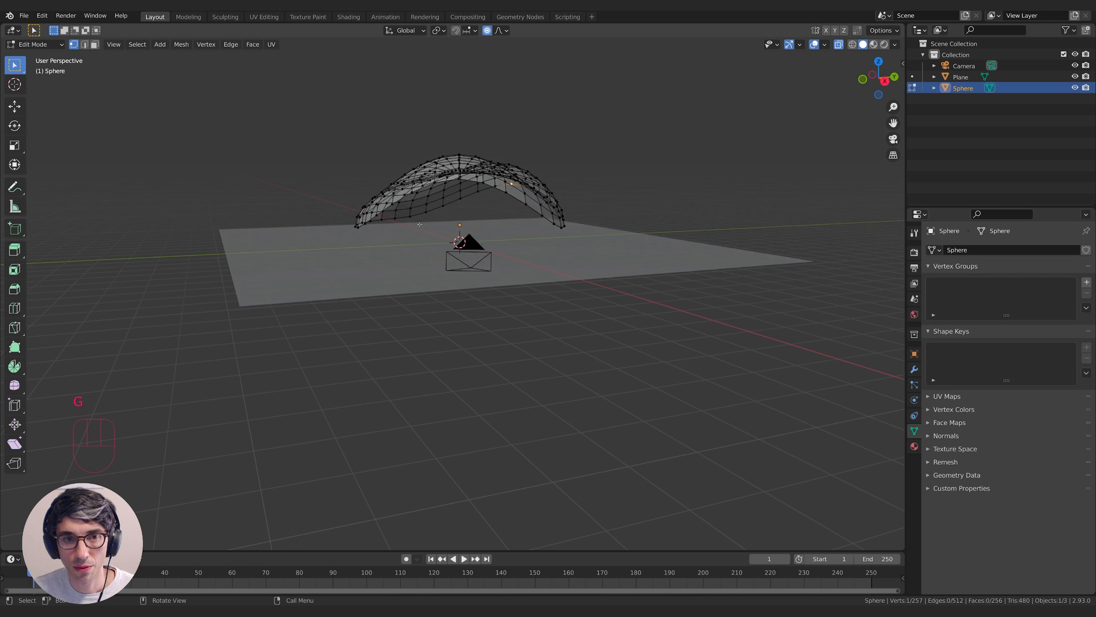
{"action": "left_click", "coordinate": [392, 225]}
{"action": "key", "text": "g"}
{"action": "key", "text": "z"}
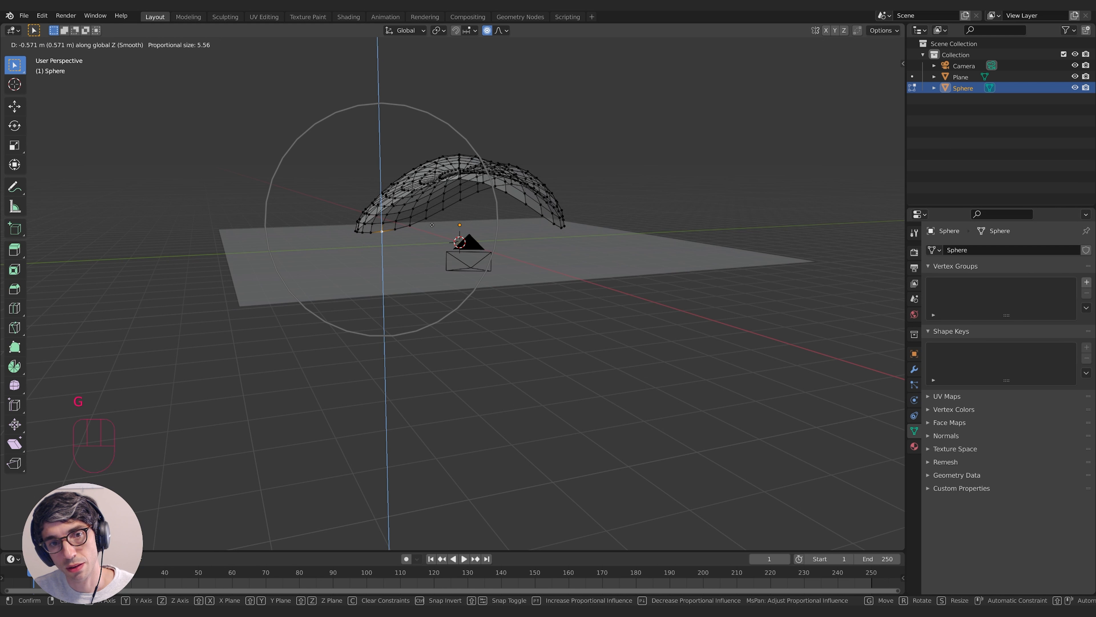
{"action": "left_click", "coordinate": [431, 225]}
{"action": "left_click", "coordinate": [545, 217]}
{"action": "key", "text": "g"}
{"action": "key", "text": "z"}
{"action": "left_click", "coordinate": [607, 234]}
Scale the whole dome up by about 2.1 in Object Mode and adjust its size further through the camera.
{"action": "mouse_move", "coordinate": [608, 233]}
{"action": "middle_mouse_down"}
{"action": "mouse_move", "coordinate": [561, 276]}
{"action": "mouse_move", "coordinate": [614, 220]}
{"action": "mouse_move", "coordinate": [587, 233]}
{"action": "middle_mouse_up"}
{"action": "key", "text": "Tab"}
{"action": "key", "text": "s"}
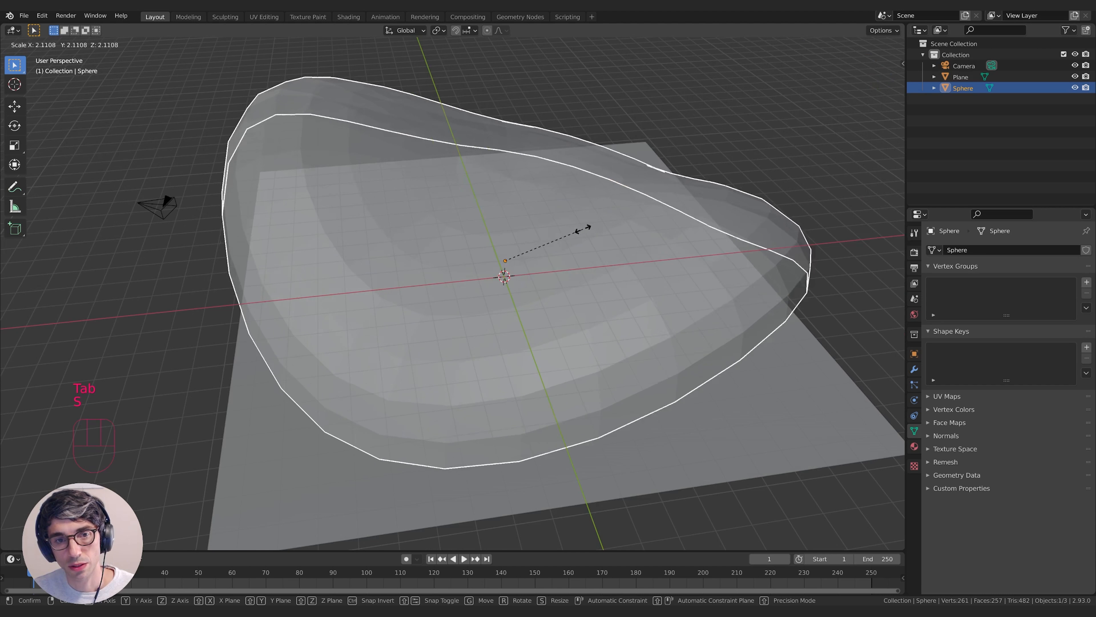
{"action": "left_click", "coordinate": [583, 229]}
{"action": "middle_click_drag", "start_coordinate": [583, 229], "coordinate": [684, 188]}
{"action": "key", "text": "KP_0"}
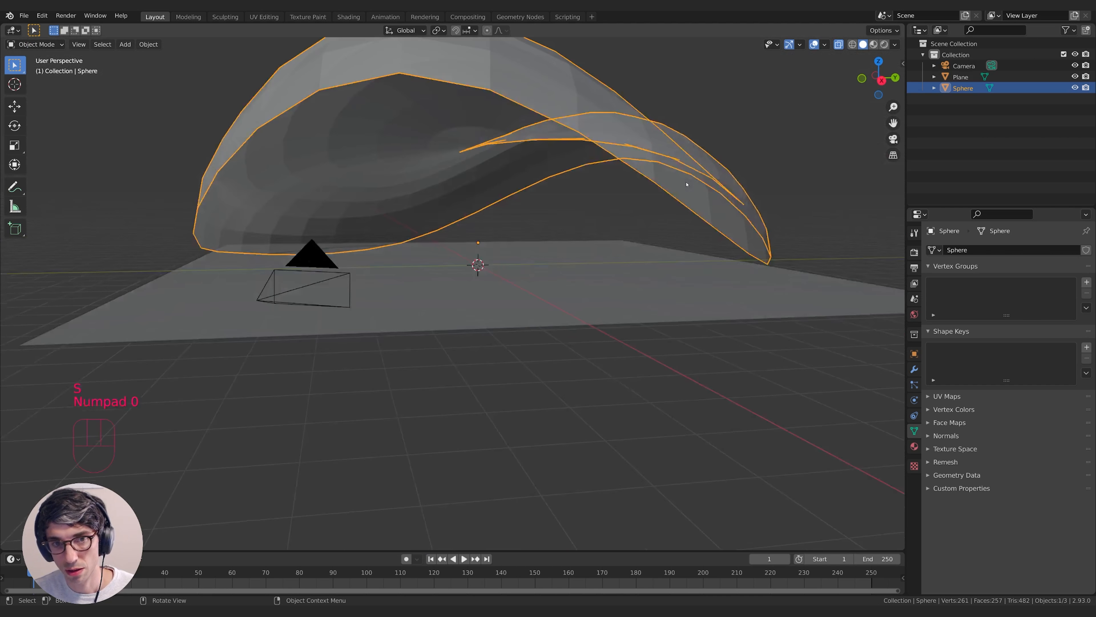
{"action": "key", "text": "s"}
{"action": "left_click", "coordinate": [622, 190]}
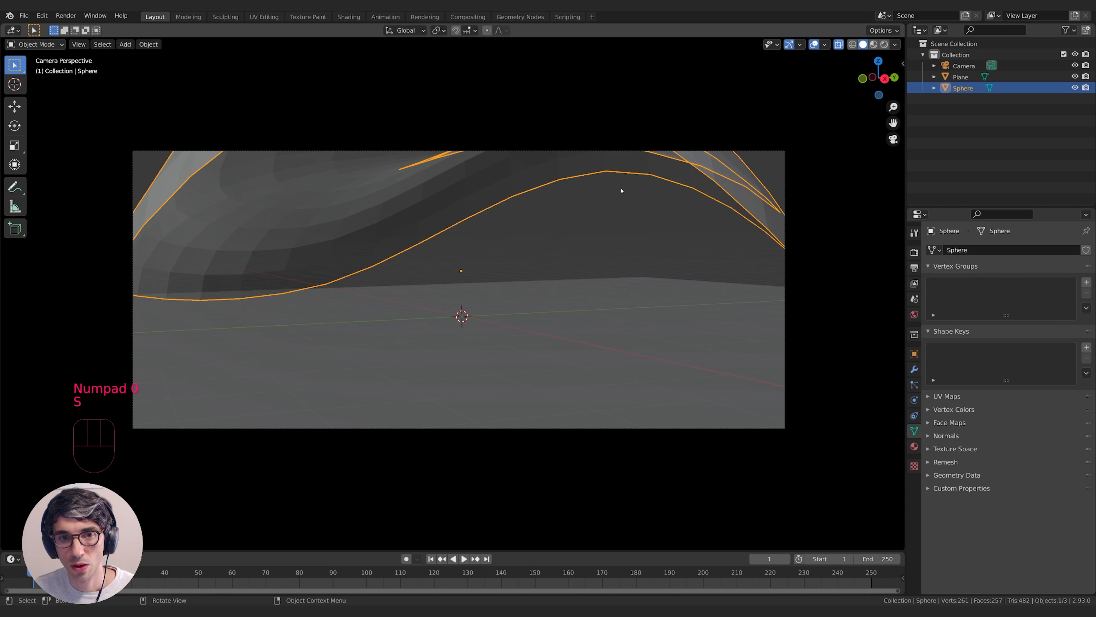
Set the camera's focal length to 24 mm.
{"action": "left_click", "coordinate": [963, 66]}
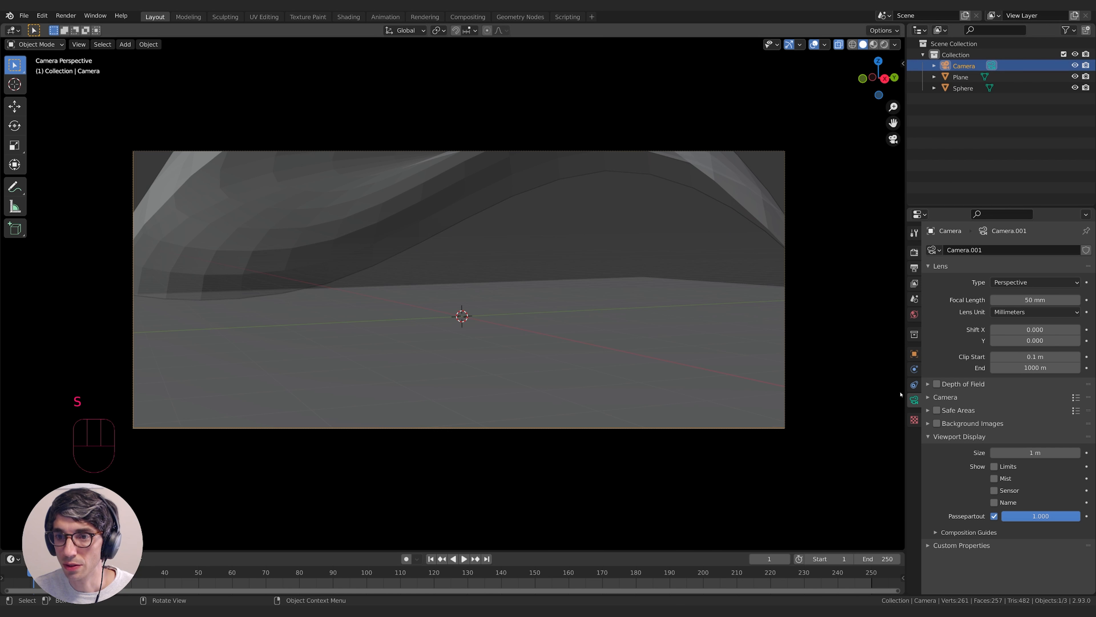
{"action": "left_click", "coordinate": [1035, 300]}
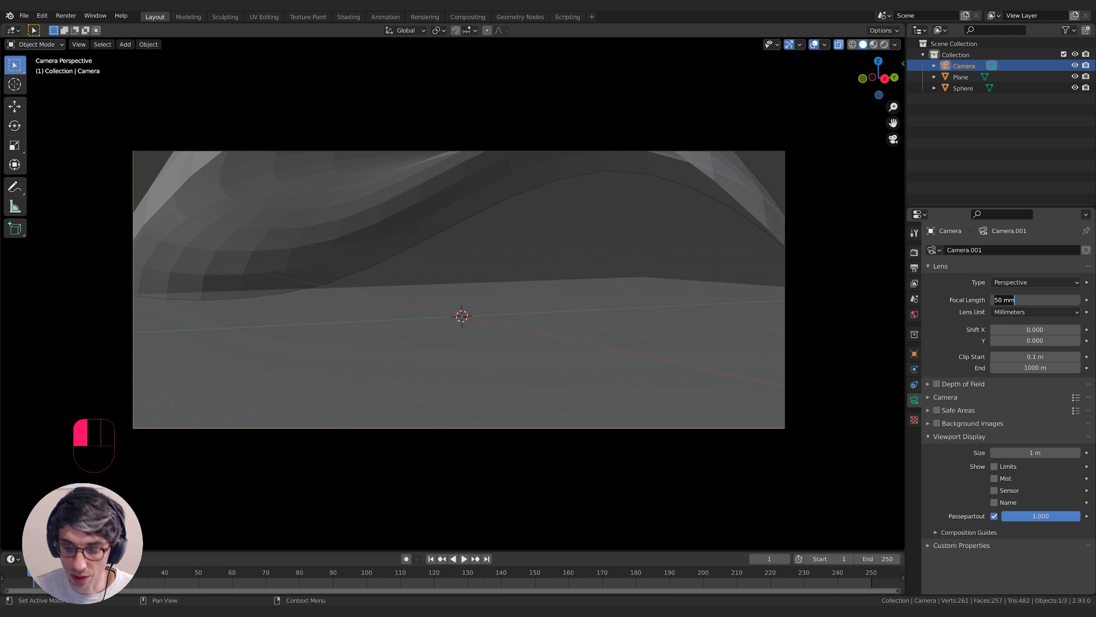
{"action": "type", "text": "24"}
{"action": "key", "text": "Return"}
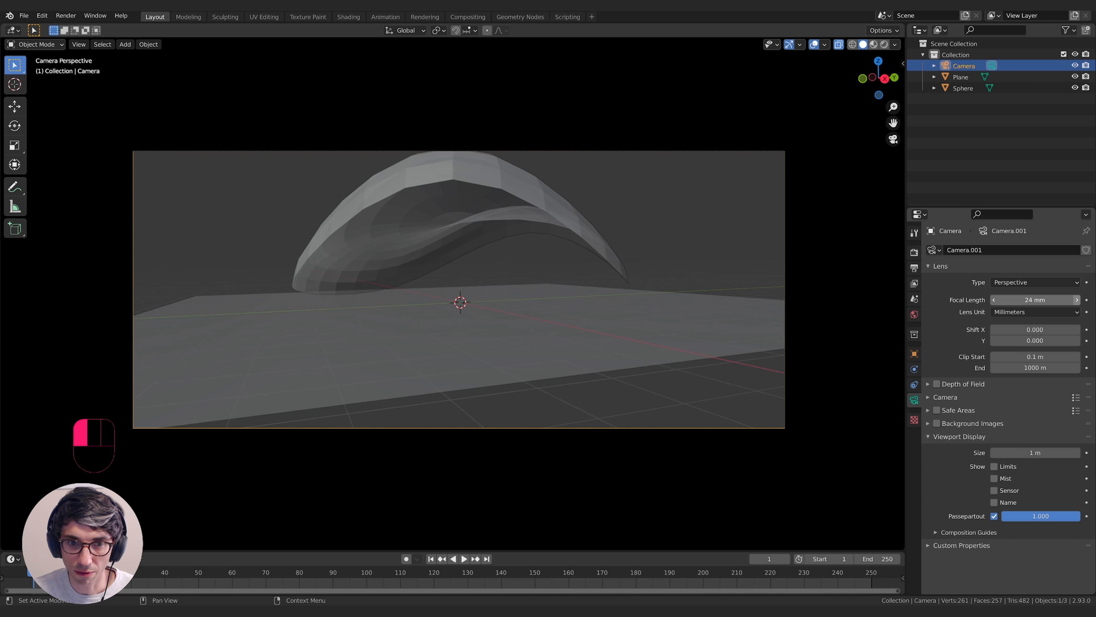
Scale the dome up until it fills the camera frame, and rotate it about Z so the arched opening sits right of centre.
{"action": "left_click", "coordinate": [568, 228]}
{"action": "key", "text": "s"}
{"action": "left_click", "coordinate": [684, 227]}
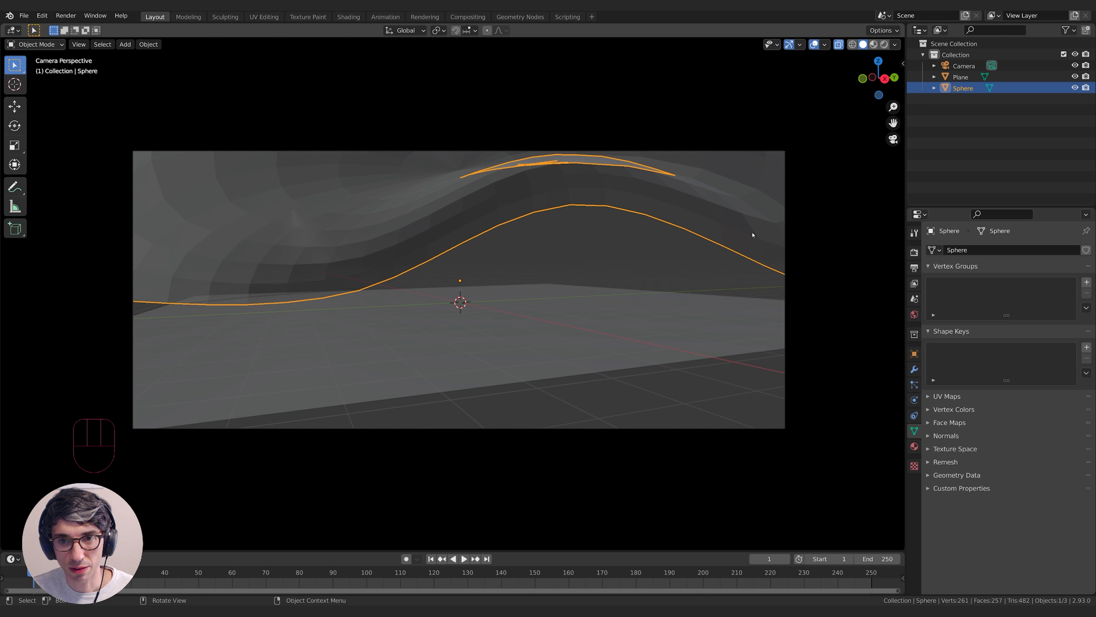
{"action": "key", "text": "r"}
{"action": "key", "text": "z"}
{"action": "left_click", "coordinate": [735, 229]}
{"action": "middle_click_drag", "start_coordinate": [591, 284], "coordinate": [565, 290], "text": "shift"}
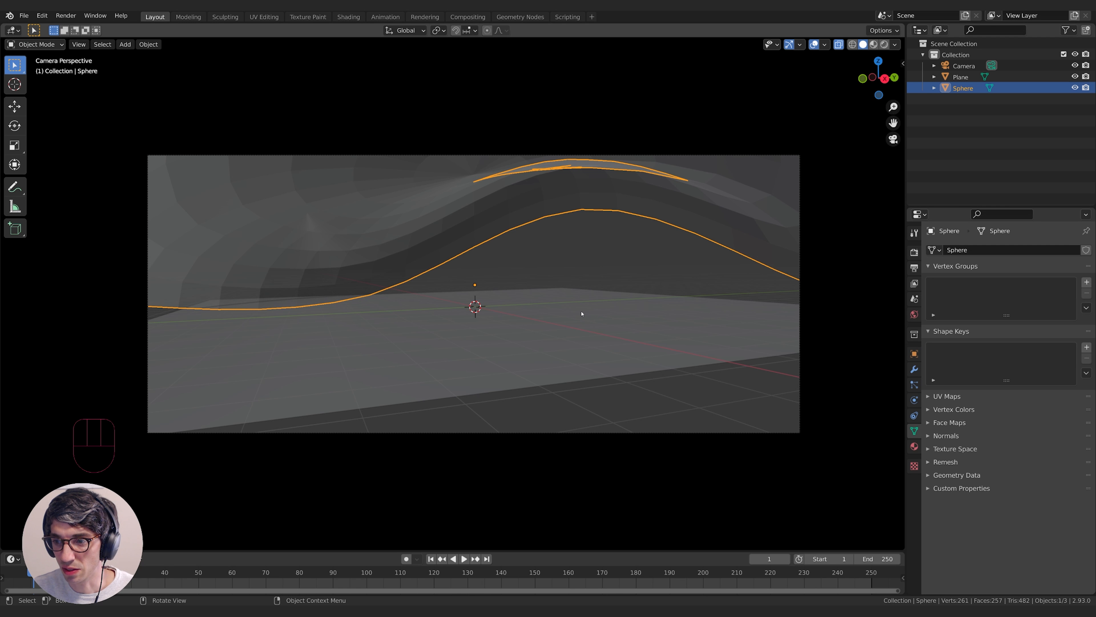
Shade the dome smooth, deselect it and turn off X-ray display.
{"action": "right_click", "coordinate": [343, 228]}
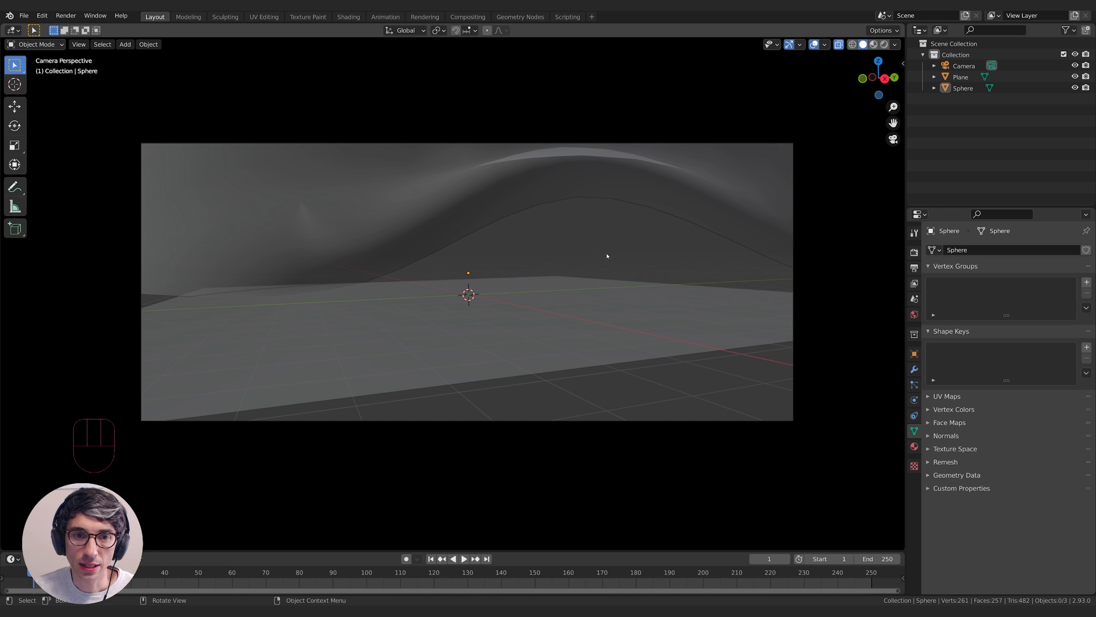
{"action": "left_click", "coordinate": [839, 44]}
{"action": "middle_click_drag", "start_coordinate": [580, 299], "coordinate": [629, 311], "text": "shift"}
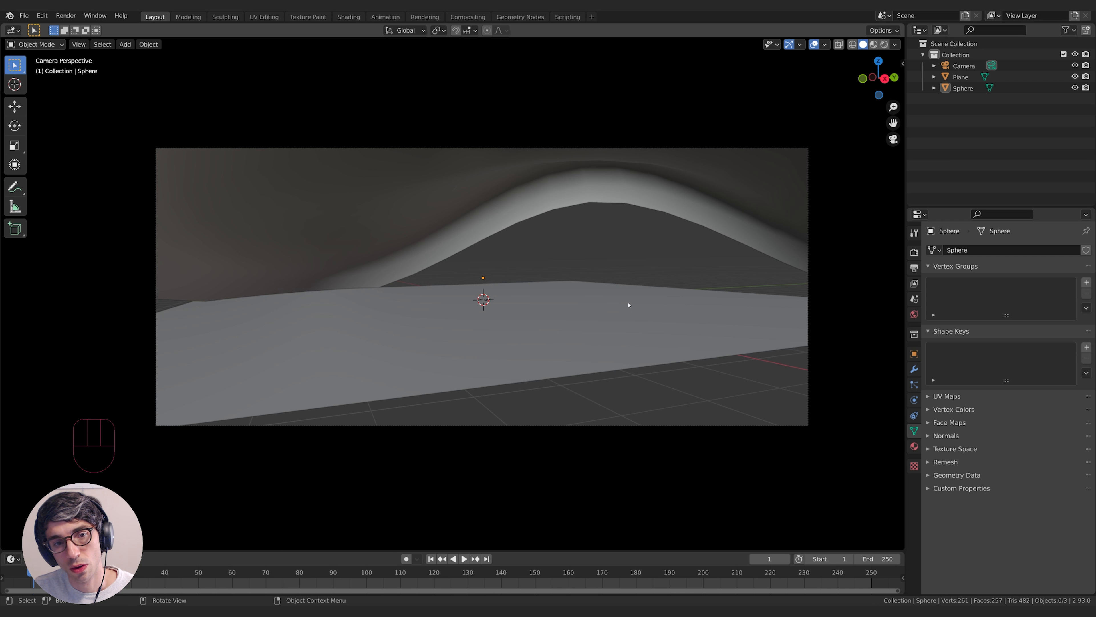
Scale the ground plane up to cover the bottom of the camera frame, and rotate it about -39 degrees around Z.
{"action": "left_click", "coordinate": [453, 341]}
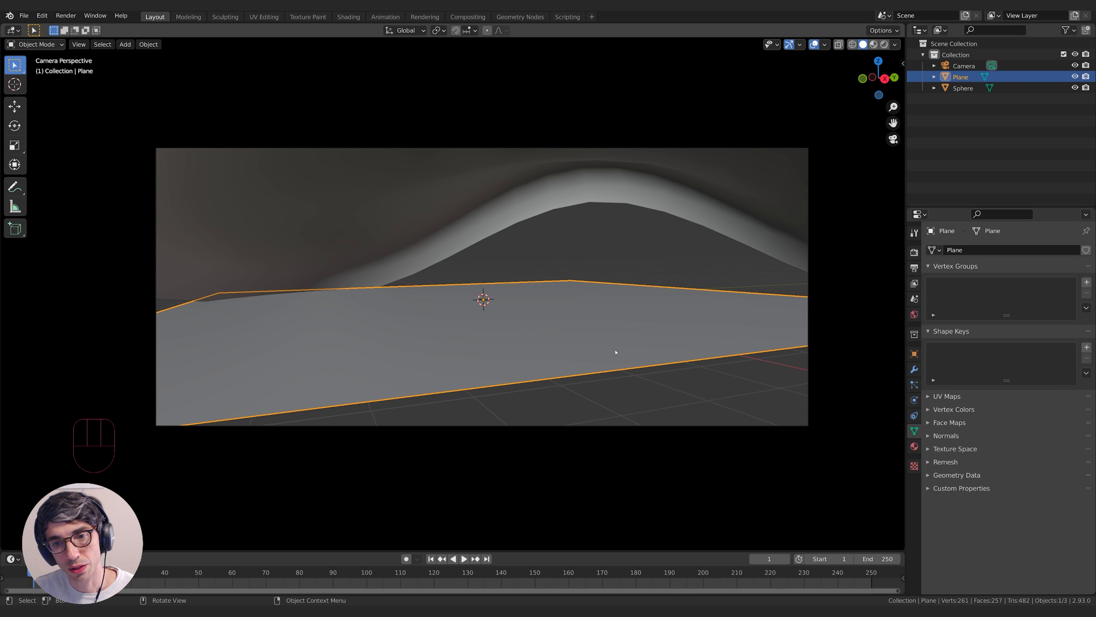
{"action": "key", "text": "s"}
{"action": "left_click", "coordinate": [699, 359]}
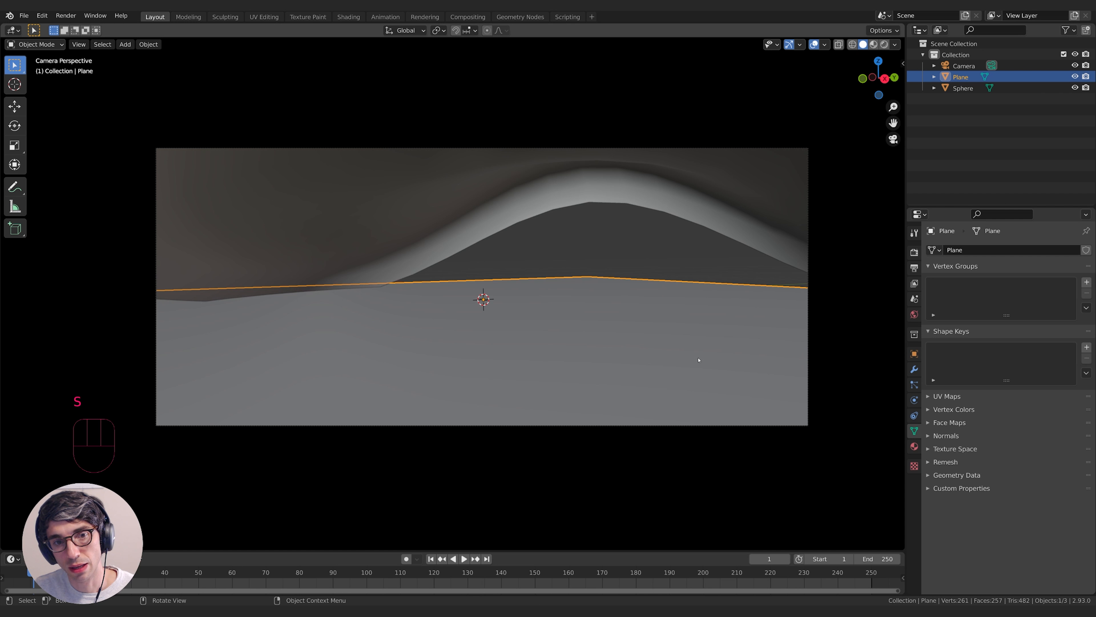
{"action": "key", "text": "r"}
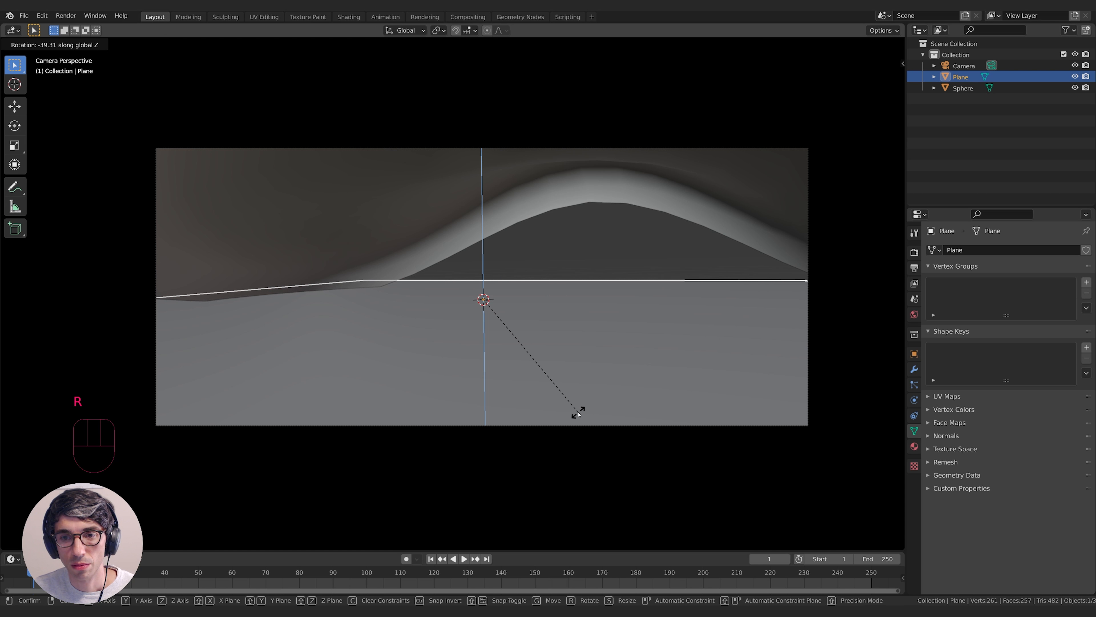
{"action": "left_click", "coordinate": [600, 380]}
{"action": "middle_click_drag", "start_coordinate": [615, 356], "coordinate": [621, 355], "text": "shift"}
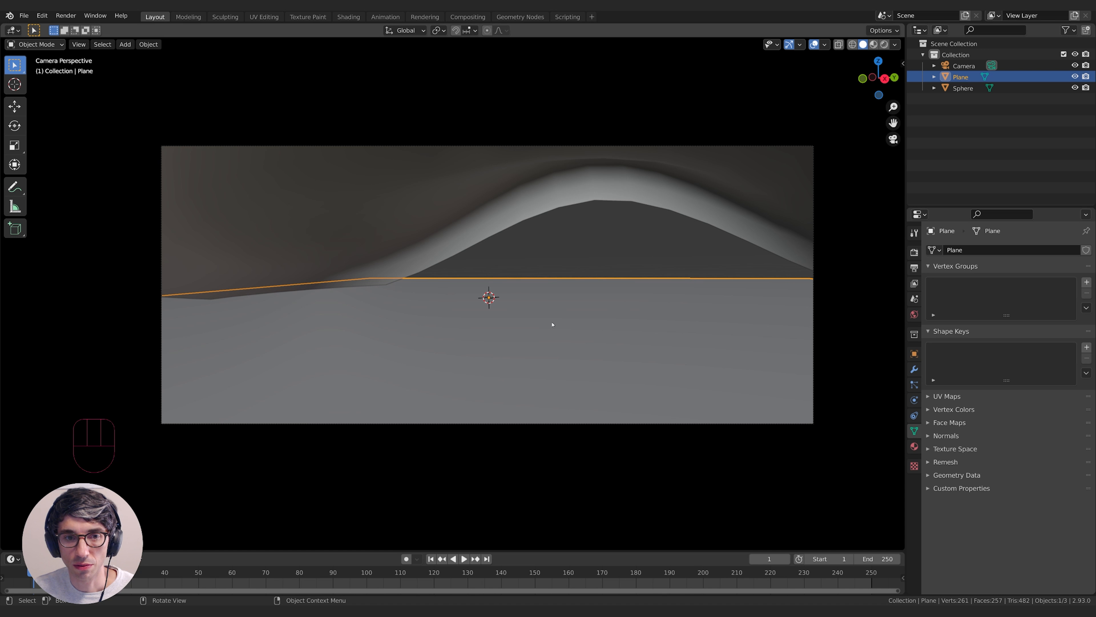
Subdivide the ground plane in Edit Mode into a dense, even grid of 961 faces.
{"action": "key", "text": "Tab"}
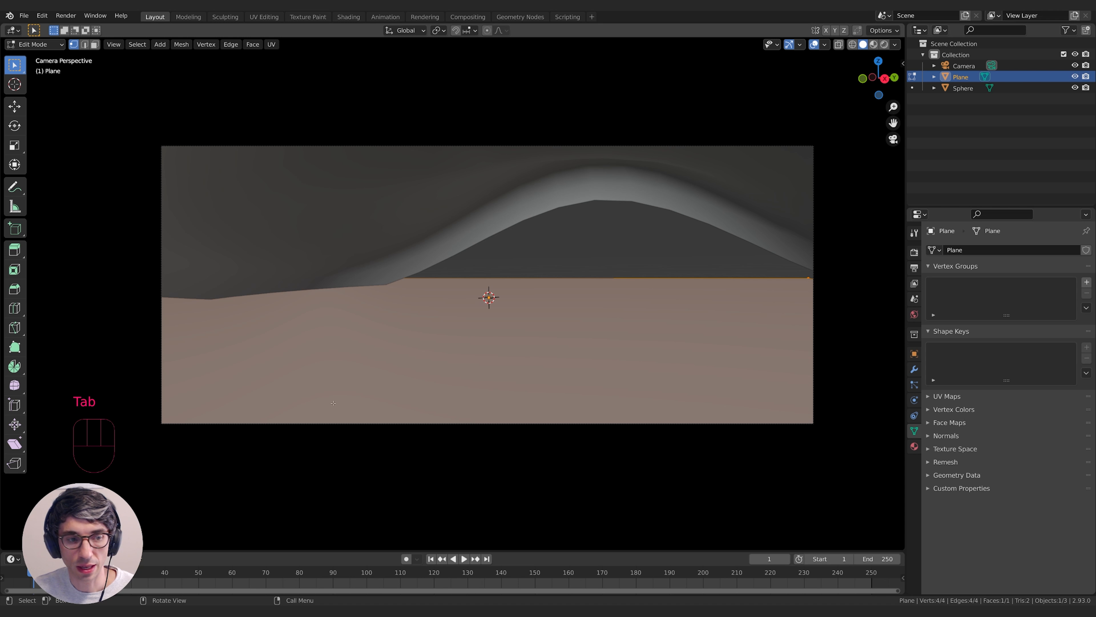
{"action": "key", "text": "F3"}
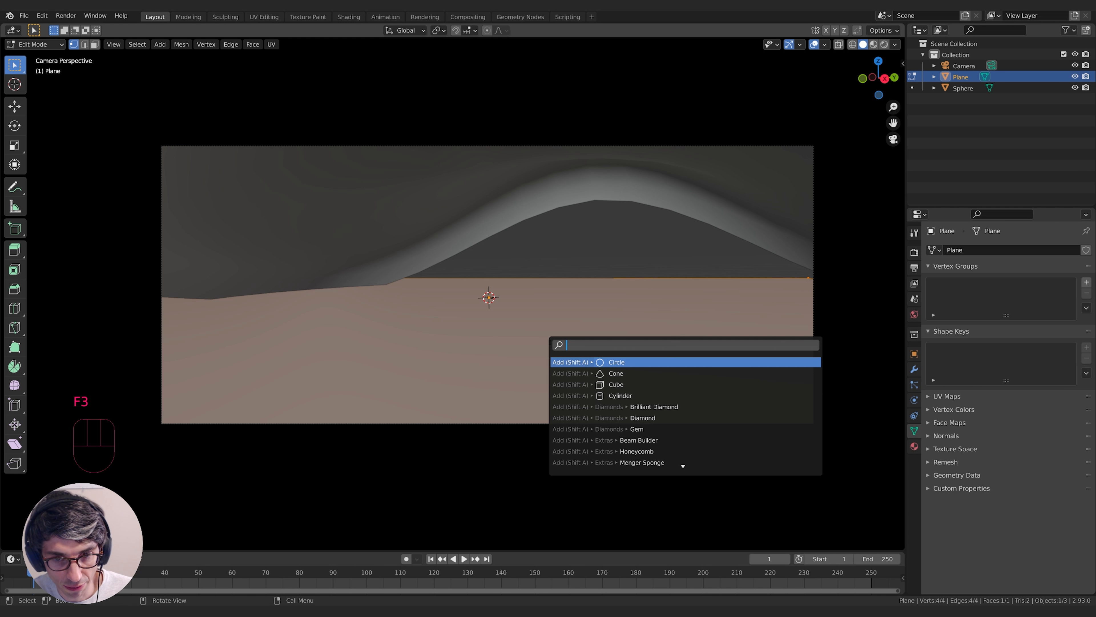
{"action": "type", "text": "subdivide"}
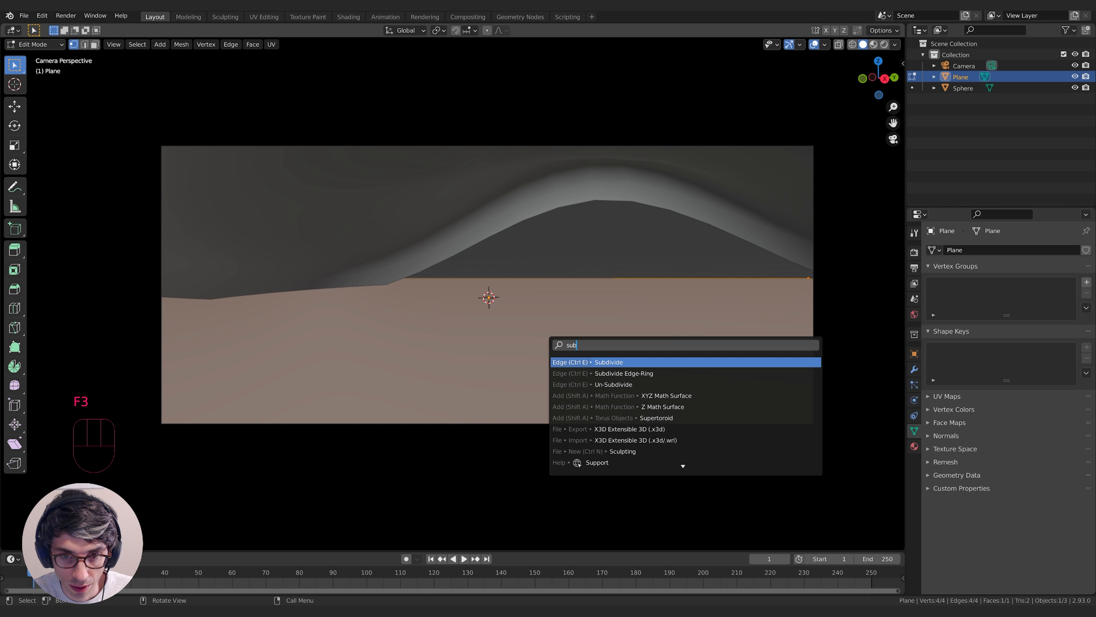
{"action": "key", "text": "Return"}
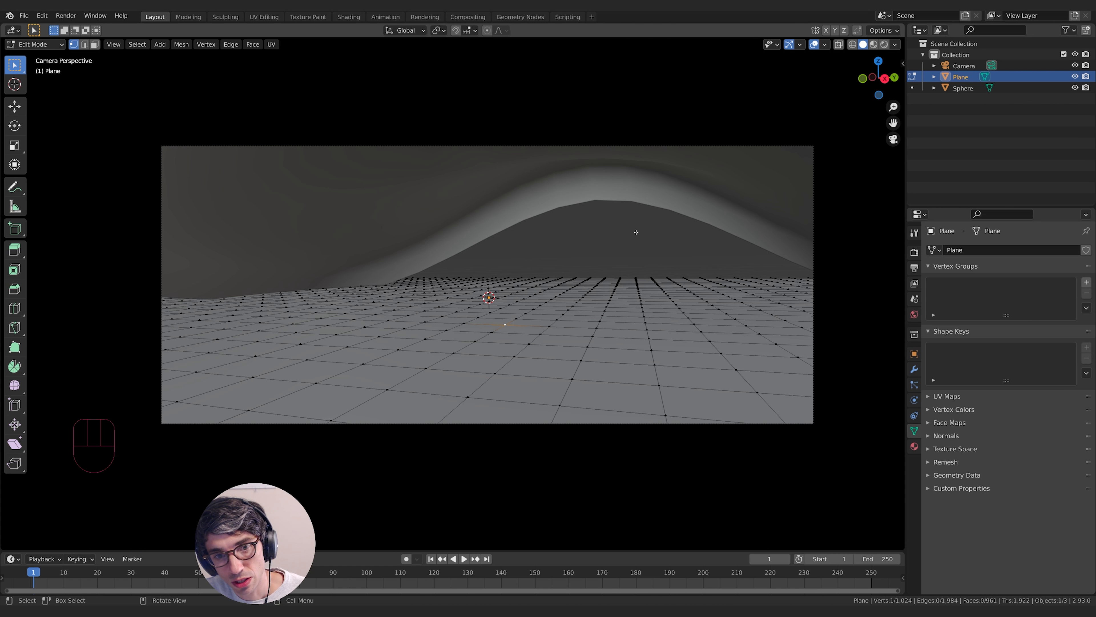
Turn on proportional editing, lower a vertex near the ground's centre along Z at size 5.56, and shift another near the far edge.
{"action": "left_click", "coordinate": [487, 30]}
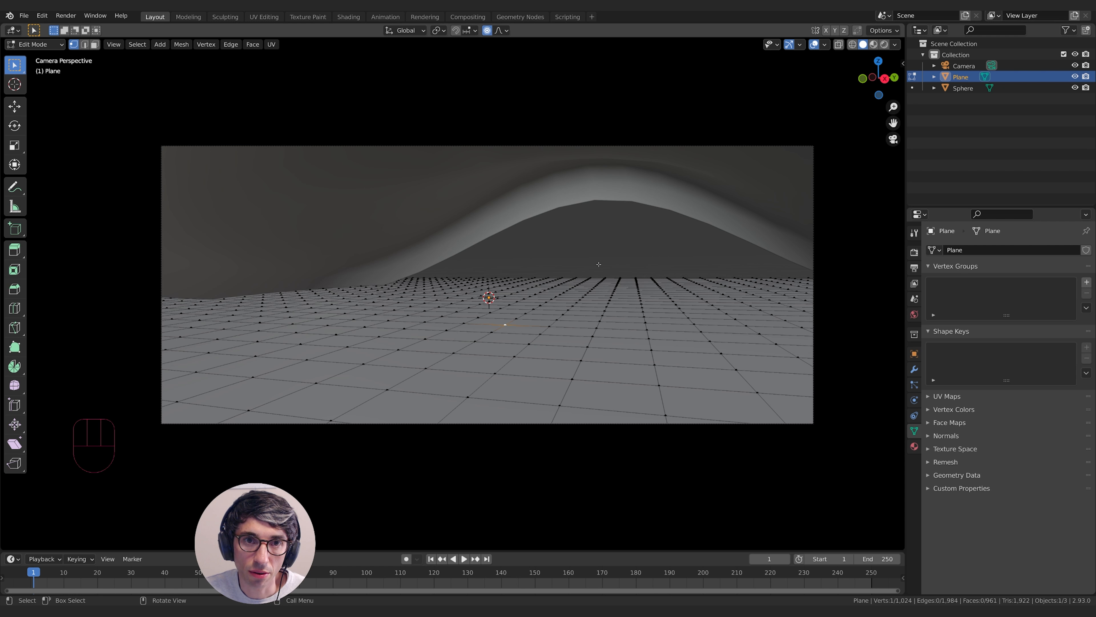
{"action": "key", "text": "g"}
{"action": "key", "text": "z"}
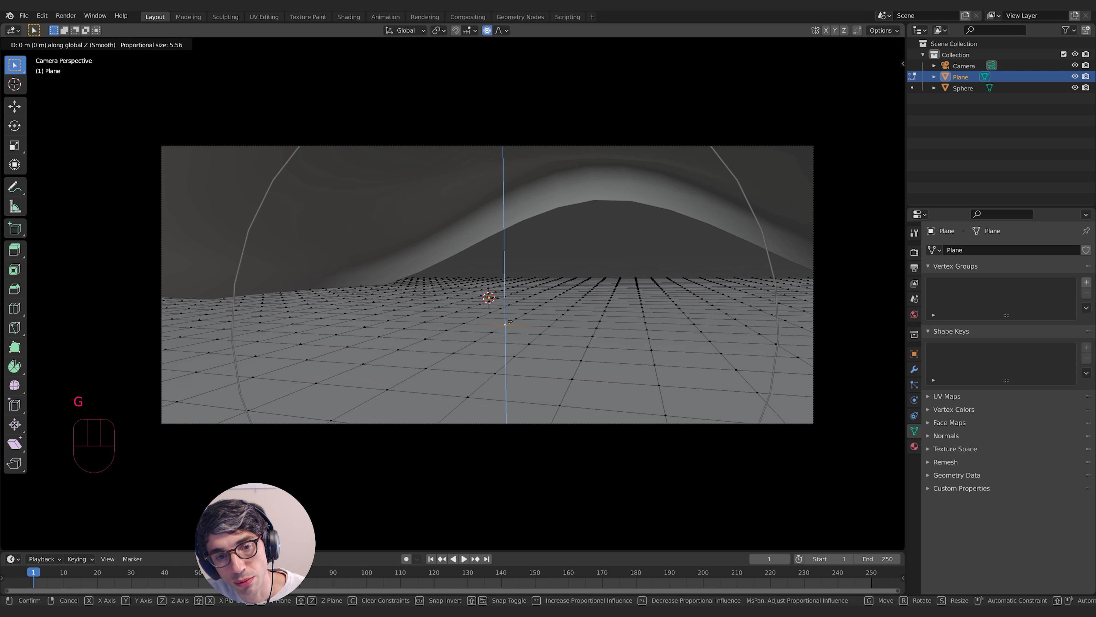
{"action": "left_click", "coordinate": [665, 284]}
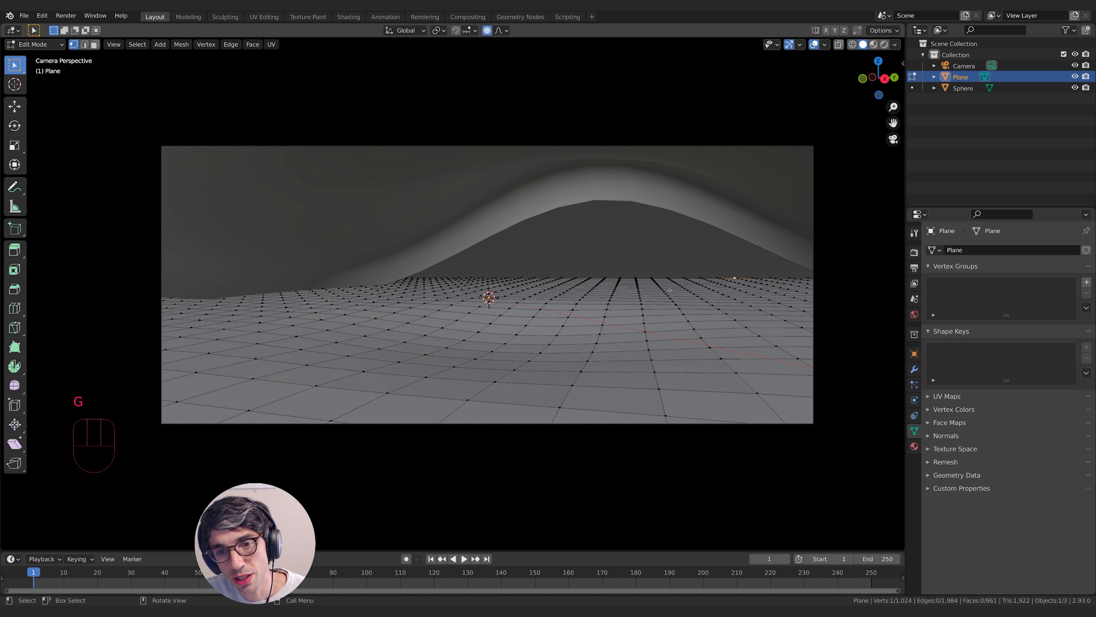
{"action": "key", "text": "g"}
{"action": "left_click", "coordinate": [662, 286]}
Raise vertices along the ground's far edge and one in the left foreground about 0.59 m along Z.
{"action": "left_click", "coordinate": [591, 278]}
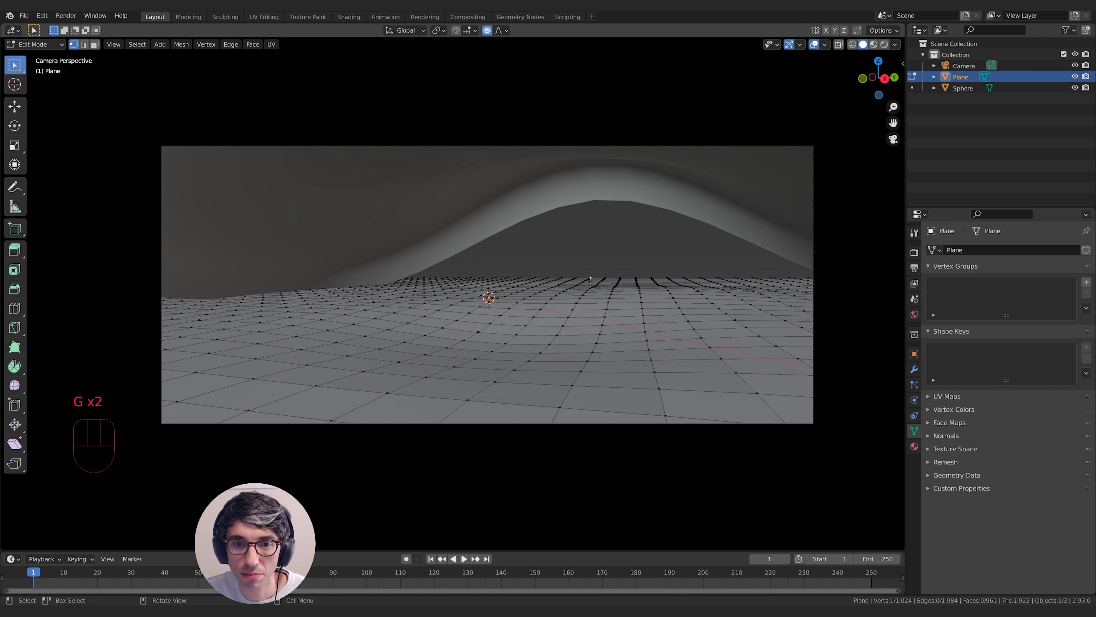
{"action": "key", "text": "g"}
{"action": "key", "text": "z"}
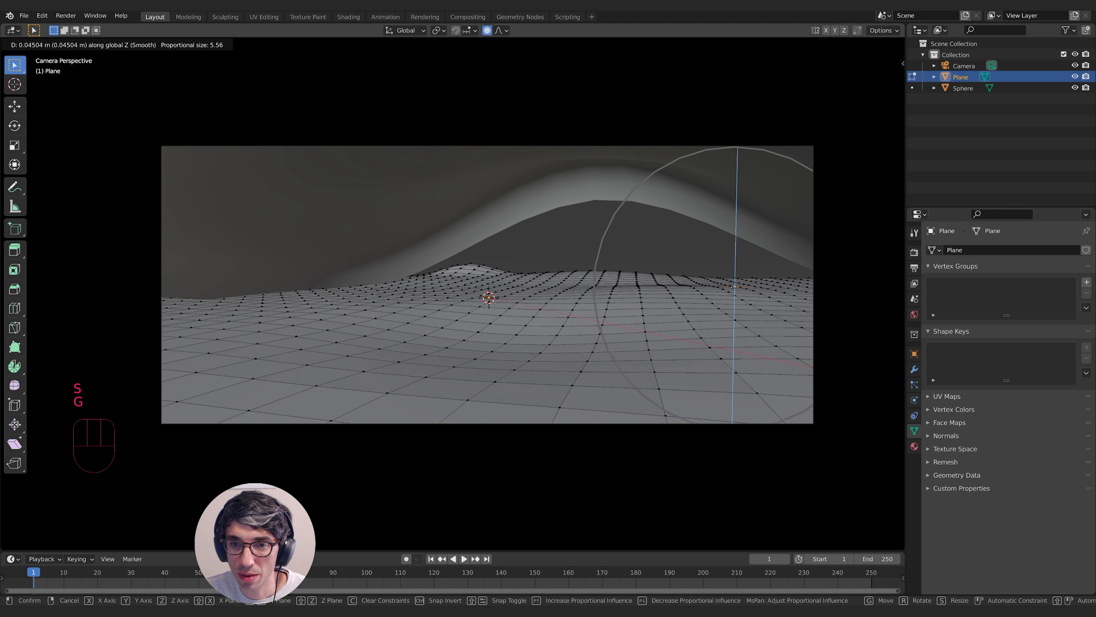
{"action": "scroll", "coordinate": [733, 286], "scroll_direction": "down", "scroll_amount": 2}
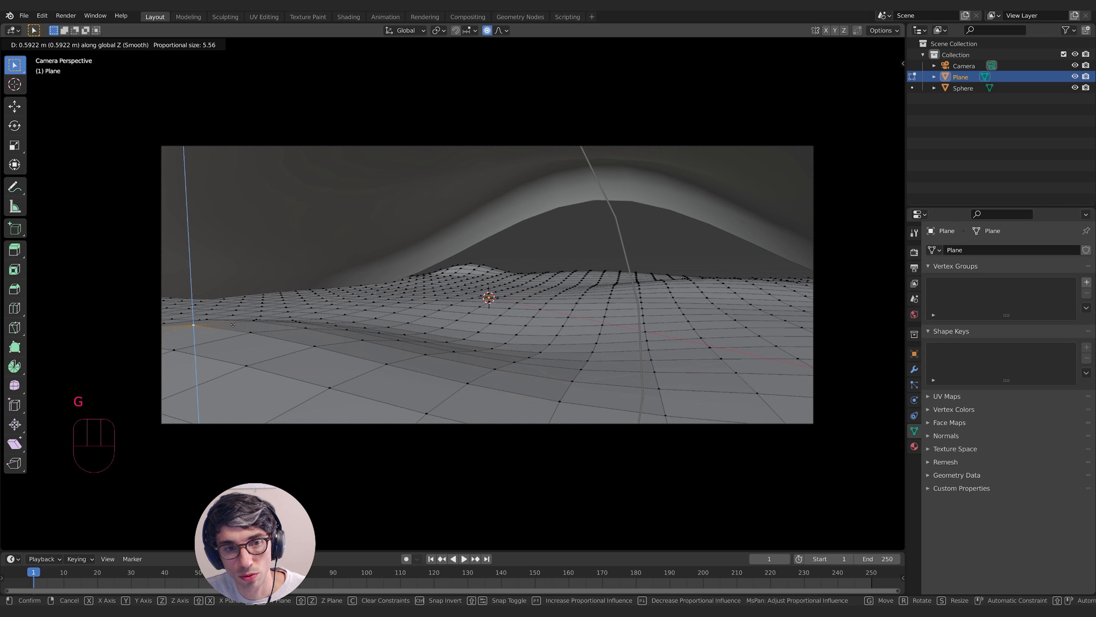
{"action": "left_click", "coordinate": [233, 324]}
Raise a ground vertex farther back on the left along Z, and lower one in the right foreground about 0.66 m at proportional size 5.05.
{"action": "left_click", "coordinate": [218, 300]}
{"action": "key", "text": "g"}
{"action": "key", "text": "z"}
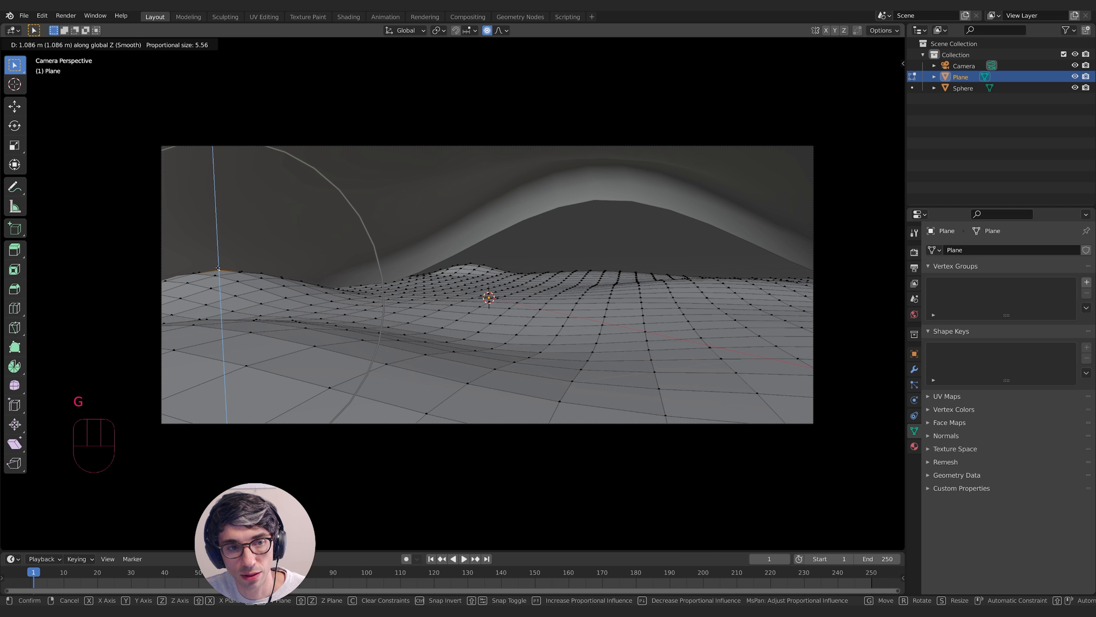
{"action": "left_click", "coordinate": [218, 285]}
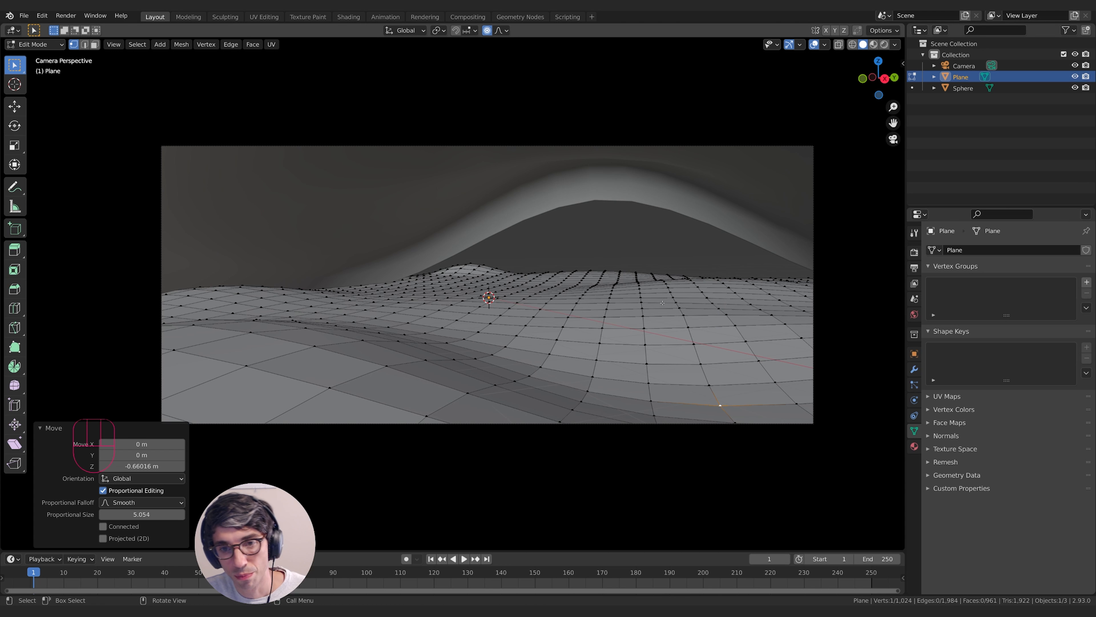
Raise a vertex on the right side of the ground into a low hill, and lift one near the far edge about 0.17 m.
{"action": "left_click", "coordinate": [700, 293]}
{"action": "key", "text": "g"}
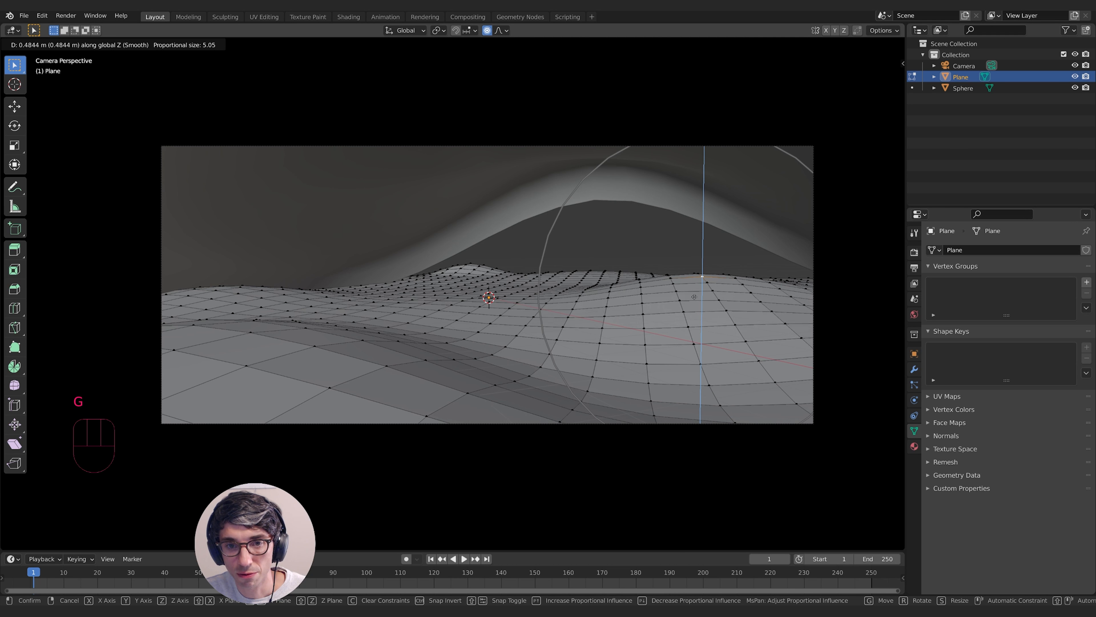
{"action": "left_click", "coordinate": [692, 303]}
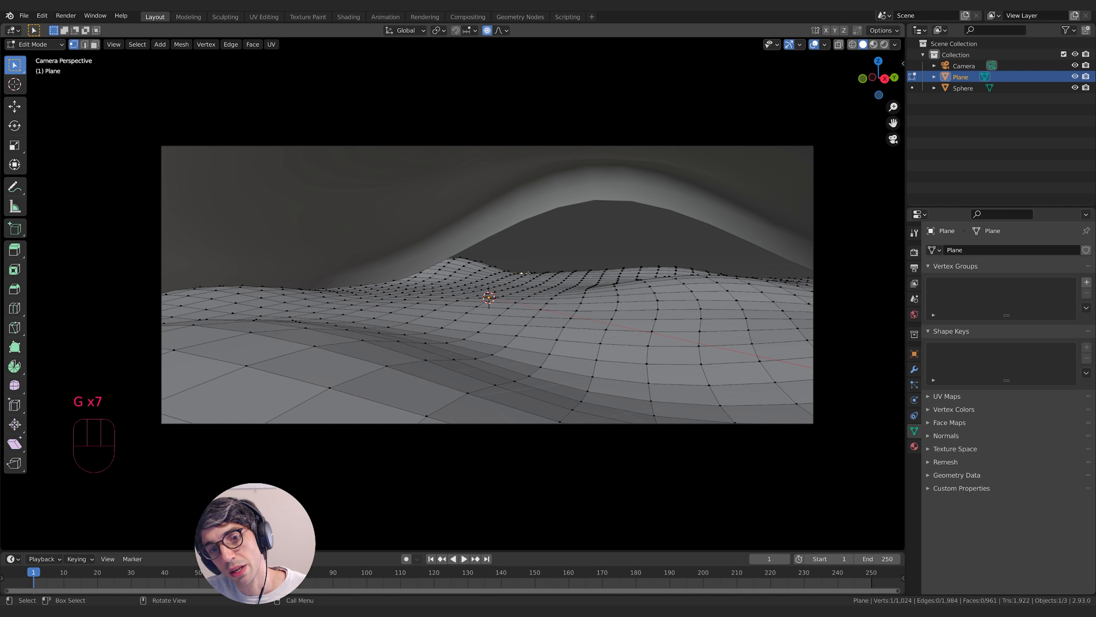
{"action": "left_click", "coordinate": [527, 271]}
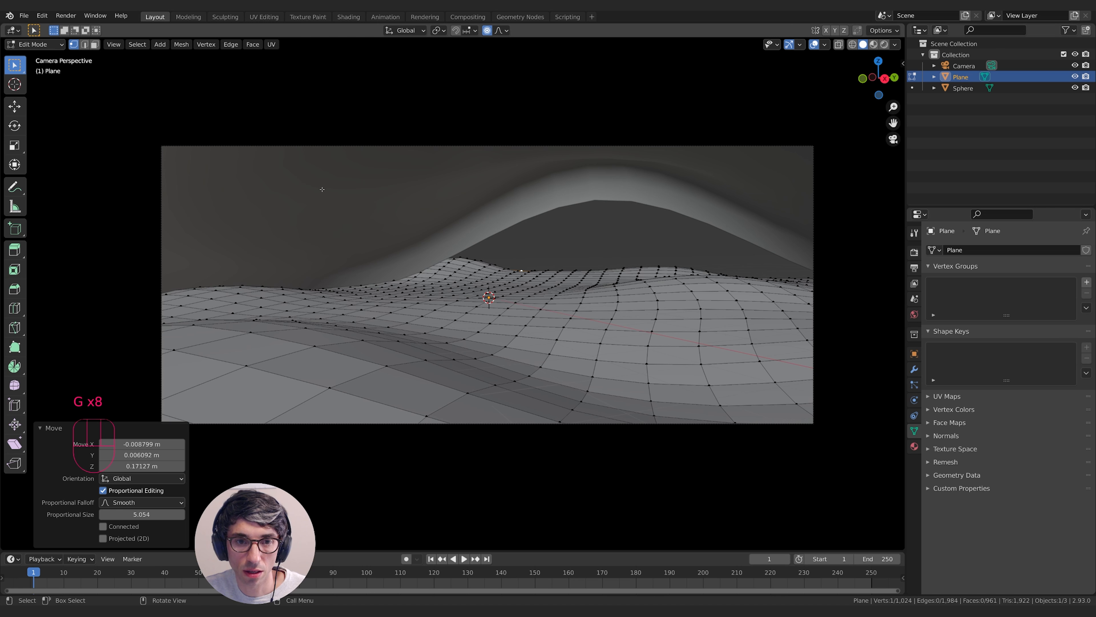
Return to Object Mode, shade the ground plane smooth and deselect everything.
{"action": "key", "text": "Tab"}
{"action": "right_click", "coordinate": [524, 311]}
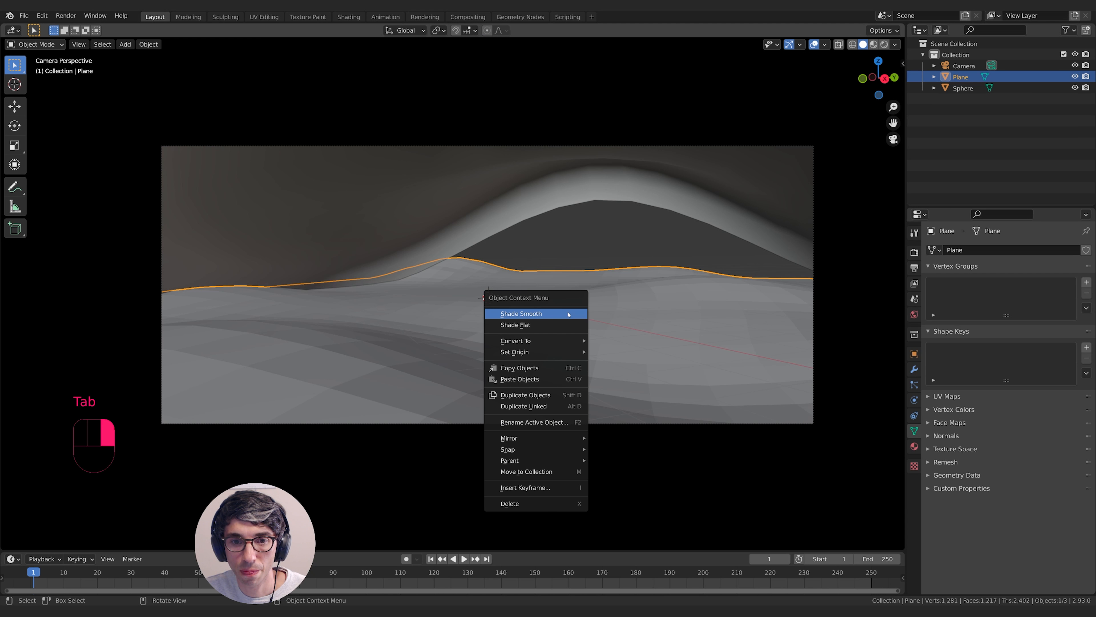
{"action": "left_click", "coordinate": [525, 312]}
{"action": "key", "text": "alt+a"}
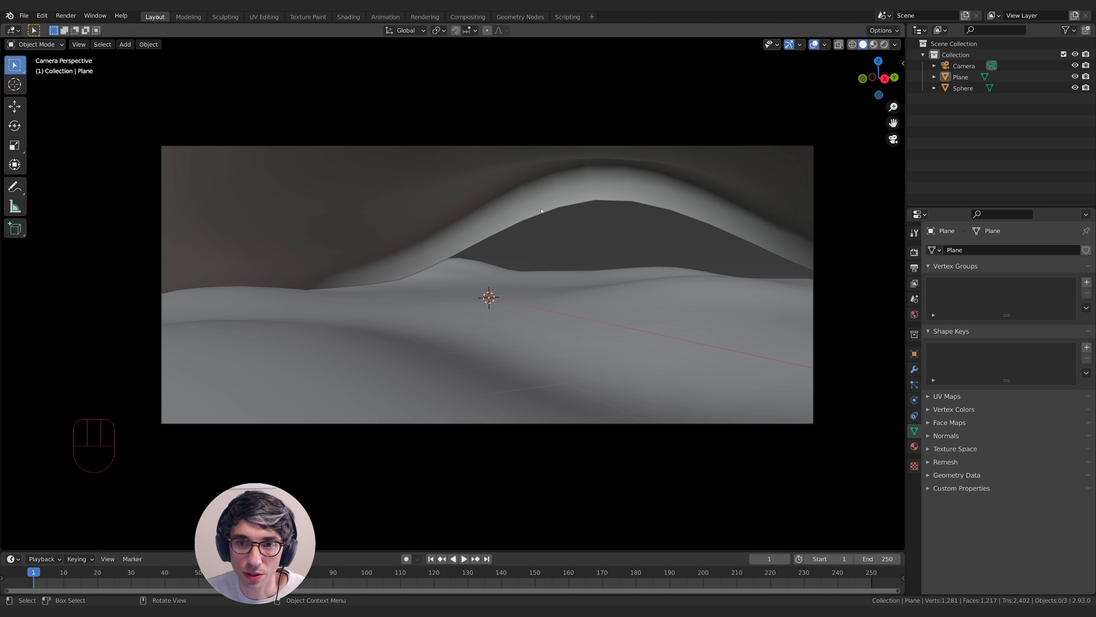
{"action": "middle_click_drag", "start_coordinate": [717, 282], "coordinate": [574, 312]}
{"action": "scroll", "coordinate": [698, 318], "scroll_direction": "down", "scroll_amount": 8}
{"action": "mouse_move", "coordinate": [552, 325]}
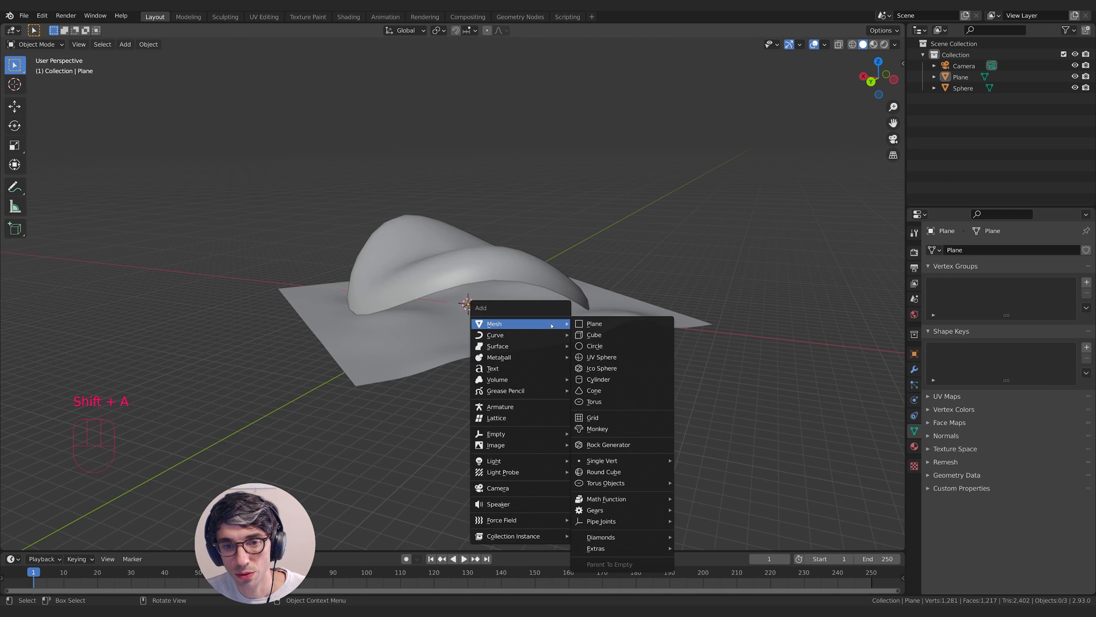
{"action": "left_click", "coordinate": [611, 324]}
{"action": "middle_click_drag", "start_coordinate": [518, 331], "coordinate": [550, 323]}
{"action": "key", "text": "x"}
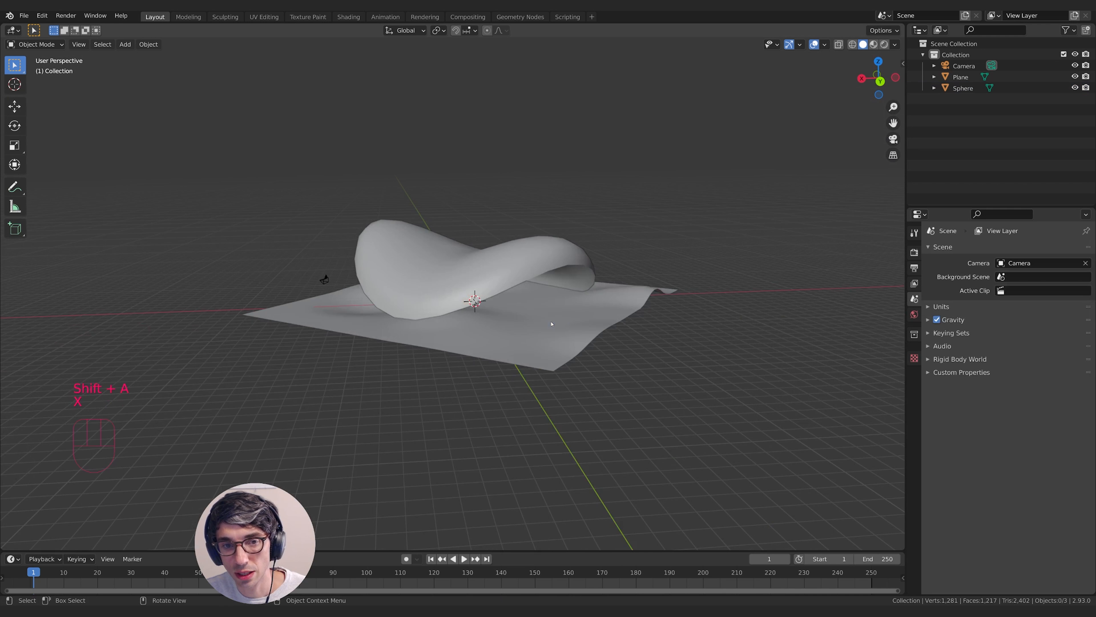
Duplicate the ground plane in place.
{"action": "left_click", "coordinate": [563, 326]}
{"action": "key", "text": "shift+d"}
{"action": "right_click", "coordinate": [566, 328]}
Add a Plain Axes empty at the 3D cursor.
{"action": "middle_click_drag", "start_coordinate": [655, 328], "coordinate": [770, 265]}
{"action": "key", "text": "shift+s"}
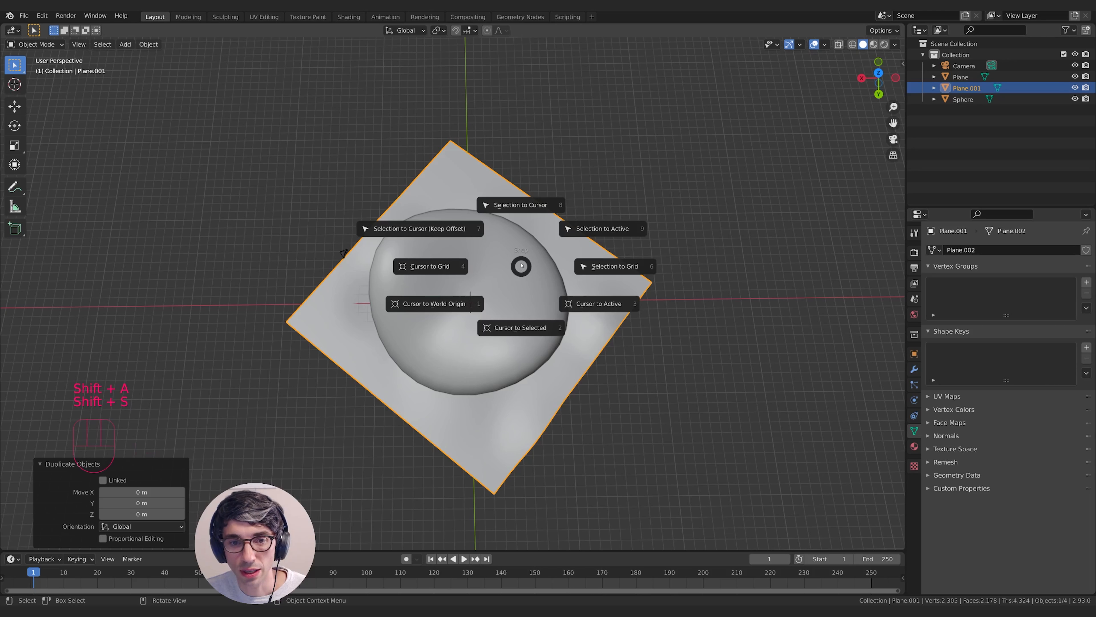
{"action": "middle_click_drag", "start_coordinate": [646, 408], "coordinate": [649, 338]}
{"action": "key", "text": "shift+a"}
{"action": "mouse_move", "coordinate": [548, 431]}
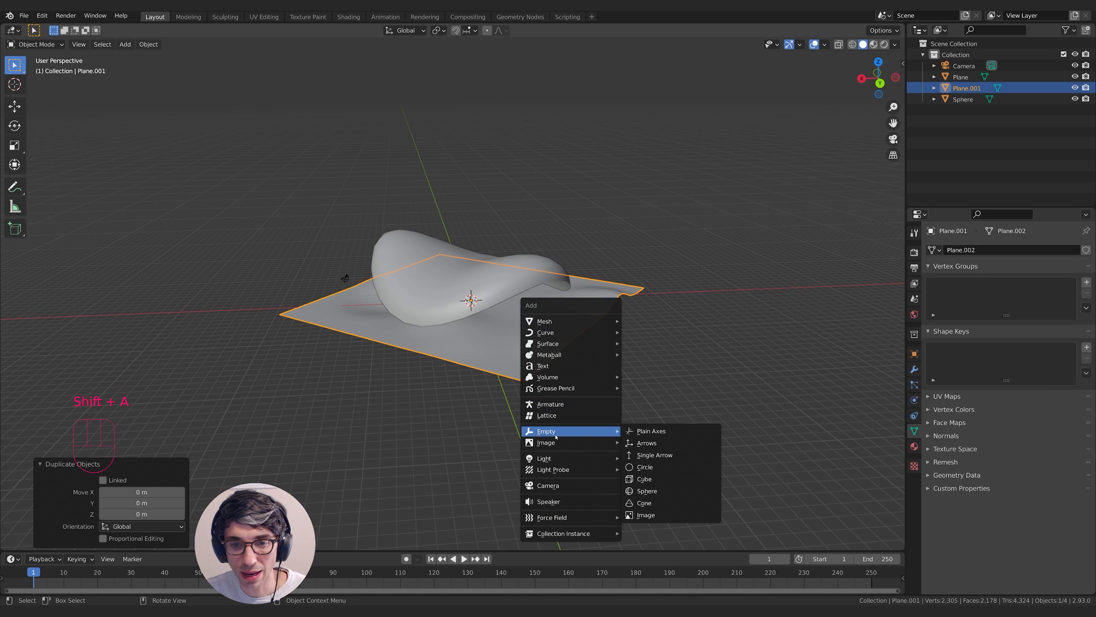
{"action": "left_click", "coordinate": [652, 432]}
Parent both ground planes and the sphere to the empty with the Object option.
{"action": "left_click", "coordinate": [967, 100]}
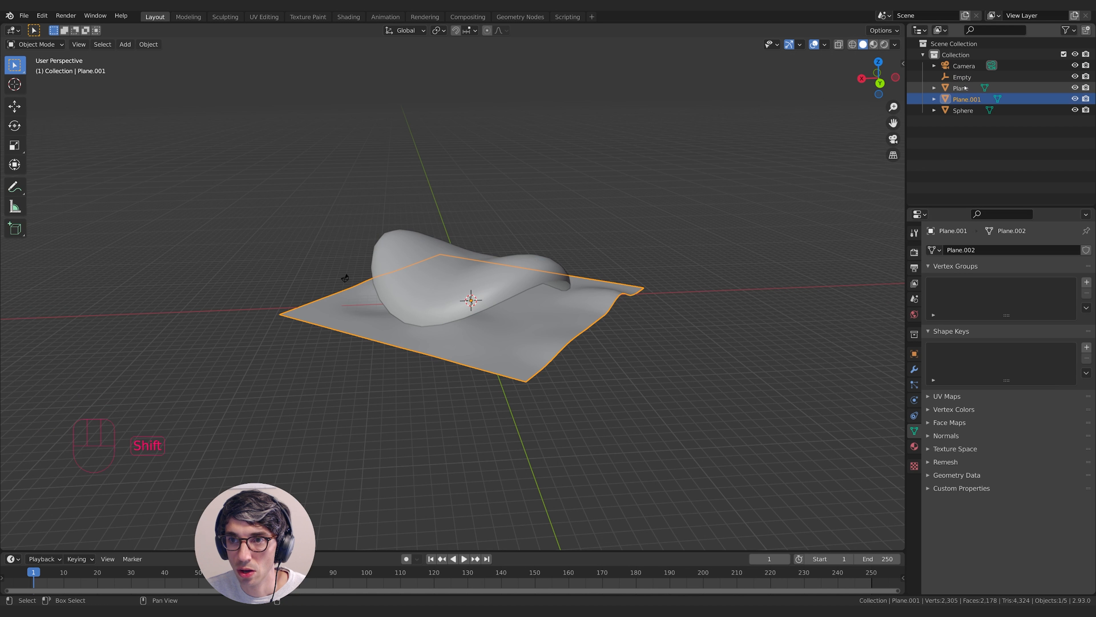
{"action": "left_click", "coordinate": [957, 112], "text": "shift"}
{"action": "left_click", "coordinate": [961, 79], "text": "ctrl"}
{"action": "left_click", "coordinate": [961, 89]}
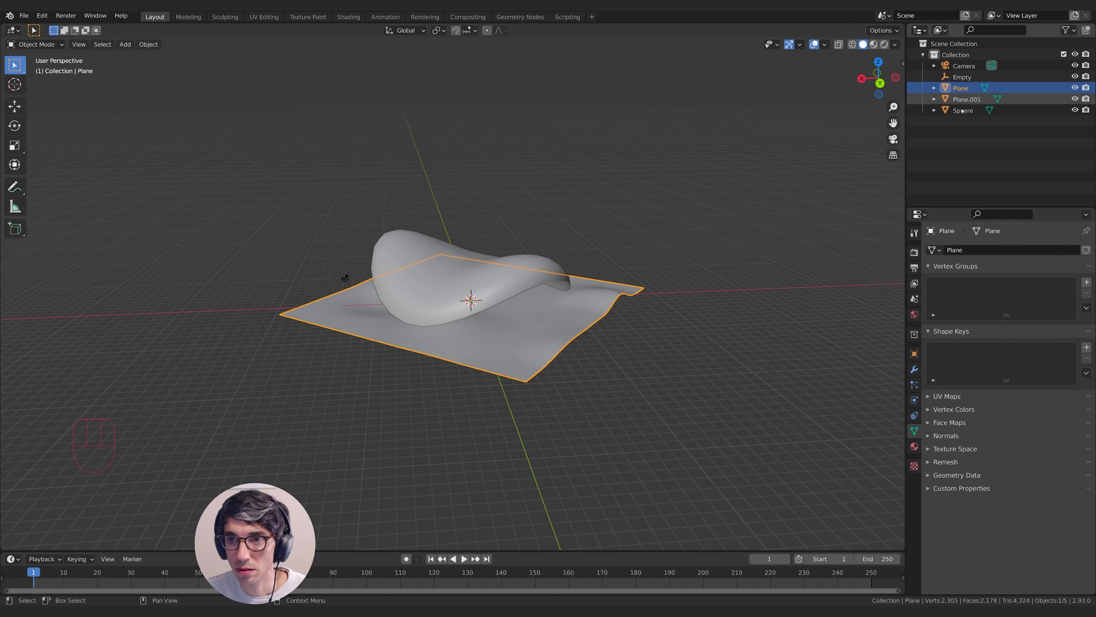
{"action": "left_click", "coordinate": [963, 111], "text": "shift"}
{"action": "left_click", "coordinate": [957, 79], "text": "ctrl"}
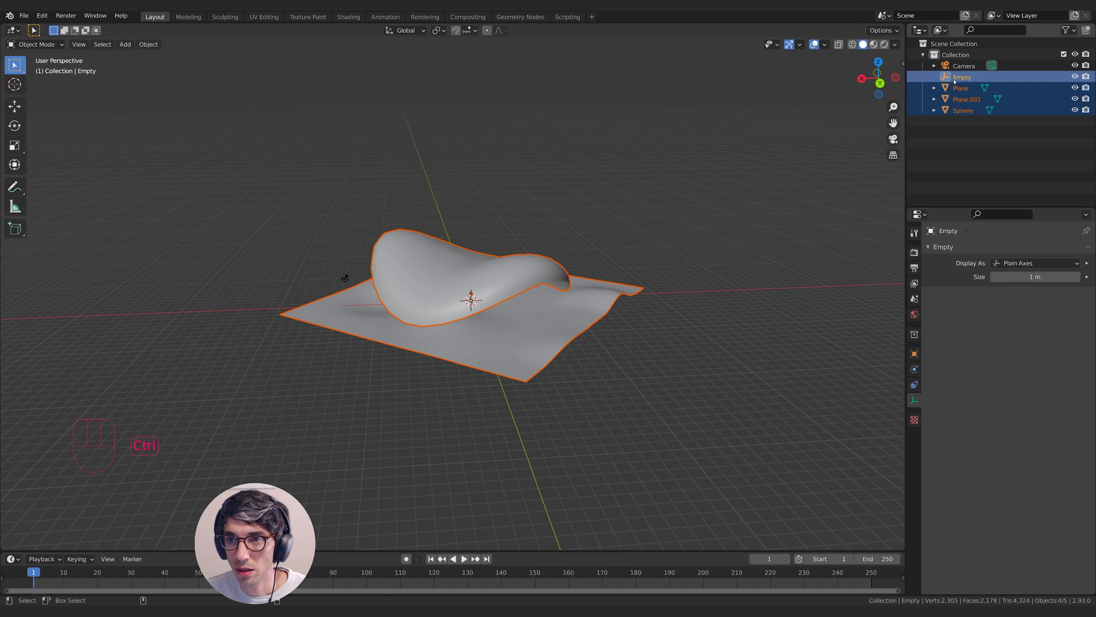
{"action": "key", "text": "ctrl+p"}
{"action": "left_click", "coordinate": [578, 166]}
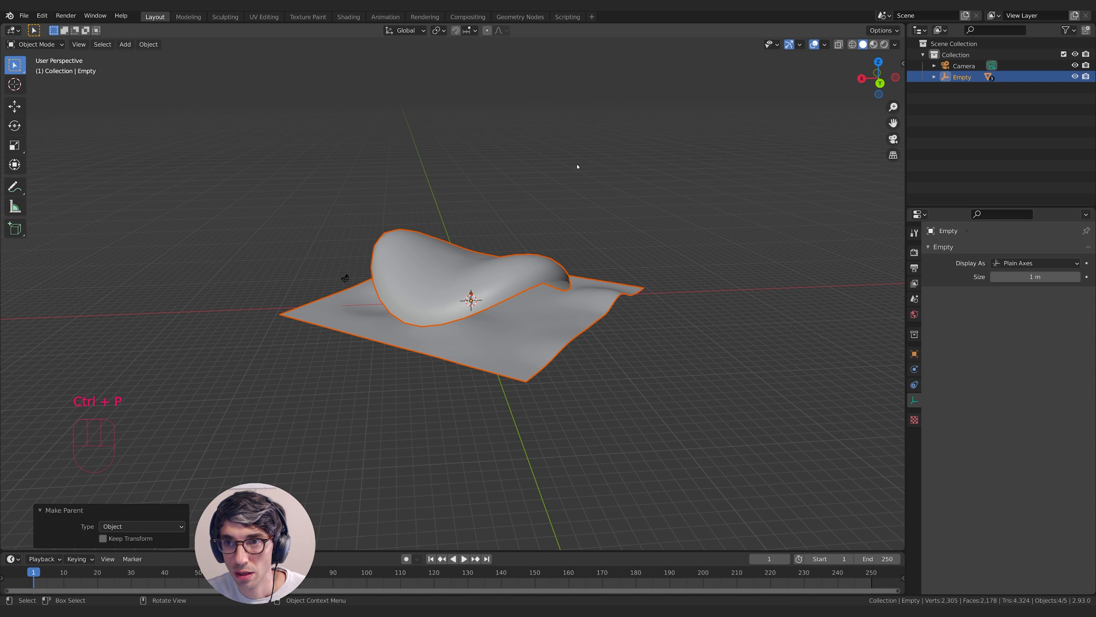
In top orthographic view, parent the camera to the empty as well.
{"action": "left_click", "coordinate": [643, 162]}
{"action": "middle_click_drag", "start_coordinate": [644, 162], "coordinate": [623, 200]}
{"action": "key", "text": "KP_7"}
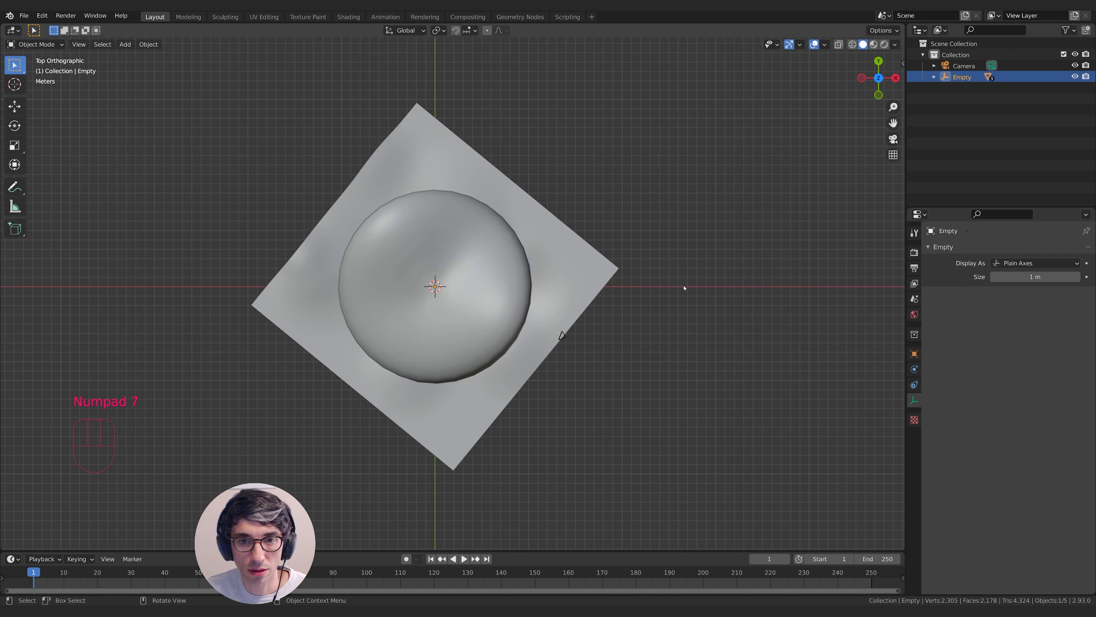
{"action": "key", "text": "r"}
{"action": "right_click", "coordinate": [620, 174]}
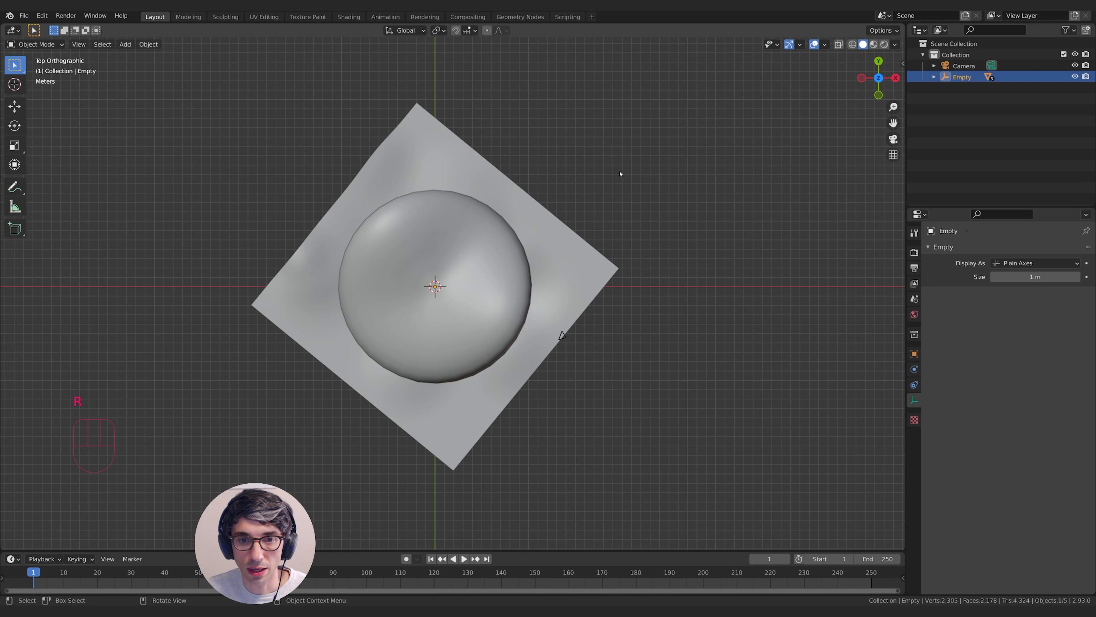
{"action": "left_click", "coordinate": [964, 66]}
{"action": "left_click", "coordinate": [962, 78], "text": "ctrl"}
{"action": "key", "text": "ctrl+p"}
{"action": "left_click", "coordinate": [714, 245]}
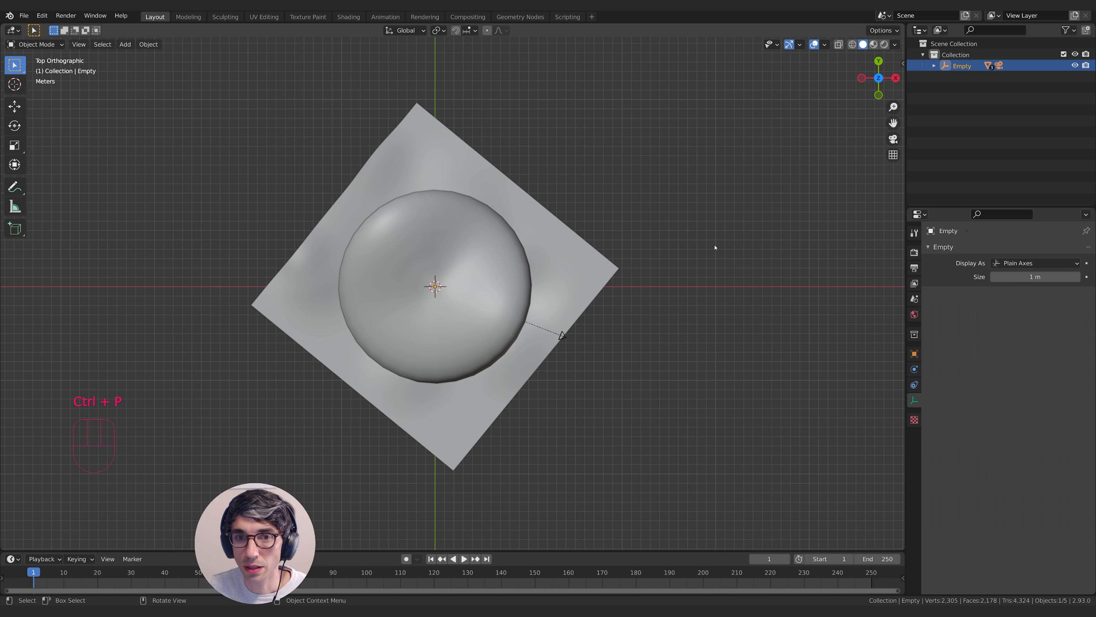
Rotate the empty with its children about 39.2° around the Z axis, squaring the ground with the grid.
{"action": "key", "text": "r"}
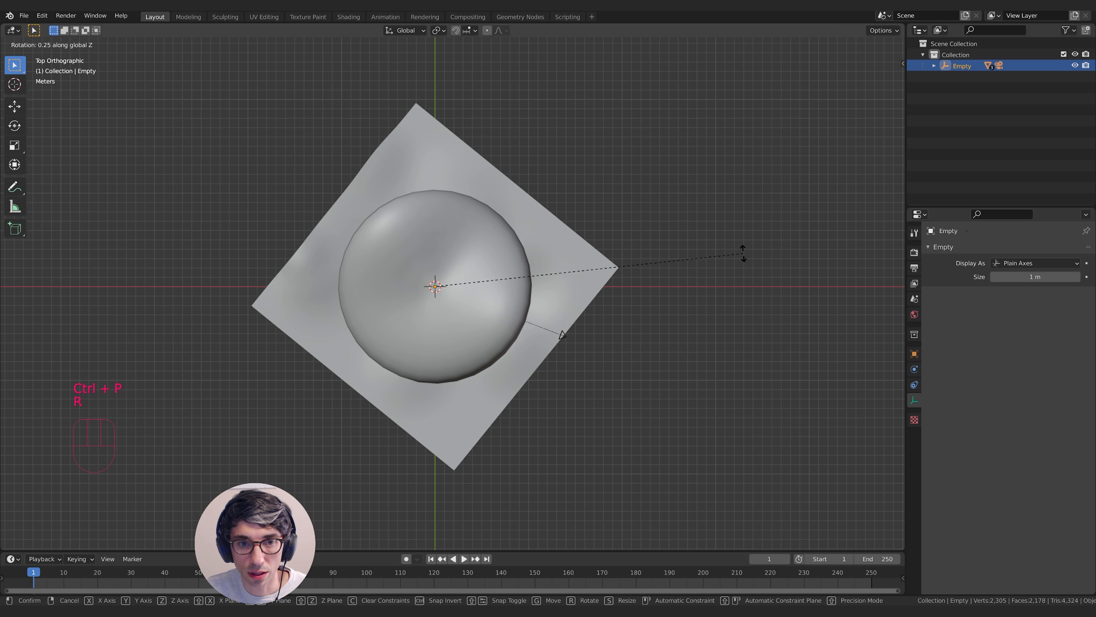
{"action": "left_click", "coordinate": [611, 110]}
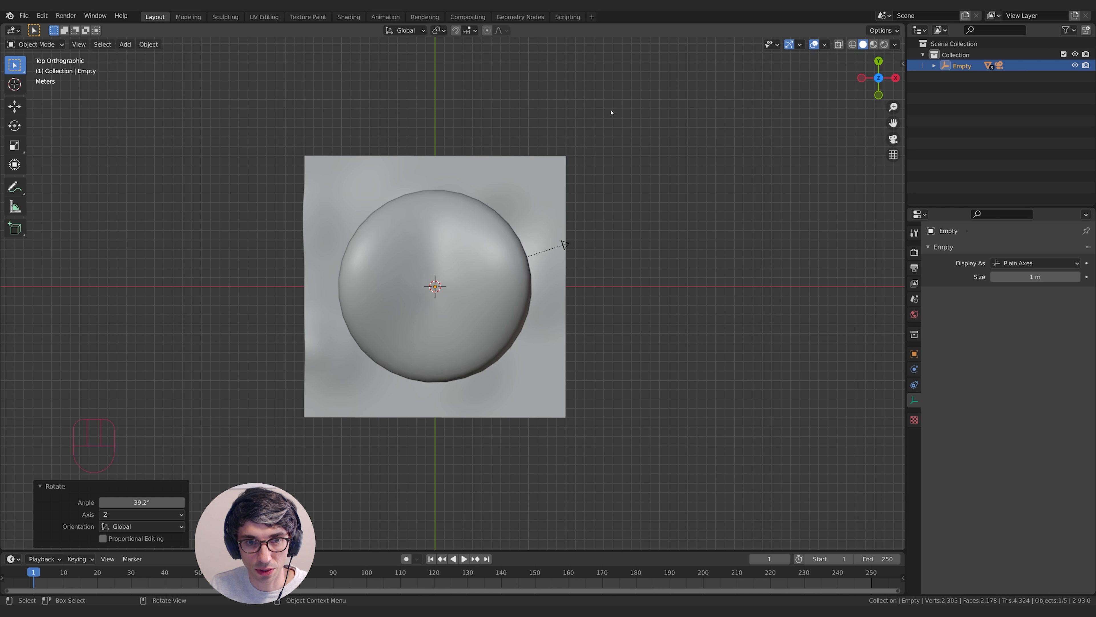
{"action": "middle_click_drag", "start_coordinate": [625, 246], "coordinate": [600, 324]}
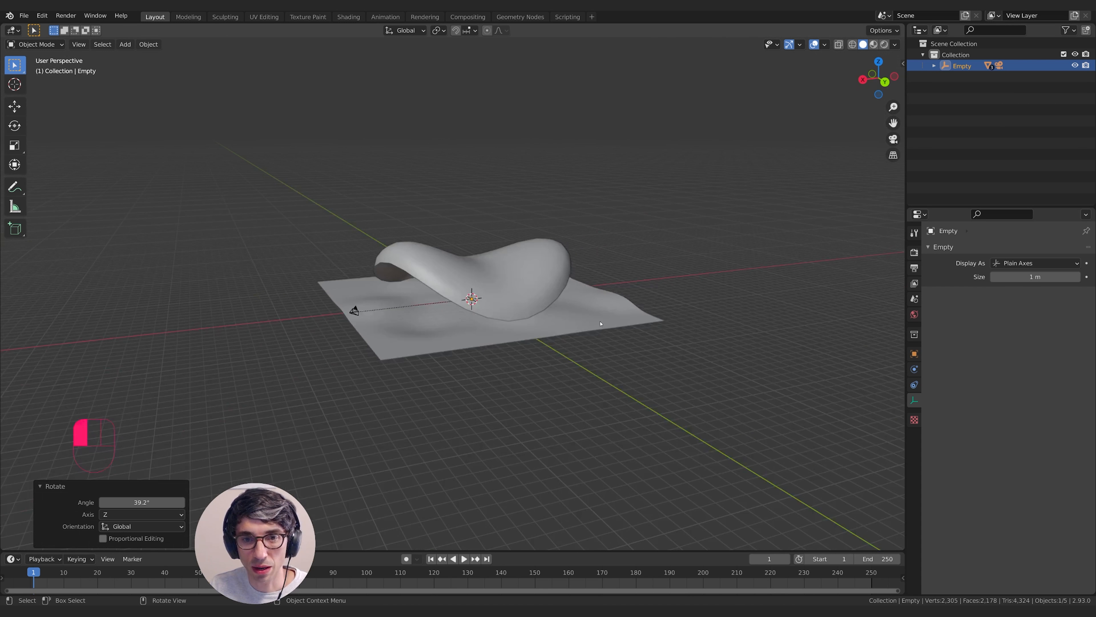
Expand the empty's hierarchy and select the camera, both planes and the sphere.
{"action": "left_click", "coordinate": [934, 65]}
{"action": "left_click", "coordinate": [974, 77]}
{"action": "left_click", "coordinate": [976, 98], "text": "shift"}
{"action": "left_click", "coordinate": [974, 111], "text": "shift"}
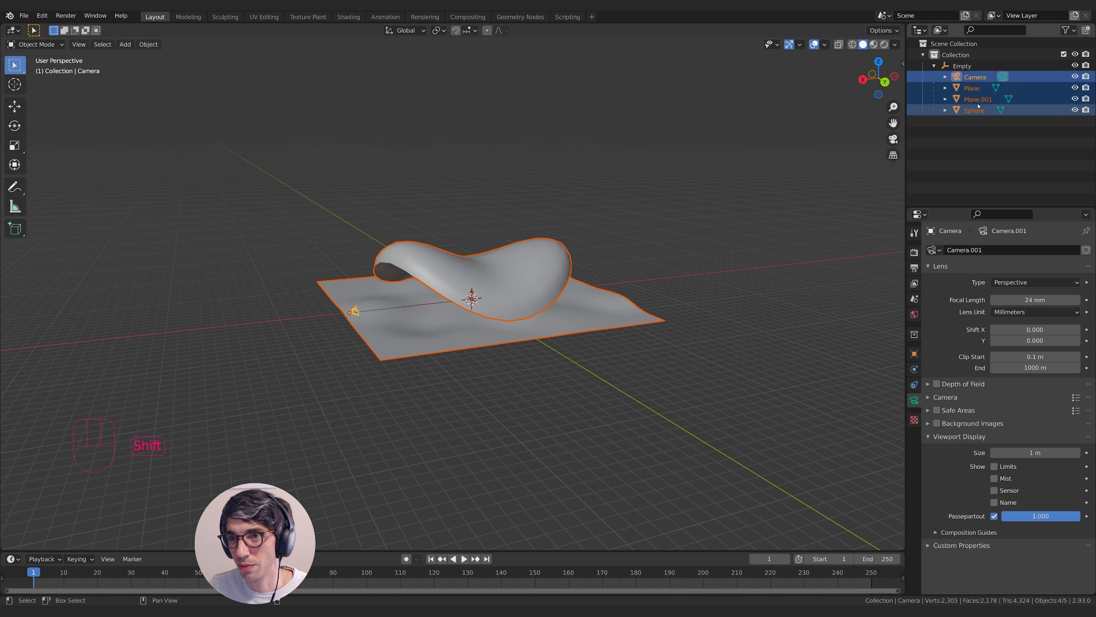
Try duplicating the selected camera, planes and sphere in place.
{"action": "key", "text": "shift+d"}
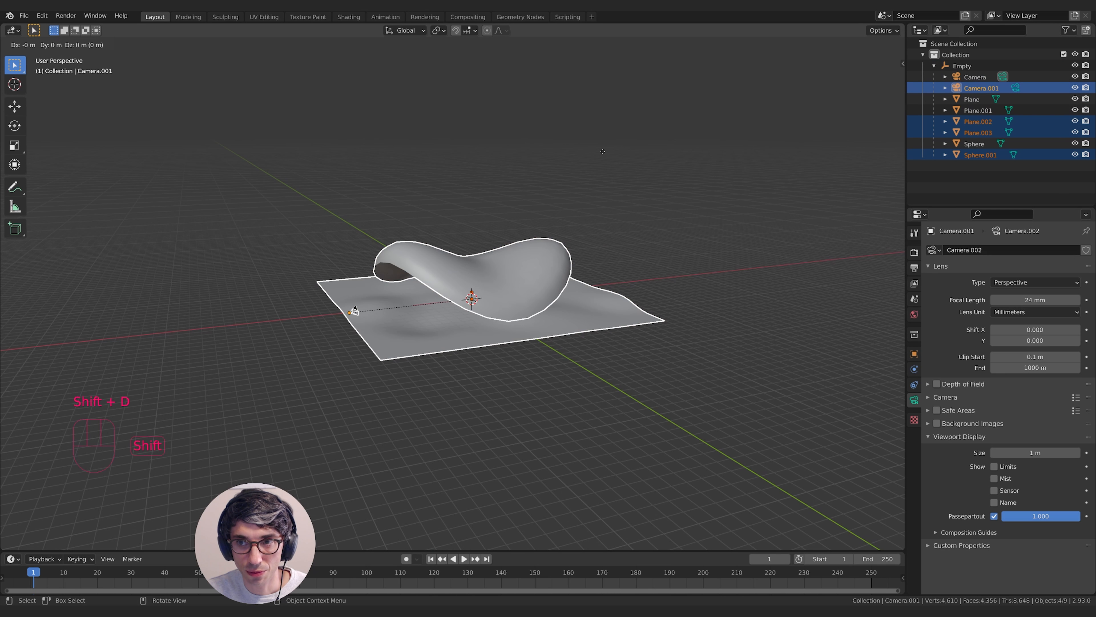
{"action": "left_click", "coordinate": [603, 151]}
{"action": "key", "text": "ctrl+z"}
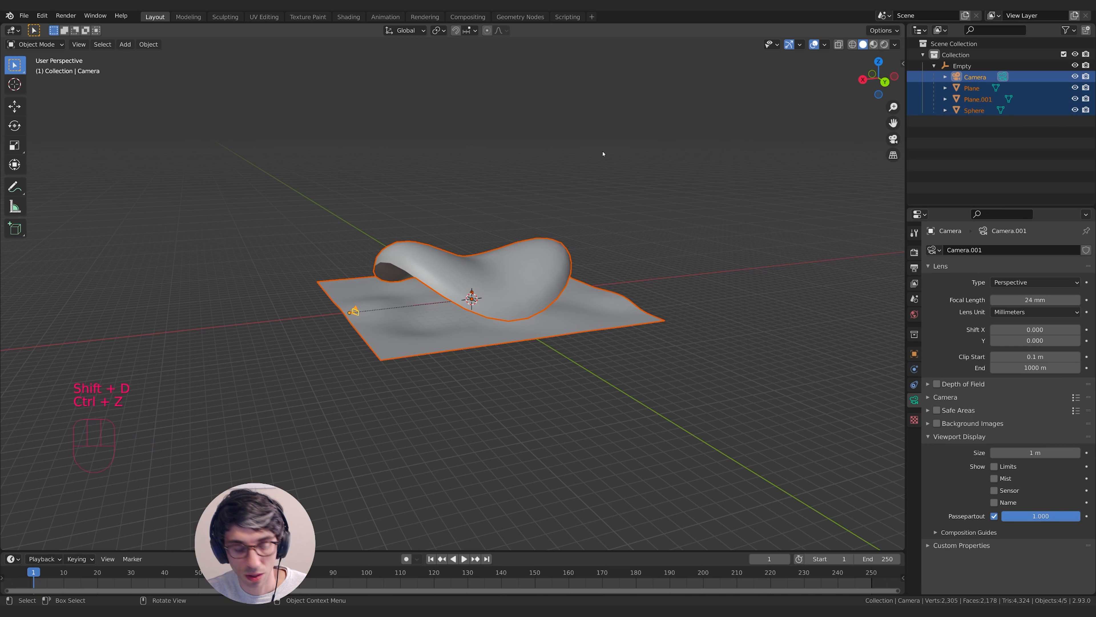
Clear the selected objects' parent while keeping their transformation, and delete the empty.
{"action": "key", "text": "alt+p"}
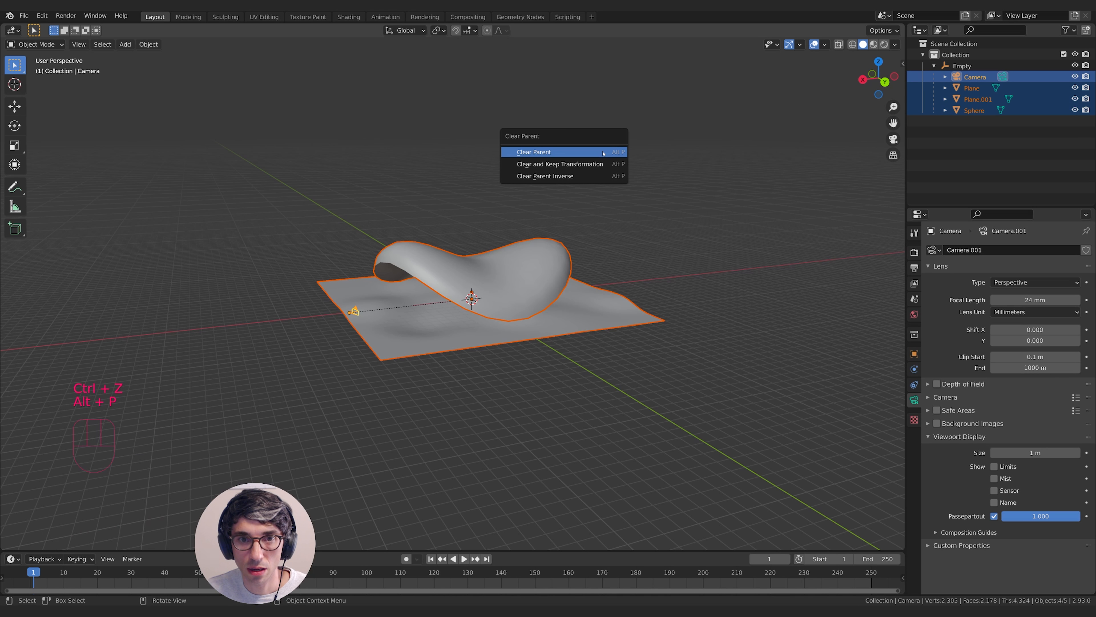
{"action": "left_click", "coordinate": [603, 164]}
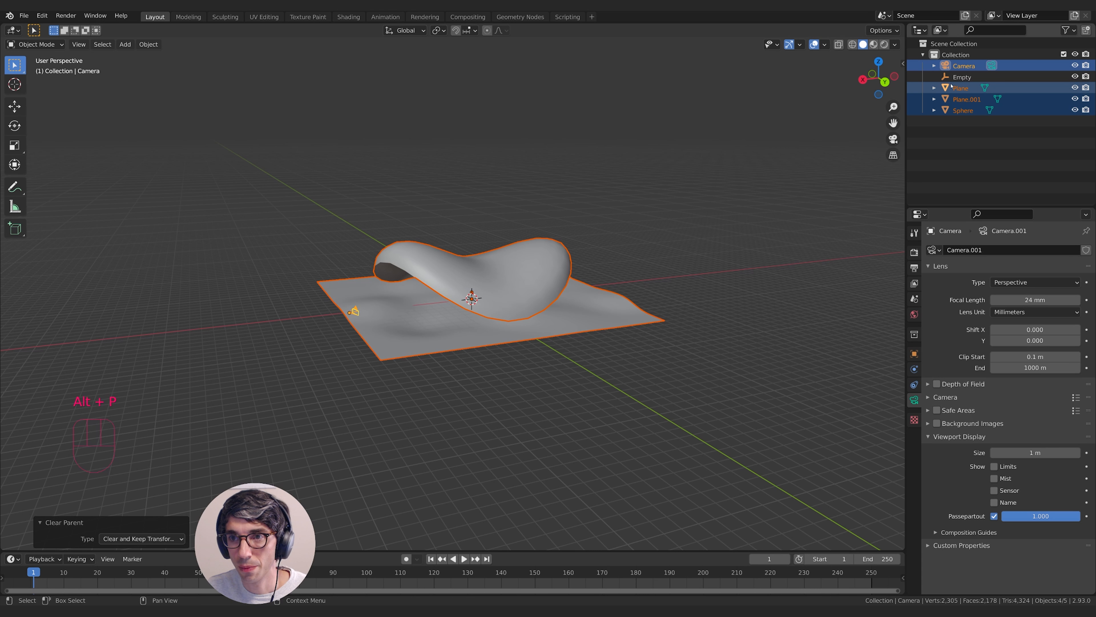
{"action": "key", "text": "x"}
{"action": "left_click", "coordinate": [603, 103]}
{"action": "middle_click_drag", "start_coordinate": [600, 104], "coordinate": [572, 223]}
{"action": "scroll", "coordinate": [578, 212], "scroll_direction": "up", "scroll_amount": 2}
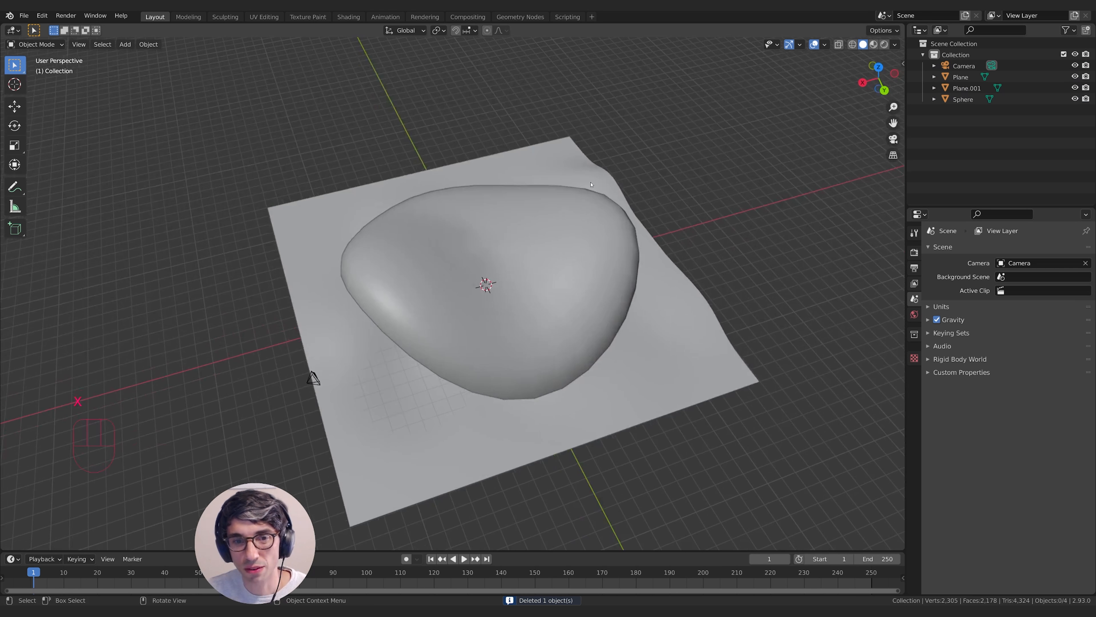
Replace the spare ground copy with a fresh in-place duplicate of the ground plane and rotate it 90° around the Y axis.
{"action": "middle_click_drag", "start_coordinate": [625, 170], "coordinate": [692, 253]}
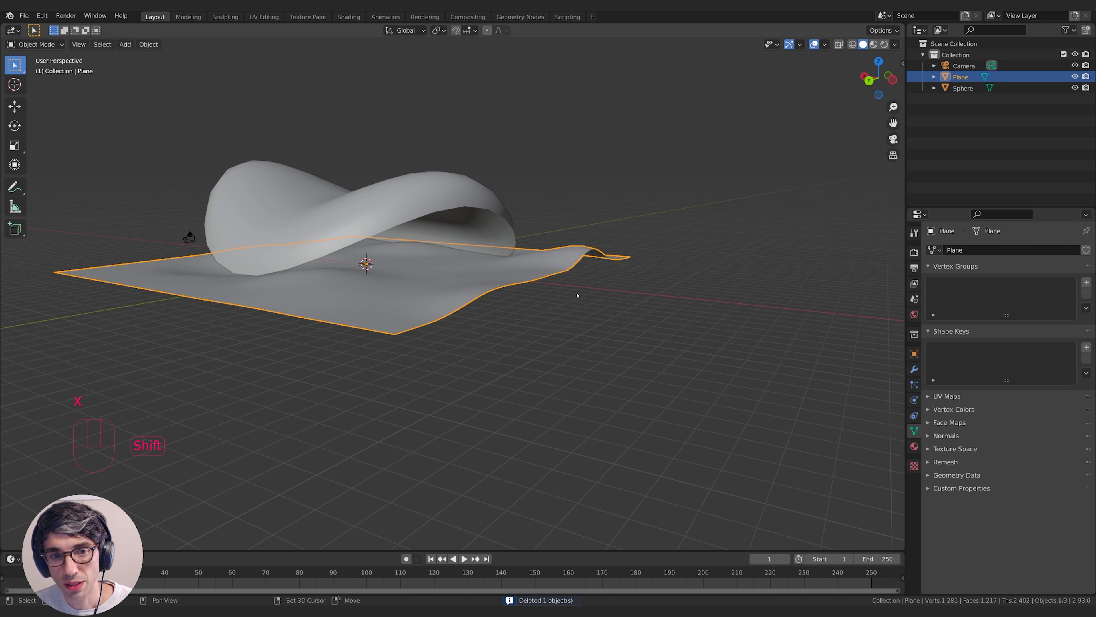
{"action": "key", "text": "shift+d"}
{"action": "right_click", "coordinate": [615, 294]}
{"action": "middle_click_drag", "start_coordinate": [615, 294], "coordinate": [659, 259]}
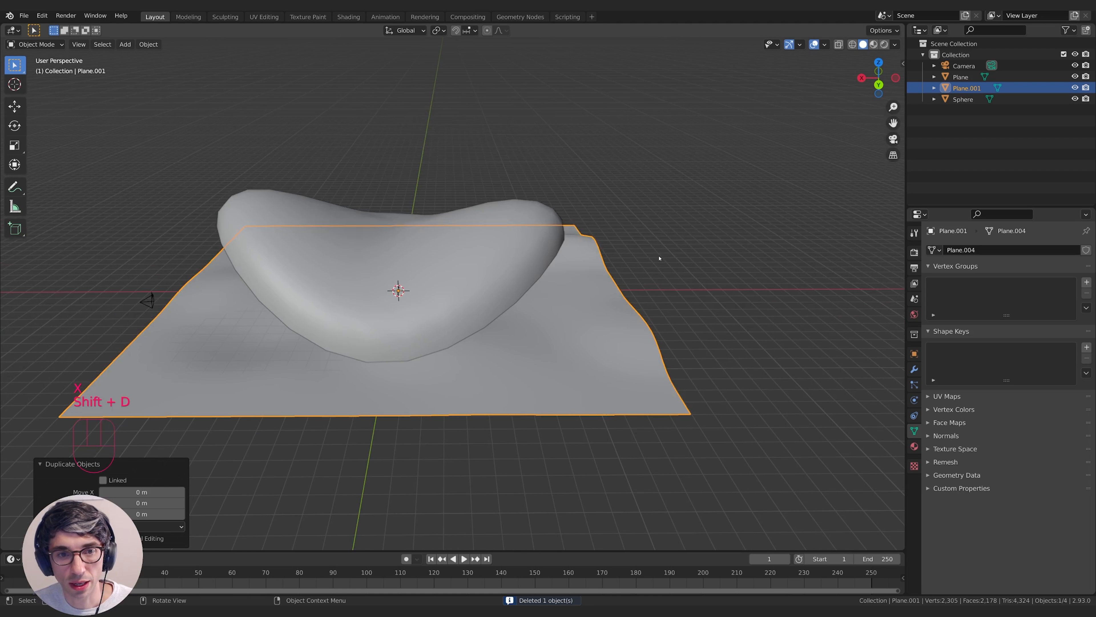
{"action": "key", "text": "r"}
{"action": "key", "text": "y"}
{"action": "key", "text": "9"}
{"action": "key", "text": "0"}
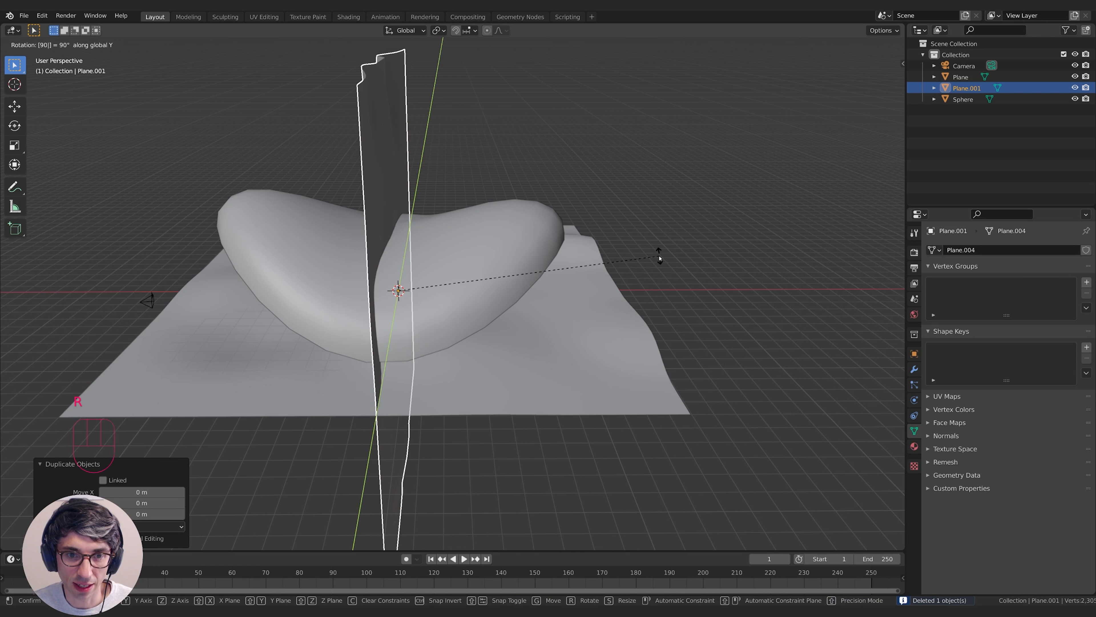
{"action": "key", "text": "Return"}
Move the upright plane about -10.85 m along X behind the shell as a back wall and check it through the camera.
{"action": "middle_click_drag", "start_coordinate": [457, 296], "coordinate": [497, 298]}
{"action": "key", "text": "g"}
{"action": "key", "text": "x"}
{"action": "left_click", "coordinate": [671, 309]}
{"action": "middle_click_drag", "start_coordinate": [449, 268], "coordinate": [636, 267]}
{"action": "key", "text": "KP_0"}
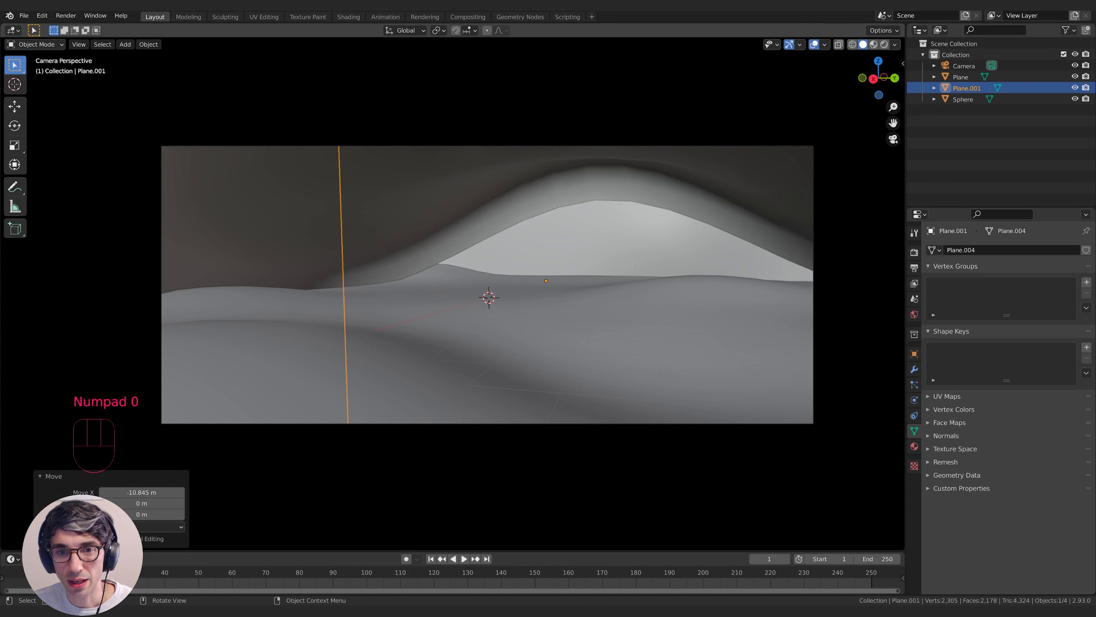
In Edit Mode with proportional editing, lift a vertex near the back wall's visible base about 0.46 m and shift it back along X.
{"action": "key", "text": "Tab"}
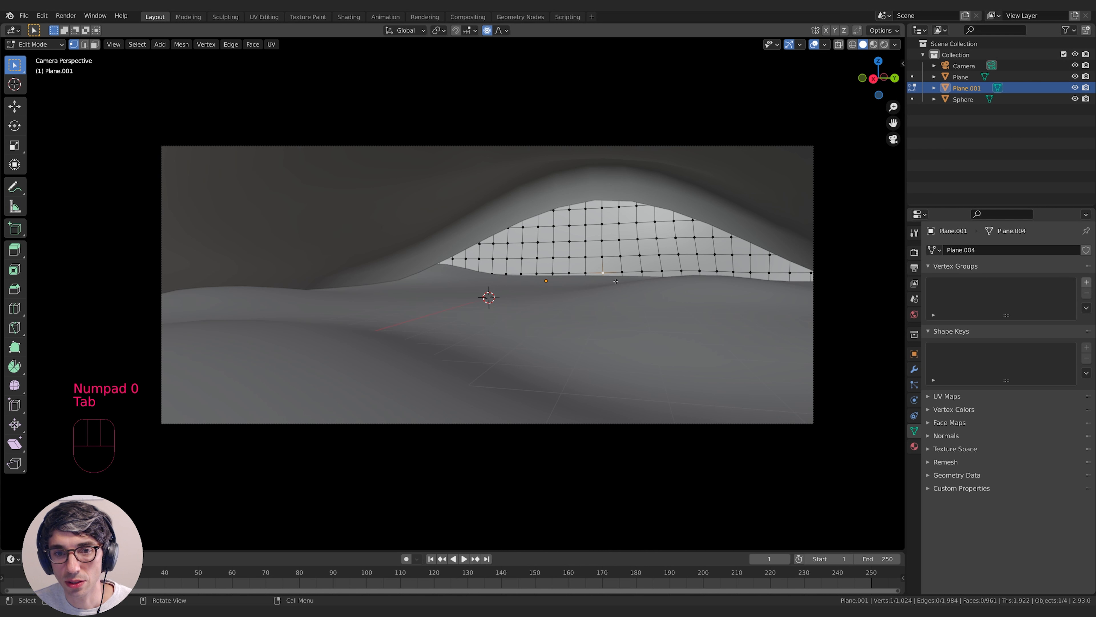
{"action": "key", "text": "g"}
{"action": "left_click", "coordinate": [620, 270]}
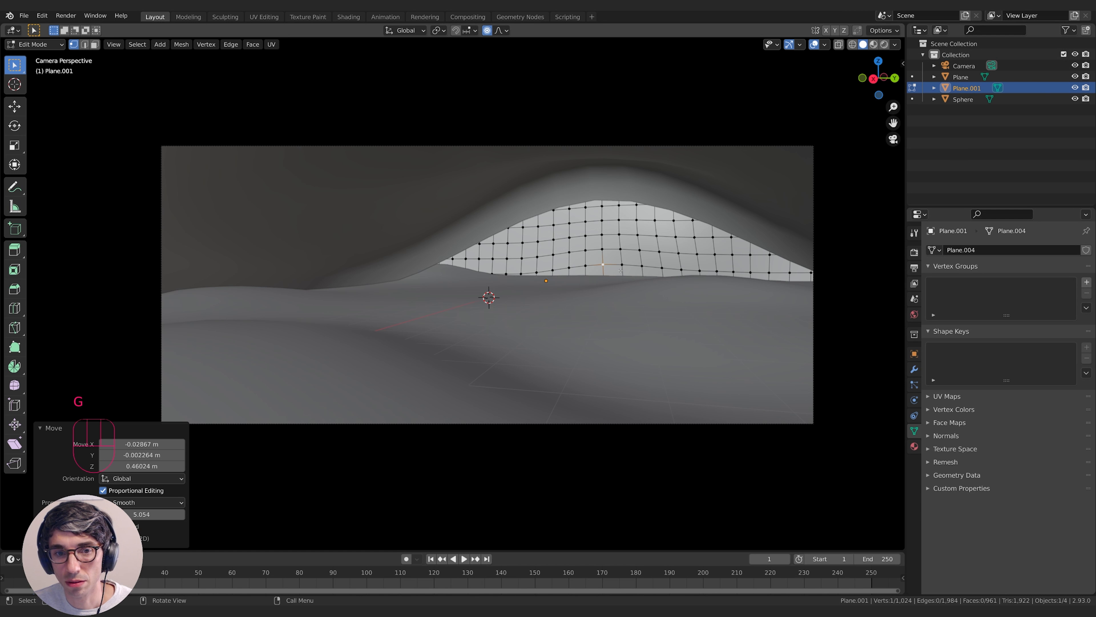
{"action": "key", "text": "g"}
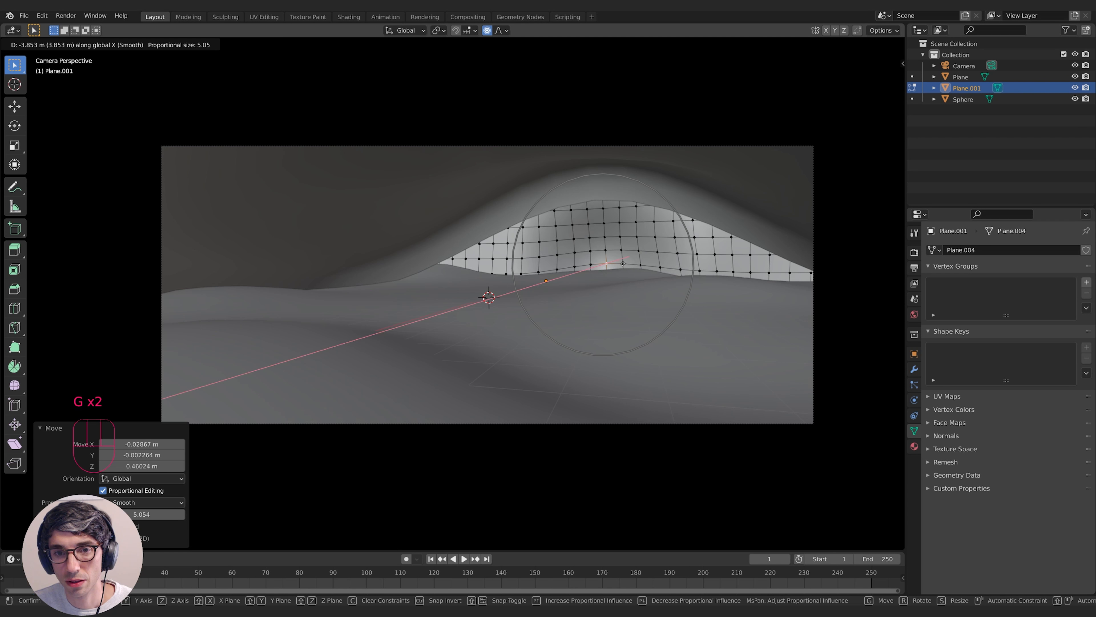
{"action": "left_click", "coordinate": [624, 263]}
Move further vertices of the back wall with proportional editing to make it uneven, shifting an upper one about 1.12 m in X.
{"action": "left_click", "coordinate": [702, 271]}
{"action": "key", "text": "g"}
{"action": "key", "text": "x"}
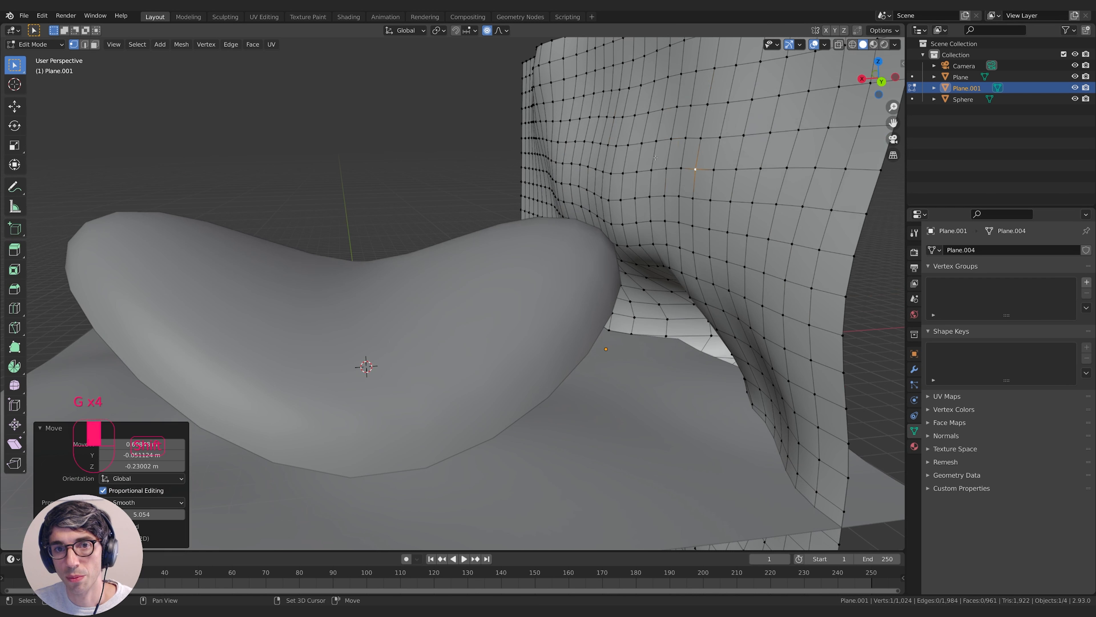
{"action": "key", "text": "g"}
{"action": "left_click", "coordinate": [621, 125]}
{"action": "key", "text": "KP_0"}
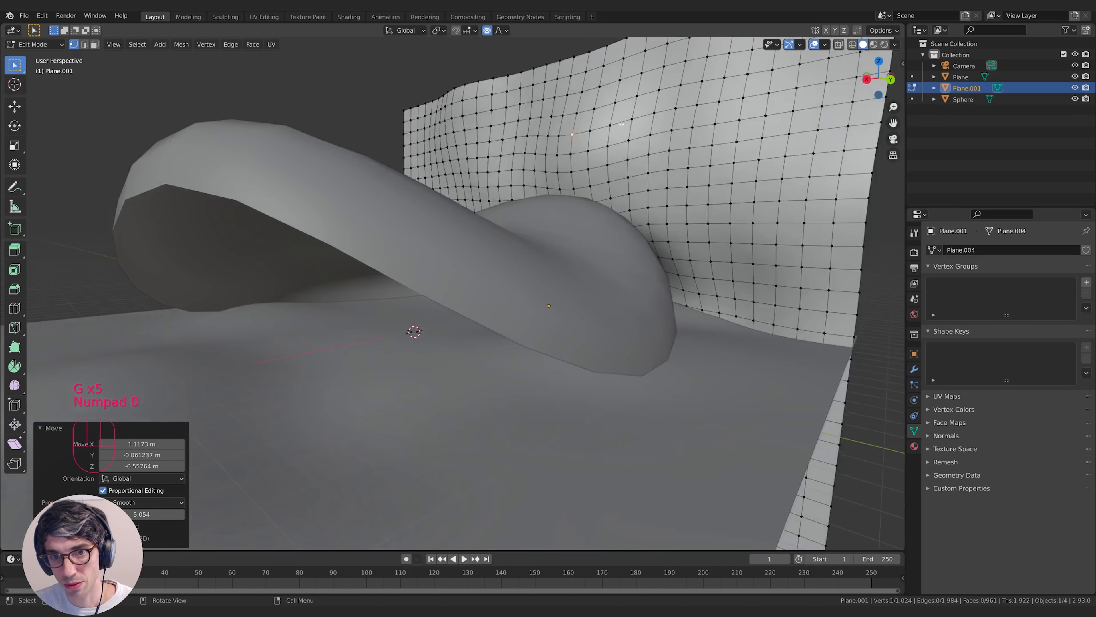
Pull the lower middle of the back wall outward into a deep bulge, leave Edit Mode and return to the camera view.
{"action": "key", "text": "Tab"}
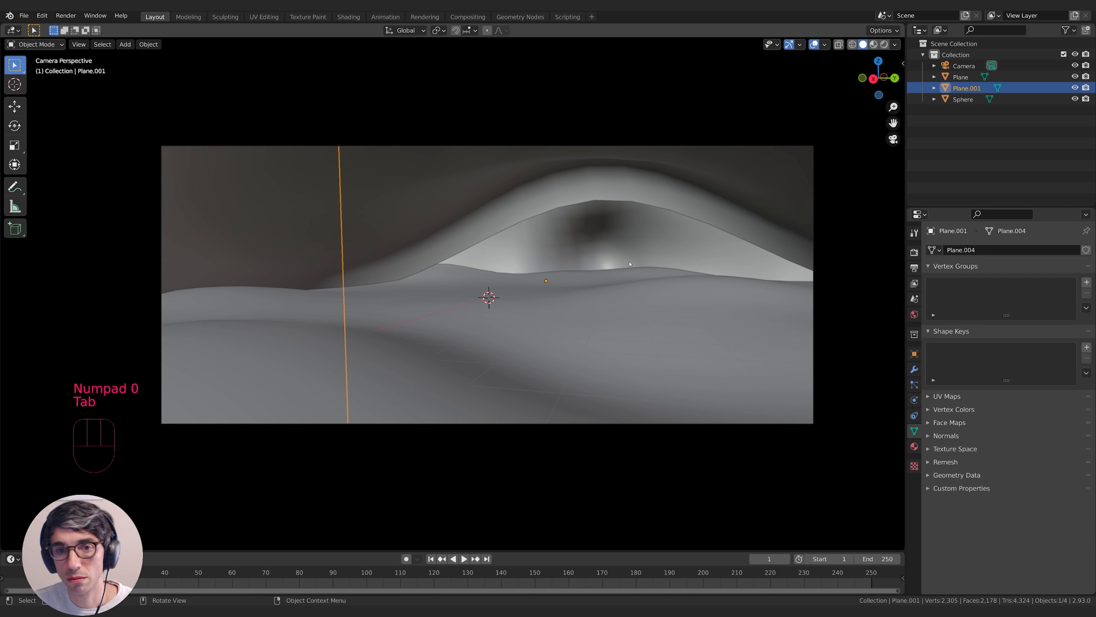
{"action": "key", "text": "Tab"}
{"action": "middle_click_drag", "start_coordinate": [707, 260], "coordinate": [609, 298]}
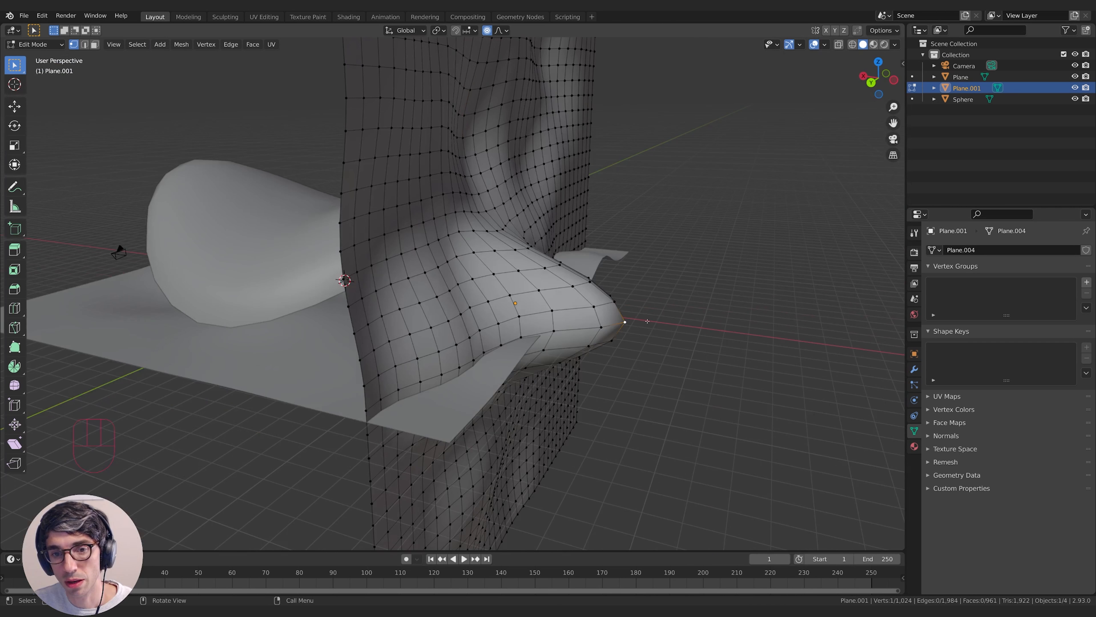
{"action": "key", "text": "Tab"}
{"action": "key", "text": "KP_0"}
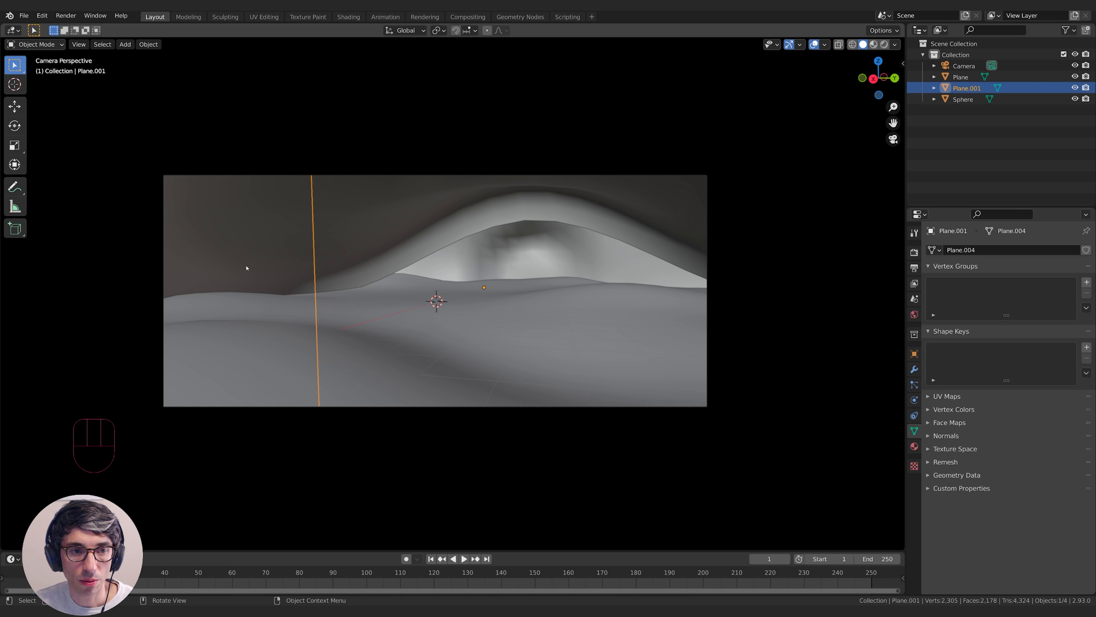
Select the ground plane and rename it CaveFloor.
{"action": "middle_click_drag", "start_coordinate": [516, 311], "coordinate": [815, 249]}
{"action": "left_click", "coordinate": [506, 331]}
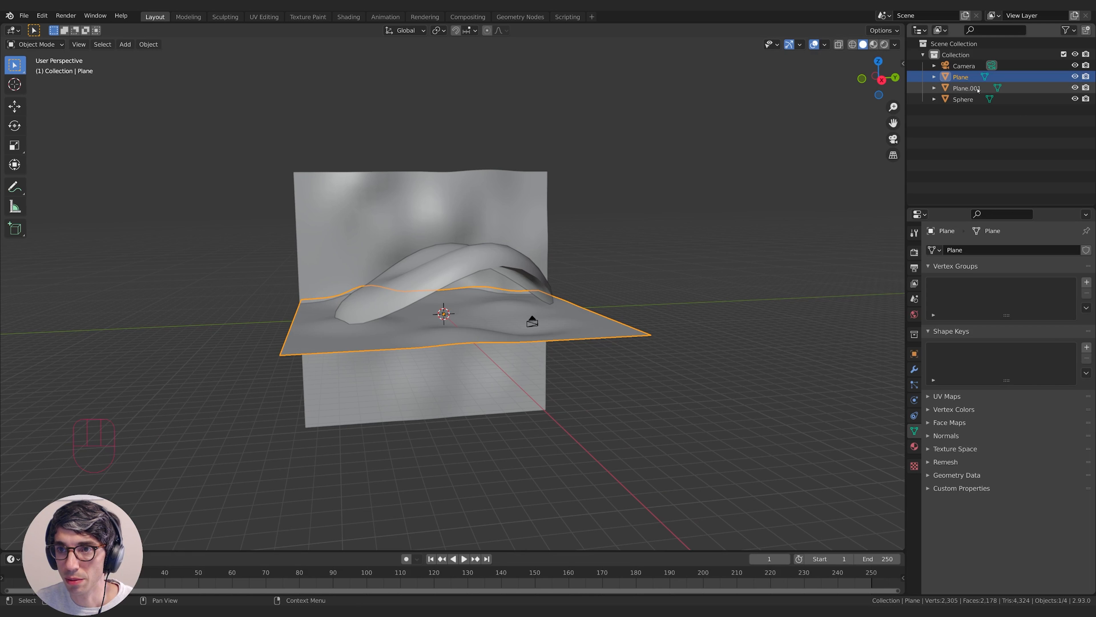
{"action": "double_click", "coordinate": [961, 77]}
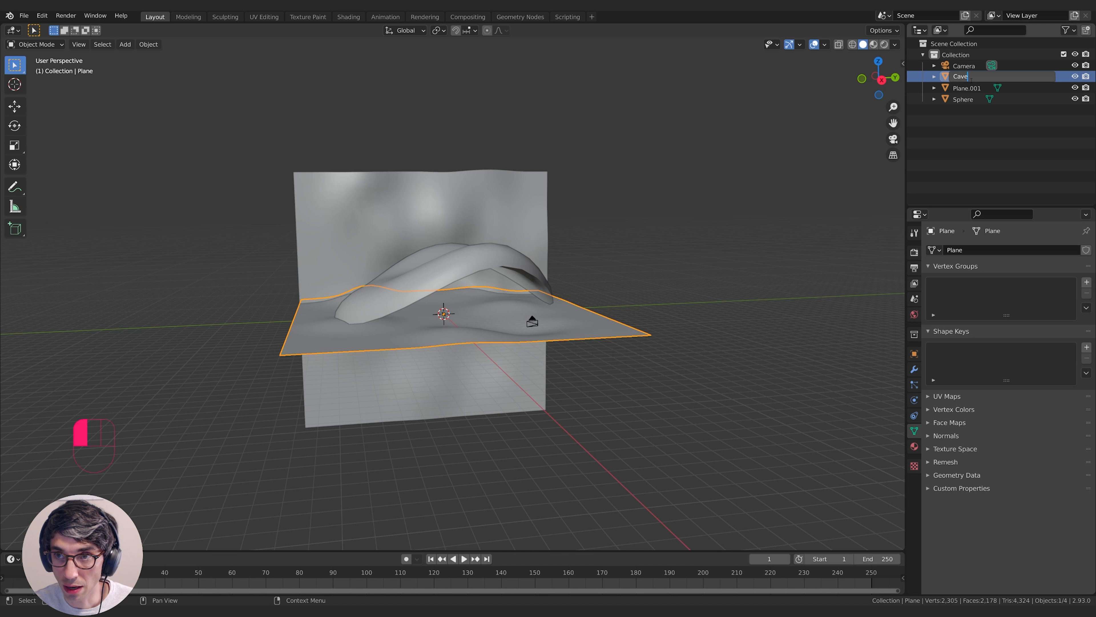
{"action": "type", "text": "CaveFloor"}
{"action": "key", "text": "Return"}
Rename the upright plane behind the shell CaveBackWall.
{"action": "double_click", "coordinate": [964, 88]}
{"action": "type", "text": "Cav"}
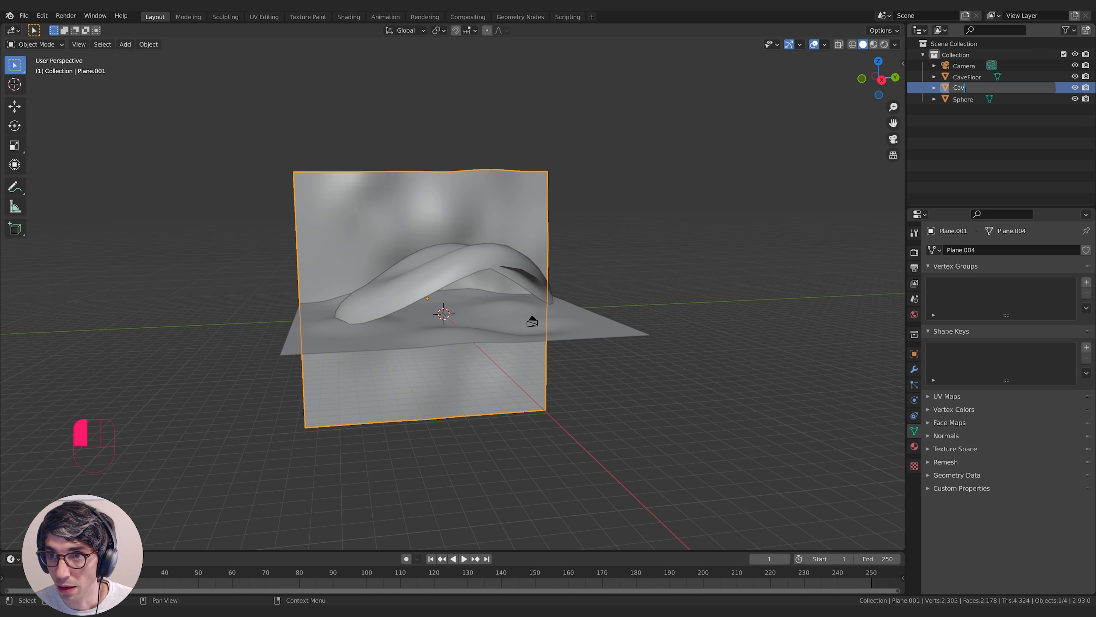
{"action": "type", "text": "eBackWall"}
{"action": "key", "text": "Return"}
Rename the arched sphere shell CaveRoof.
{"action": "double_click", "coordinate": [964, 99]}
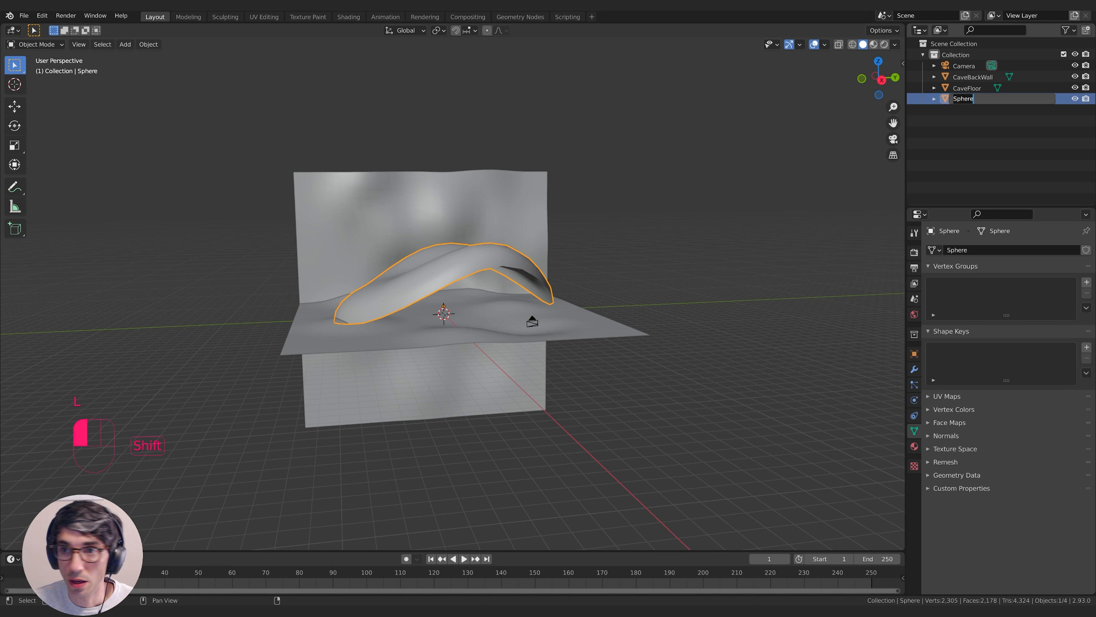
{"action": "type", "text": "CaveRpo"}
{"action": "key", "text": "BackSpace"}
{"action": "key", "text": "BackSpace"}
{"action": "key", "text": "BackSpace"}
{"action": "type", "text": "Roof"}
{"action": "key", "text": "Return"}
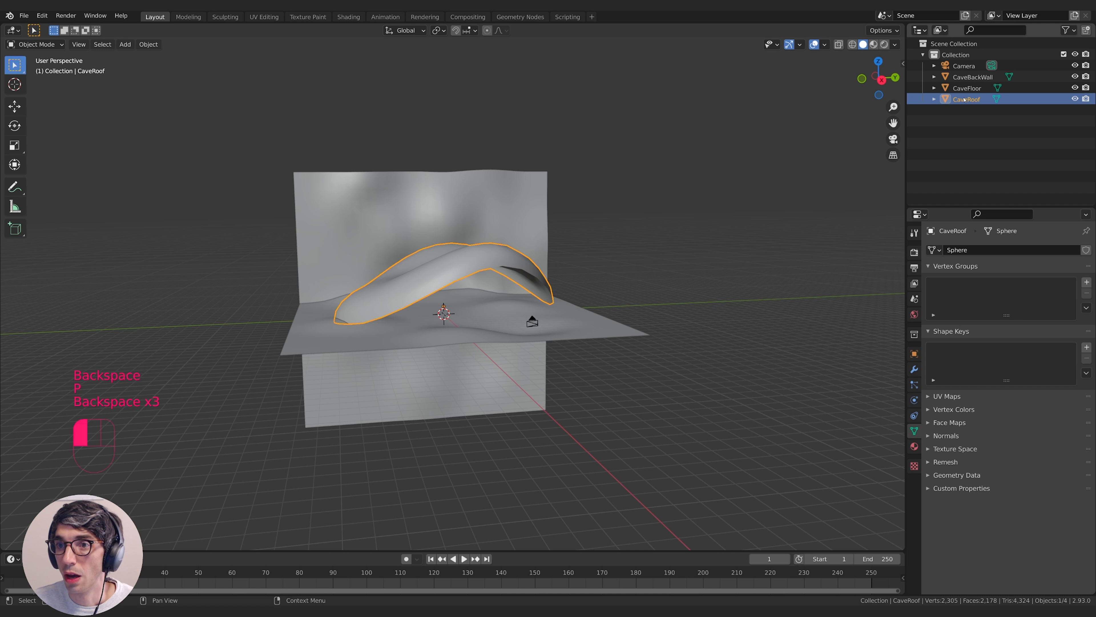
Create a new collection and move CaveBackWall, CaveFloor and CaveRoof into it.
{"action": "left_click", "coordinate": [973, 77], "text": "shift"}
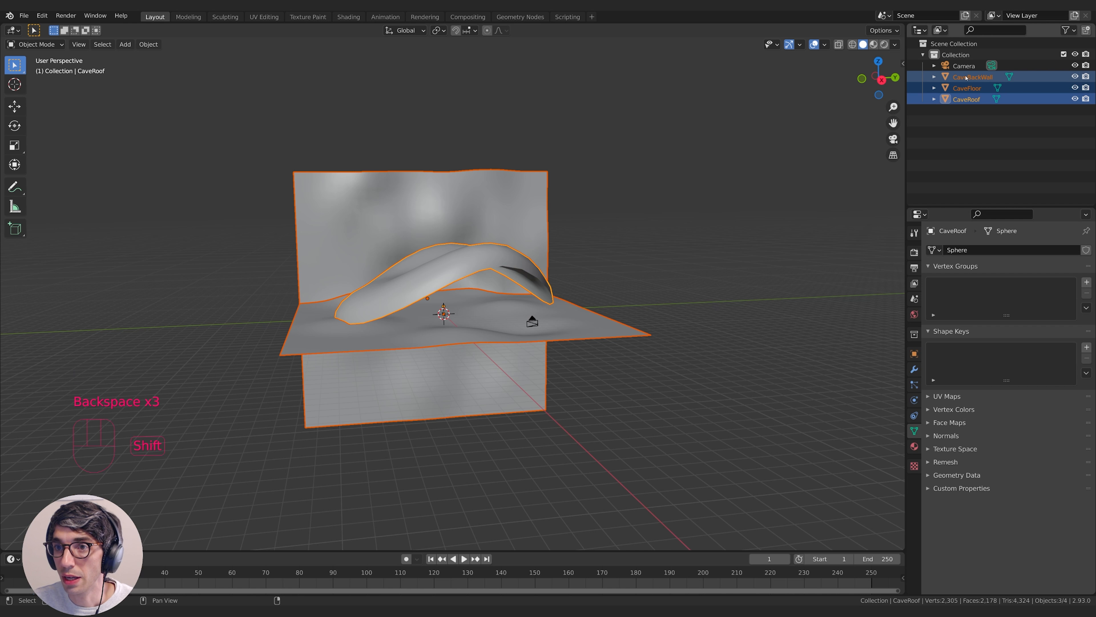
{"action": "left_click", "coordinate": [1086, 29]}
{"action": "left_click_drag", "start_coordinate": [967, 99], "coordinate": [961, 110]}
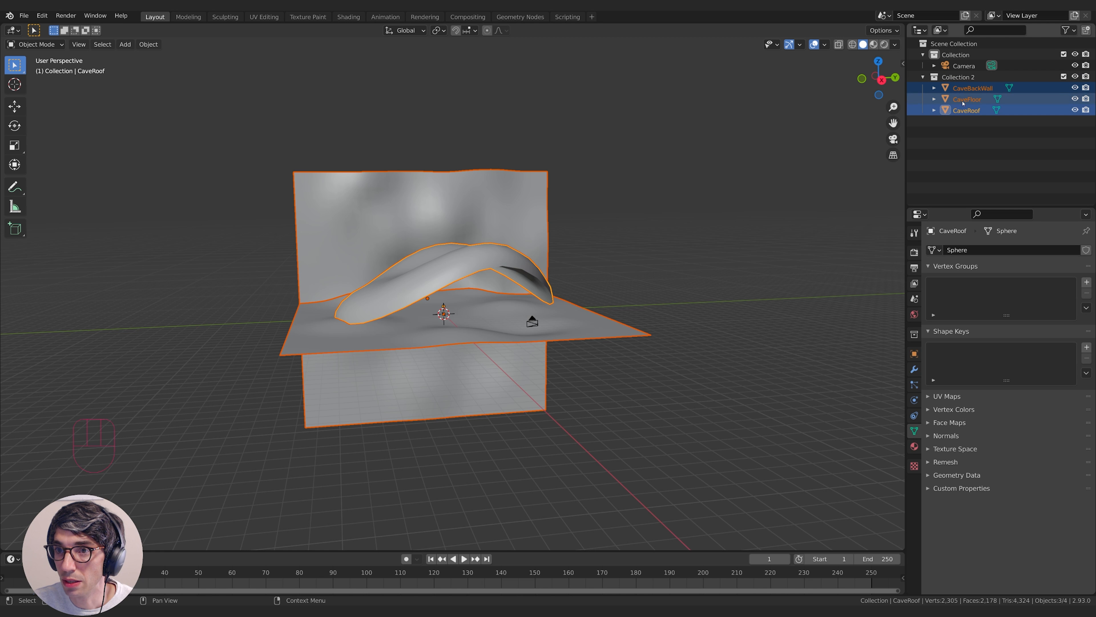
Rename the new collection Cave, collapse it and exclude it from the view layer.
{"action": "double_click", "coordinate": [962, 81]}
{"action": "type", "text": "Cave"}
{"action": "key", "text": "Return"}
{"action": "left_click", "coordinate": [923, 78]}
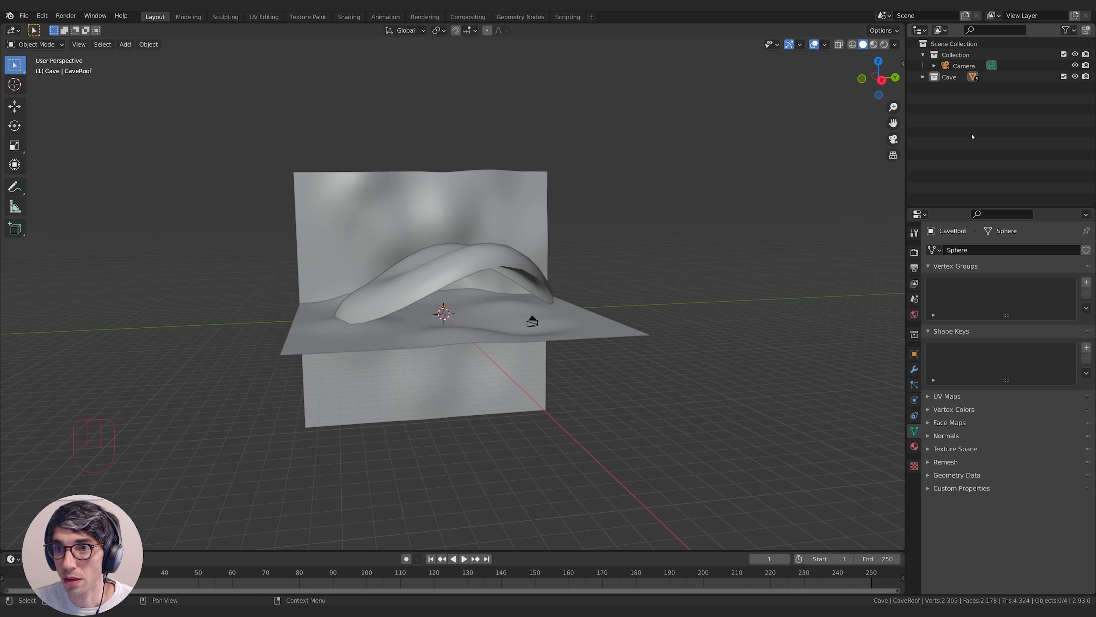
{"action": "left_click", "coordinate": [1063, 77]}
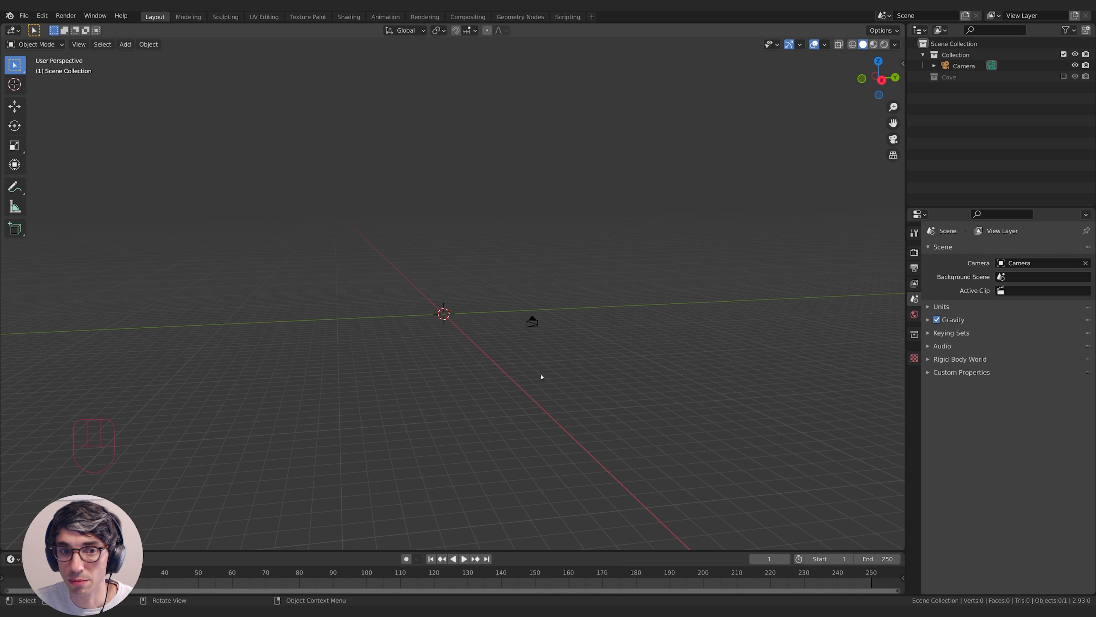
Add an ico sphere mesh at the scene origin.
{"action": "middle_click_drag", "start_coordinate": [540, 374], "coordinate": [480, 328]}
{"action": "key", "text": "shift+a"}
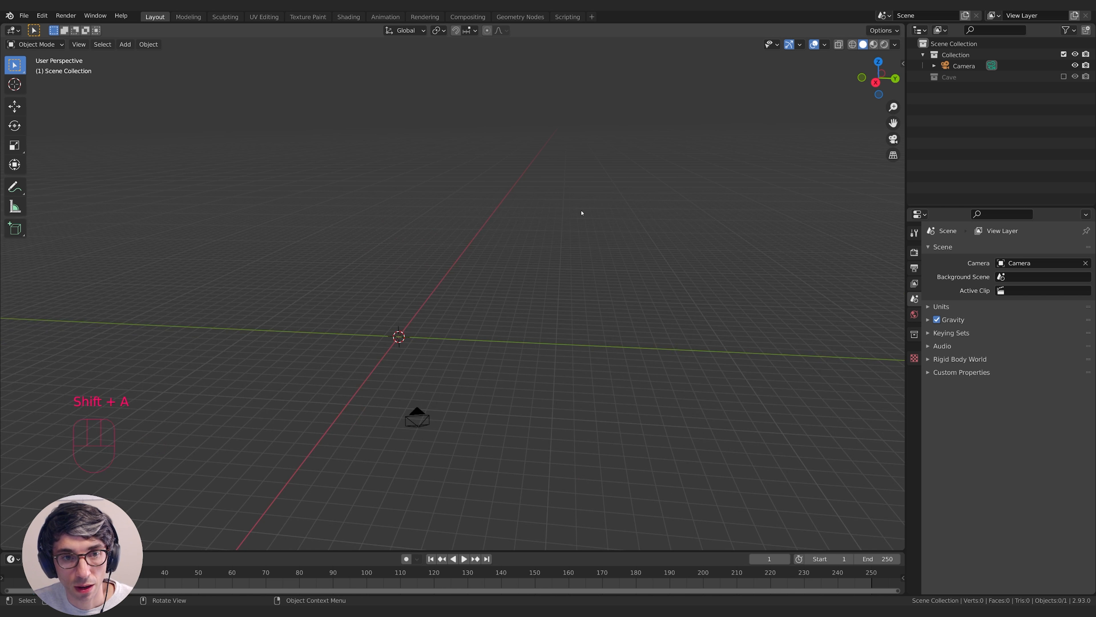
{"action": "middle_click_drag", "start_coordinate": [580, 213], "coordinate": [430, 283]}
{"action": "key", "text": "shift+a"}
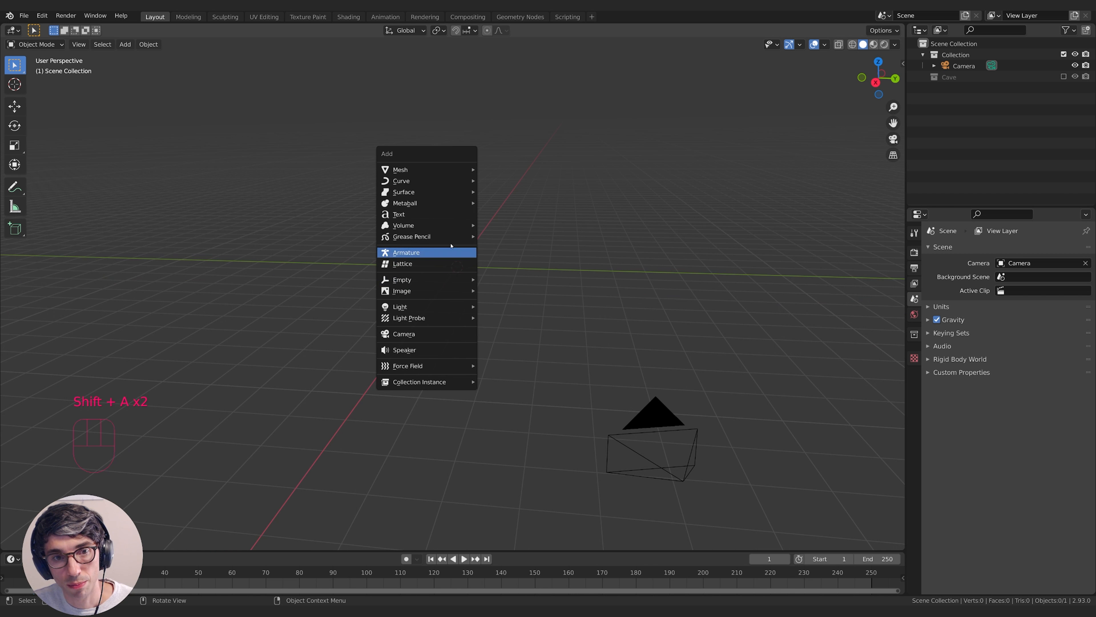
{"action": "mouse_move", "coordinate": [435, 173]}
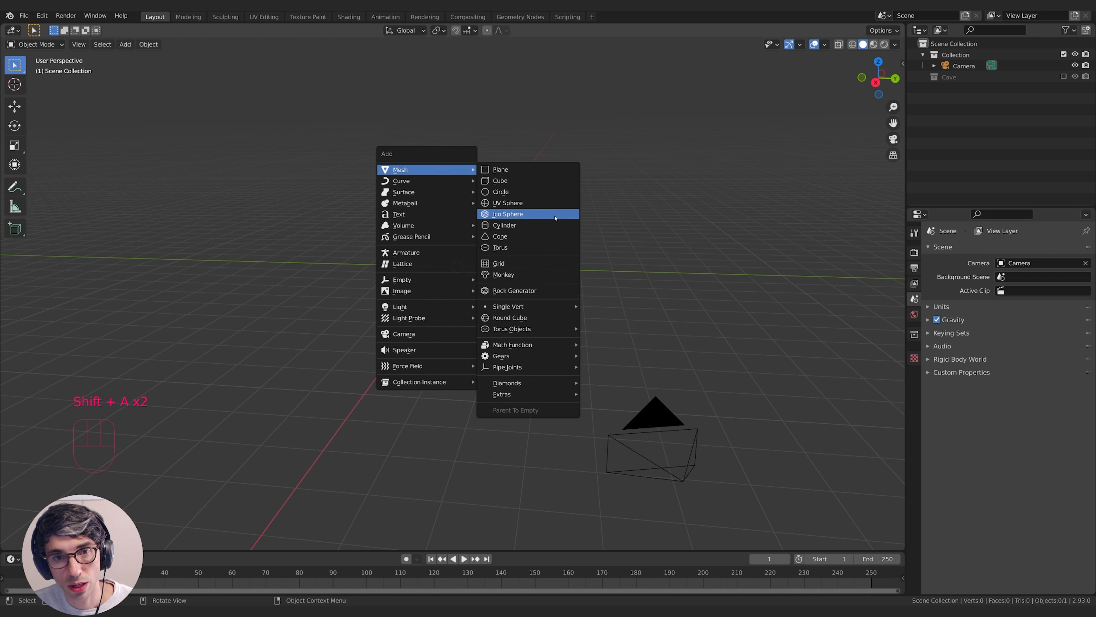
{"action": "left_click", "coordinate": [545, 218]}
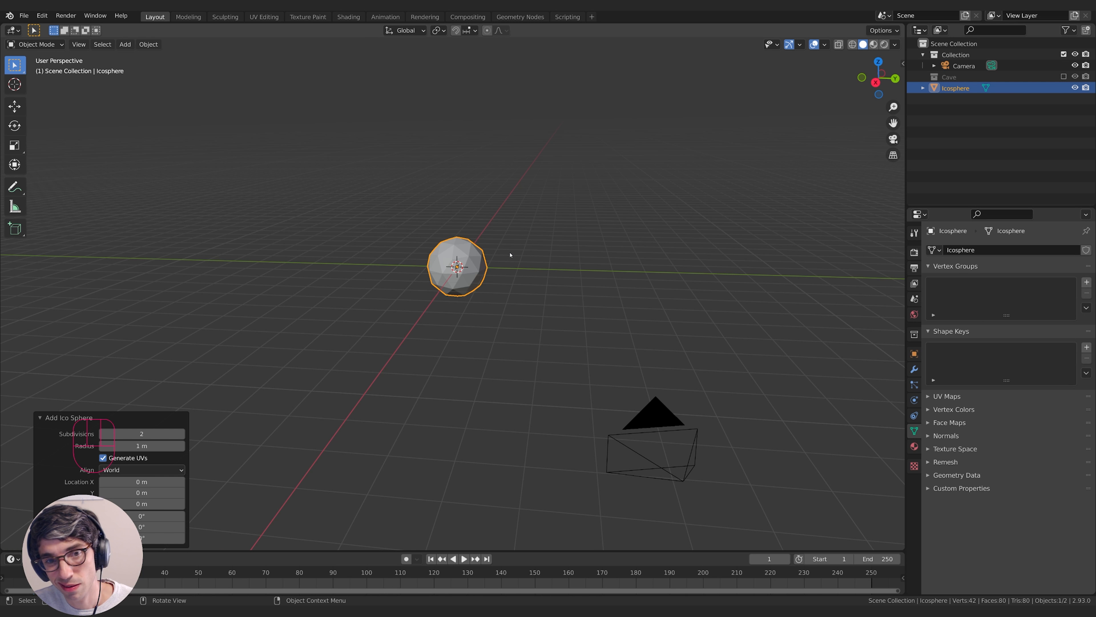
Stretch the ico sphere along the Y axis by a factor of about 2.09.
{"action": "key", "text": "s"}
{"action": "key", "text": "y"}
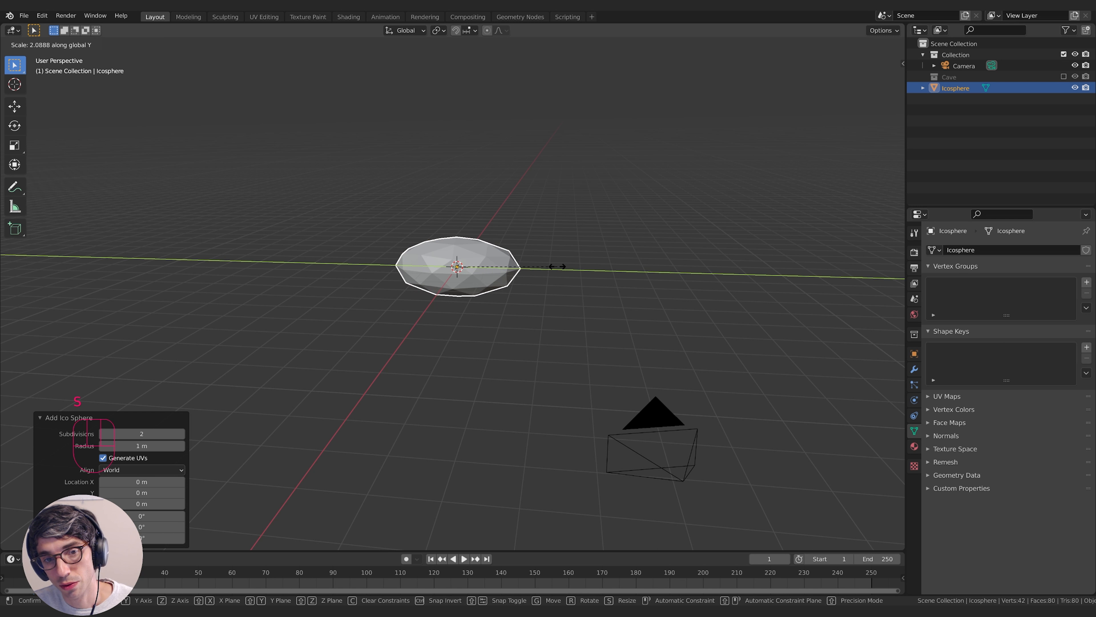
{"action": "left_click", "coordinate": [558, 267]}
{"action": "middle_click_drag", "start_coordinate": [570, 267], "coordinate": [683, 306]}
{"action": "scroll", "coordinate": [786, 327], "scroll_direction": "up", "scroll_amount": 2}
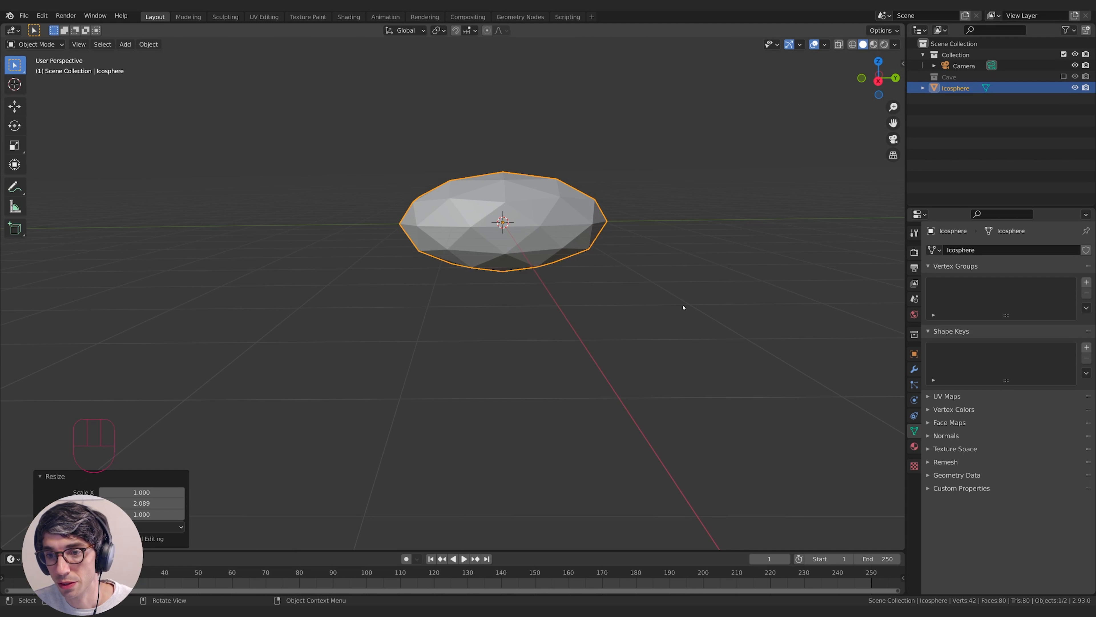
Add a Displace modifier to the ico sphere with a new texture named Boulder Displace.
{"action": "left_click", "coordinate": [914, 368]}
{"action": "left_click", "coordinate": [988, 251]}
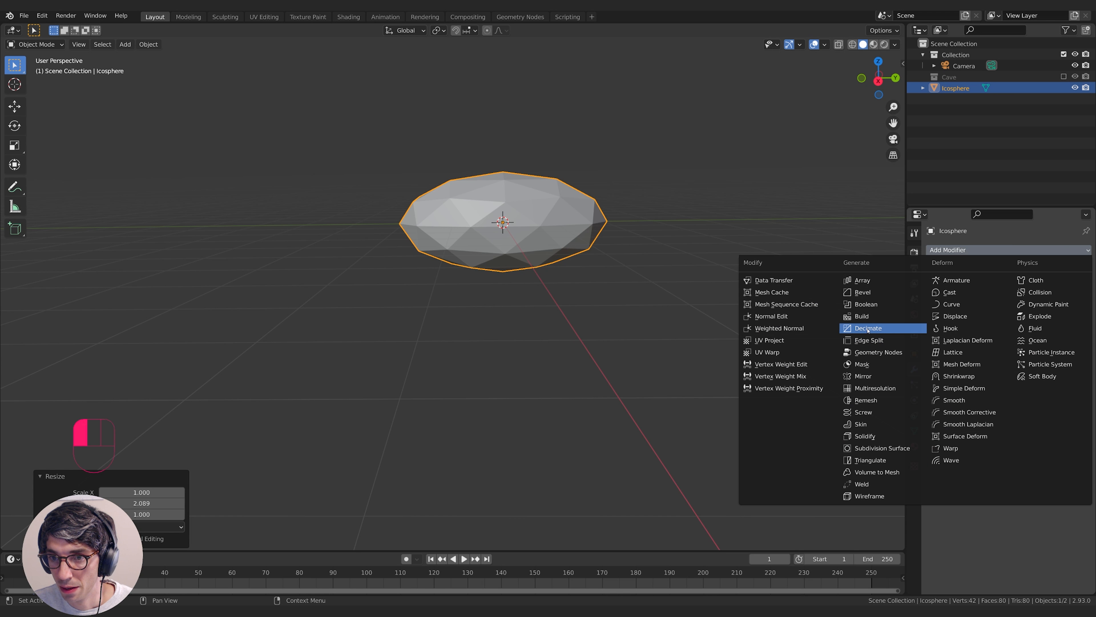
{"action": "left_click", "coordinate": [971, 317]}
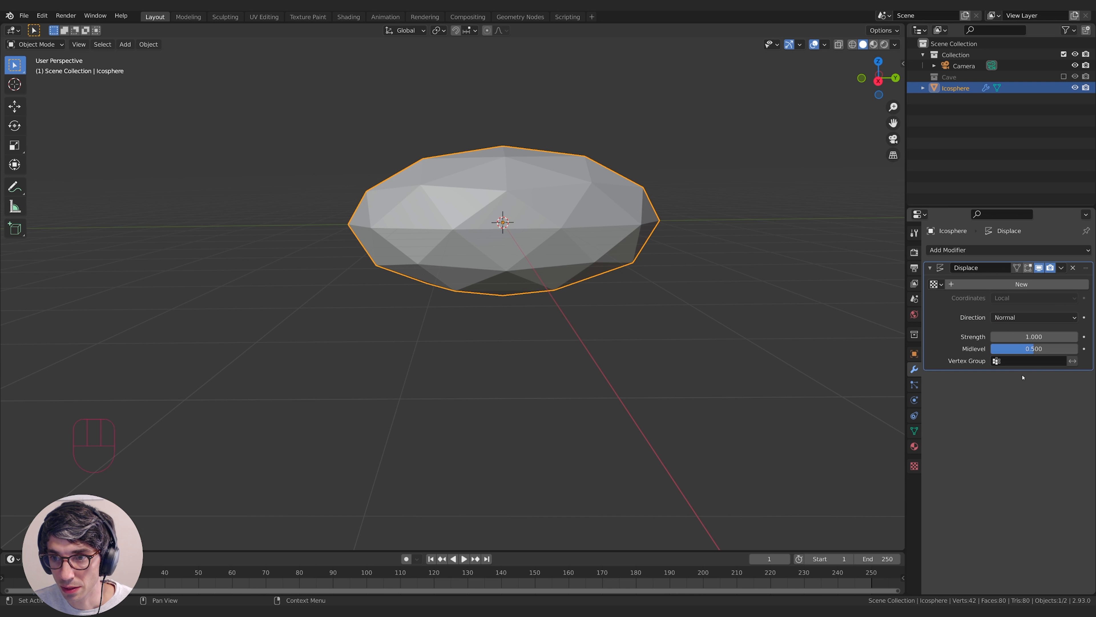
{"action": "left_click", "coordinate": [1060, 284]}
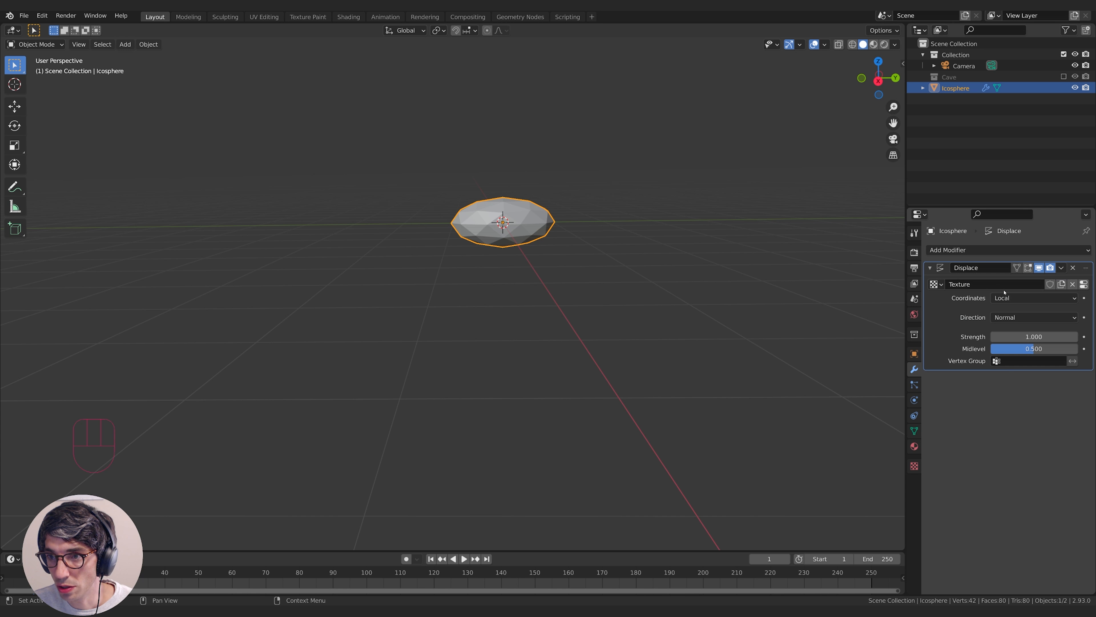
{"action": "double_click", "coordinate": [988, 284]}
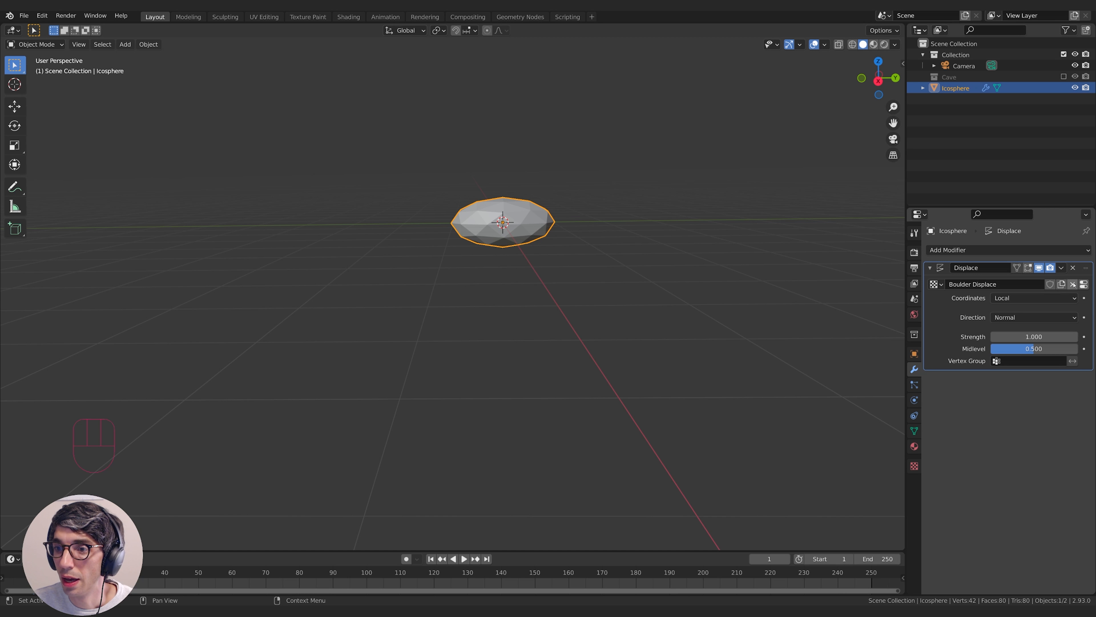
Set the Boulder Displace texture type to Clouds and increase its noise size.
{"action": "left_click", "coordinate": [1083, 284]}
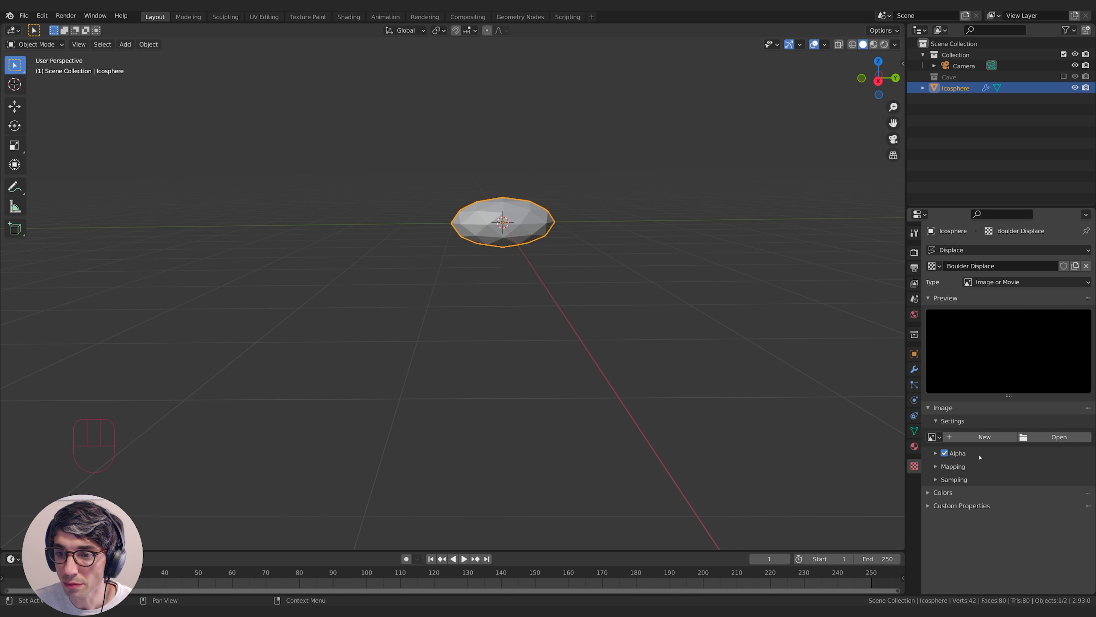
{"action": "left_click", "coordinate": [993, 281]}
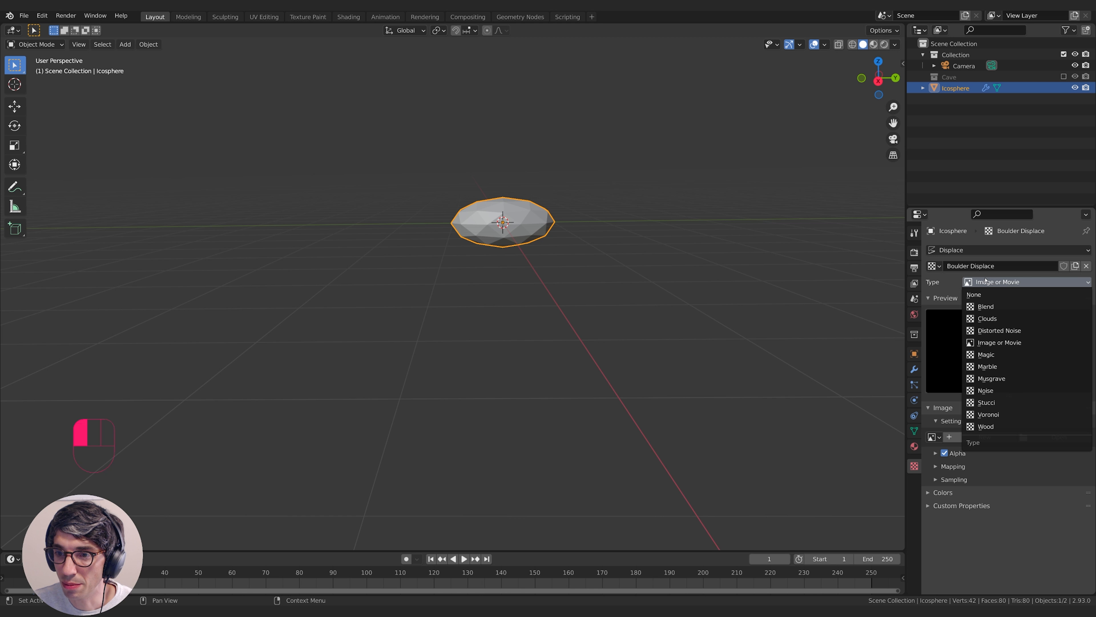
{"action": "left_click", "coordinate": [994, 319]}
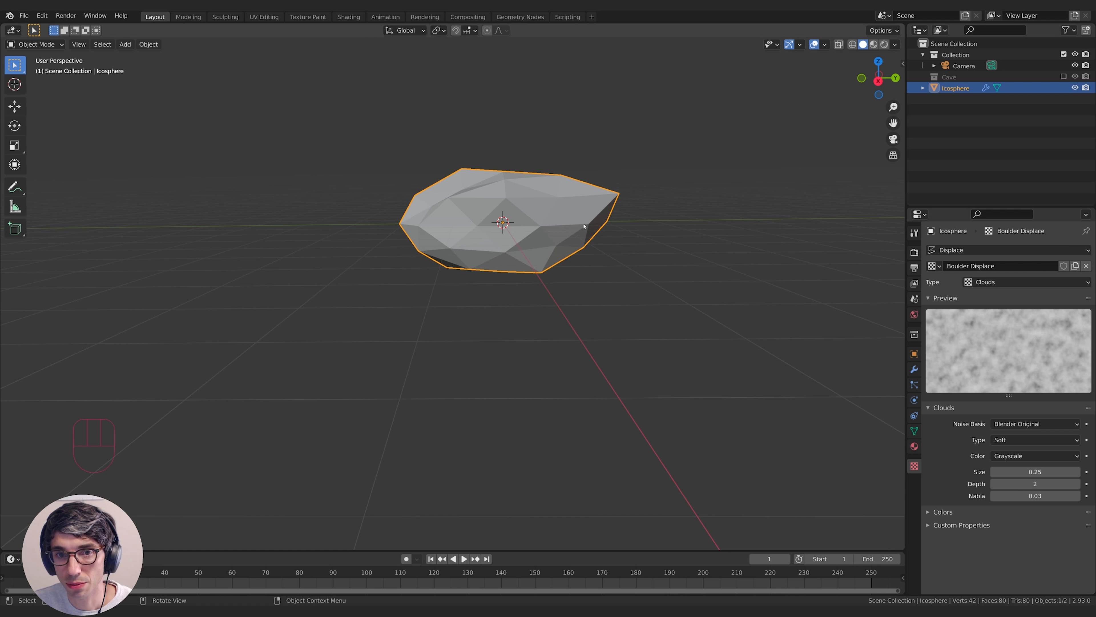
{"action": "mouse_move", "coordinate": [707, 345]}
{"action": "middle_mouse_down"}
{"action": "mouse_move", "coordinate": [764, 384]}
{"action": "mouse_move", "coordinate": [690, 332]}
{"action": "middle_mouse_up"}
{"action": "left_click_drag", "start_coordinate": [1020, 470], "coordinate": [1046, 471]}
{"action": "middle_click_drag", "start_coordinate": [543, 305], "coordinate": [553, 326]}
{"action": "middle_click_drag", "start_coordinate": [699, 322], "coordinate": [760, 311]}
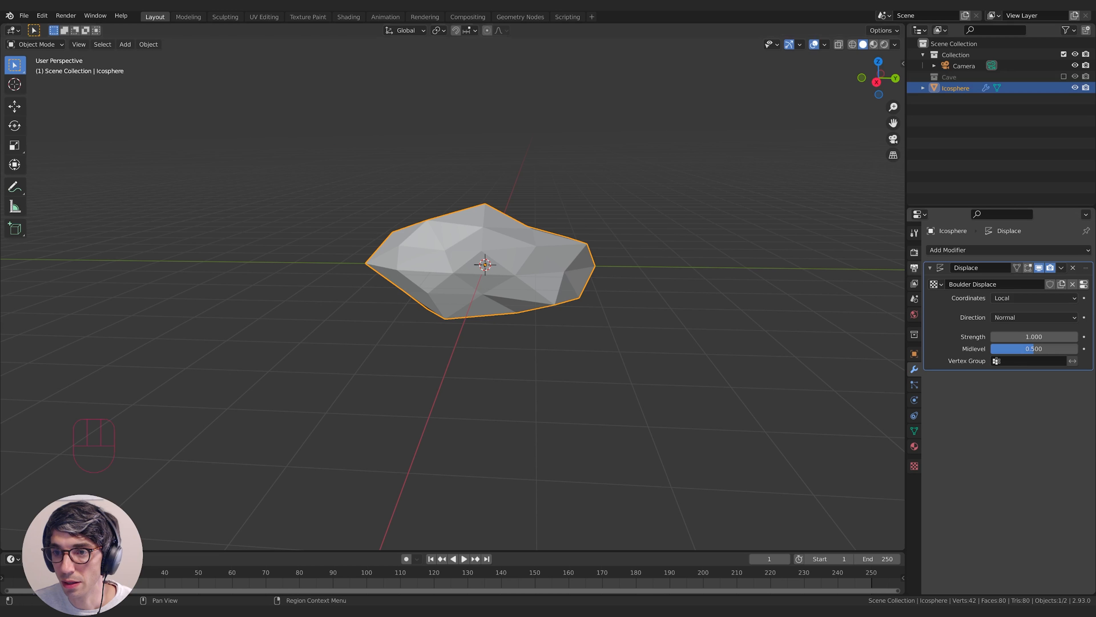
Add a Subdivision Surface modifier to the ico sphere and place it above the Displace modifier.
{"action": "left_click", "coordinate": [965, 250]}
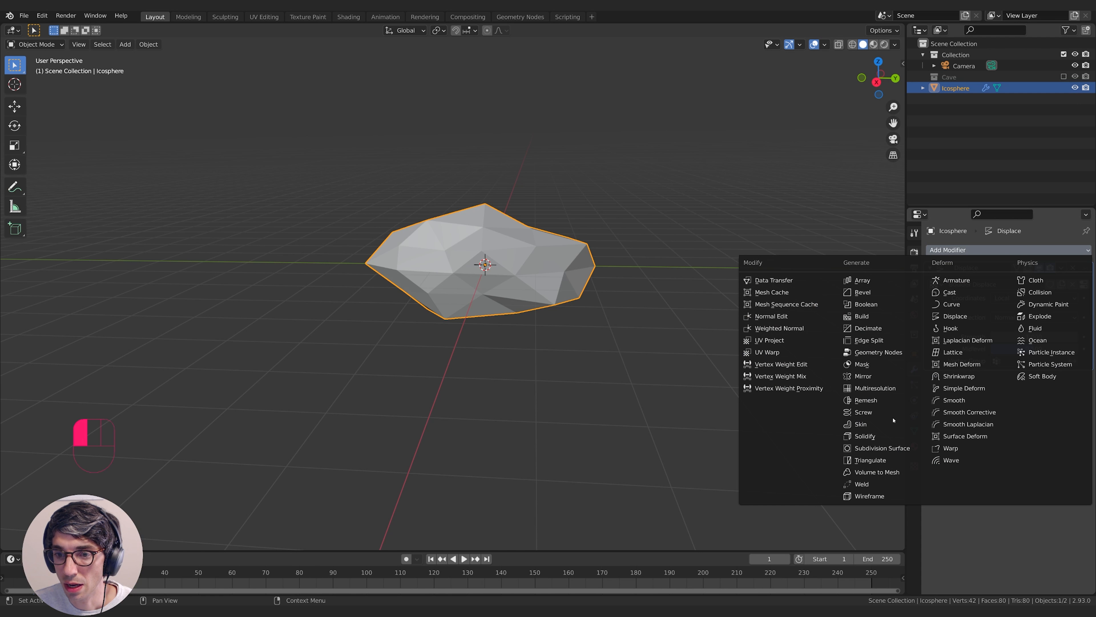
{"action": "left_click", "coordinate": [880, 448]}
{"action": "middle_click_drag", "start_coordinate": [775, 337], "coordinate": [734, 357]}
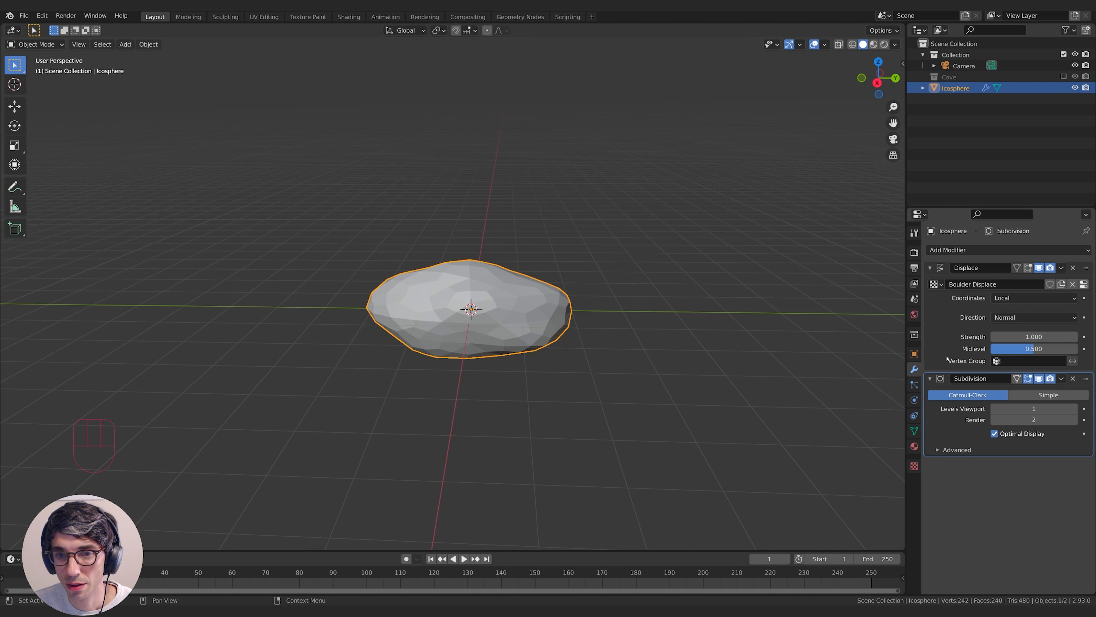
{"action": "left_click_drag", "start_coordinate": [1086, 378], "coordinate": [1082, 259]}
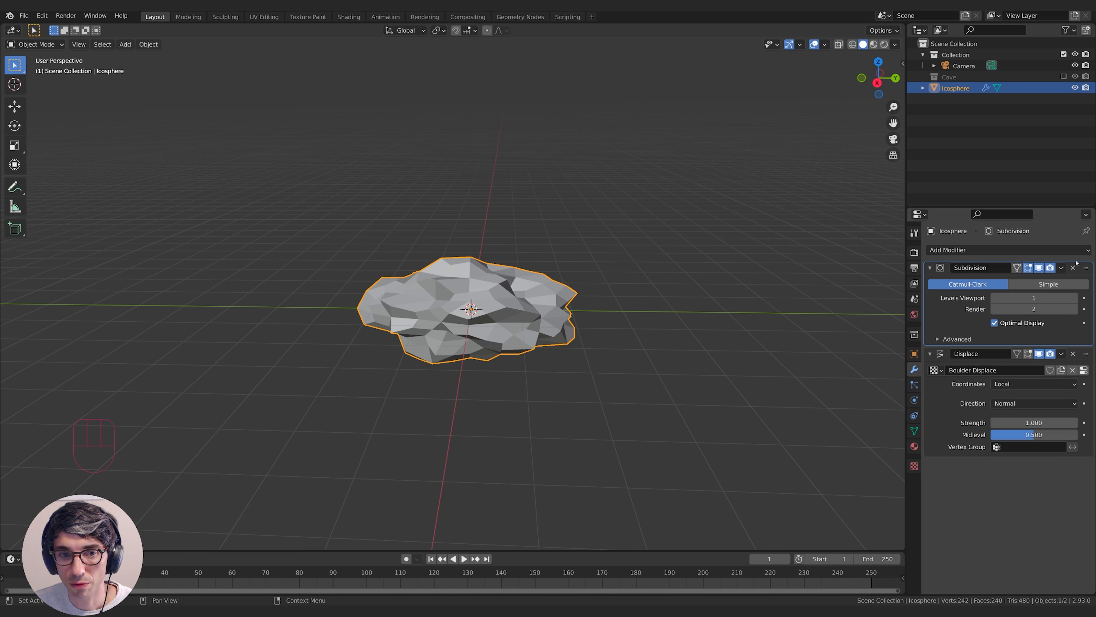
{"action": "middle_click_drag", "start_coordinate": [635, 330], "coordinate": [920, 342]}
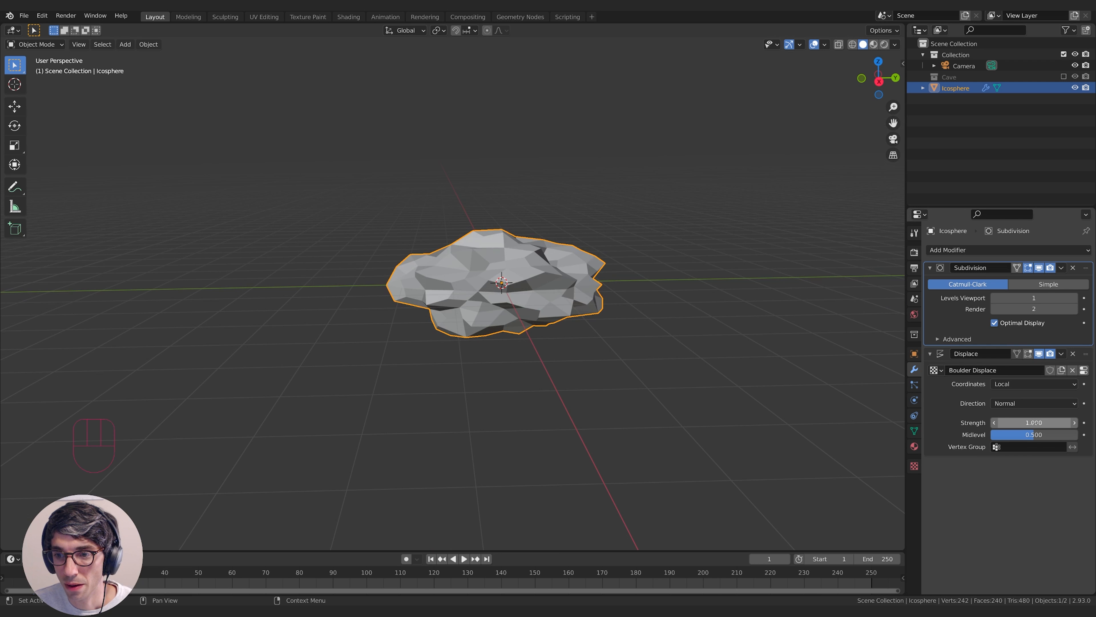
Set the Displace strength to 0.4 and its texture coordinates to Global, testing the effect by shifting the rock.
{"action": "left_click_drag", "start_coordinate": [1034, 422], "coordinate": [964, 422], "text": "shift"}
{"action": "middle_click_drag", "start_coordinate": [613, 341], "coordinate": [664, 357]}
{"action": "left_click", "coordinate": [1013, 384]}
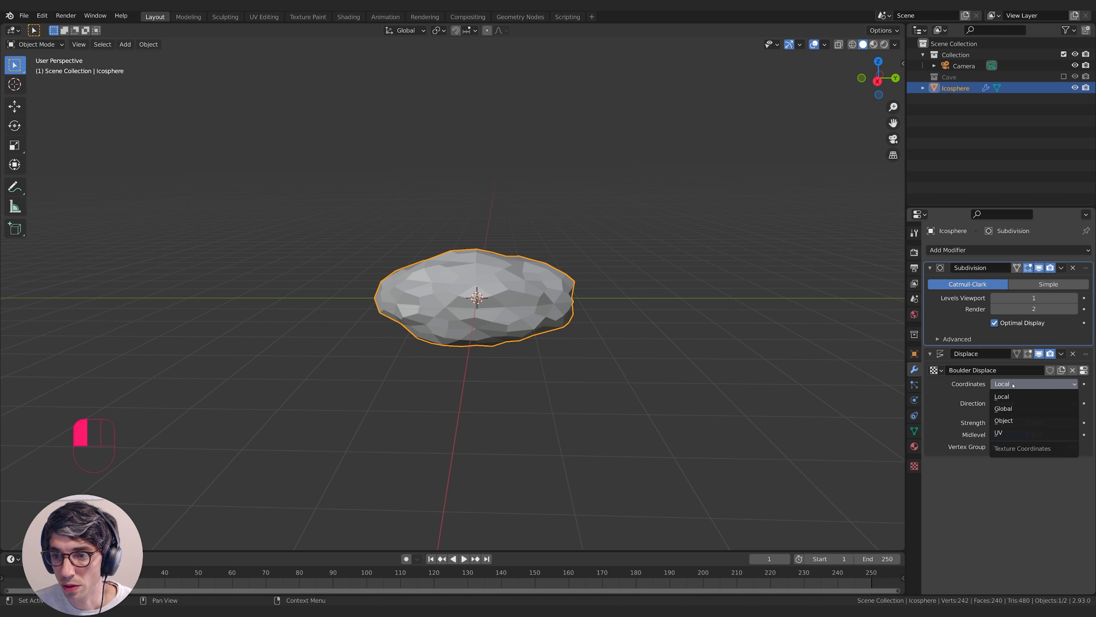
{"action": "left_click", "coordinate": [1004, 408]}
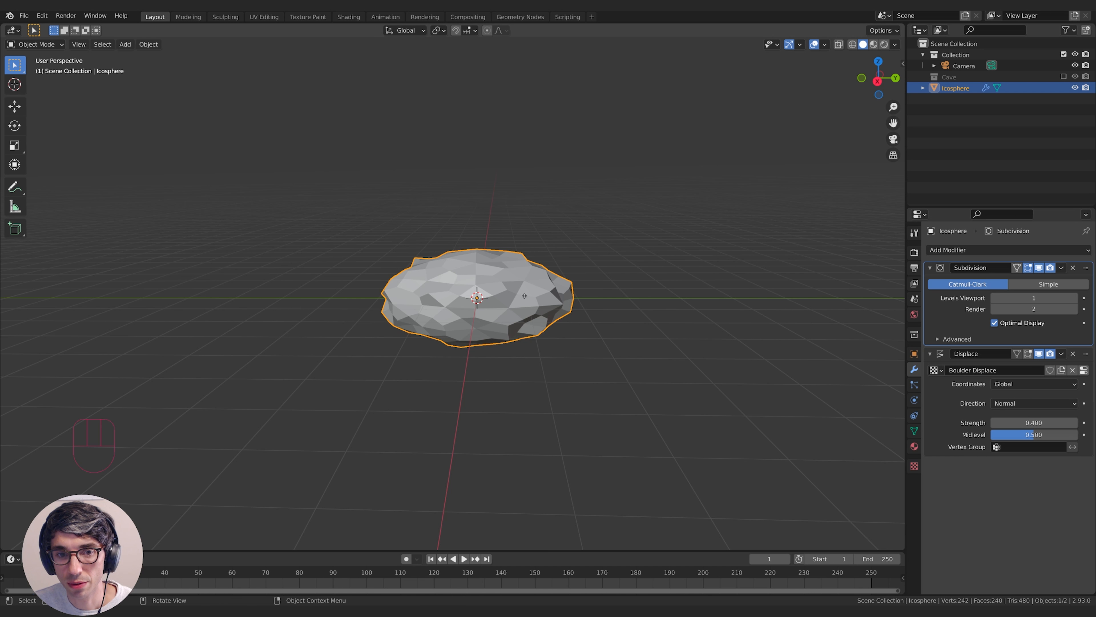
{"action": "key", "text": "g"}
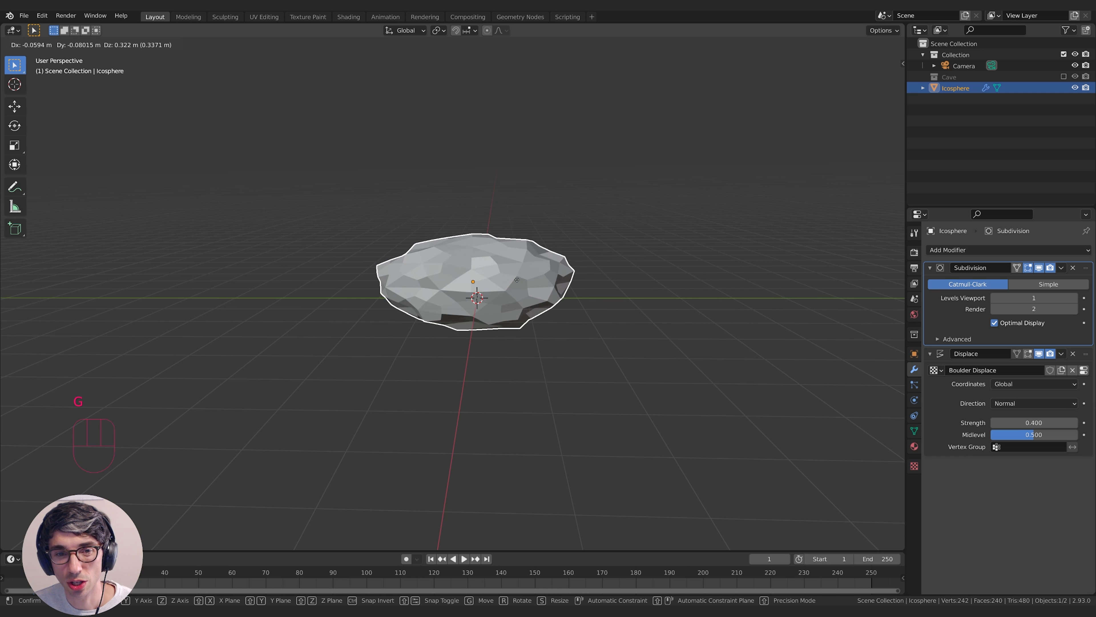
{"action": "right_click", "coordinate": [520, 280]}
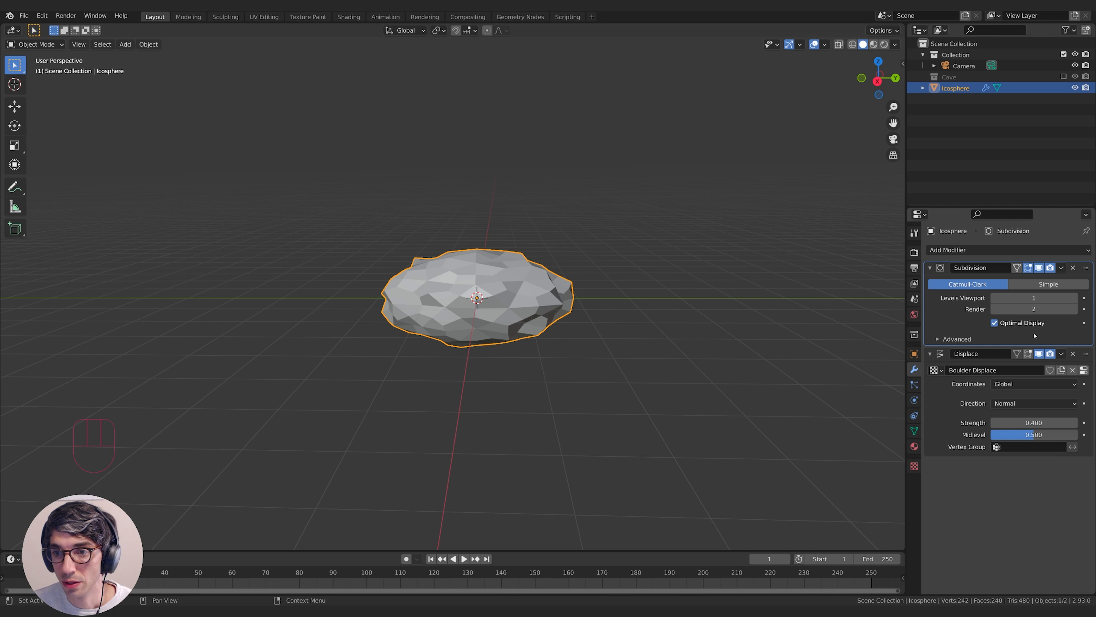
Raise the Subdivision viewport level to 2 and set the Displace strength to 0.7.
{"action": "left_click", "coordinate": [1074, 298]}
{"action": "middle_click_drag", "start_coordinate": [552, 310], "coordinate": [551, 349]}
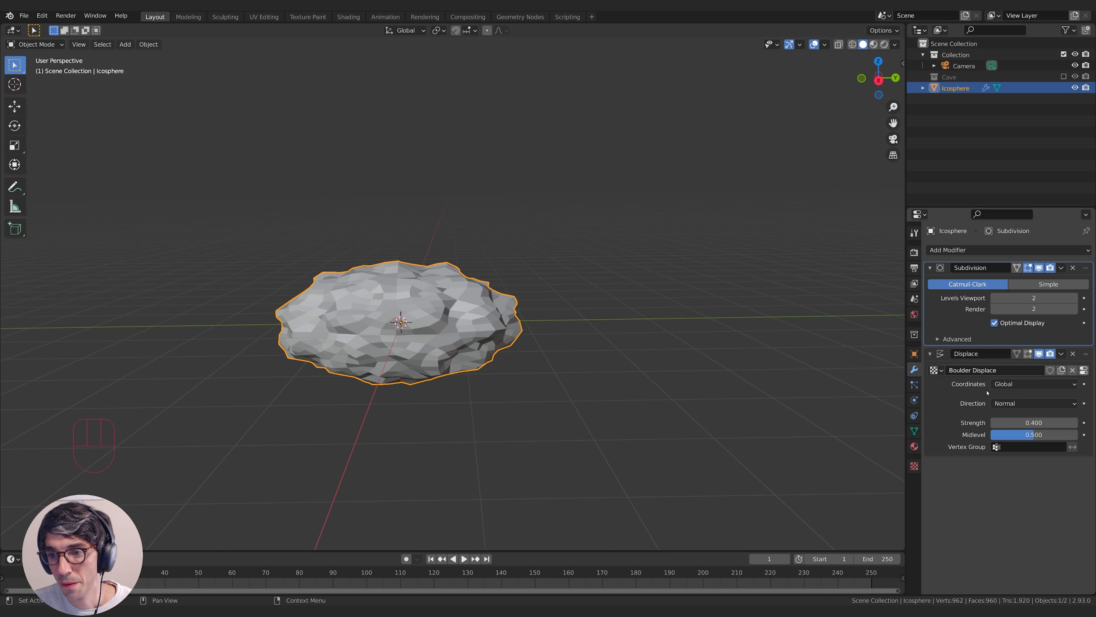
{"action": "left_click_drag", "start_coordinate": [1045, 423], "coordinate": [922, 363], "text": "shift"}
{"action": "left_click_drag", "start_coordinate": [1025, 422], "coordinate": [1038, 414], "text": "shift"}
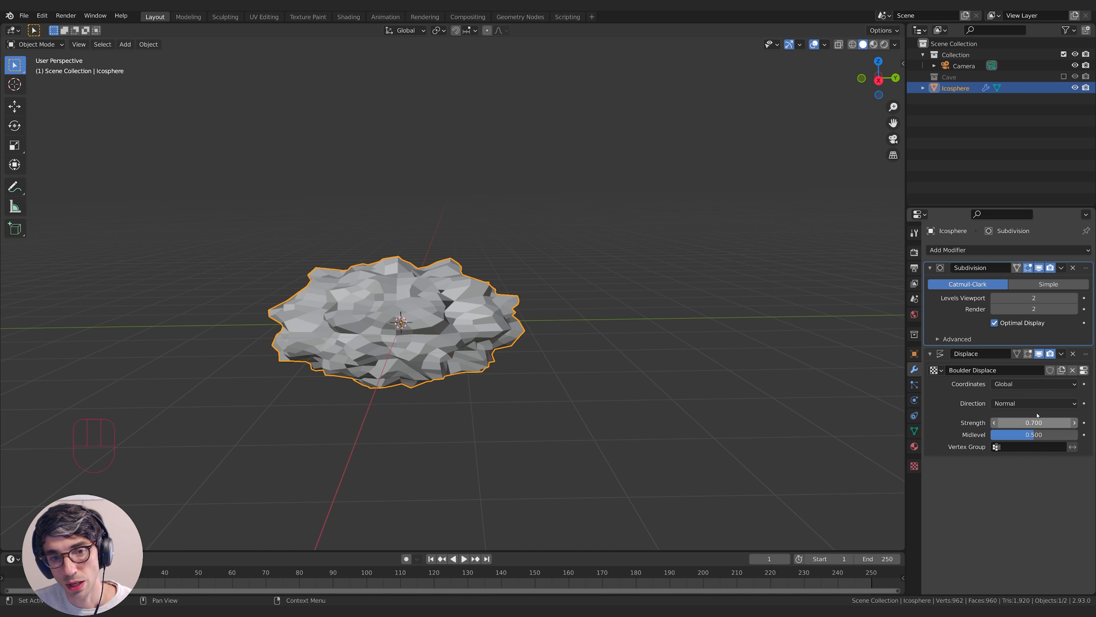
Add a second Displace modifier at the top of the stack and assign it the Boulder Displace texture.
{"action": "left_click", "coordinate": [933, 252]}
{"action": "left_click", "coordinate": [983, 317]}
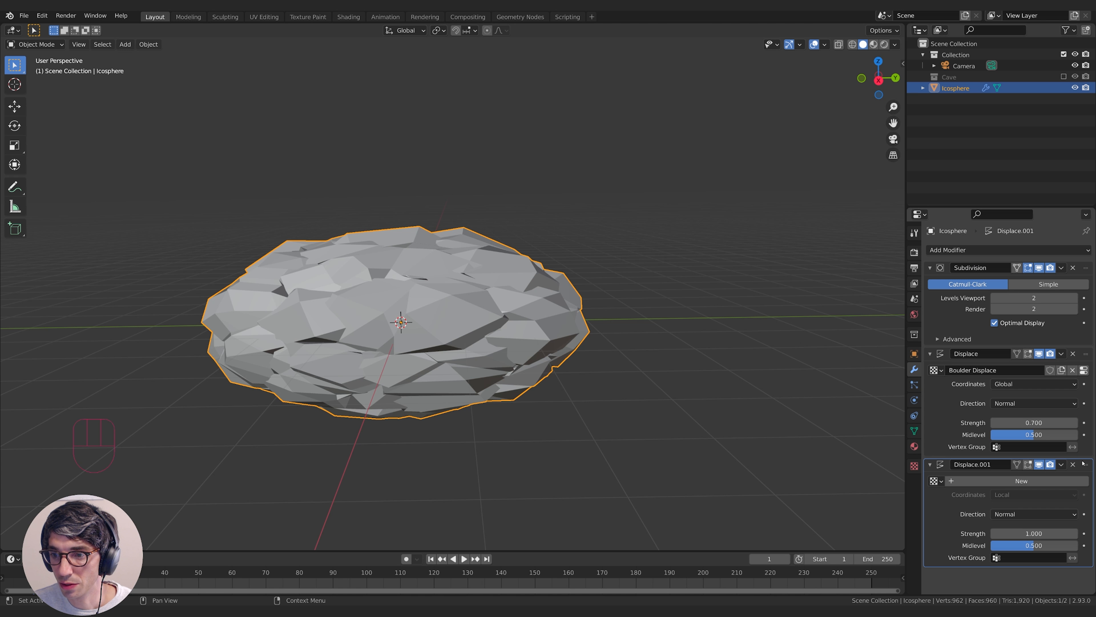
{"action": "left_click_drag", "start_coordinate": [1085, 464], "coordinate": [1086, 268]}
{"action": "left_click", "coordinate": [937, 283]}
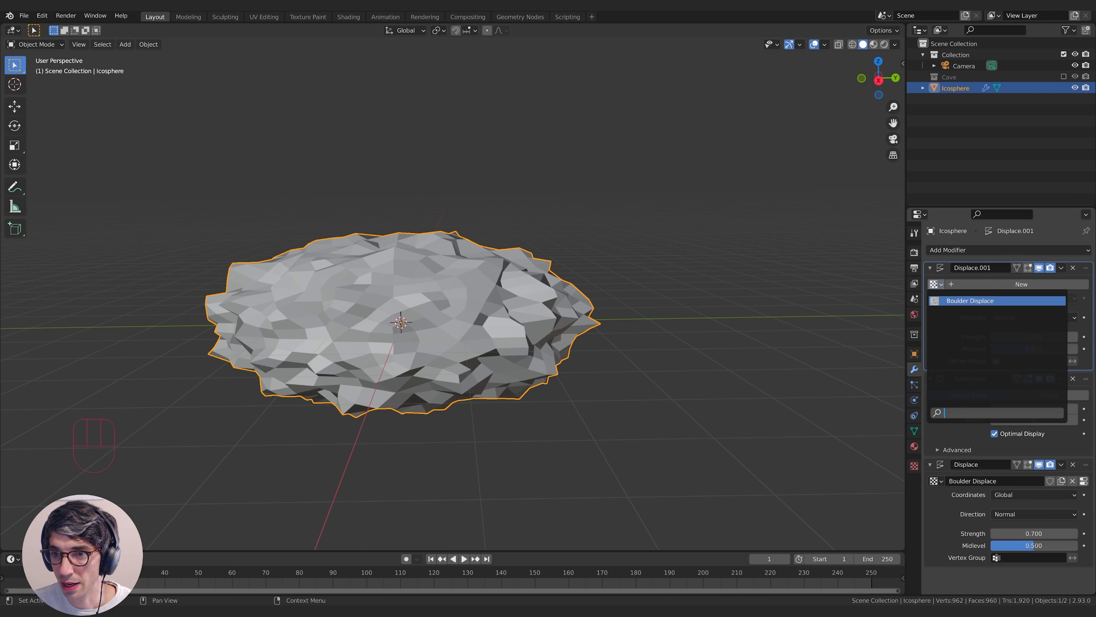
{"action": "left_click", "coordinate": [958, 300]}
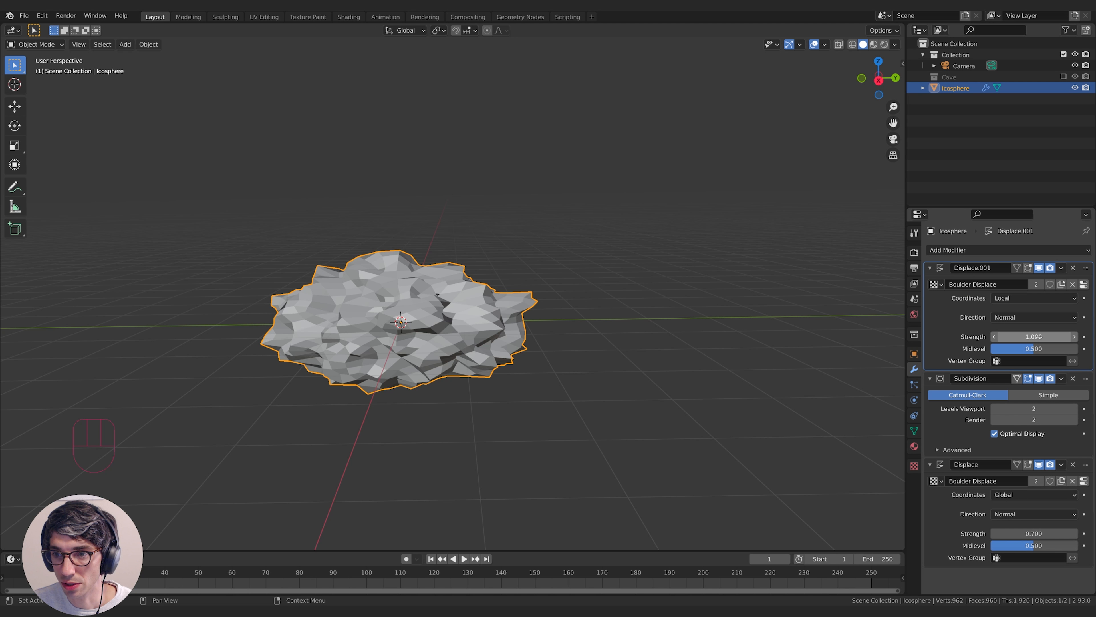
Set the top Displace modifier's midlevel to 0.461 and its texture coordinates to Global.
{"action": "mouse_move", "coordinate": [1034, 336]}
{"action": "left_mouse_down"}
{"action": "mouse_move", "coordinate": [988, 337]}
{"action": "mouse_move", "coordinate": [1057, 336]}
{"action": "mouse_move", "coordinate": [1010, 349]}
{"action": "mouse_move", "coordinate": [1020, 349]}
{"action": "left_mouse_up"}
{"action": "left_click", "coordinate": [1017, 317]}
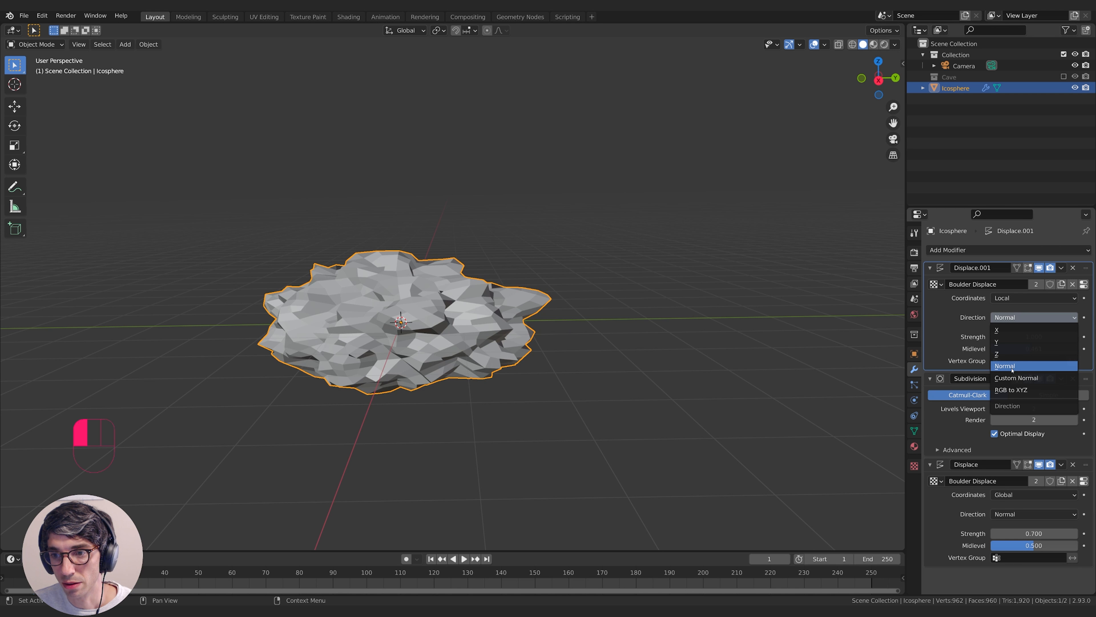
{"action": "left_click", "coordinate": [1014, 298]}
{"action": "left_click", "coordinate": [1011, 325]}
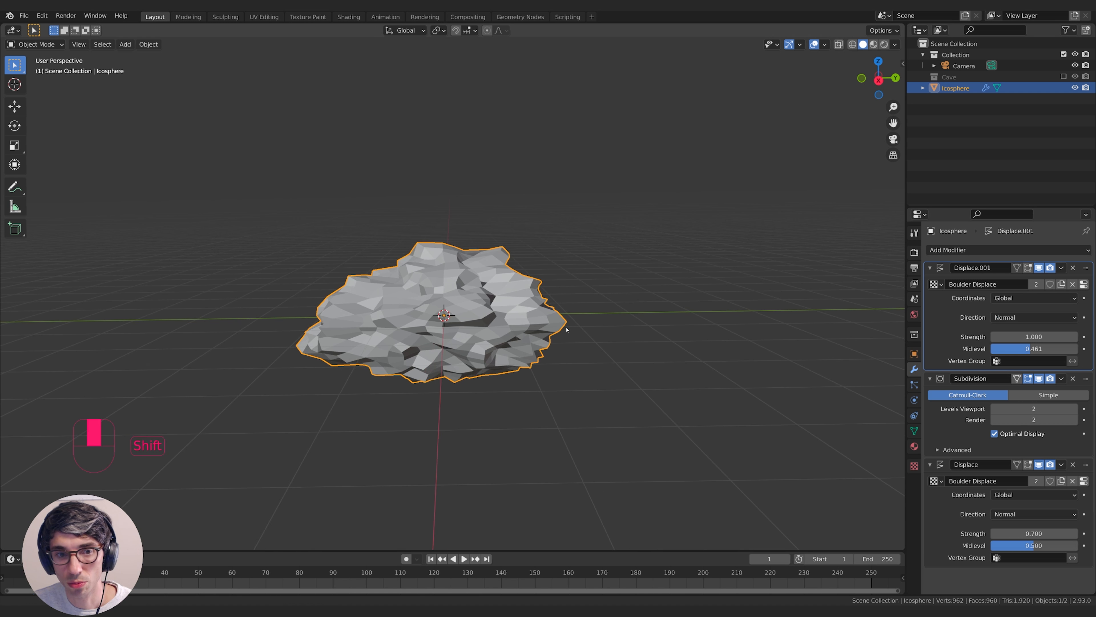
{"action": "middle_click_drag", "start_coordinate": [579, 333], "coordinate": [606, 330]}
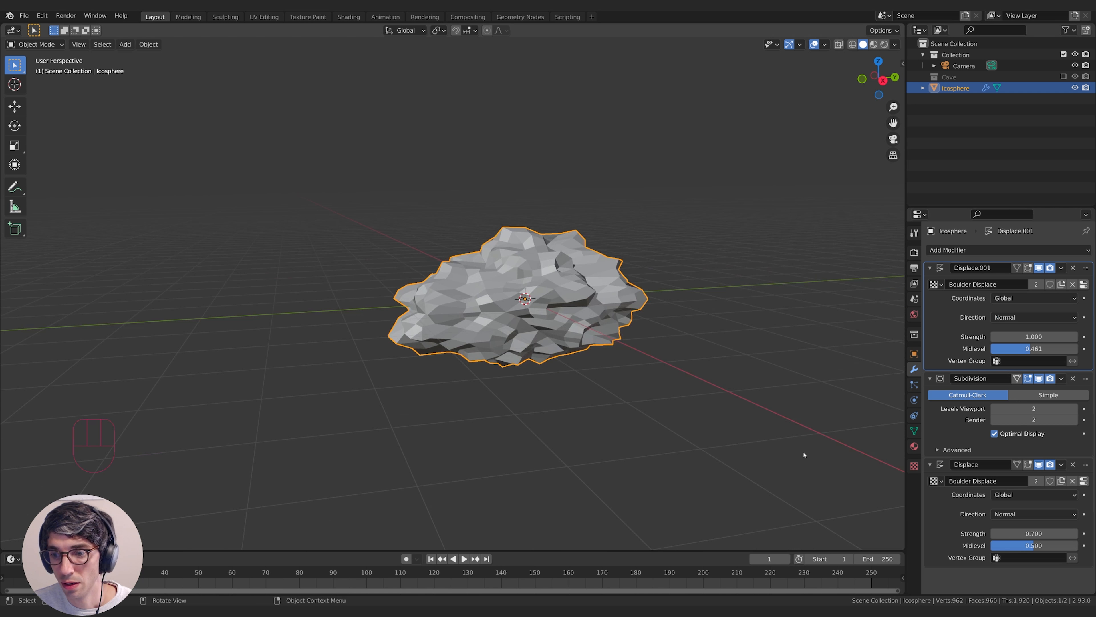
Set the Subdivision viewport level to 3 and the lower Displace modifier's strength to 0.11.
{"action": "left_click", "coordinate": [994, 409]}
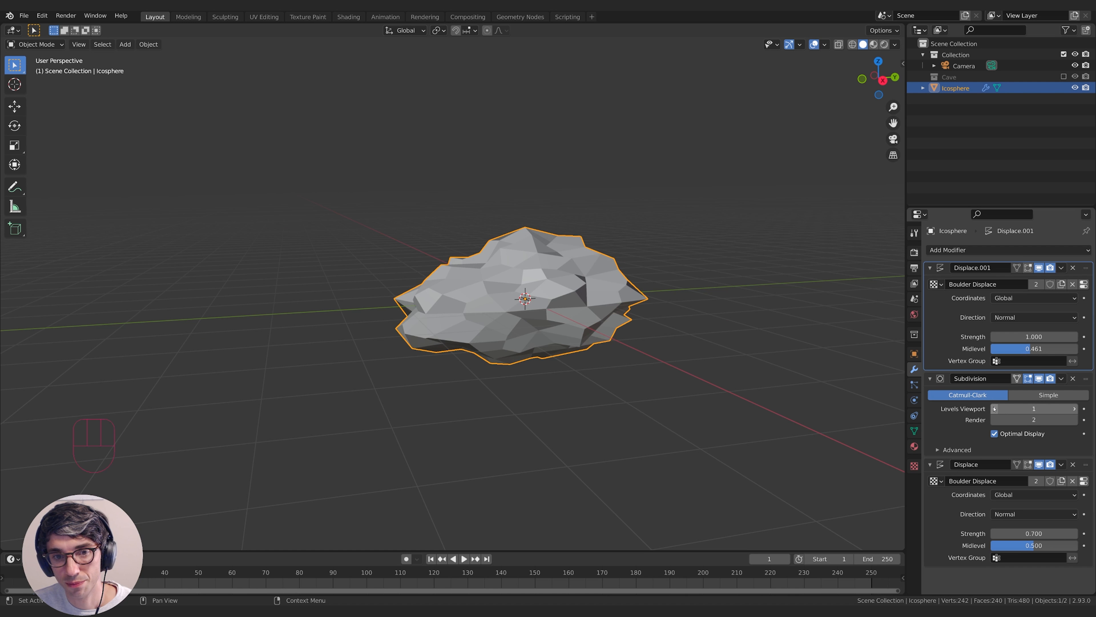
{"action": "left_click_drag", "start_coordinate": [1033, 533], "coordinate": [1023, 534], "text": "shift"}
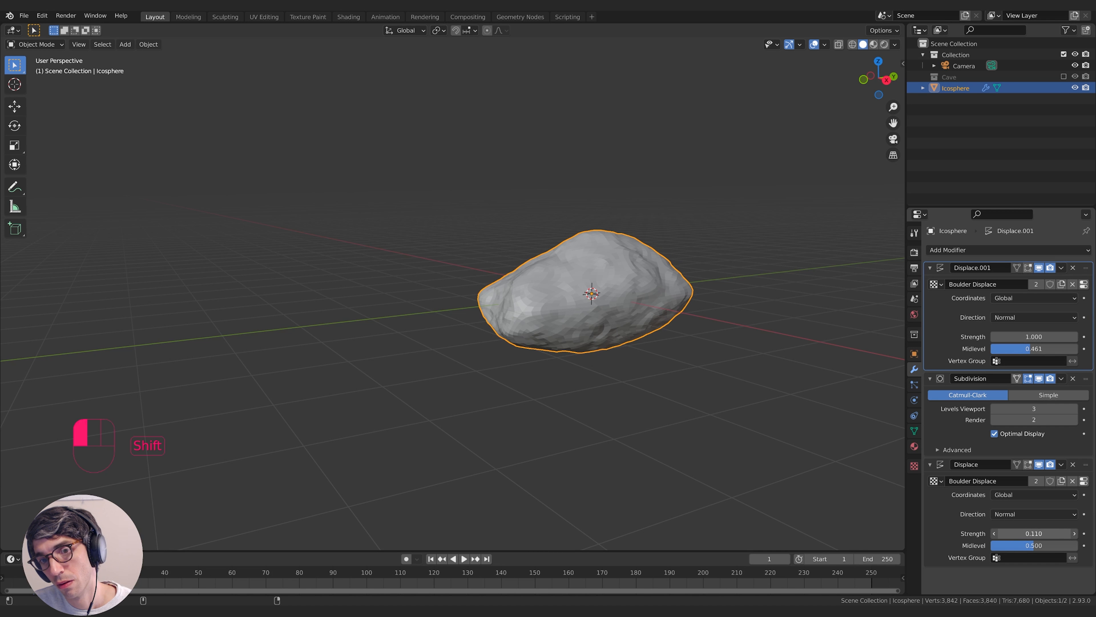
{"action": "middle_click_drag", "start_coordinate": [712, 453], "coordinate": [662, 377]}
Shade the rock smooth and test how its shape changes when it is moved.
{"action": "right_click", "coordinate": [489, 330]}
{"action": "left_click", "coordinate": [490, 330]}
{"action": "scroll", "coordinate": [565, 366], "scroll_direction": "up", "scroll_amount": 1}
{"action": "key", "text": "g"}
{"action": "right_click", "coordinate": [517, 347]}
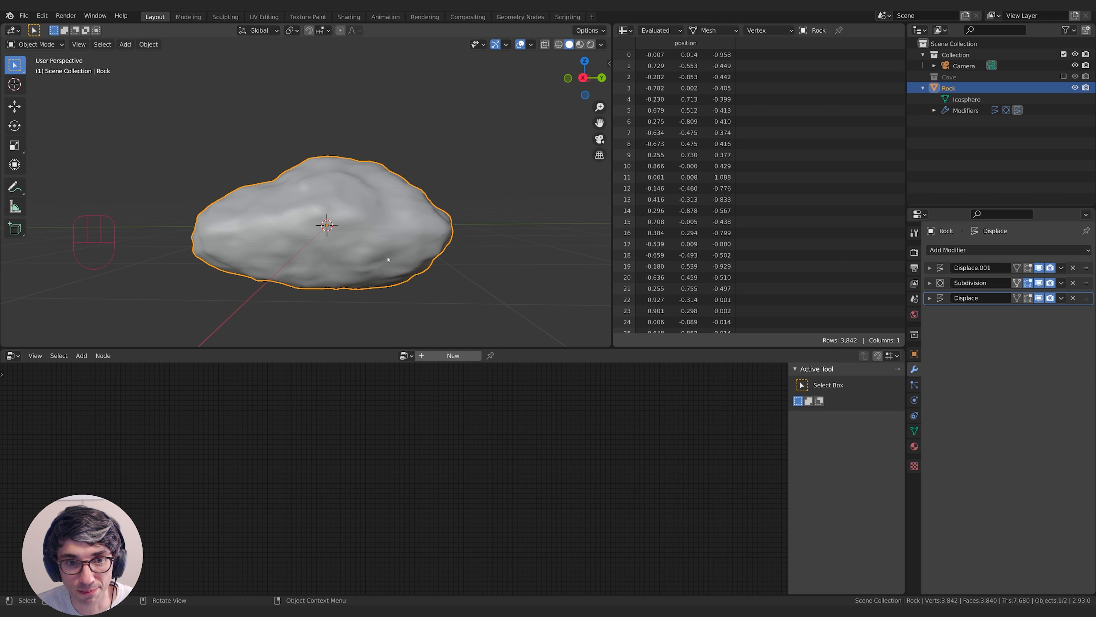
Create a new geometry node tree on the rock and name it RockSnow.
{"action": "left_click", "coordinate": [453, 355]}
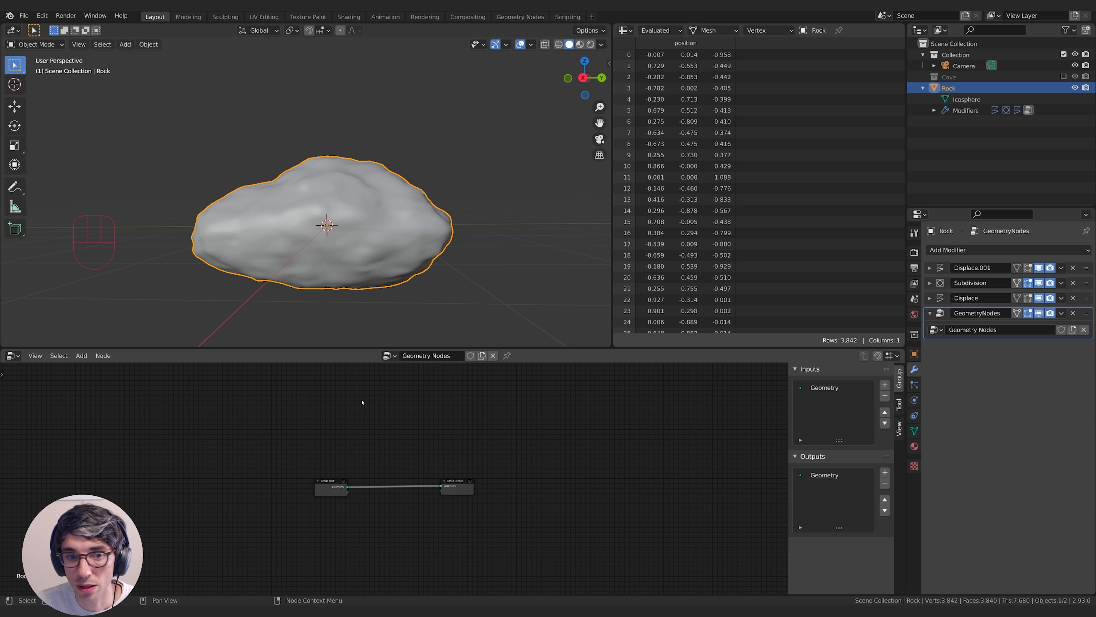
{"action": "left_click", "coordinate": [12, 356]}
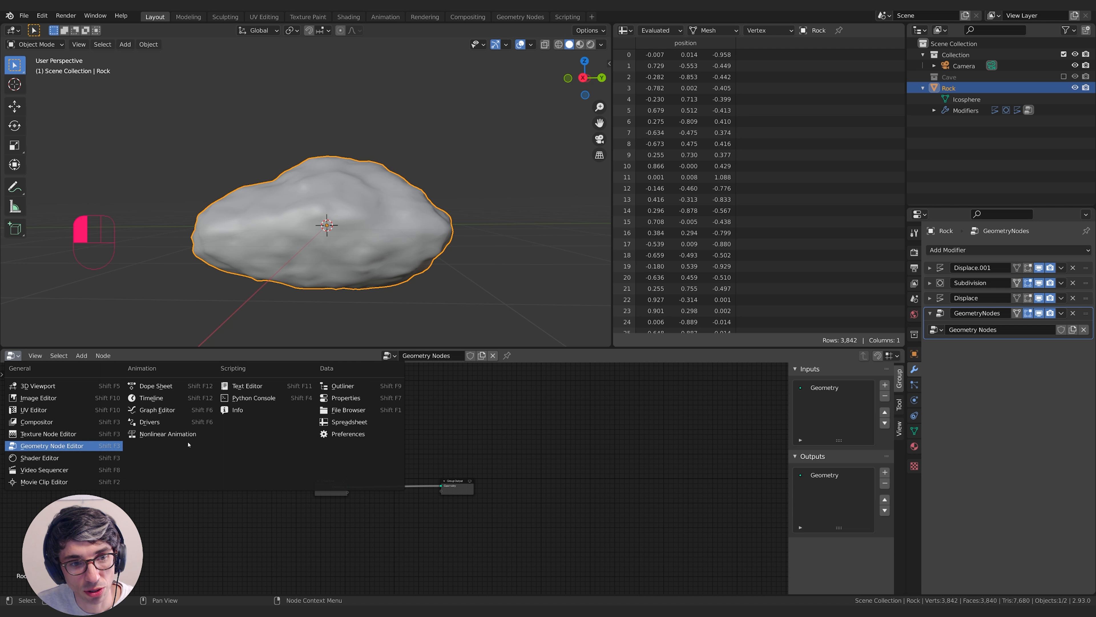
{"action": "mouse_move", "coordinate": [26, 453]}
{"action": "left_mouse_down"}
{"action": "mouse_move", "coordinate": [26, 433]}
{"action": "mouse_move", "coordinate": [26, 446]}
{"action": "left_mouse_up"}
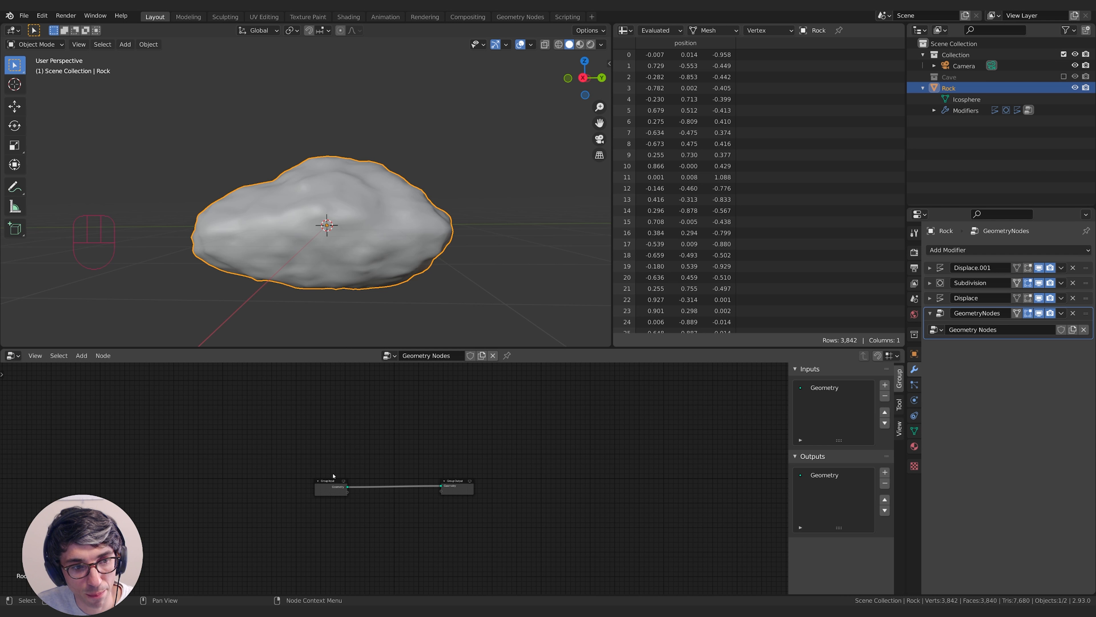
{"action": "left_click", "coordinate": [448, 355]}
{"action": "type", "text": "RockSno"}
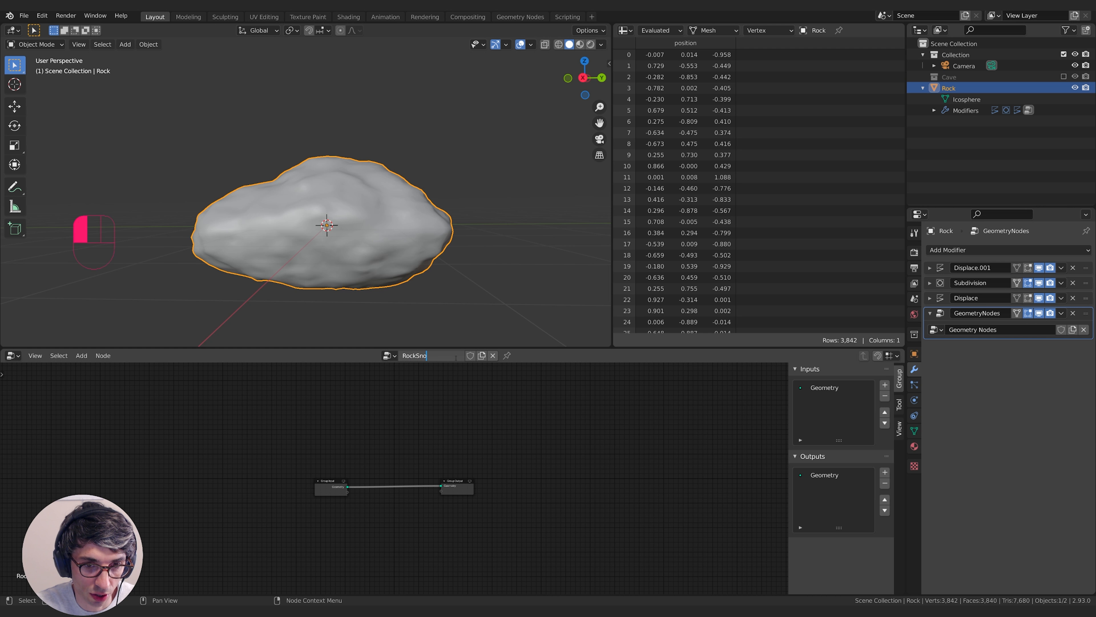
{"action": "type", "text": "w"}
{"action": "key", "text": "Return"}
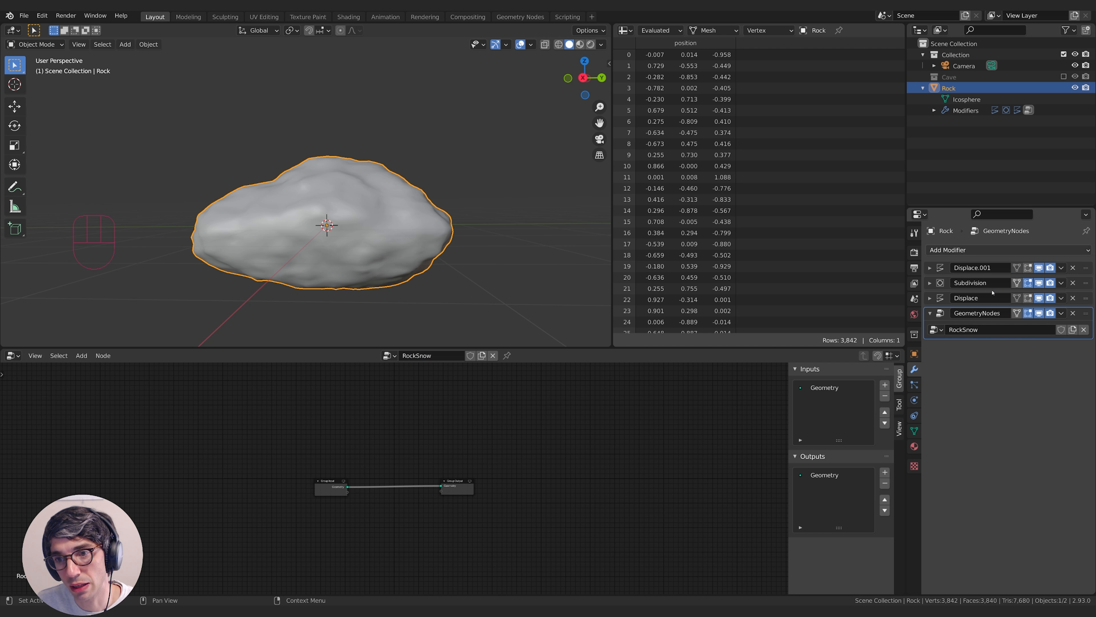
Spread the Group Input and Group Output nodes apart and insert an Attribute Separate XYZ node between them.
{"action": "scroll", "coordinate": [543, 486], "scroll_direction": "up", "scroll_amount": 3}
{"action": "left_click_drag", "start_coordinate": [392, 458], "coordinate": [170, 430]}
{"action": "left_click_drag", "start_coordinate": [603, 465], "coordinate": [653, 449]}
{"action": "middle_click_drag", "start_coordinate": [245, 477], "coordinate": [349, 495]}
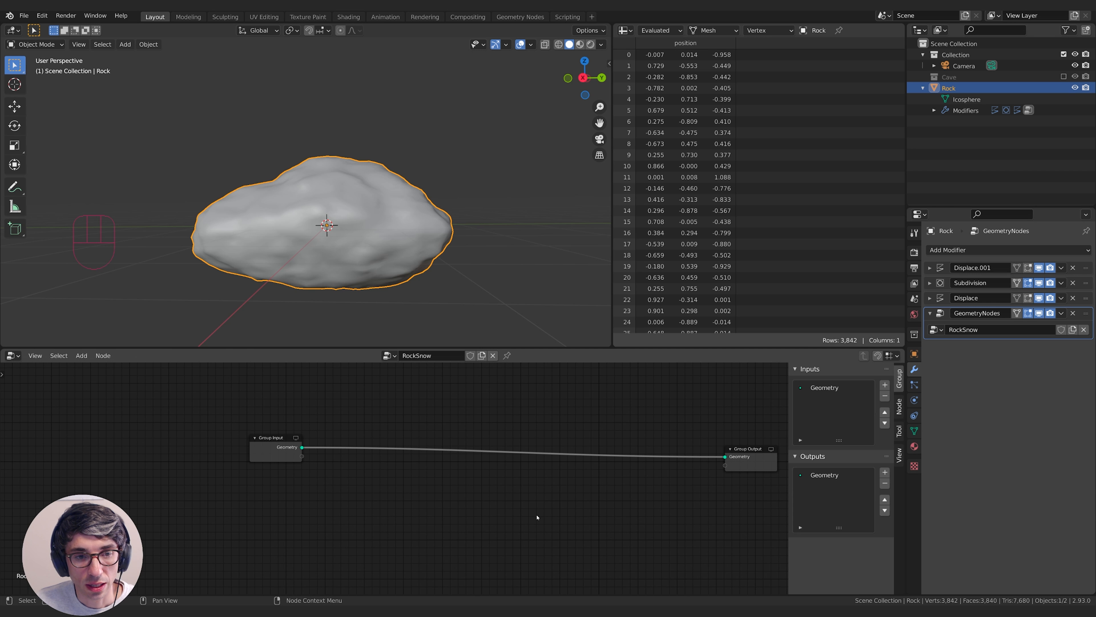
{"action": "key", "text": "shift+a"}
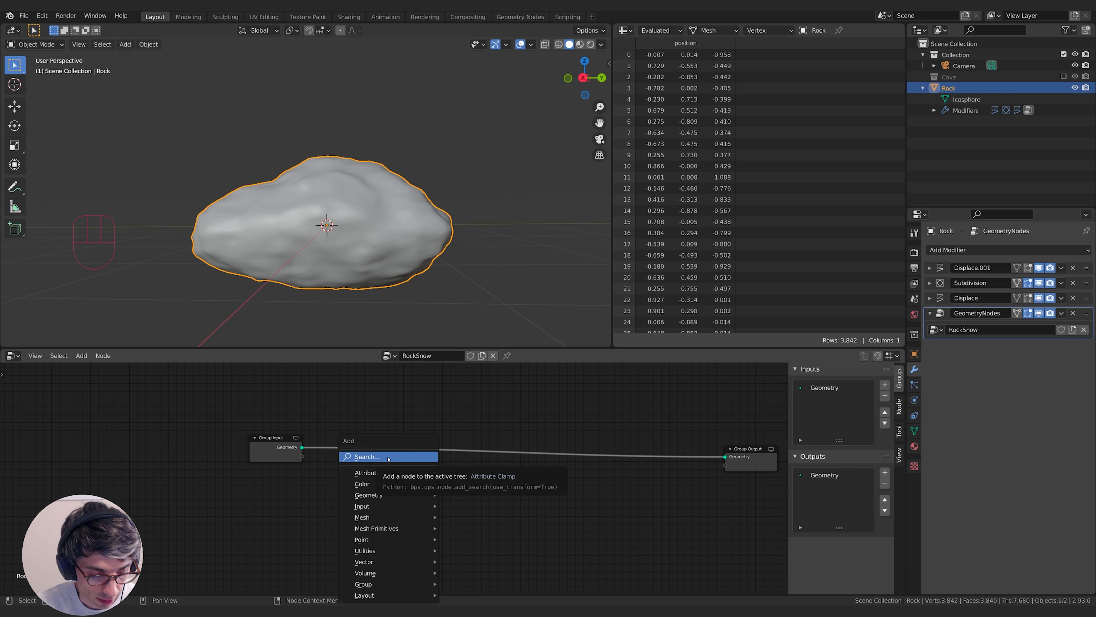
{"action": "mouse_move", "coordinate": [376, 474]}
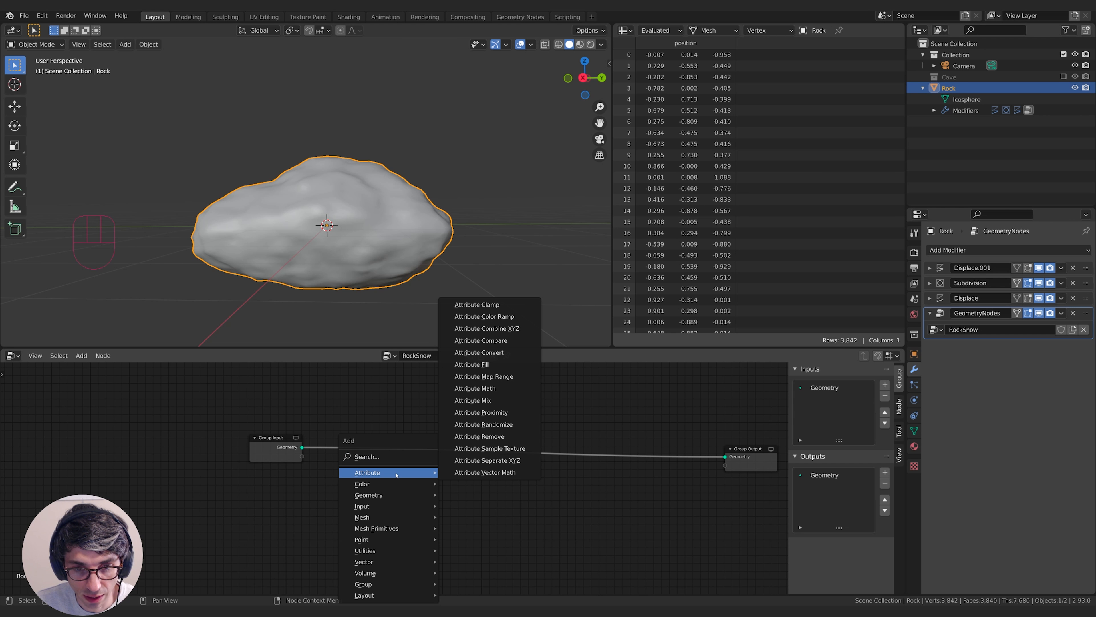
{"action": "left_click", "coordinate": [491, 460]}
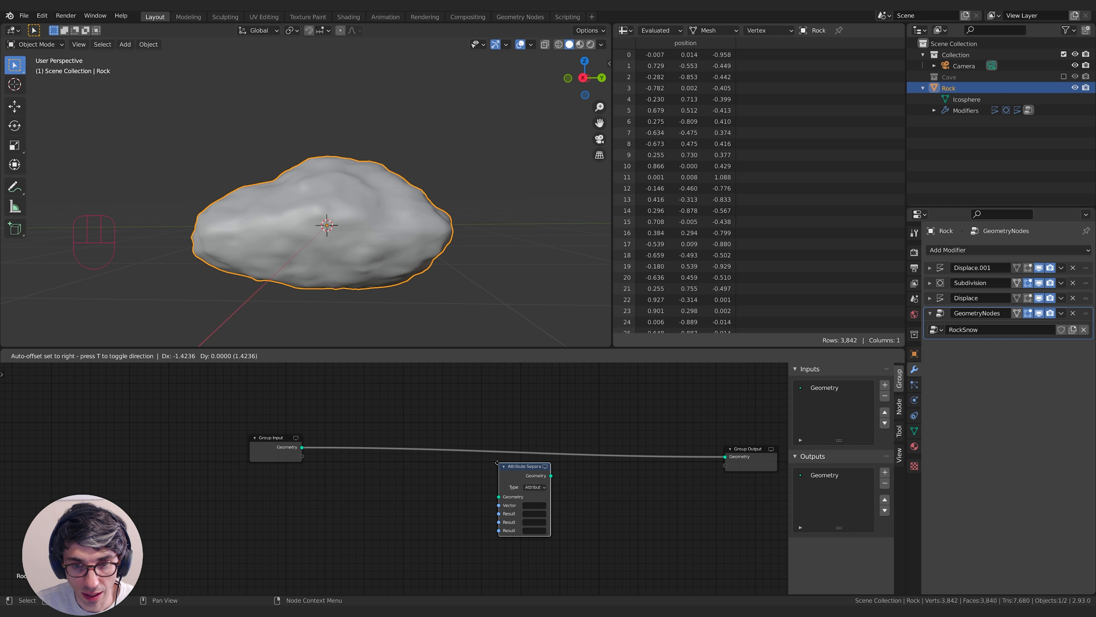
{"action": "left_click", "coordinate": [350, 429]}
{"action": "scroll", "coordinate": [388, 455], "scroll_direction": "up", "scroll_amount": 2}
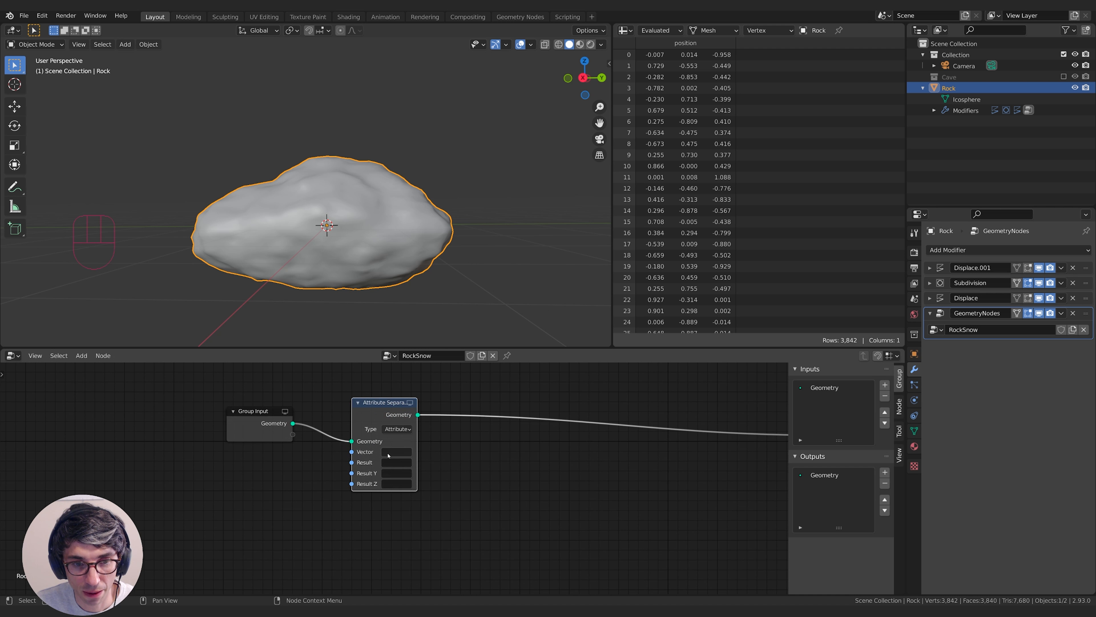
Set the Attribute Separate XYZ node's Vector to position and its Result Z to a new attribute named zPos.
{"action": "left_click", "coordinate": [391, 451]}
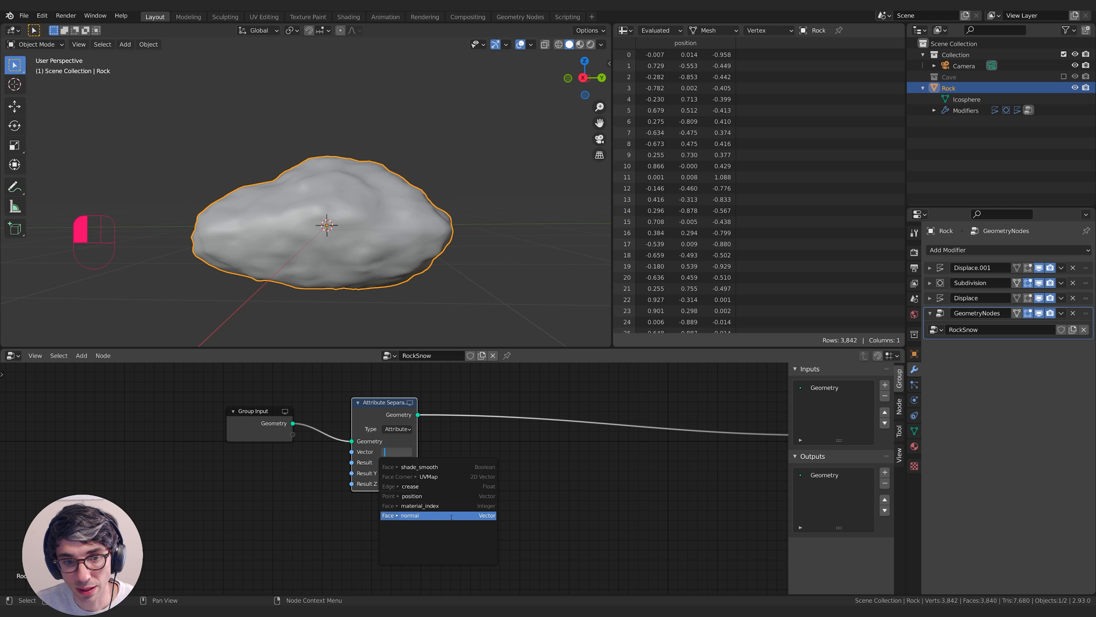
{"action": "left_click", "coordinate": [410, 495]}
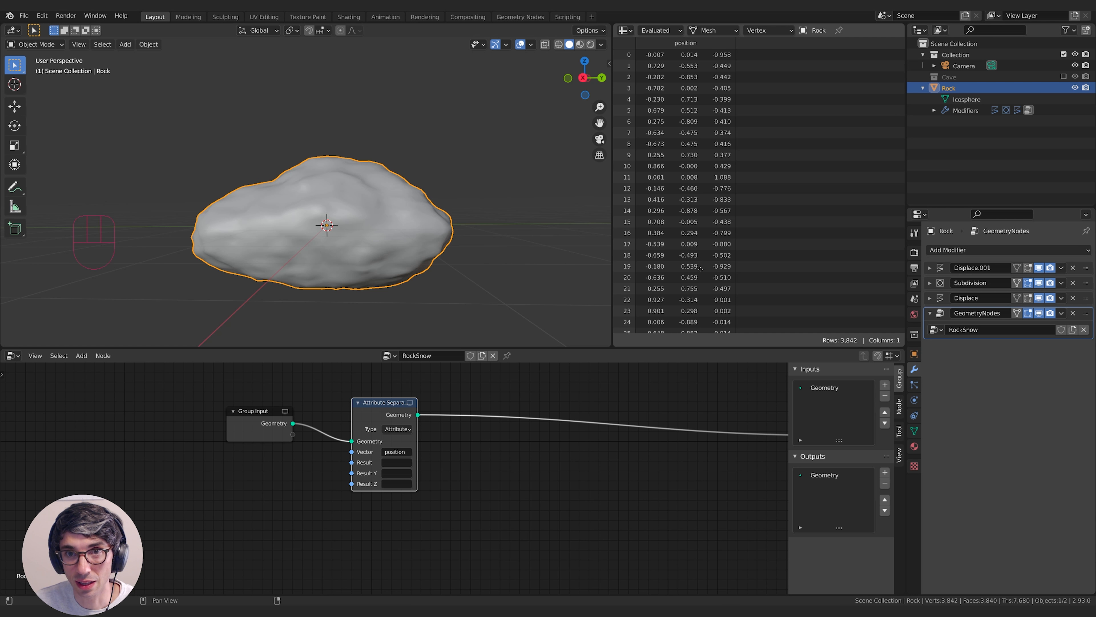
{"action": "middle_click_drag", "start_coordinate": [689, 167], "coordinate": [700, 136]}
{"action": "left_click", "coordinate": [626, 30]}
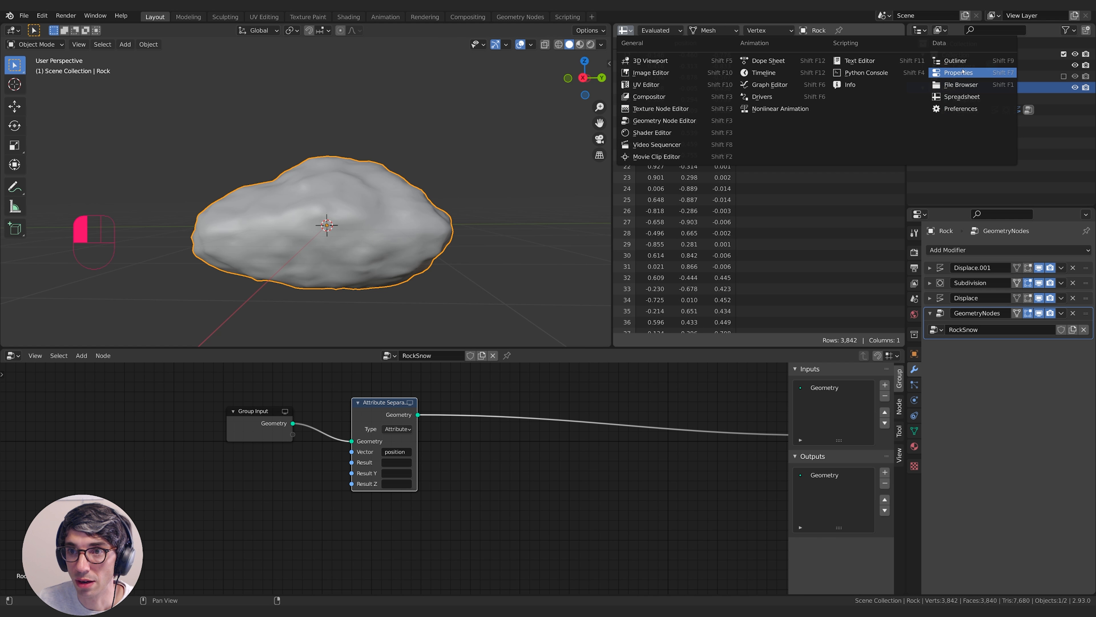
{"action": "left_click", "coordinate": [961, 98]}
{"action": "middle_click_drag", "start_coordinate": [395, 465], "coordinate": [388, 465]}
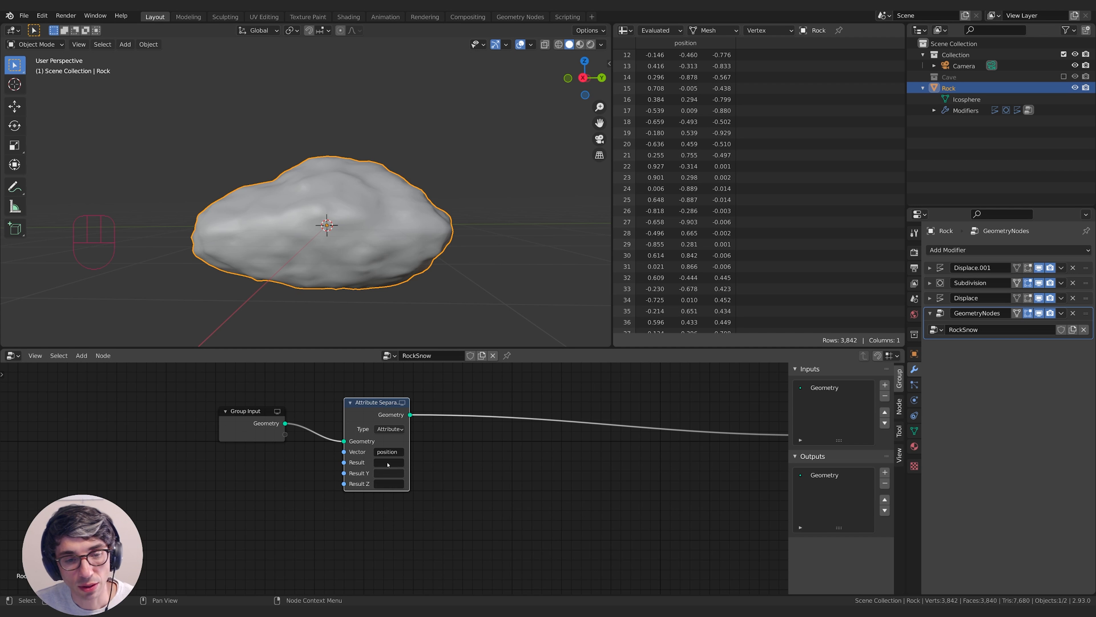
{"action": "left_click", "coordinate": [386, 485]}
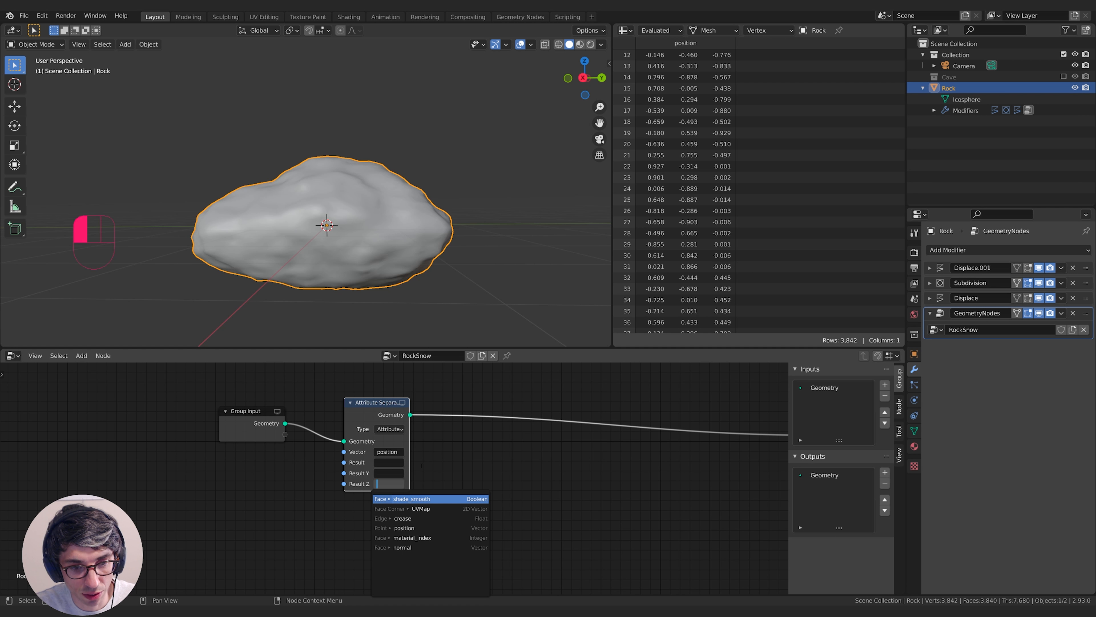
{"action": "type", "text": "z"}
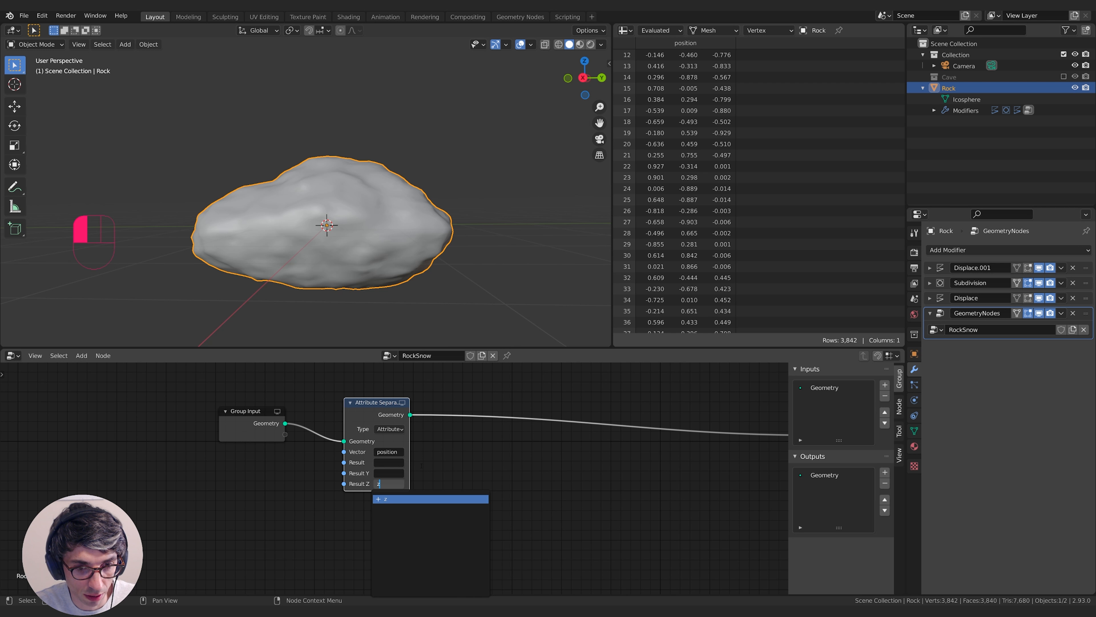
{"action": "type", "text": "Pos"}
{"action": "key", "text": "Return"}
Insert an Attribute Color Ramp node after the Attribute Separate XYZ node.
{"action": "middle_click_drag", "start_coordinate": [442, 464], "coordinate": [491, 477]}
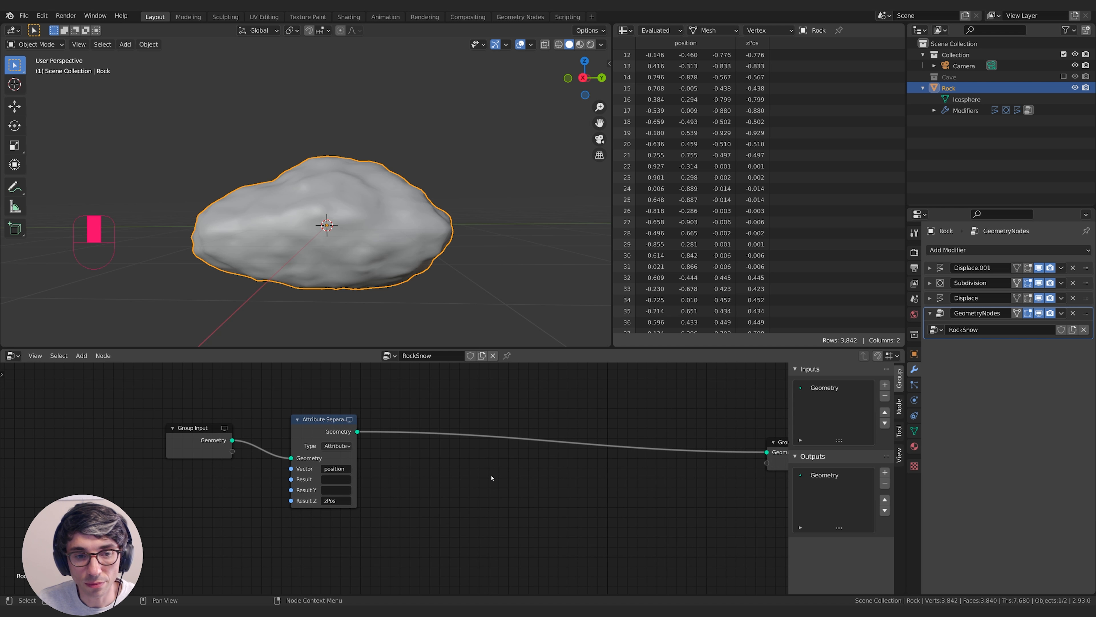
{"action": "middle_click_drag", "start_coordinate": [404, 480], "coordinate": [410, 480]}
{"action": "key", "text": "shift+a"}
{"action": "left_click", "coordinate": [388, 459]}
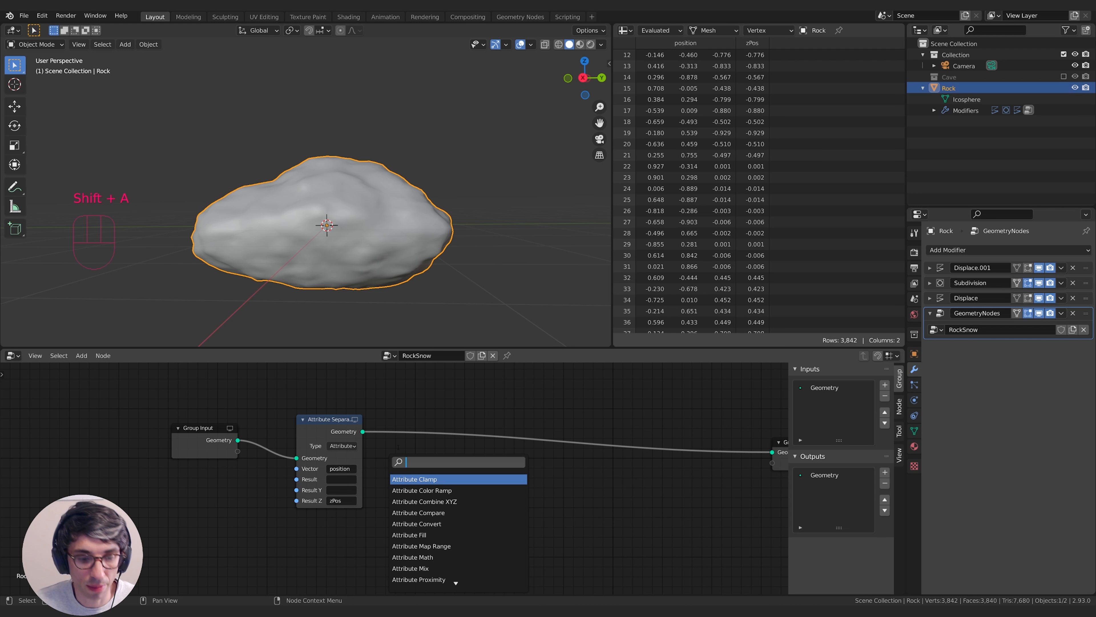
{"action": "type", "text": "color"}
{"action": "key", "text": "Down"}
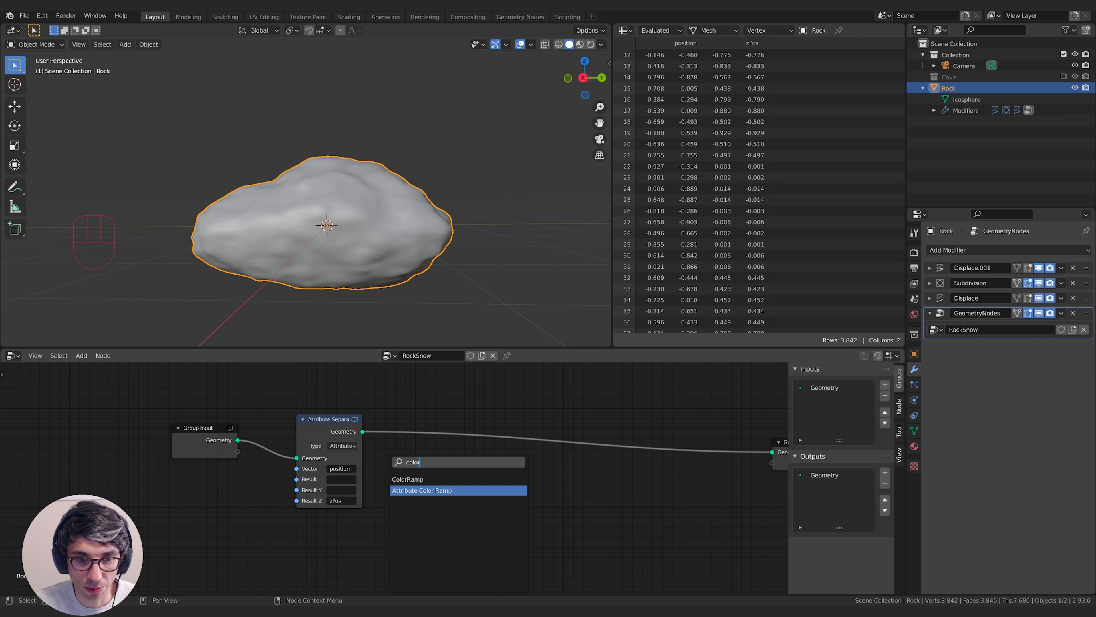
{"action": "key", "text": "Return"}
{"action": "left_click", "coordinate": [389, 411]}
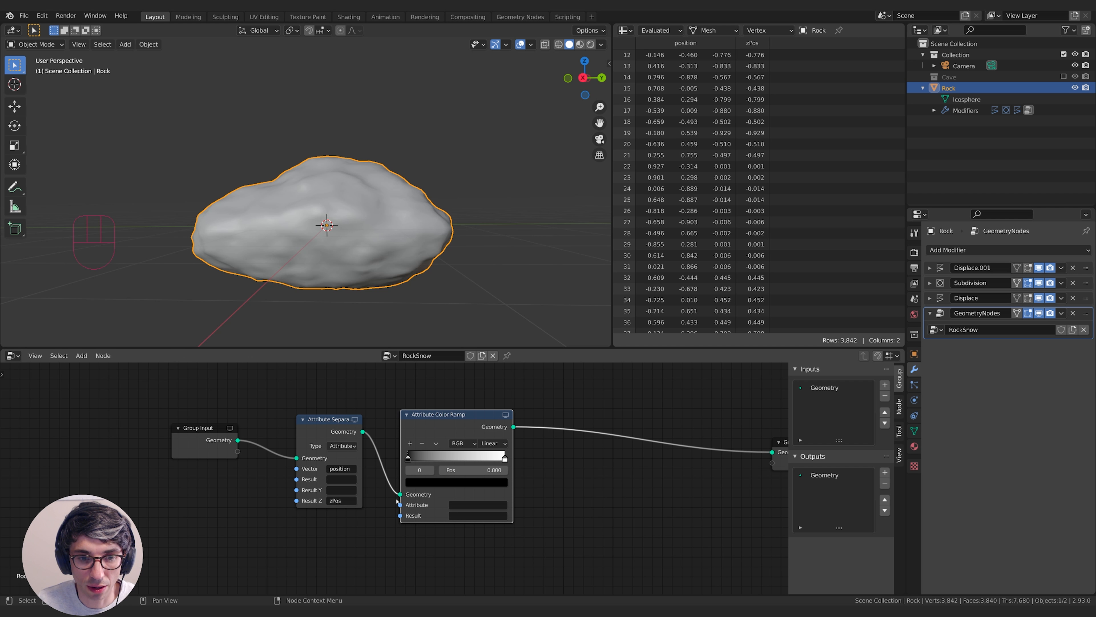
Set both the Attribute and the Result of the Attribute Color Ramp node to zPos and check the spreadsheet values.
{"action": "left_click", "coordinate": [478, 504]}
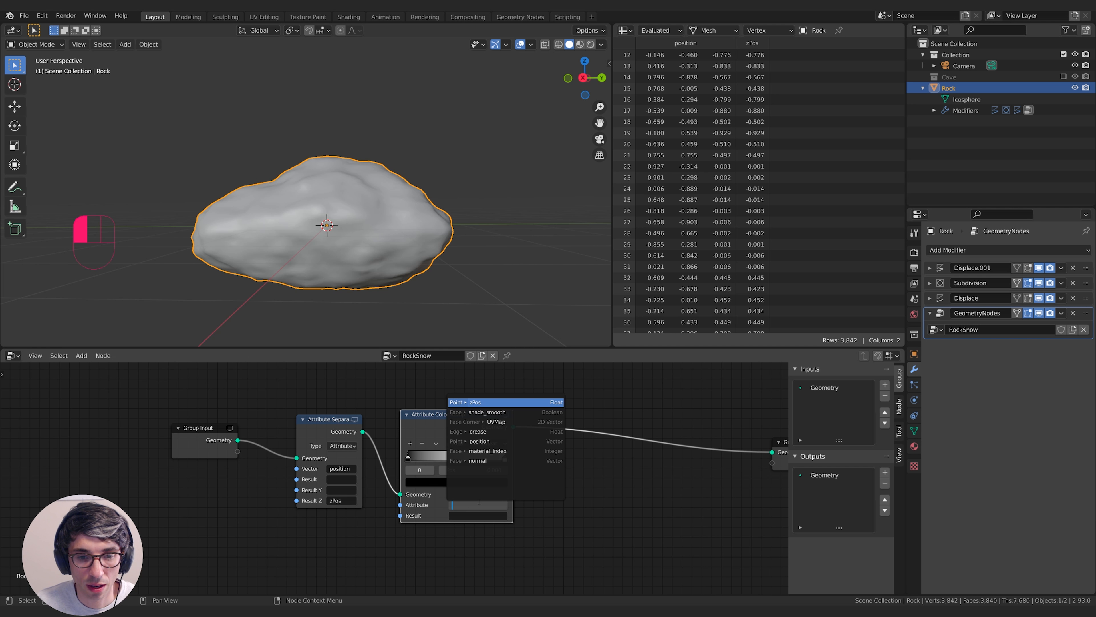
{"action": "type", "text": "zpo"}
{"action": "key", "text": "Down"}
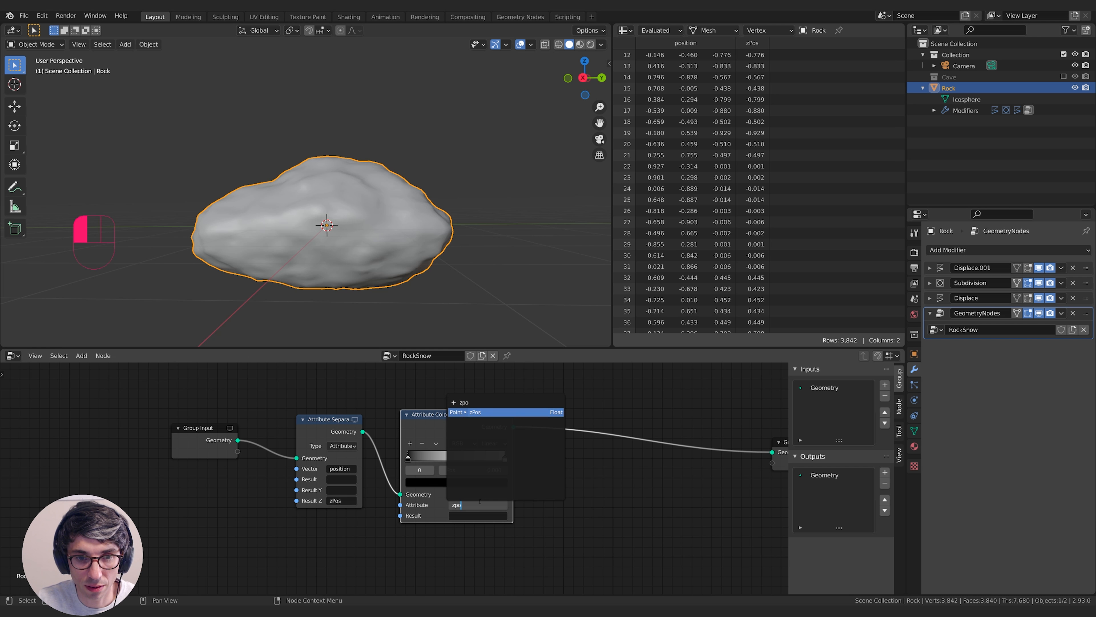
{"action": "key", "text": "Return"}
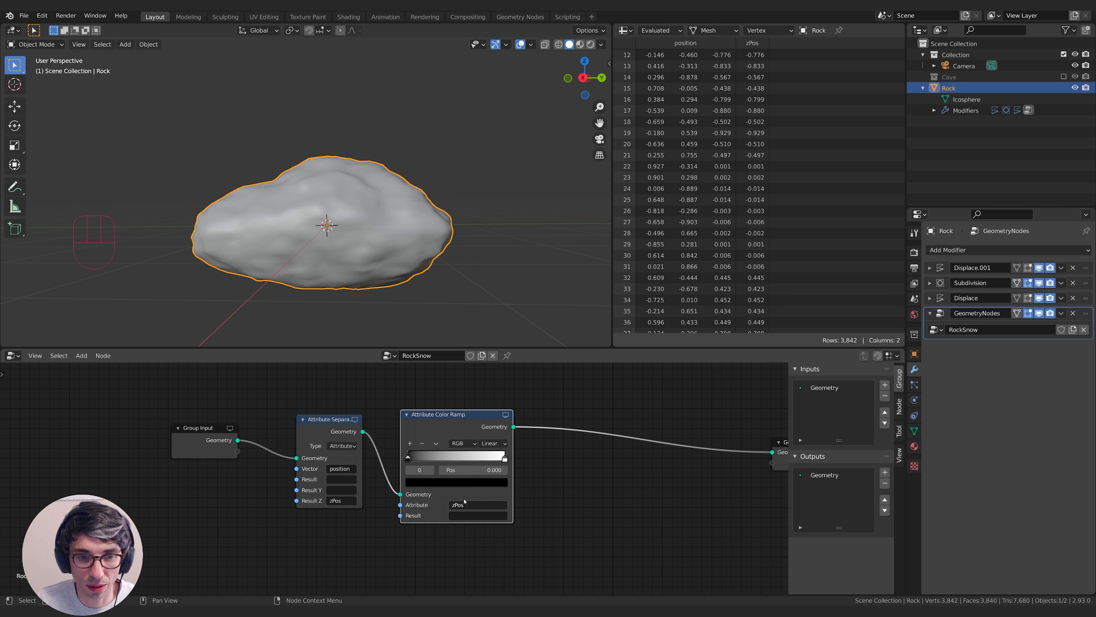
{"action": "left_click", "coordinate": [481, 518]}
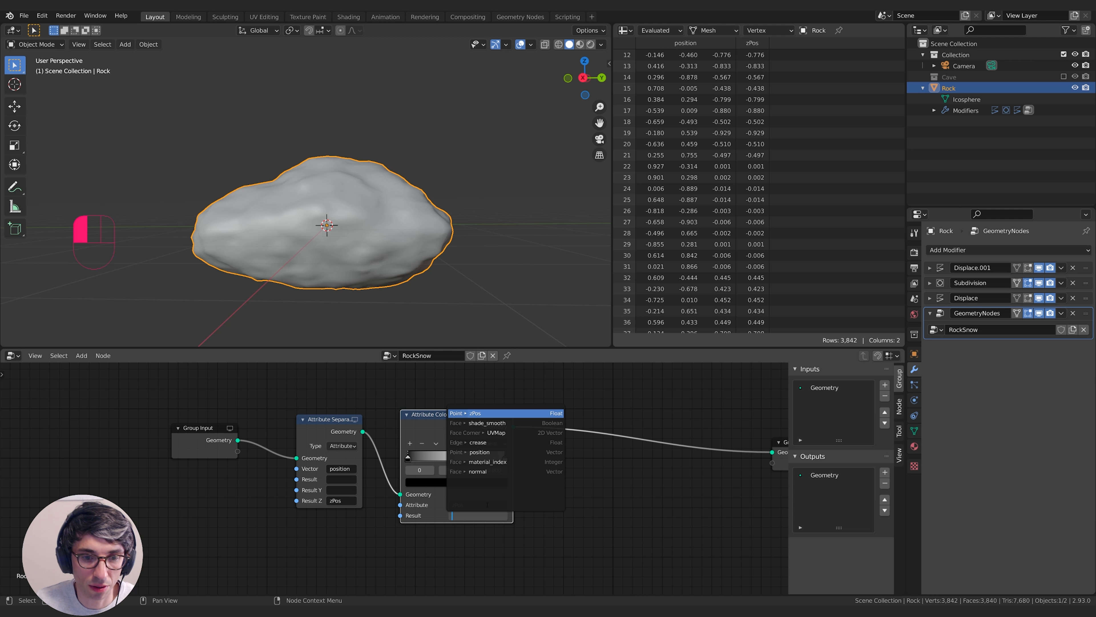
{"action": "type", "text": "zpo"}
{"action": "key", "text": "Down"}
{"action": "key", "text": "Return"}
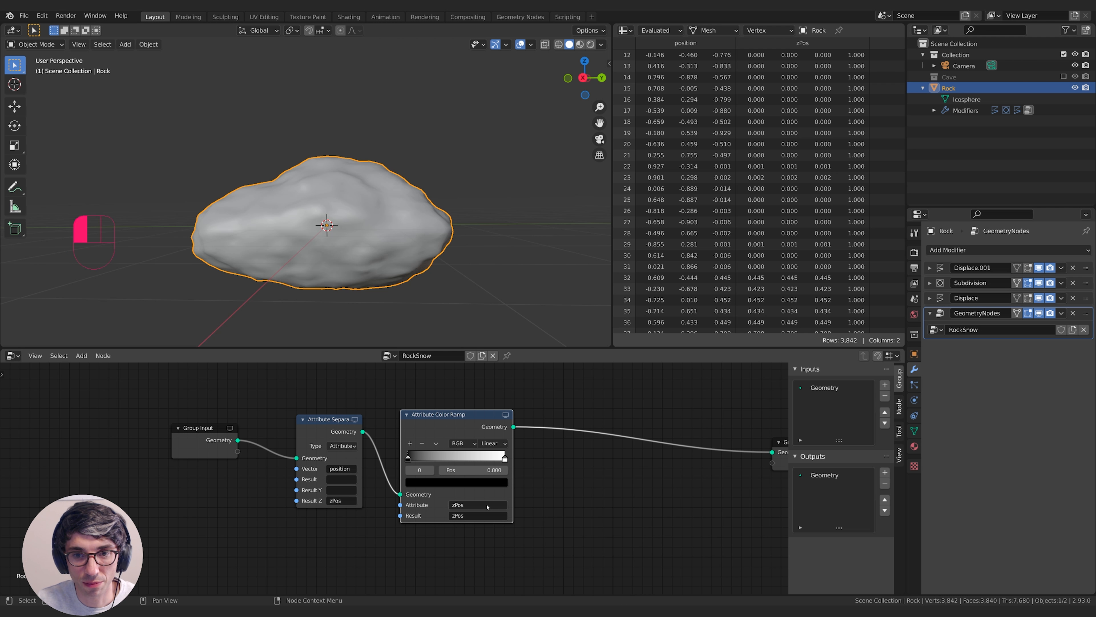
{"action": "scroll", "coordinate": [795, 89], "scroll_direction": "up", "scroll_amount": 2}
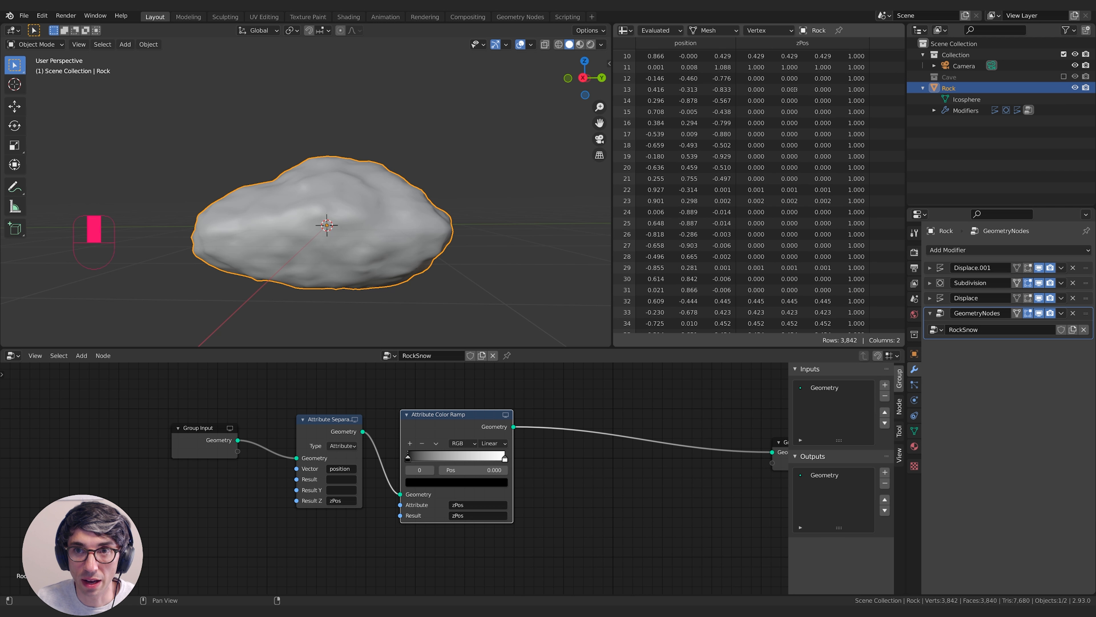
{"action": "middle_click_drag", "start_coordinate": [607, 579], "coordinate": [600, 584]}
{"action": "middle_click_drag", "start_coordinate": [757, 183], "coordinate": [754, 169]}
Insert a Point Distribute node between the Attribute Color Ramp and the Group Output.
{"action": "middle_click_drag", "start_coordinate": [581, 422], "coordinate": [535, 428]}
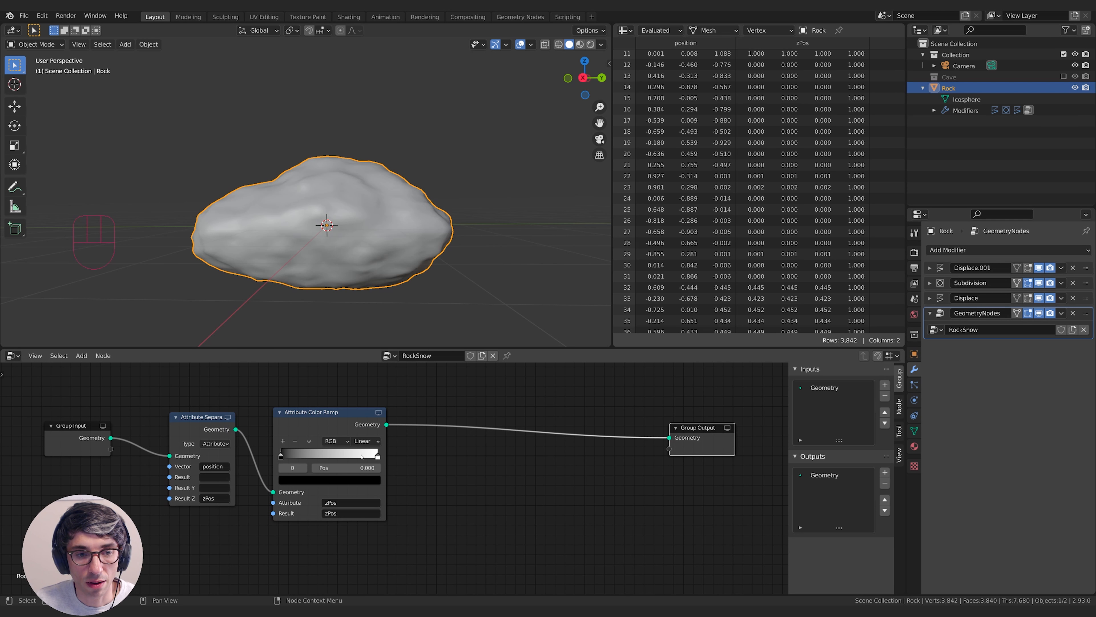
{"action": "middle_click_drag", "start_coordinate": [444, 468], "coordinate": [498, 465]}
{"action": "key", "text": "shift+a"}
{"action": "left_click", "coordinate": [496, 457]}
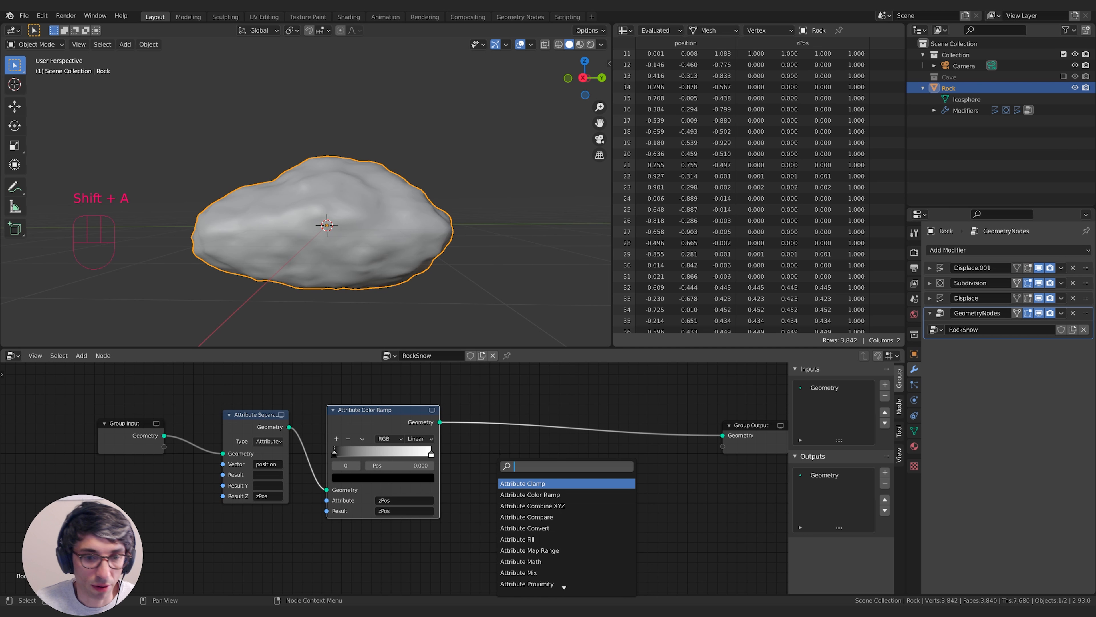
{"action": "type", "text": "poin"}
{"action": "key", "text": "Down"}
{"action": "key", "text": "Down"}
{"action": "key", "text": "Down"}
{"action": "key", "text": "Down"}
{"action": "key", "text": "Down"}
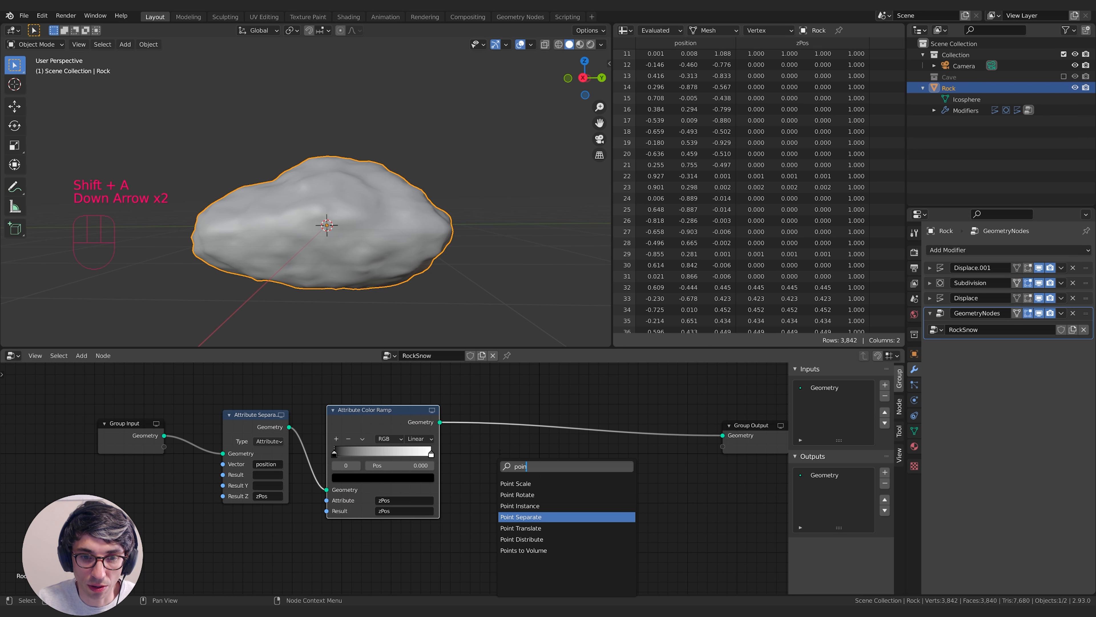
{"action": "key", "text": "Return"}
{"action": "left_click", "coordinate": [517, 415]}
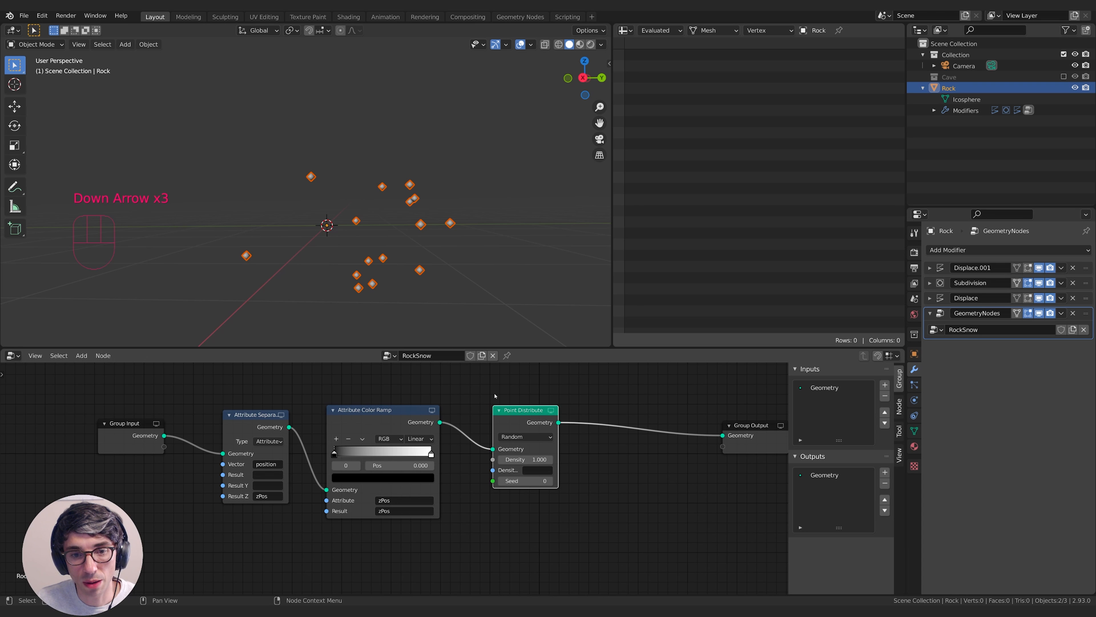
Set the Point Distribute node's density attribute to zPos.
{"action": "middle_click_drag", "start_coordinate": [623, 476], "coordinate": [596, 479]}
{"action": "left_click", "coordinate": [502, 473]}
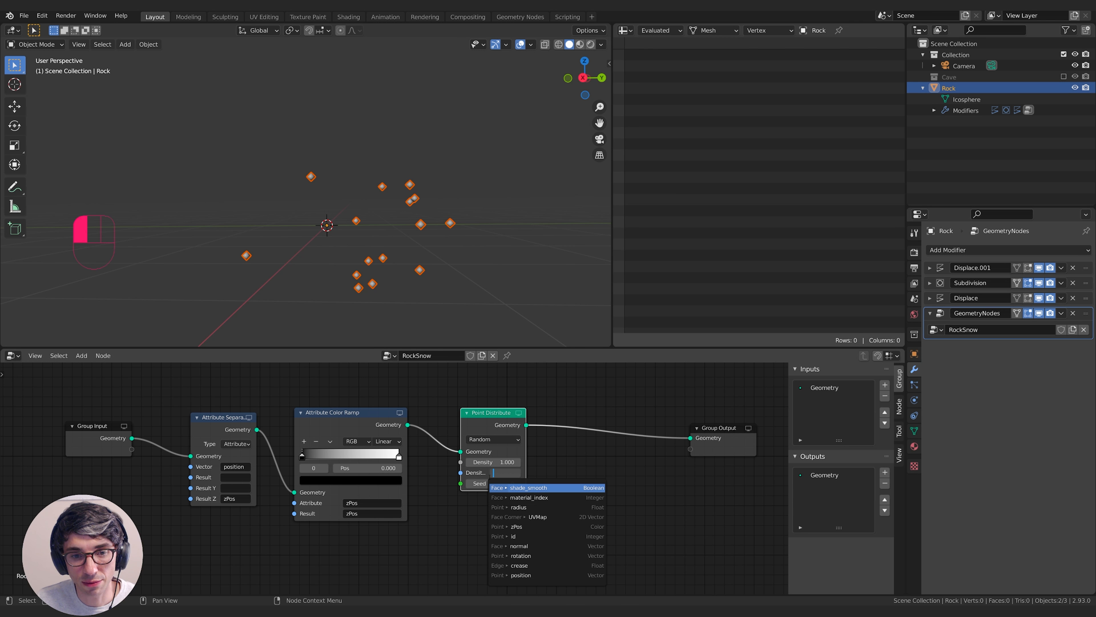
{"action": "left_click", "coordinate": [503, 472]}
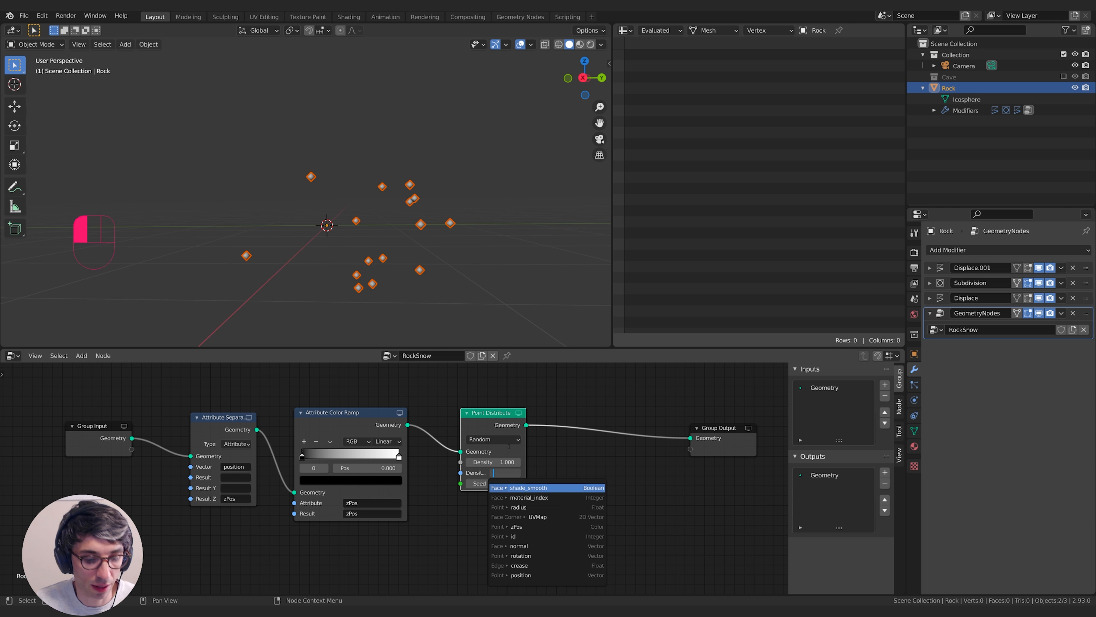
{"action": "type", "text": "zp"}
{"action": "key", "text": "Down"}
{"action": "key", "text": "Return"}
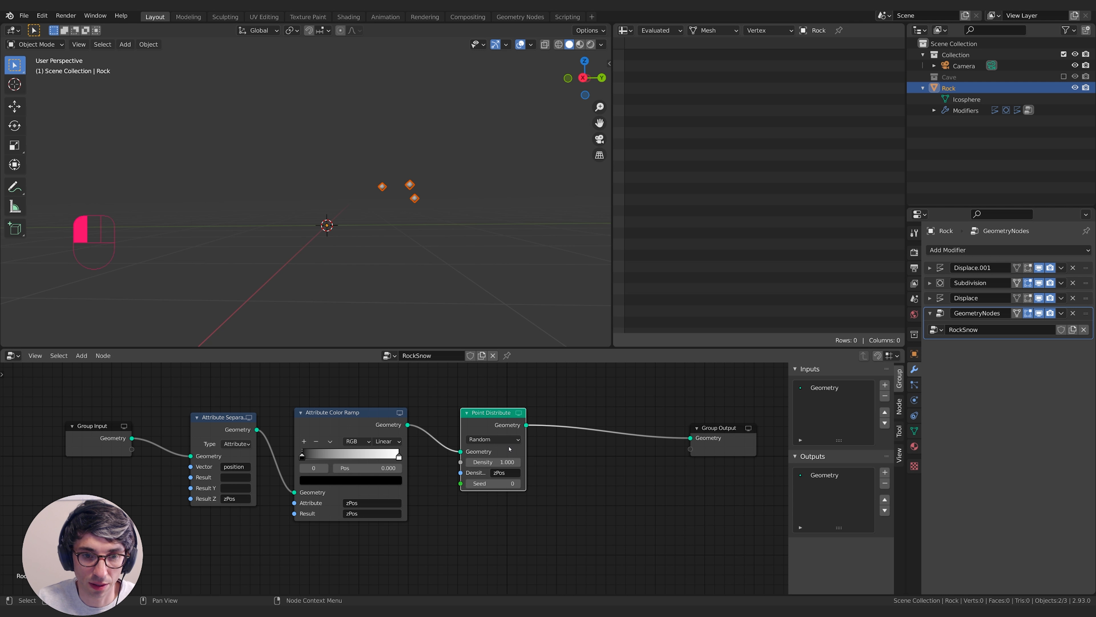
Raise the Point Distribute density to 210.3 and move the color ramp's black stop to position 0.245.
{"action": "left_click_drag", "start_coordinate": [484, 463], "coordinate": [282, 219]}
{"action": "middle_click_drag", "start_coordinate": [282, 219], "coordinate": [361, 169]}
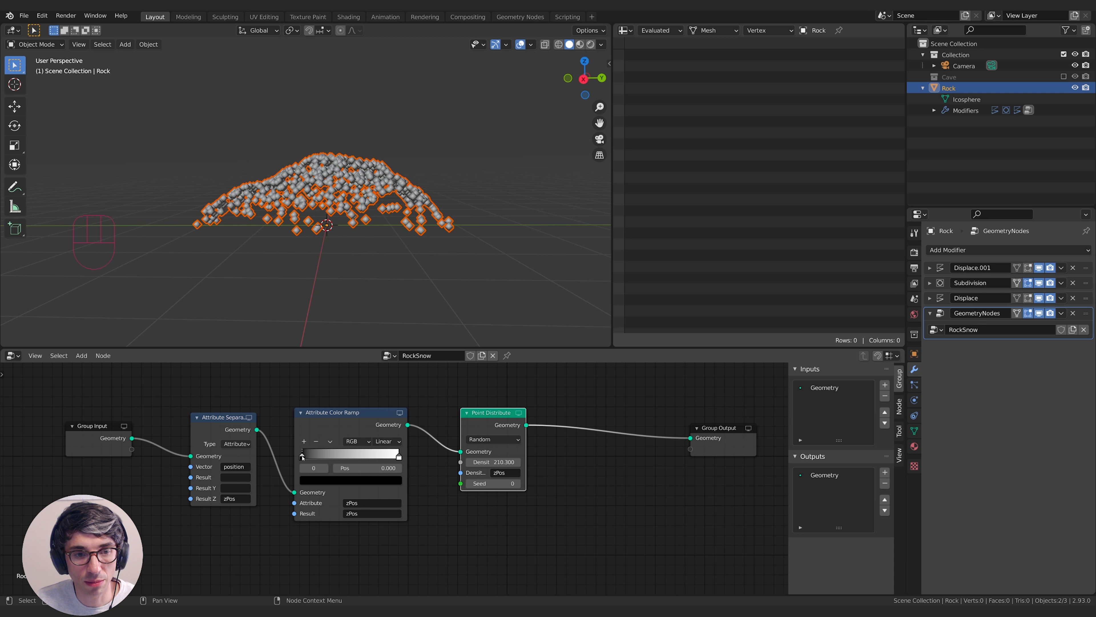
{"action": "left_click_drag", "start_coordinate": [302, 457], "coordinate": [275, 459]}
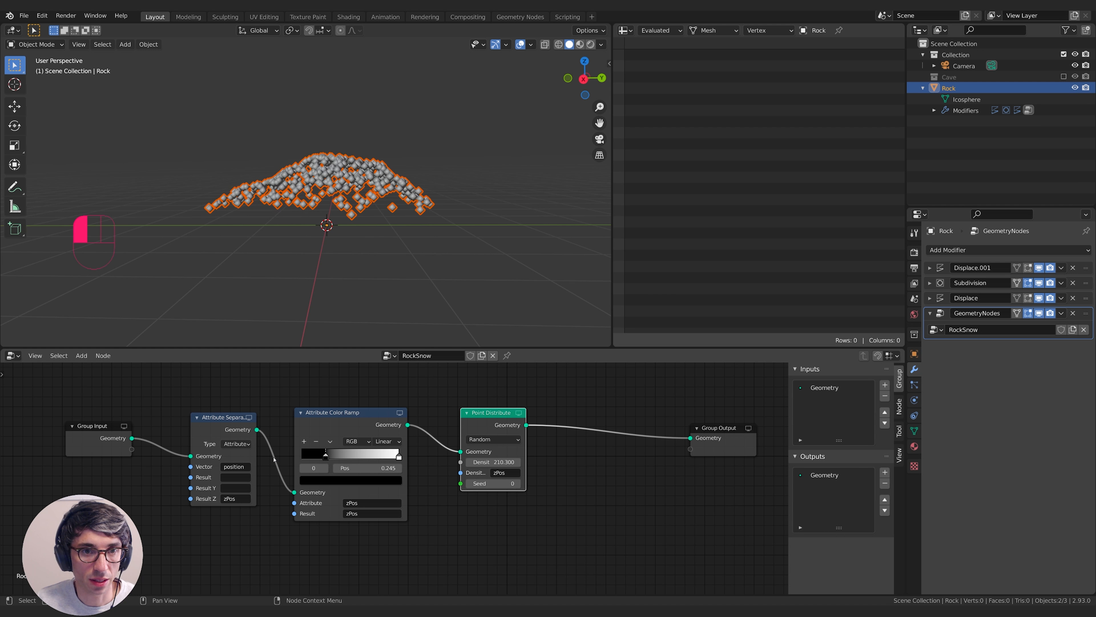
Insert a Points to Volume node between the Point Distribute node and the Group Output.
{"action": "middle_click_drag", "start_coordinate": [574, 474], "coordinate": [436, 463]}
{"action": "left_click_drag", "start_coordinate": [370, 410], "coordinate": [333, 416]}
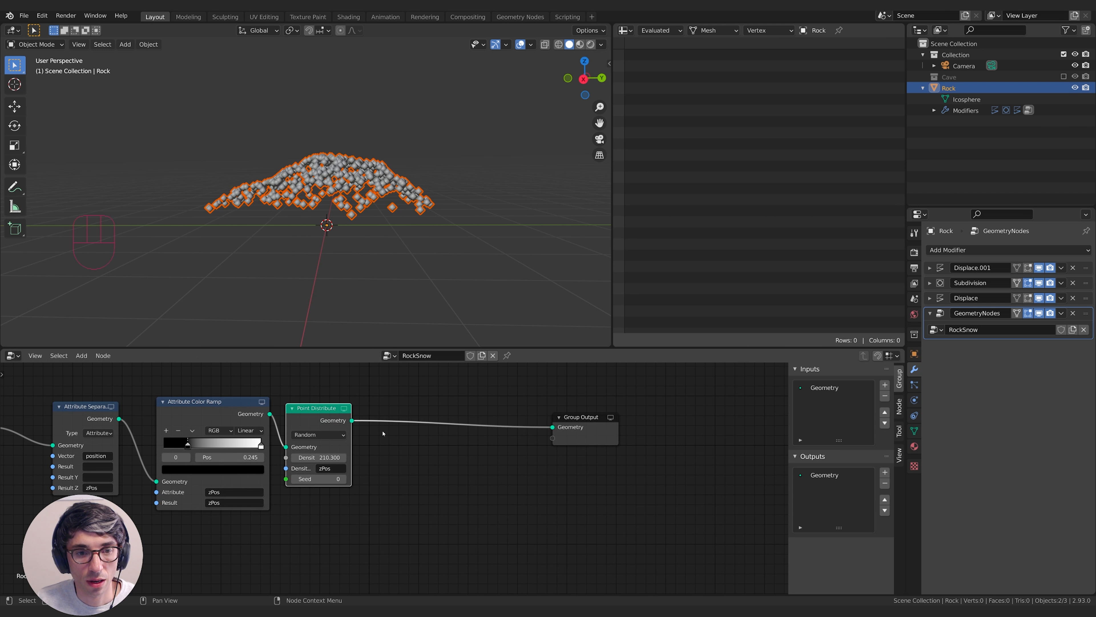
{"action": "left_click", "coordinate": [406, 437]}
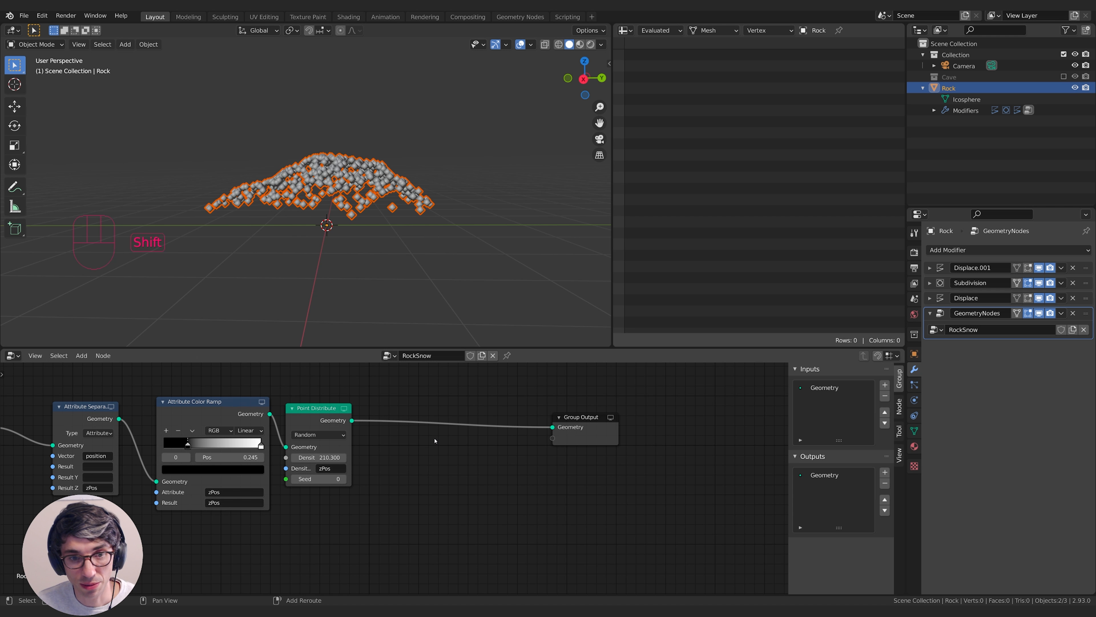
{"action": "key", "text": "shift+a"}
{"action": "mouse_move", "coordinate": [408, 554]}
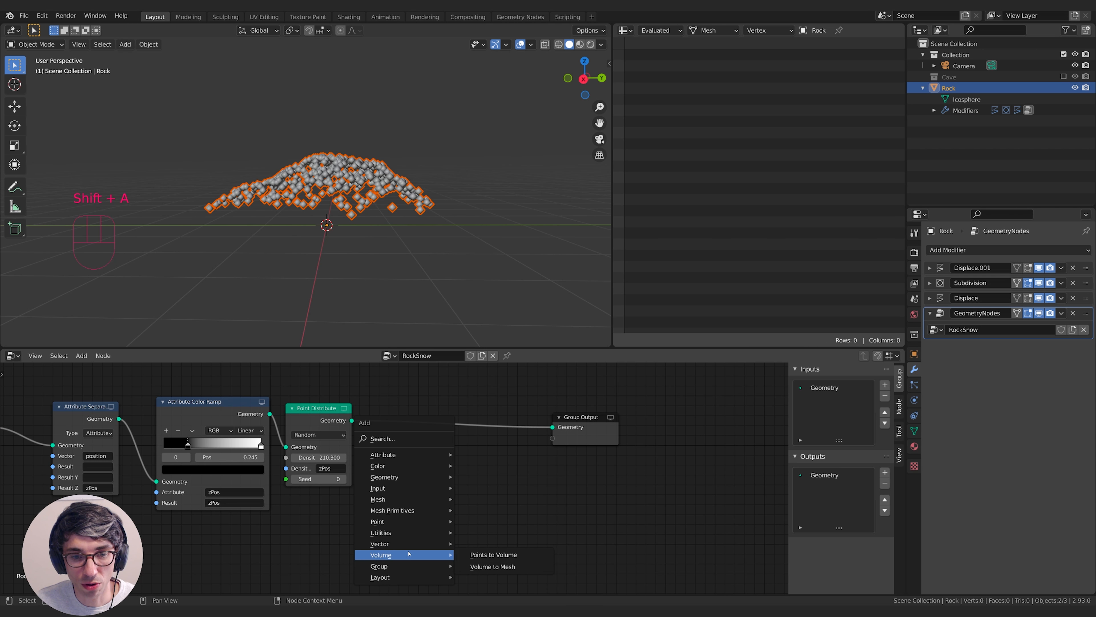
{"action": "left_click", "coordinate": [493, 554]}
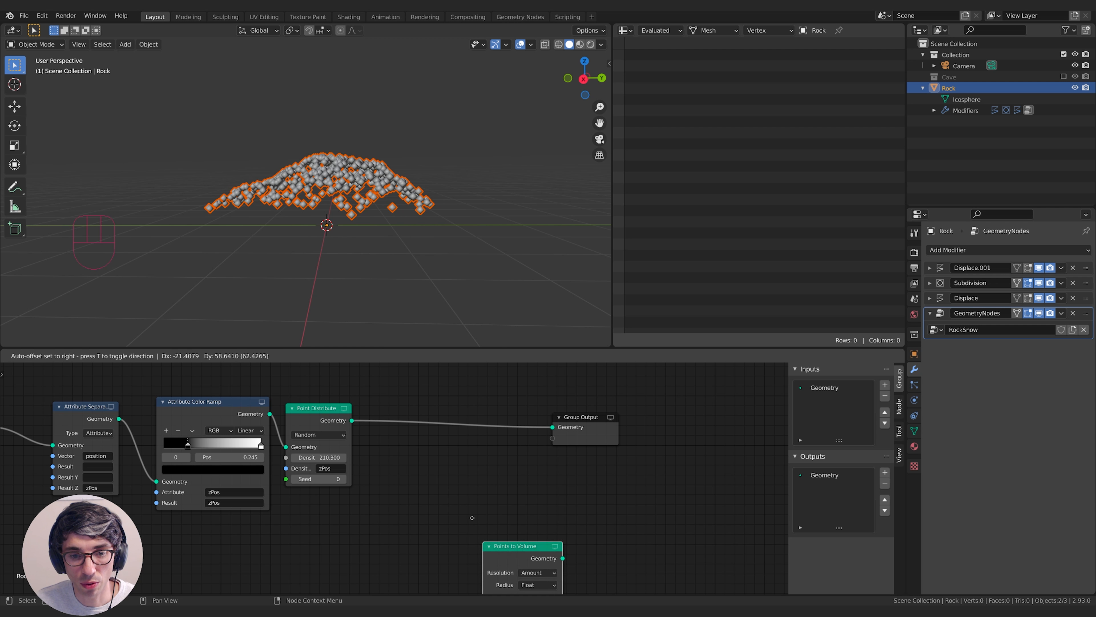
{"action": "left_click", "coordinate": [379, 372]}
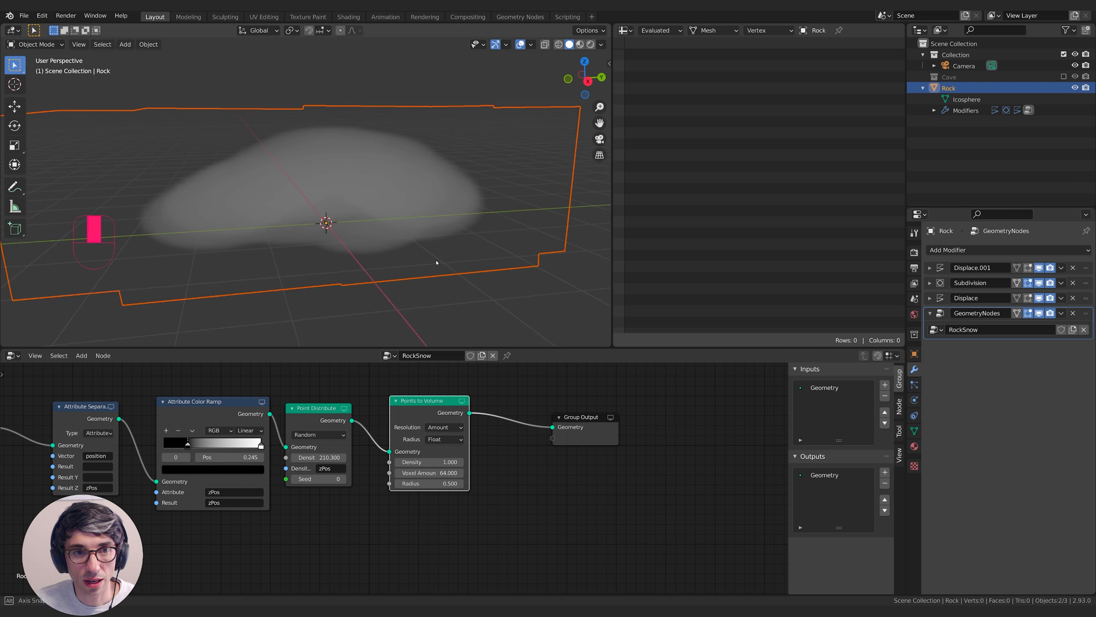
{"action": "mouse_move", "coordinate": [436, 262]}
{"action": "middle_mouse_down"}
{"action": "mouse_move", "coordinate": [558, 245]}
{"action": "mouse_move", "coordinate": [423, 262]}
{"action": "mouse_move", "coordinate": [391, 306]}
{"action": "mouse_move", "coordinate": [408, 227]}
{"action": "mouse_move", "coordinate": [427, 259]}
{"action": "middle_mouse_up"}
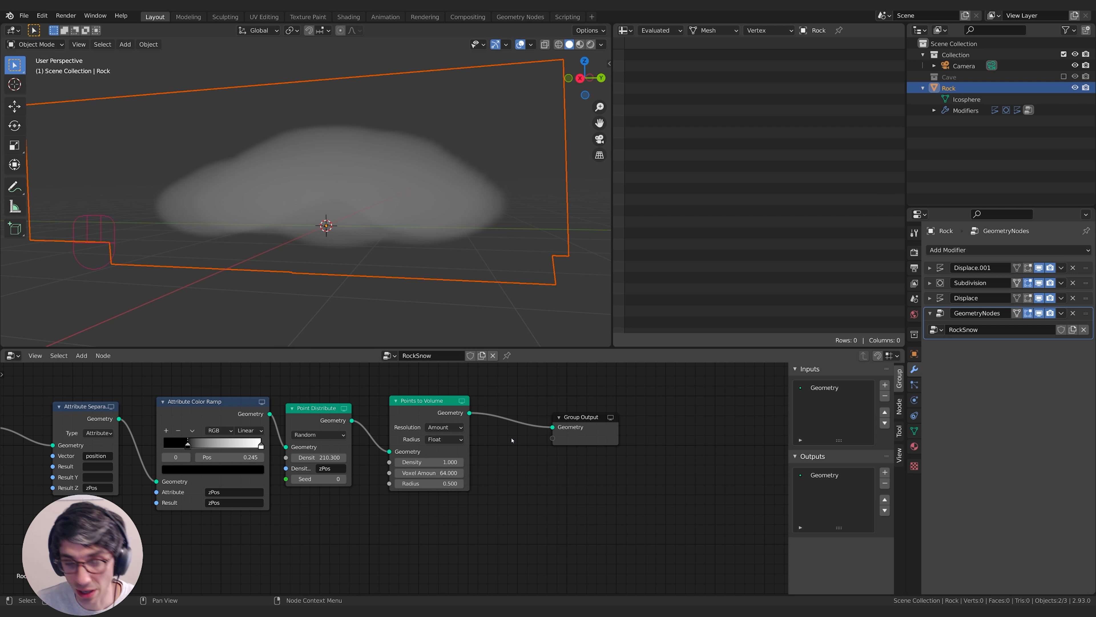
Insert a Volume to Mesh node between the Points to Volume node and the Group Output.
{"action": "key", "text": "shift+a"}
{"action": "mouse_move", "coordinate": [521, 443]}
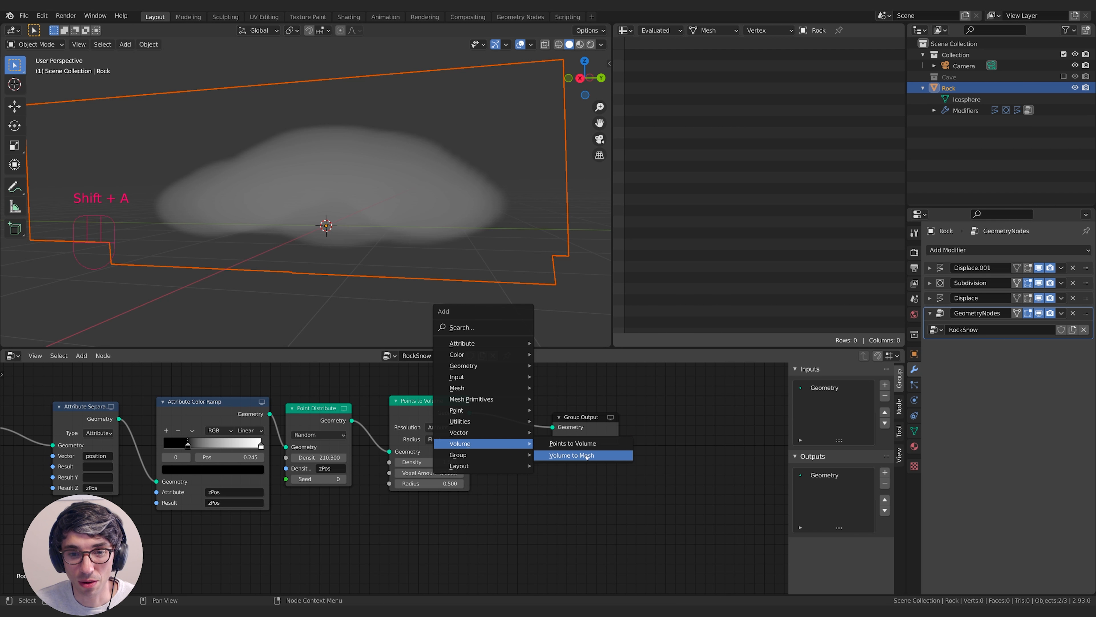
{"action": "left_click", "coordinate": [574, 453]}
{"action": "left_click", "coordinate": [488, 387]}
{"action": "middle_click_drag", "start_coordinate": [380, 224], "coordinate": [428, 220]}
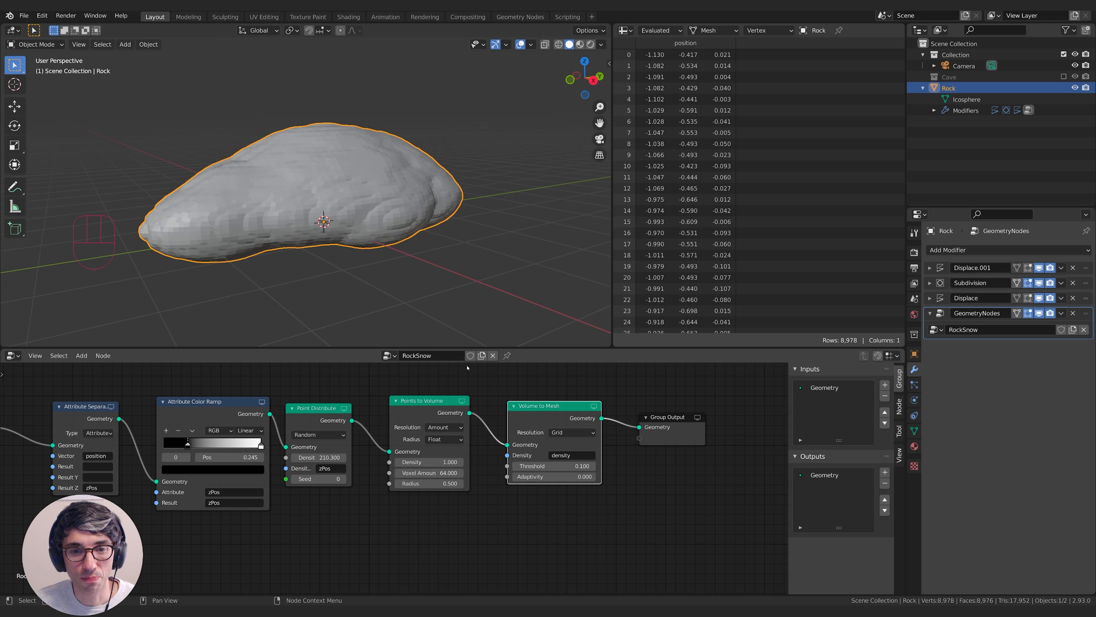
Move the Group Input and Group Output clear of the snow node chain and add a Join Geometry node before the Group Output.
{"action": "scroll", "coordinate": [544, 517], "scroll_direction": "down", "scroll_amount": 2}
{"action": "left_click_drag", "start_coordinate": [733, 447], "coordinate": [725, 395]}
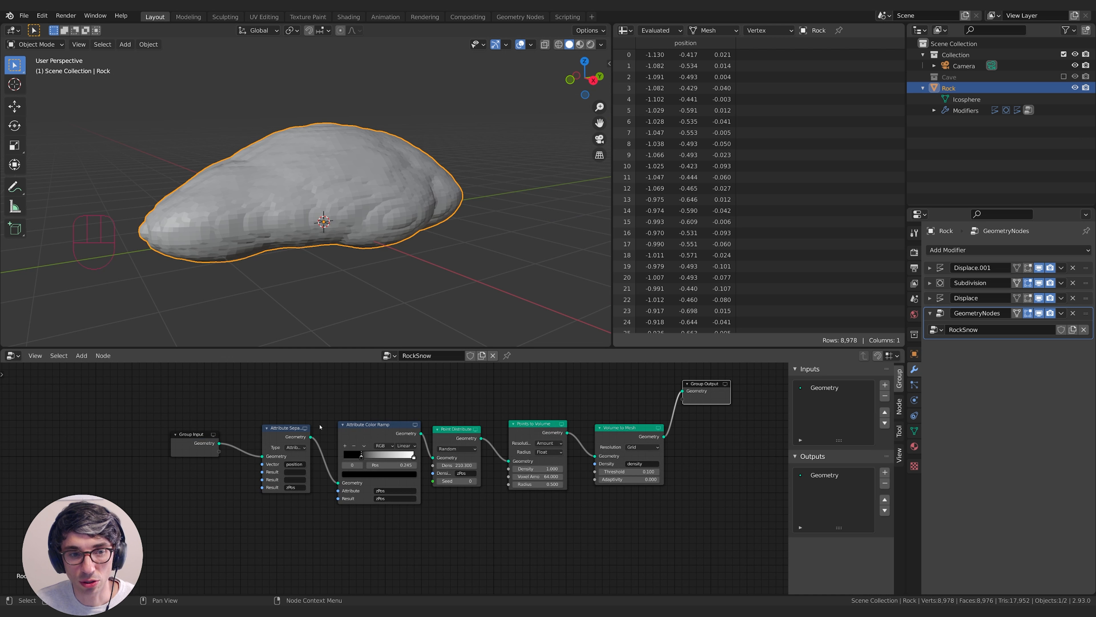
{"action": "left_click_drag", "start_coordinate": [199, 436], "coordinate": [191, 380]}
{"action": "middle_click_drag", "start_coordinate": [415, 402], "coordinate": [364, 425]}
{"action": "key", "text": "shift+a"}
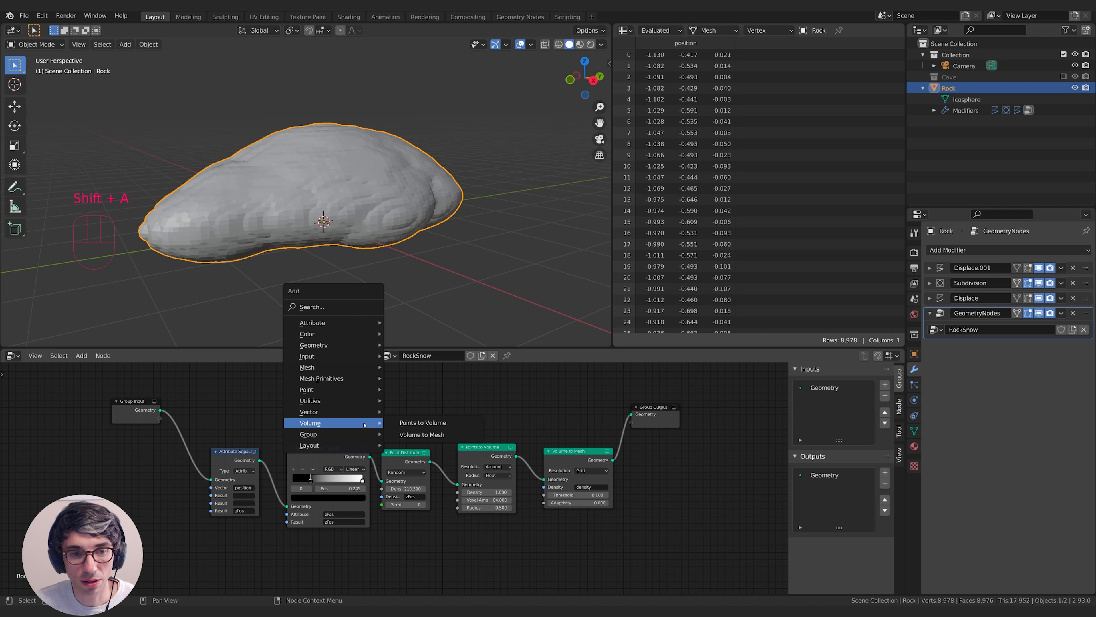
{"action": "left_click", "coordinate": [345, 307]}
{"action": "type", "text": "join"}
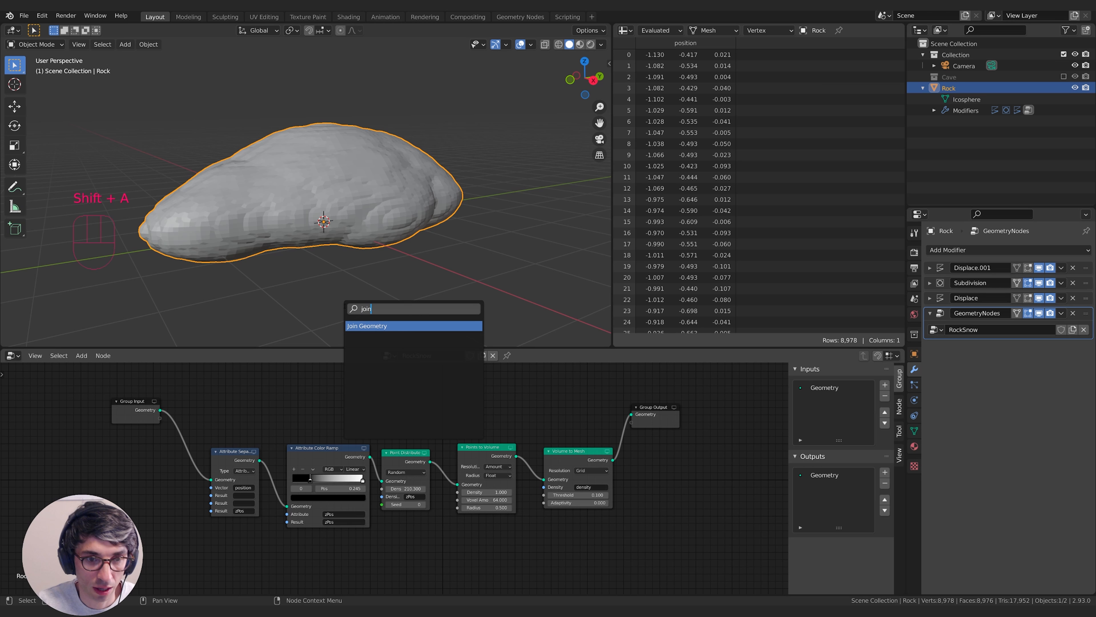
{"action": "key", "text": "Return"}
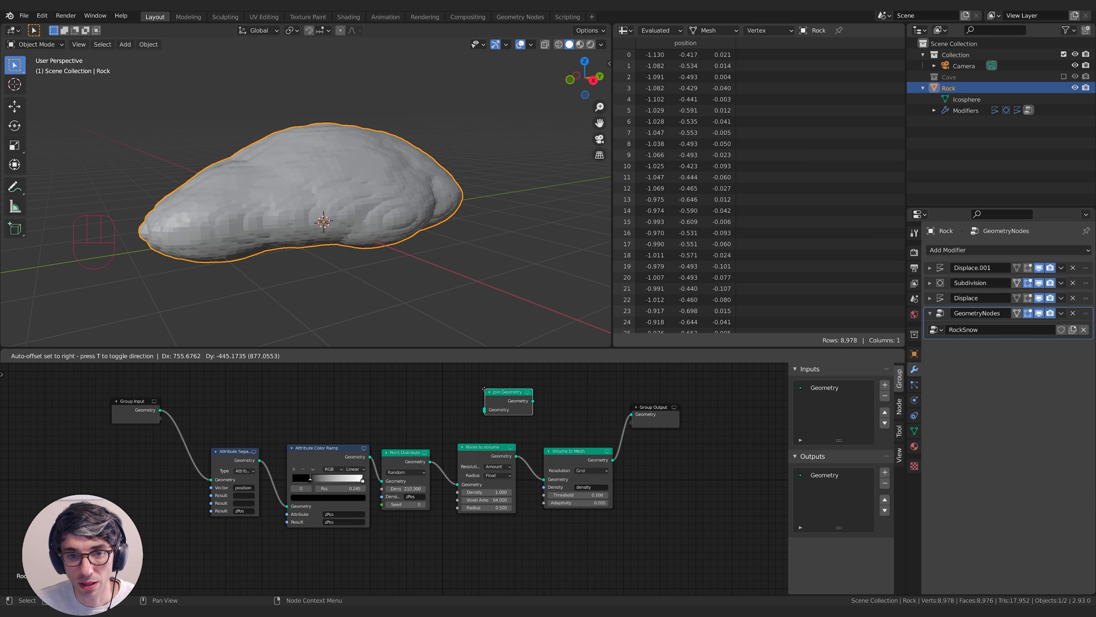
{"action": "left_click", "coordinate": [572, 426]}
Connect the Volume to Mesh result and the Group Input geometry to Join Geometry, and feed the joined geometry into the Group Output.
{"action": "left_click_drag", "start_coordinate": [613, 460], "coordinate": [622, 454]}
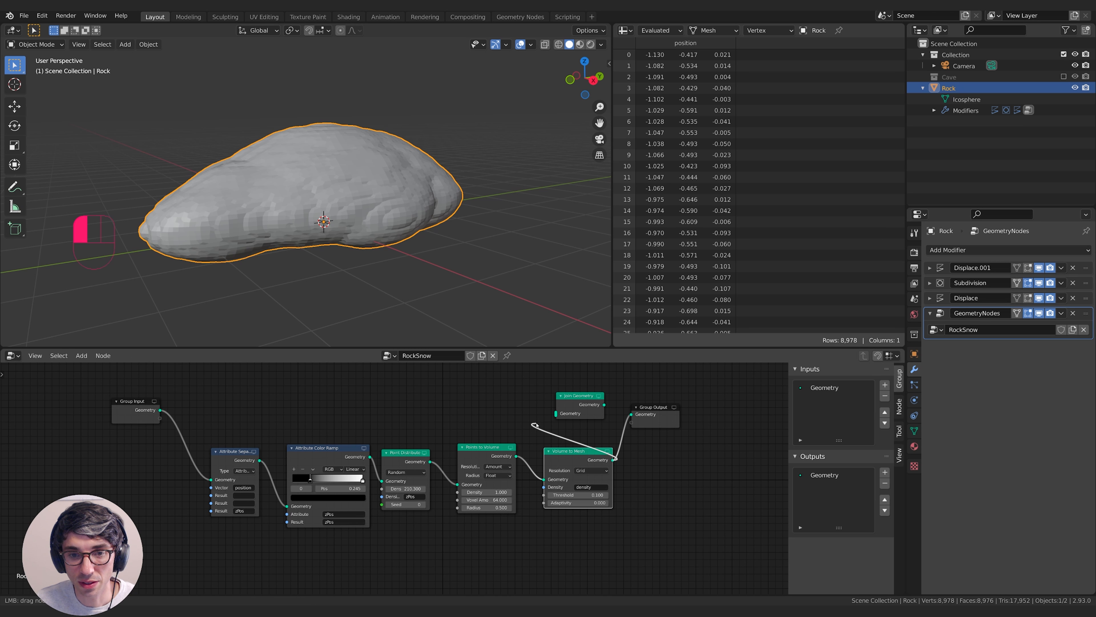
{"action": "left_click_drag", "start_coordinate": [535, 425], "coordinate": [555, 413]}
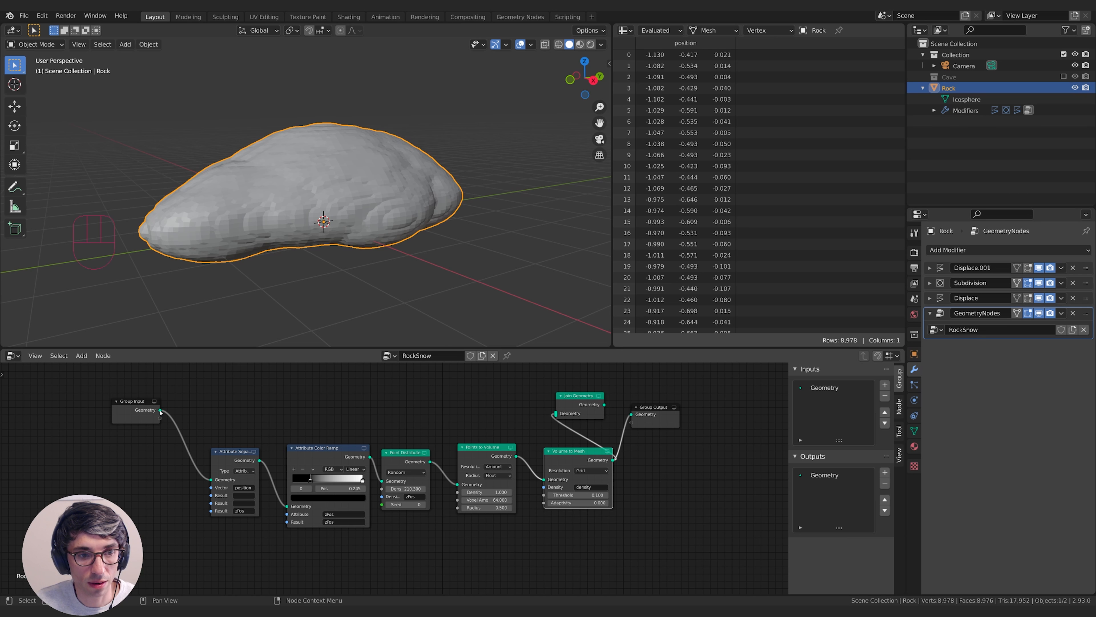
{"action": "left_click_drag", "start_coordinate": [160, 410], "coordinate": [631, 415]}
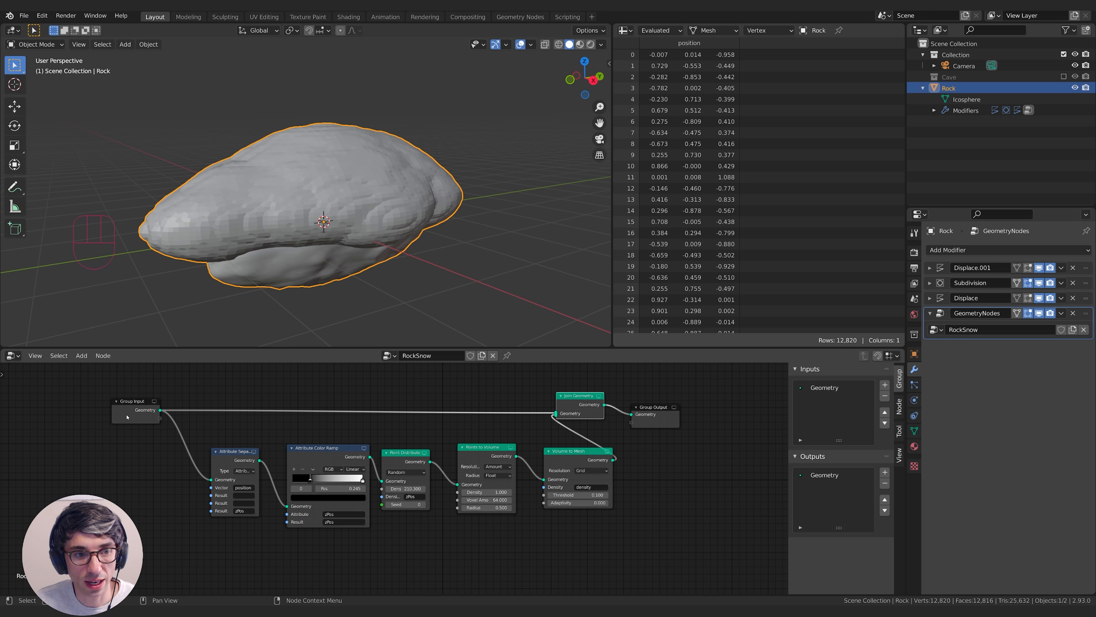
{"action": "left_click_drag", "start_coordinate": [127, 417], "coordinate": [114, 416]}
{"action": "middle_click_drag", "start_coordinate": [410, 255], "coordinate": [364, 243]}
{"action": "left_click_drag", "start_coordinate": [103, 419], "coordinate": [104, 401]}
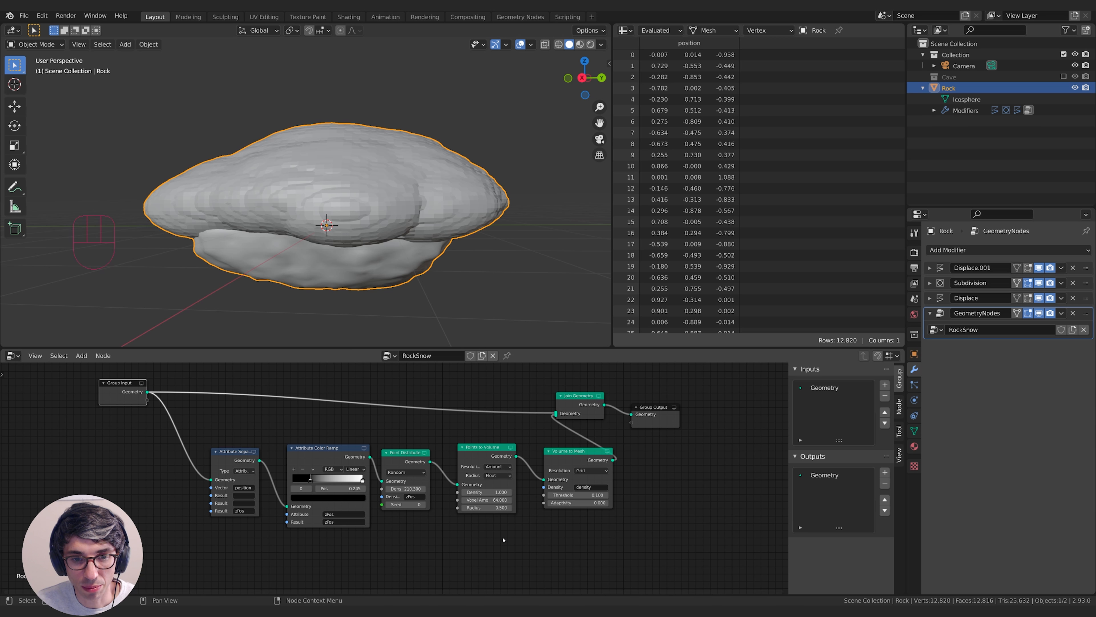
Set the Points to Volume node's radius to 0.090 and its voxel amount to 44.3.
{"action": "scroll", "coordinate": [509, 529], "scroll_direction": "up", "scroll_amount": 2}
{"action": "left_click_drag", "start_coordinate": [511, 515], "coordinate": [430, 515], "text": "shift"}
{"action": "middle_click_drag", "start_coordinate": [556, 521], "coordinate": [463, 543]}
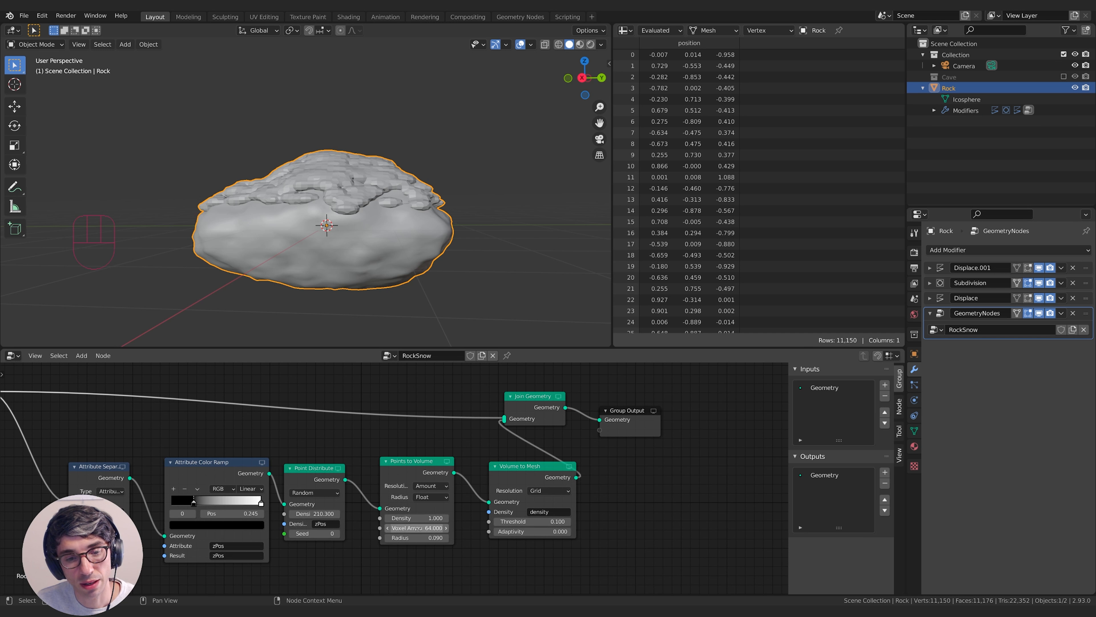
{"action": "left_click_drag", "start_coordinate": [421, 527], "coordinate": [389, 527]}
{"action": "middle_click_drag", "start_coordinate": [557, 505], "coordinate": [462, 505]}
Make room after Volume to Mesh and insert a Subdivision Surface node between it and Join Geometry.
{"action": "left_click", "coordinate": [492, 395]}
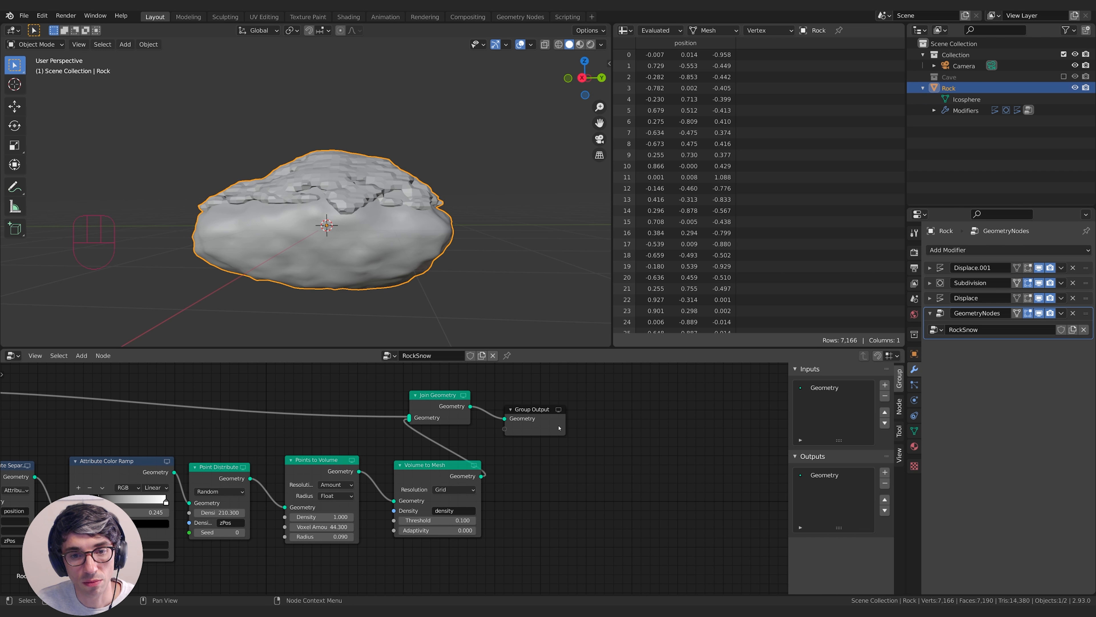
{"action": "left_click", "coordinate": [520, 410]}
{"action": "left_click", "coordinate": [449, 407], "text": "shift"}
{"action": "key", "text": "g"}
{"action": "left_click", "coordinate": [646, 415]}
{"action": "left_click", "coordinate": [574, 479]}
{"action": "key", "text": "shift+a"}
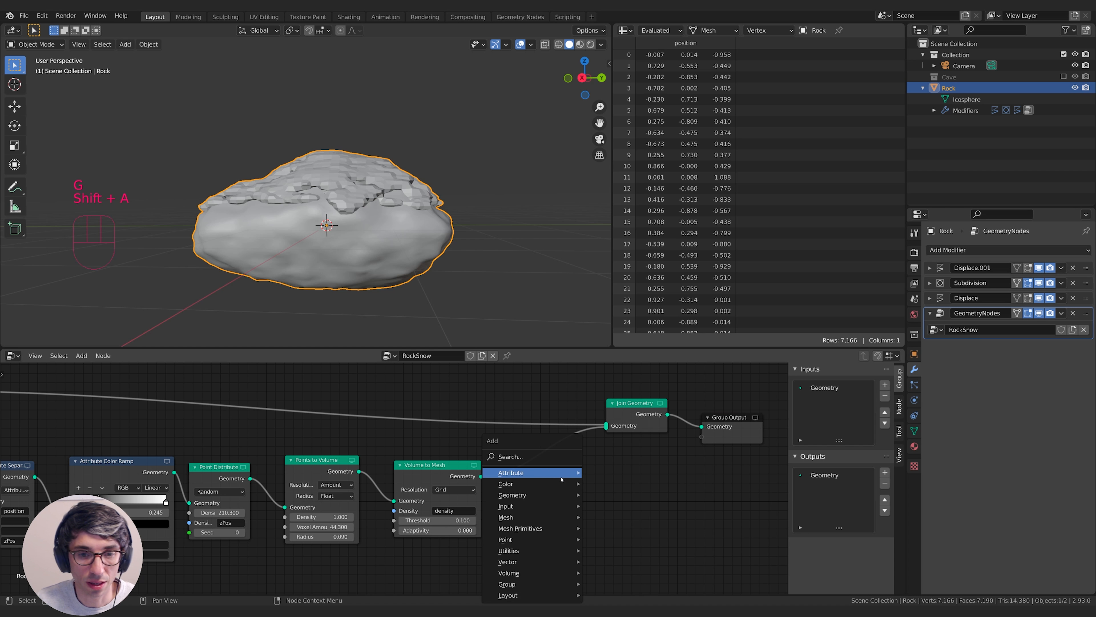
{"action": "left_click", "coordinate": [556, 457]}
{"action": "type", "text": "sub"}
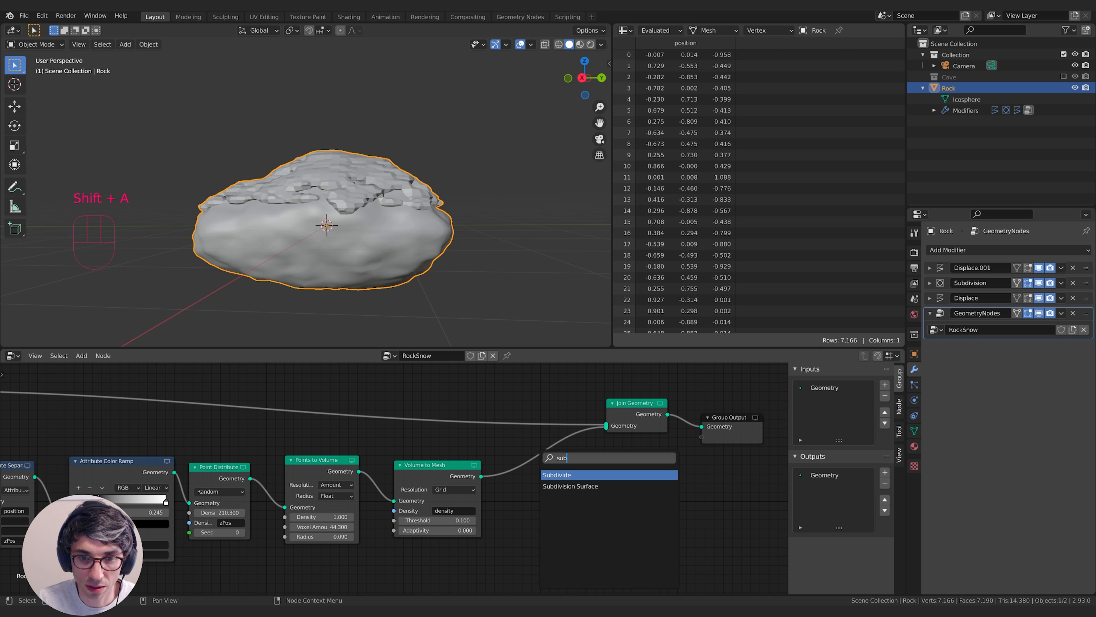
{"action": "key", "text": "Down"}
{"action": "key", "text": "Return"}
{"action": "left_click", "coordinate": [517, 448]}
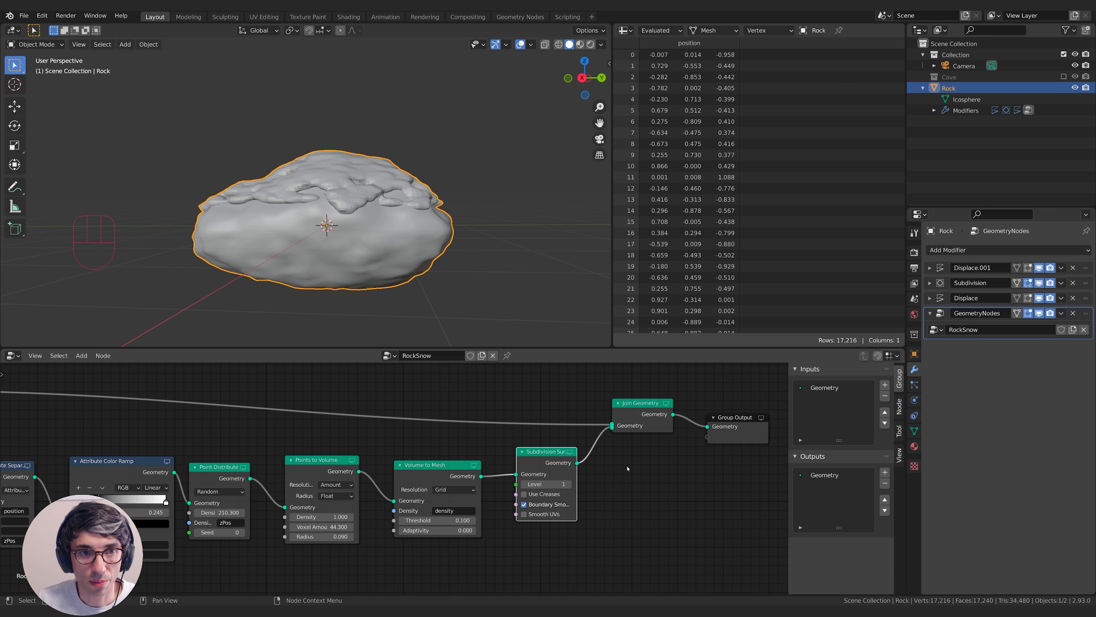
Space out the Join Geometry and Group Output nodes, and apply Shade Smooth to the rock.
{"action": "middle_click_drag", "start_coordinate": [622, 471], "coordinate": [561, 508]}
{"action": "middle_click_drag", "start_coordinate": [356, 213], "coordinate": [383, 199]}
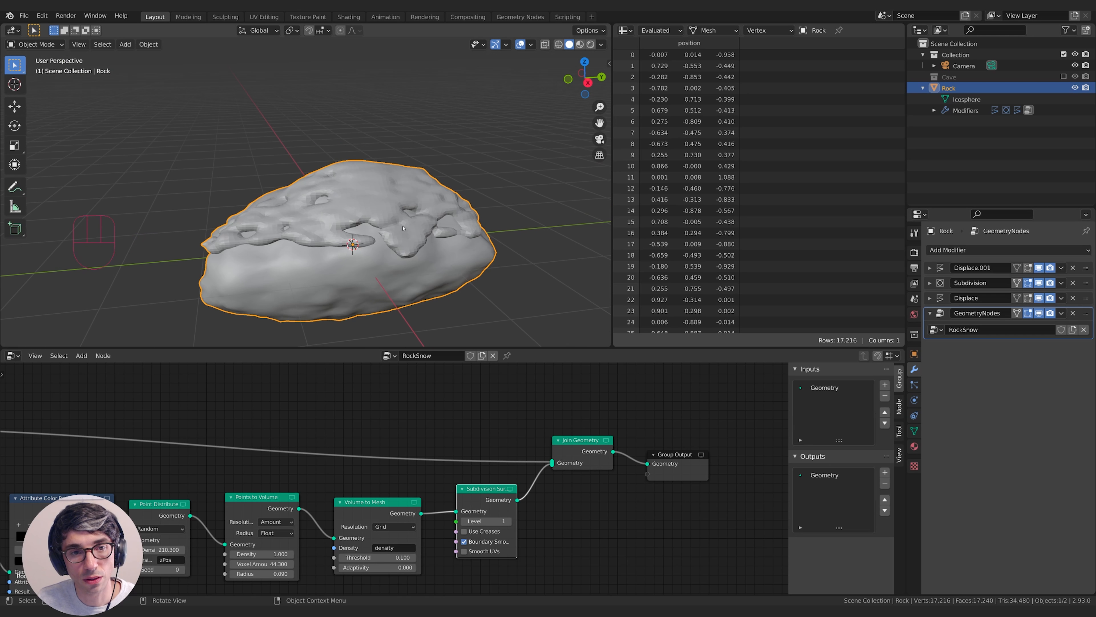
{"action": "left_click", "coordinate": [556, 524]}
{"action": "left_click_drag", "start_coordinate": [597, 446], "coordinate": [594, 414]}
{"action": "left_click_drag", "start_coordinate": [674, 455], "coordinate": [715, 406]}
{"action": "left_click_drag", "start_coordinate": [579, 410], "coordinate": [622, 404]}
{"action": "right_click", "coordinate": [362, 188]}
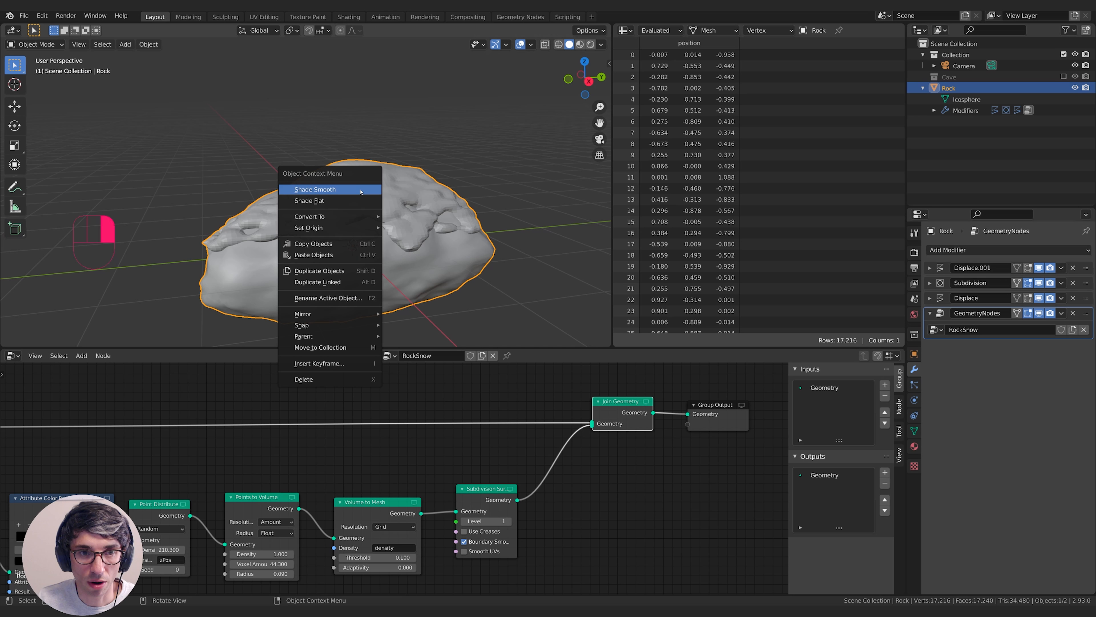
{"action": "left_click", "coordinate": [306, 190]}
Insert an Attribute Fill node between the Subdivision Surface and Join Geometry nodes.
{"action": "left_click", "coordinate": [584, 474]}
{"action": "key", "text": "shift+a"}
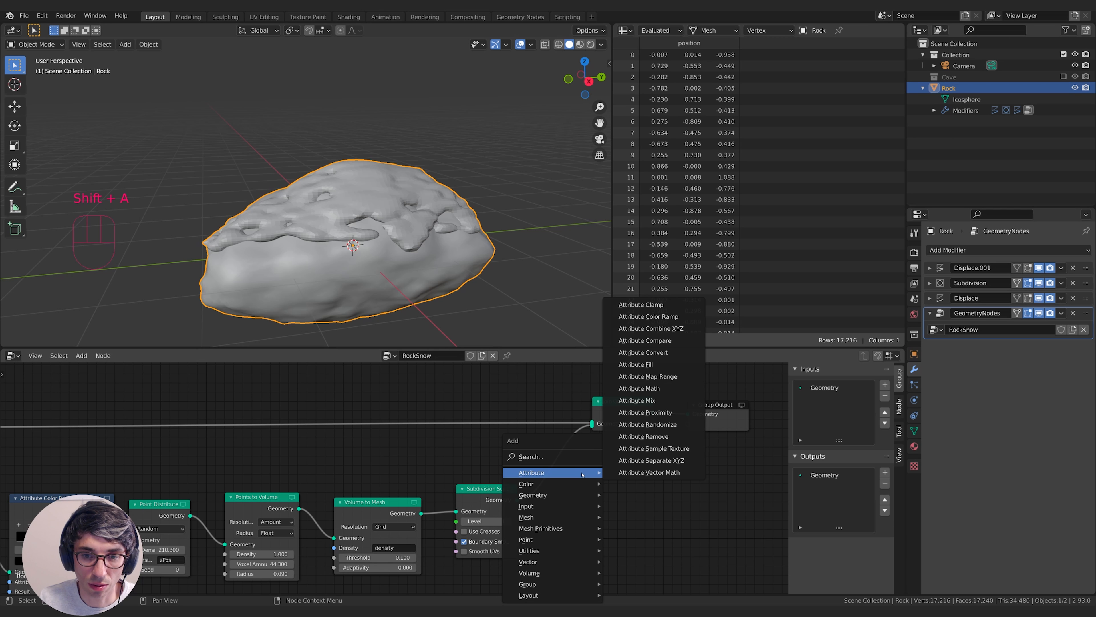
{"action": "left_click", "coordinate": [636, 364]}
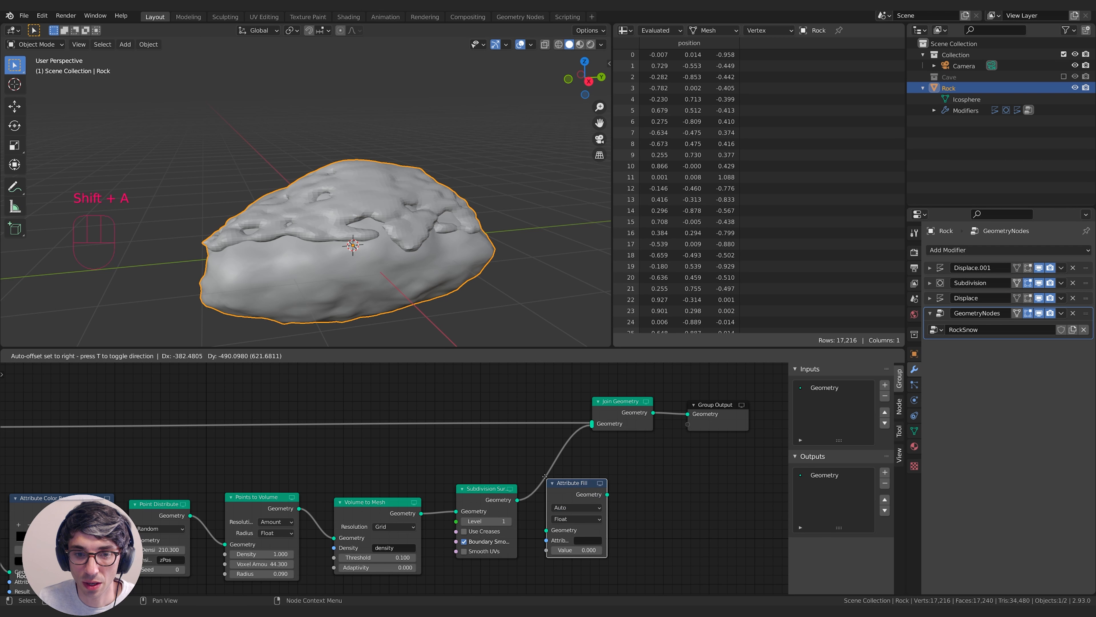
{"action": "left_click", "coordinate": [535, 466]}
{"action": "middle_click_drag", "start_coordinate": [652, 527], "coordinate": [666, 510]}
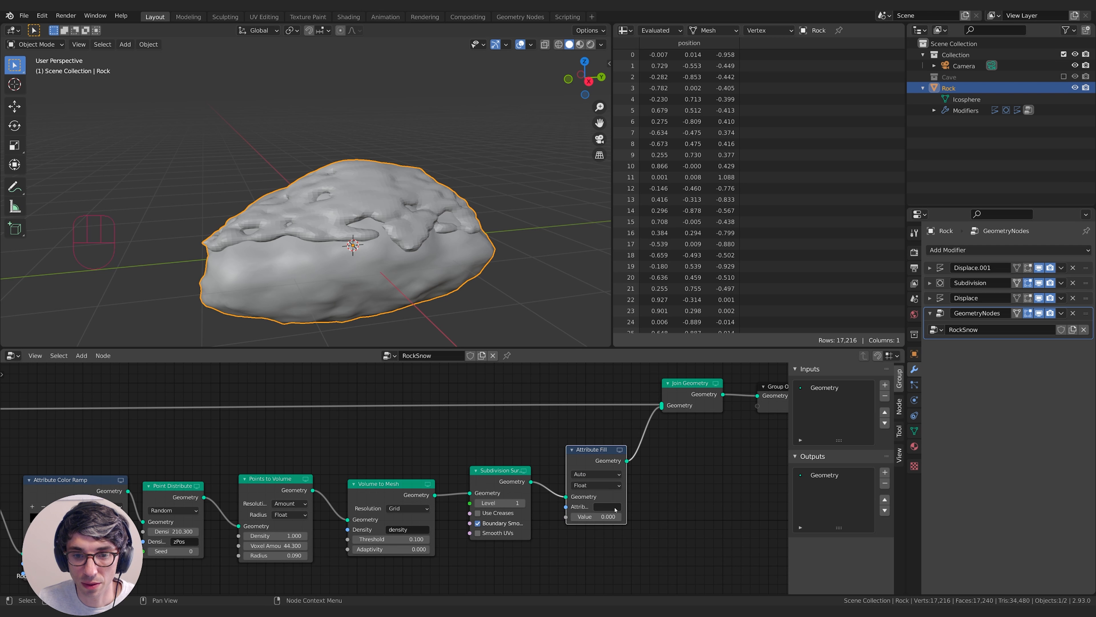
Set the Attribute Fill node's data type to Boolean, its attribute to shade_smooth, and enable its value.
{"action": "left_click", "coordinate": [603, 475]}
{"action": "left_click", "coordinate": [604, 476]}
{"action": "left_click", "coordinate": [602, 486]}
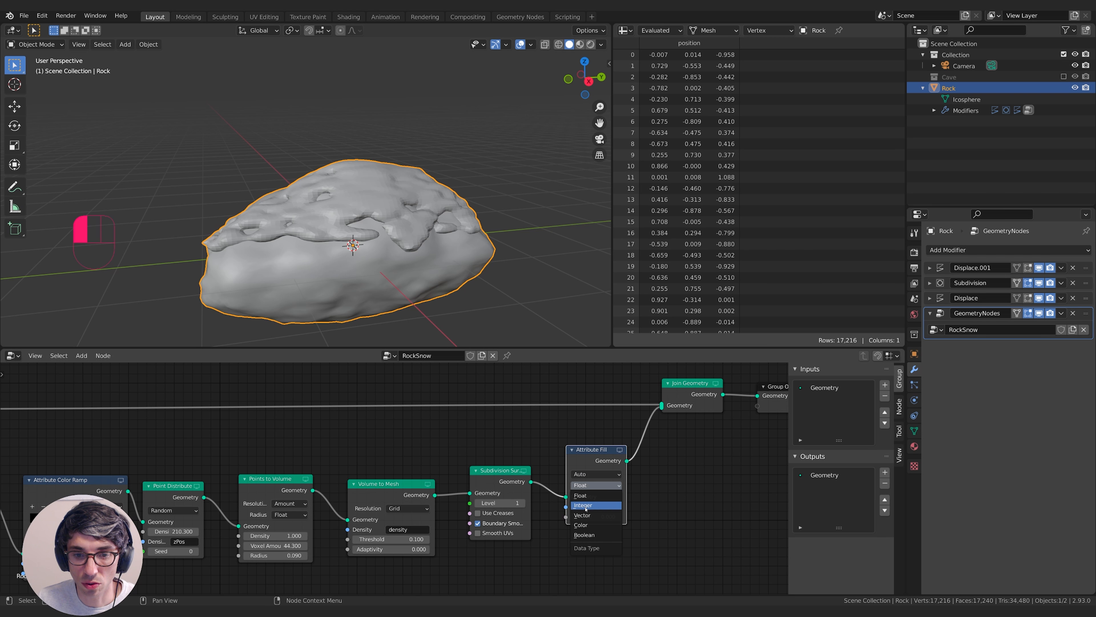
{"action": "left_click", "coordinate": [586, 535]}
{"action": "left_click", "coordinate": [608, 507]}
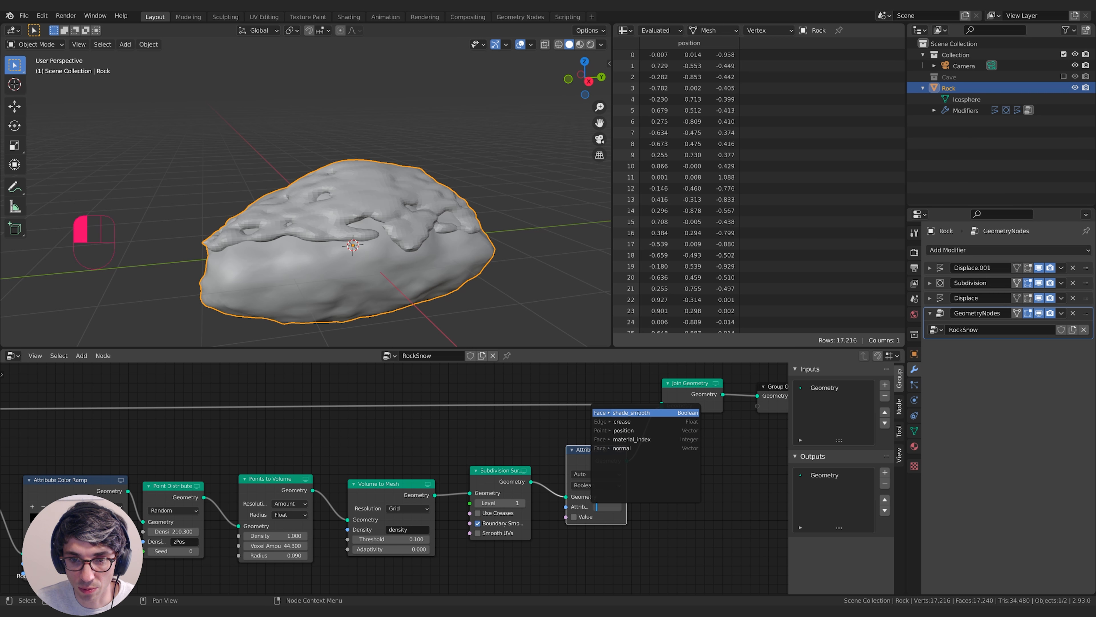
{"action": "left_click", "coordinate": [638, 412]}
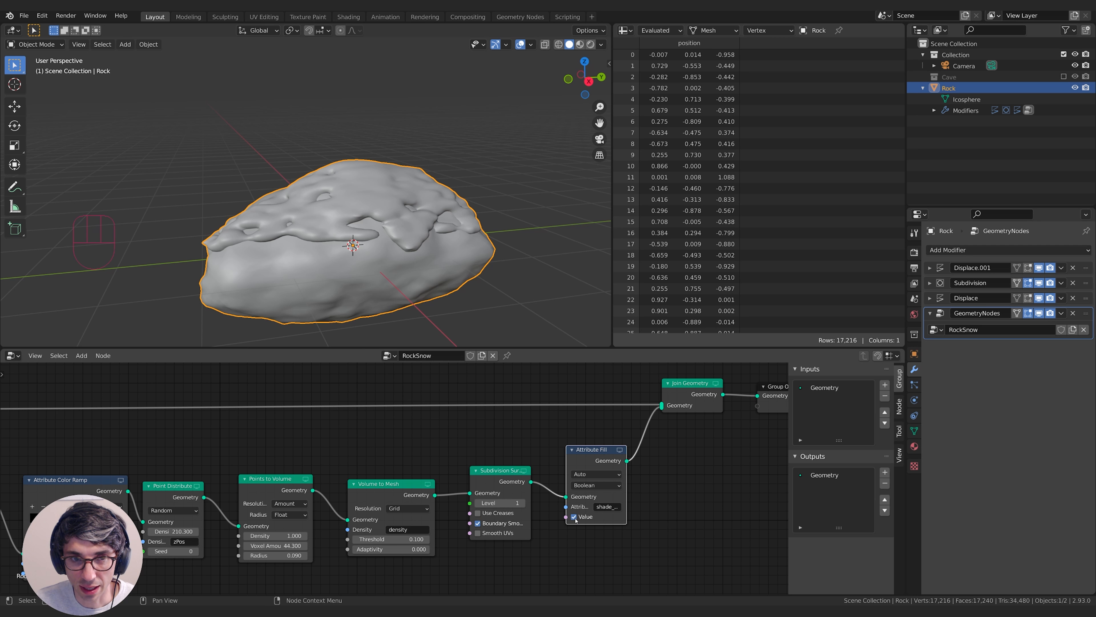
{"action": "middle_click_drag", "start_coordinate": [312, 256], "coordinate": [375, 336]}
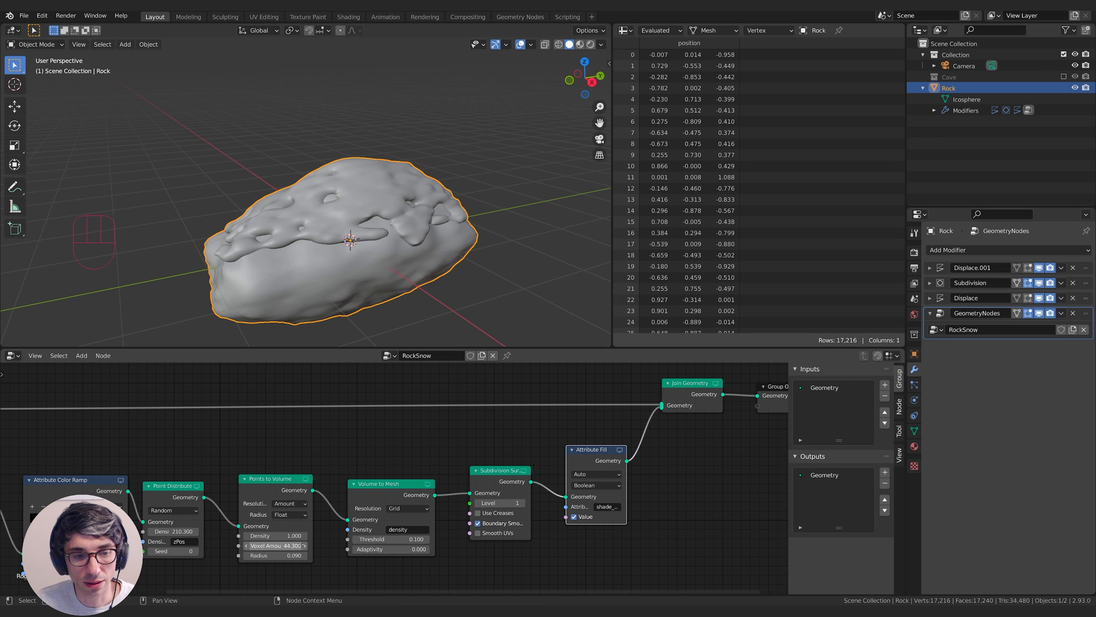
Try a Points to Volume radius of 0.100 and set it back to 0.090.
{"action": "middle_click_drag", "start_coordinate": [275, 545], "coordinate": [321, 550]}
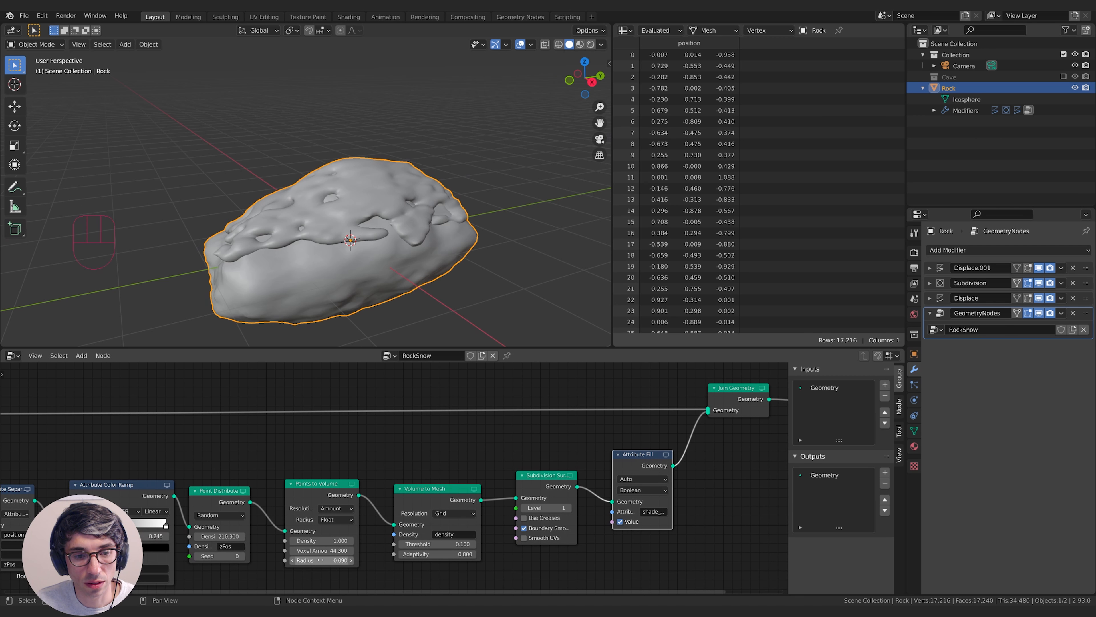
{"action": "mouse_move", "coordinate": [320, 560]}
{"action": "left_mouse_down", "text": "shift"}
{"action": "mouse_move", "coordinate": [305, 560]}
{"action": "mouse_move", "coordinate": [341, 560]}
{"action": "left_mouse_up", "text": "shift"}
{"action": "mouse_move", "coordinate": [328, 240]}
{"action": "middle_mouse_down"}
{"action": "mouse_move", "coordinate": [302, 235]}
{"action": "mouse_move", "coordinate": [322, 238]}
{"action": "middle_mouse_up"}
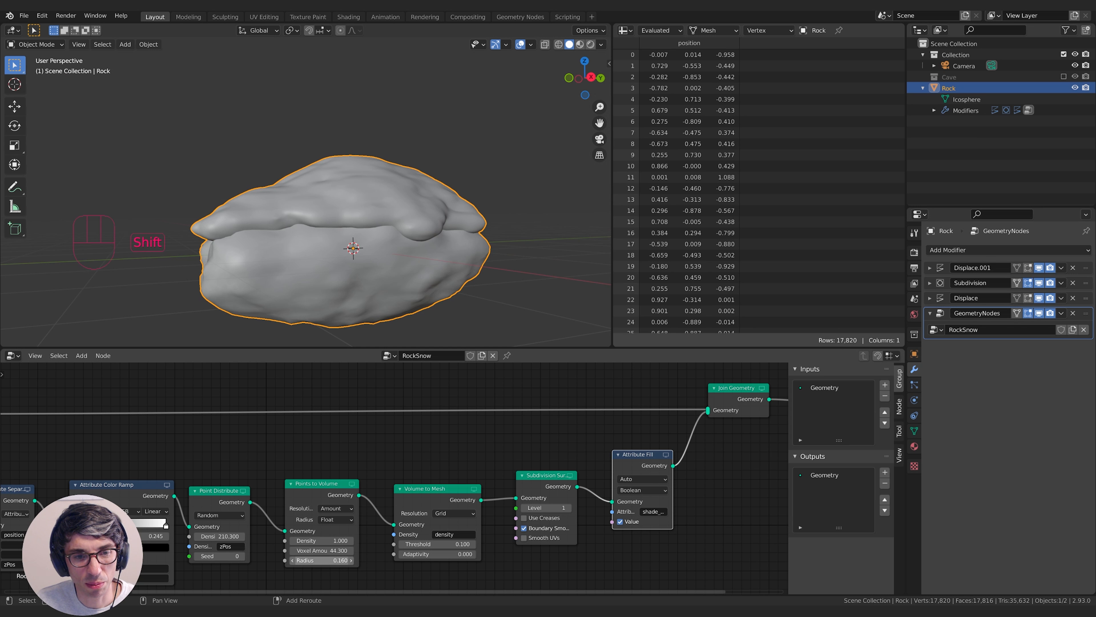
{"action": "left_click_drag", "start_coordinate": [323, 561], "coordinate": [292, 560], "text": "shift"}
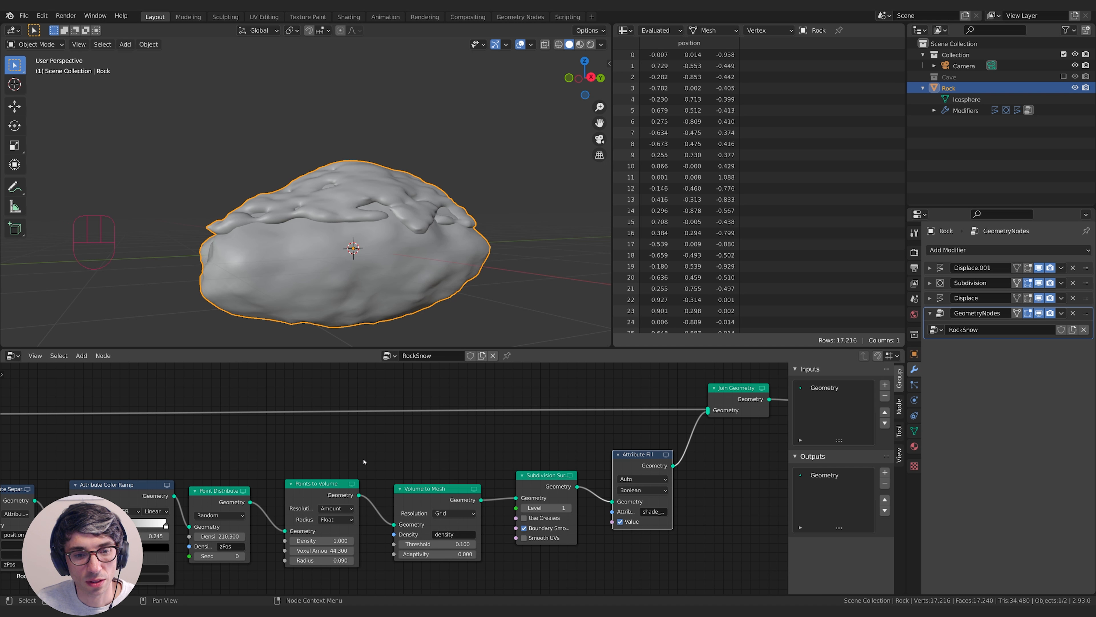
Raise the Point Distribute node's density to 520.4.
{"action": "middle_click_drag", "start_coordinate": [292, 441], "coordinate": [359, 448]}
{"action": "left_click_drag", "start_coordinate": [287, 543], "coordinate": [375, 543]}
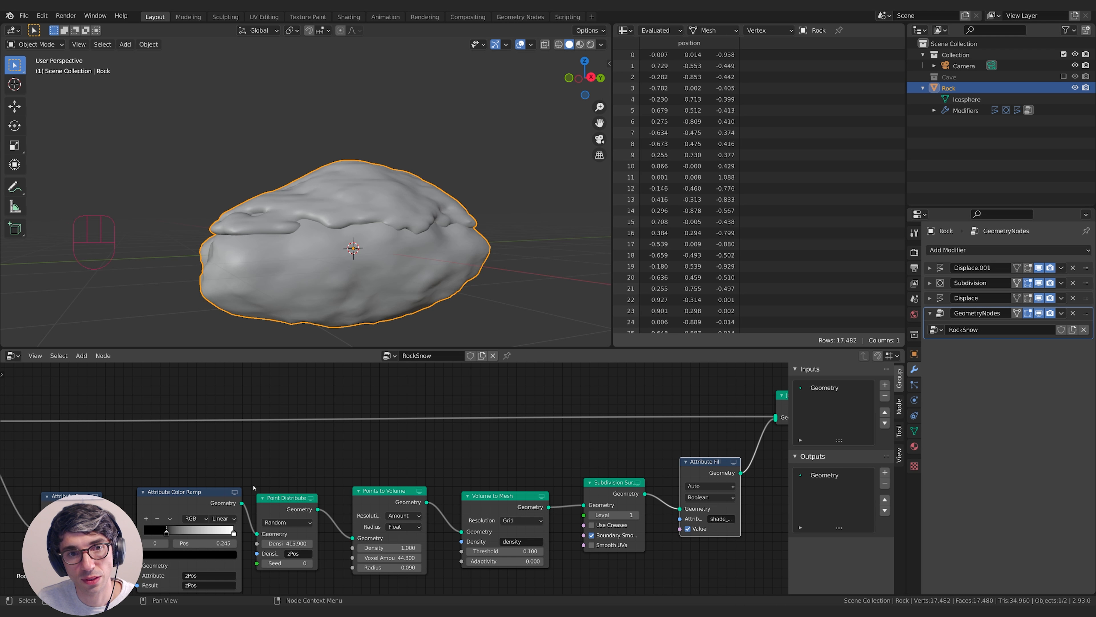
{"action": "middle_click_drag", "start_coordinate": [375, 246], "coordinate": [361, 213]}
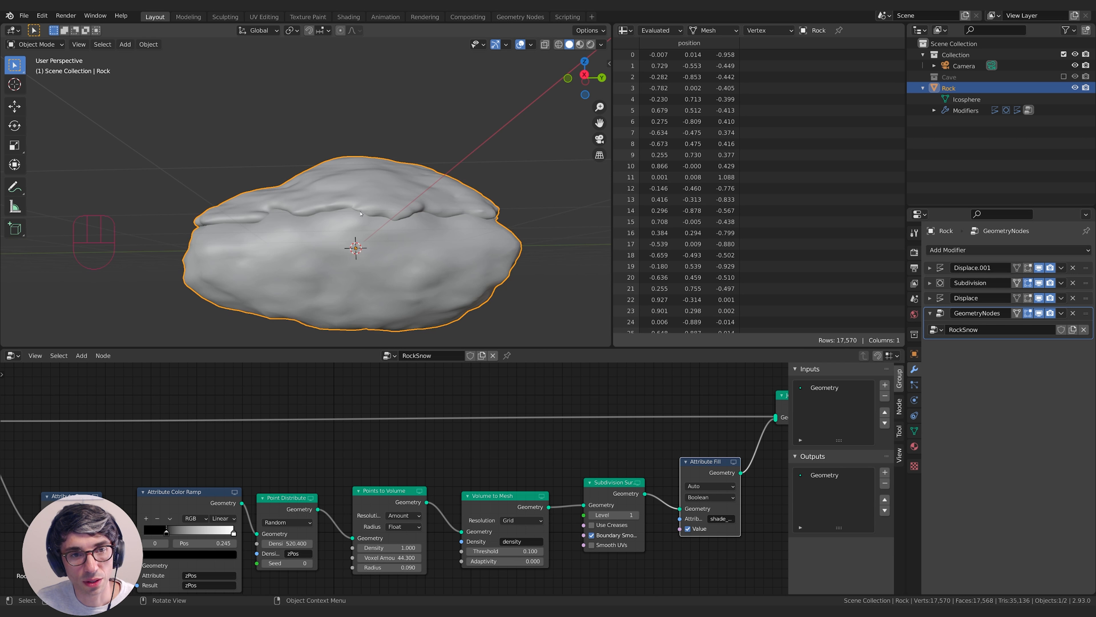
Insert a Transform node between the Attribute Fill and Join Geometry nodes.
{"action": "middle_click_drag", "start_coordinate": [500, 219], "coordinate": [401, 276]}
{"action": "middle_click_drag", "start_coordinate": [707, 463], "coordinate": [563, 476]}
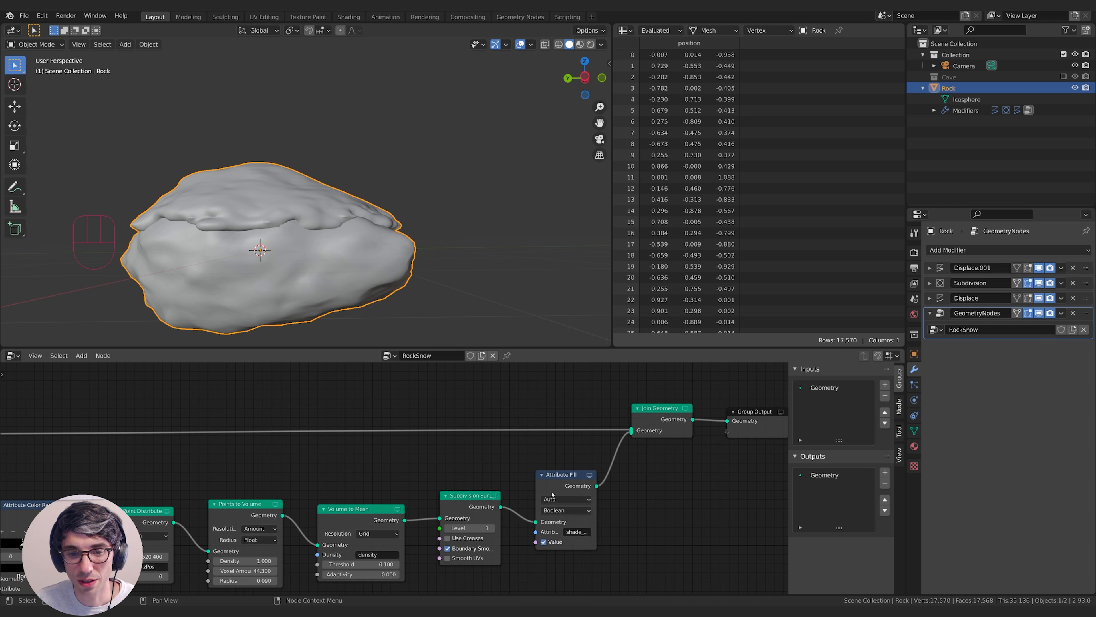
{"action": "left_click_drag", "start_coordinate": [562, 476], "coordinate": [557, 500]}
{"action": "middle_click_drag", "start_coordinate": [557, 500], "coordinate": [485, 491]}
{"action": "key", "text": "shift+a"}
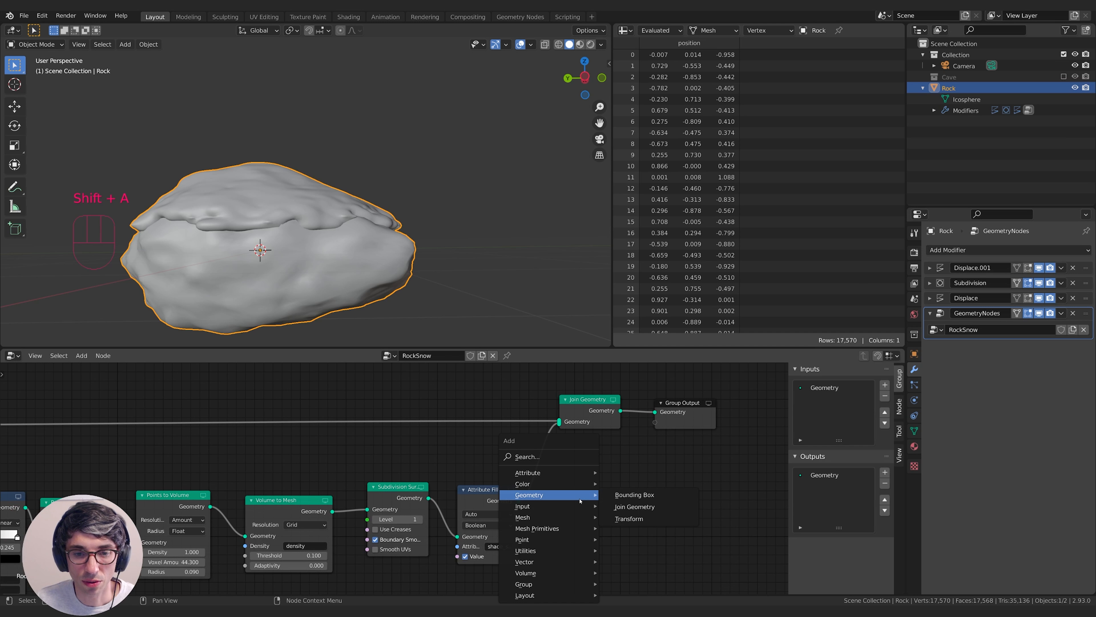
{"action": "left_click", "coordinate": [533, 456]}
{"action": "type", "text": "tra"}
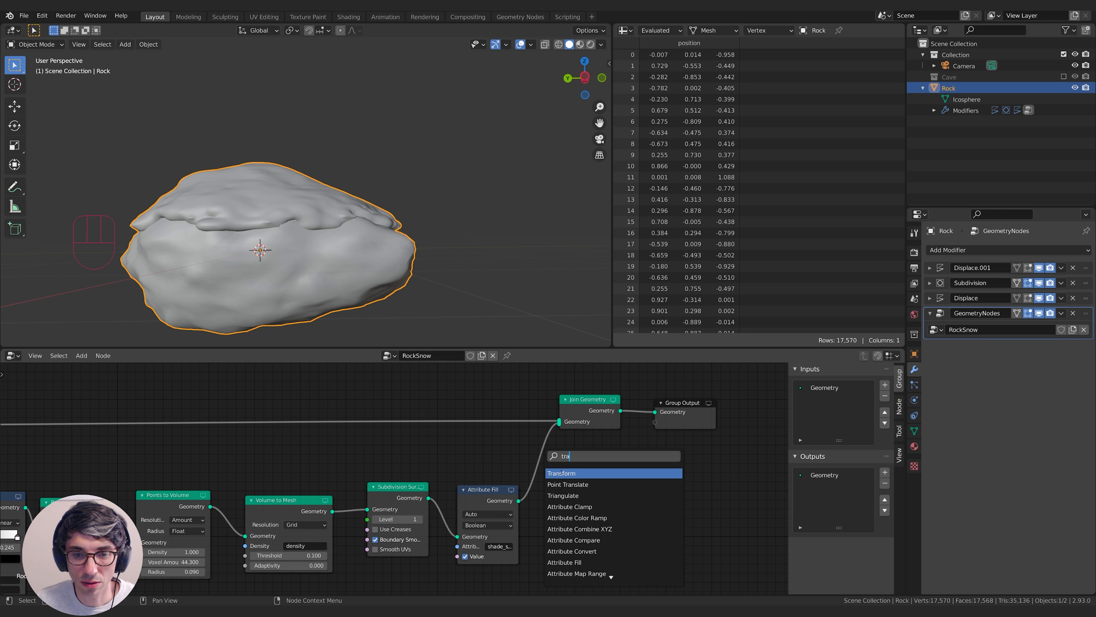
{"action": "left_click", "coordinate": [561, 473]}
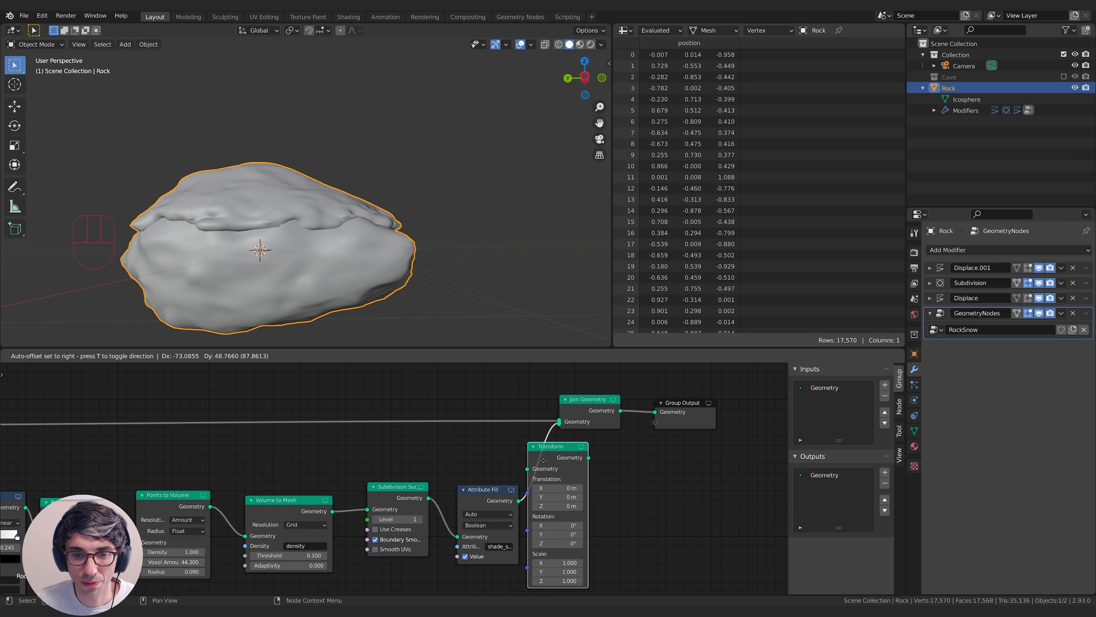
{"action": "left_click", "coordinate": [550, 466]}
Set the Transform node's Z translation to -0.07 m to sink the snow mesh slightly into the rock.
{"action": "middle_click_drag", "start_coordinate": [550, 466], "coordinate": [535, 450]}
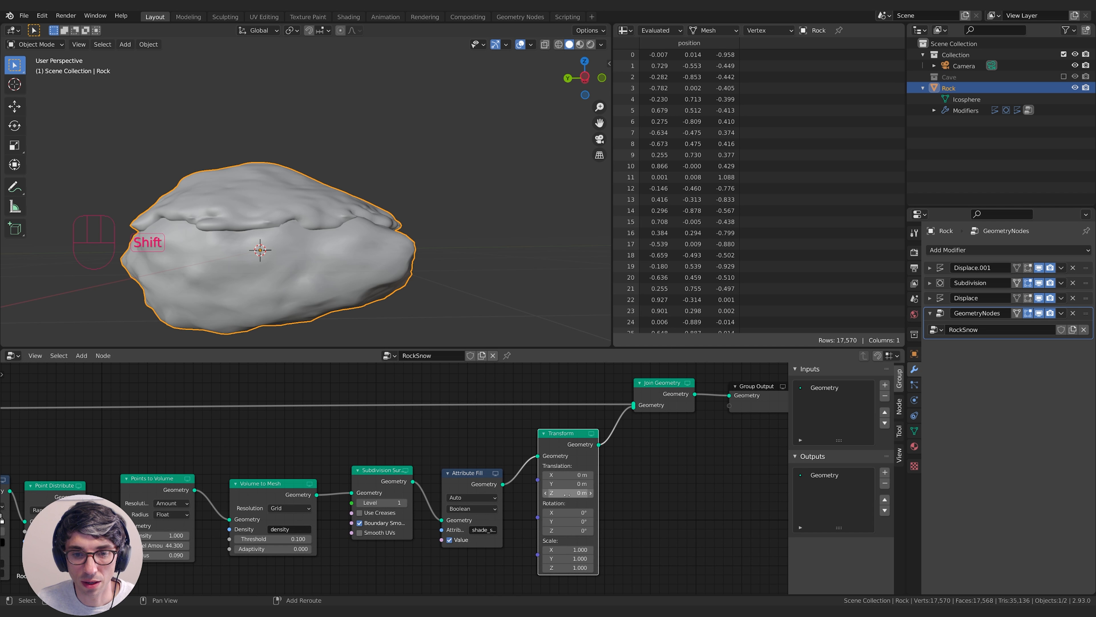
{"action": "left_click_drag", "start_coordinate": [567, 493], "coordinate": [559, 493], "text": "shift"}
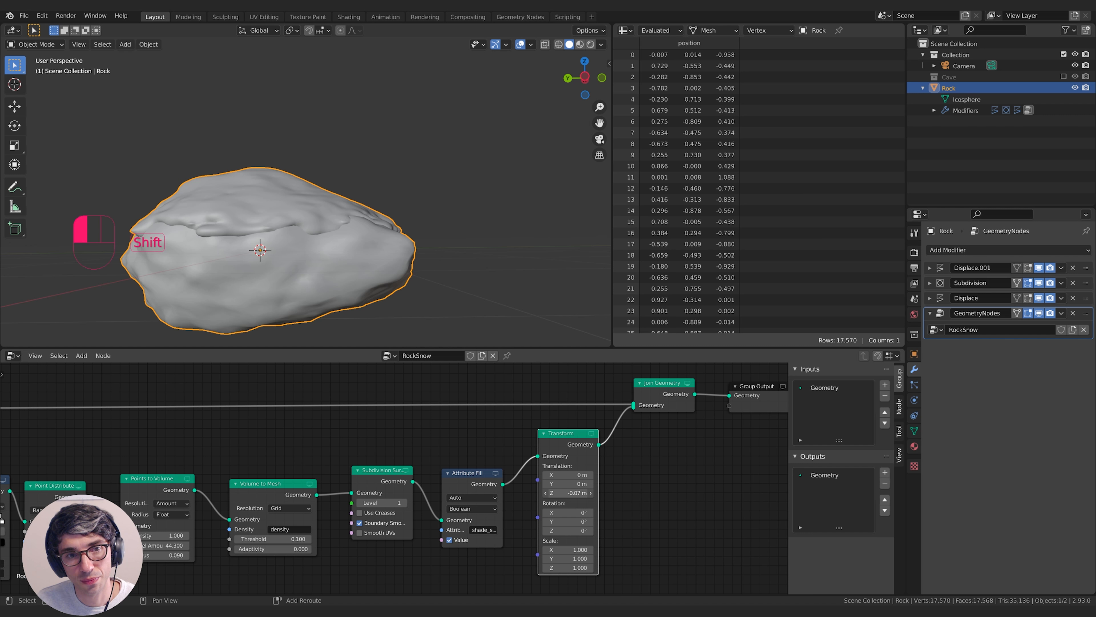
{"action": "middle_click_drag", "start_coordinate": [559, 493], "coordinate": [618, 478]}
{"action": "middle_click_drag", "start_coordinate": [657, 434], "coordinate": [730, 401]}
Move the Attribute Color Ramp's black stop to position 0.154.
{"action": "middle_click_drag", "start_coordinate": [184, 196], "coordinate": [325, 281]}
{"action": "key", "text": "g"}
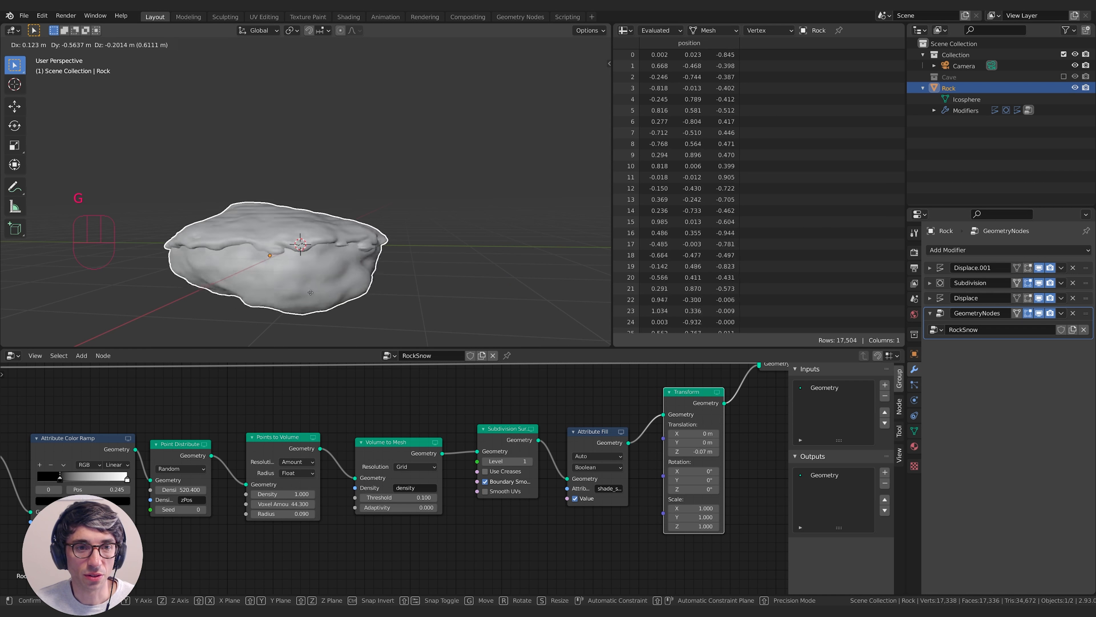
{"action": "key", "text": "Escape"}
{"action": "middle_click_drag", "start_coordinate": [318, 294], "coordinate": [305, 310]}
{"action": "left_click_drag", "start_coordinate": [51, 483], "coordinate": [51, 482]}
{"action": "middle_click_drag", "start_coordinate": [347, 270], "coordinate": [357, 268]}
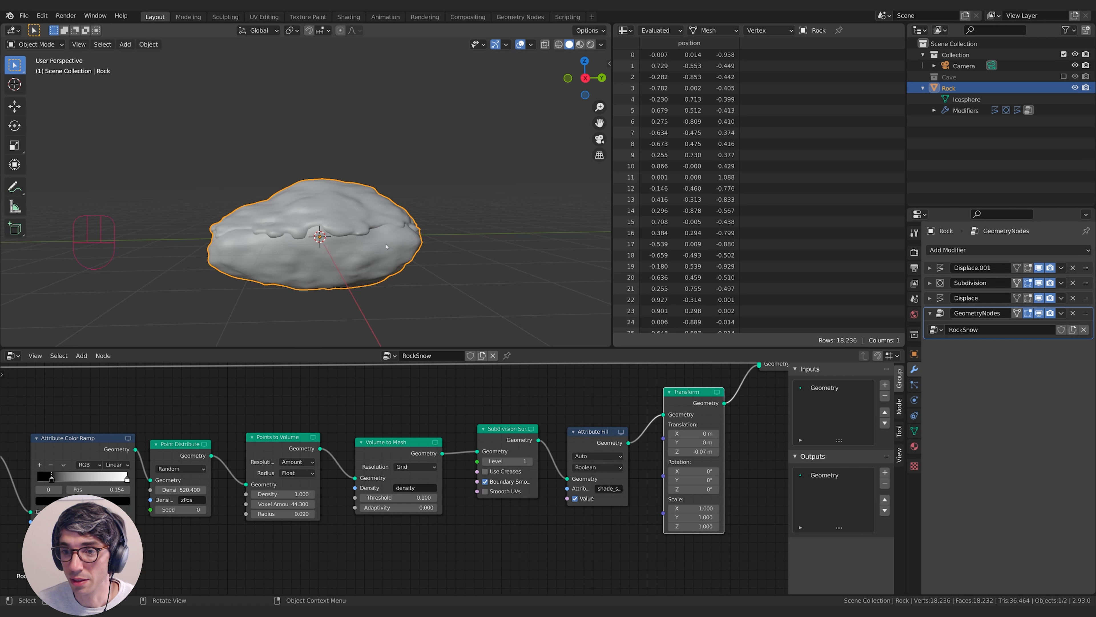
Re-enable the Cave collection, select the Rock object and switch to the camera view.
{"action": "left_click", "coordinate": [948, 77]}
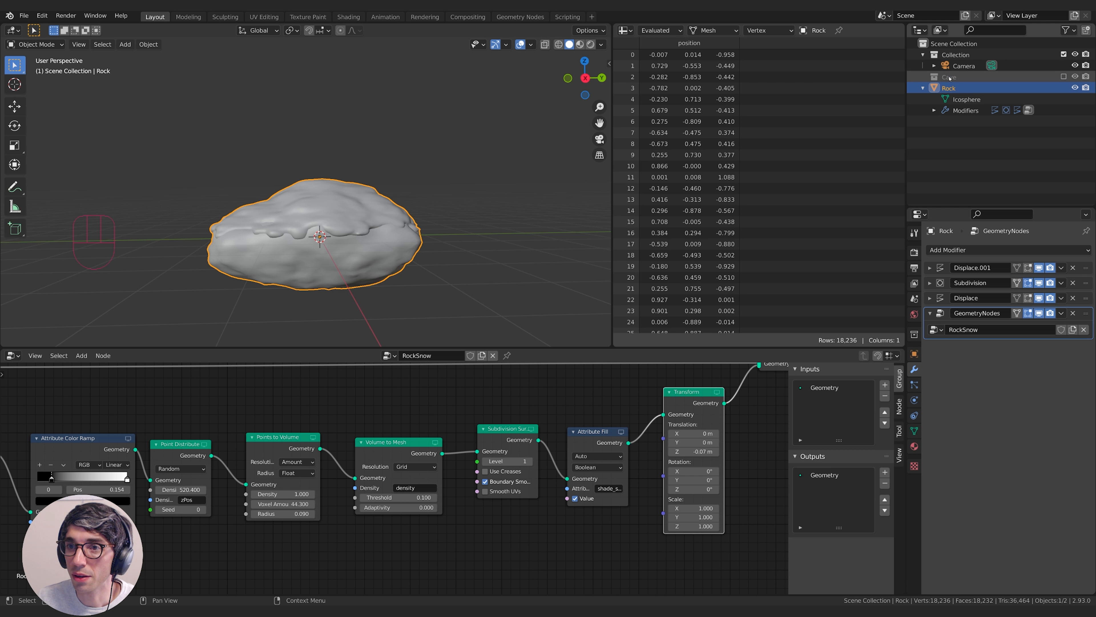
{"action": "left_click", "coordinate": [1063, 77]}
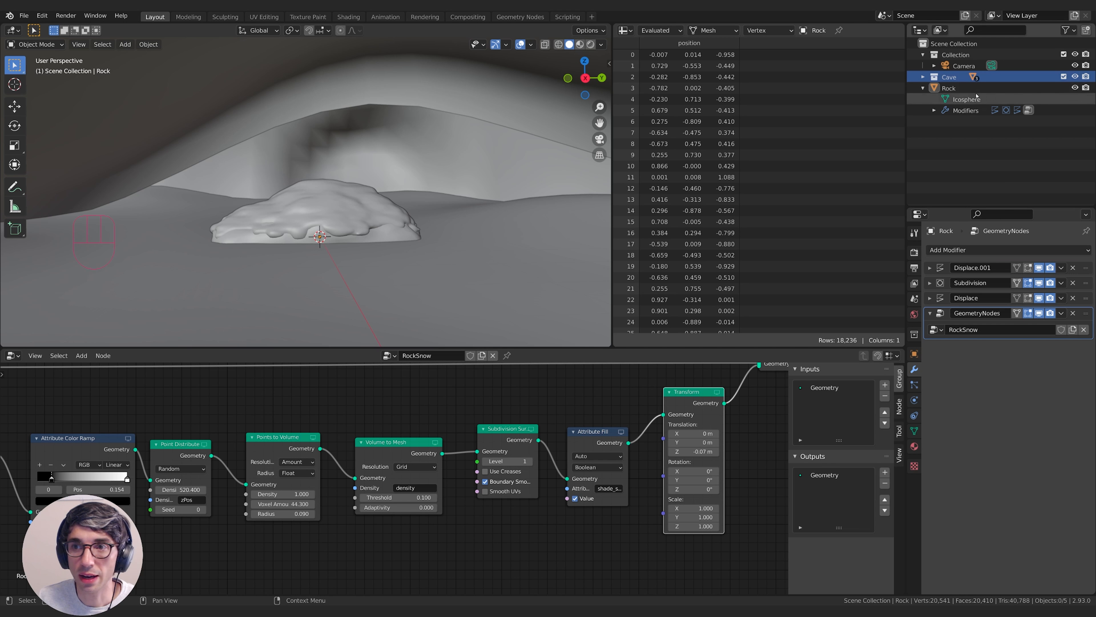
{"action": "left_click", "coordinate": [948, 88]}
{"action": "key", "text": "KP_0"}
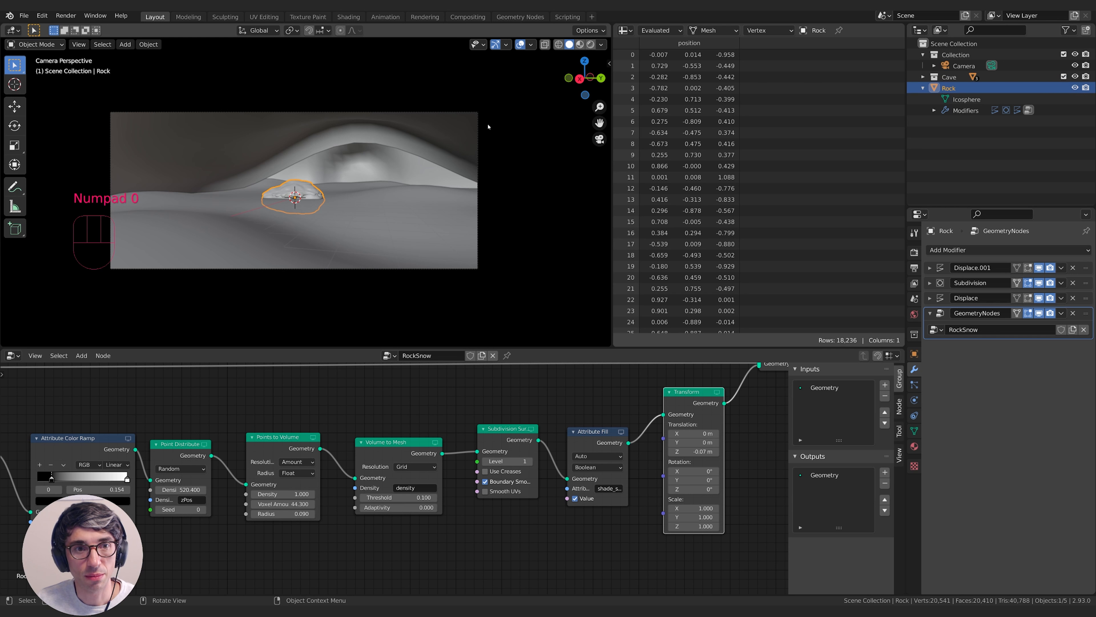
Move the rock horizontally by about 3.85 m in X and 5.54 m in Y, then rotate it about Z and tilt it by -14.2° in the camera view.
{"action": "key", "text": "g"}
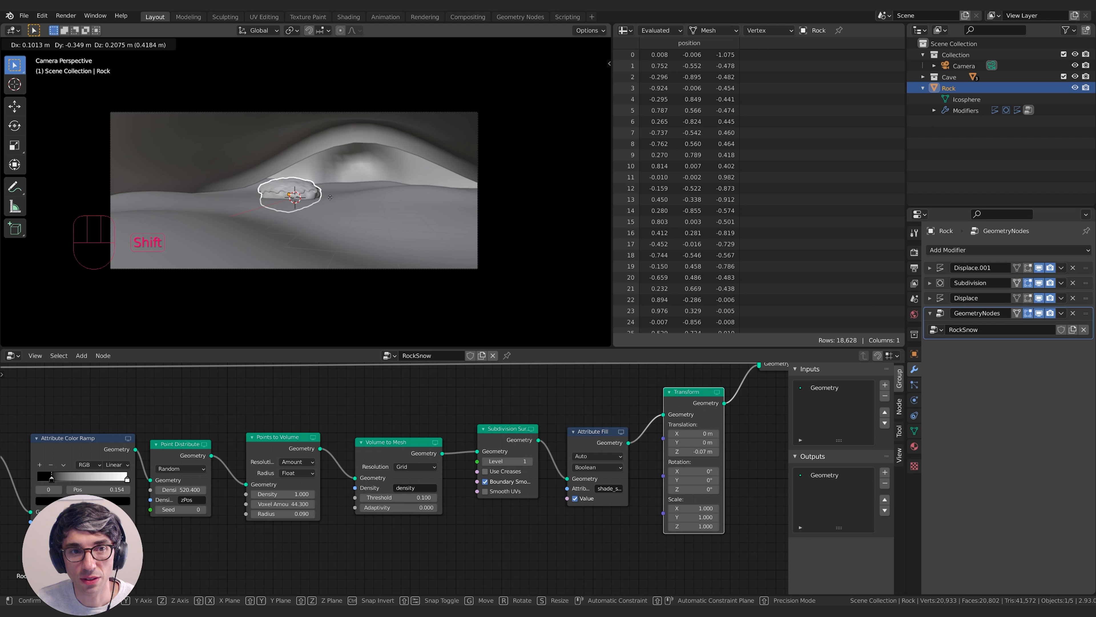
{"action": "key", "text": "shift+z"}
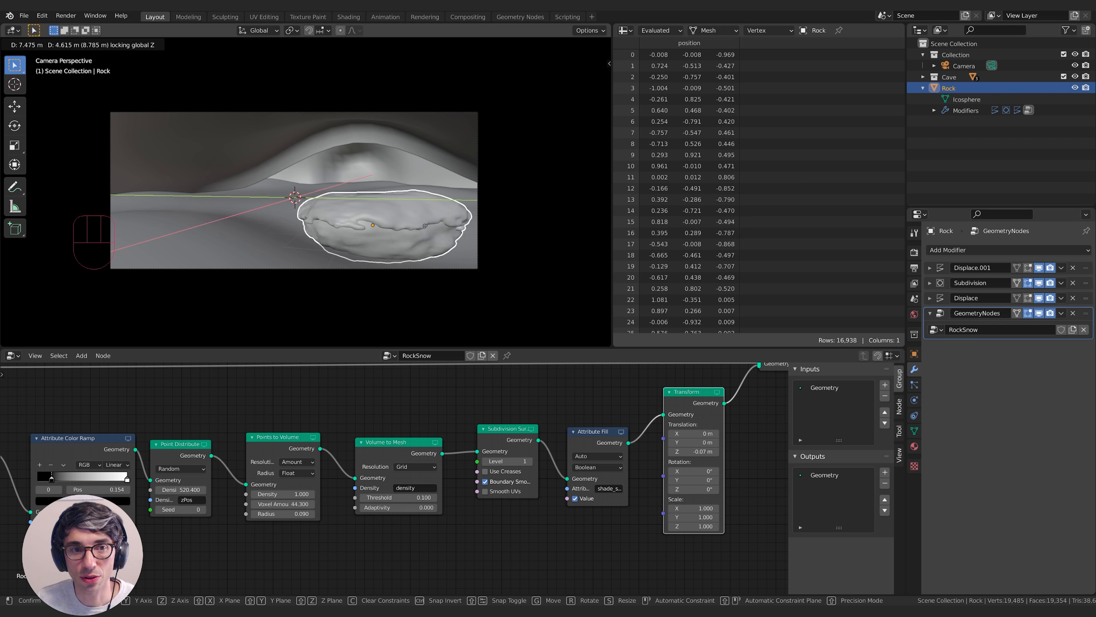
{"action": "left_click", "coordinate": [447, 225]}
{"action": "key", "text": "r"}
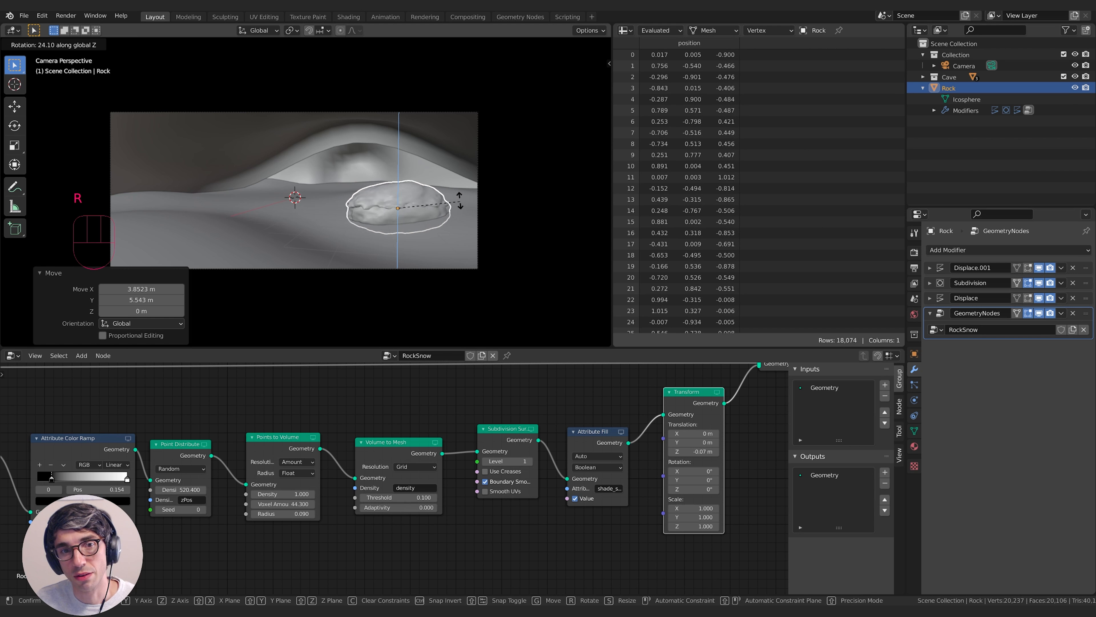
{"action": "left_click", "coordinate": [458, 209]}
{"action": "key", "text": "r"}
{"action": "left_click", "coordinate": [459, 193]}
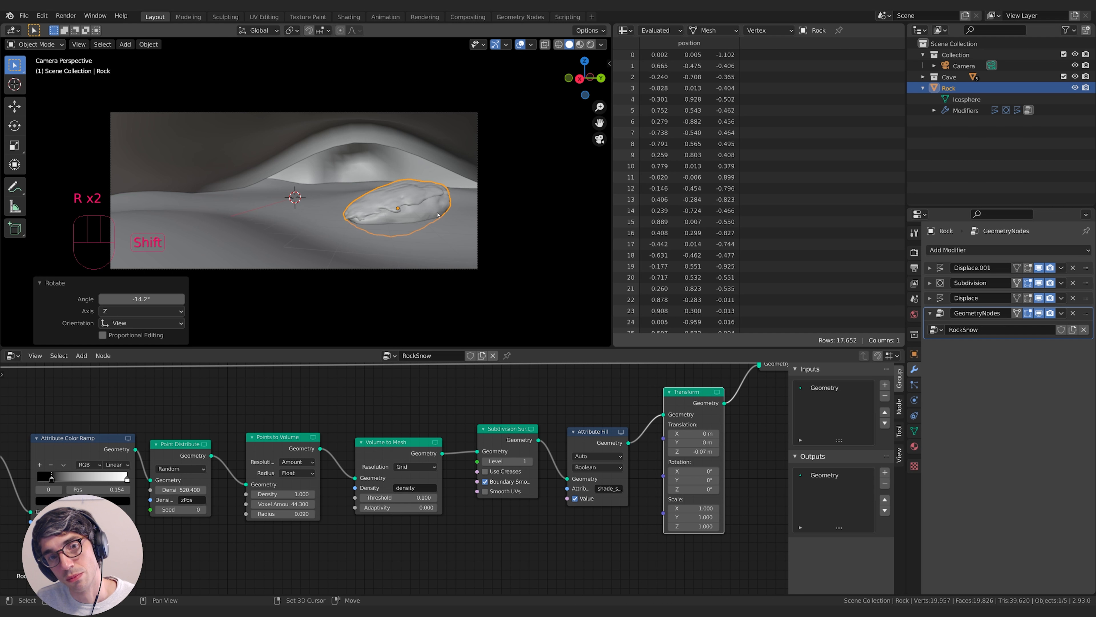
Shift the rock towards the edge of the camera frame and scale it up by a factor of 1.56.
{"action": "key", "text": "g"}
{"action": "left_click", "coordinate": [461, 210]}
{"action": "key", "text": "s"}
{"action": "left_click", "coordinate": [476, 212]}
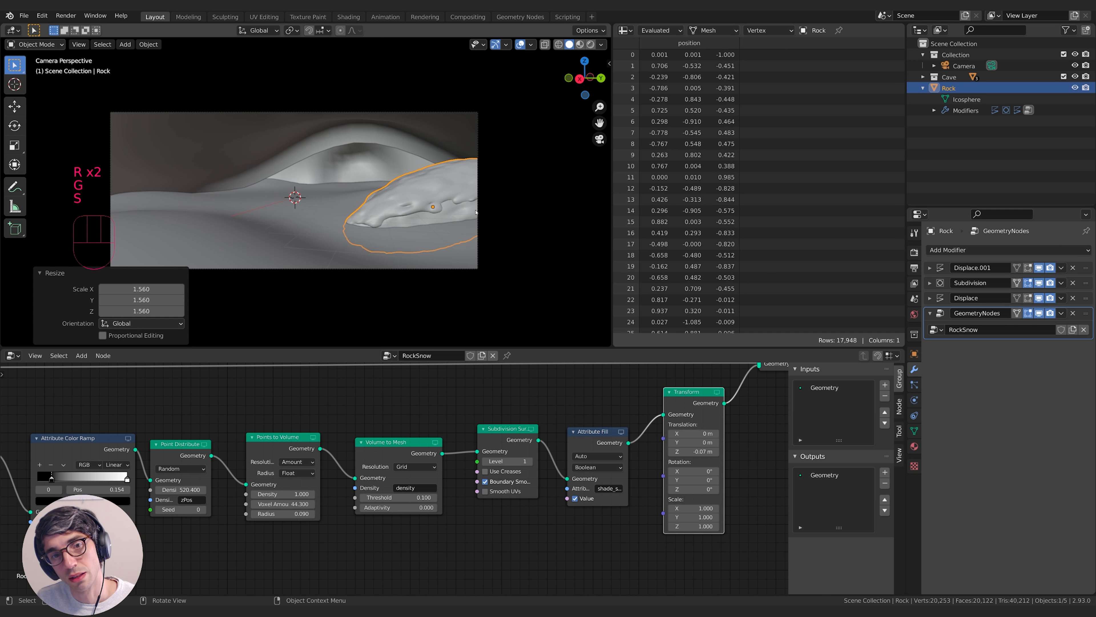
Duplicate the rock and place the copy lower, in front of the original.
{"action": "key", "text": "shift+d"}
{"action": "key", "text": "z"}
{"action": "left_click", "coordinate": [449, 223]}
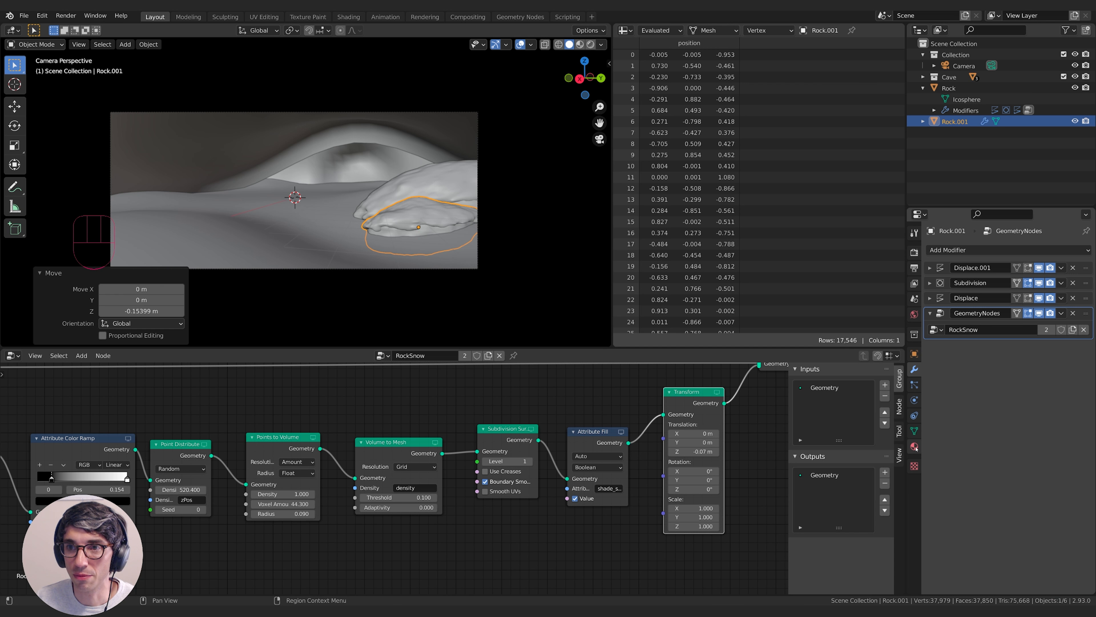
Create a new material named Rock on the duplicated rock.
{"action": "left_click", "coordinate": [956, 122]}
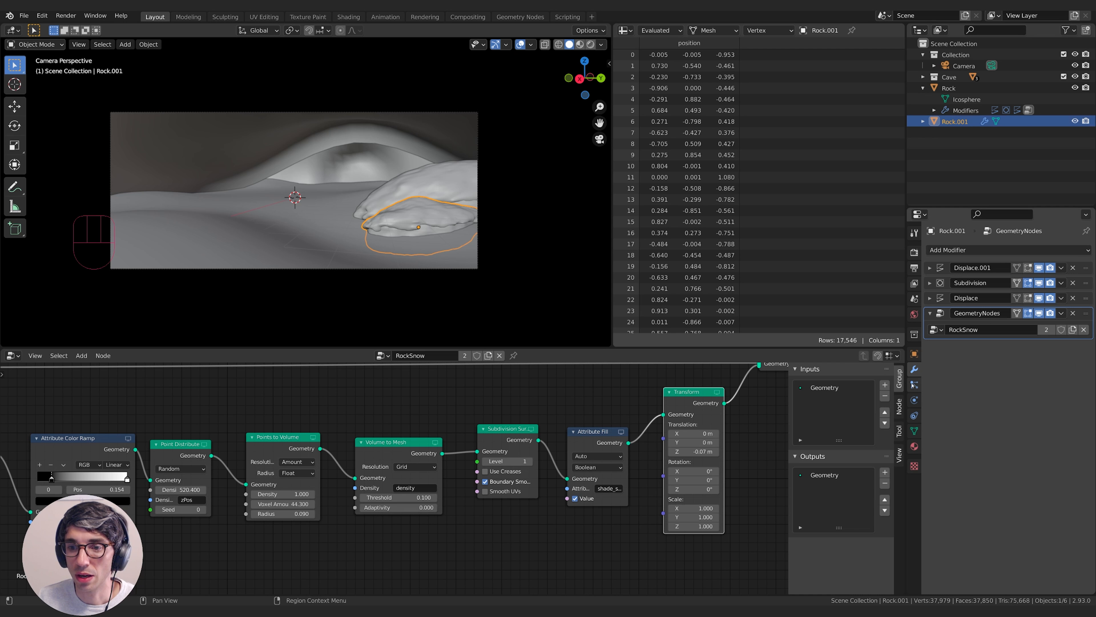
{"action": "left_click", "coordinate": [914, 446]}
{"action": "left_click", "coordinate": [982, 296]}
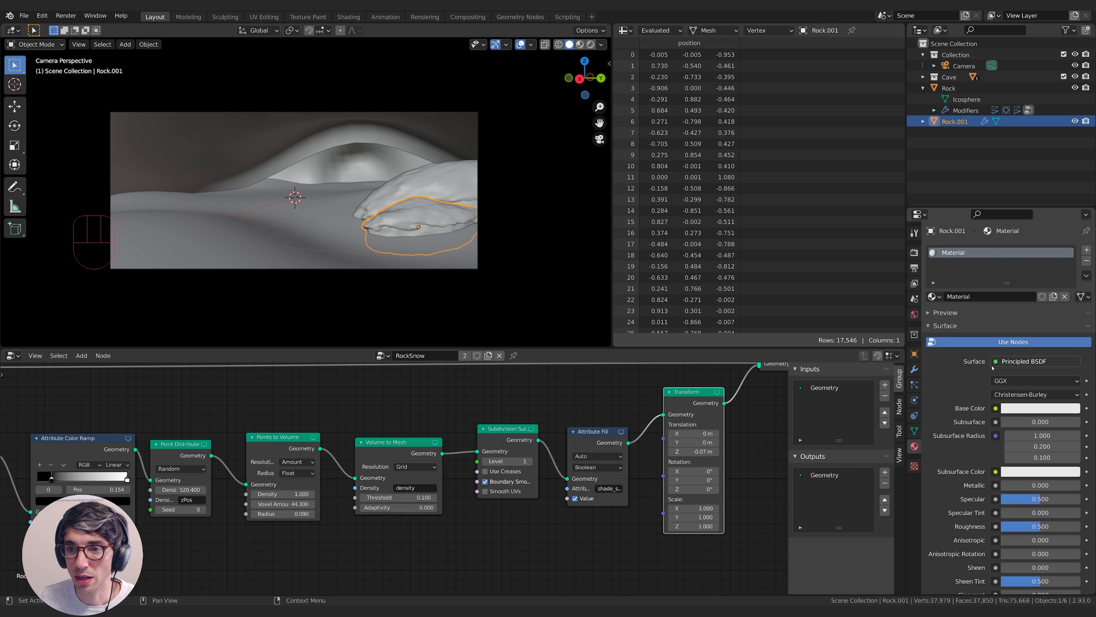
{"action": "left_click", "coordinate": [982, 296]}
{"action": "type", "text": "R"}
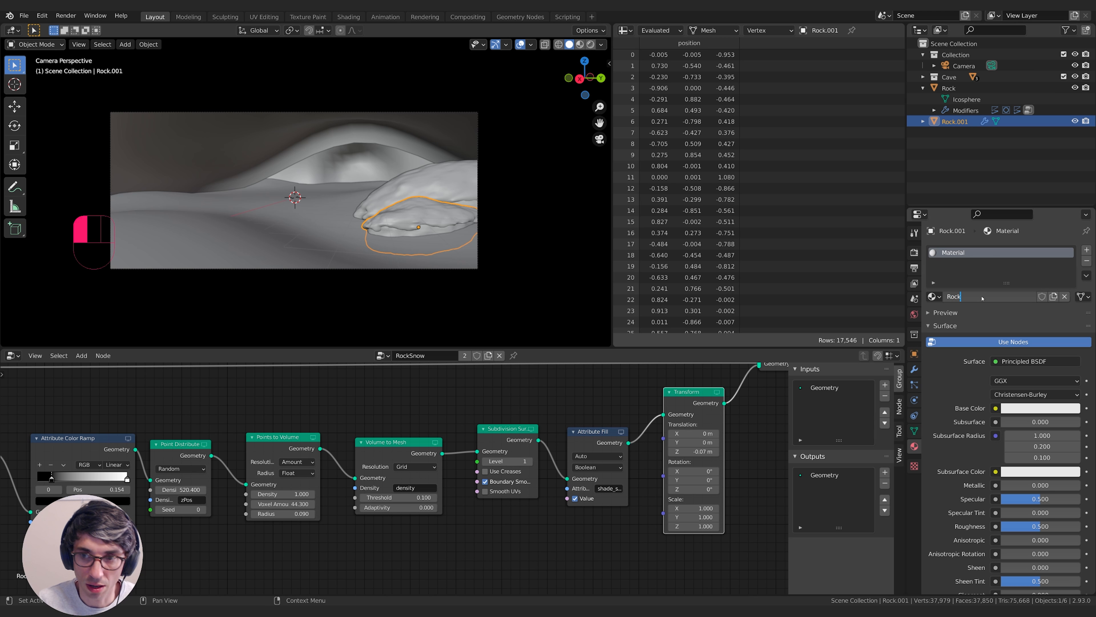
{"action": "type", "text": "ock"}
{"action": "key", "text": "Return"}
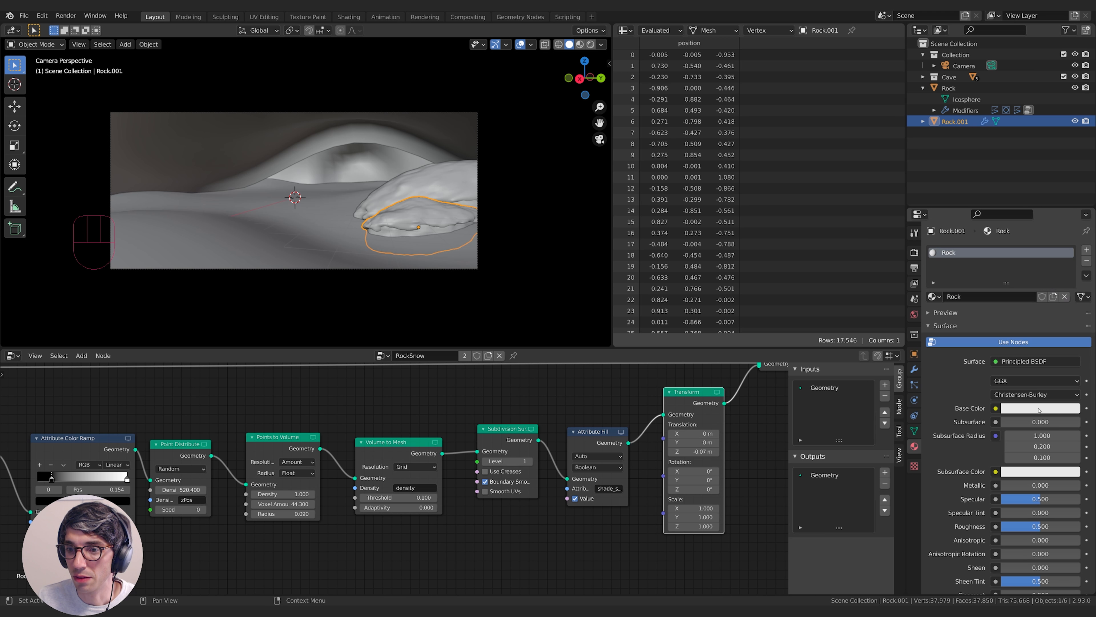
Set the Rock material's base color to a muted medium blue.
{"action": "left_click", "coordinate": [1028, 408]}
{"action": "left_click_drag", "start_coordinate": [1072, 252], "coordinate": [1071, 282]}
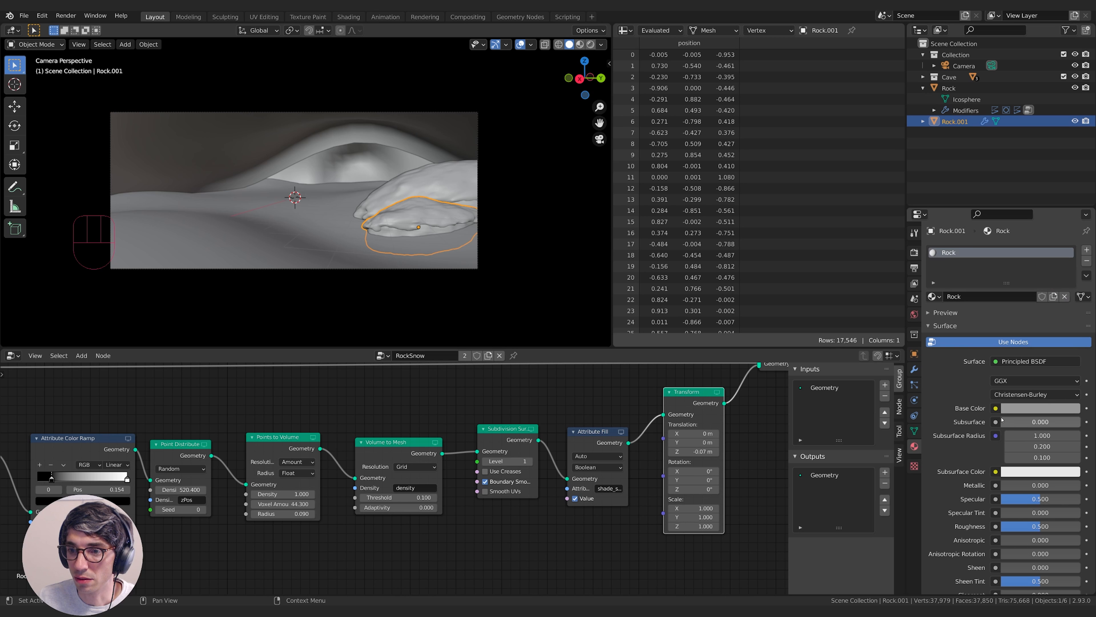
{"action": "left_click", "coordinate": [1036, 408]}
{"action": "left_click", "coordinate": [1047, 292]}
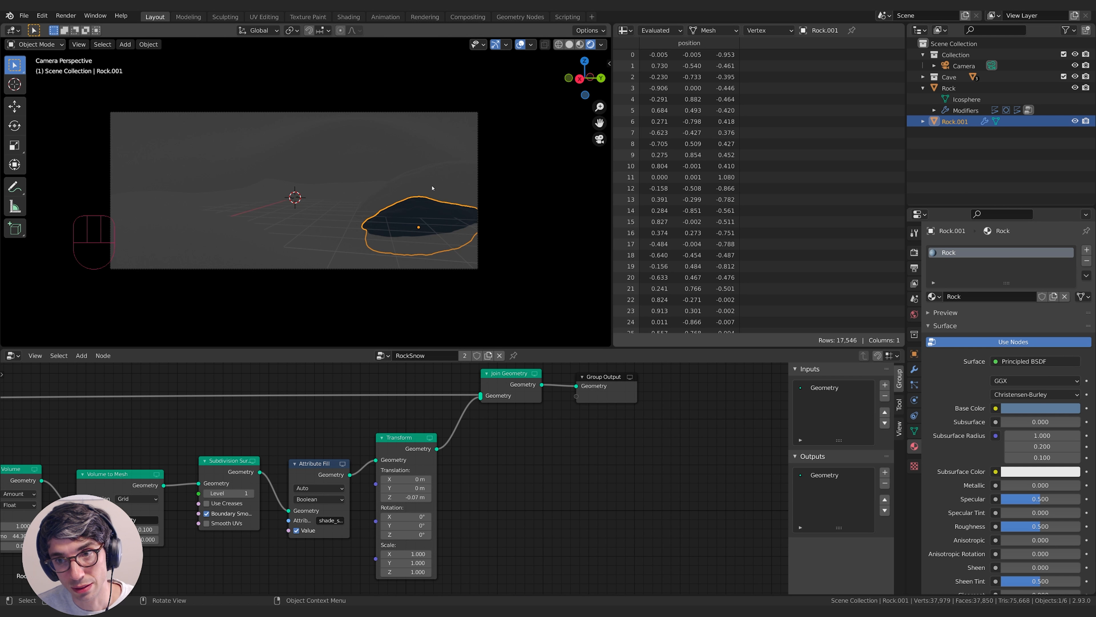
Add a second material slot to the duplicated rock with a new material named Snow.
{"action": "left_click", "coordinate": [1086, 249]}
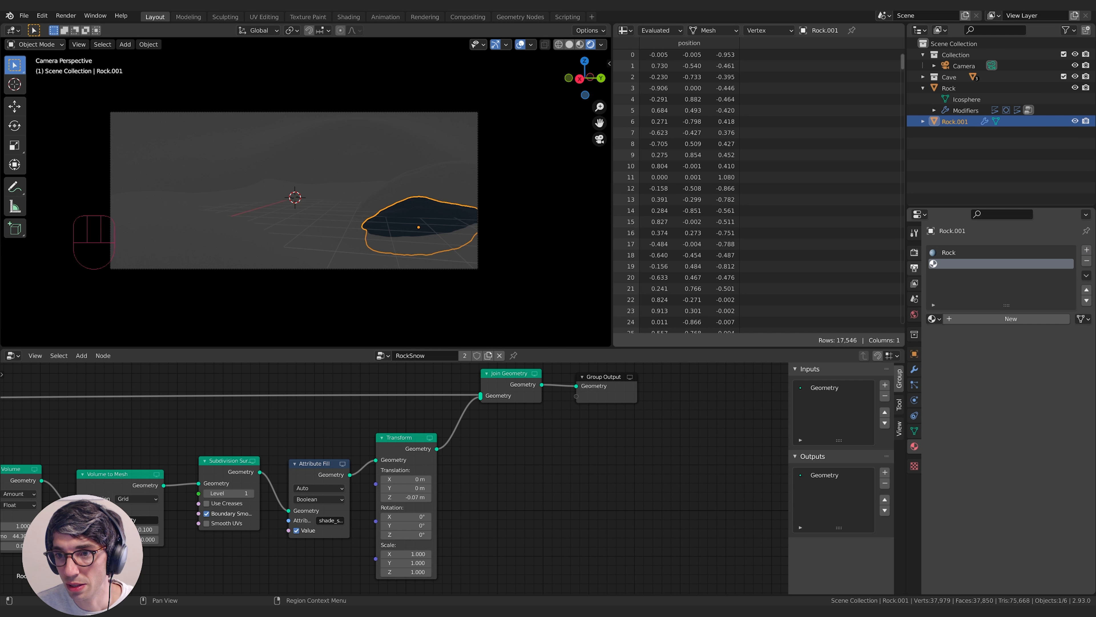
{"action": "left_click", "coordinate": [987, 319]}
{"action": "double_click", "coordinate": [994, 320]}
{"action": "type", "text": "S"}
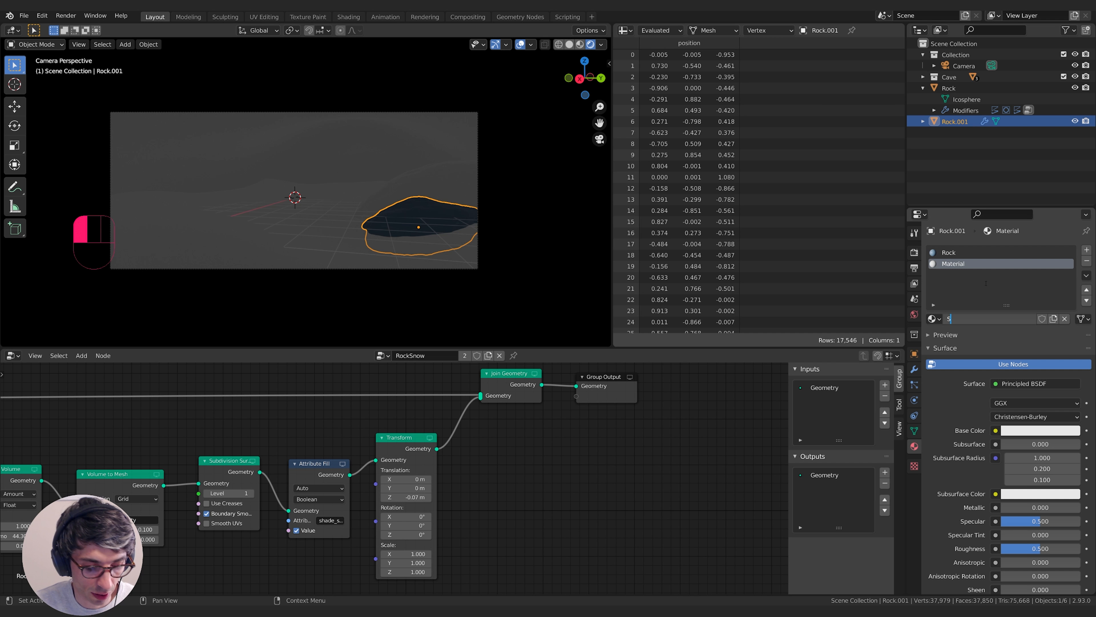
{"action": "type", "text": "now"}
{"action": "key", "text": "Return"}
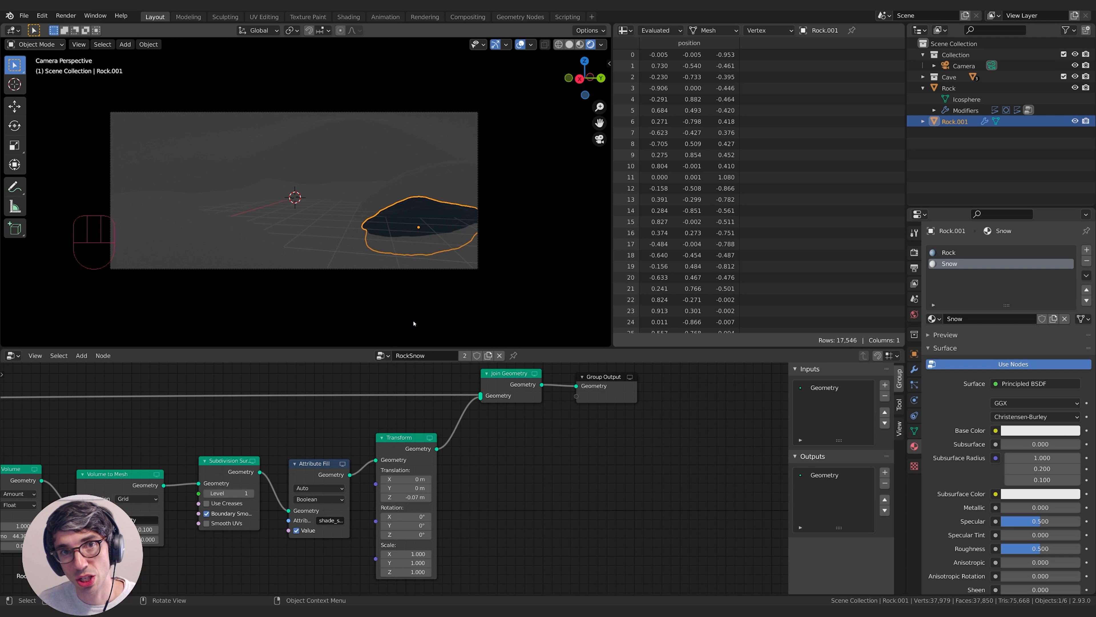
Duplicate the Attribute Fill node, place the copy beside the Transform node and clear its attribute name.
{"action": "scroll", "coordinate": [625, 498], "scroll_direction": "down", "scroll_amount": 3}
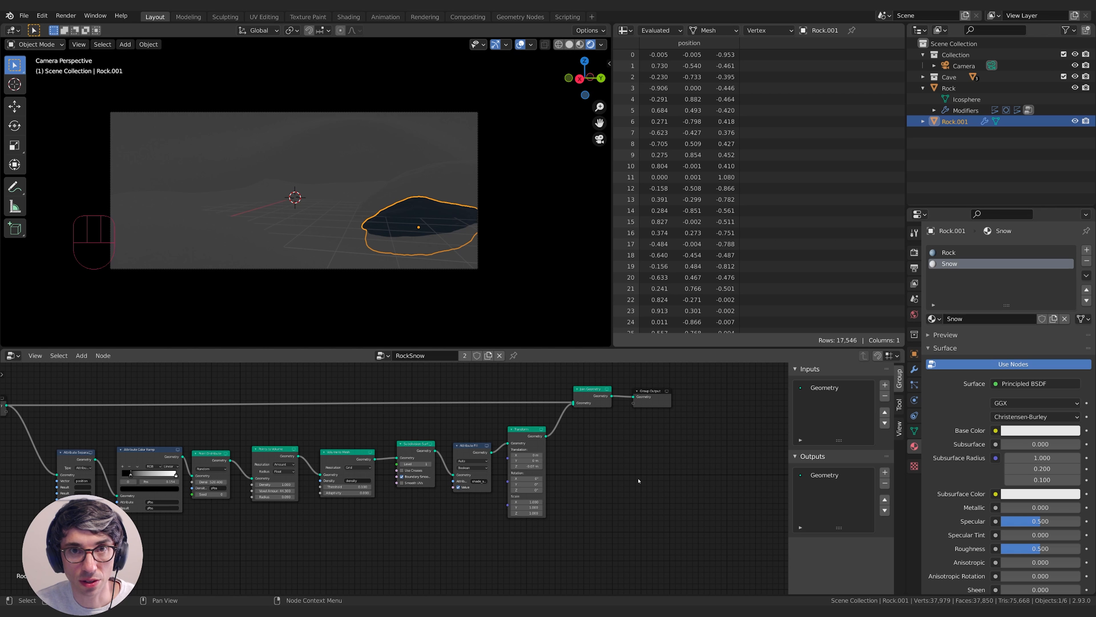
{"action": "scroll", "coordinate": [578, 471], "scroll_direction": "up", "scroll_amount": 3}
{"action": "middle_click_drag", "start_coordinate": [597, 452], "coordinate": [436, 490]}
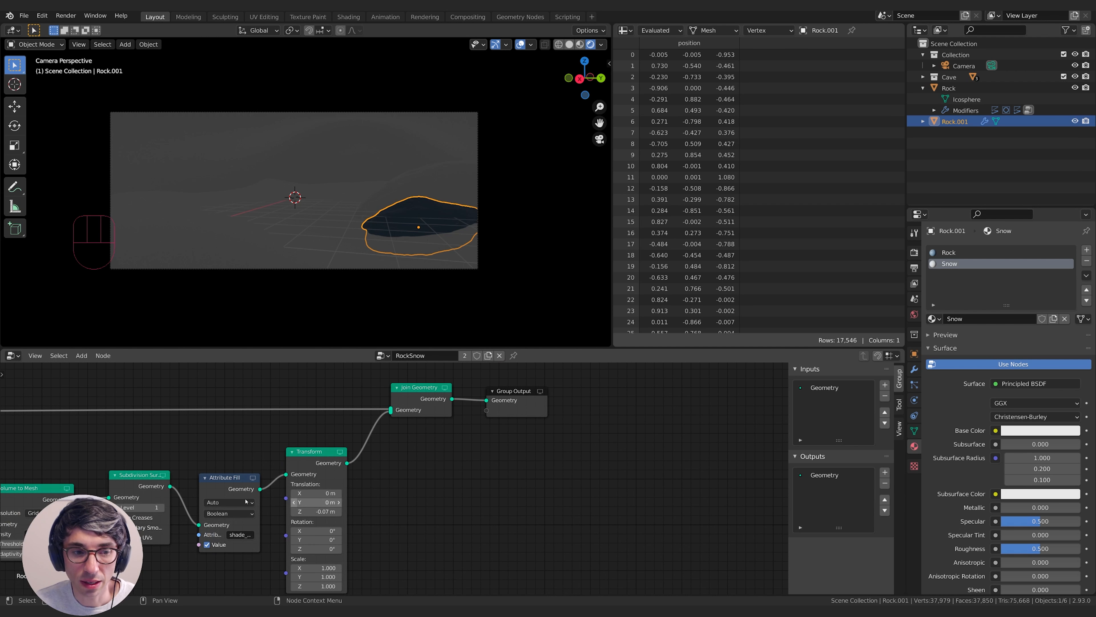
{"action": "left_click", "coordinate": [226, 477]}
{"action": "key", "text": "shift+d"}
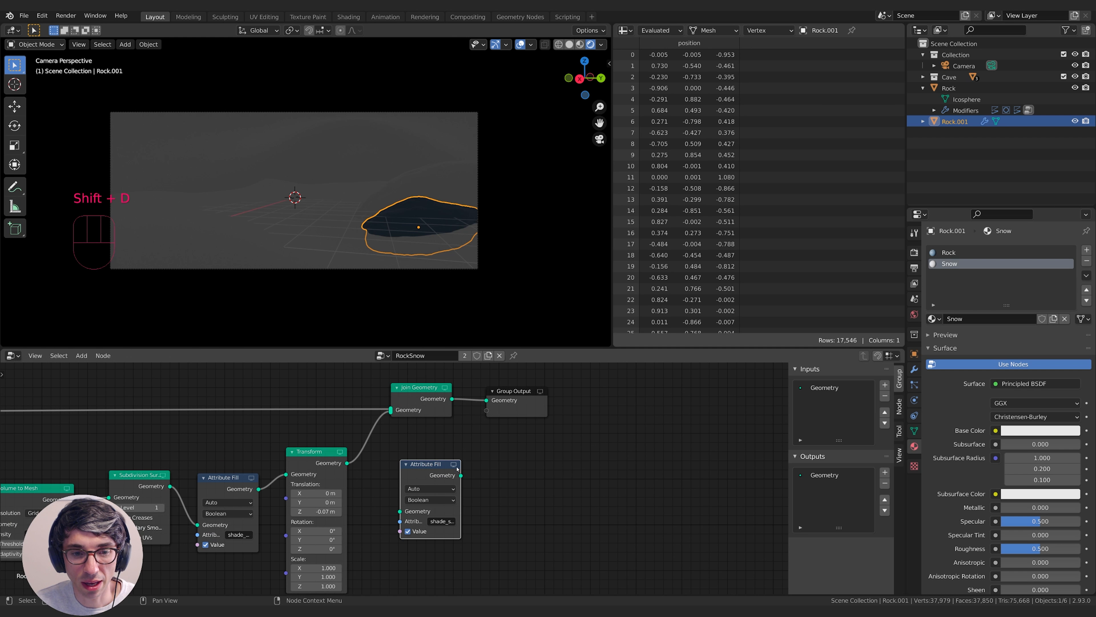
{"action": "left_click", "coordinate": [401, 468]}
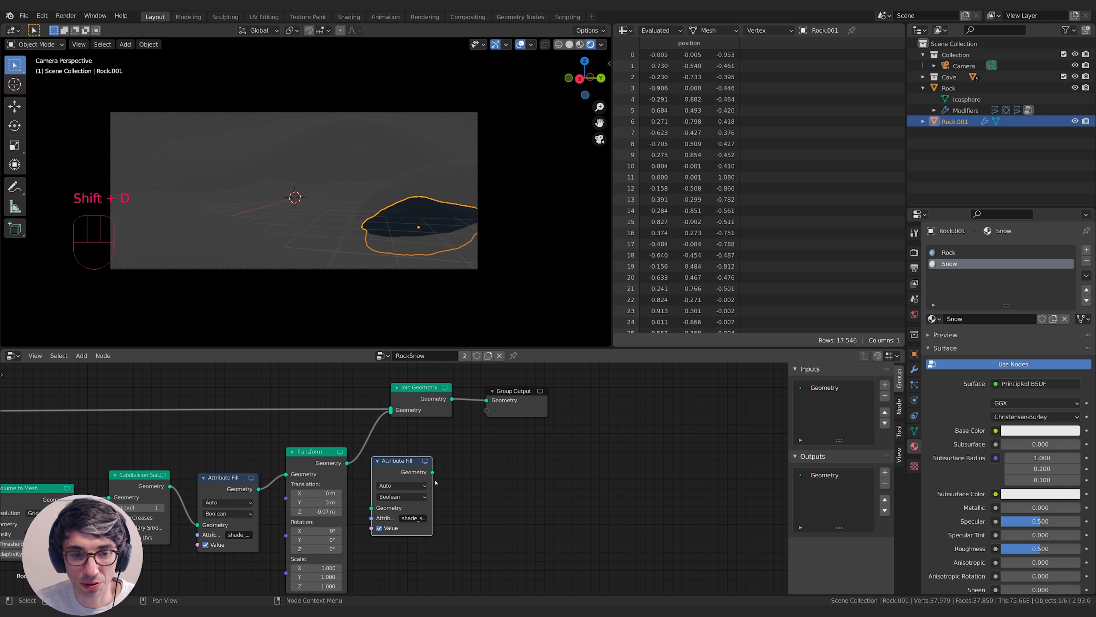
{"action": "left_click", "coordinate": [413, 518]}
{"action": "left_click", "coordinate": [459, 512]}
Connect the duplicated Attribute Fill node between the Transform and Join Geometry nodes.
{"action": "left_click_drag", "start_coordinate": [398, 462], "coordinate": [381, 497]}
{"action": "left_click_drag", "start_coordinate": [347, 463], "coordinate": [376, 493]}
{"action": "left_click_drag", "start_coordinate": [410, 486], "coordinate": [404, 486]}
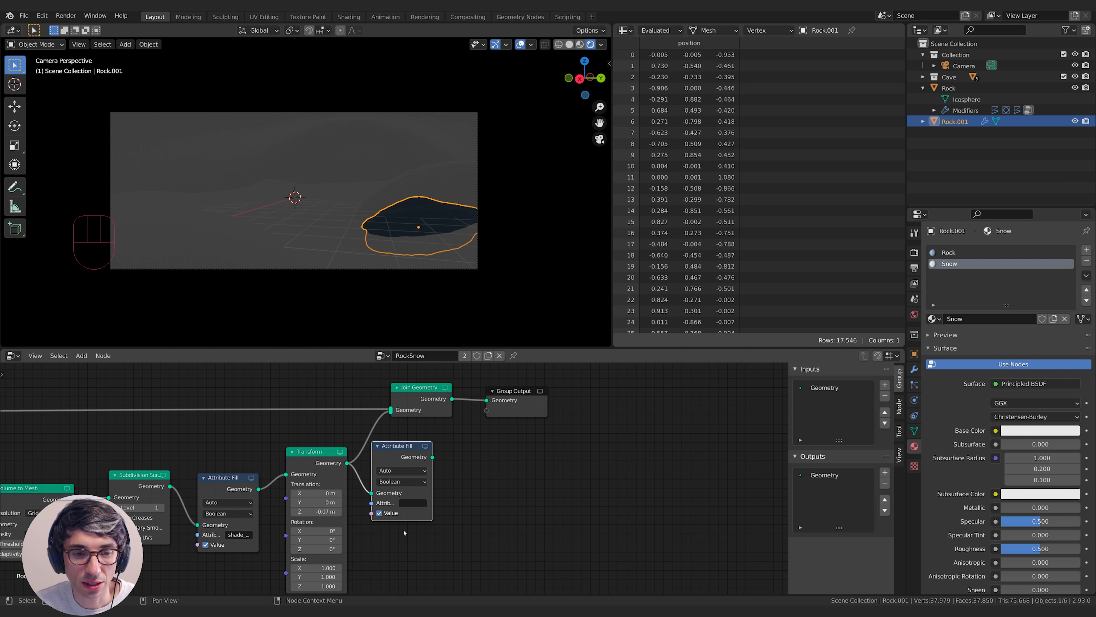
{"action": "left_click", "coordinate": [413, 503]}
{"action": "left_click", "coordinate": [417, 503]}
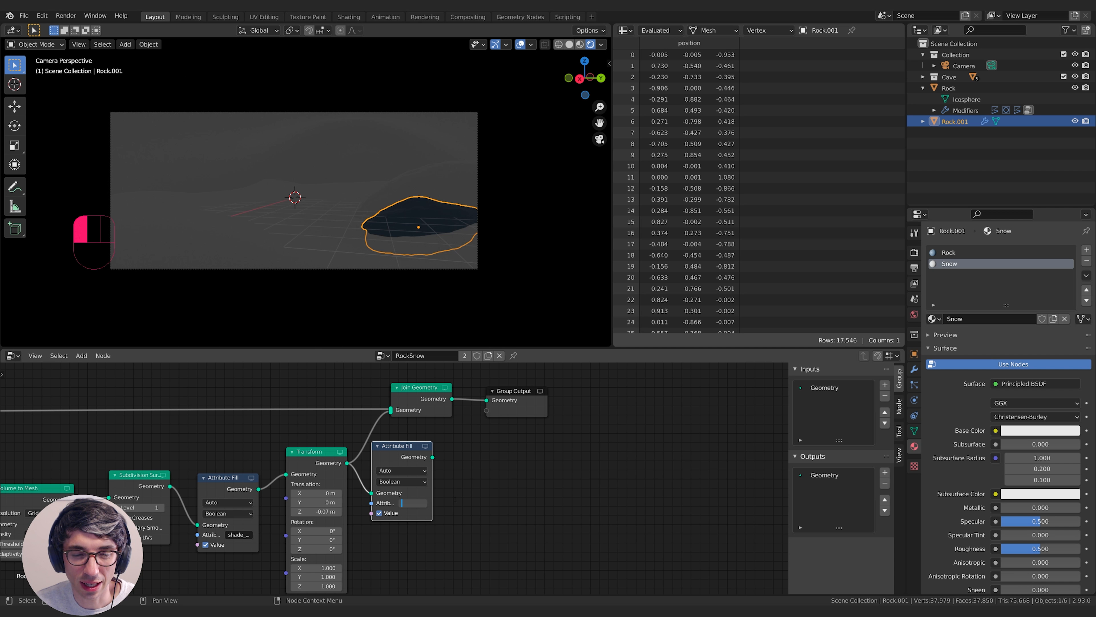
{"action": "left_click_drag", "start_coordinate": [432, 456], "coordinate": [397, 451]}
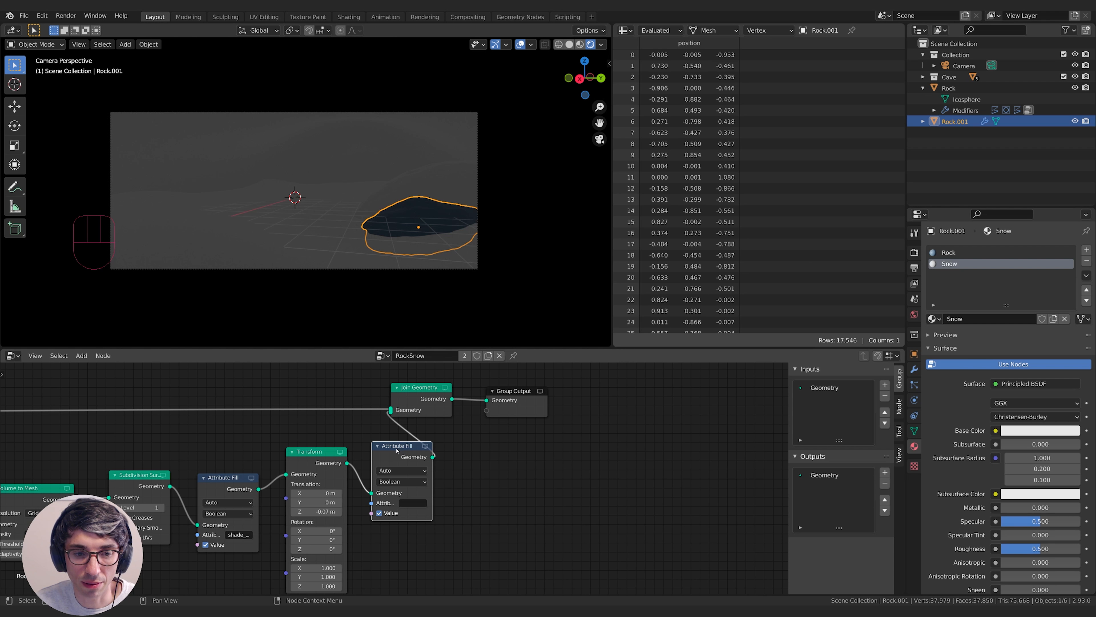
Set the duplicated Attribute Fill node's attribute to material_index.
{"action": "left_click", "coordinate": [410, 502]}
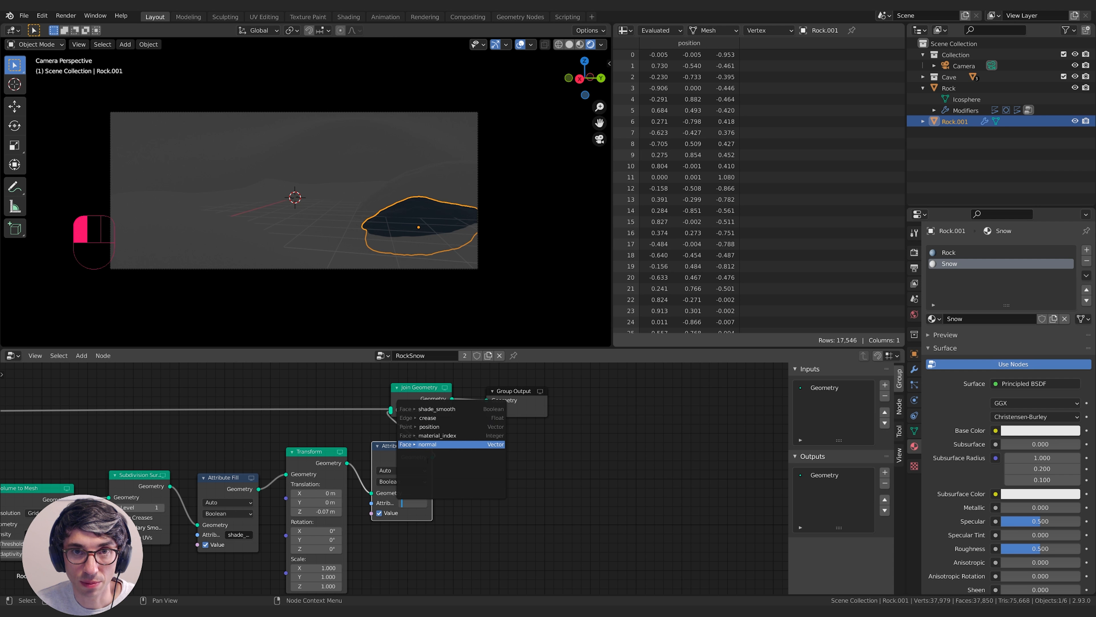
{"action": "left_click", "coordinate": [451, 436]}
{"action": "middle_click_drag", "start_coordinate": [451, 436], "coordinate": [462, 427]}
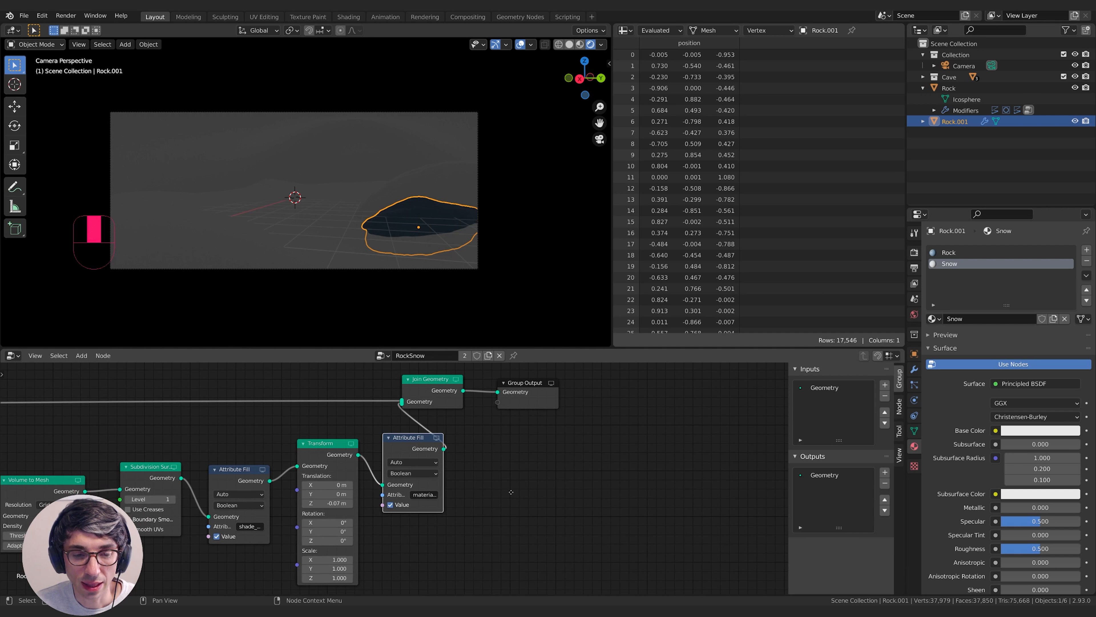
Set the material_index Attribute Fill node's data type to Integer and its value to 1, matching the Snow material slot.
{"action": "left_click", "coordinate": [410, 481]}
{"action": "left_click", "coordinate": [406, 490]}
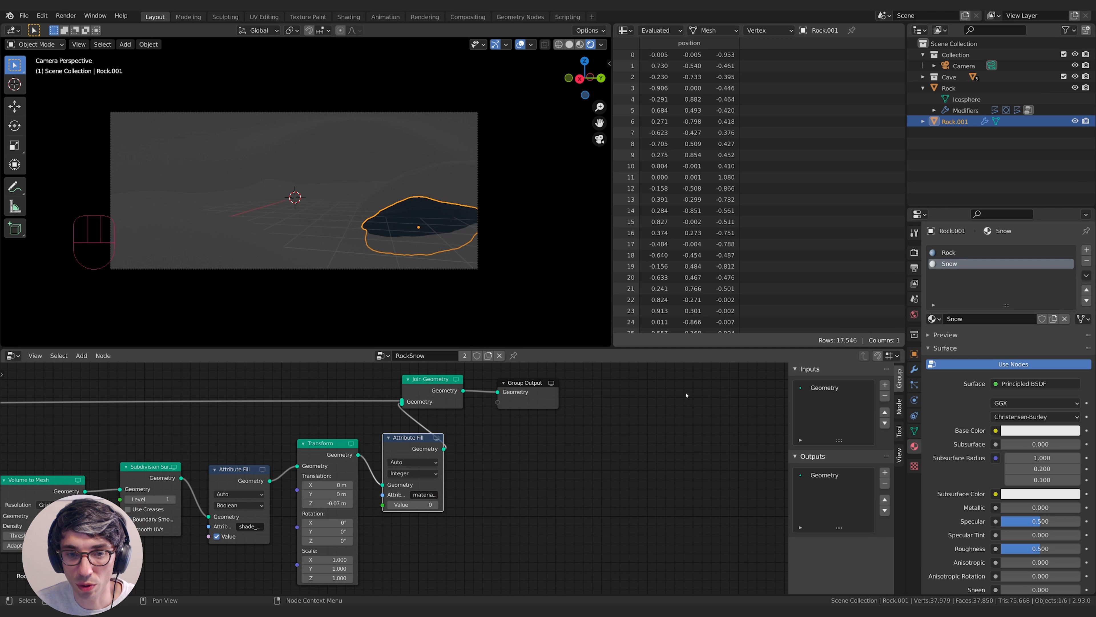
{"action": "left_click", "coordinate": [975, 253]}
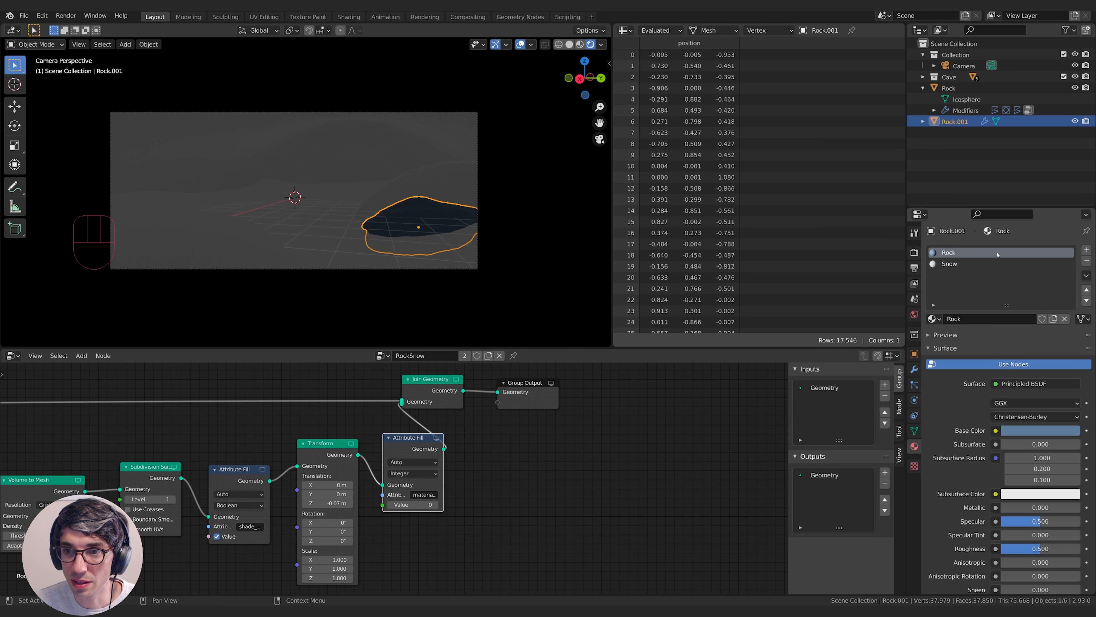
{"action": "left_click", "coordinate": [940, 264]}
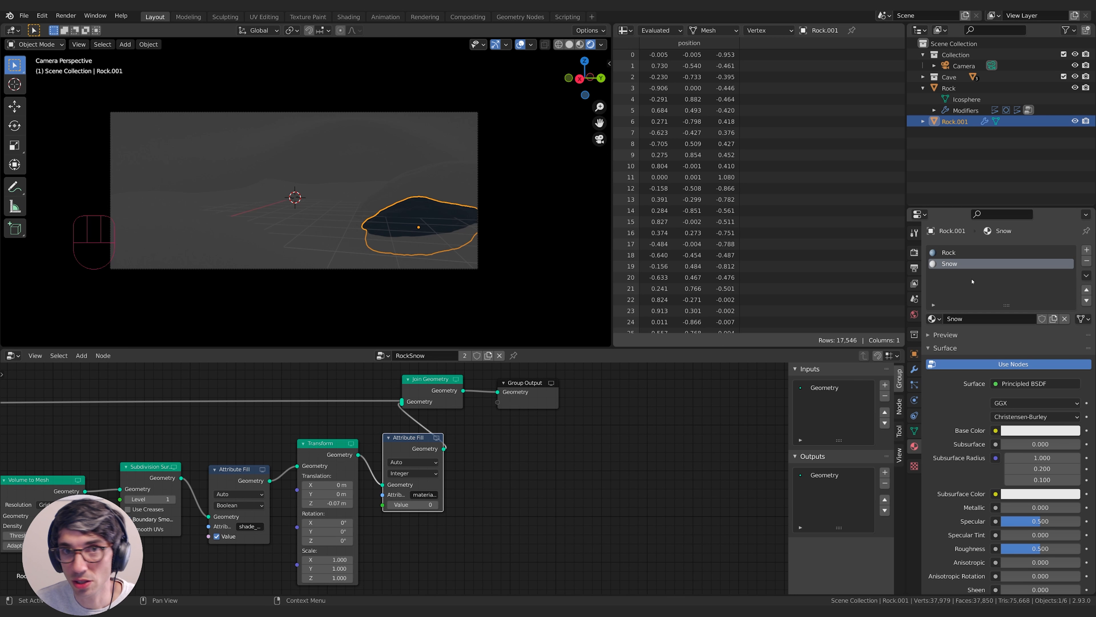
{"action": "left_click", "coordinate": [435, 504]}
{"action": "middle_click_drag", "start_coordinate": [518, 461], "coordinate": [541, 481]}
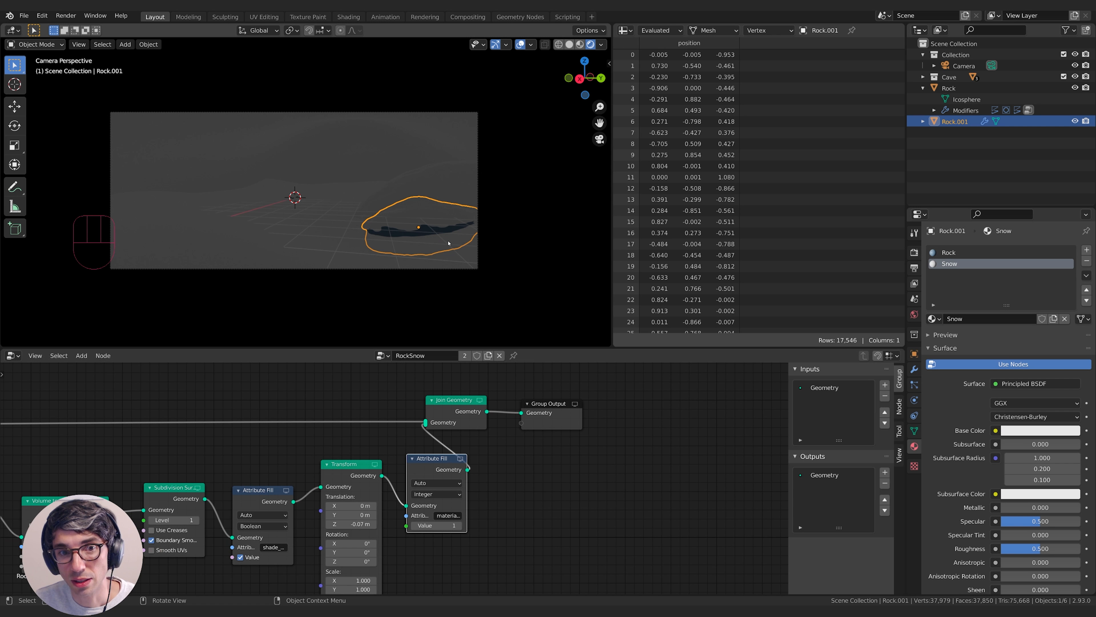
Delete the original large rock that encloses the snow-covered rock.
{"action": "scroll", "coordinate": [429, 219], "scroll_direction": "up", "scroll_amount": 2}
{"action": "scroll", "coordinate": [431, 229], "scroll_direction": "down", "scroll_amount": 2}
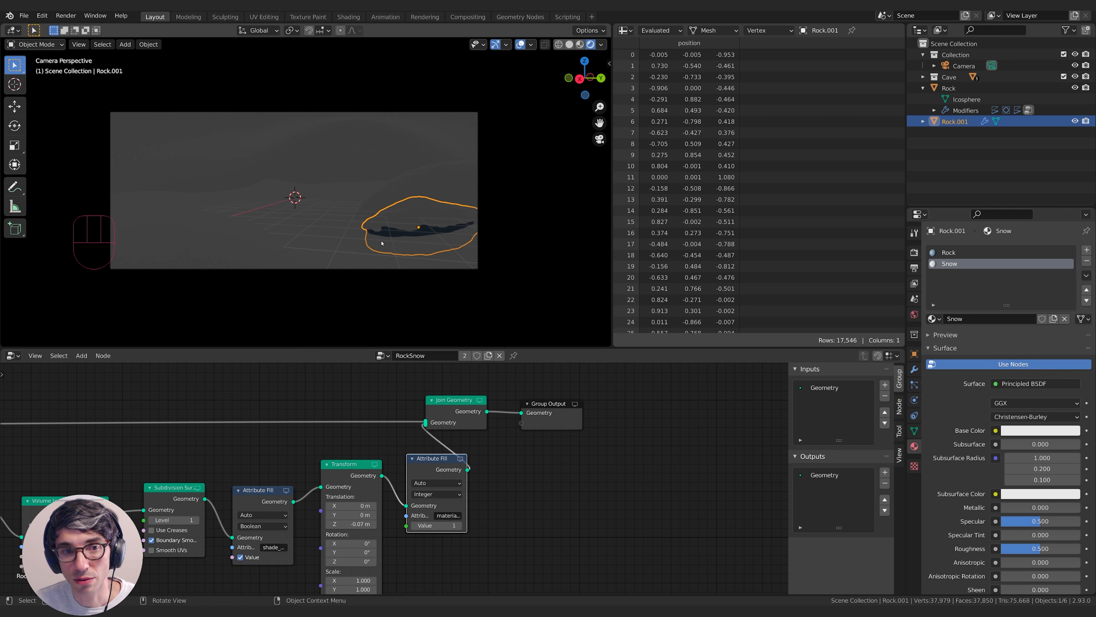
{"action": "left_click", "coordinate": [465, 181]}
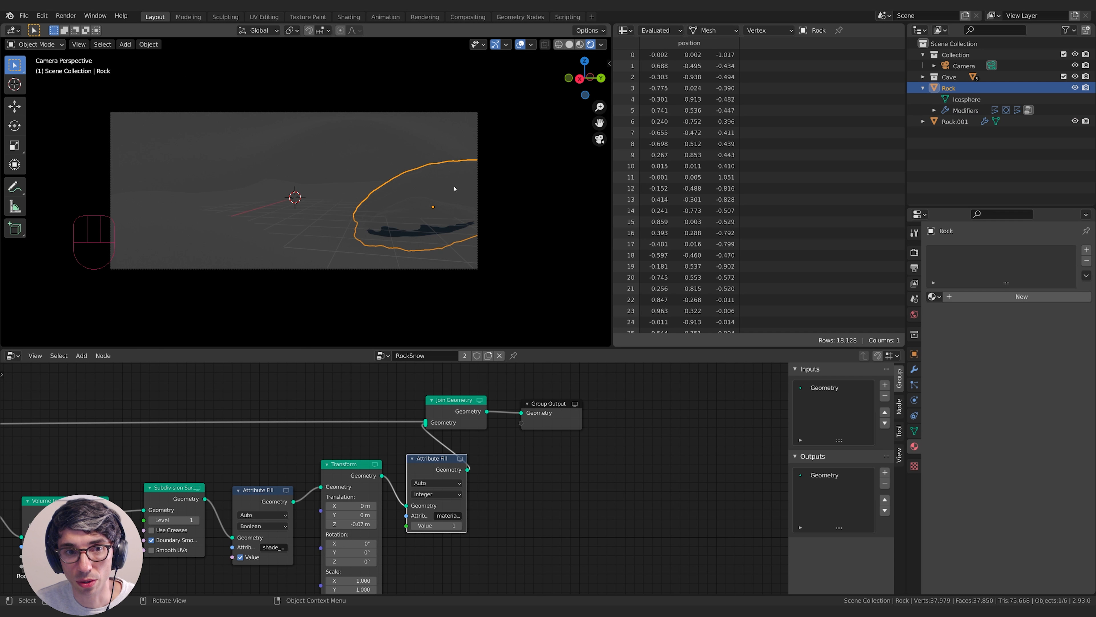
{"action": "key", "text": "x"}
Duplicate the remaining snow-covered rock and scale the copy up by about 1.89.
{"action": "key", "text": "shift+d"}
{"action": "key", "text": "s"}
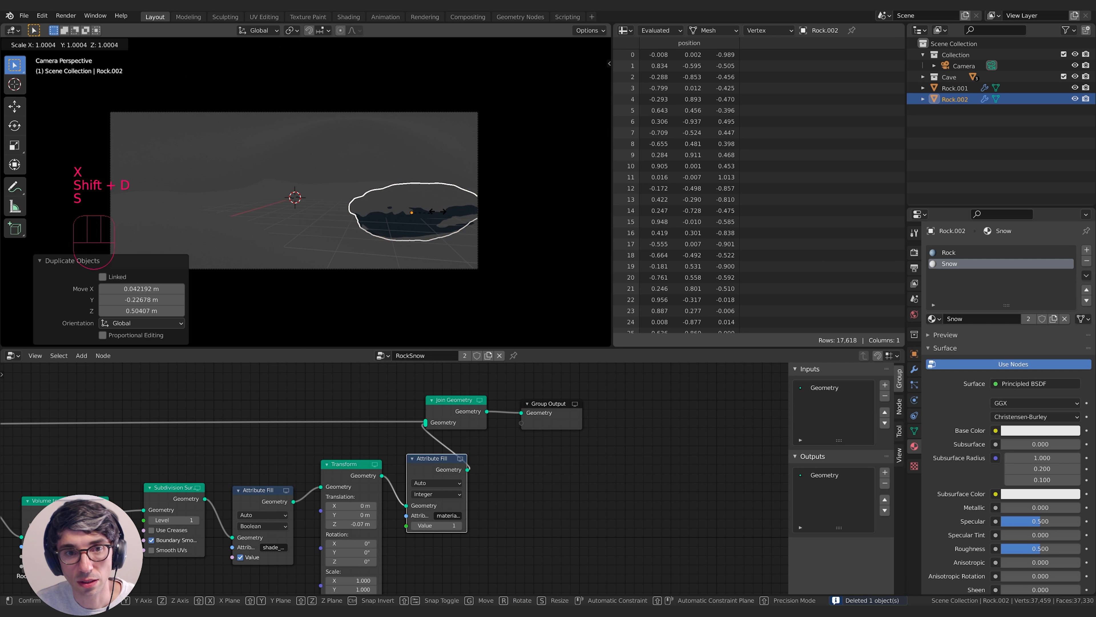
{"action": "left_click", "coordinate": [458, 209]}
Move the enlarged rock copy horizontally farther back in the cave and lower it about 0.31 m.
{"action": "key", "text": "g"}
{"action": "key", "text": "shift+z"}
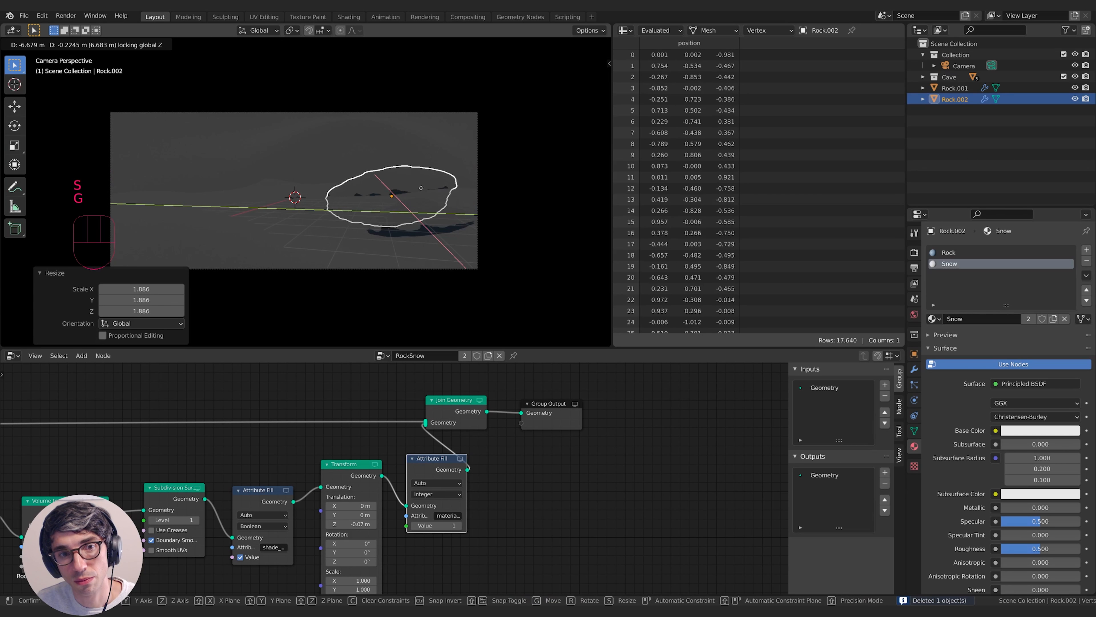
{"action": "left_click", "coordinate": [421, 186]}
{"action": "key", "text": "g"}
{"action": "key", "text": "z"}
{"action": "left_click", "coordinate": [429, 193]}
{"action": "key", "text": "g"}
{"action": "key", "text": "z"}
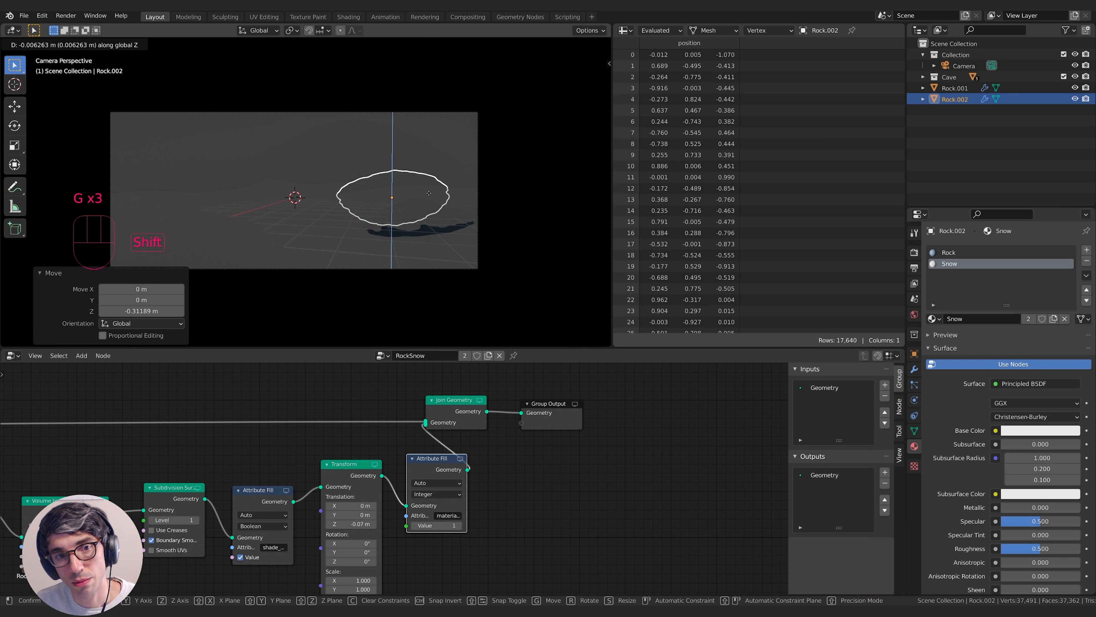
{"action": "right_click", "coordinate": [429, 193]}
{"action": "key", "text": "g"}
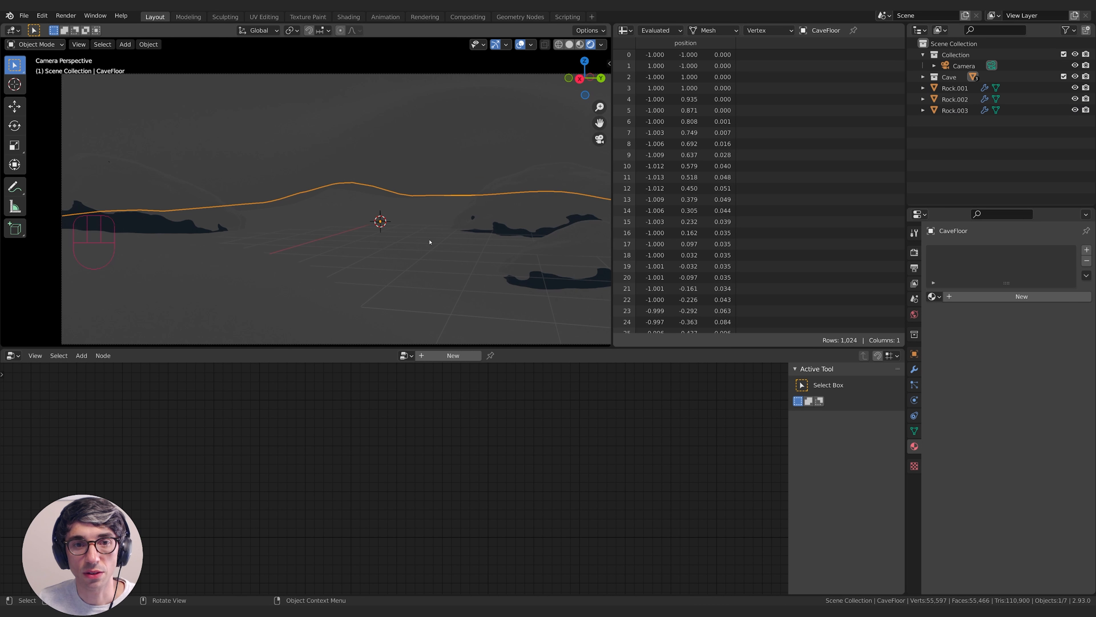
Widen the 3D viewport over the spreadsheet area, deselect the cave floor and hide the viewport overlays.
{"action": "left_click_drag", "start_coordinate": [604, 344], "coordinate": [675, 347]}
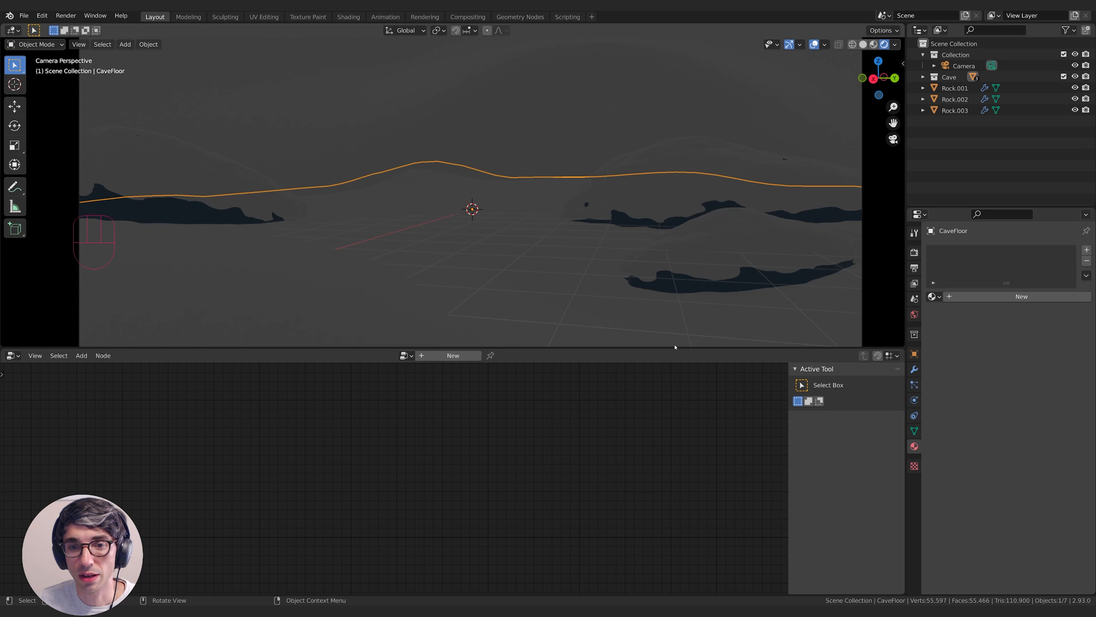
{"action": "scroll", "coordinate": [548, 237], "scroll_direction": "down", "scroll_amount": 1}
{"action": "left_click", "coordinate": [697, 248], "text": "shift"}
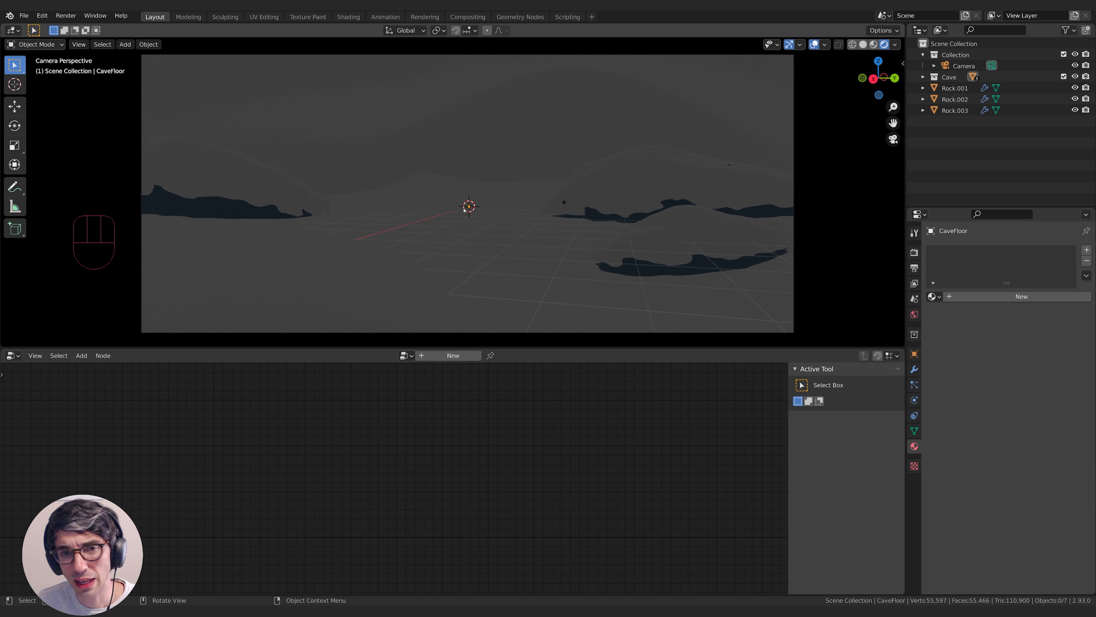
{"action": "left_click", "coordinate": [814, 45]}
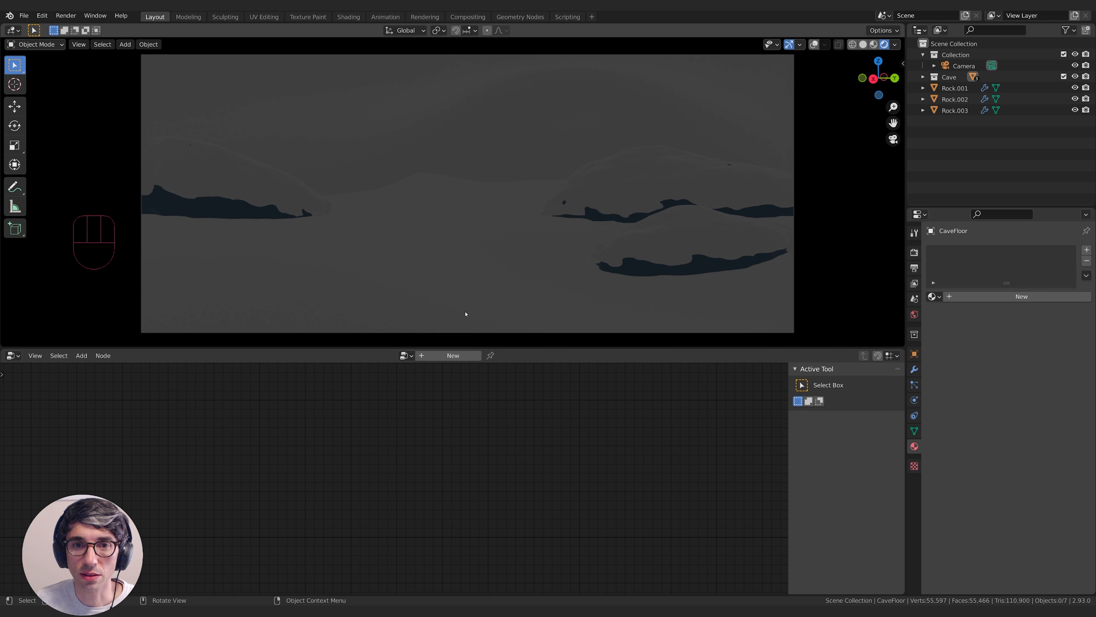
Add a Sun light to the scene and rotate it about -79.5° around the camera view axis.
{"action": "key", "text": "shift+a"}
{"action": "mouse_move", "coordinate": [521, 318]}
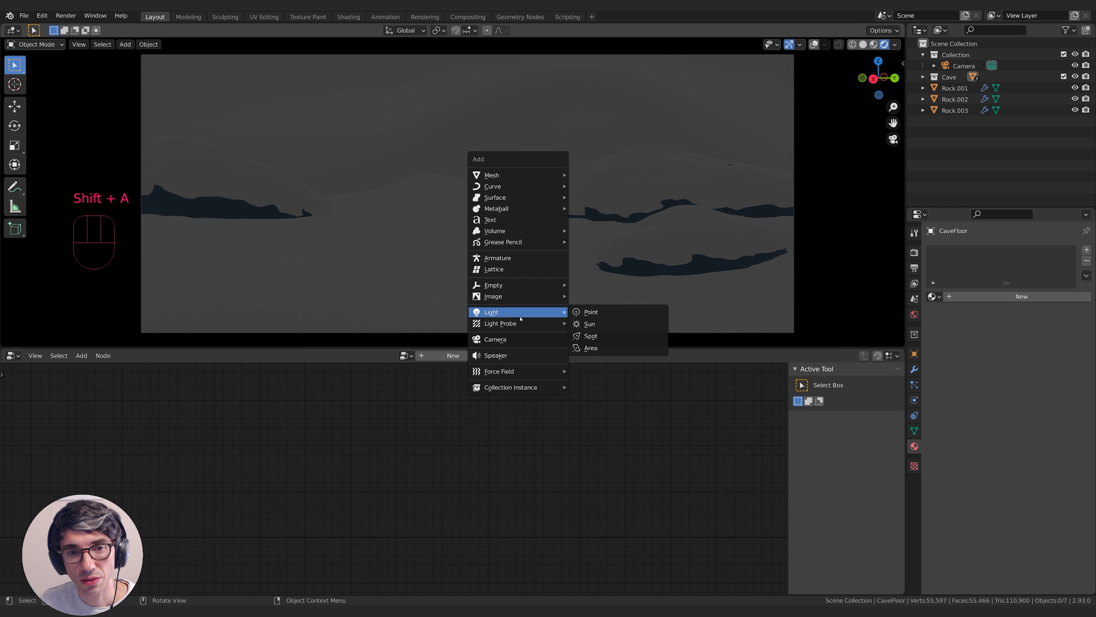
{"action": "left_click", "coordinate": [590, 324]}
{"action": "key", "text": "r"}
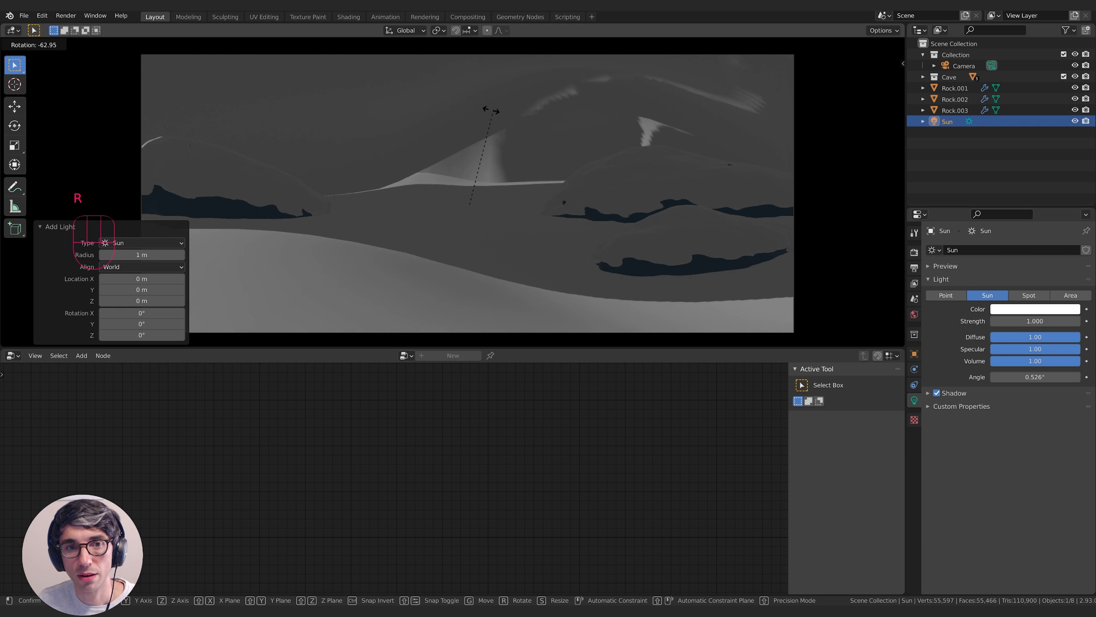
{"action": "left_click", "coordinate": [466, 121]}
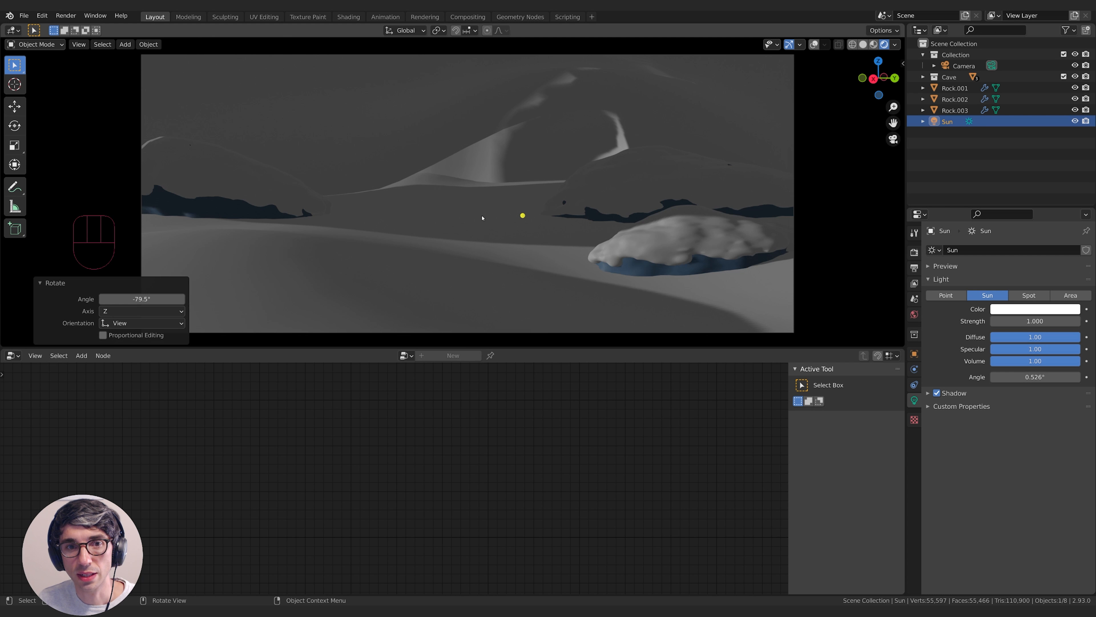
Rotate the Sun light about -5.25° around the global Z axis from the camera view.
{"action": "middle_click_drag", "start_coordinate": [436, 182], "coordinate": [573, 97]}
{"action": "key", "text": "KP_0"}
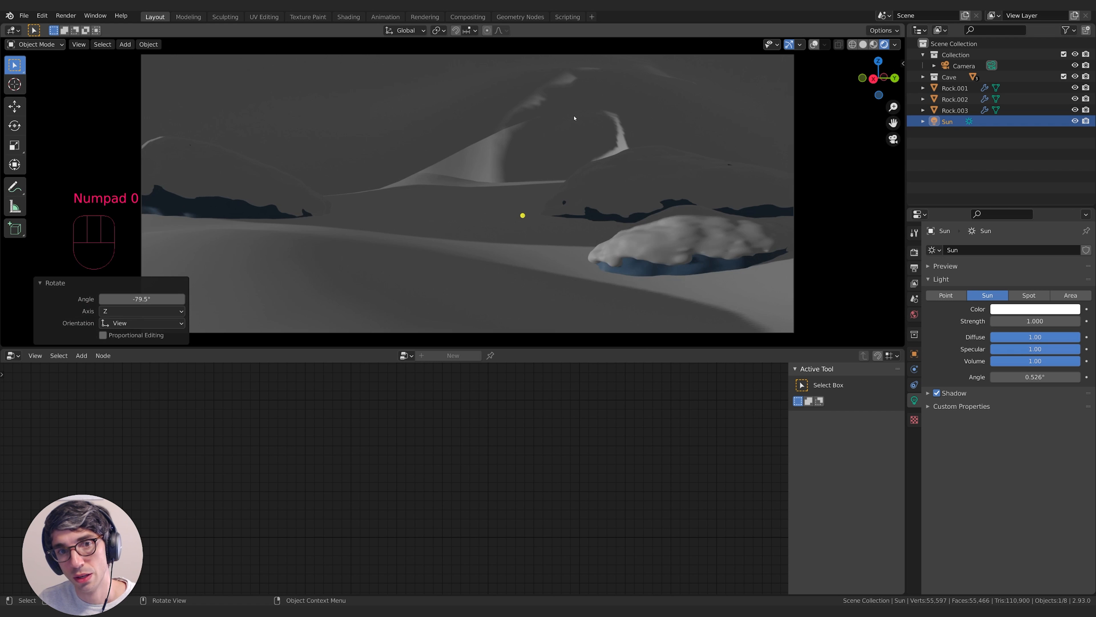
{"action": "key", "text": "r"}
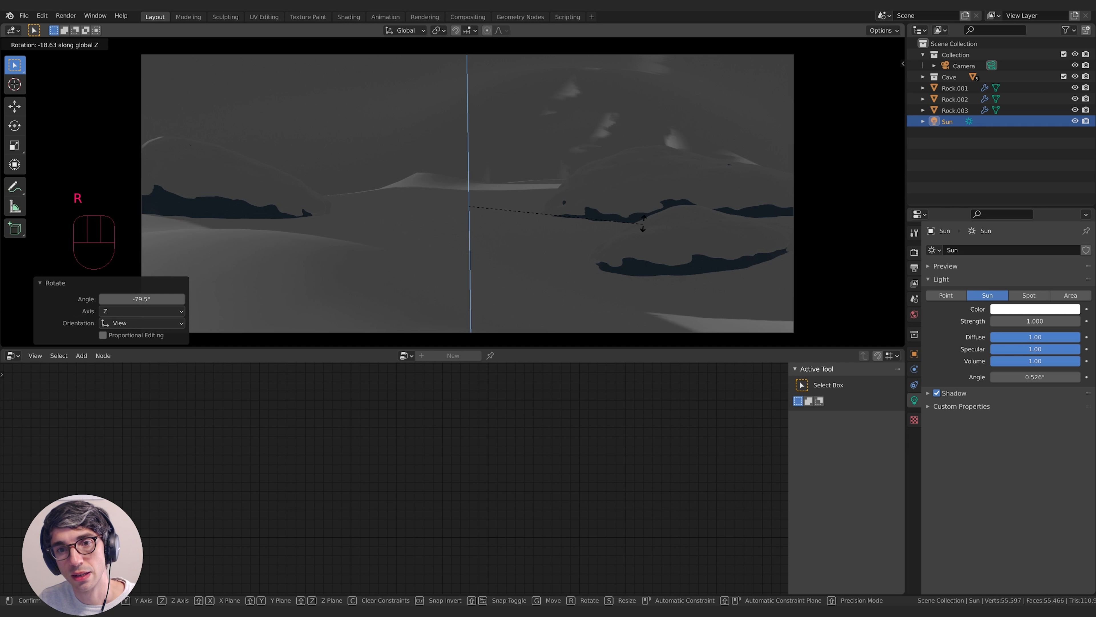
{"action": "left_click", "coordinate": [723, 288]}
Tint the Sun light pale blue with hue 0.621 and saturation 0.369, and raise its strength.
{"action": "left_click", "coordinate": [1026, 309]}
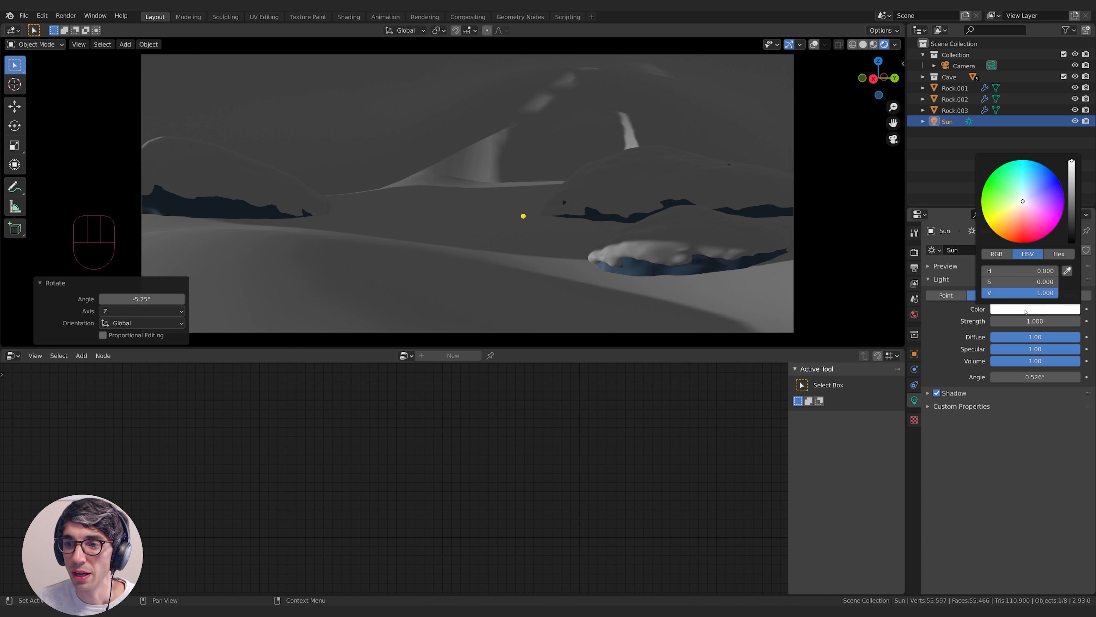
{"action": "left_click_drag", "start_coordinate": [1030, 202], "coordinate": [1026, 203]}
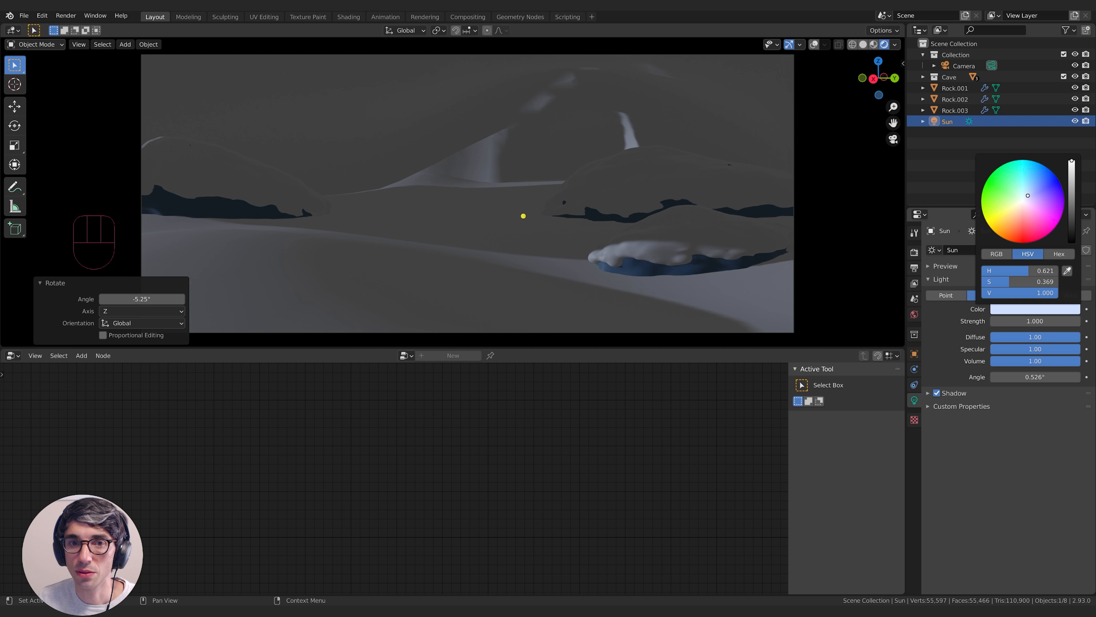
{"action": "left_click_drag", "start_coordinate": [1023, 322], "coordinate": [1061, 323]}
{"action": "left_click", "coordinate": [914, 252]}
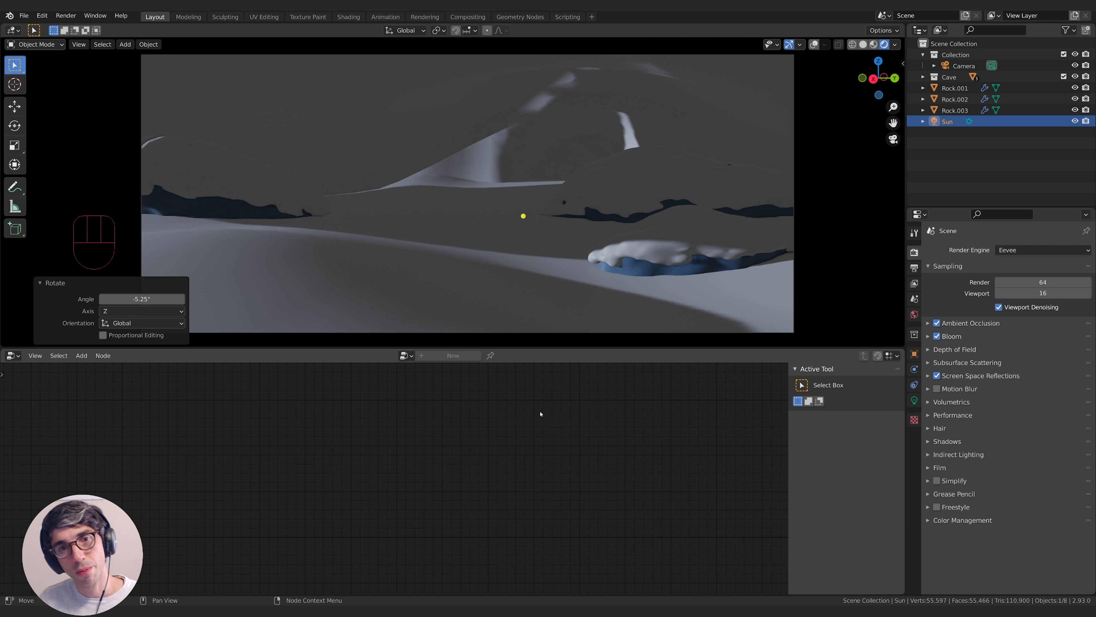
{"action": "left_click", "coordinate": [934, 121]}
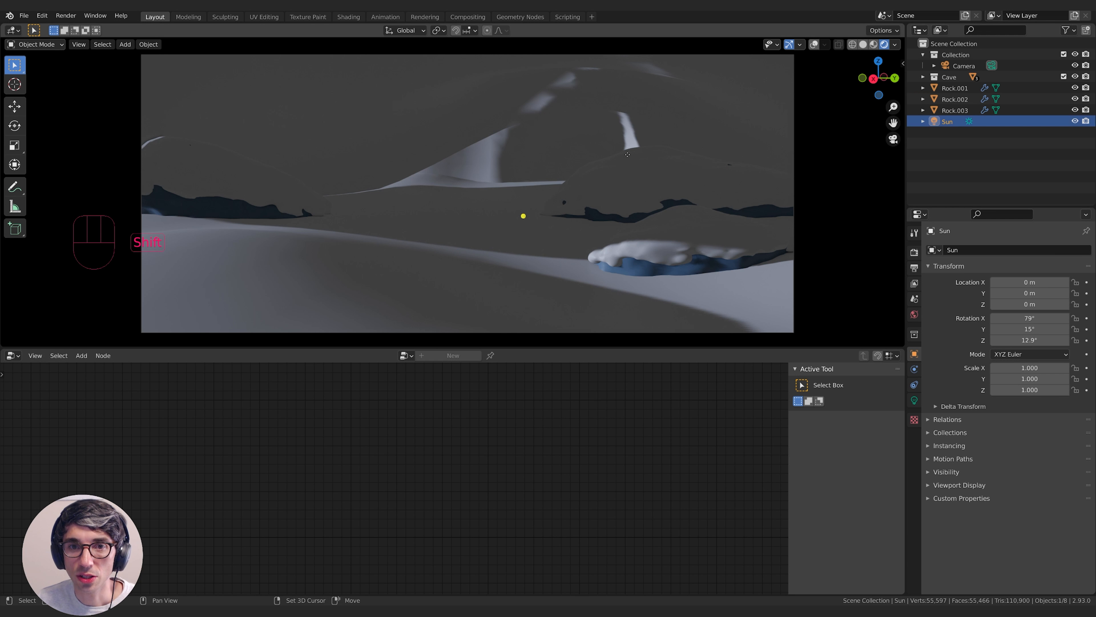
Duplicate the sun light in place and rotate the copy around the global Z axis to light the rocks from another direction.
{"action": "key", "text": "shift+d"}
{"action": "key", "text": "r"}
{"action": "key", "text": "z"}
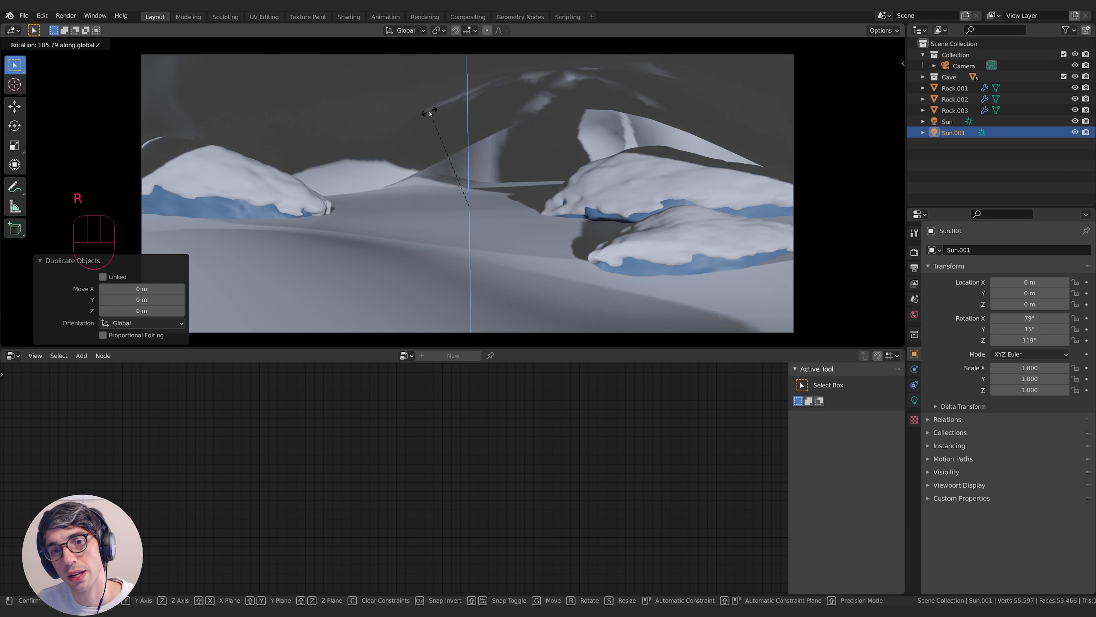
{"action": "left_click", "coordinate": [638, 191]}
{"action": "key", "text": "r"}
{"action": "key", "text": "z"}
{"action": "left_click", "coordinate": [591, 121]}
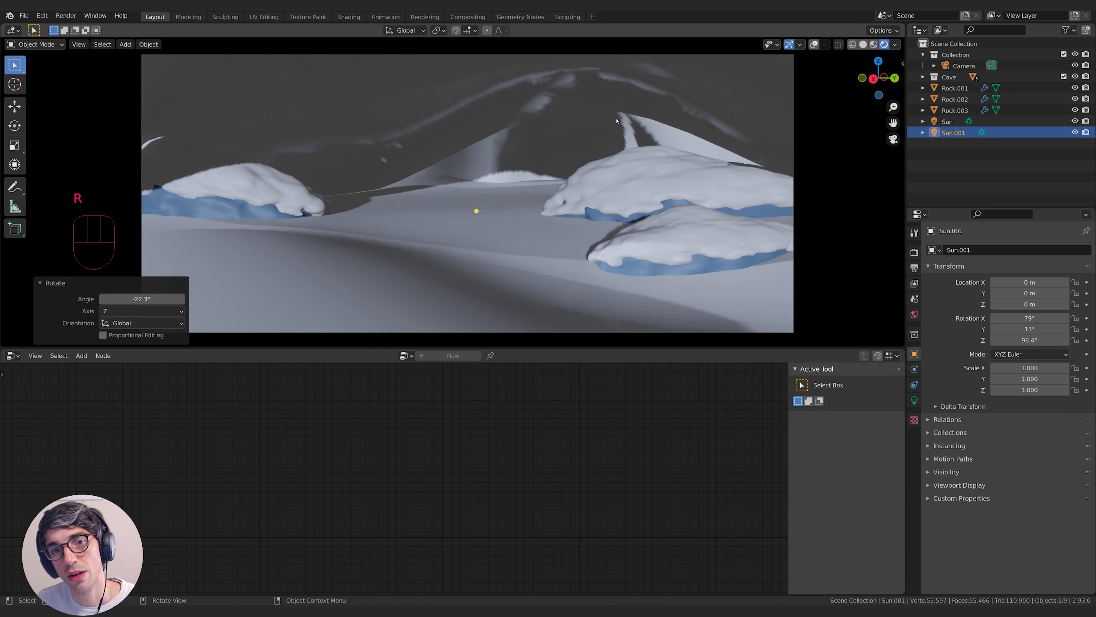
{"action": "key", "text": "r"}
{"action": "key", "text": "z"}
{"action": "left_click", "coordinate": [604, 143]}
Set the duplicated sun's angle to 58.5° and strength to 0.310, and set the original sun's strength to 2.160.
{"action": "left_click", "coordinate": [911, 400]}
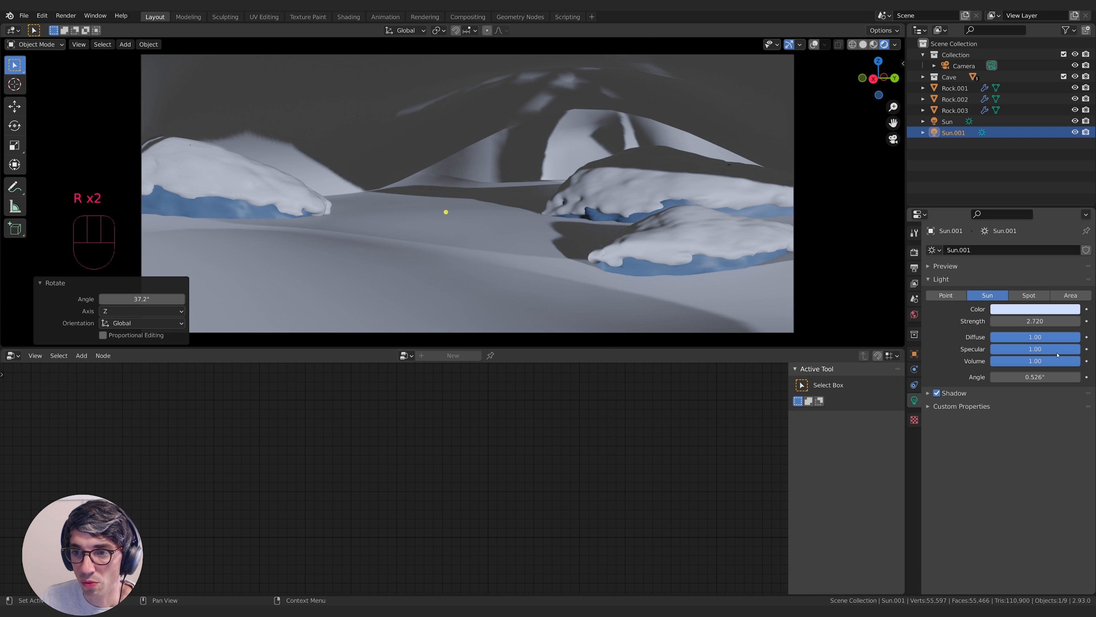
{"action": "left_click_drag", "start_coordinate": [1038, 320], "coordinate": [1009, 320]}
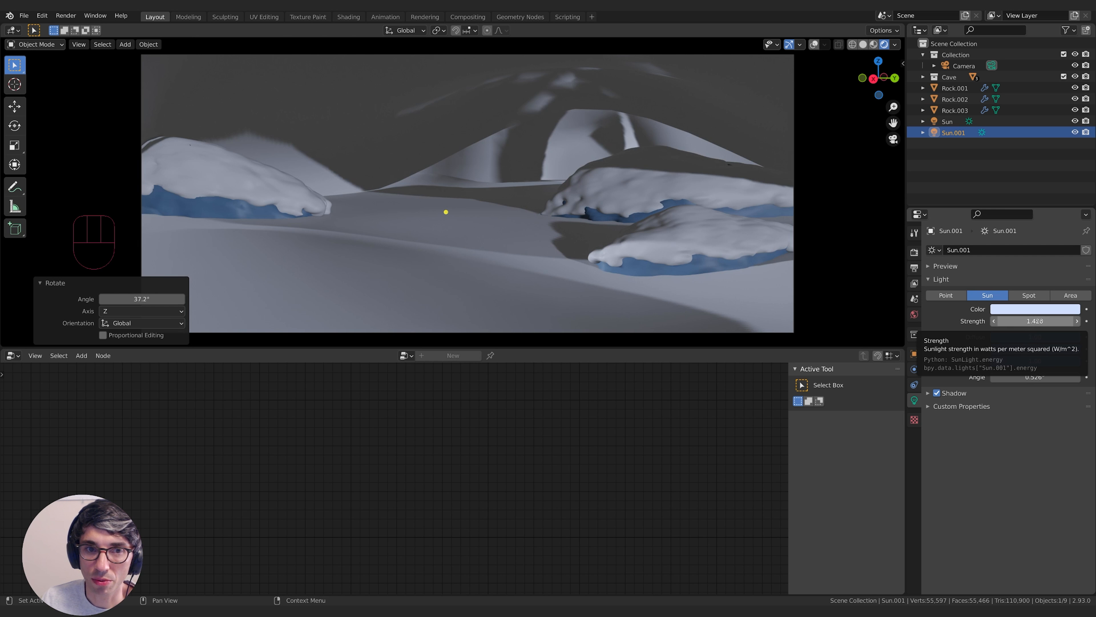
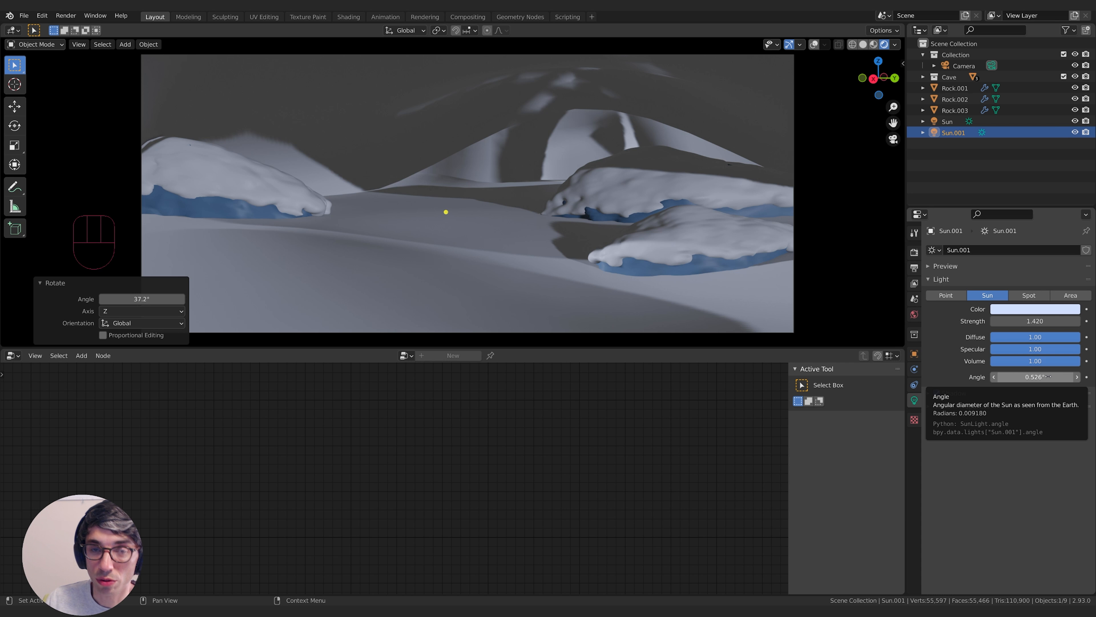
{"action": "left_click_drag", "start_coordinate": [1048, 377], "coordinate": [1041, 377]}
{"action": "mouse_move", "coordinate": [1048, 322]}
{"action": "left_mouse_down"}
{"action": "mouse_move", "coordinate": [1065, 322]}
{"action": "mouse_move", "coordinate": [1047, 321]}
{"action": "left_mouse_up"}
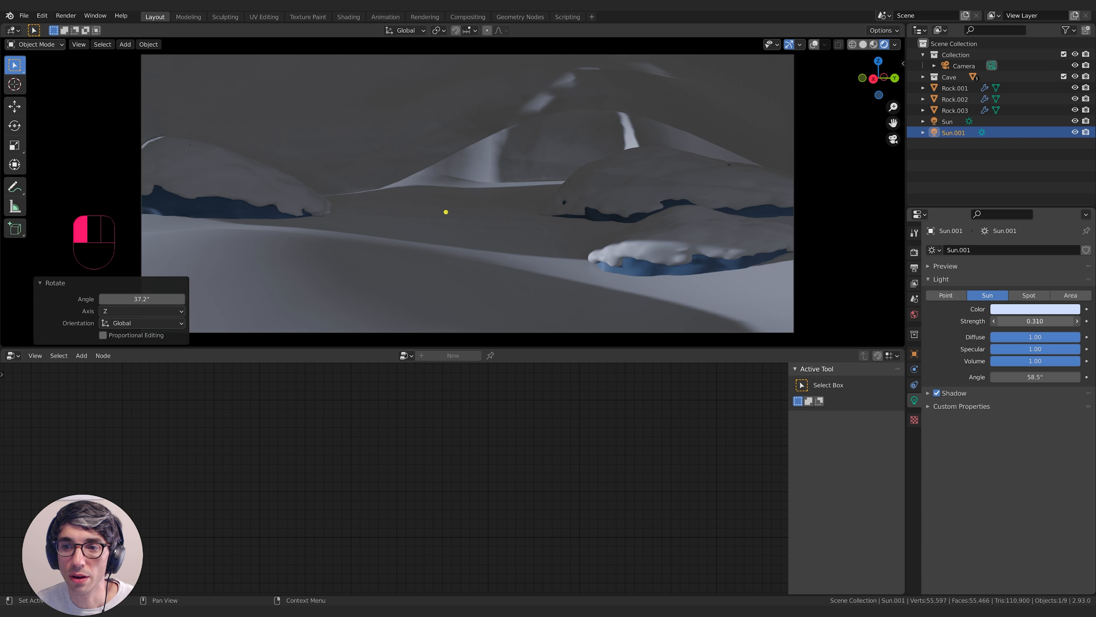
{"action": "left_click", "coordinate": [946, 123]}
{"action": "mouse_move", "coordinate": [1035, 321]}
{"action": "left_mouse_down"}
{"action": "mouse_move", "coordinate": [1053, 321]}
{"action": "mouse_move", "coordinate": [1026, 321]}
{"action": "mouse_move", "coordinate": [1044, 321]}
{"action": "left_mouse_up"}
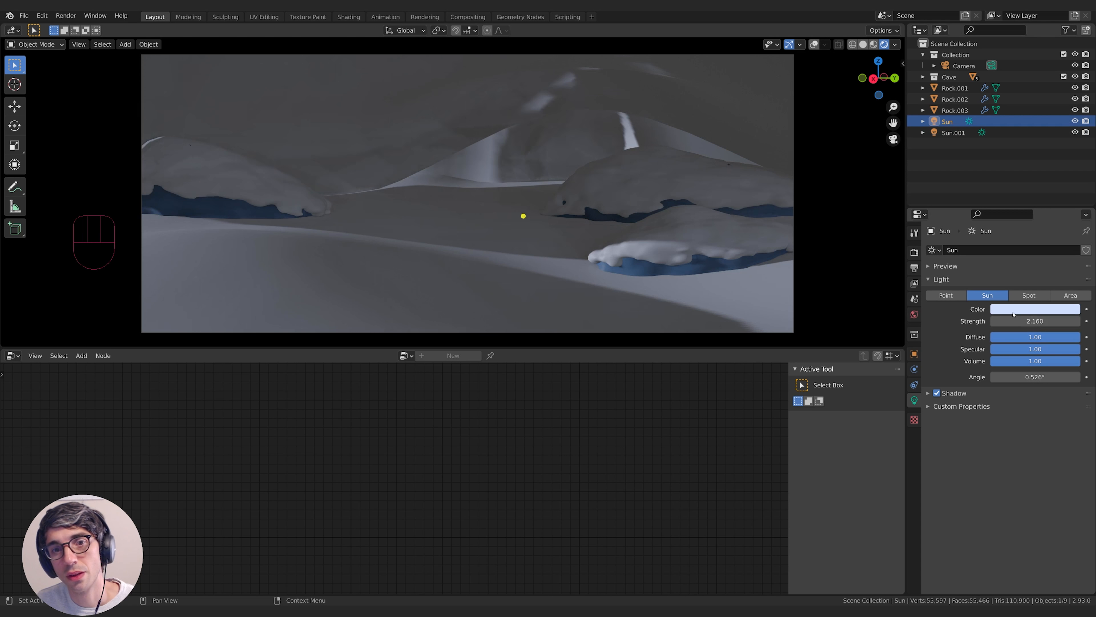
Duplicate the original sun light in place and rotate the new copy 209° around the global Z axis.
{"action": "key", "text": "shift+d"}
{"action": "right_click", "coordinate": [560, 105]}
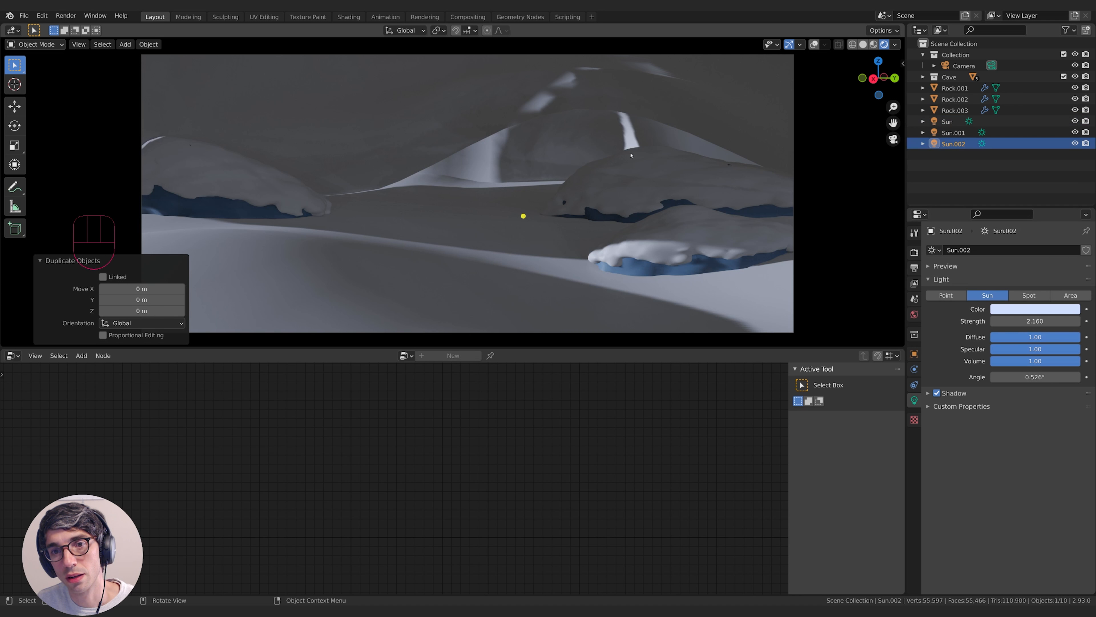
{"action": "key", "text": "r"}
{"action": "key", "text": "z"}
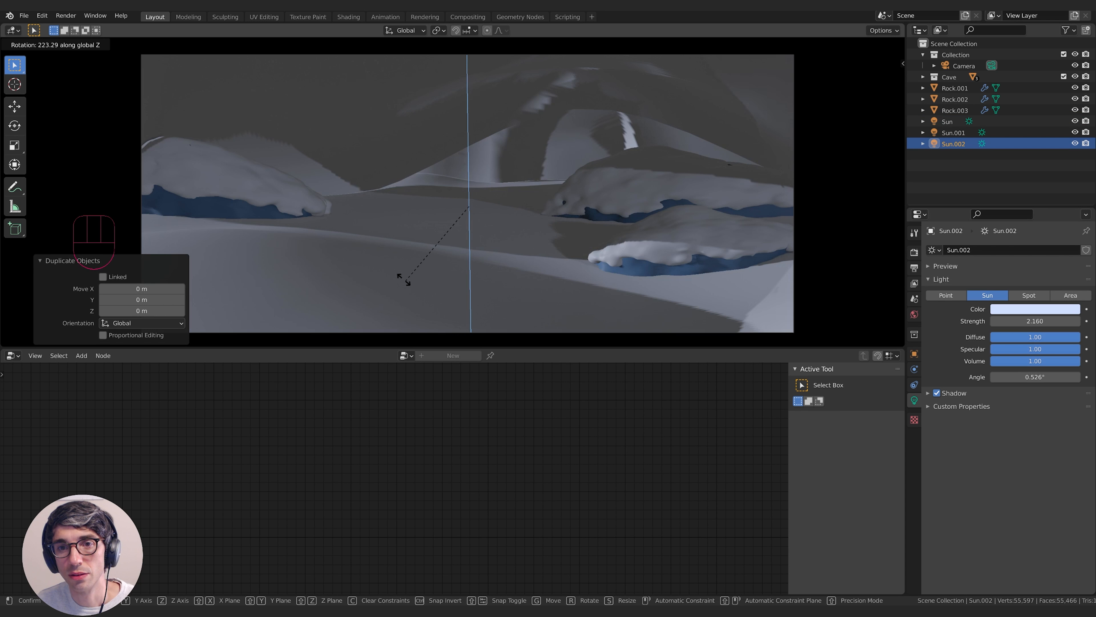
{"action": "left_click", "coordinate": [405, 258]}
Try rotating the second sun copy 4.56° around the global X axis and 41° around the global Z axis.
{"action": "key", "text": "r"}
{"action": "key", "text": "x"}
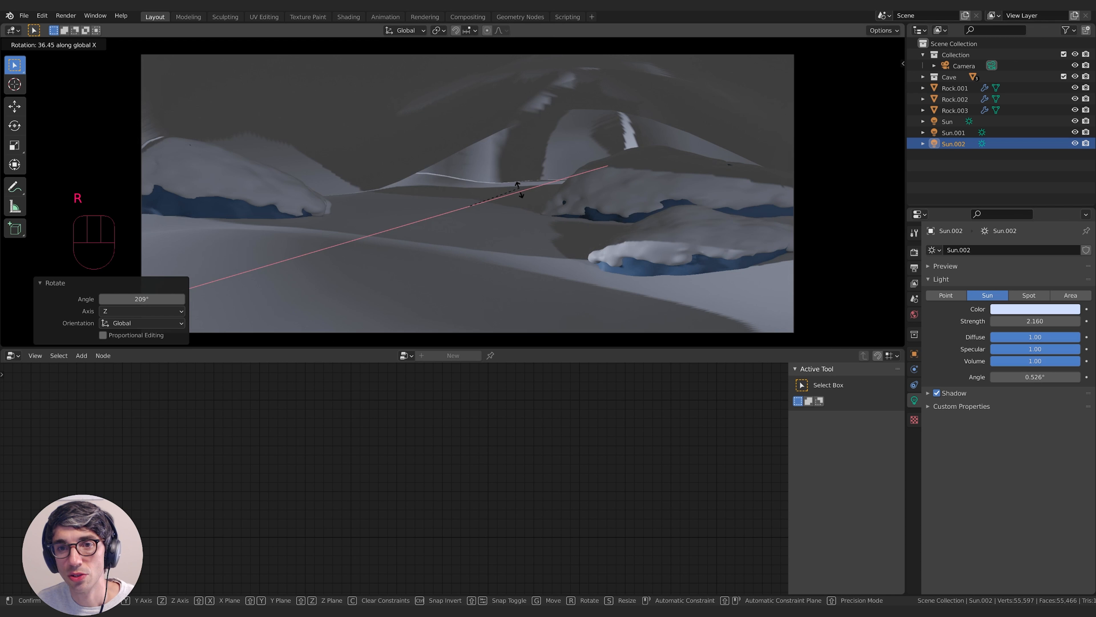
{"action": "left_click", "coordinate": [526, 203]}
{"action": "key", "text": "r"}
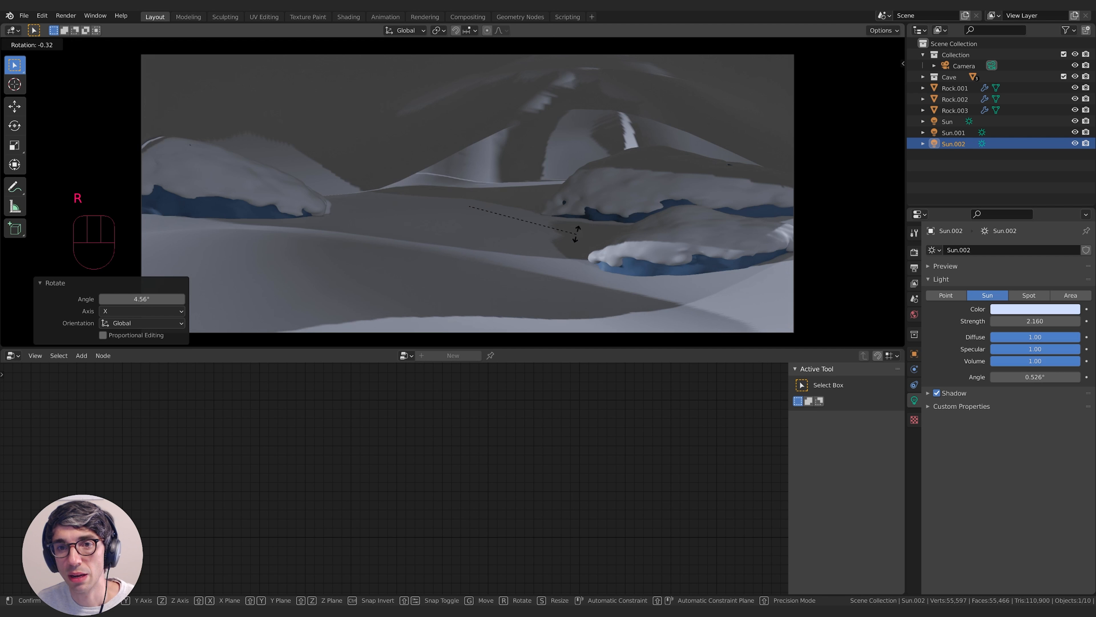
{"action": "key", "text": "z"}
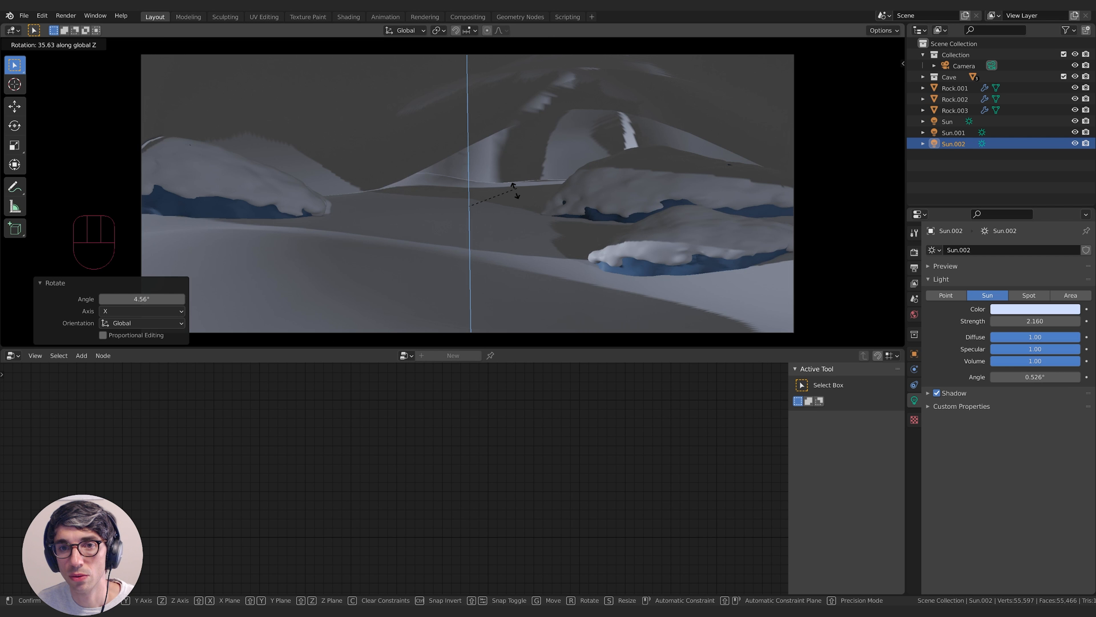
{"action": "left_click", "coordinate": [533, 211]}
{"action": "key", "text": "r"}
{"action": "key", "text": "z"}
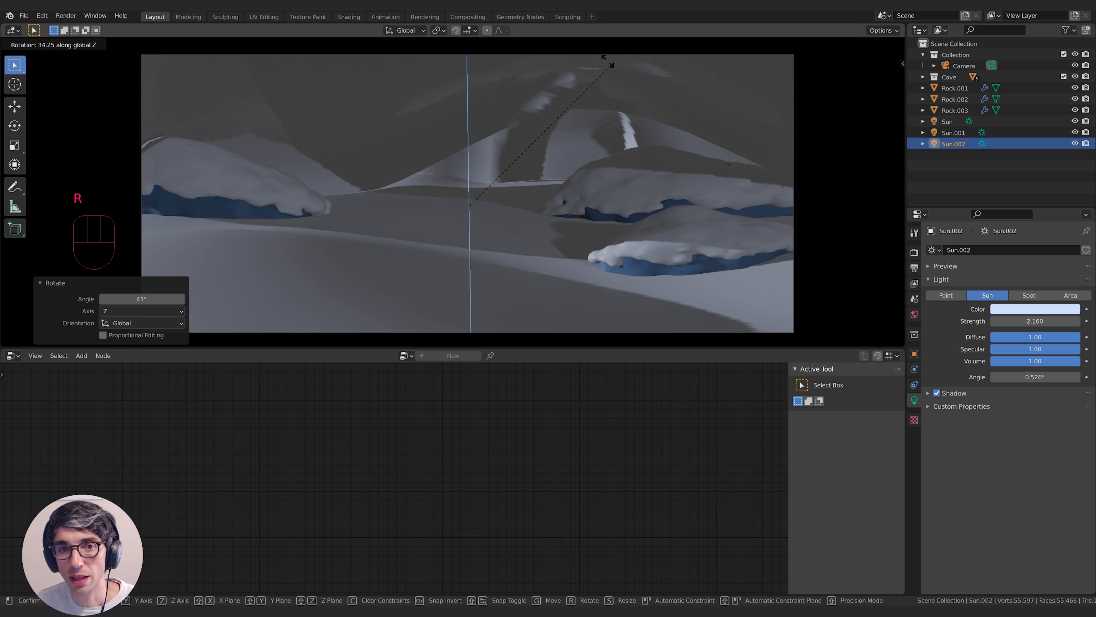
{"action": "right_click", "coordinate": [612, 67]}
Try rotating the second sun copy around the global Y axis by 90.5° and by -23.9°, and return to the camera view.
{"action": "middle_click_drag", "start_coordinate": [656, 118], "coordinate": [802, 117]}
{"action": "scroll", "coordinate": [690, 174], "scroll_direction": "down", "scroll_amount": 8}
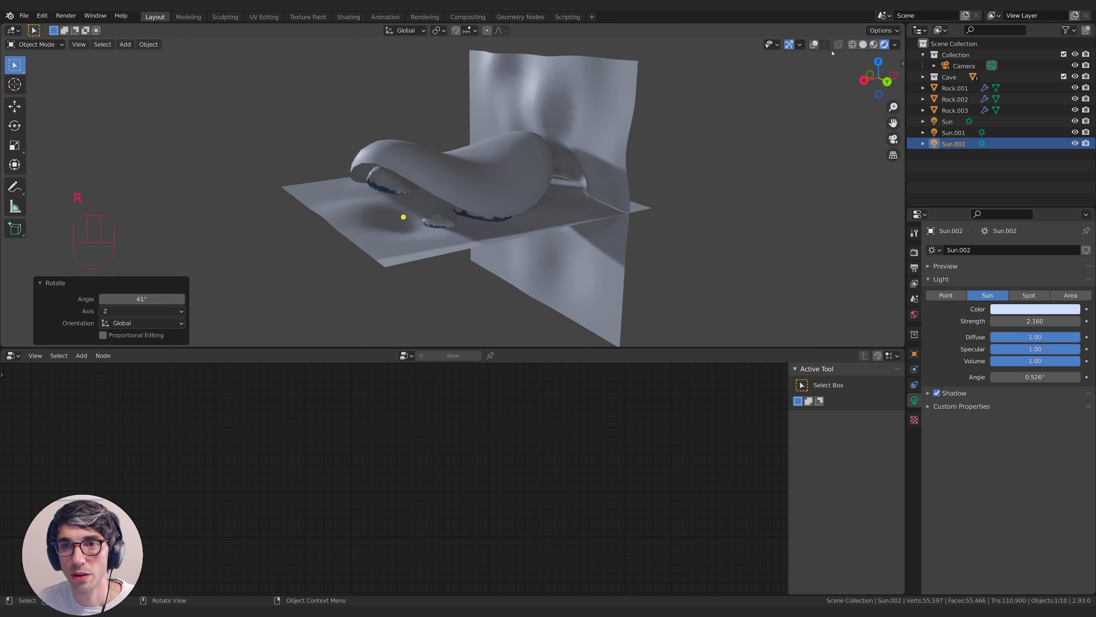
{"action": "key", "text": "r"}
{"action": "key", "text": "y"}
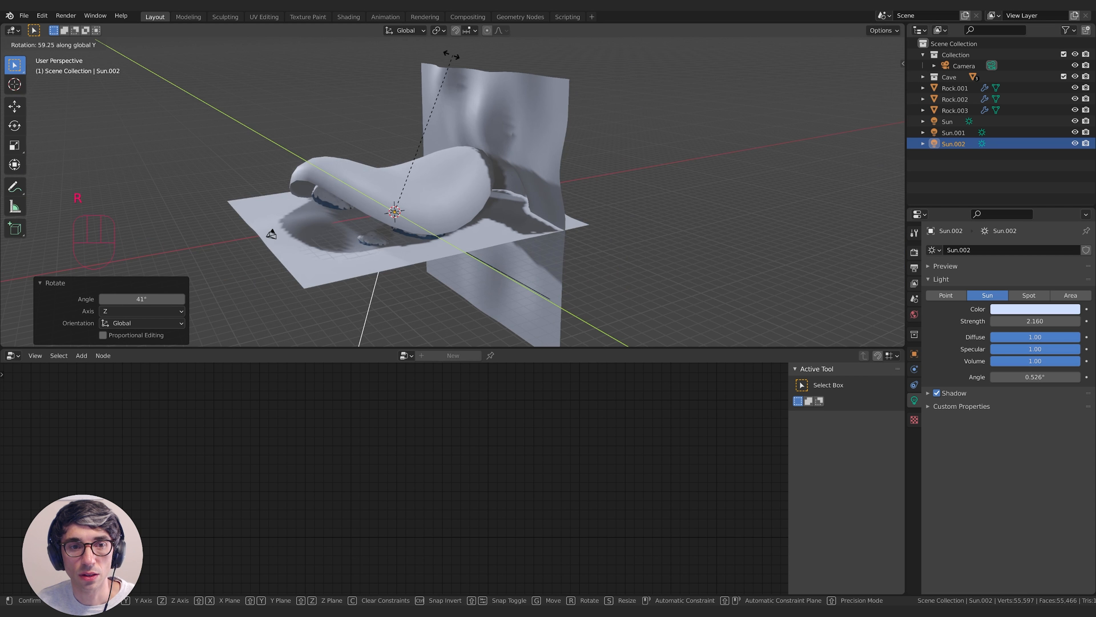
{"action": "left_click", "coordinate": [369, 77]}
{"action": "key", "text": "r"}
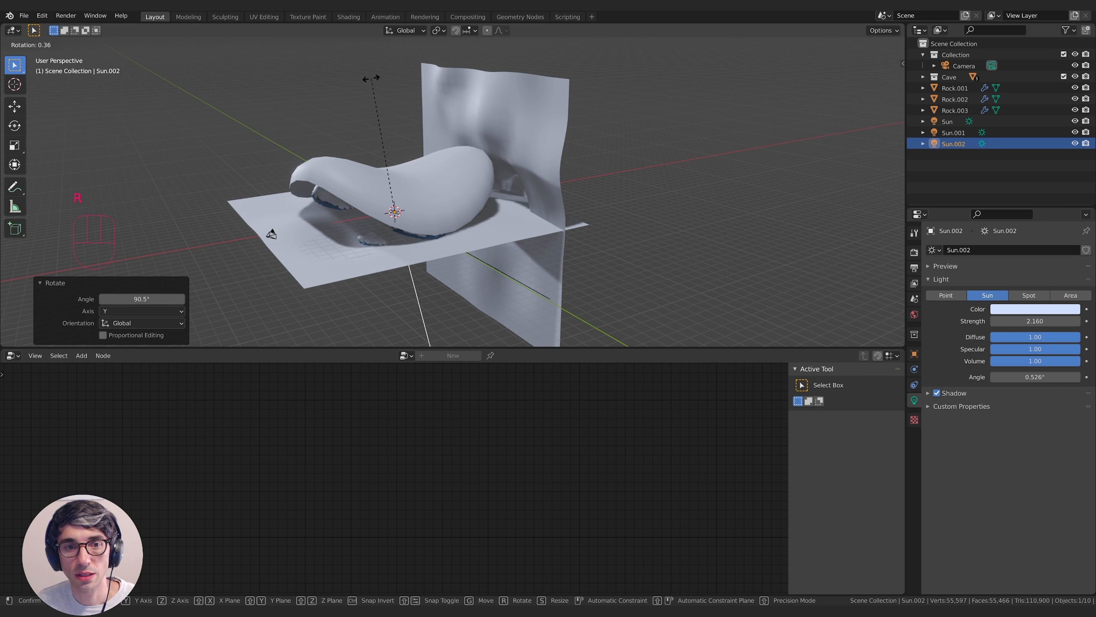
{"action": "key", "text": "y"}
{"action": "left_click", "coordinate": [423, 90]}
{"action": "key", "text": "KP_0"}
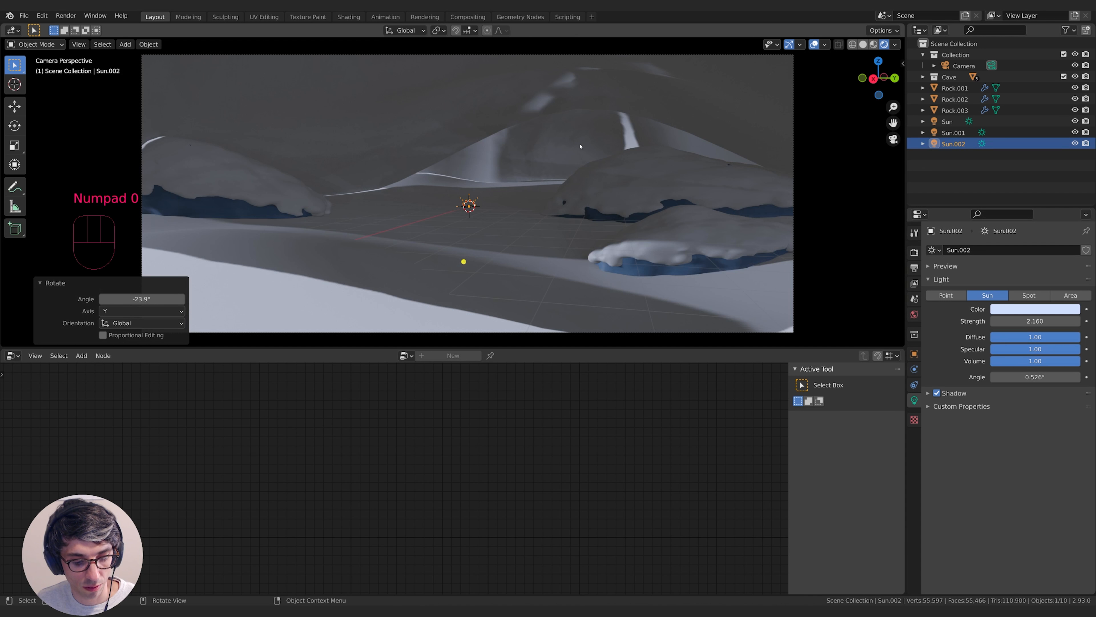
Try another -8.7° rotation of the second sun copy around the global Y axis and delete that light.
{"action": "key", "text": "r"}
{"action": "key", "text": "y"}
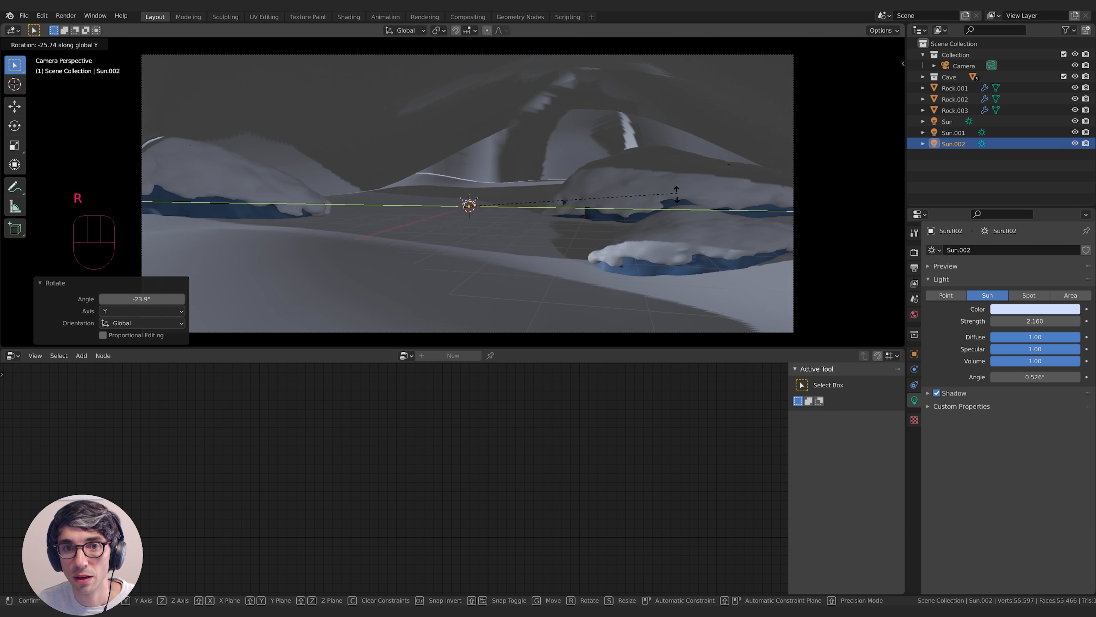
{"action": "left_click", "coordinate": [588, 164]}
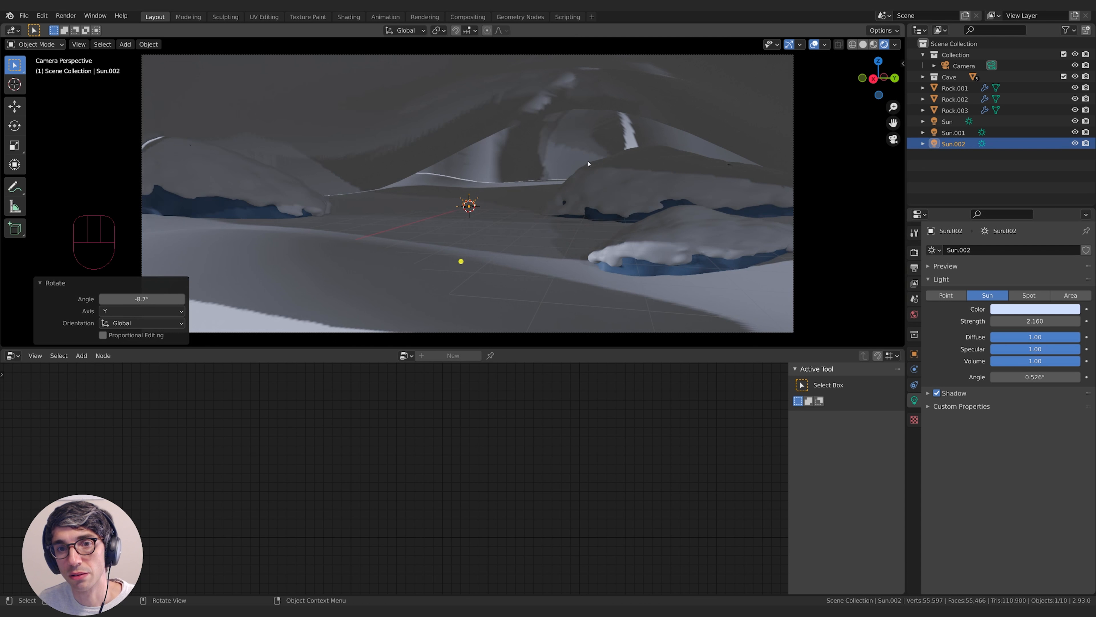
{"action": "key", "text": "x"}
{"action": "left_click", "coordinate": [594, 134]}
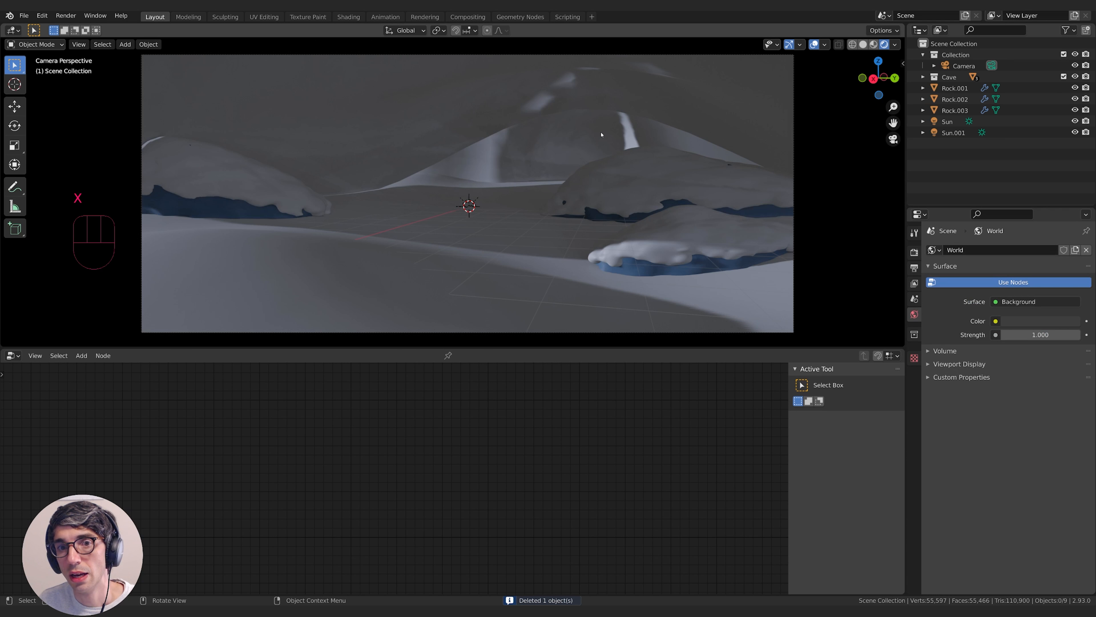
Add a point light and place it above the large right-hand rock near the back of the cave.
{"action": "key", "text": "shift+a"}
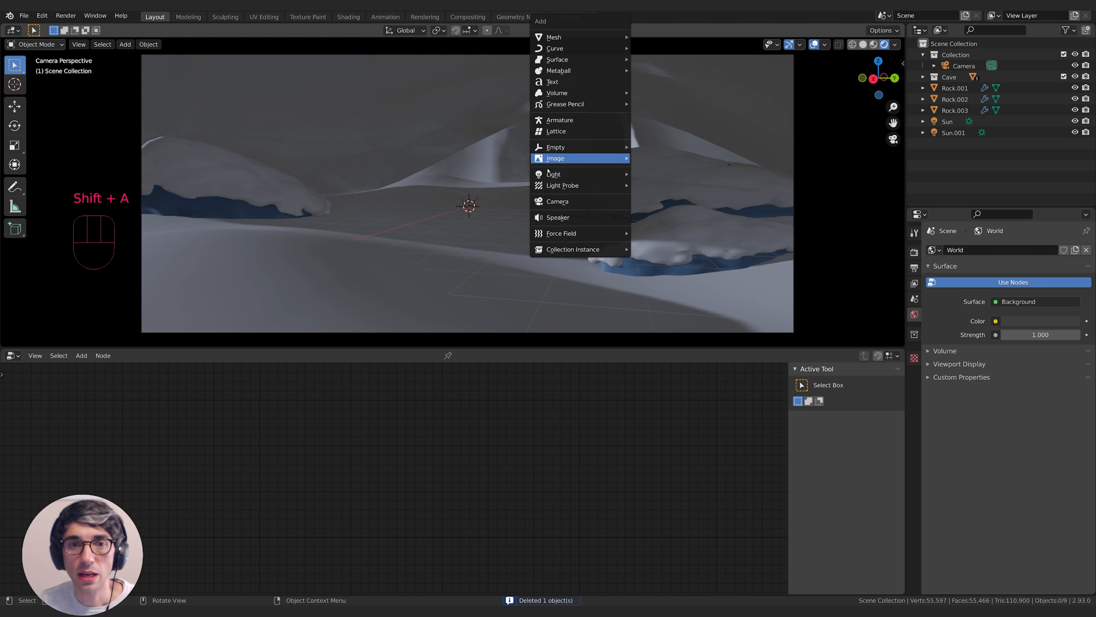
{"action": "mouse_move", "coordinate": [559, 176]}
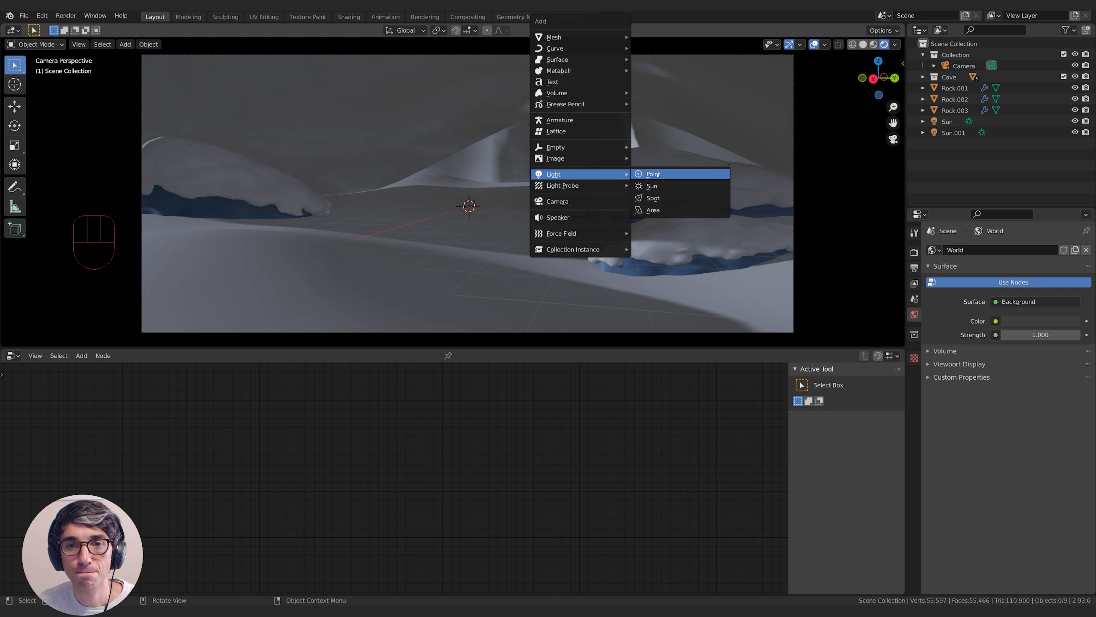
{"action": "left_click", "coordinate": [657, 174]}
{"action": "key", "text": "g"}
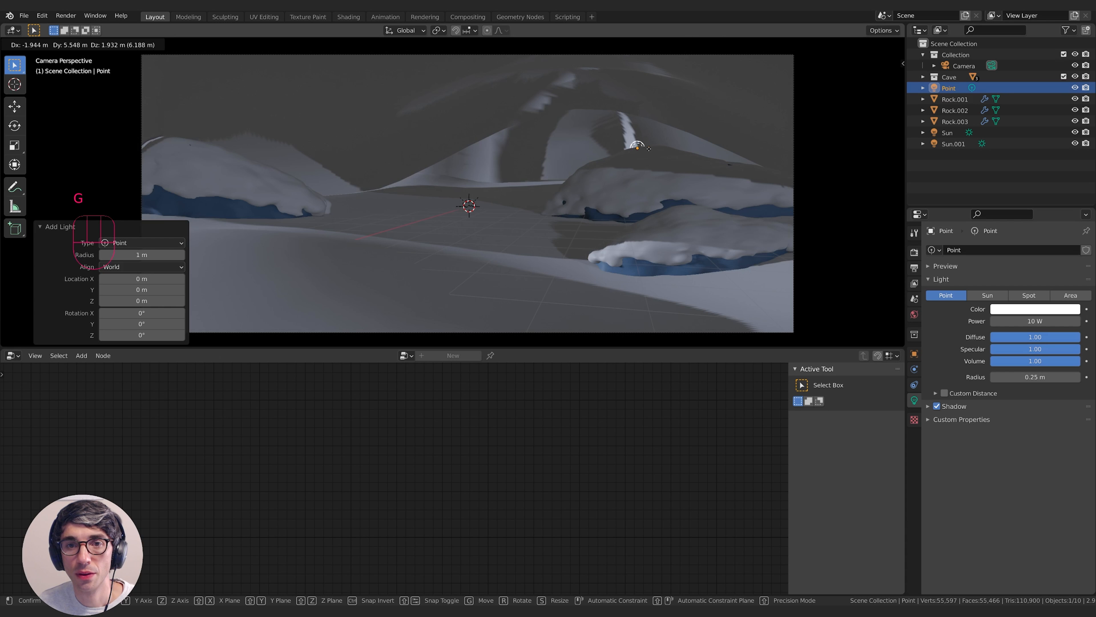
{"action": "left_click", "coordinate": [662, 147]}
Set the point light's power to 150.1 W and move it about -7.61 m along the global X axis.
{"action": "left_click_drag", "start_coordinate": [1035, 321], "coordinate": [1079, 321]}
{"action": "key", "text": "g"}
{"action": "key", "text": "g"}
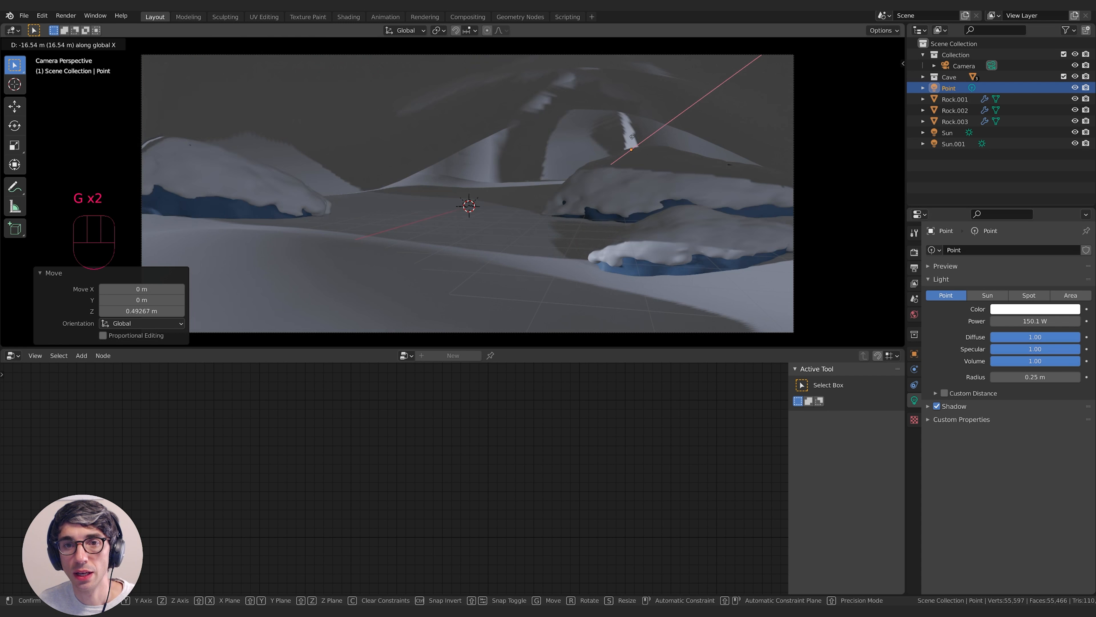
{"action": "left_click", "coordinate": [626, 145]}
Fine-tune the point light's position just above the large right-hand rock and set its power to 126.9 W.
{"action": "key", "text": "g"}
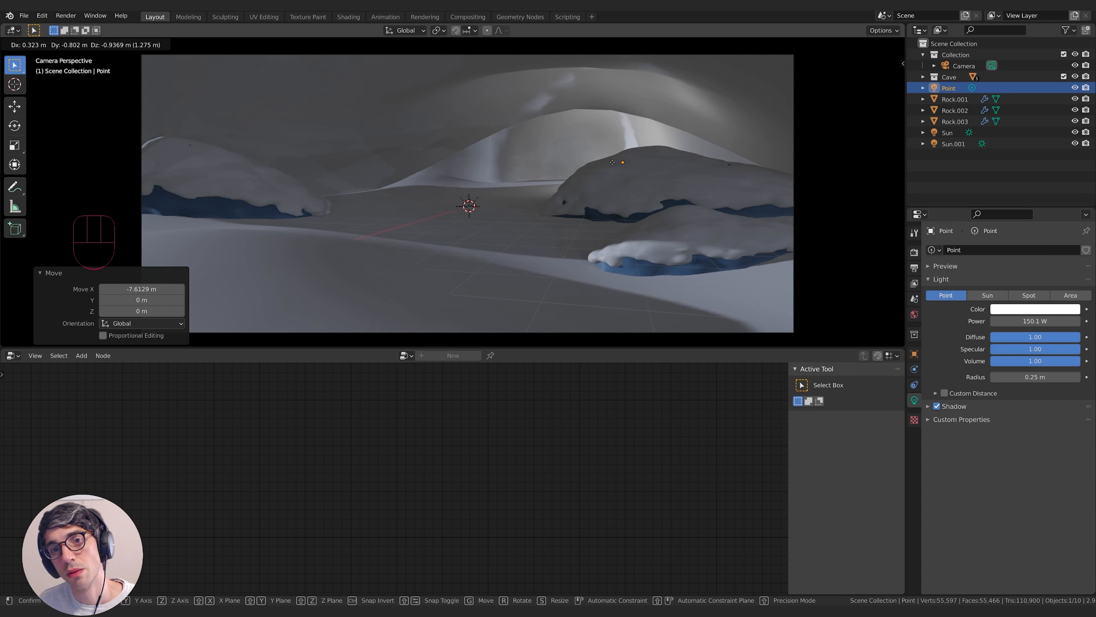
{"action": "left_click", "coordinate": [611, 165]}
{"action": "key", "text": "g"}
{"action": "left_click", "coordinate": [627, 168]}
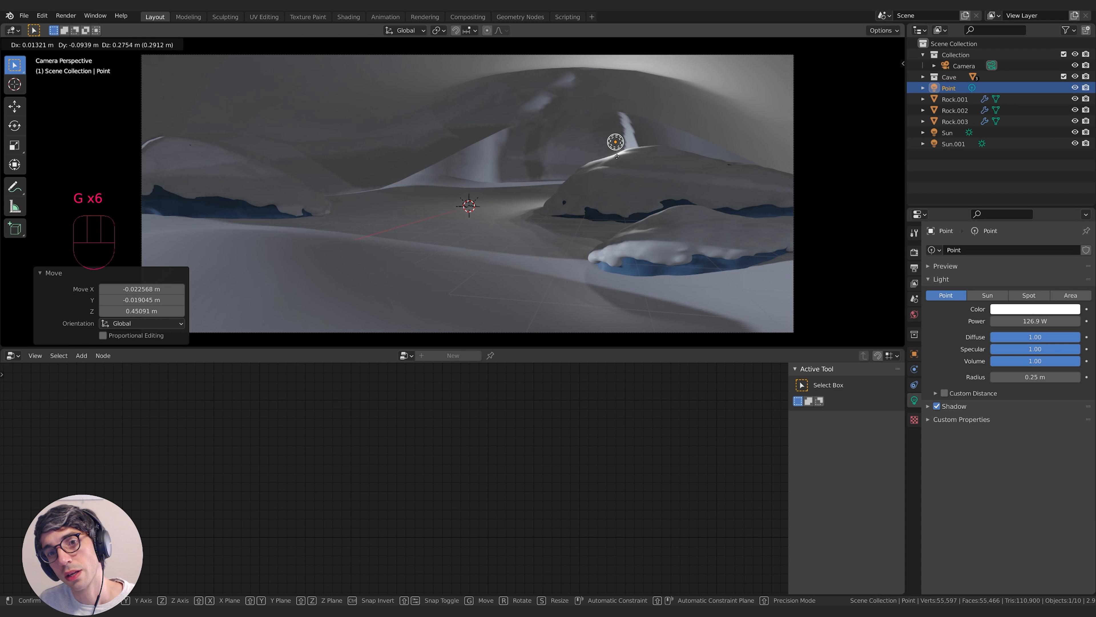
{"action": "left_click", "coordinate": [545, 187]}
{"action": "key", "text": "g"}
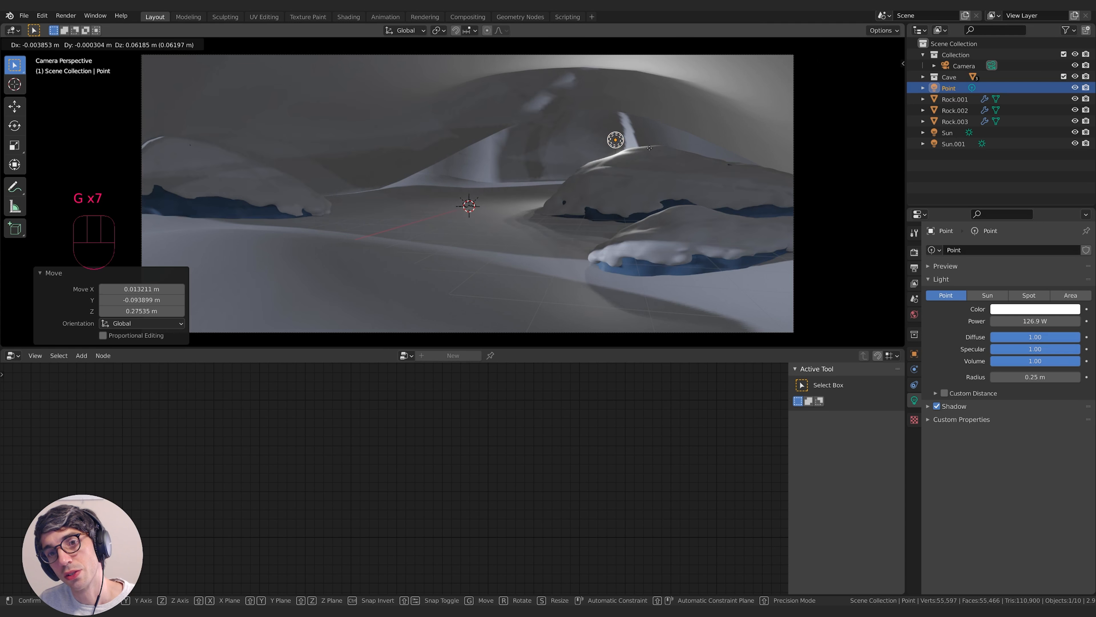
{"action": "left_click", "coordinate": [686, 172]}
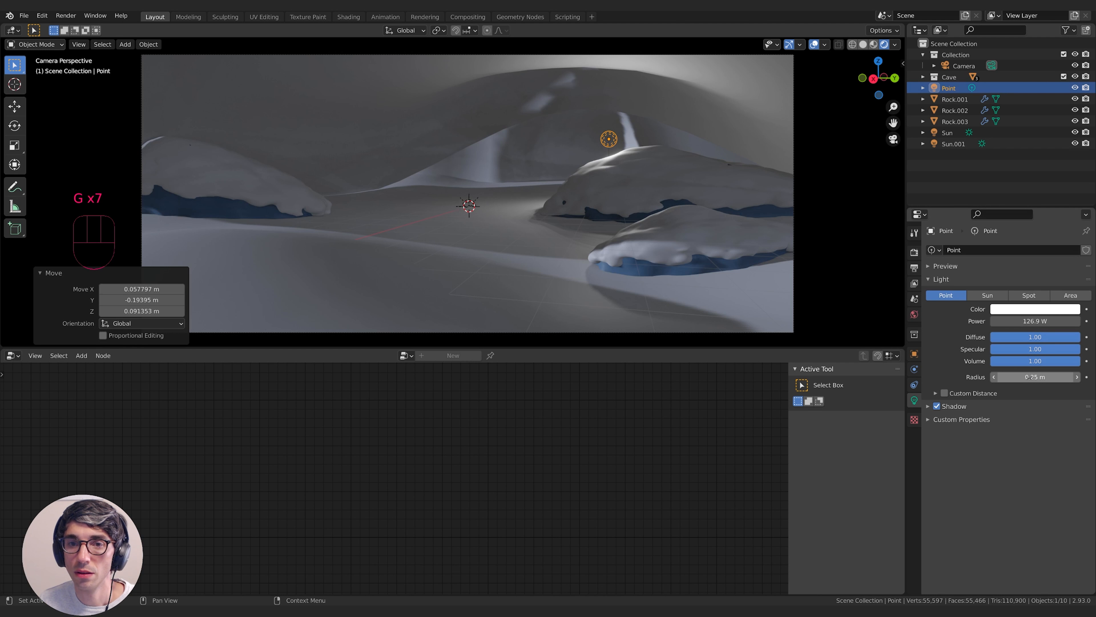
Set the point light's radius to 1.97 m and power to 133.6 W, and place a duplicate above the left rock.
{"action": "mouse_move", "coordinate": [1034, 376]}
{"action": "left_mouse_down"}
{"action": "mouse_move", "coordinate": [1049, 377]}
{"action": "mouse_move", "coordinate": [1023, 378]}
{"action": "mouse_move", "coordinate": [1041, 377]}
{"action": "left_mouse_up"}
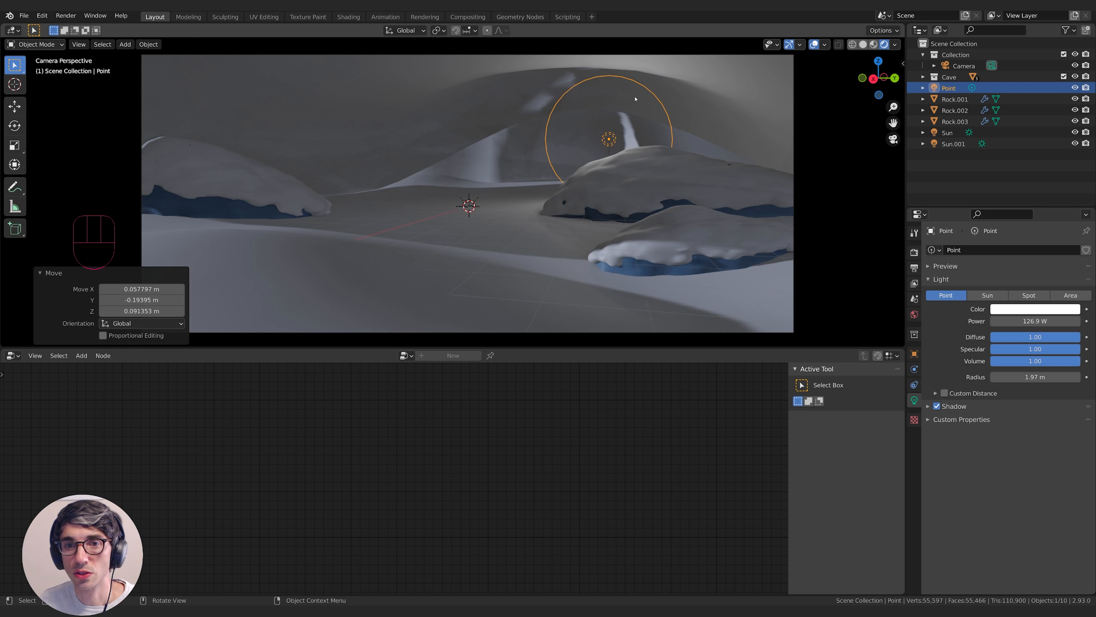
{"action": "left_click_drag", "start_coordinate": [1024, 323], "coordinate": [1029, 323]}
{"action": "key", "text": "shift+d"}
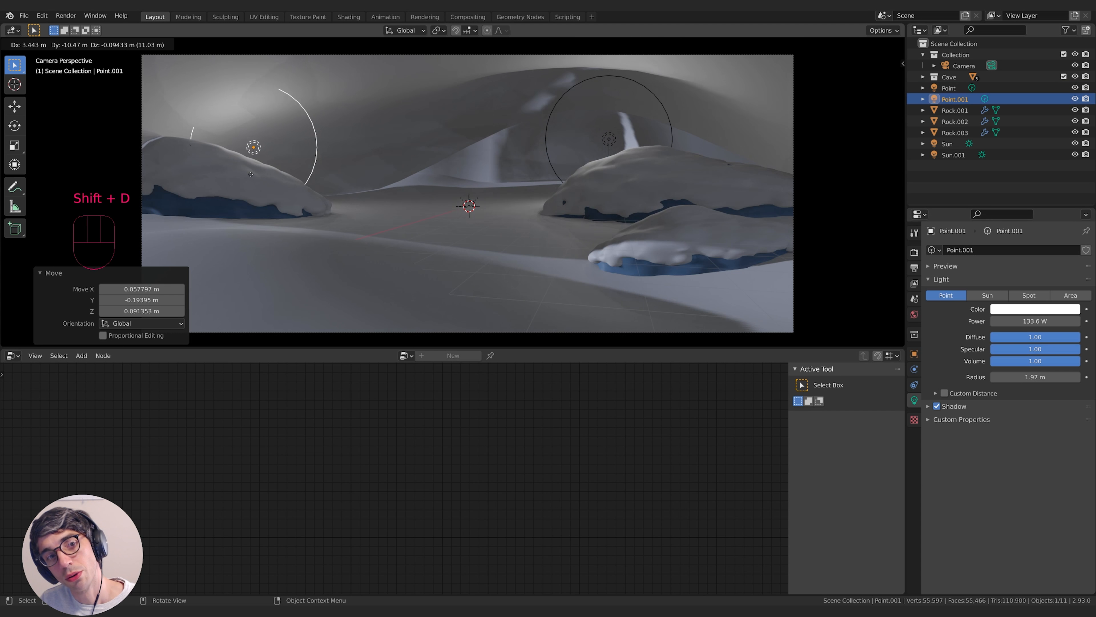
{"action": "left_click", "coordinate": [258, 177]}
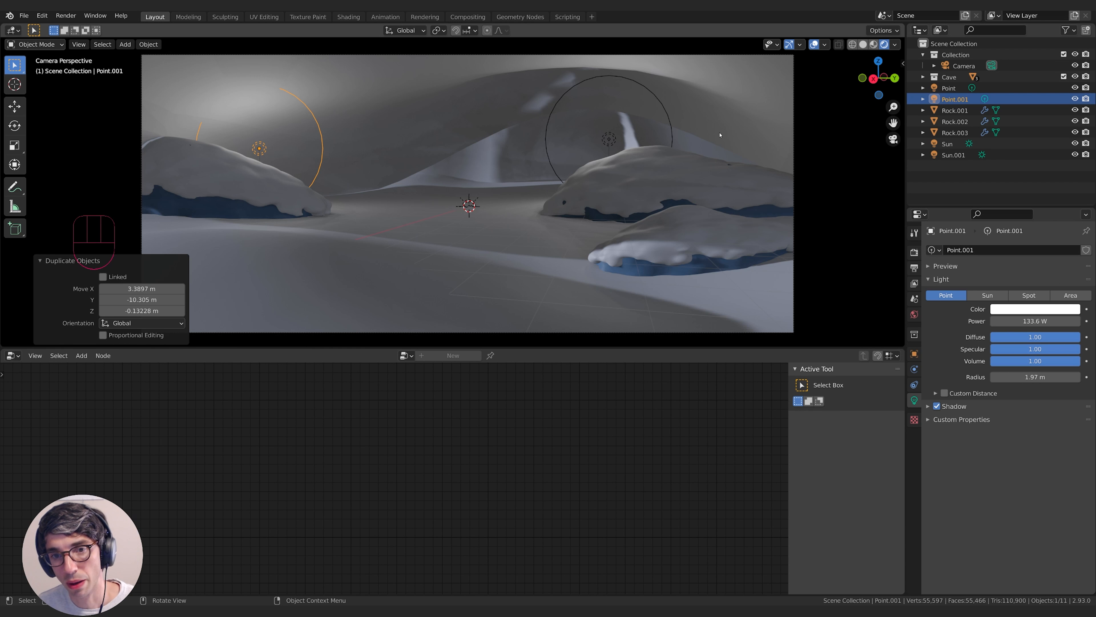
Spread copies of the snowy rock through the cave, moving the newest about -2.53 m along X in the central background and rotating it 4.45°.
{"action": "left_click", "coordinate": [691, 268]}
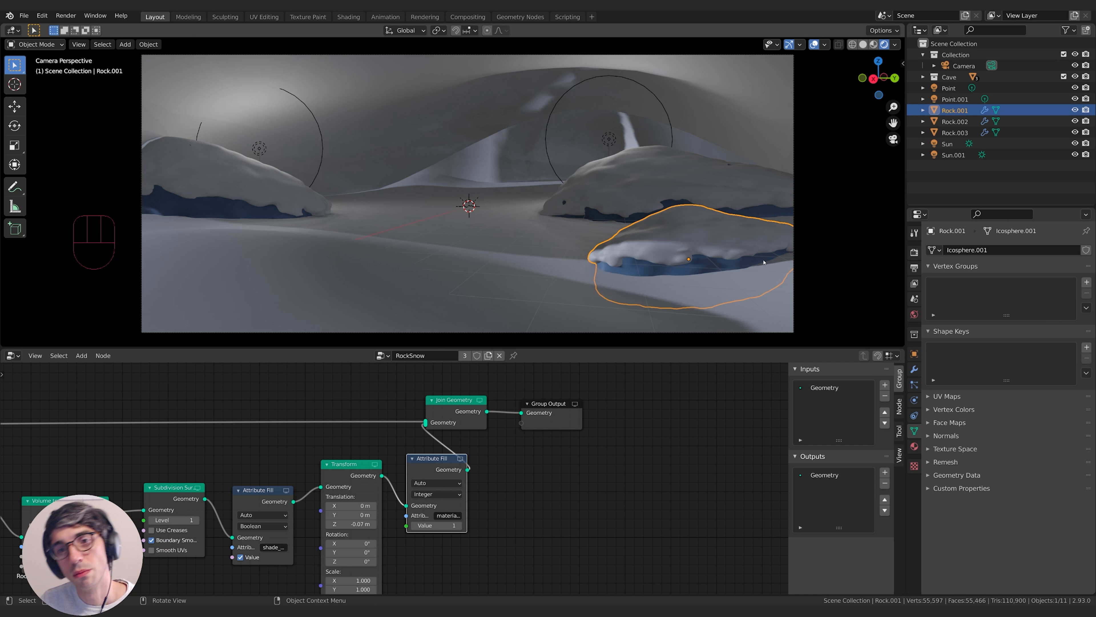
{"action": "key", "text": "g"}
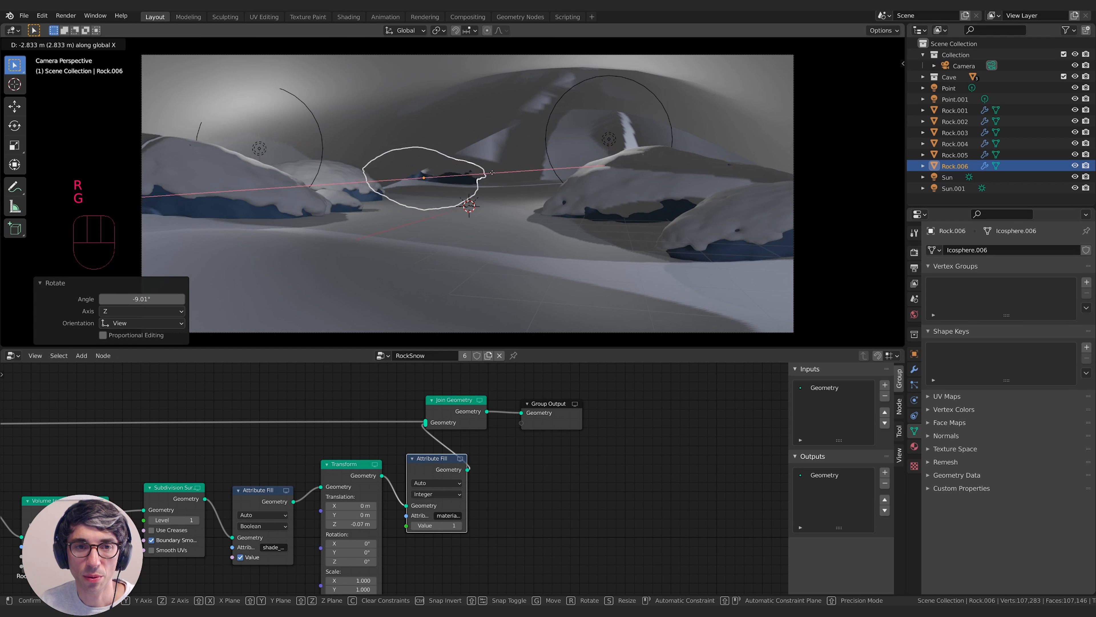
{"action": "left_click", "coordinate": [489, 176]}
{"action": "key", "text": "g"}
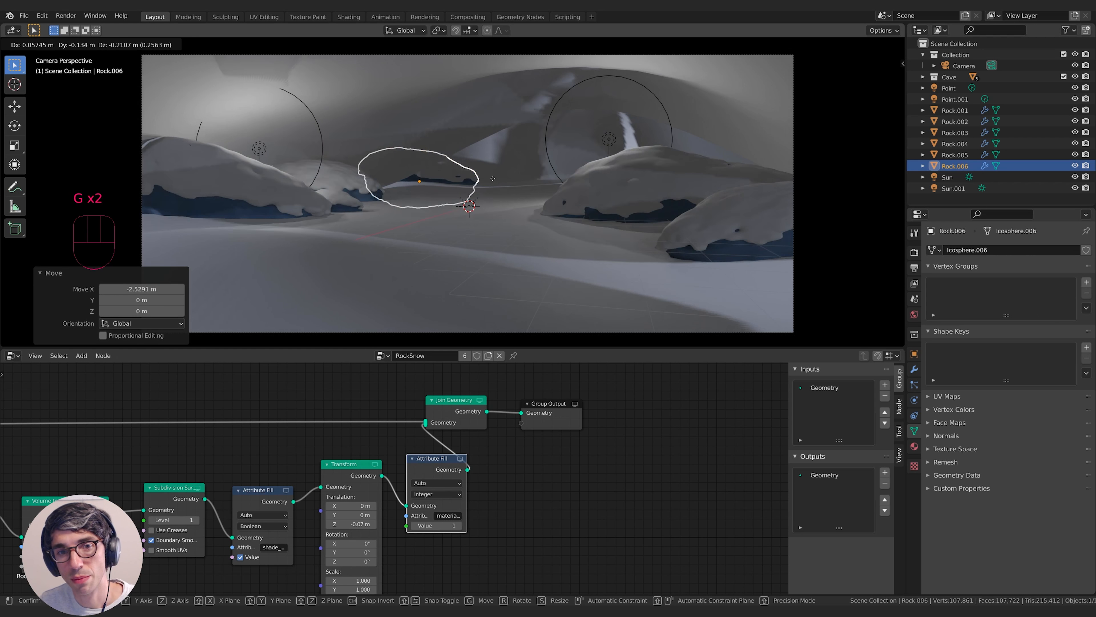
{"action": "left_click", "coordinate": [491, 180]}
{"action": "key", "text": "r"}
{"action": "left_click", "coordinate": [495, 186]}
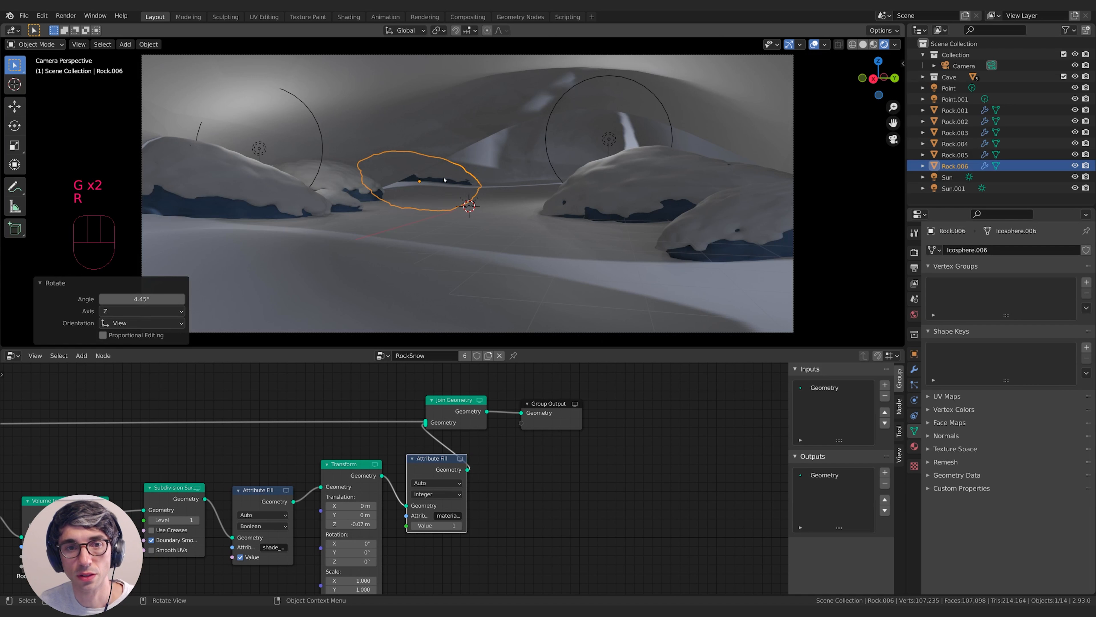
Duplicate the snowy background rock, move the copy about 6.19 m along the global X axis, and hide the viewport overlays.
{"action": "key", "text": "a"}
{"action": "key", "text": "a"}
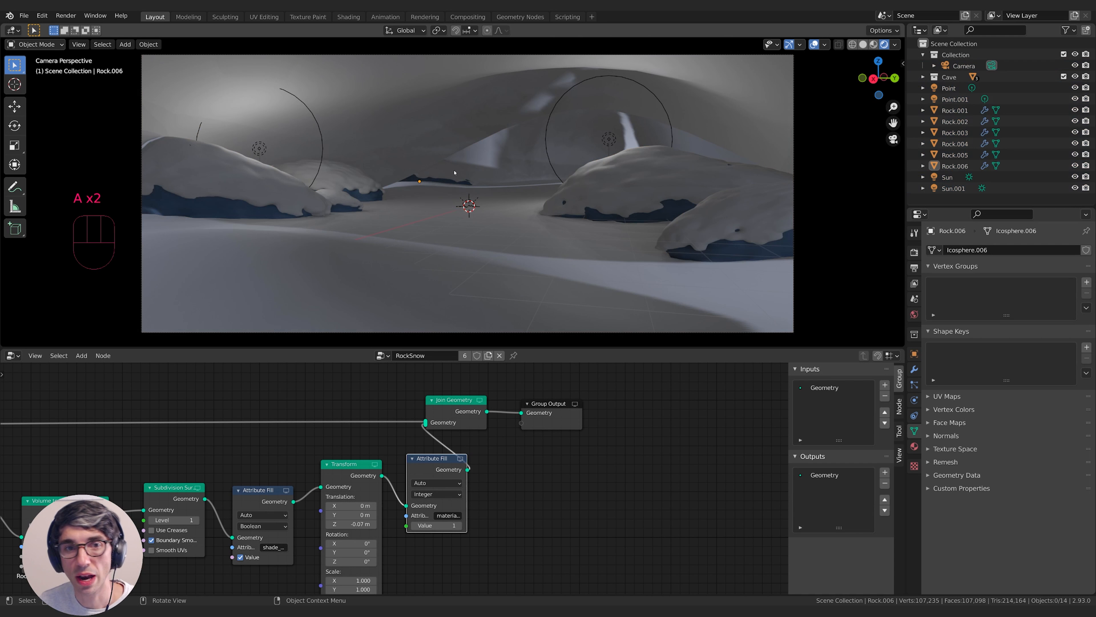
{"action": "left_click", "coordinate": [472, 181]}
{"action": "key", "text": "shift+d"}
{"action": "left_click", "coordinate": [740, 173]}
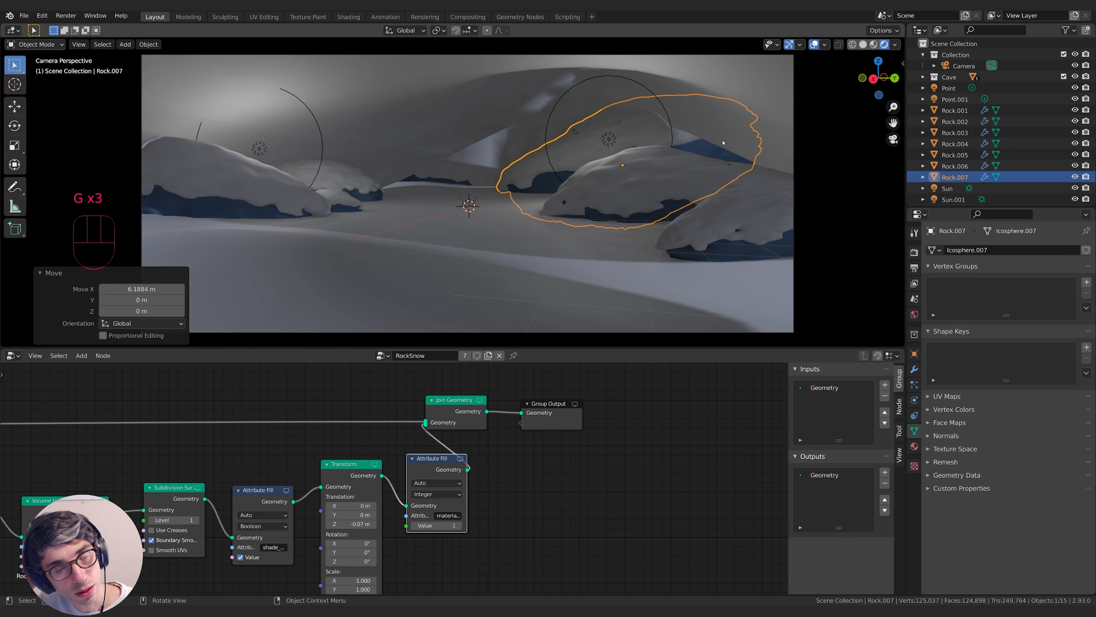
{"action": "key", "text": "shift+alt+z"}
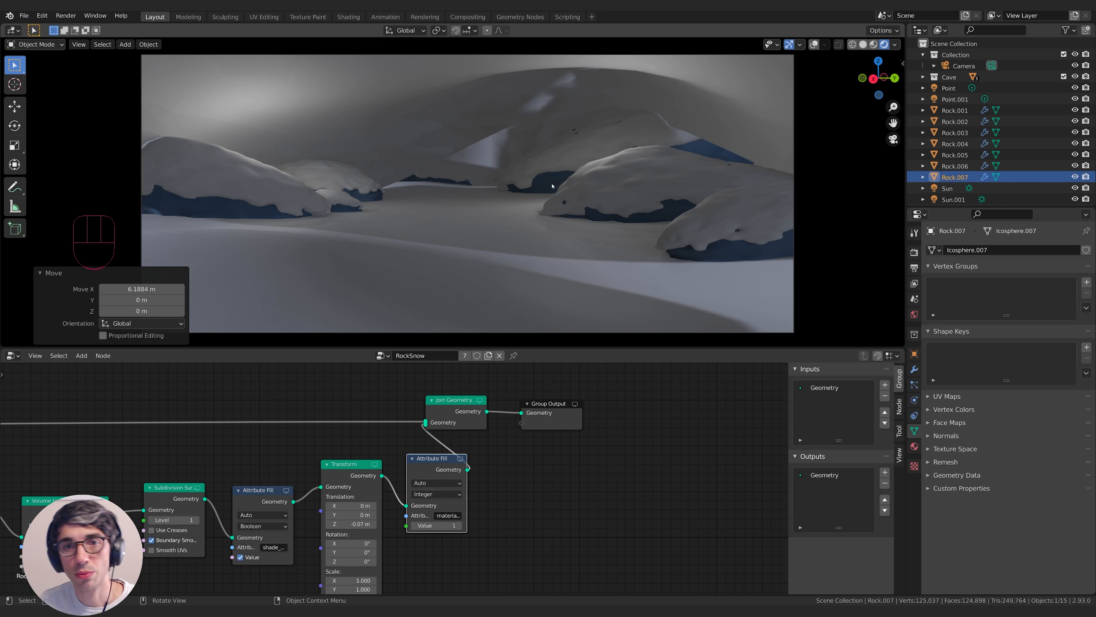
Reposition the rock copy behind the large right-hand rock and rotate it 14.6°.
{"action": "key", "text": "g"}
{"action": "left_click", "coordinate": [654, 201]}
{"action": "key", "text": "r"}
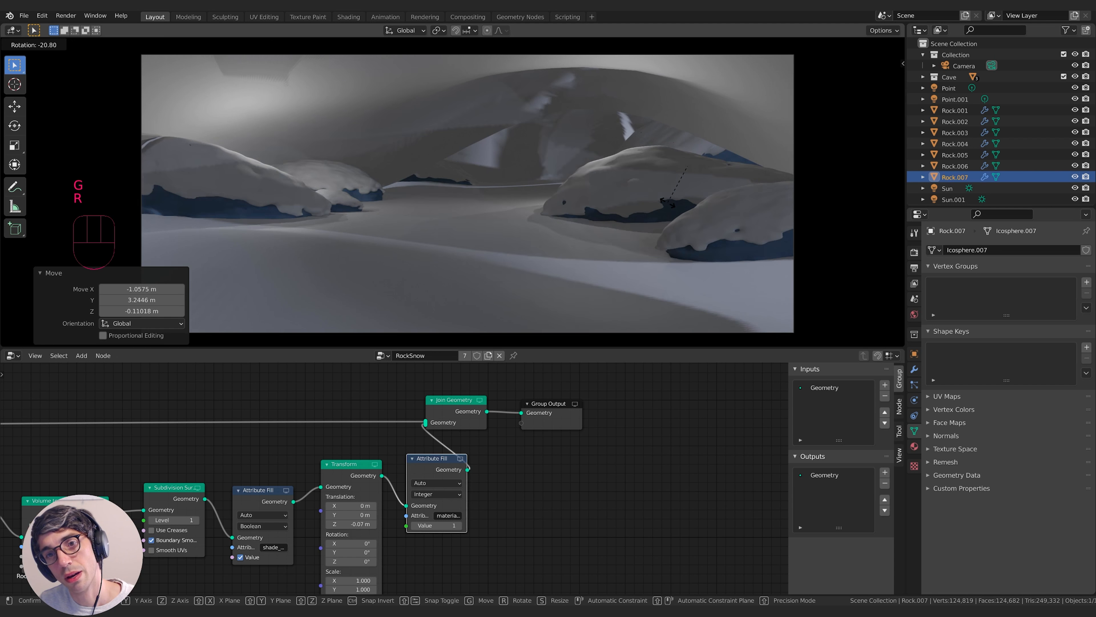
{"action": "left_click", "coordinate": [674, 201]}
{"action": "key", "text": "g"}
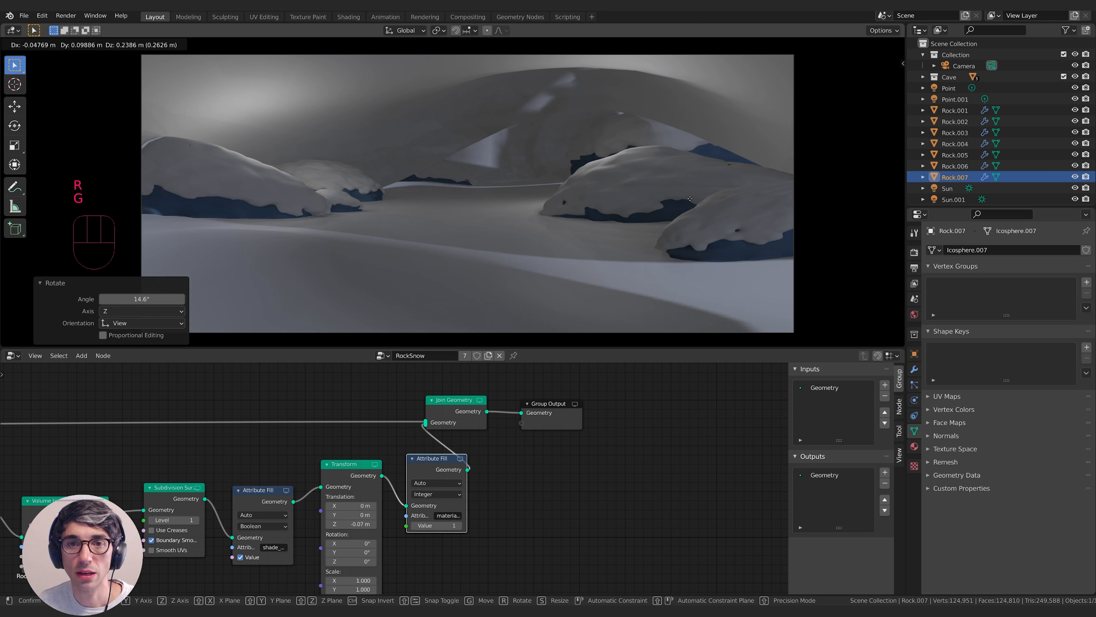
{"action": "left_click", "coordinate": [631, 202]}
Scale the rock copy to 0.318 and move it forward along the global X axis into the left foreground.
{"action": "key", "text": "s"}
{"action": "left_click", "coordinate": [582, 194]}
{"action": "key", "text": "g"}
{"action": "key", "text": "x"}
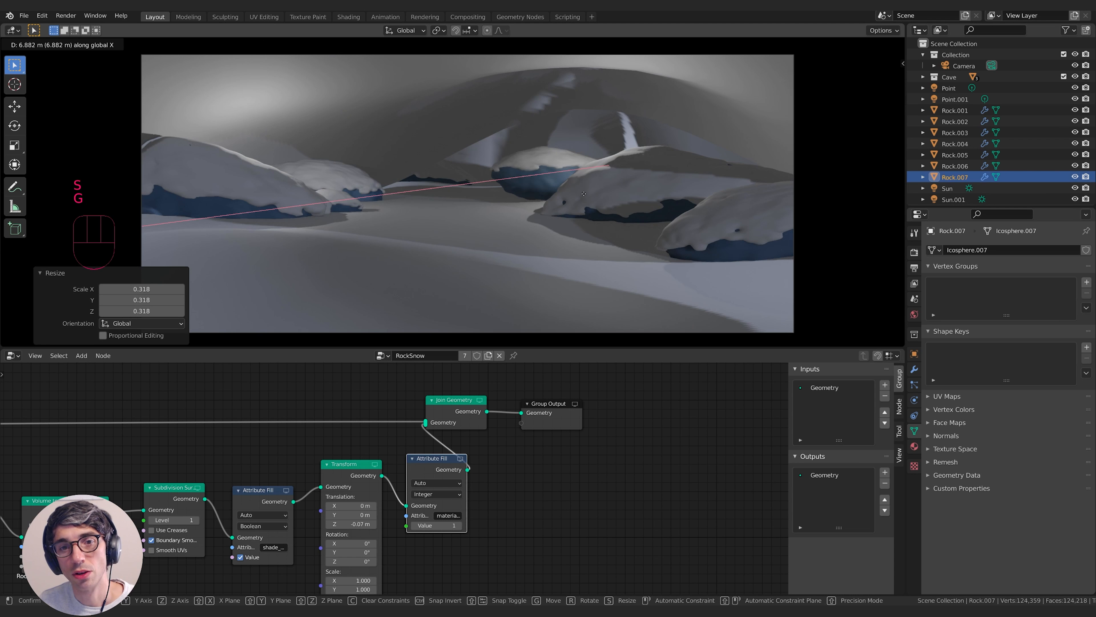
{"action": "key", "text": "g"}
{"action": "left_click", "coordinate": [539, 213]}
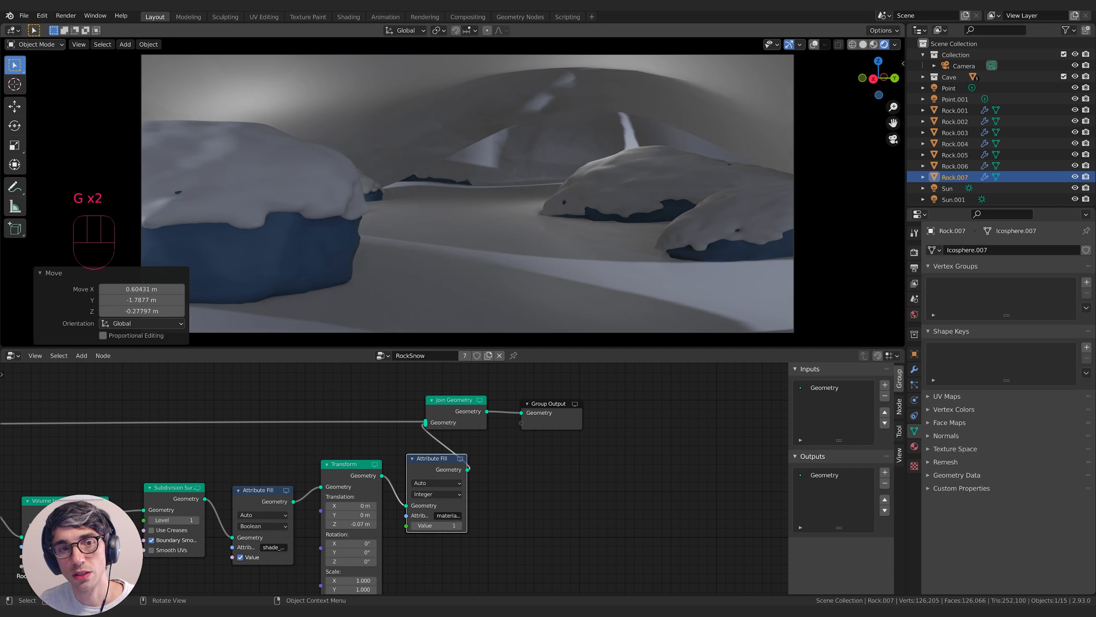
Rotate the left foreground rock 5.12°, sink it into the snow, and scale it to 0.760.
{"action": "key", "text": "r"}
{"action": "left_click", "coordinate": [468, 243]}
{"action": "key", "text": "g"}
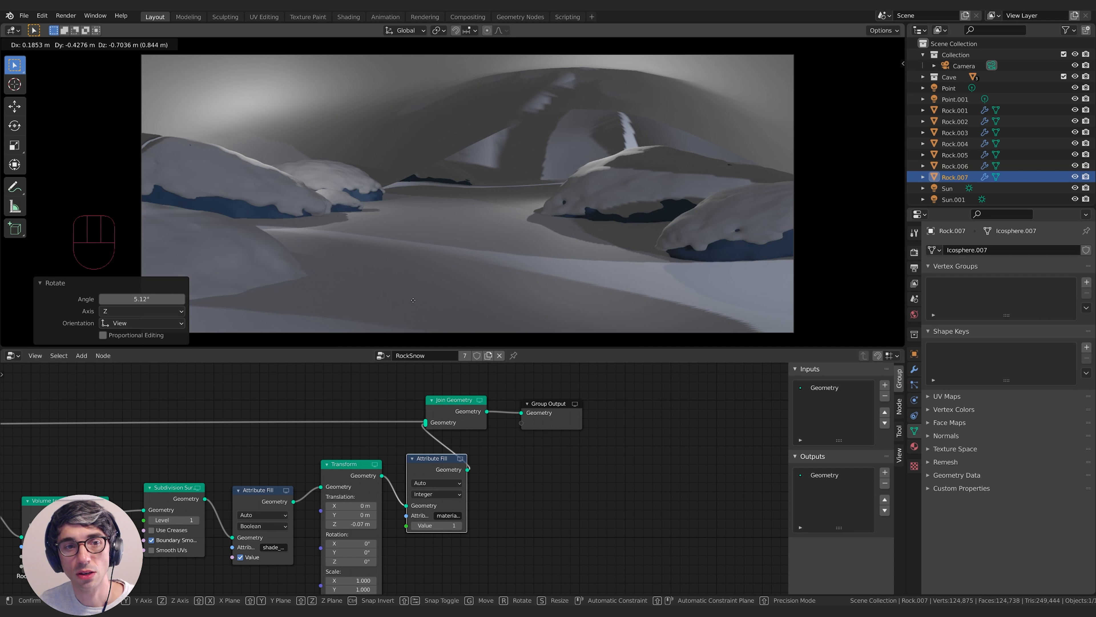
{"action": "left_click", "coordinate": [414, 294]}
{"action": "key", "text": "s"}
{"action": "left_click", "coordinate": [421, 270]}
Adjust the left foreground rock's position along the global X axis and toward the left edge of the shot, rotating it 7.94°.
{"action": "key", "text": "g"}
{"action": "key", "text": "x"}
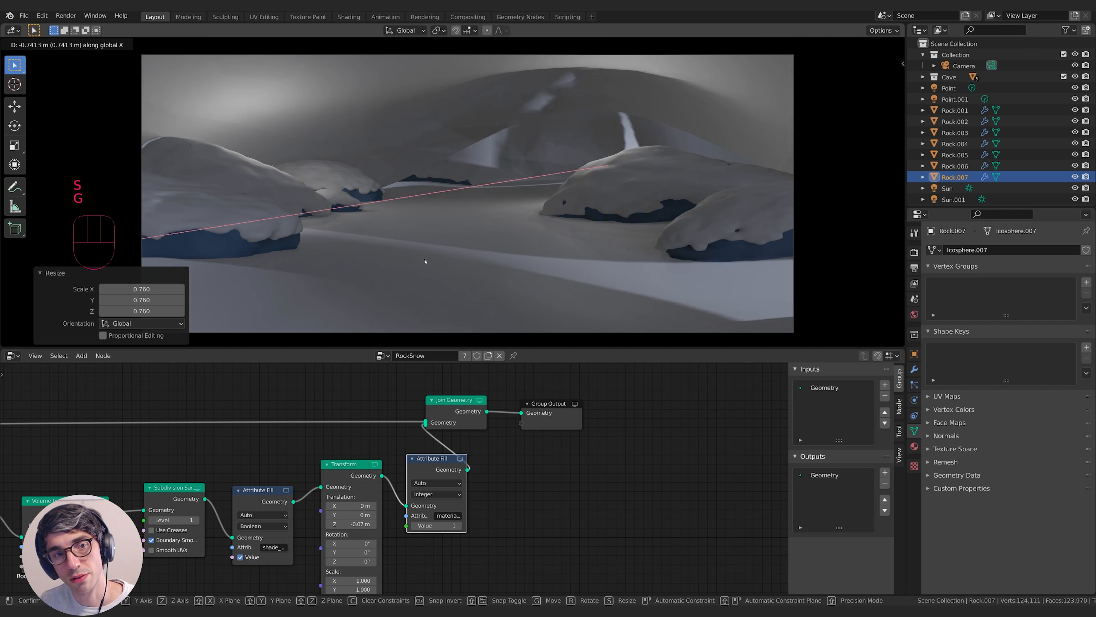
{"action": "left_click", "coordinate": [424, 262]}
{"action": "key", "text": "g"}
{"action": "left_click", "coordinate": [348, 253]}
{"action": "key", "text": "r"}
{"action": "left_click", "coordinate": [338, 266]}
{"action": "key", "text": "g"}
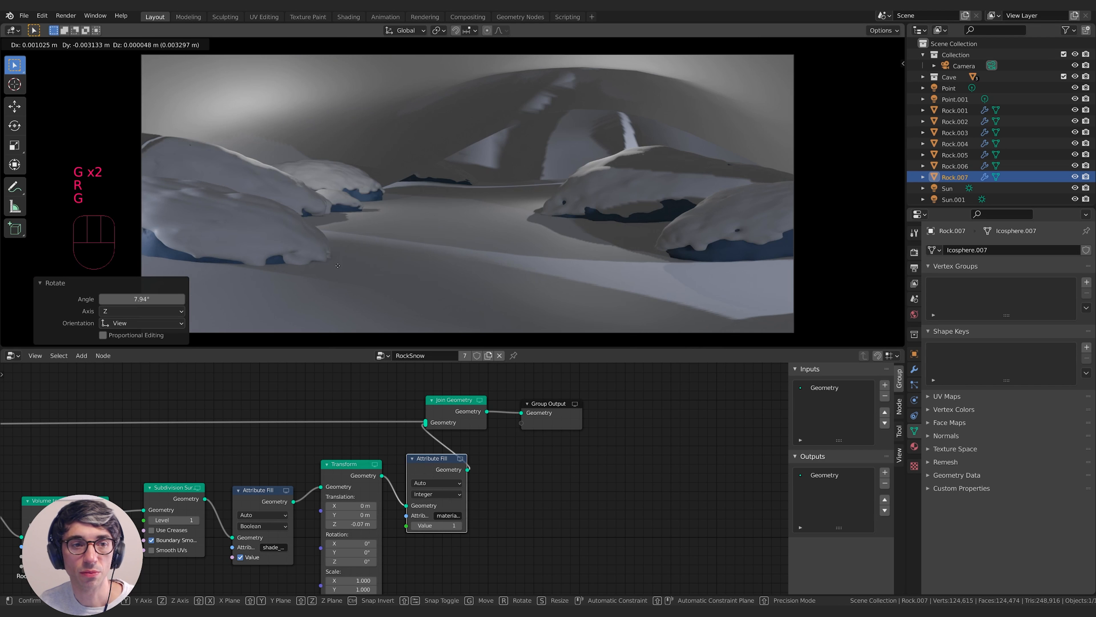
{"action": "left_click", "coordinate": [326, 253]}
Move the left foreground rock about 0.78 m along the global X axis, nudge it farther left, and scale it to 1.033.
{"action": "key", "text": "g"}
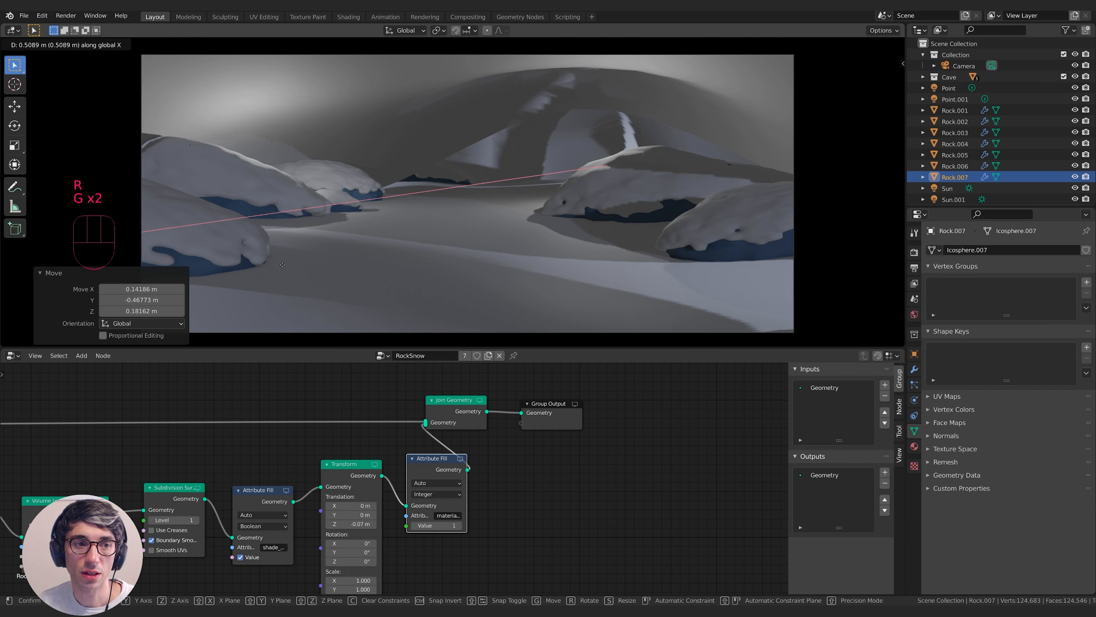
{"action": "left_click", "coordinate": [267, 259]}
{"action": "key", "text": "g"}
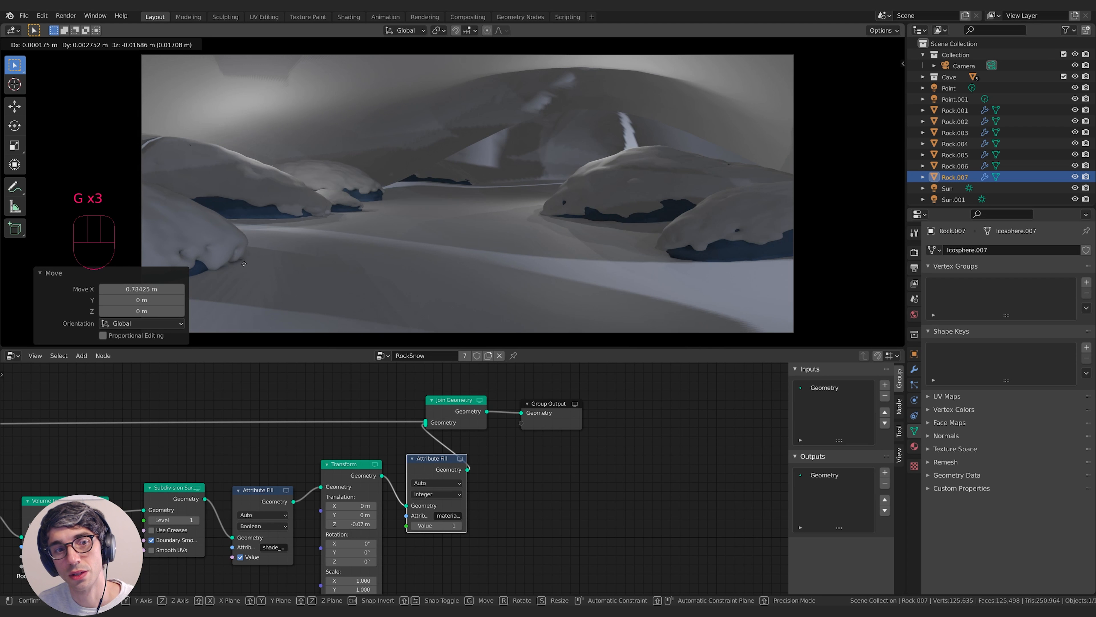
{"action": "left_click", "coordinate": [242, 260]}
{"action": "key", "text": "g"}
{"action": "key", "text": "s"}
{"action": "left_click", "coordinate": [244, 257]}
Stretch the left foreground rock to 3.196 along global Z and shift it to the left edge of the camera view.
{"action": "key", "text": "s"}
{"action": "key", "text": "z"}
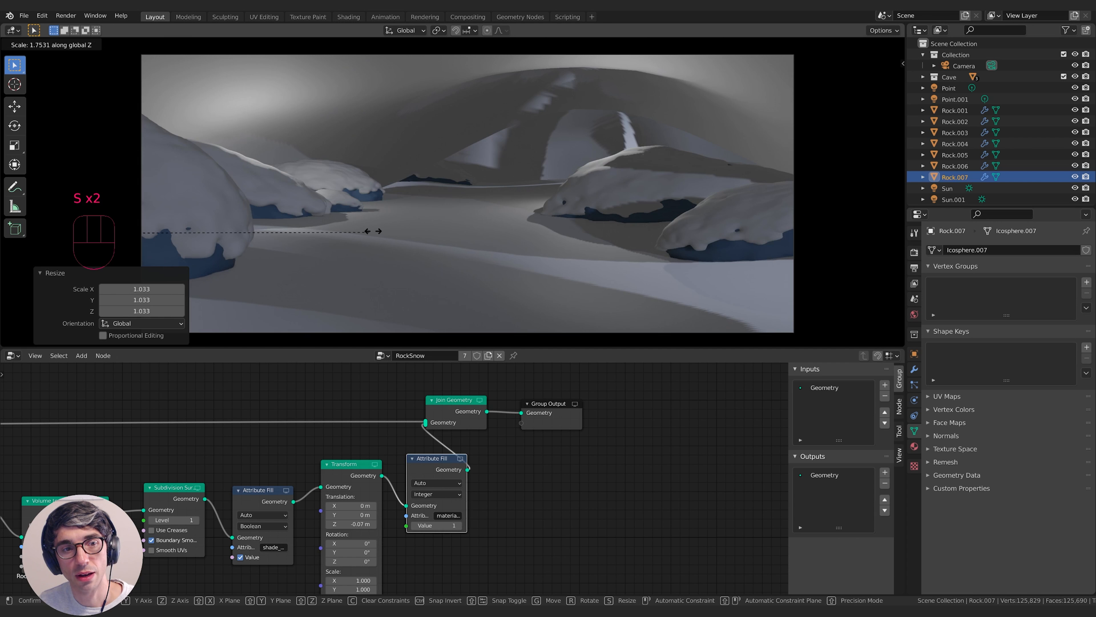
{"action": "left_click", "coordinate": [432, 242]}
{"action": "key", "text": "g"}
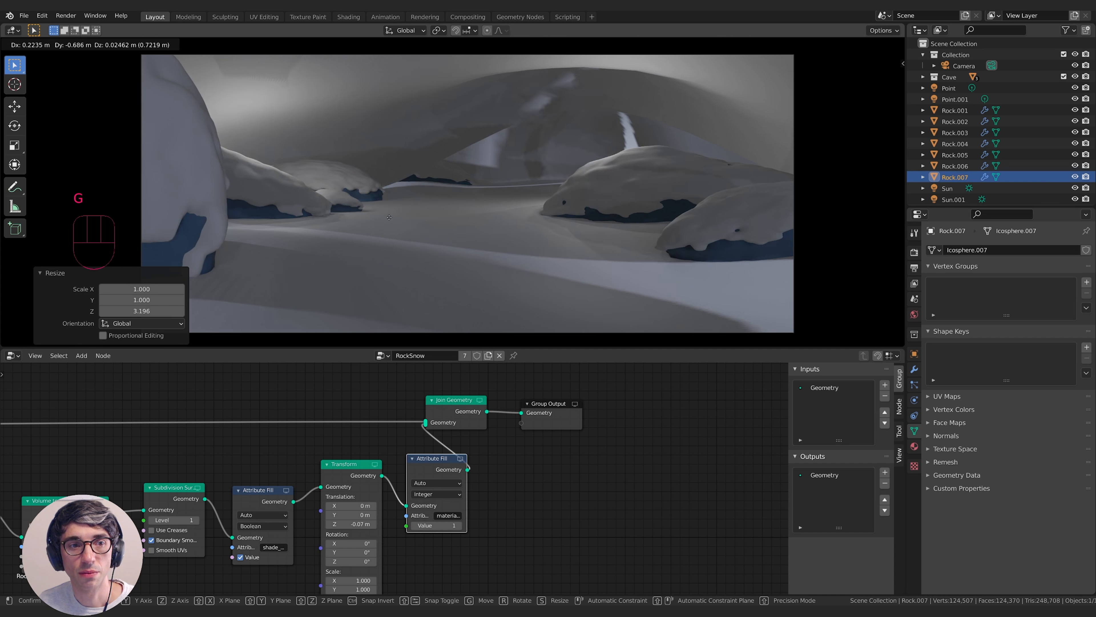
{"action": "key", "text": "Escape"}
{"action": "key", "text": "shift+d"}
{"action": "left_click", "coordinate": [632, 244]}
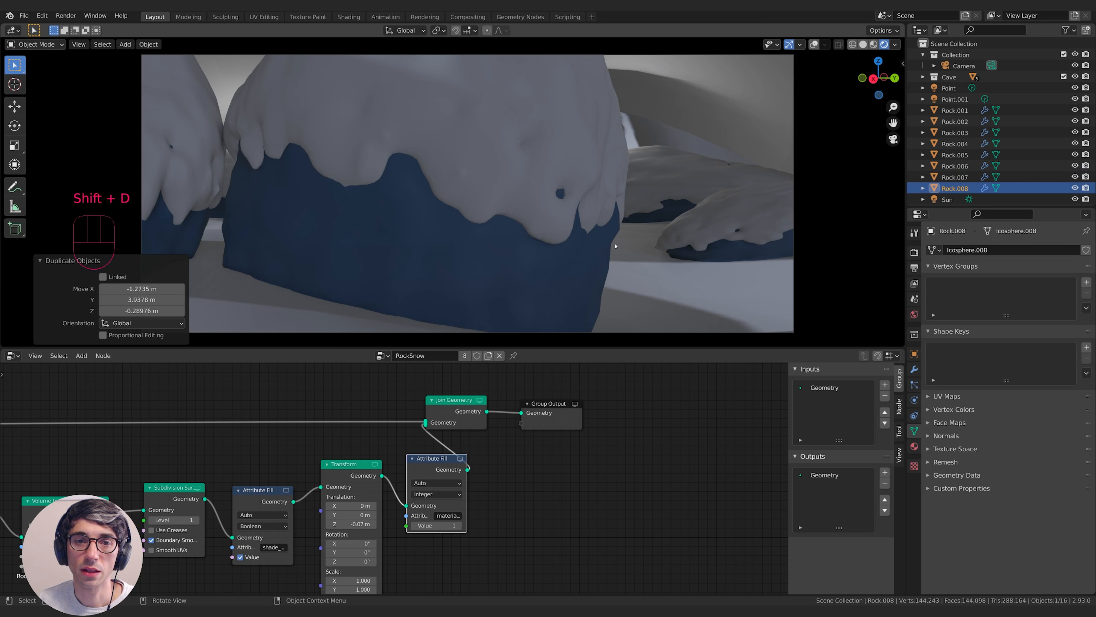
{"action": "key", "text": "Delete"}
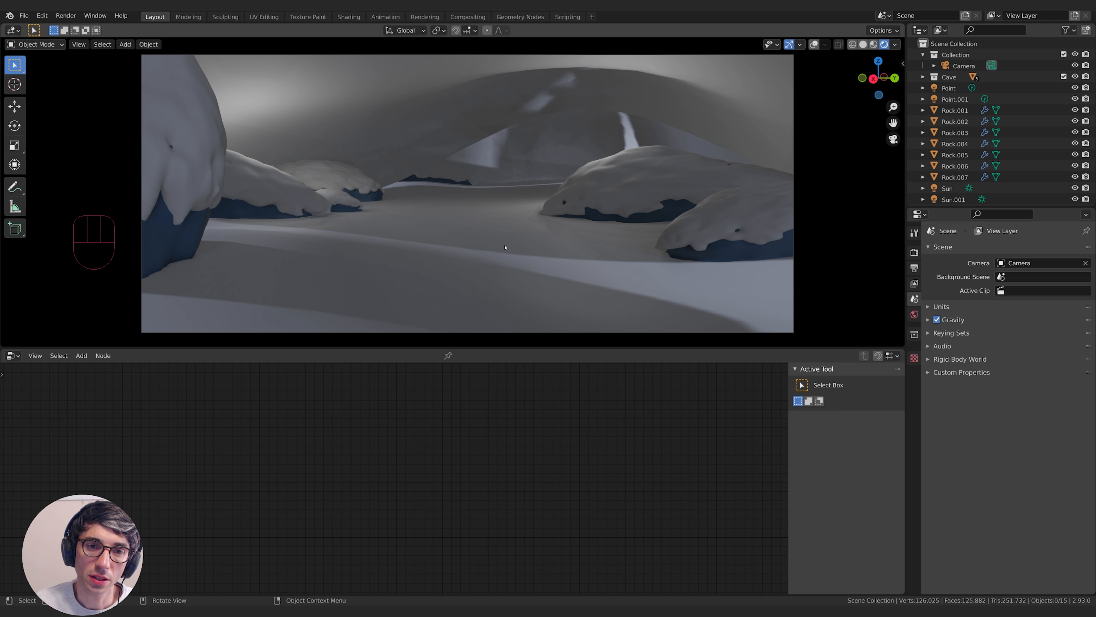
Assign the existing Snow material to the cave floor, cave roof and cave back wall.
{"action": "left_click", "coordinate": [497, 263]}
{"action": "left_click", "coordinate": [914, 446]}
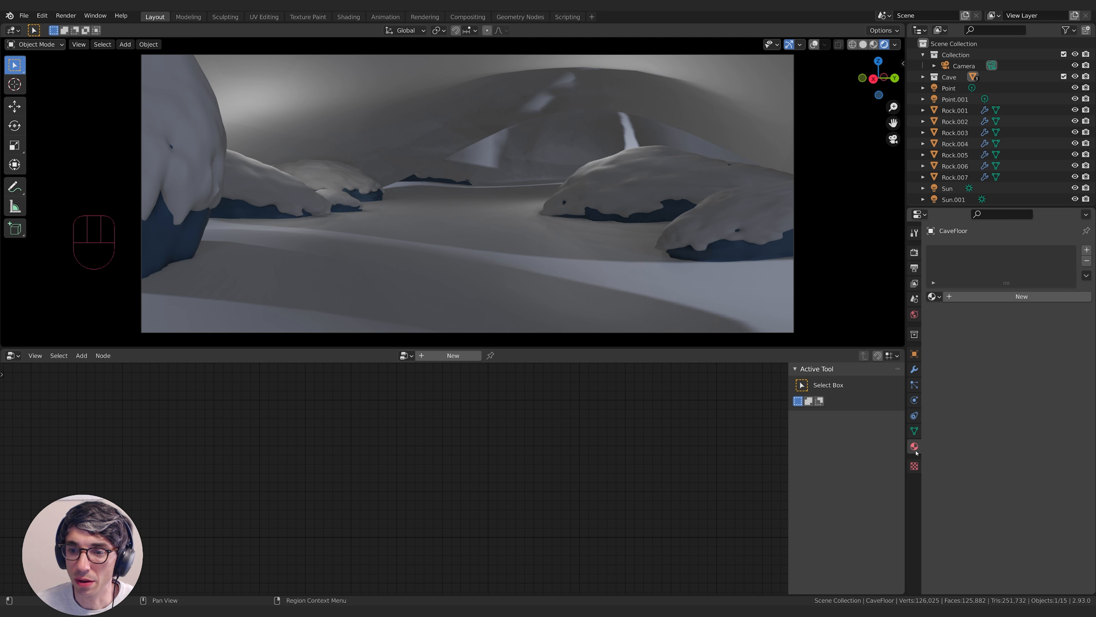
{"action": "left_click", "coordinate": [934, 296]}
{"action": "left_click", "coordinate": [962, 325]}
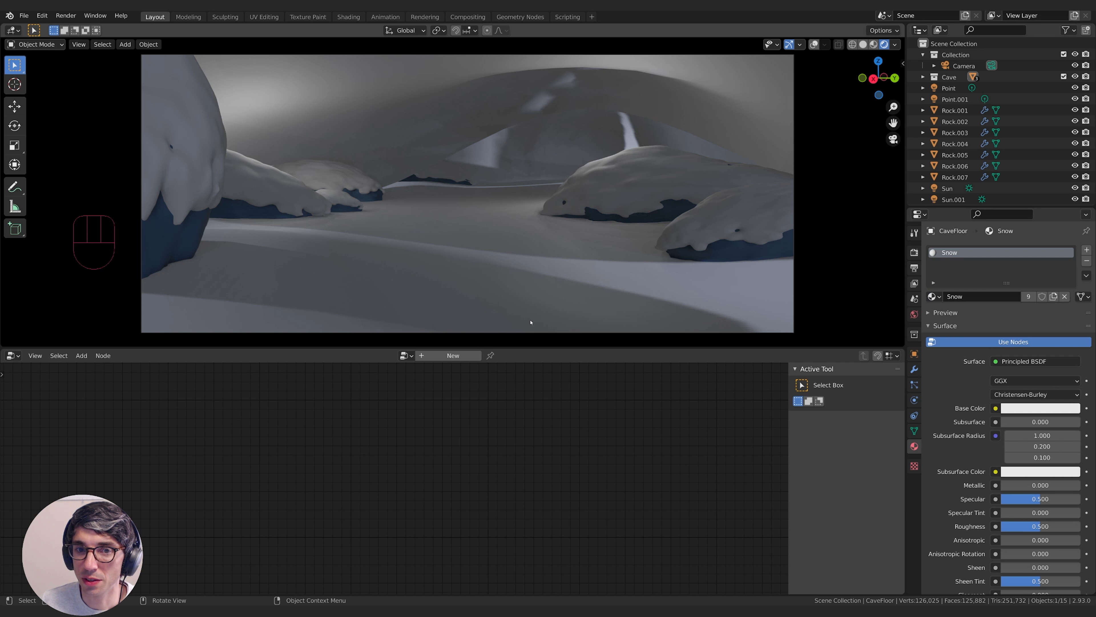
{"action": "left_click", "coordinate": [477, 110]}
{"action": "left_click", "coordinate": [933, 296]}
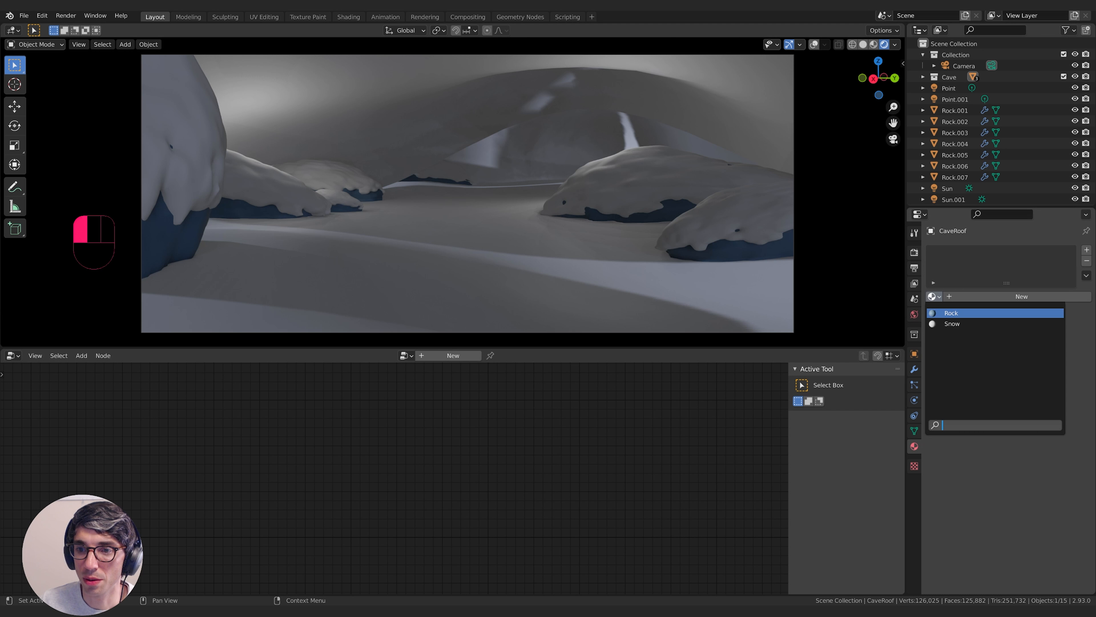
{"action": "left_click", "coordinate": [962, 324]}
{"action": "left_click", "coordinate": [585, 125]}
{"action": "left_click", "coordinate": [934, 296]}
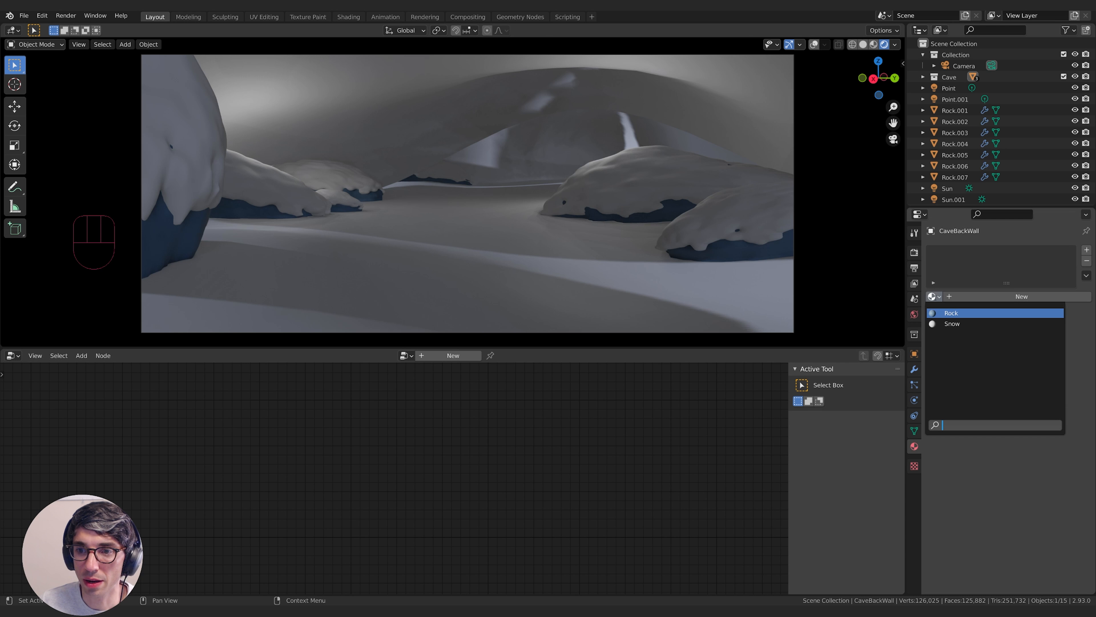
{"action": "left_click", "coordinate": [960, 324]}
Switch the node area to the Shader Editor and give the Snow material a pale blue base color and 0.715 subsurface.
{"action": "left_click", "coordinate": [13, 355]}
{"action": "left_click", "coordinate": [26, 459]}
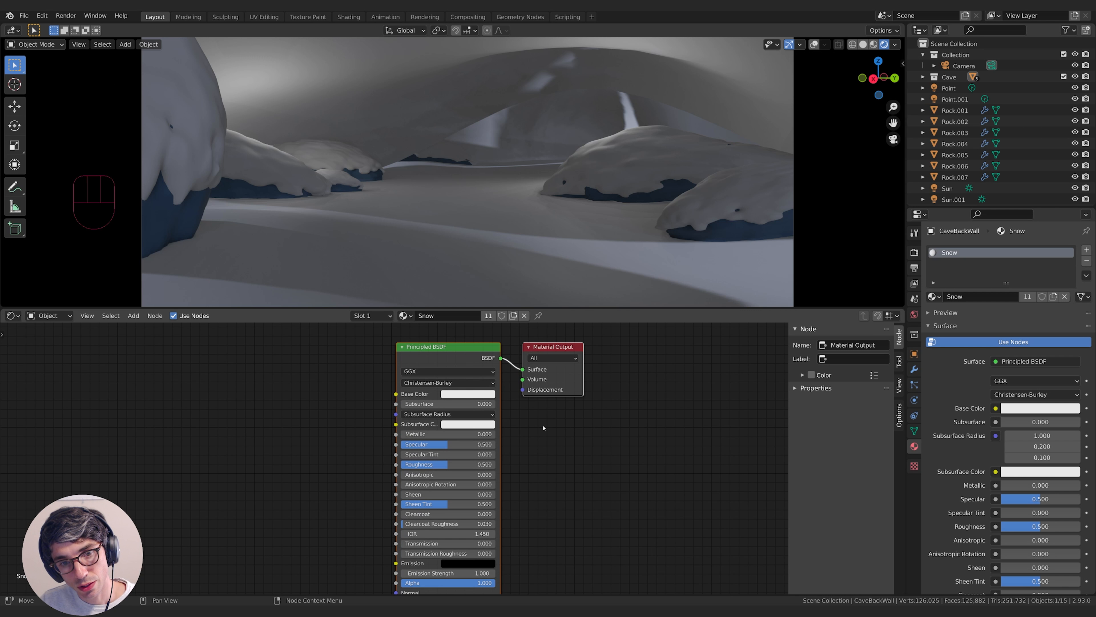
{"action": "middle_click_drag", "start_coordinate": [543, 427], "coordinate": [579, 429]}
{"action": "left_click", "coordinate": [514, 396]}
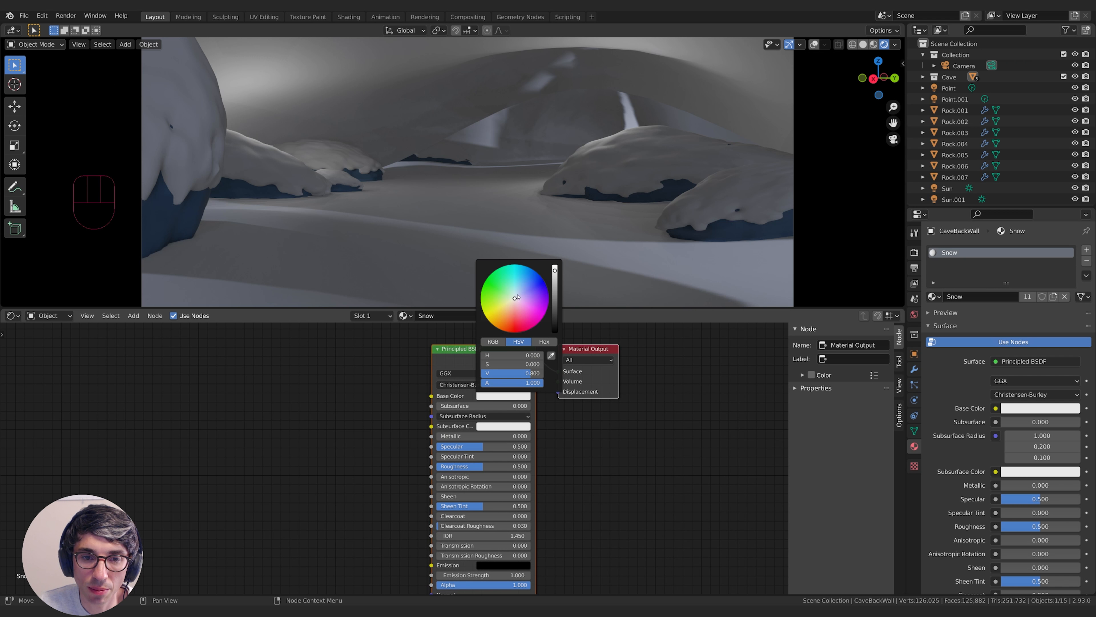
{"action": "left_click_drag", "start_coordinate": [518, 297], "coordinate": [519, 294]}
{"action": "middle_click_drag", "start_coordinate": [458, 401], "coordinate": [480, 379]}
{"action": "left_click_drag", "start_coordinate": [478, 387], "coordinate": [524, 387]}
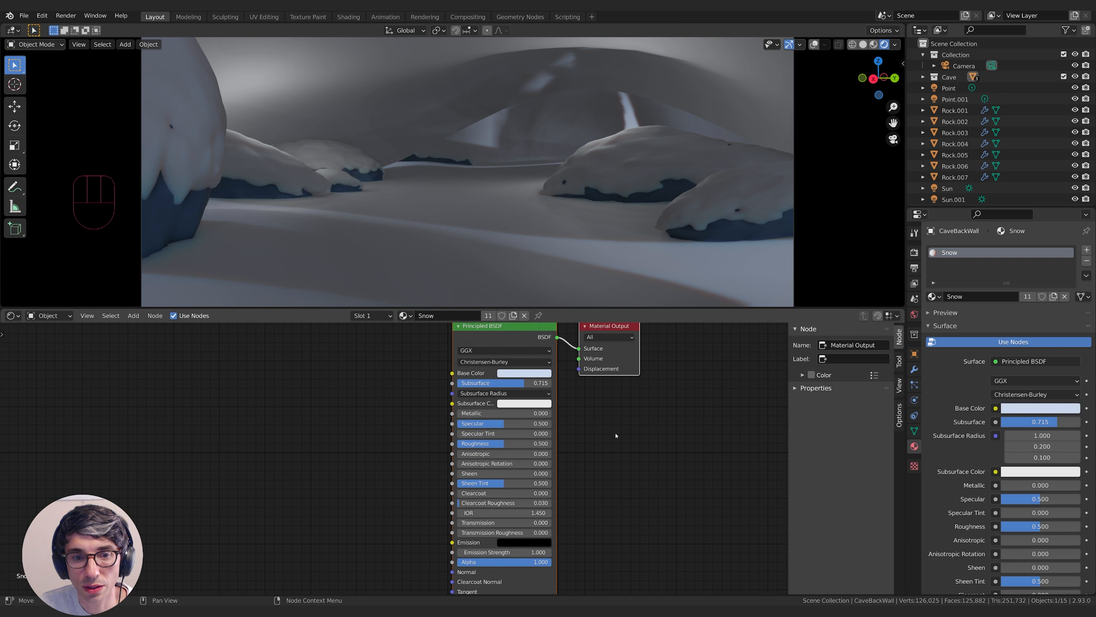
Set all three Subsurface Radius values of the Snow material to 0.1.
{"action": "left_click", "coordinate": [496, 393]}
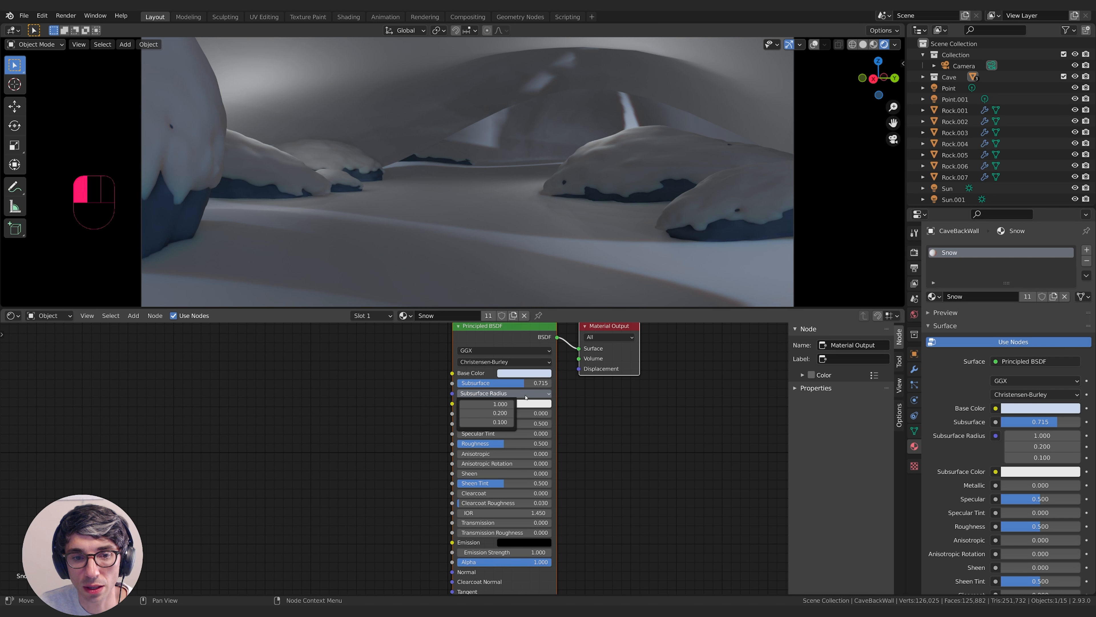
{"action": "left_click", "coordinate": [493, 413]}
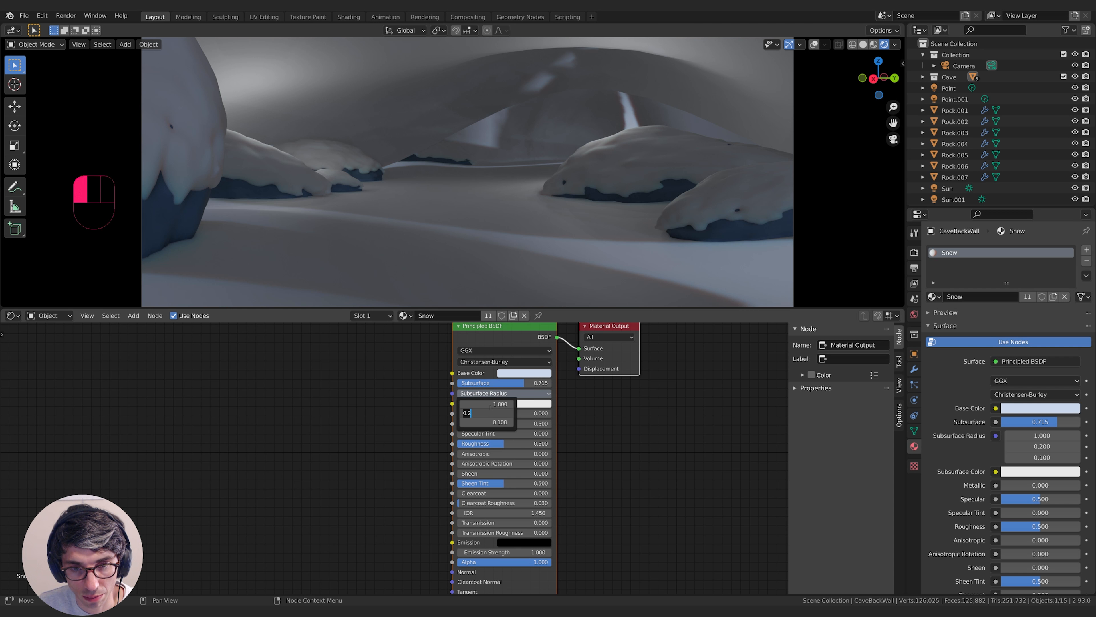
{"action": "left_click", "coordinate": [492, 404]}
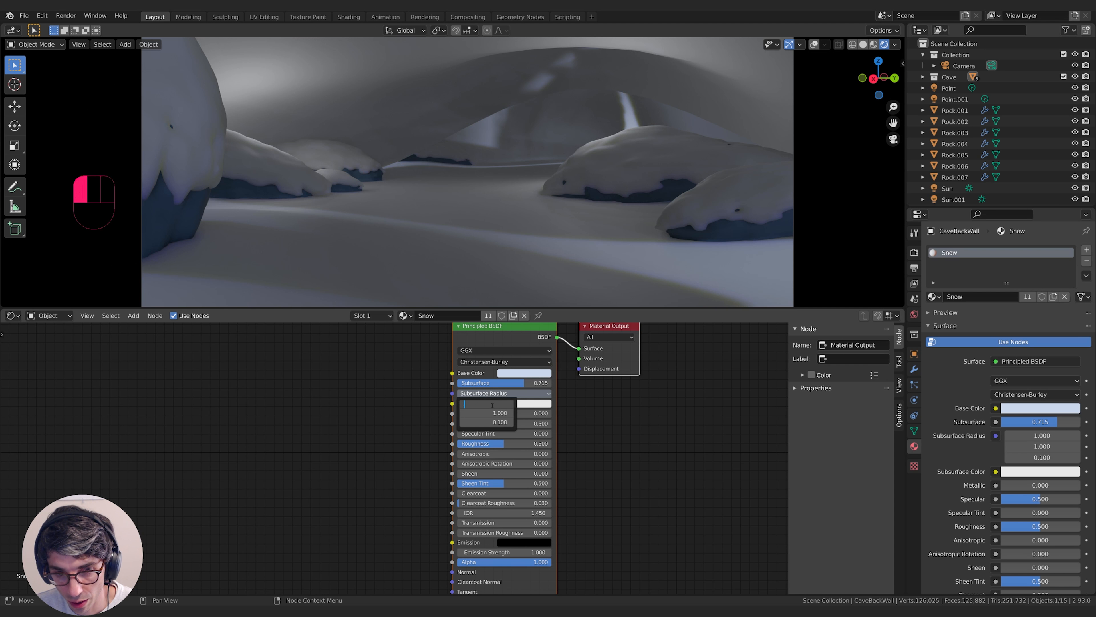
{"action": "type", "text": "0.1"}
{"action": "left_click", "coordinate": [494, 413]}
{"action": "type", "text": "0.1"}
{"action": "left_click", "coordinate": [500, 423]}
{"action": "type", "text": "0.1"}
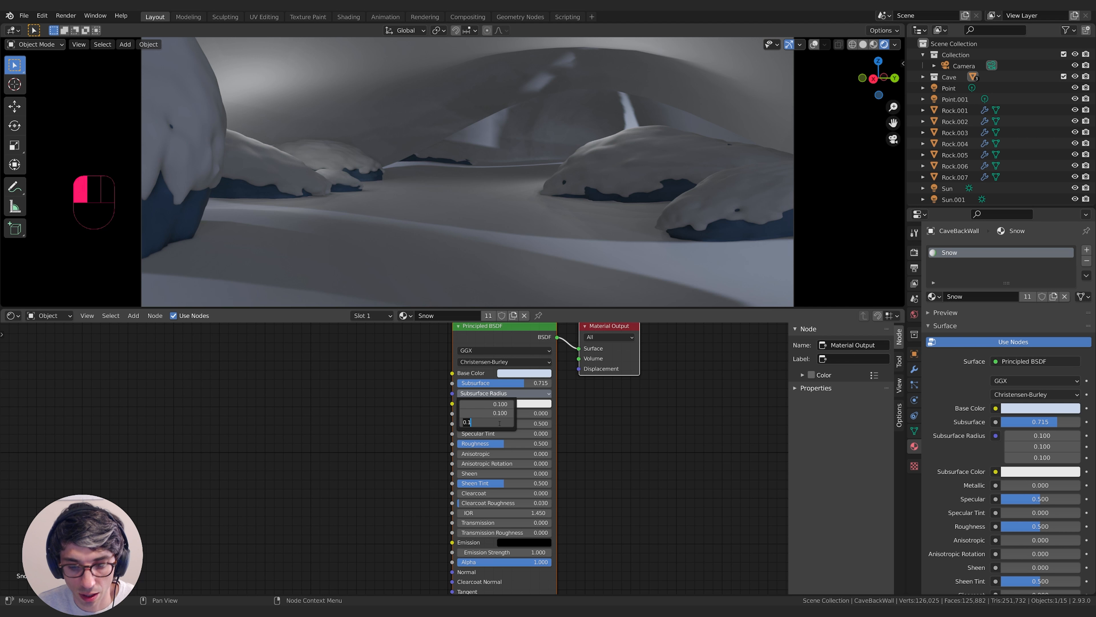
Test per-channel Subsurface Radius values on the Snow material, ending with 0.1, 1.0 and 0.1.
{"action": "left_click", "coordinate": [495, 412]}
{"action": "type", "text": "0.1"}
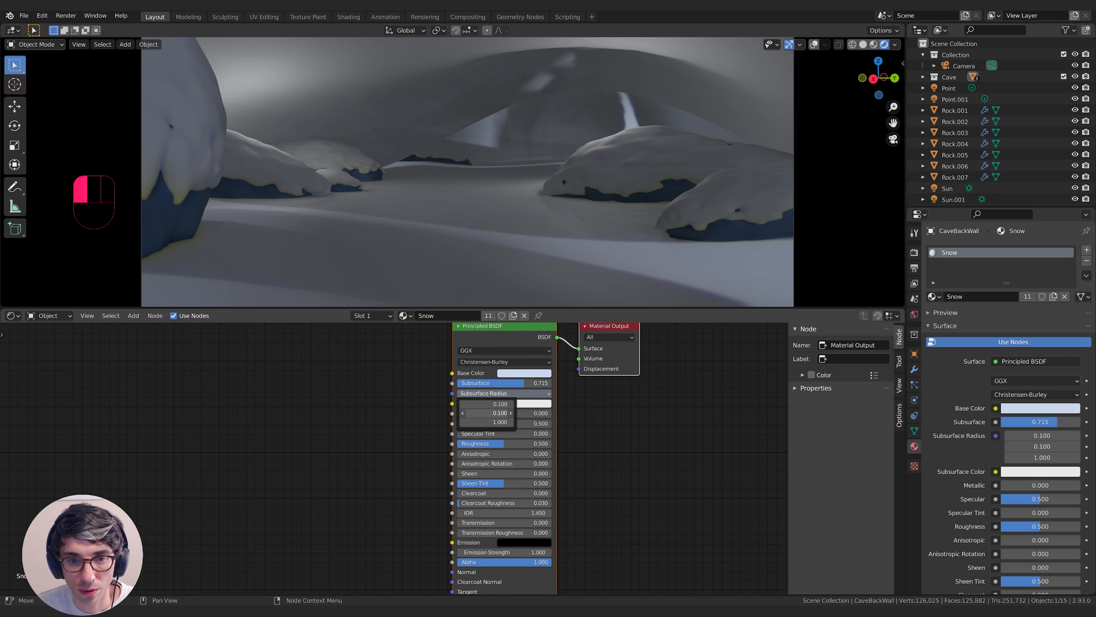
{"action": "left_click", "coordinate": [499, 422]}
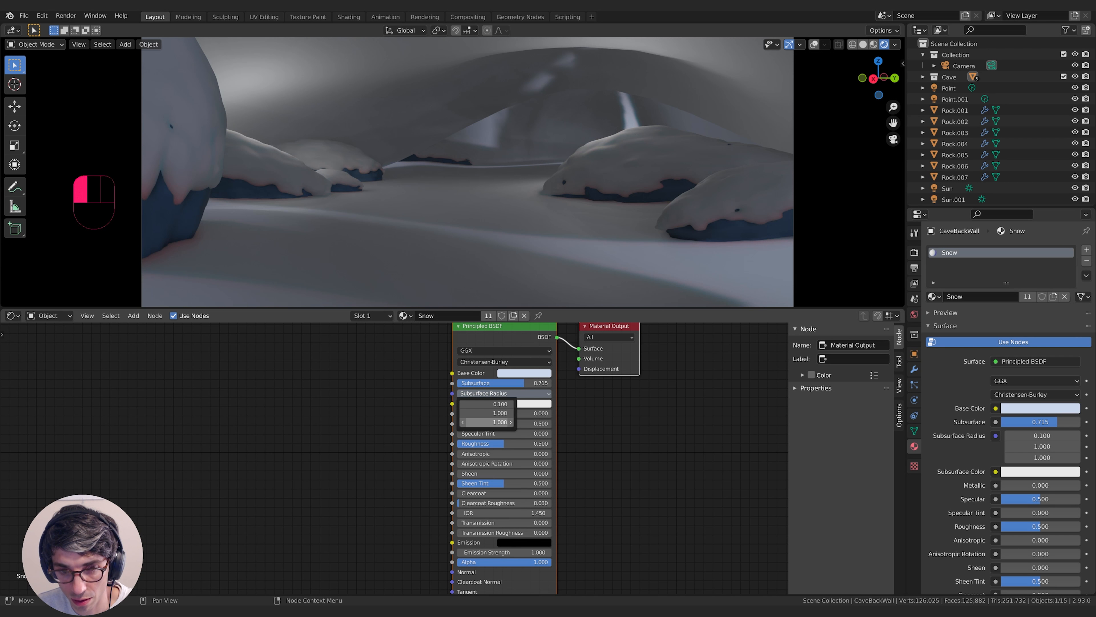
{"action": "type", "text": "1.0"}
{"action": "key", "text": "Return"}
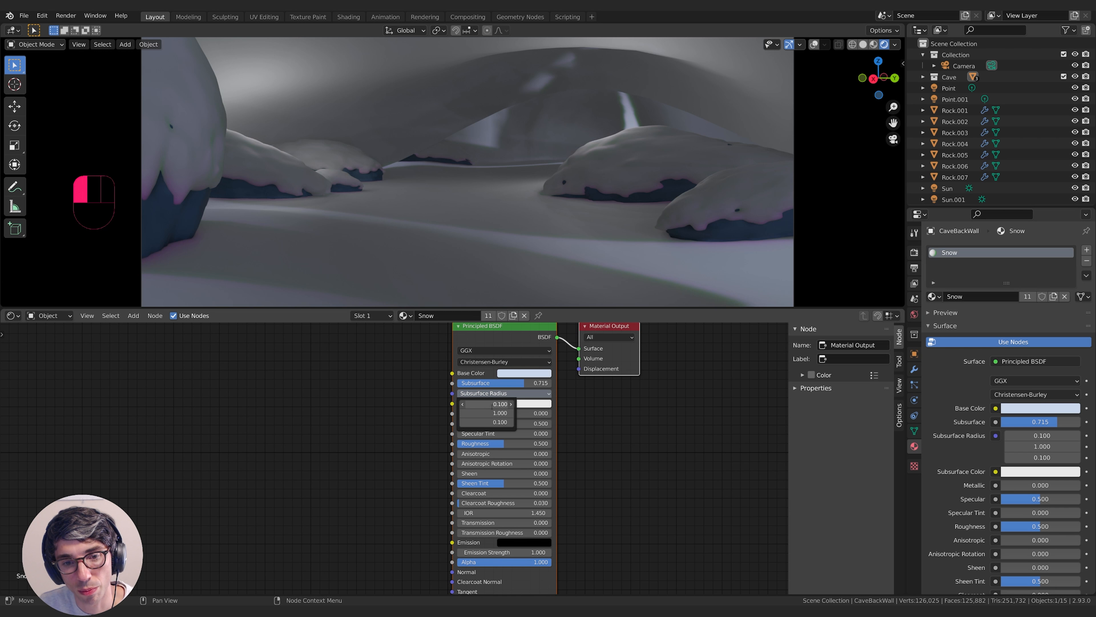
Set the first and third Subsurface Radius values of the Snow material to 1.0.
{"action": "type", "text": "1"}
{"action": "left_click", "coordinate": [497, 422]}
{"action": "type", "text": "1"}
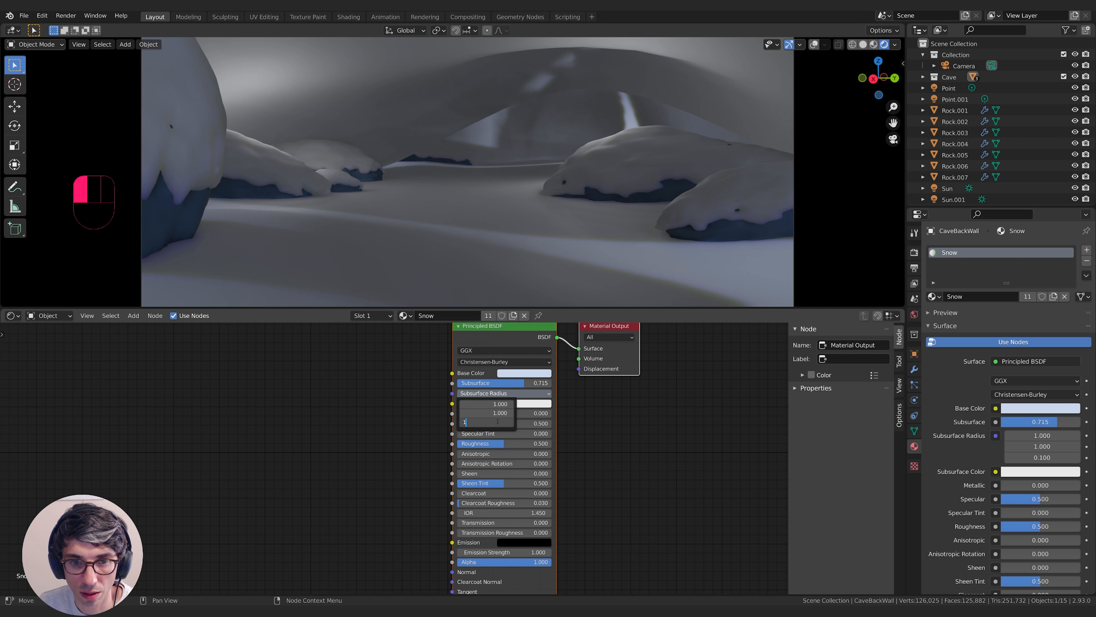
{"action": "key", "text": "Return"}
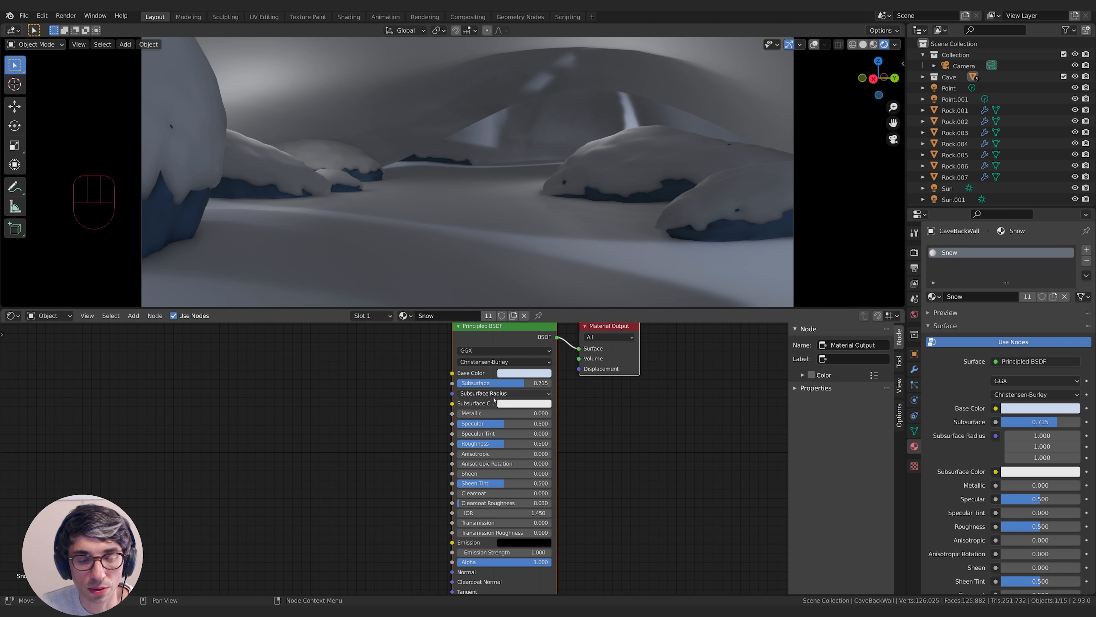
Give the Snow material a light blue subsurface color and a near-white base color, with Subsurface at 0.354.
{"action": "left_click", "coordinate": [508, 402]}
{"action": "left_click_drag", "start_coordinate": [536, 320], "coordinate": [542, 298]}
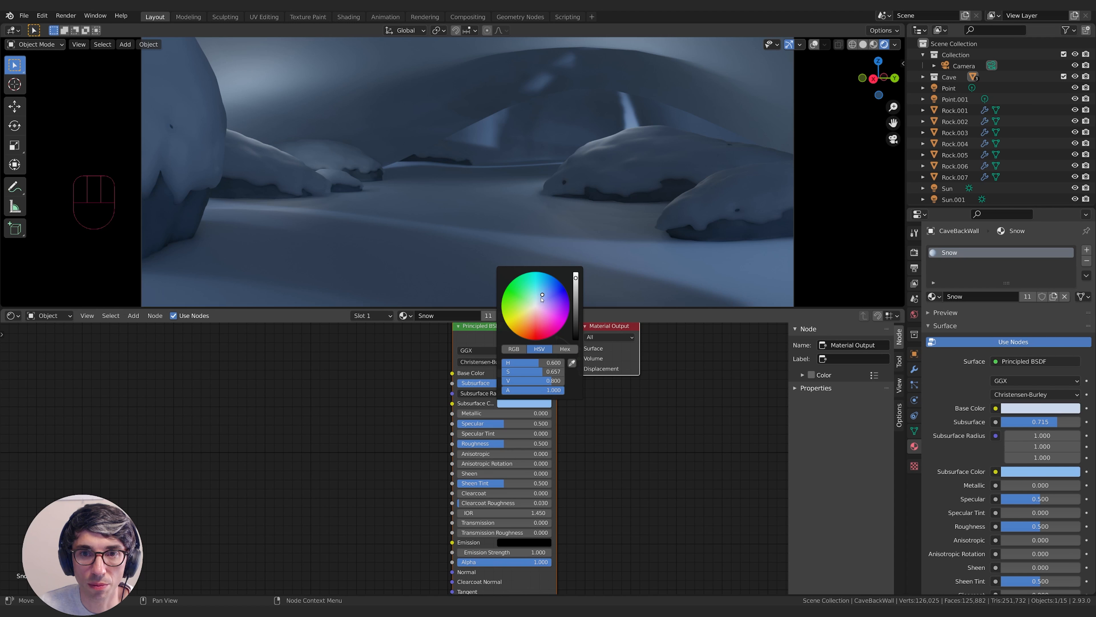
{"action": "left_click", "coordinate": [524, 373]}
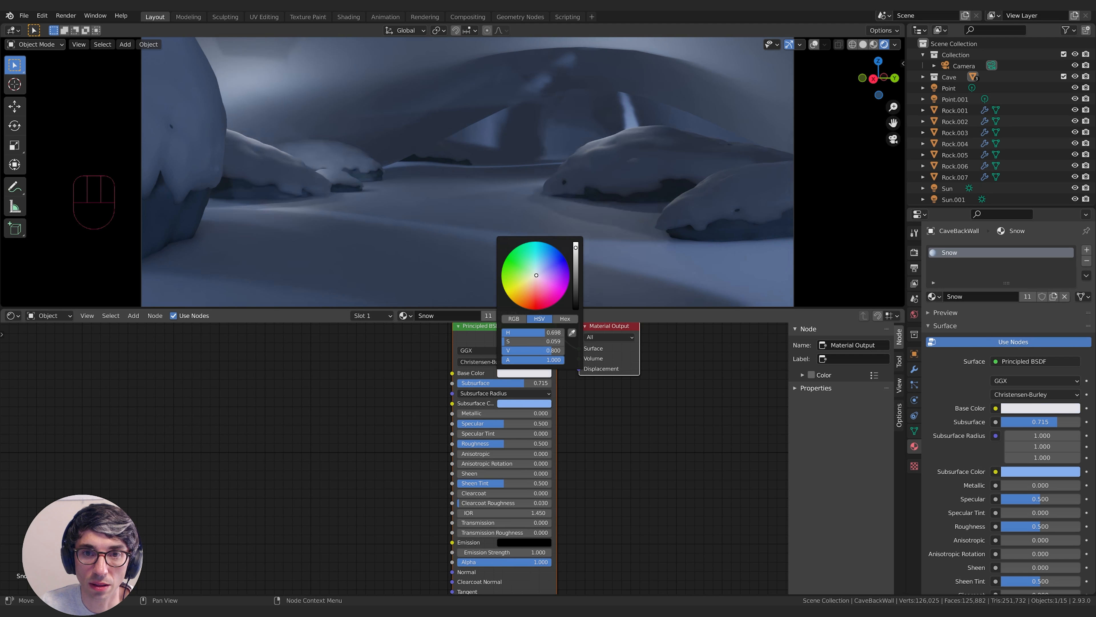
{"action": "left_click_drag", "start_coordinate": [534, 387], "coordinate": [488, 383]}
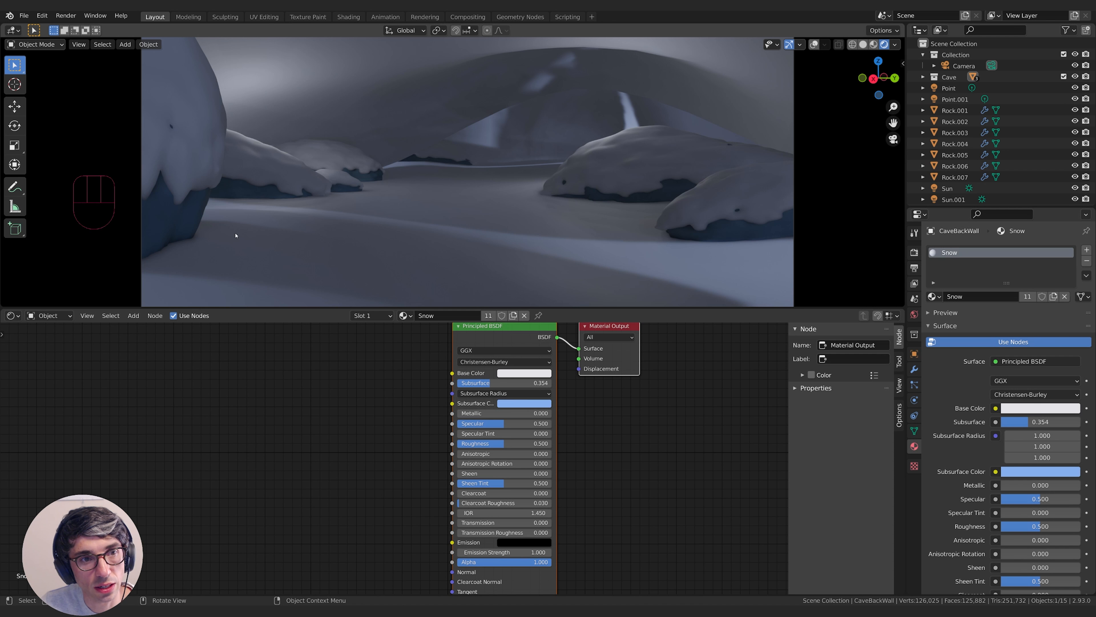
Set the Snow material's Roughness to 0.063, Clearcoat to 1.000 and Clearcoat Roughness to 0.084.
{"action": "middle_click_drag", "start_coordinate": [323, 481], "coordinate": [343, 455]}
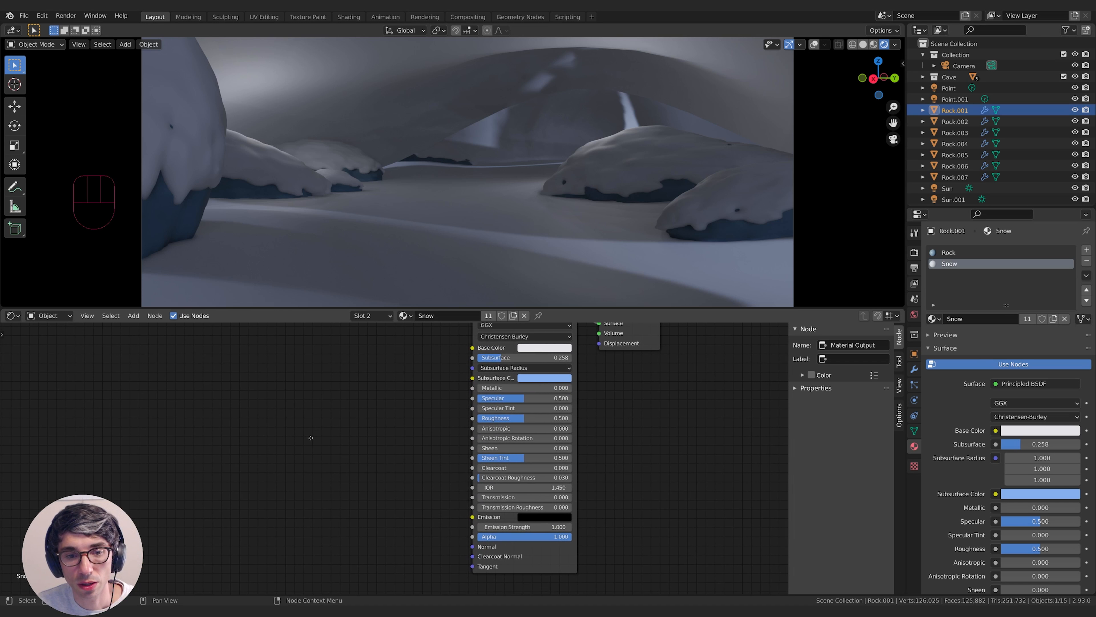
{"action": "left_click_drag", "start_coordinate": [544, 417], "coordinate": [503, 417]}
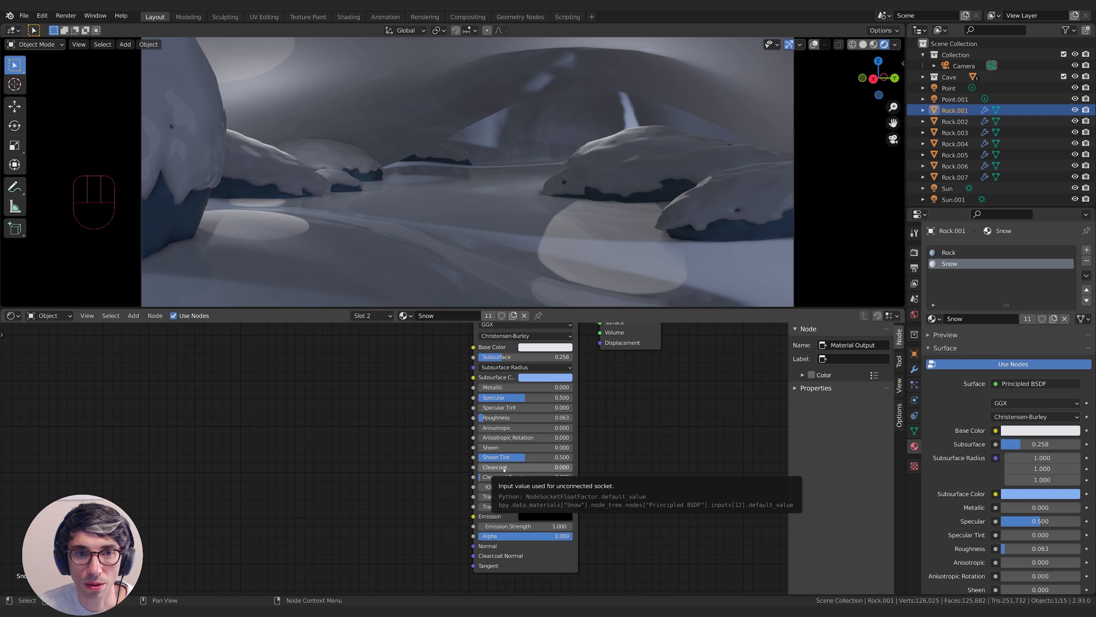
{"action": "left_click_drag", "start_coordinate": [505, 469], "coordinate": [574, 467]}
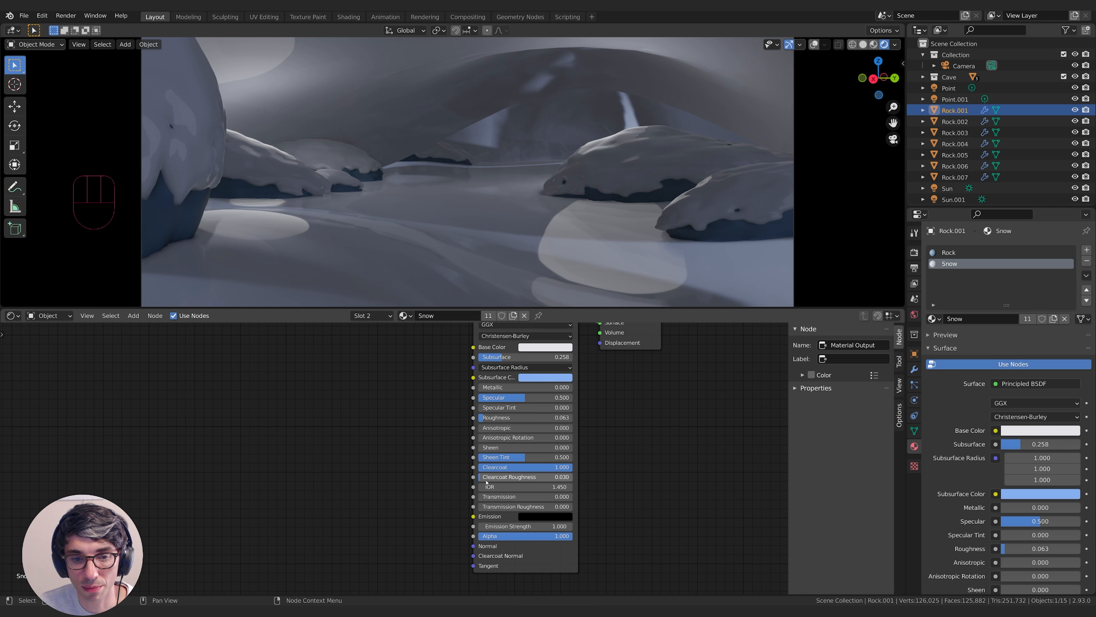
{"action": "left_click_drag", "start_coordinate": [509, 476], "coordinate": [515, 476]}
Add a Noise Texture node beside the Principled BSDF in the Snow material.
{"action": "key", "text": "shift+a"}
{"action": "left_click", "coordinate": [331, 453]}
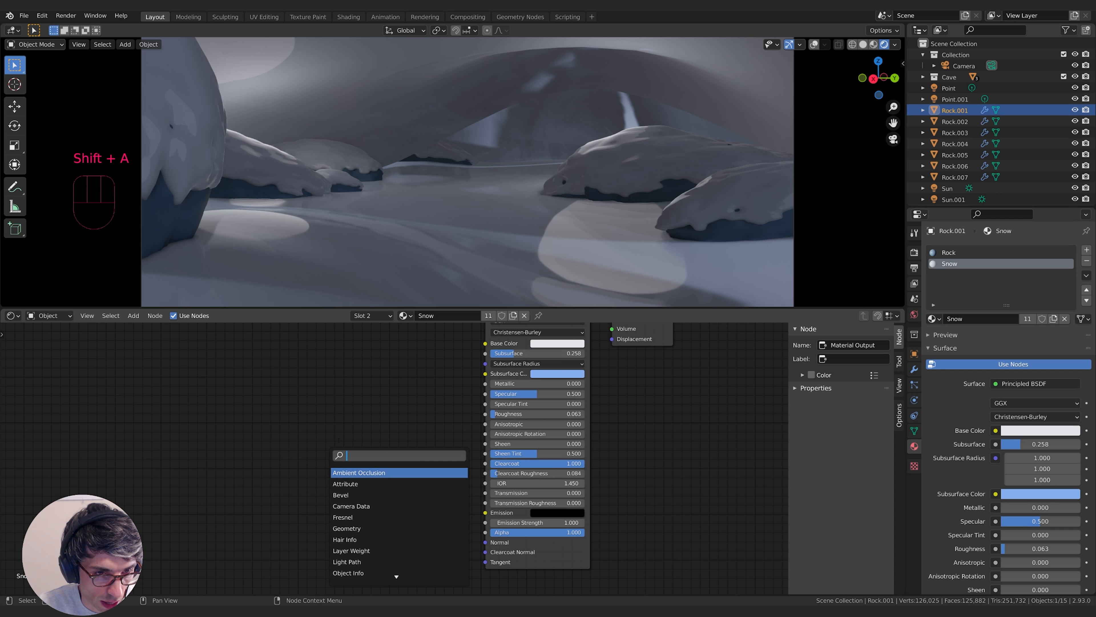
{"action": "type", "text": "noi"}
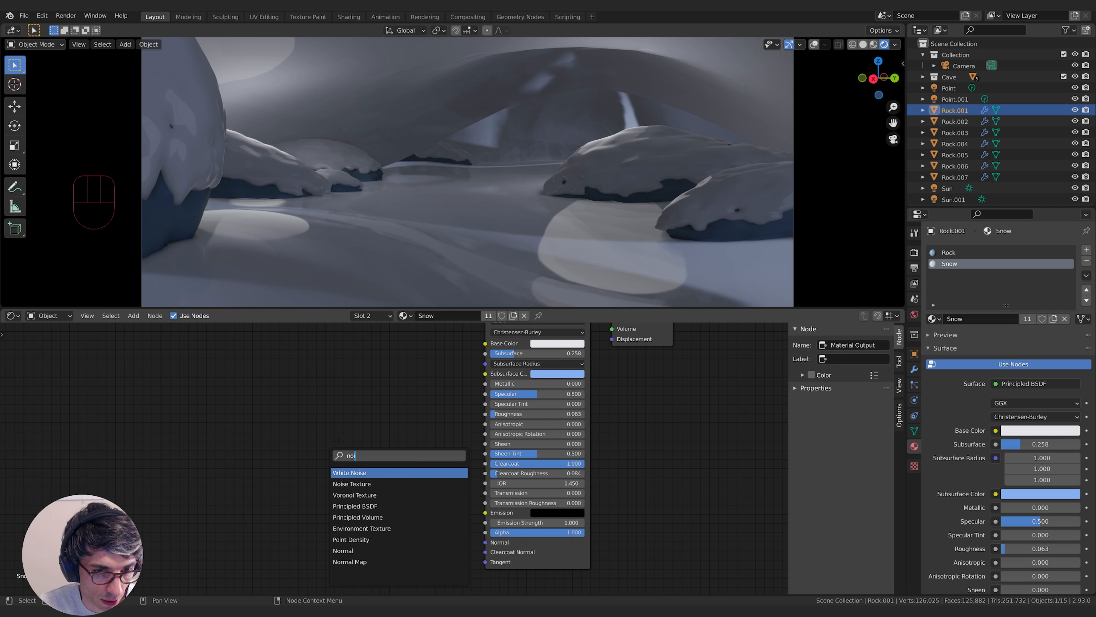
{"action": "key", "text": "Down"}
{"action": "key", "text": "Return"}
{"action": "left_click", "coordinate": [301, 413]}
Add a Bump node, feeding the noise Fac into its Height and its Normal output into the Principled BSDF's Normal.
{"action": "key", "text": "shift+a"}
{"action": "left_click", "coordinate": [430, 404]}
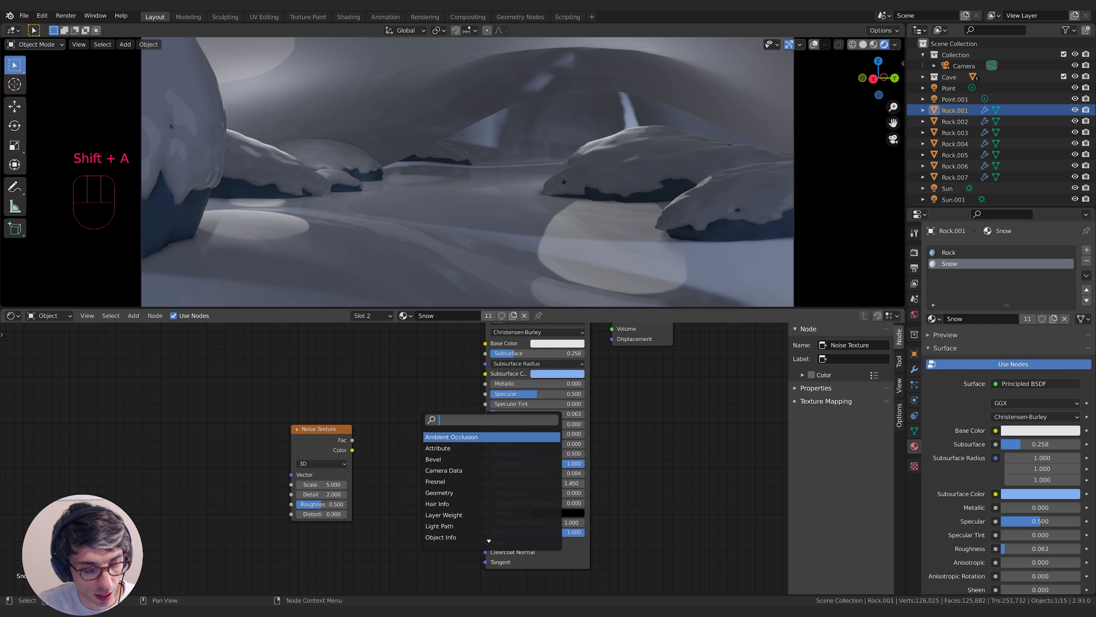
{"action": "type", "text": "bump"}
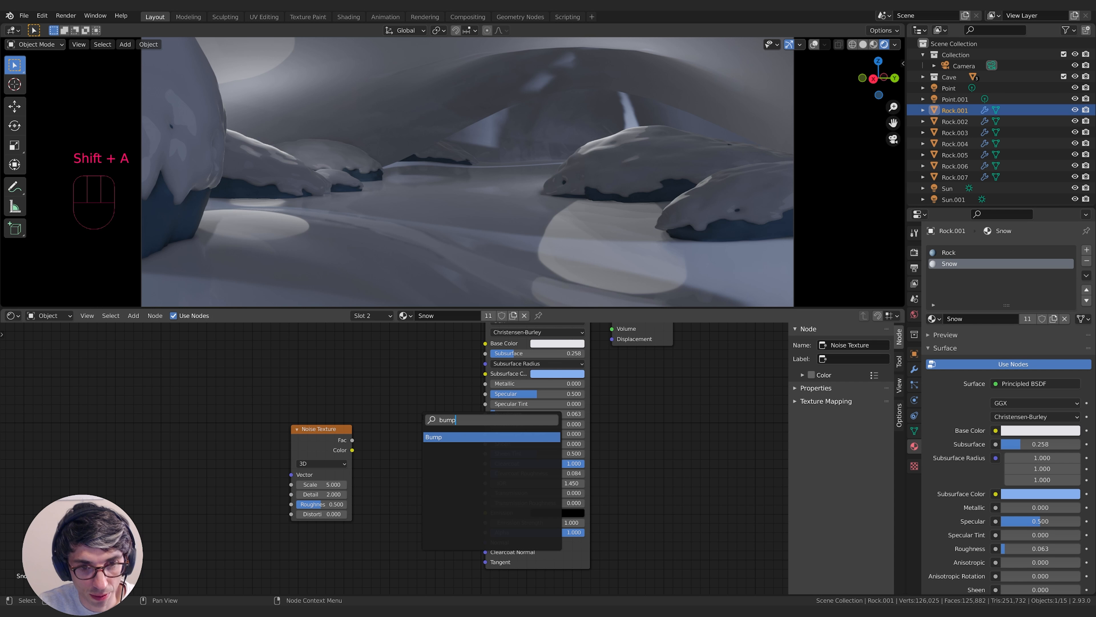
{"action": "key", "text": "Return"}
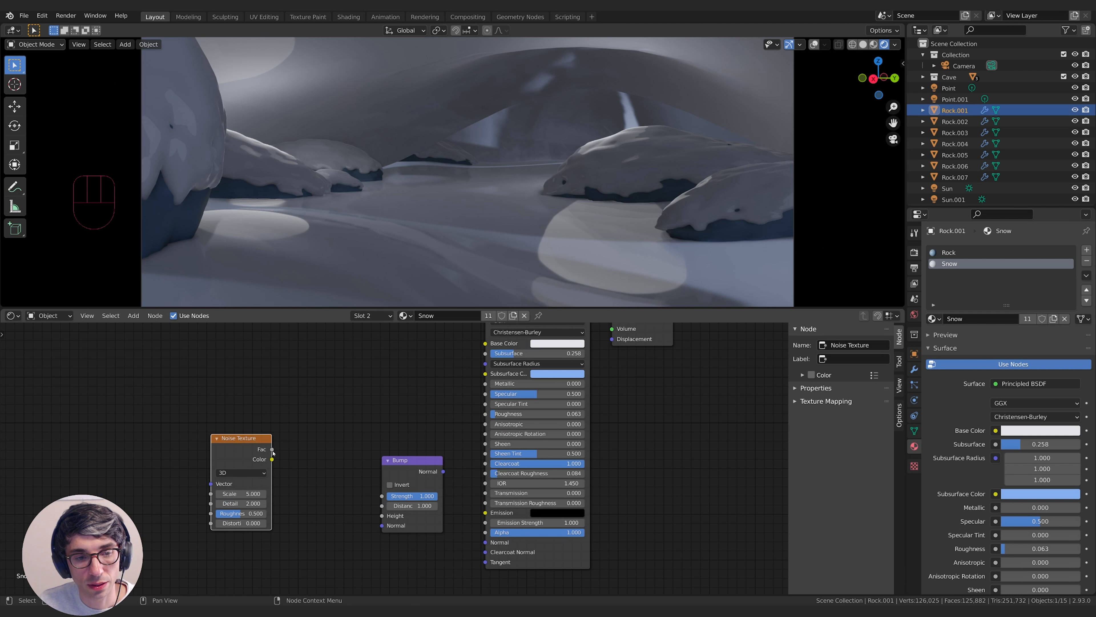
{"action": "left_click_drag", "start_coordinate": [272, 451], "coordinate": [384, 517]}
{"action": "mouse_move", "coordinate": [417, 472]}
{"action": "left_mouse_down"}
{"action": "mouse_move", "coordinate": [380, 472]}
{"action": "mouse_move", "coordinate": [485, 542]}
{"action": "left_mouse_up"}
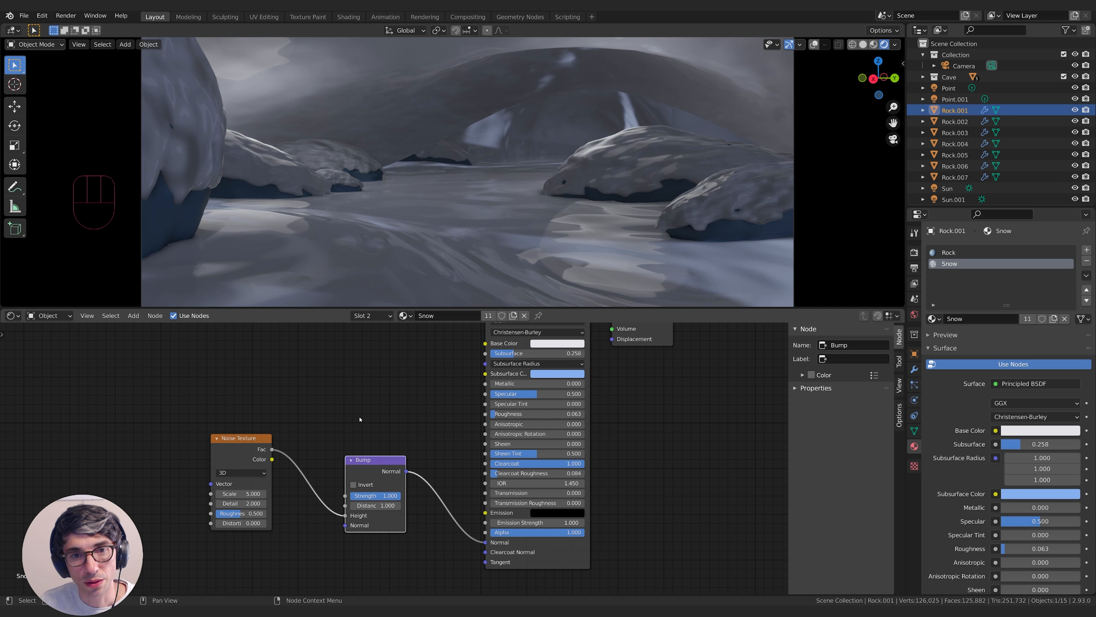
Set the Noise Texture's Scale to 416 for a fine-grained snow bump.
{"action": "middle_click_drag", "start_coordinate": [360, 419], "coordinate": [371, 417]}
{"action": "left_click_drag", "start_coordinate": [252, 491], "coordinate": [820, 491]}
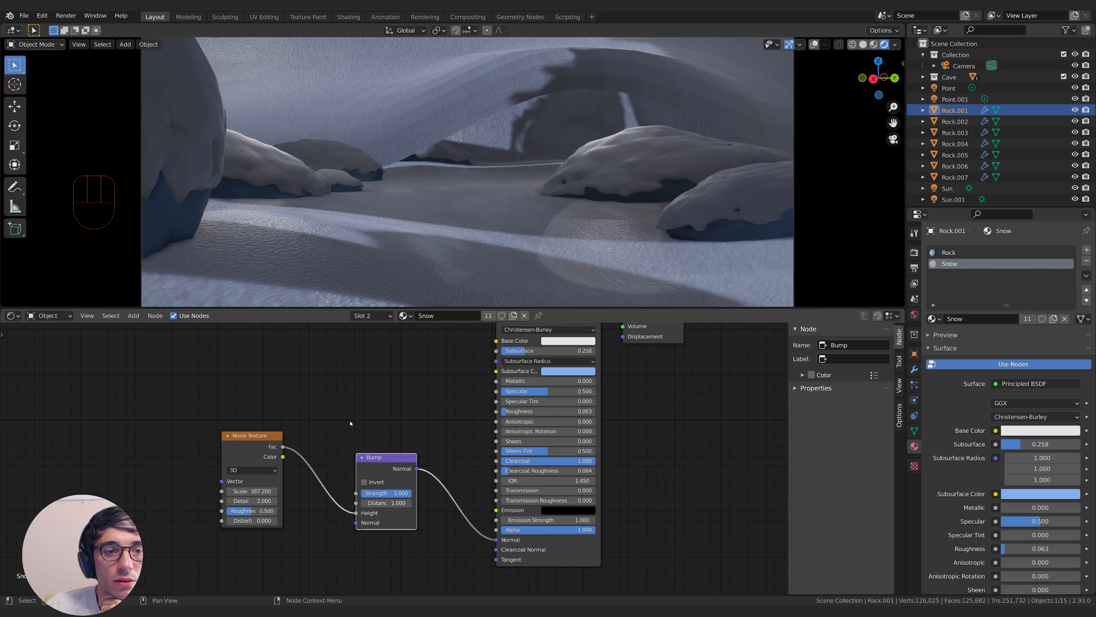
{"action": "left_click_drag", "start_coordinate": [252, 491], "coordinate": [267, 491]}
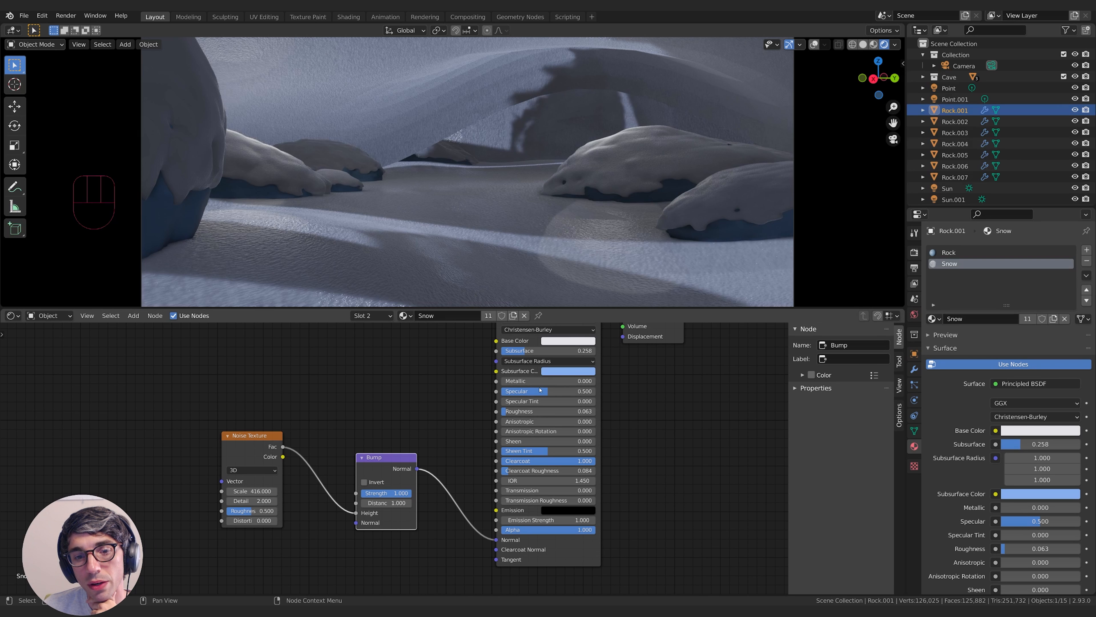
Set the Snow shader's Subsurface to 0.464, Roughness to 0.036, Clearcoat Roughness to 0.266 and Specular to 0.986.
{"action": "left_click_drag", "start_coordinate": [552, 351], "coordinate": [572, 350]}
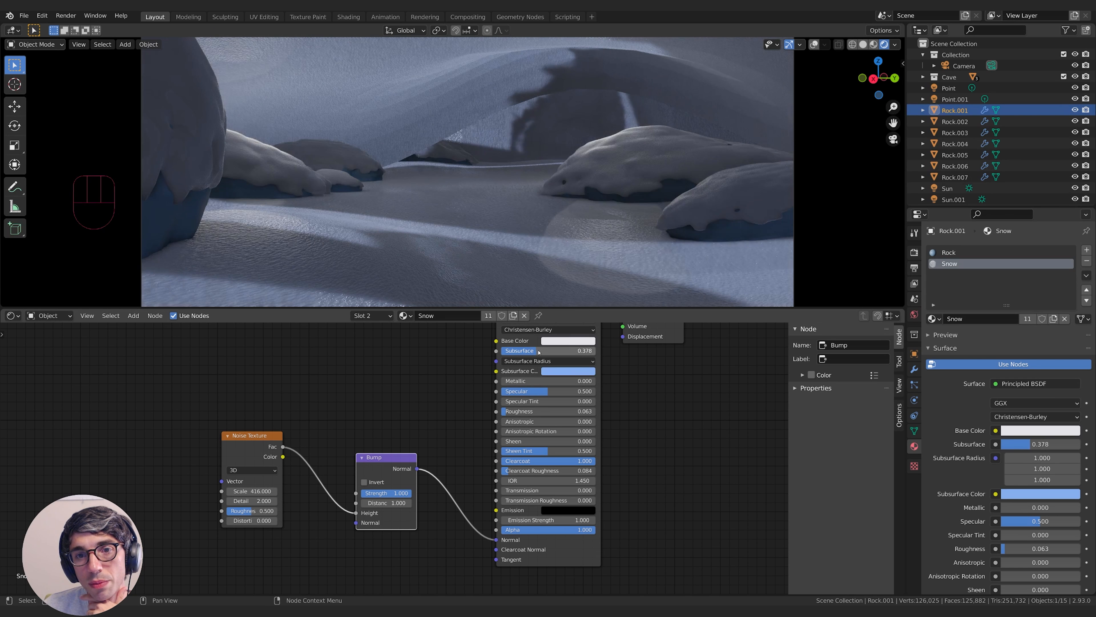
{"action": "left_click_drag", "start_coordinate": [552, 411], "coordinate": [549, 411]}
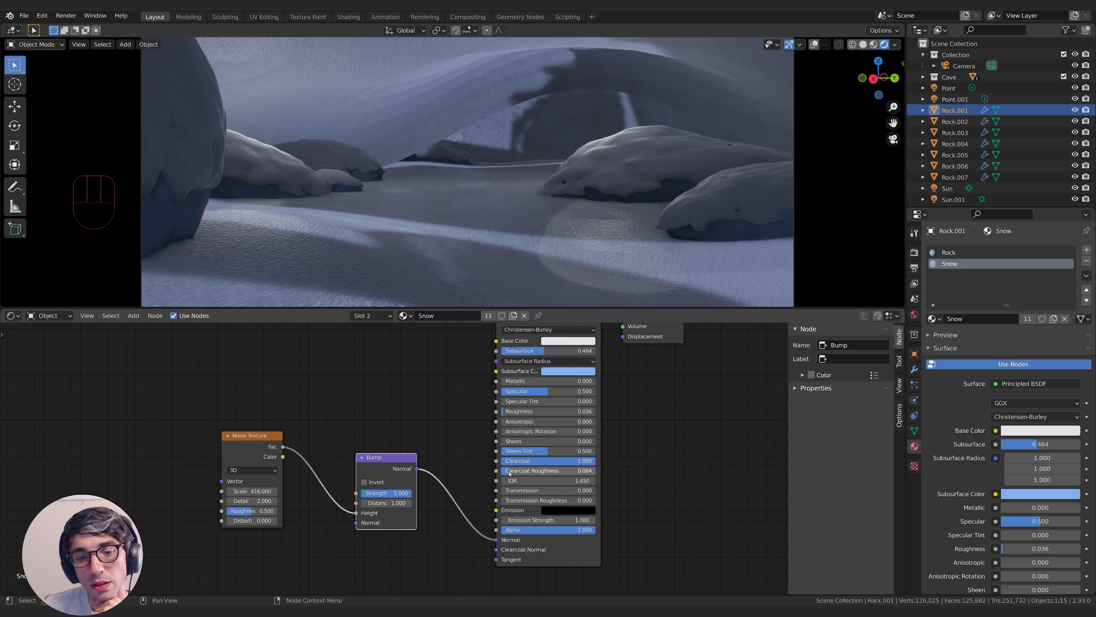
{"action": "left_click_drag", "start_coordinate": [509, 473], "coordinate": [527, 473]}
{"action": "middle_click_drag", "start_coordinate": [387, 402], "coordinate": [373, 415]}
{"action": "key", "text": "shift+a"}
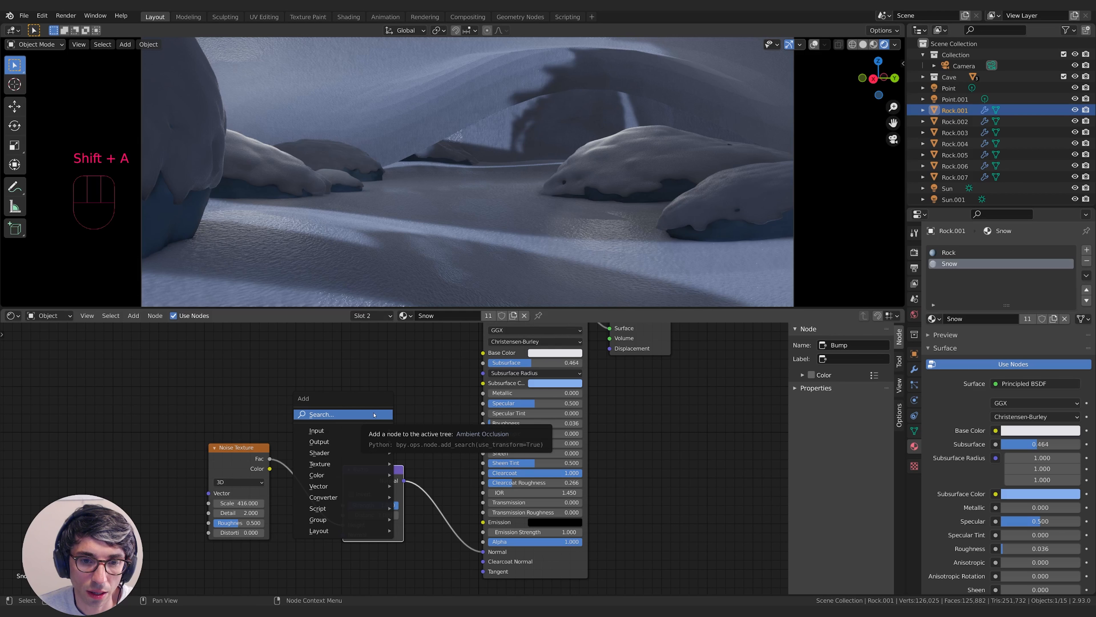
{"action": "left_click_drag", "start_coordinate": [540, 402], "coordinate": [583, 405]}
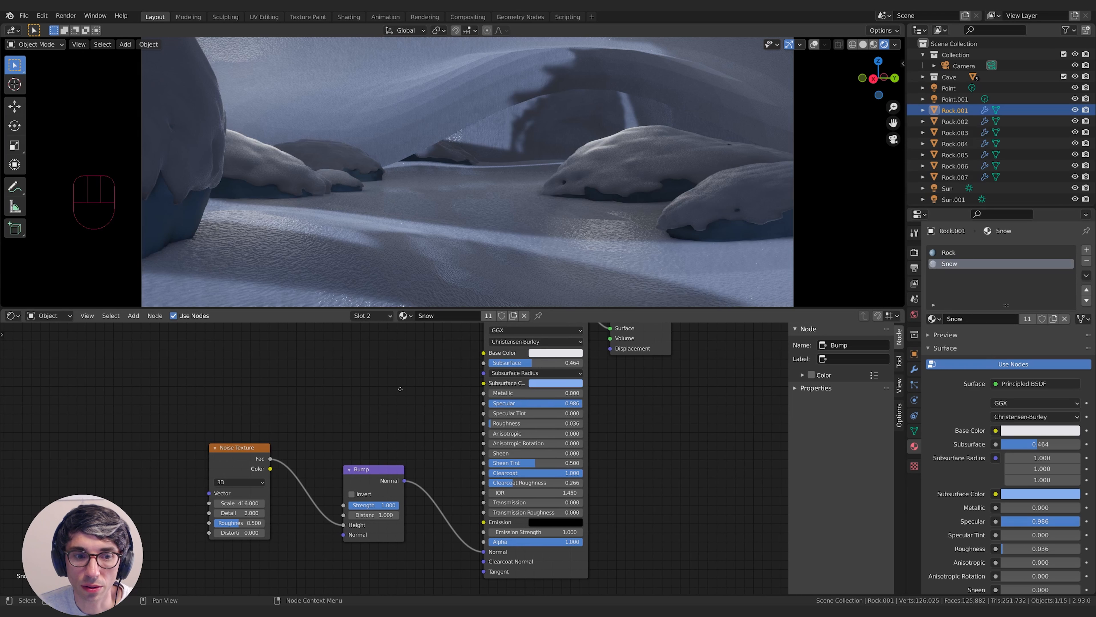
Add a ColorRamp driven by the noise Fac and connect its Color output to the Principled BSDF's Specular.
{"action": "left_click_drag", "start_coordinate": [213, 464], "coordinate": [318, 457]}
{"action": "key", "text": "shift+a"}
{"action": "left_click", "coordinate": [323, 382]}
{"action": "type", "text": "col"}
{"action": "key", "text": "Return"}
{"action": "left_click", "coordinate": [321, 376]}
{"action": "left_click_drag", "start_coordinate": [422, 385], "coordinate": [485, 406]}
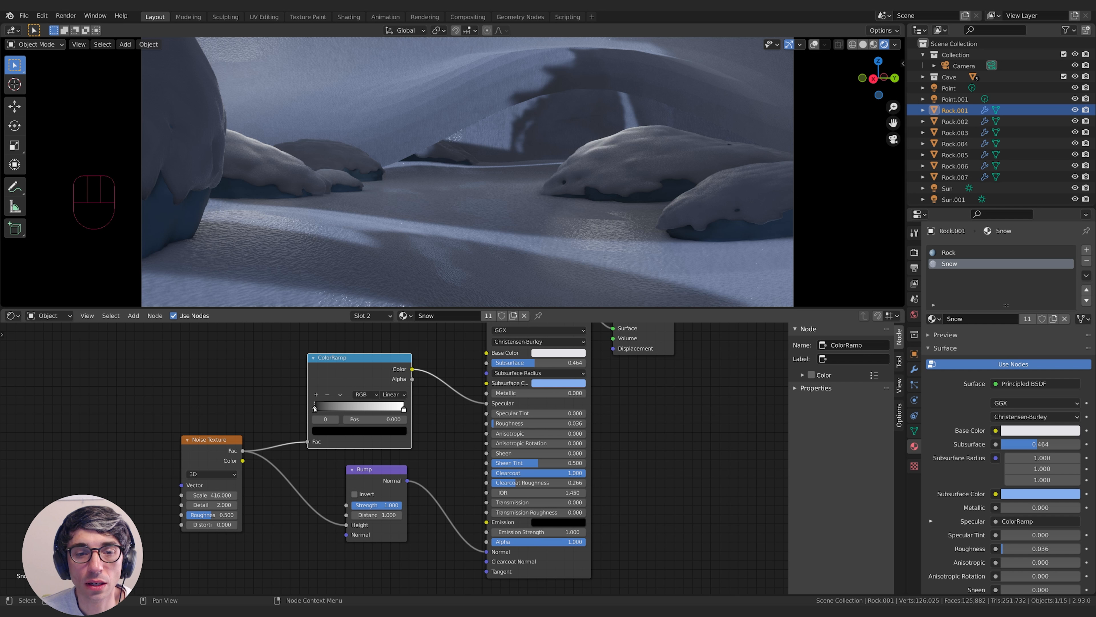
Set the ColorRamp's black stop to position 0.495 and connect its Color output to both Roughness and Specular.
{"action": "left_click_drag", "start_coordinate": [318, 410], "coordinate": [359, 409]}
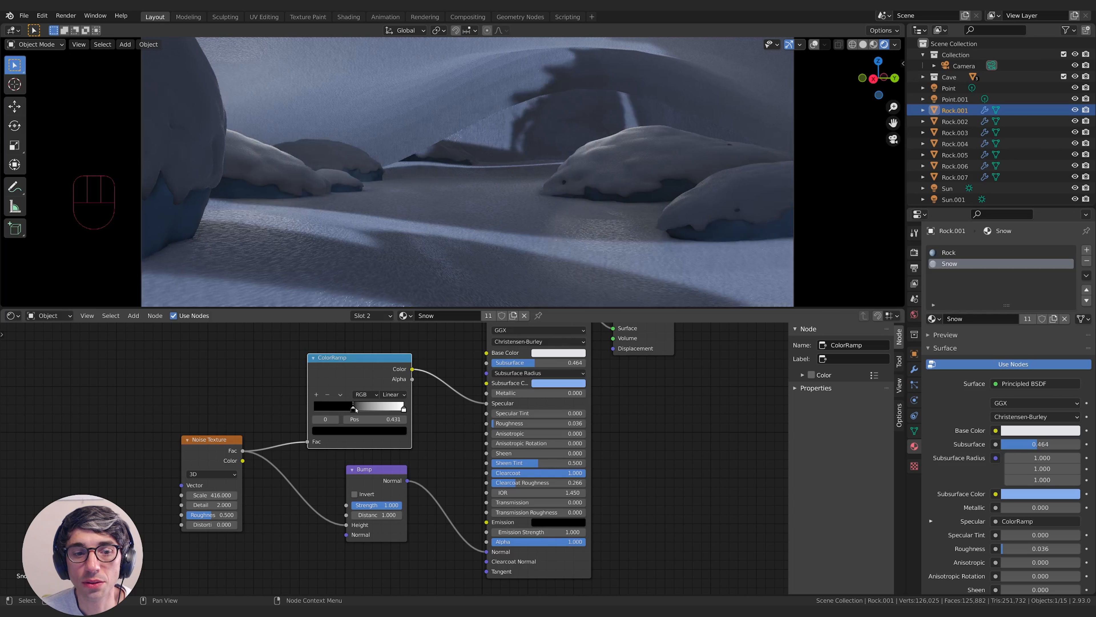
{"action": "left_click_drag", "start_coordinate": [486, 403], "coordinate": [487, 423]}
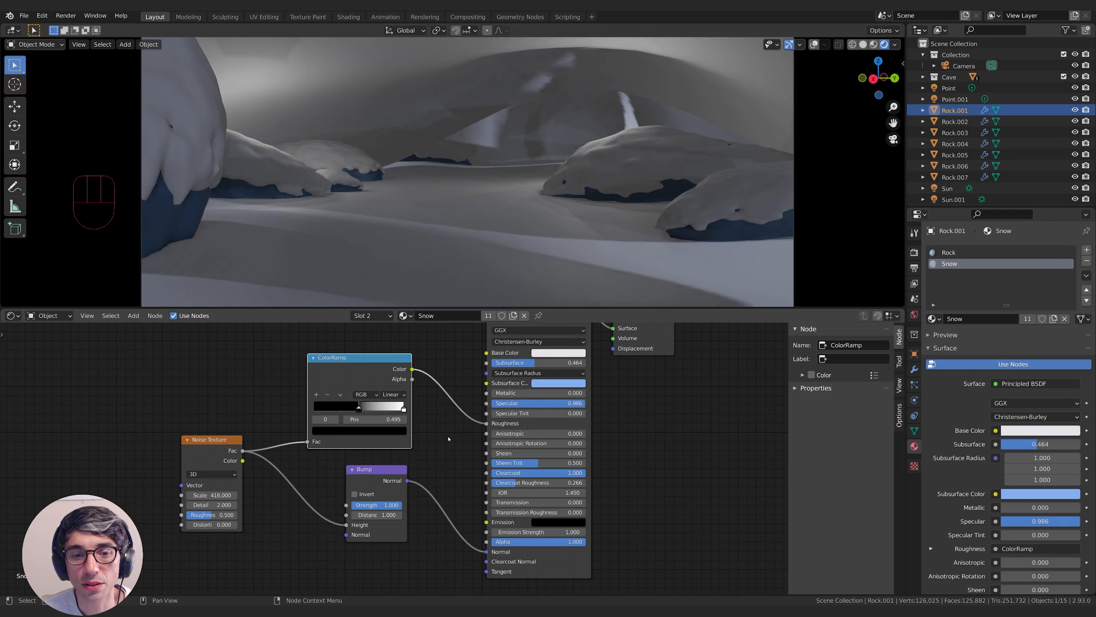
{"action": "left_click_drag", "start_coordinate": [431, 360], "coordinate": [506, 393]}
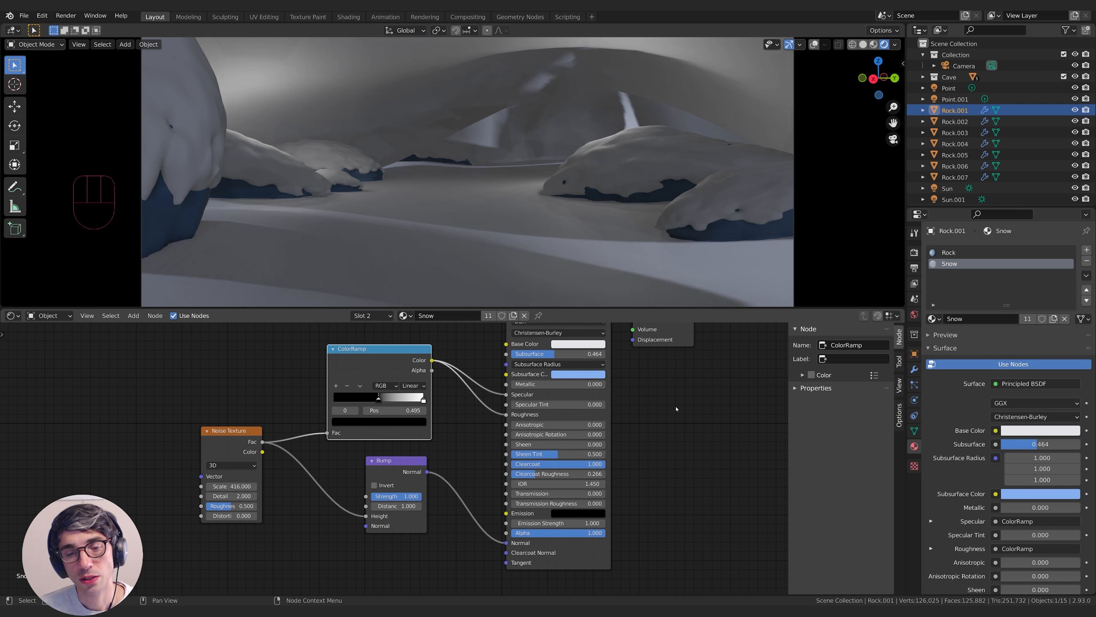
Set the noise Scale to 612.8, Detail to 3.5 and Roughness to 0.495, and the shader's Subsurface to 0.857.
{"action": "middle_click_drag", "start_coordinate": [677, 408], "coordinate": [630, 444]}
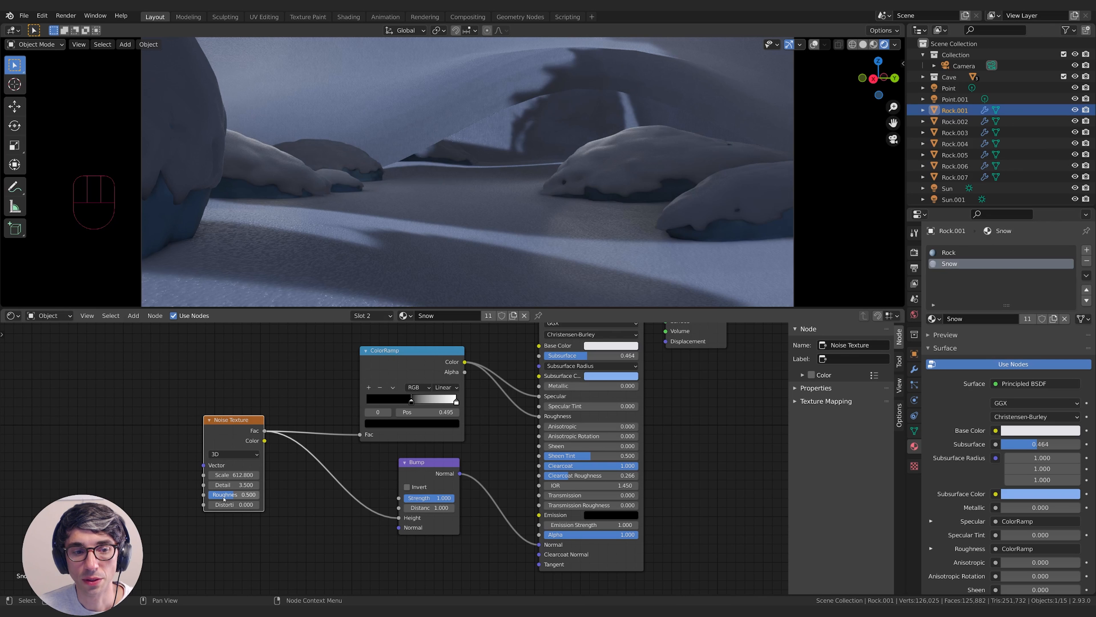
{"action": "left_click_drag", "start_coordinate": [228, 494], "coordinate": [247, 495]}
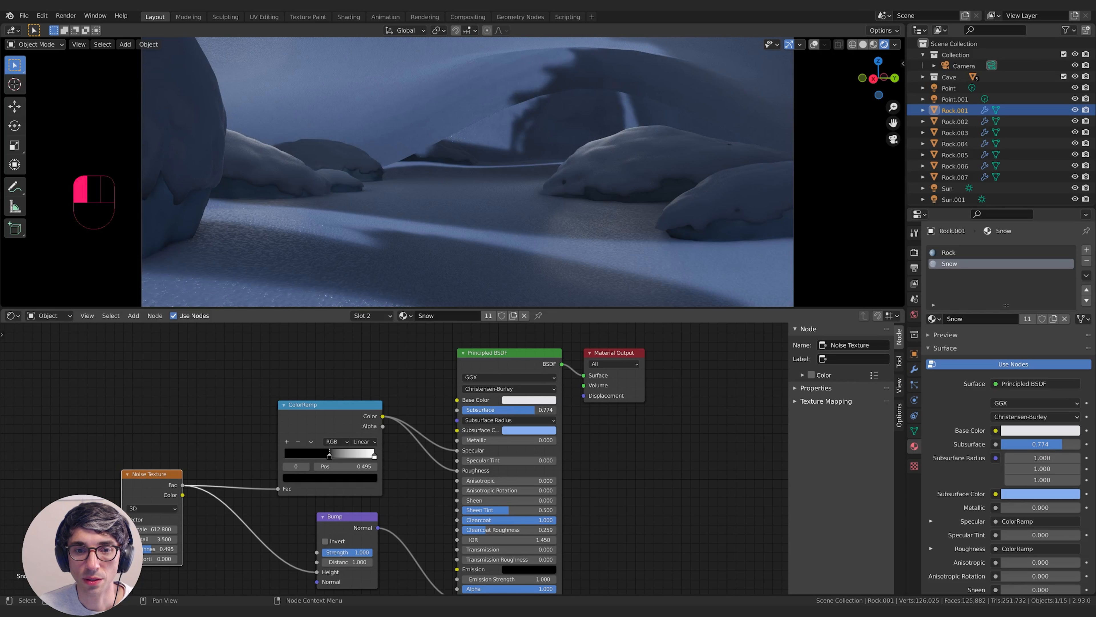
{"action": "left_click_drag", "start_coordinate": [535, 409], "coordinate": [543, 410]}
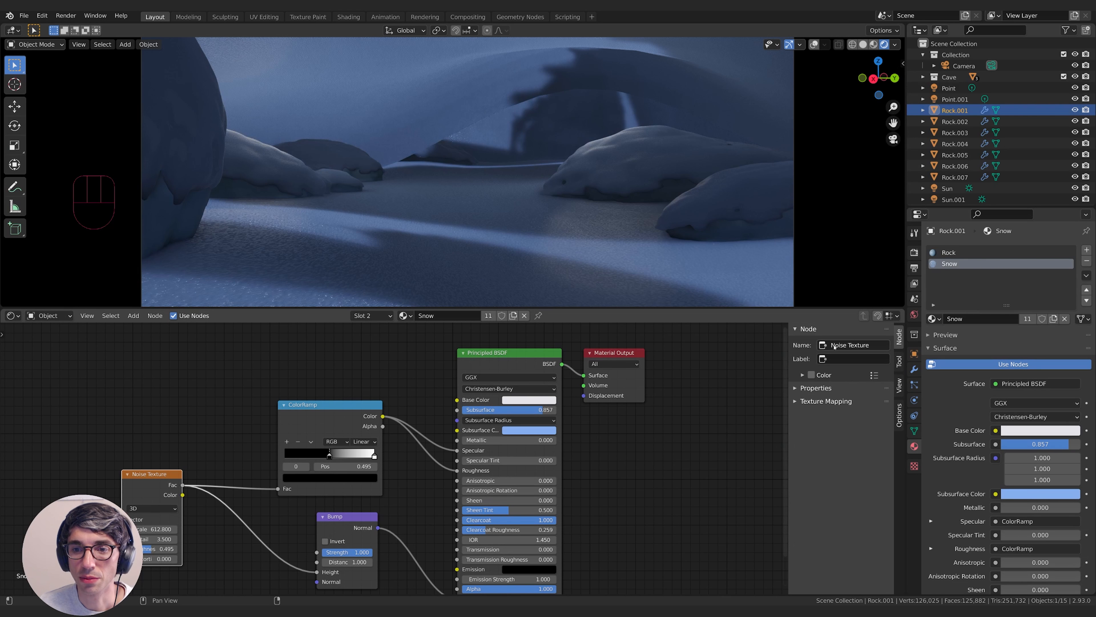
Set the Snow material's Blend Mode to Alpha Hashed, enable Subsurface Translucency and reduce Subsurface to 0.811.
{"action": "left_click", "coordinate": [899, 360]}
{"action": "left_click", "coordinate": [900, 384]}
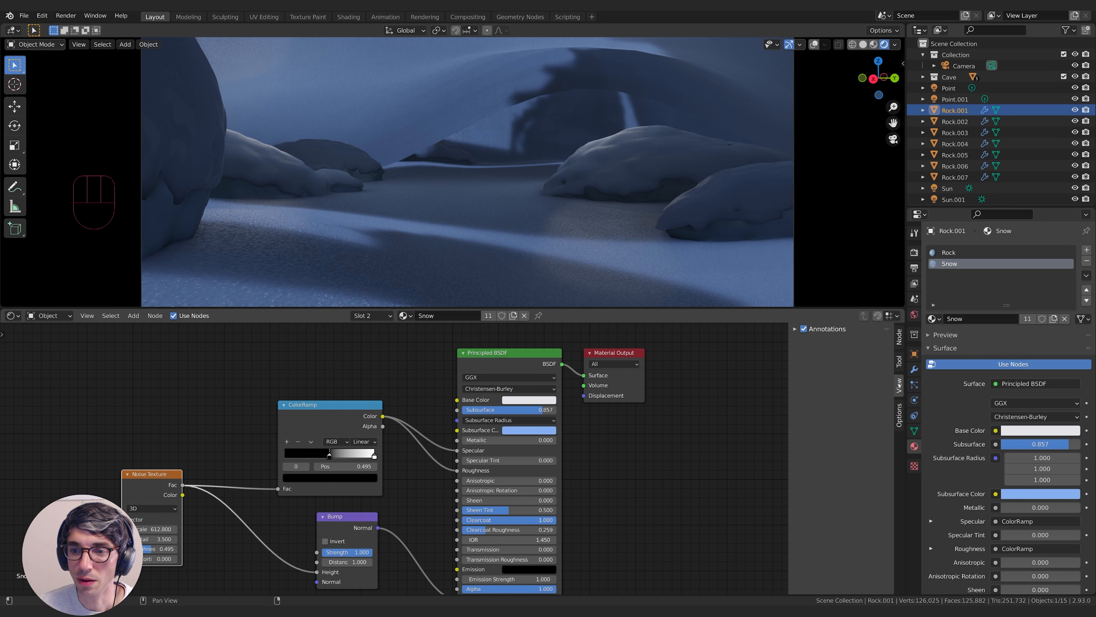
{"action": "left_click", "coordinate": [899, 413]}
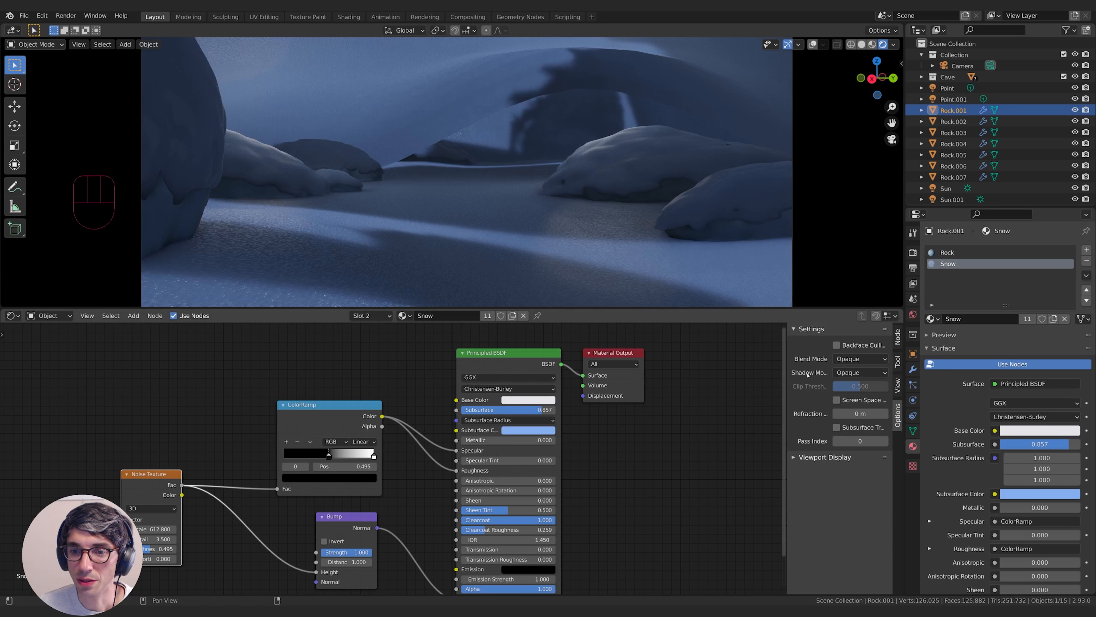
{"action": "left_click", "coordinate": [857, 359]}
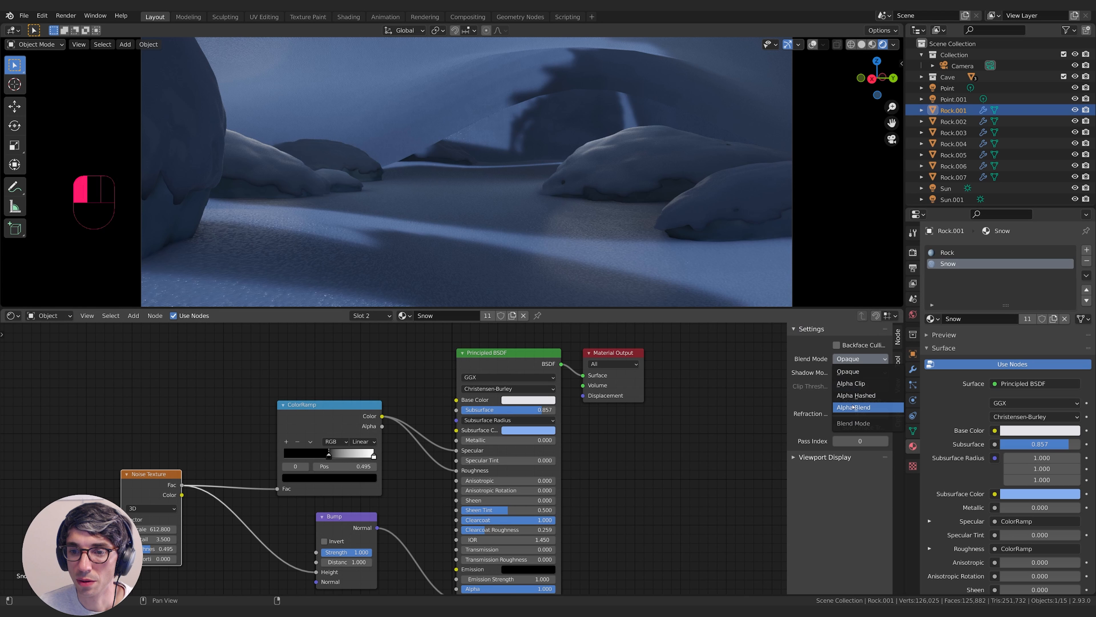
{"action": "left_click", "coordinate": [846, 395]}
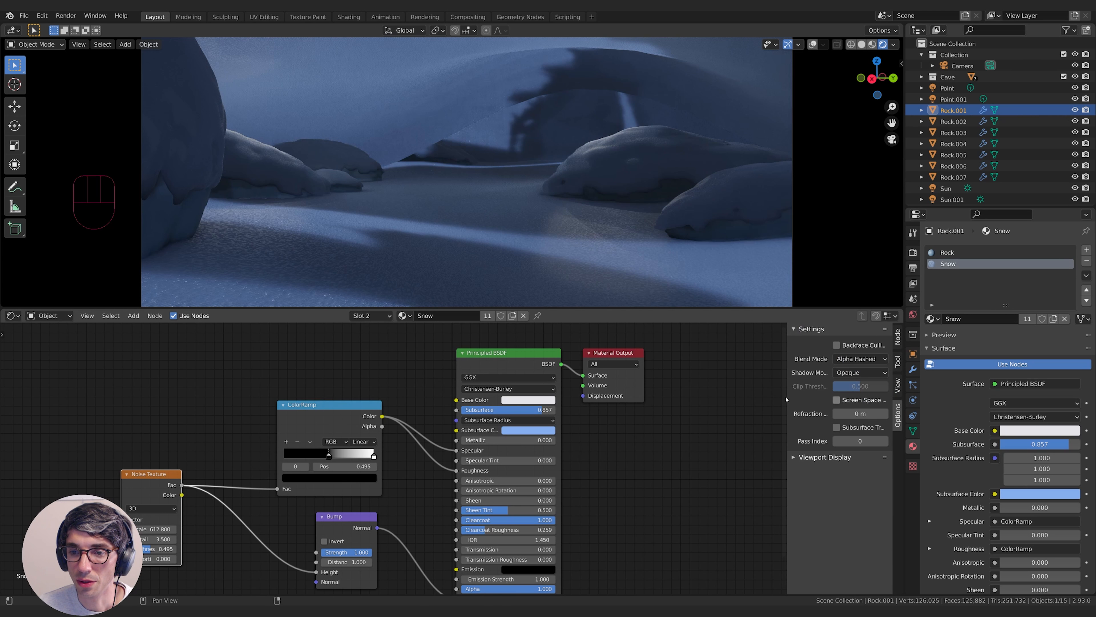
{"action": "left_click_drag", "start_coordinate": [786, 400], "coordinate": [693, 402]}
{"action": "left_click", "coordinate": [780, 427]}
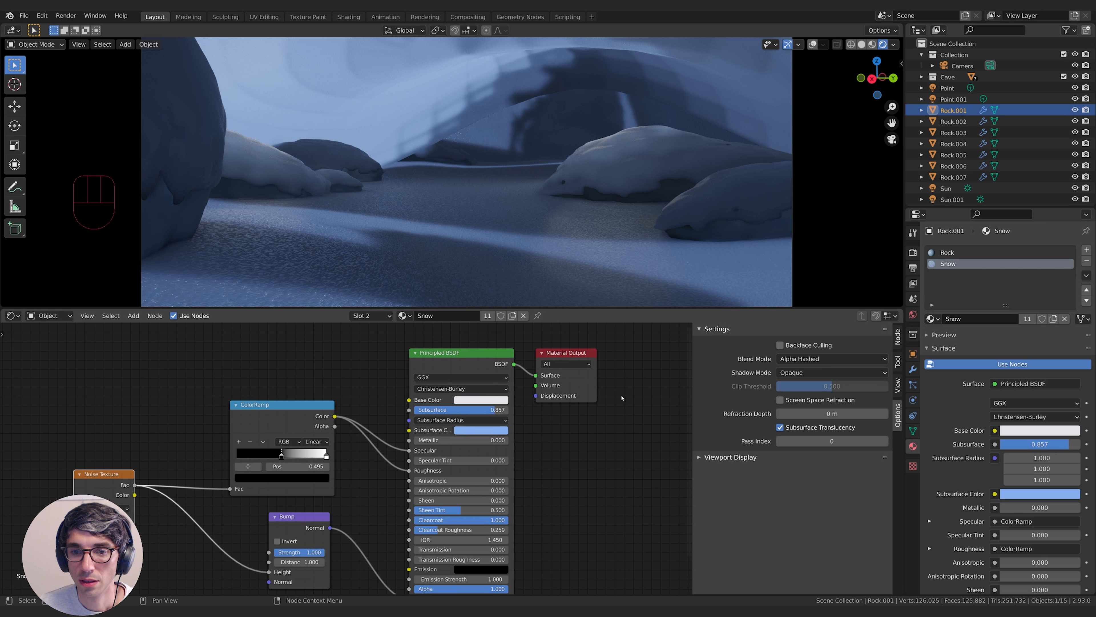
{"action": "left_click_drag", "start_coordinate": [502, 408], "coordinate": [437, 409]}
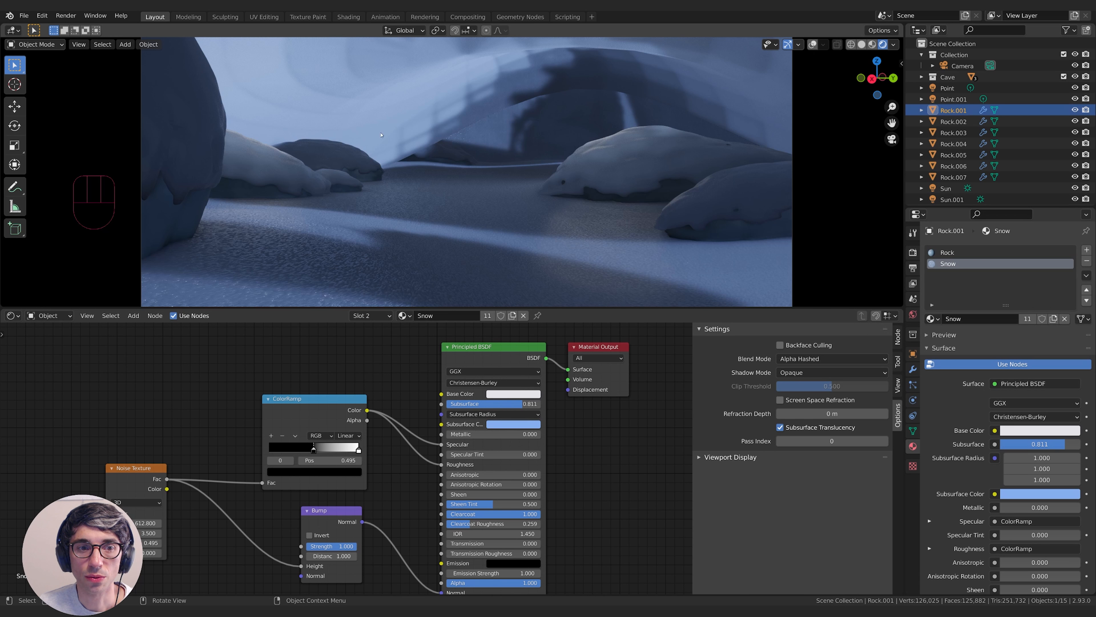
Make a separate copy of the Snow material on the cave floor and rename it Ice.
{"action": "left_click", "coordinate": [443, 211]}
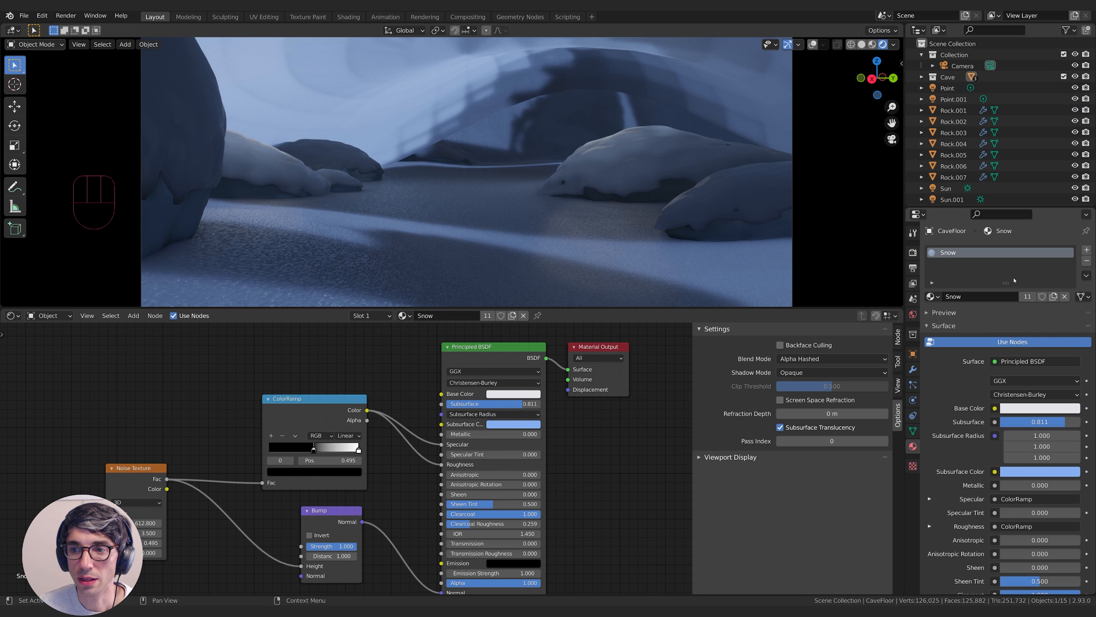
{"action": "left_click", "coordinate": [1054, 297]}
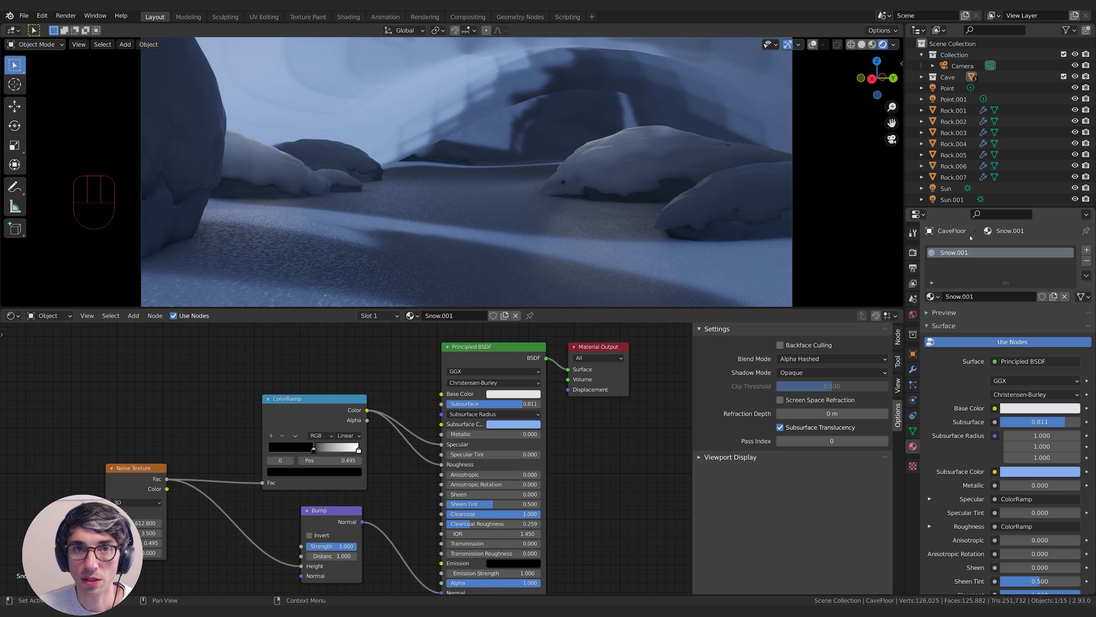
{"action": "left_click", "coordinate": [991, 298]}
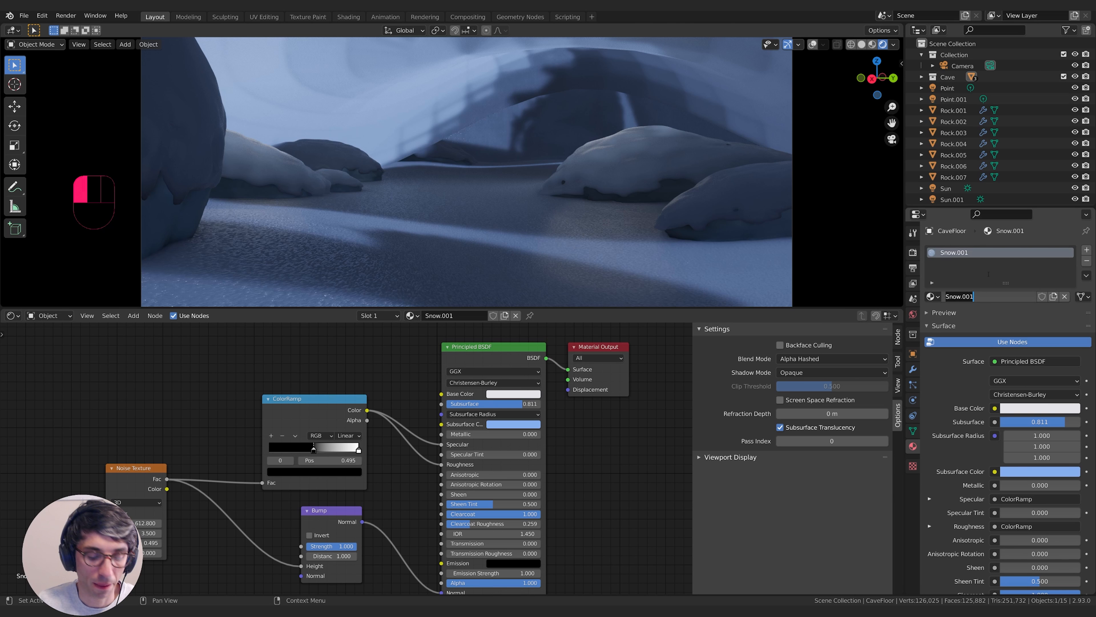
{"action": "type", "text": "Ice"}
{"action": "key", "text": "Return"}
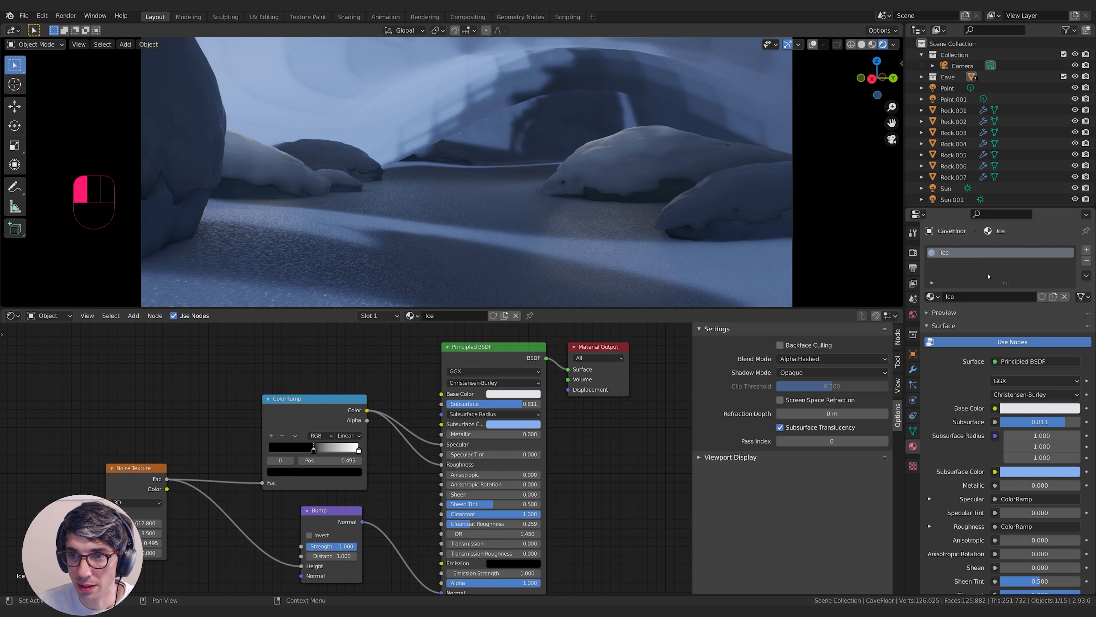
Assign the Ice material to the cave roof and the cave back wall.
{"action": "left_click", "coordinate": [429, 85]}
{"action": "left_click", "coordinate": [931, 296]}
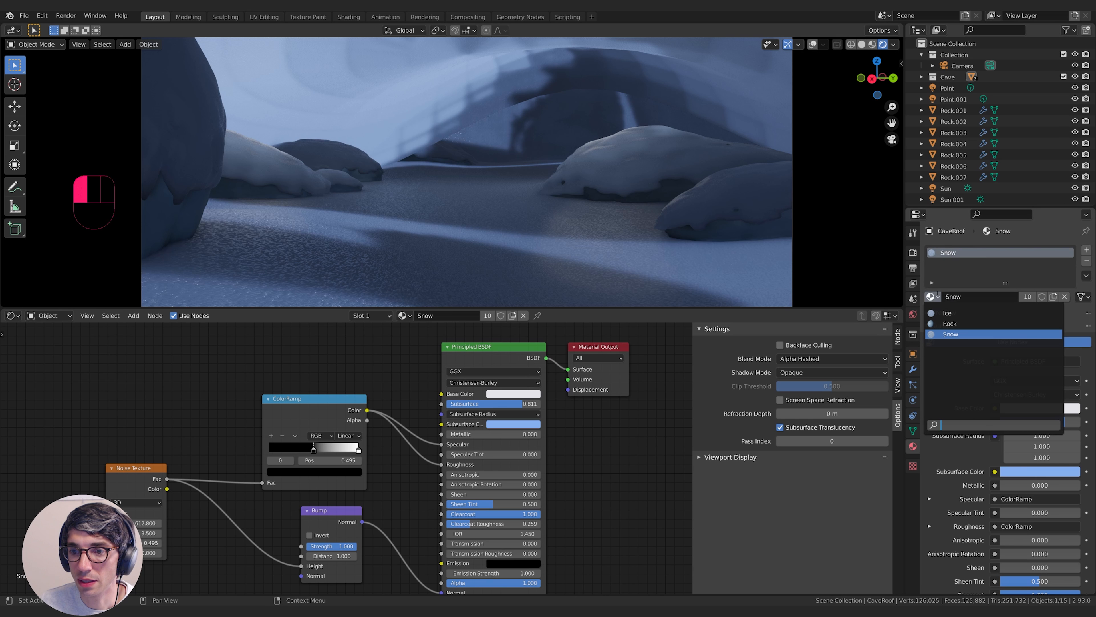
{"action": "left_click", "coordinate": [992, 313]}
{"action": "left_click", "coordinate": [555, 115]}
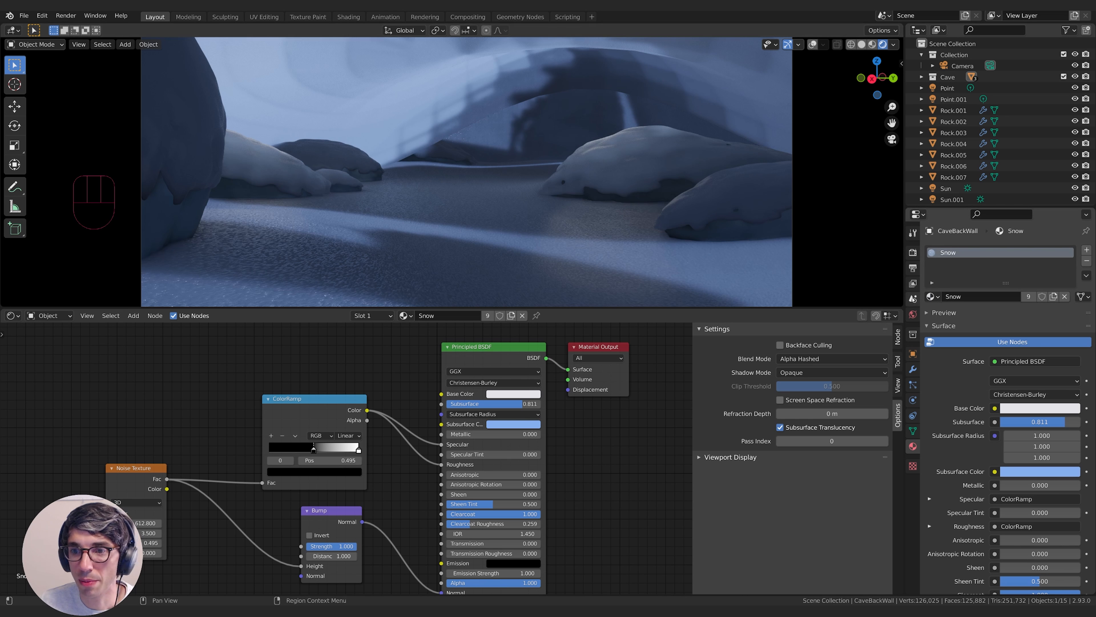
{"action": "left_click", "coordinate": [931, 296]}
{"action": "left_click", "coordinate": [941, 313]}
{"action": "middle_click_drag", "start_coordinate": [440, 593], "coordinate": [479, 558]}
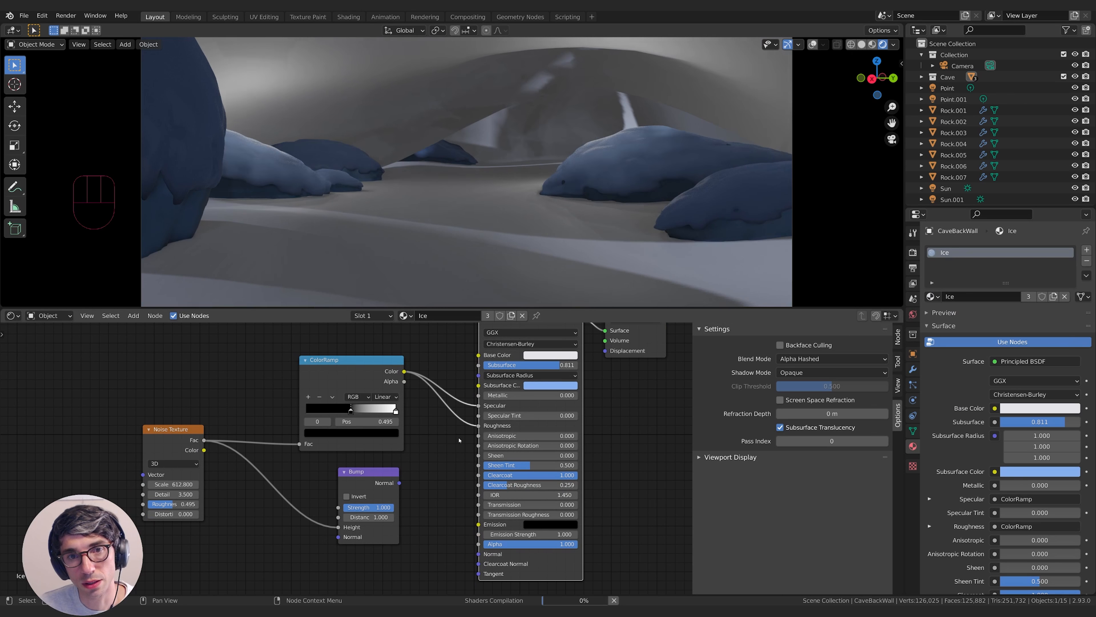
Disconnect the ColorRamp from the Ice shader's Specular and Roughness inputs, and set Subsurface to 0.767 and Roughness to 0.
{"action": "middle_click_drag", "start_coordinate": [439, 427], "coordinate": [434, 456]}
{"action": "left_click_drag", "start_coordinate": [473, 435], "coordinate": [411, 467]}
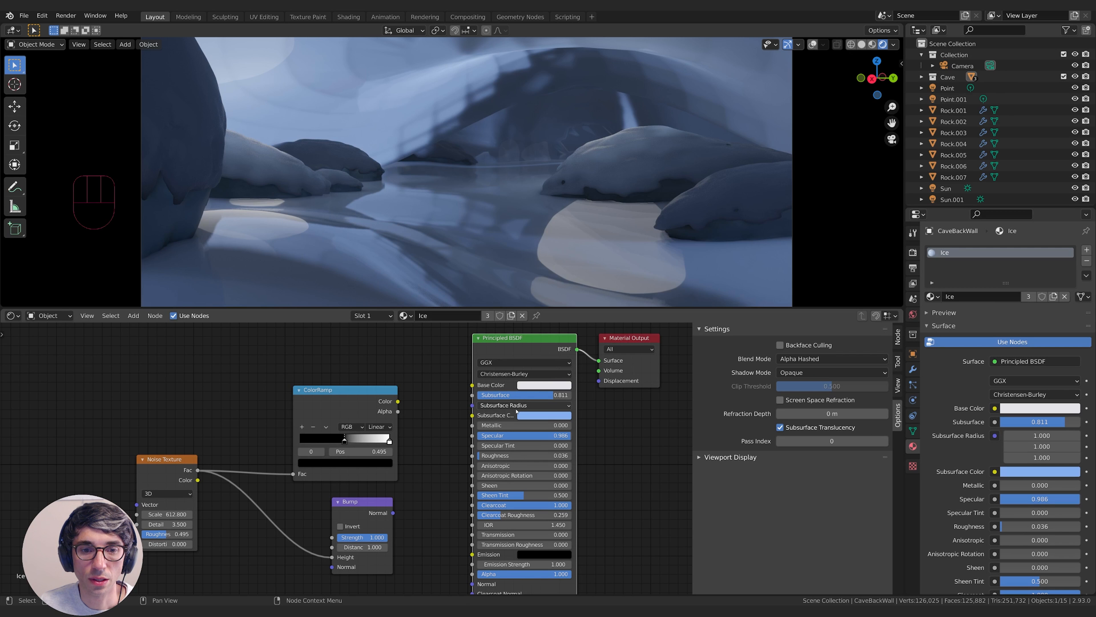
{"action": "left_click_drag", "start_coordinate": [535, 395], "coordinate": [478, 395]}
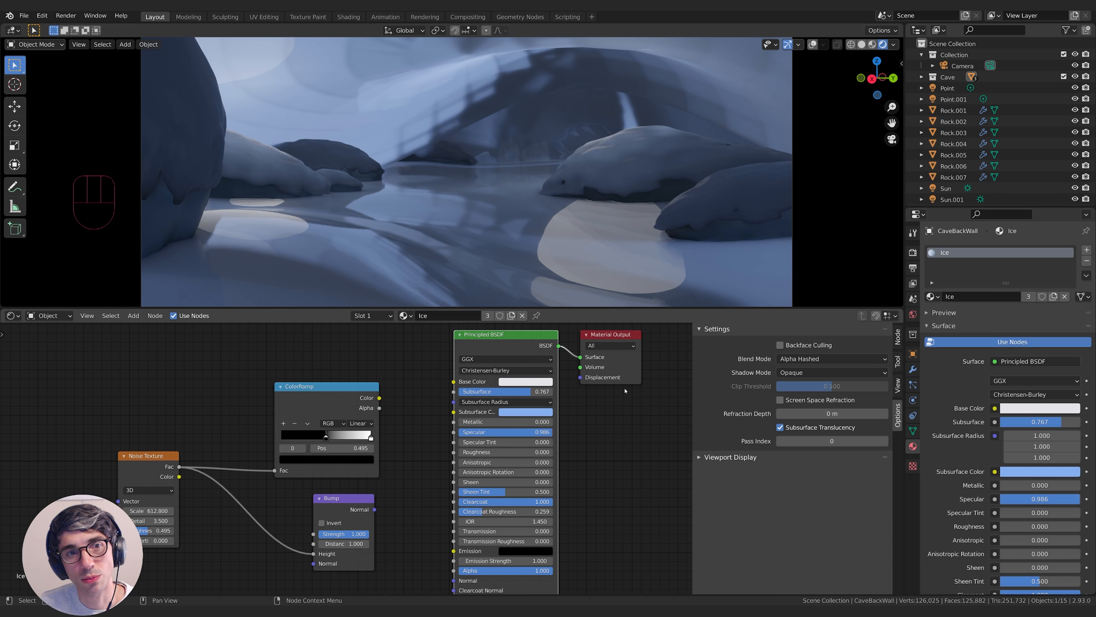
Add a Subdivision Surface modifier with viewport level 2 to the cave roof.
{"action": "left_click", "coordinate": [695, 93]}
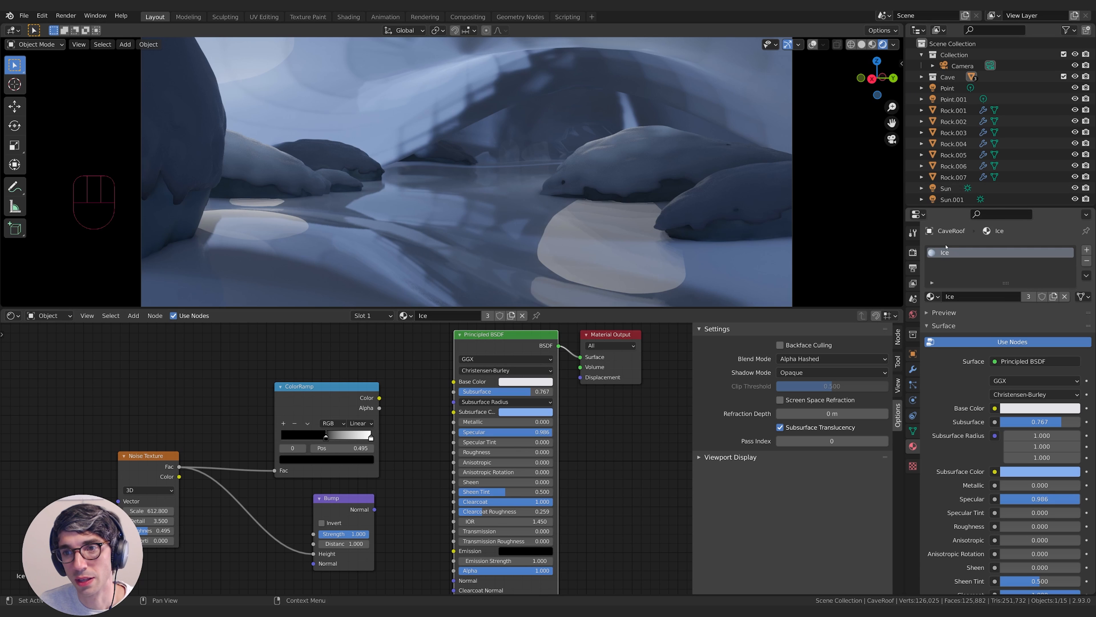
{"action": "left_click", "coordinate": [913, 369]}
{"action": "left_click", "coordinate": [1006, 250]}
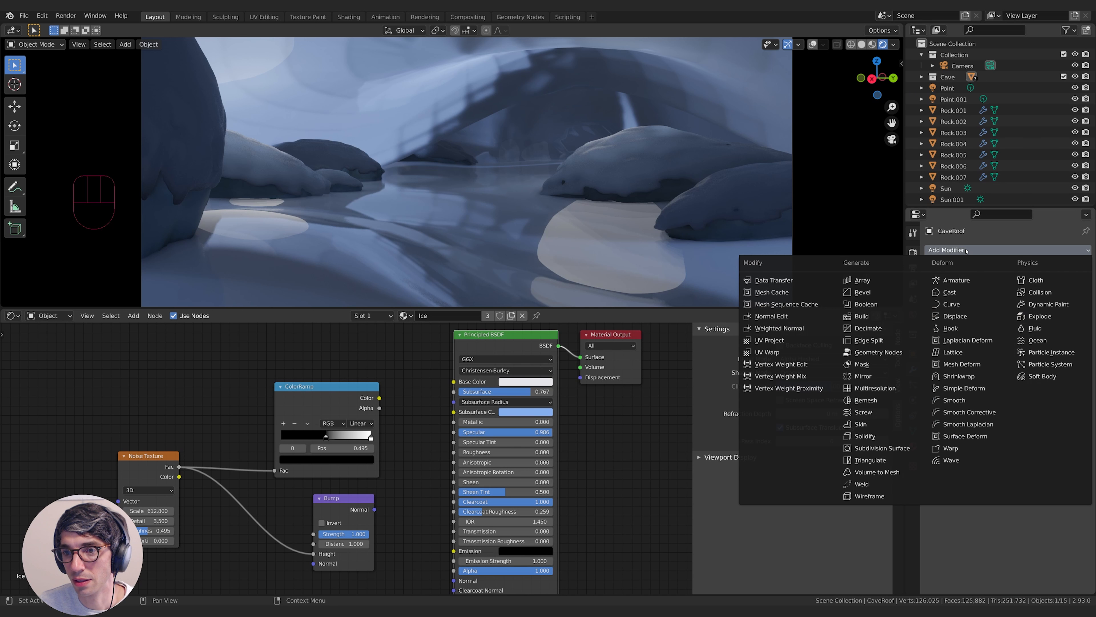
{"action": "left_click", "coordinate": [893, 448]}
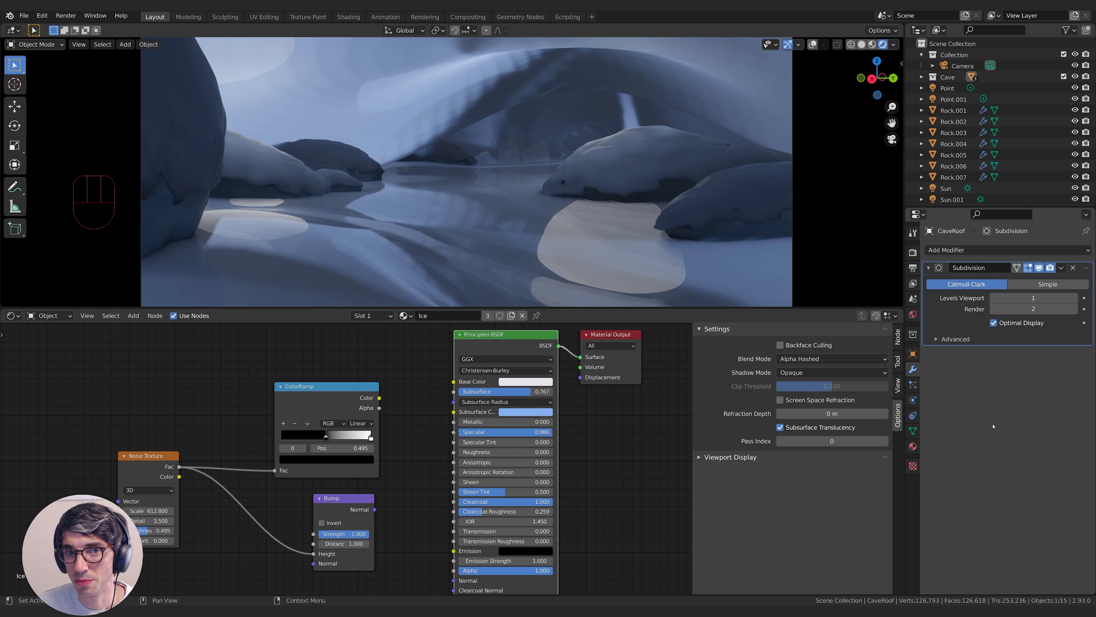
{"action": "left_click", "coordinate": [1072, 298]}
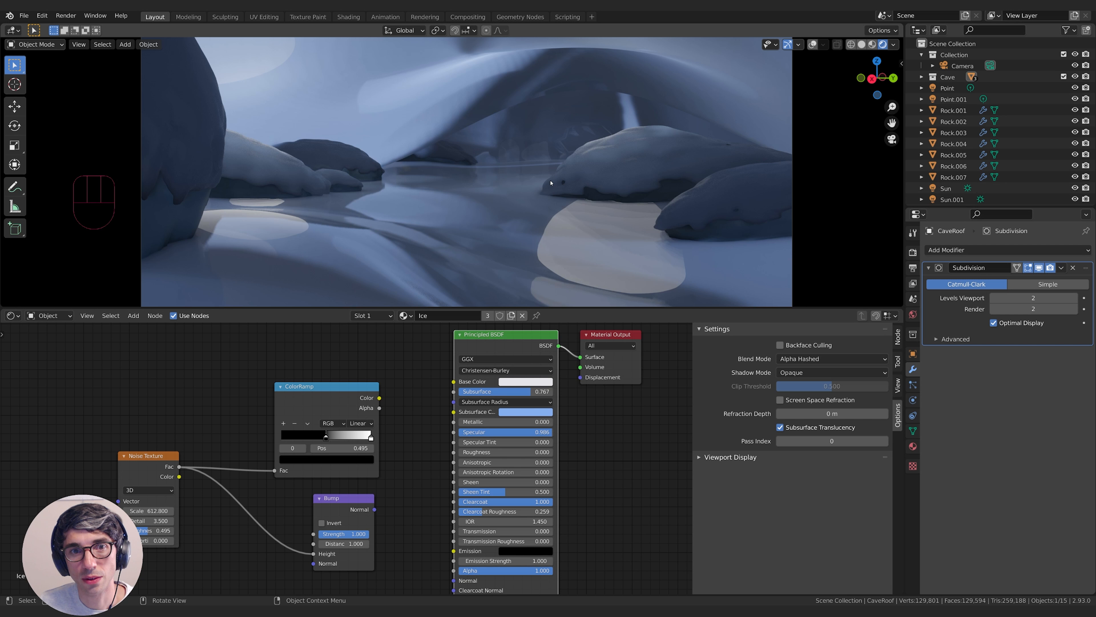
Add a Subdivision Surface modifier with viewport level 2 to the cave floor.
{"action": "left_click", "coordinate": [471, 249]}
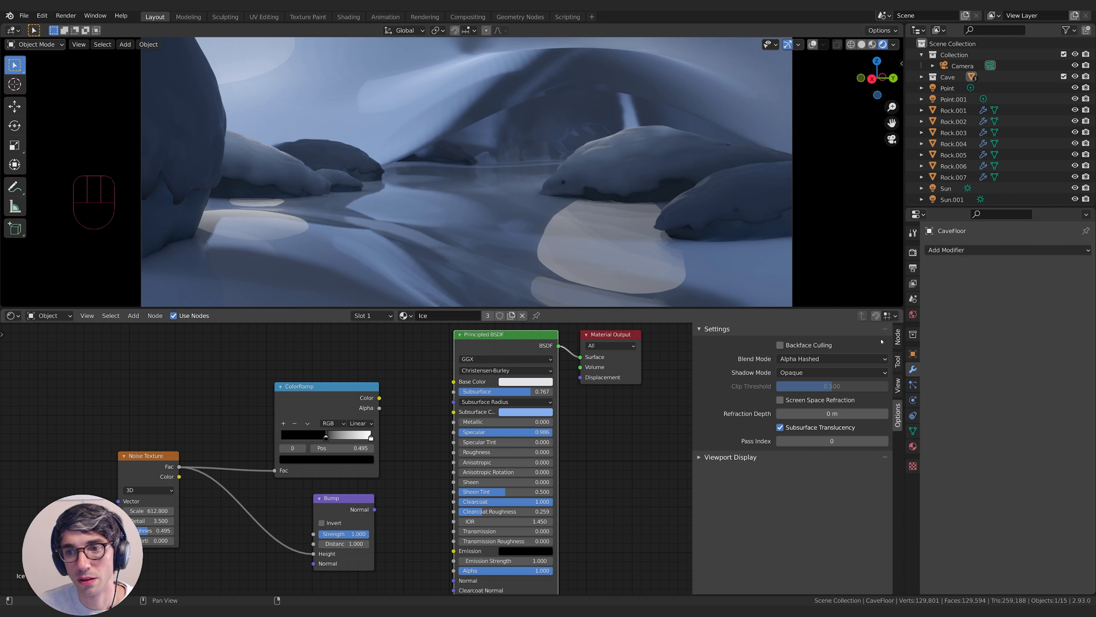
{"action": "left_click", "coordinate": [1006, 250]}
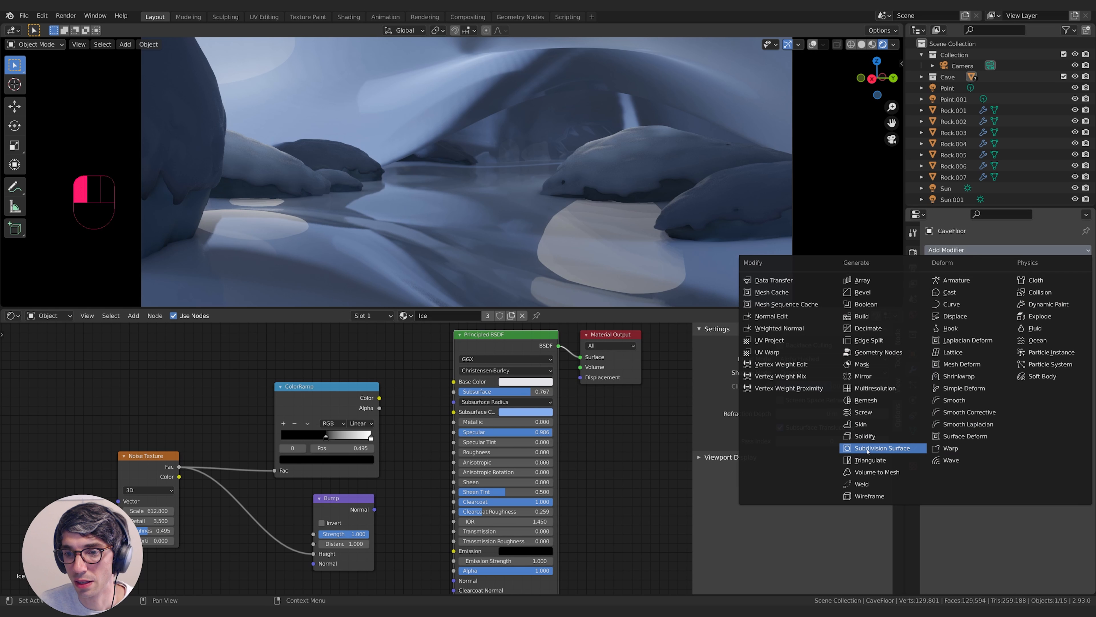
{"action": "left_click", "coordinate": [882, 448]}
{"action": "left_click", "coordinate": [1073, 298]}
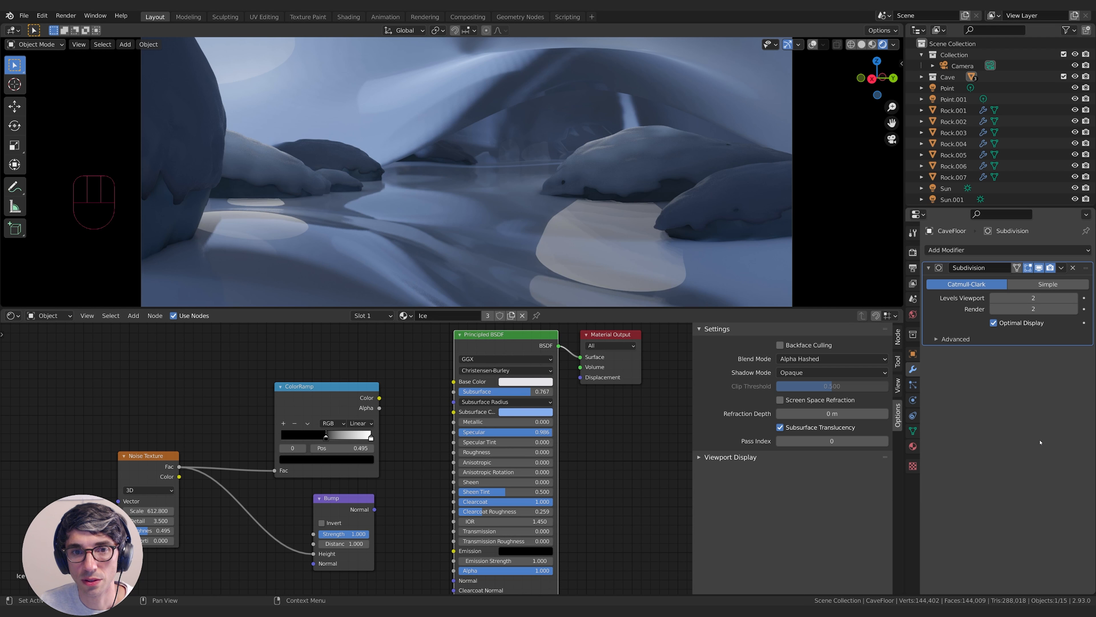
Set the Ice shader's Clearcoat and Clearcoat Roughness to 0 and its Roughness to 0.093.
{"action": "middle_click_drag", "start_coordinate": [611, 509], "coordinate": [622, 484]}
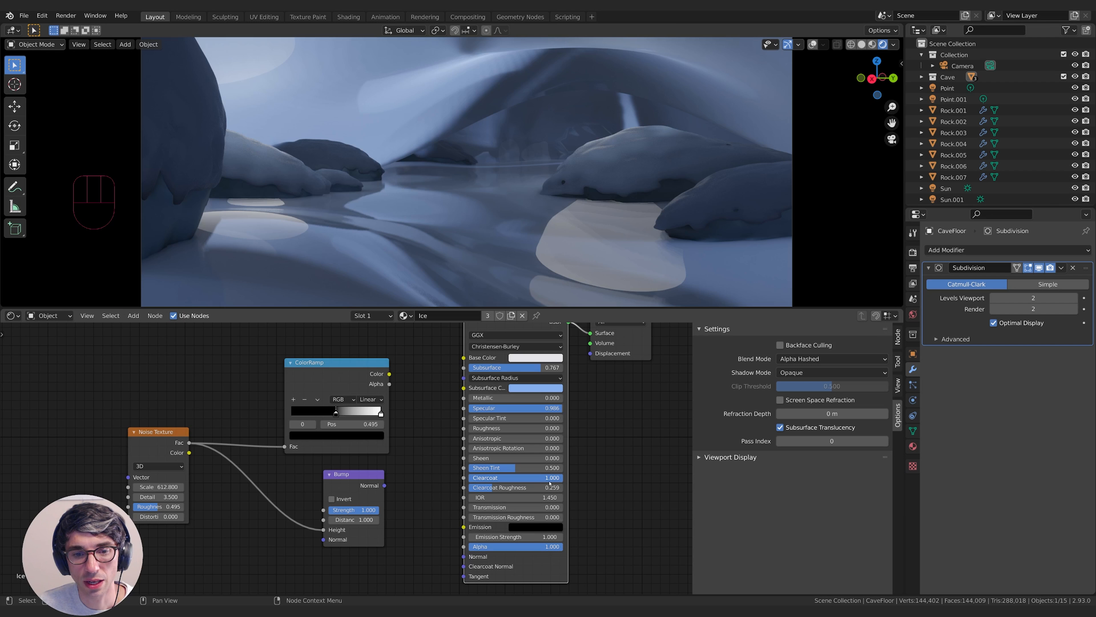
{"action": "left_click_drag", "start_coordinate": [518, 477], "coordinate": [437, 479]}
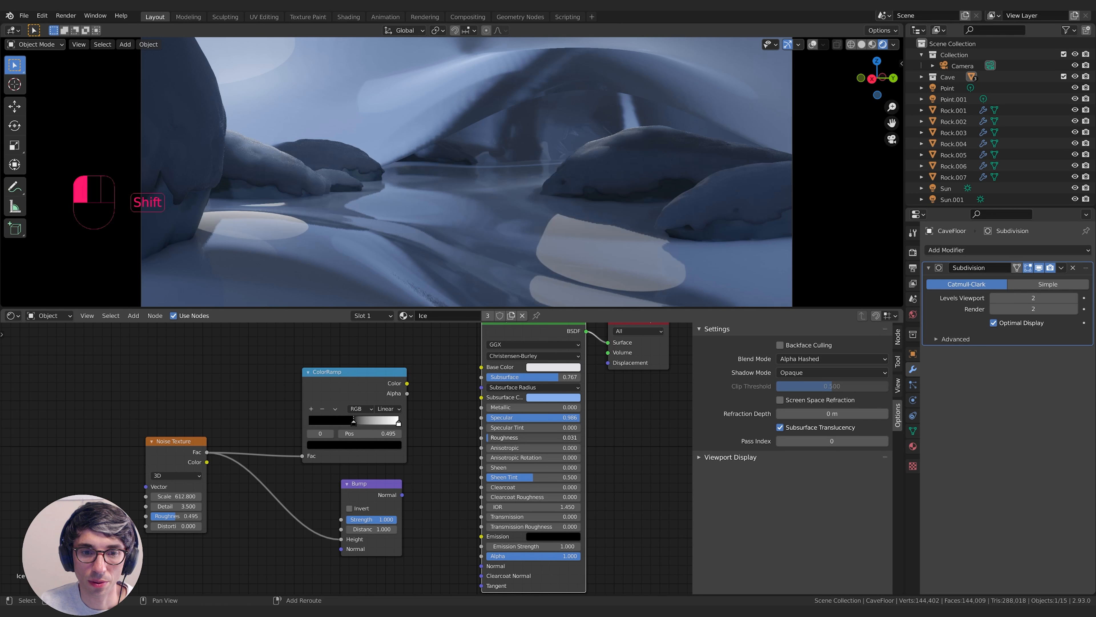
{"action": "left_click_drag", "start_coordinate": [534, 437], "coordinate": [542, 438], "text": "shift"}
{"action": "left_click_drag", "start_coordinate": [533, 438], "coordinate": [532, 437], "text": "shift"}
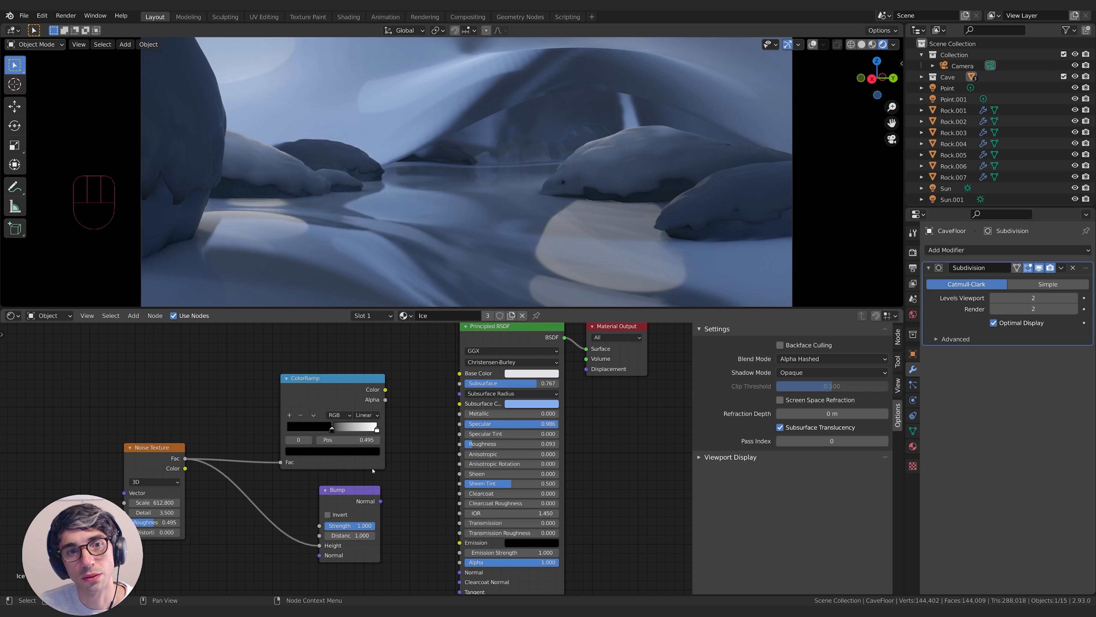
Disconnect the Noise Texture from the ColorRamp and set the noise Scale to 10.
{"action": "middle_click_drag", "start_coordinate": [397, 489], "coordinate": [418, 419]}
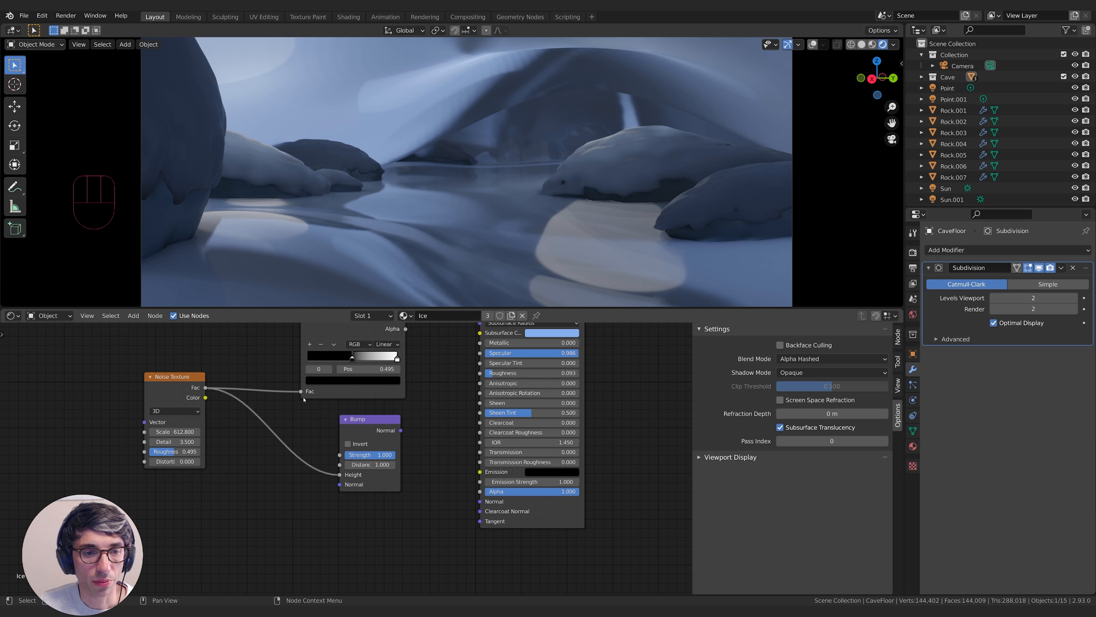
{"action": "left_click_drag", "start_coordinate": [301, 391], "coordinate": [416, 437]}
{"action": "left_click", "coordinate": [175, 431]}
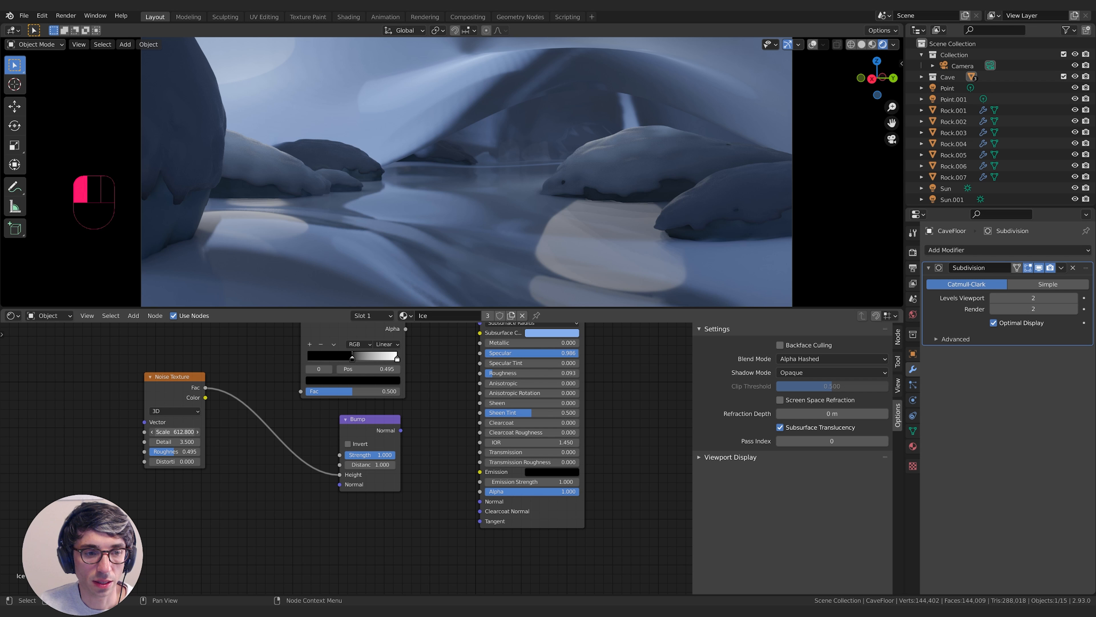
{"action": "type", "text": "10"}
{"action": "key", "text": "Return"}
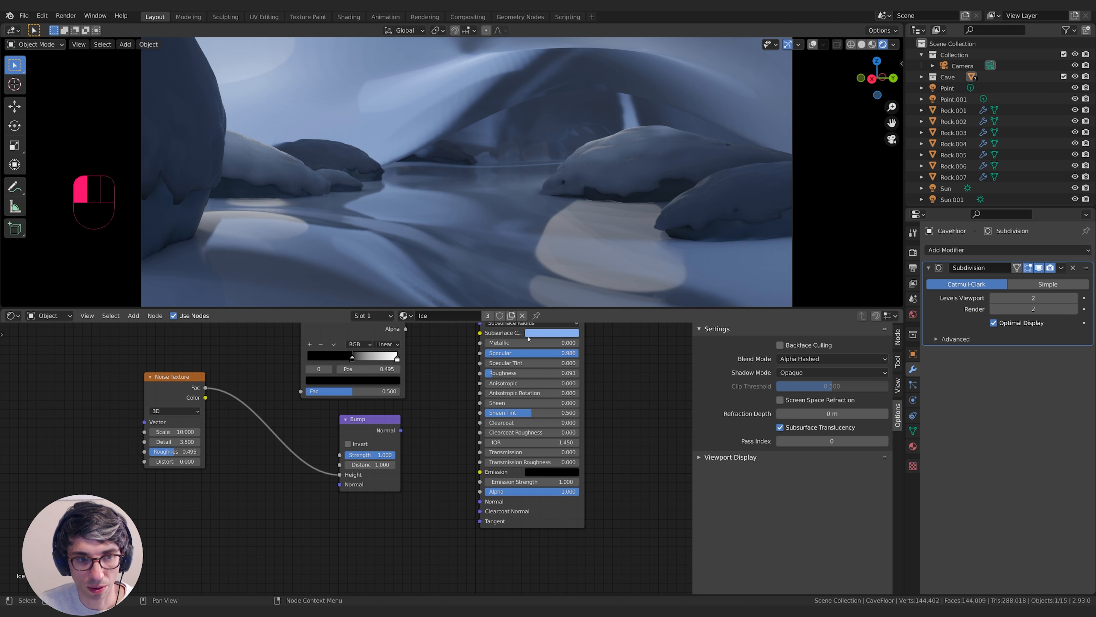
Connect the Bump output to the shader's Normal input, with noise Scale 4.8, Bump Distance 0.310 and Strength 0.466.
{"action": "left_click_drag", "start_coordinate": [401, 430], "coordinate": [480, 501]}
{"action": "mouse_move", "coordinate": [397, 408]}
{"action": "middle_mouse_down"}
{"action": "mouse_move", "coordinate": [431, 453]}
{"action": "mouse_move", "coordinate": [470, 463]}
{"action": "middle_mouse_up"}
{"action": "left_click_drag", "start_coordinate": [251, 487], "coordinate": [237, 487]}
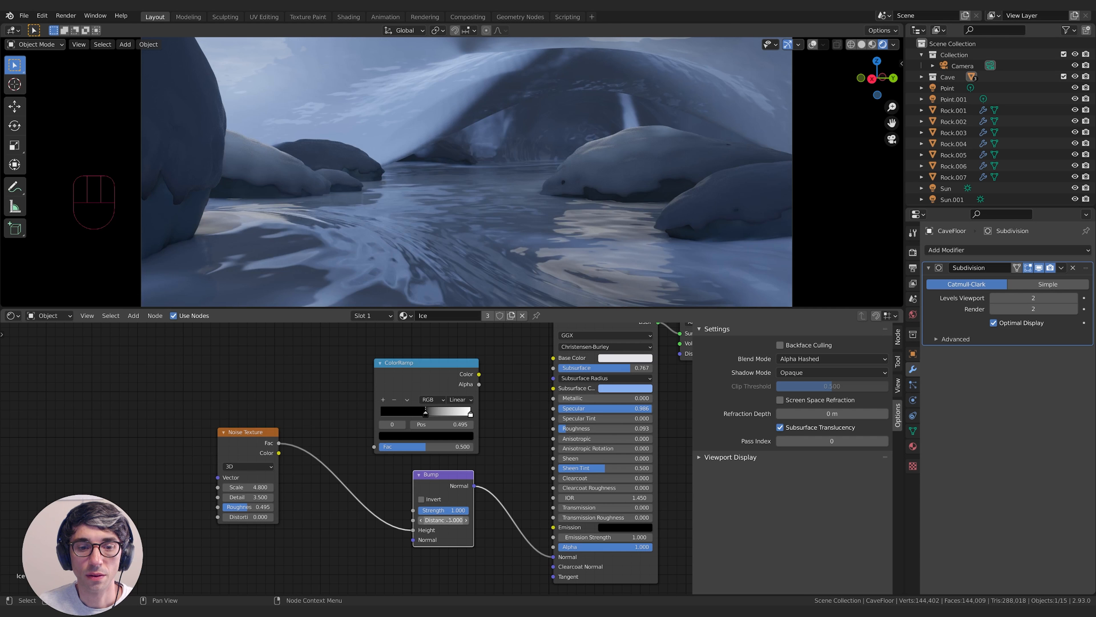
{"action": "type", "text": "0.1"}
{"action": "key", "text": "Return"}
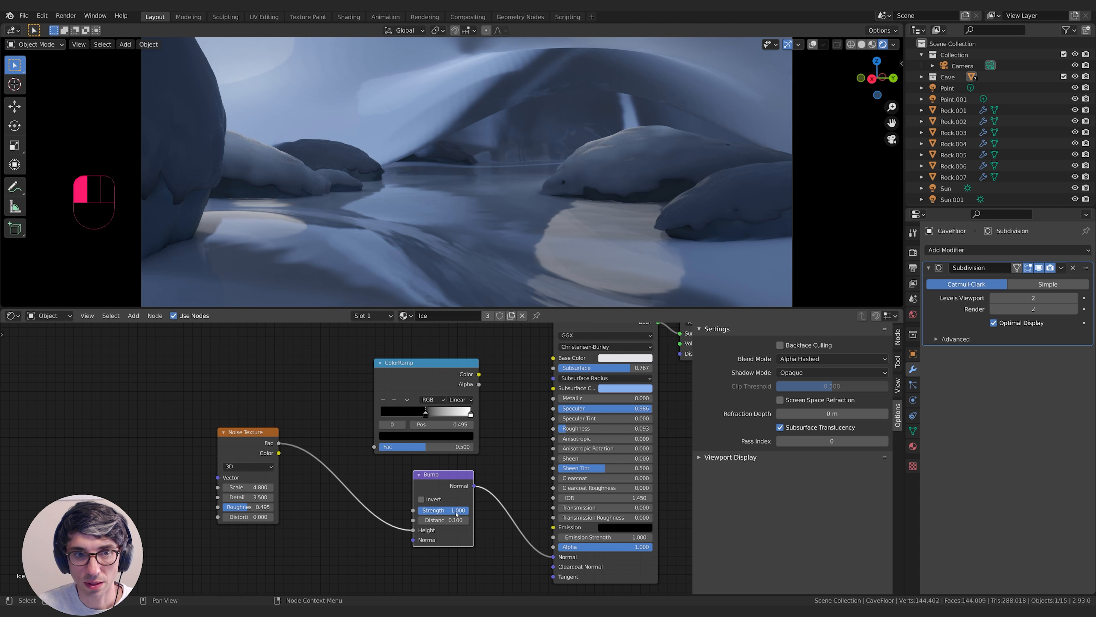
{"action": "mouse_move", "coordinate": [443, 520]}
{"action": "left_mouse_down", "text": "shift"}
{"action": "mouse_move", "coordinate": [456, 514]}
{"action": "mouse_move", "coordinate": [436, 514]}
{"action": "left_mouse_up", "text": "shift"}
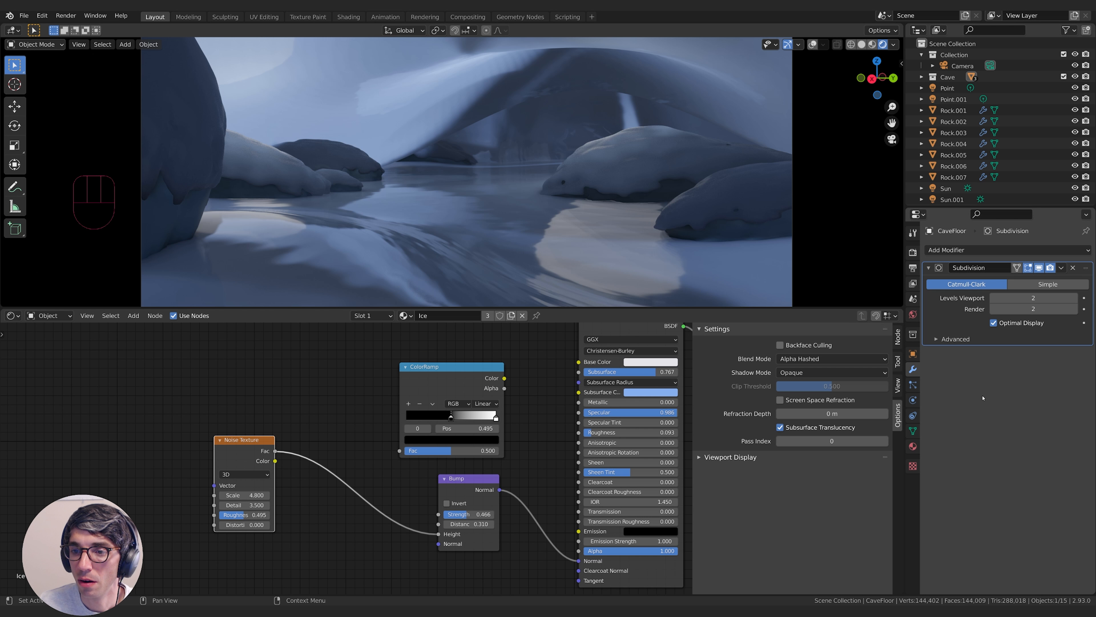
Set the world background color to a dark blue with hue 0.596, saturation 0.745 and value 0.108.
{"action": "left_click", "coordinate": [912, 314]}
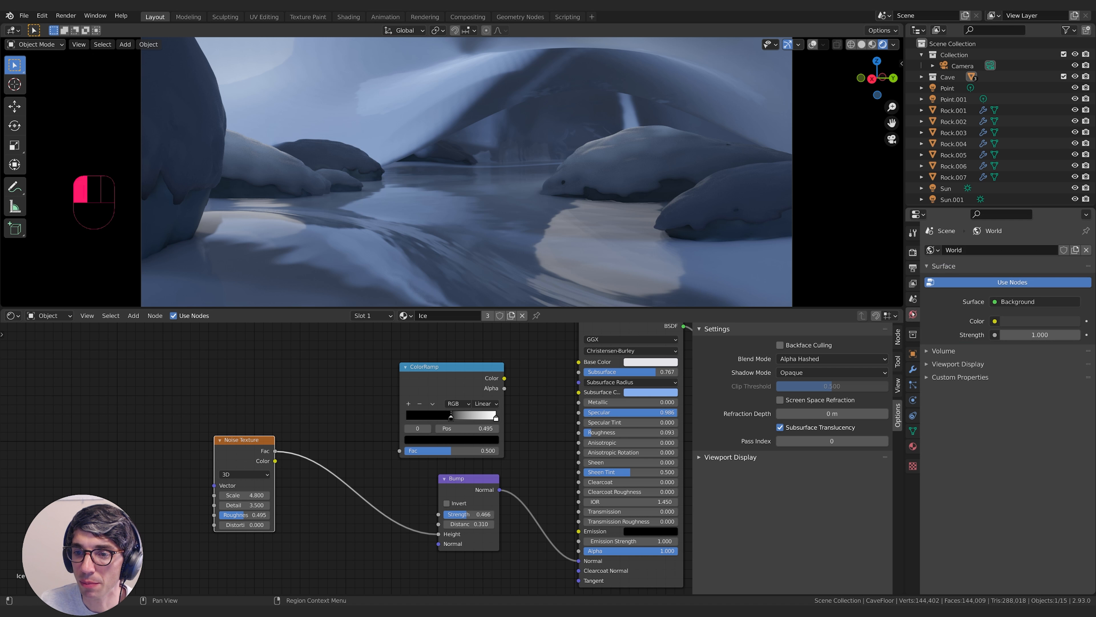
{"action": "left_click", "coordinate": [1037, 322]}
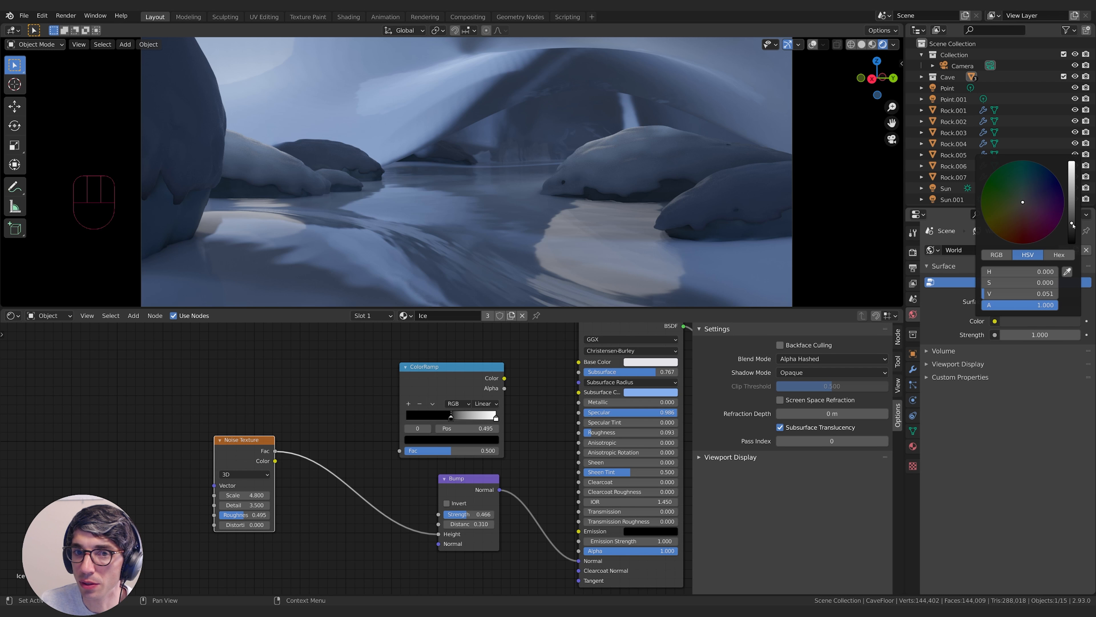
{"action": "left_click_drag", "start_coordinate": [1073, 225], "coordinate": [1033, 183]}
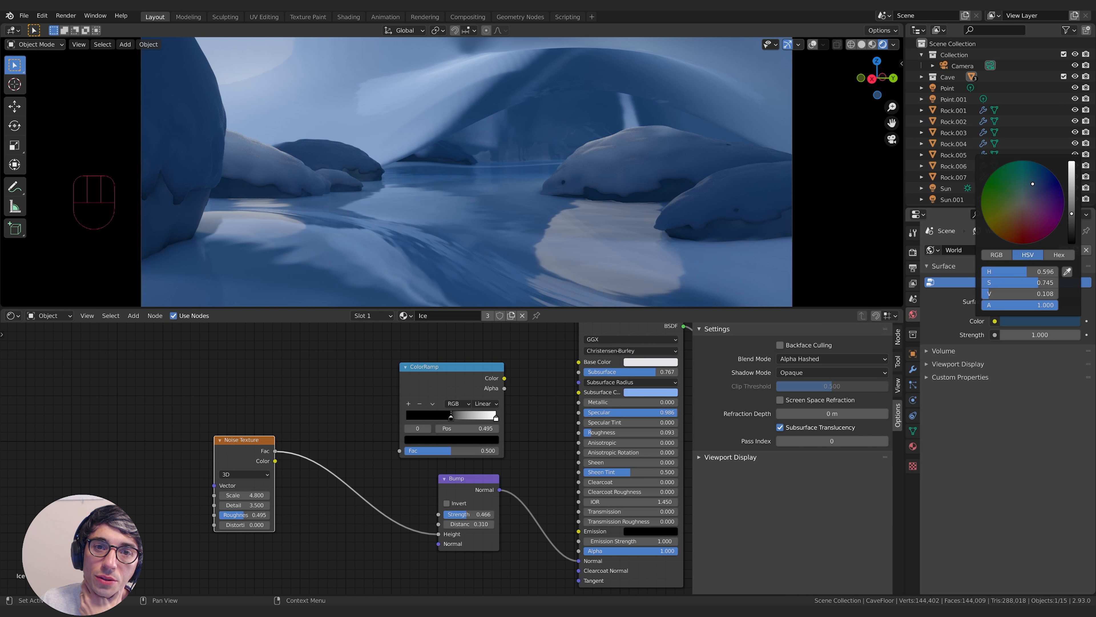
Add a Displace modifier to the cave roof and assign it the Boulder Displace texture.
{"action": "left_click", "coordinate": [528, 107]}
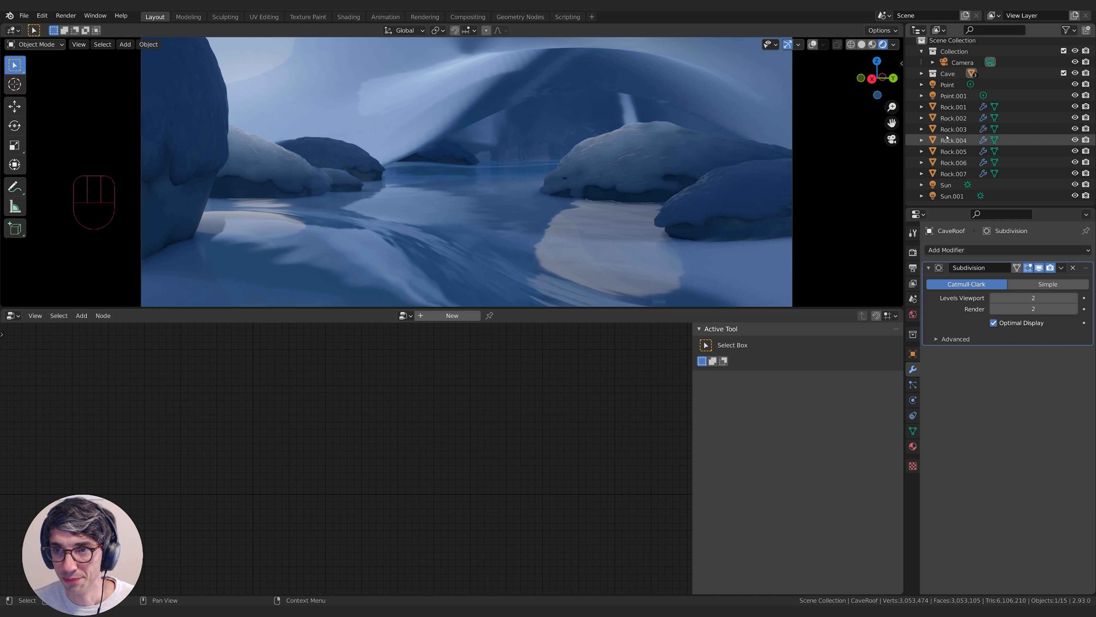
{"action": "left_click", "coordinate": [967, 249]}
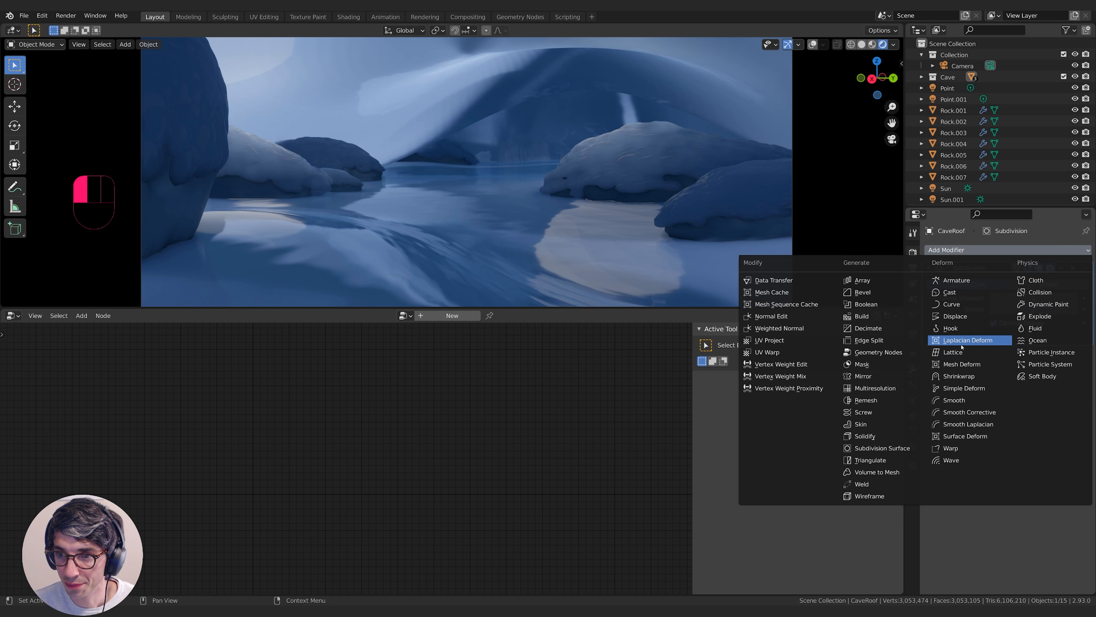
{"action": "left_click", "coordinate": [961, 316]}
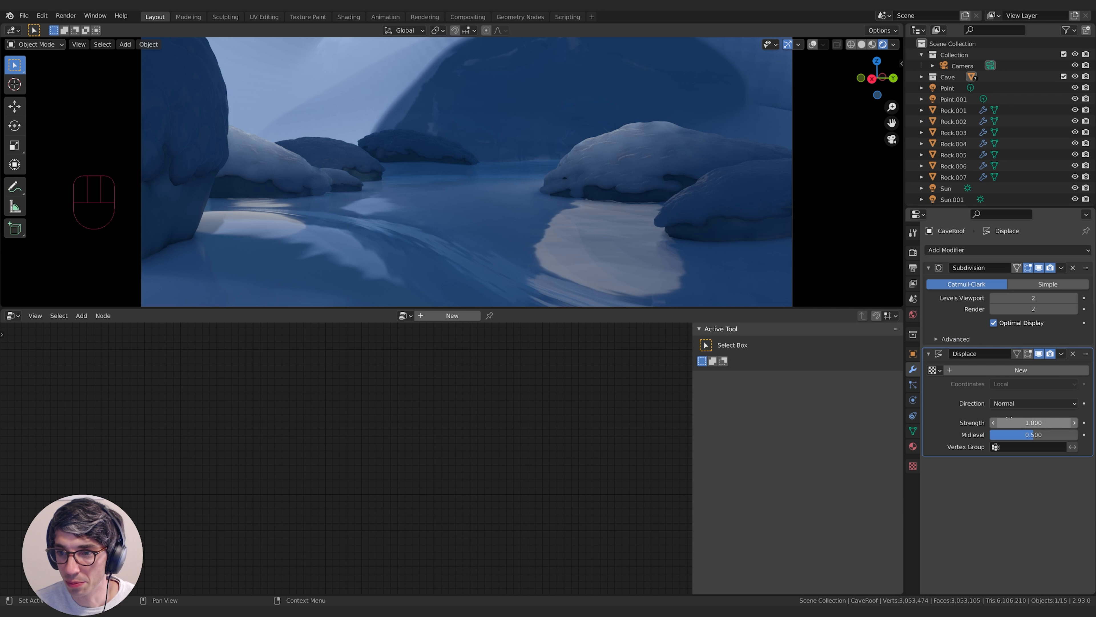
{"action": "left_click", "coordinate": [936, 369]}
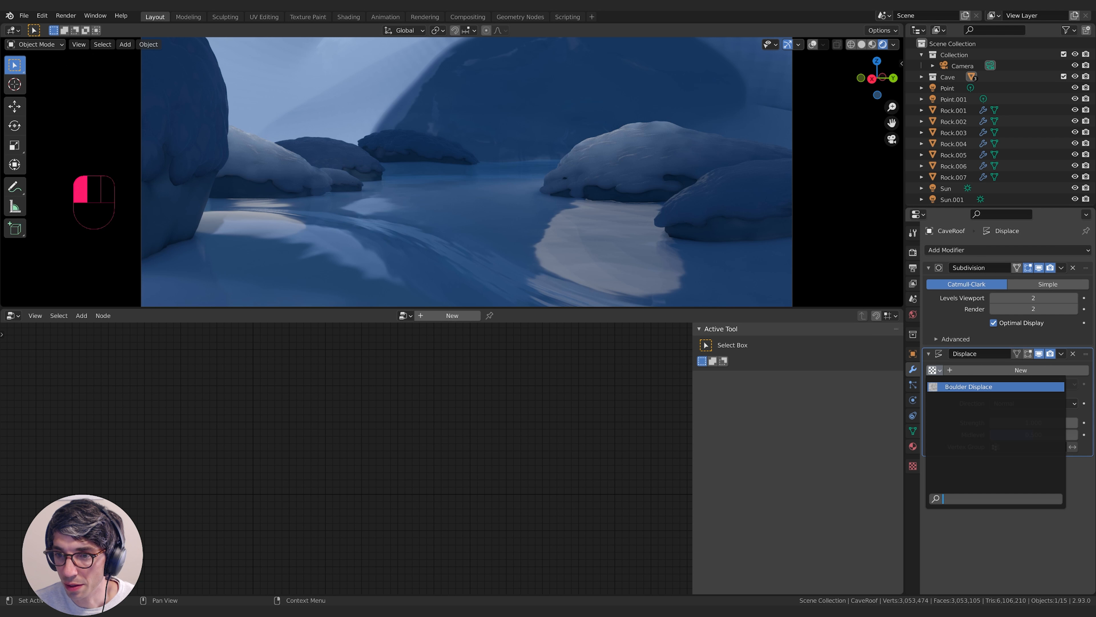
{"action": "left_click", "coordinate": [969, 387]}
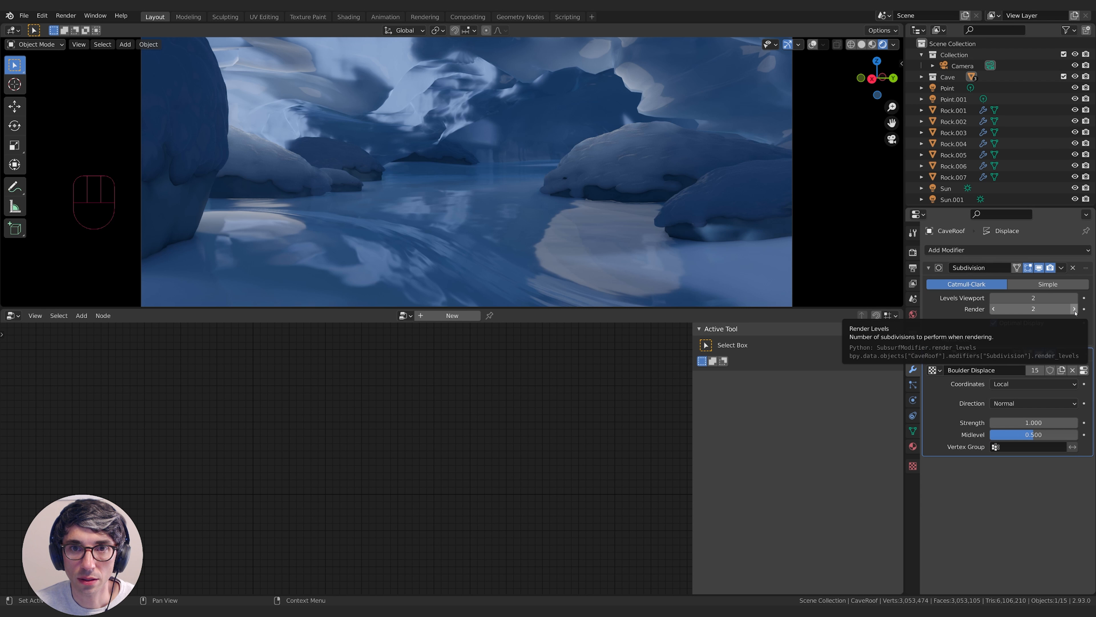
Add a second Subdivision Surface modifier at viewport level 1 to the cave roof and adjust the Displace strength.
{"action": "left_click", "coordinate": [989, 250]}
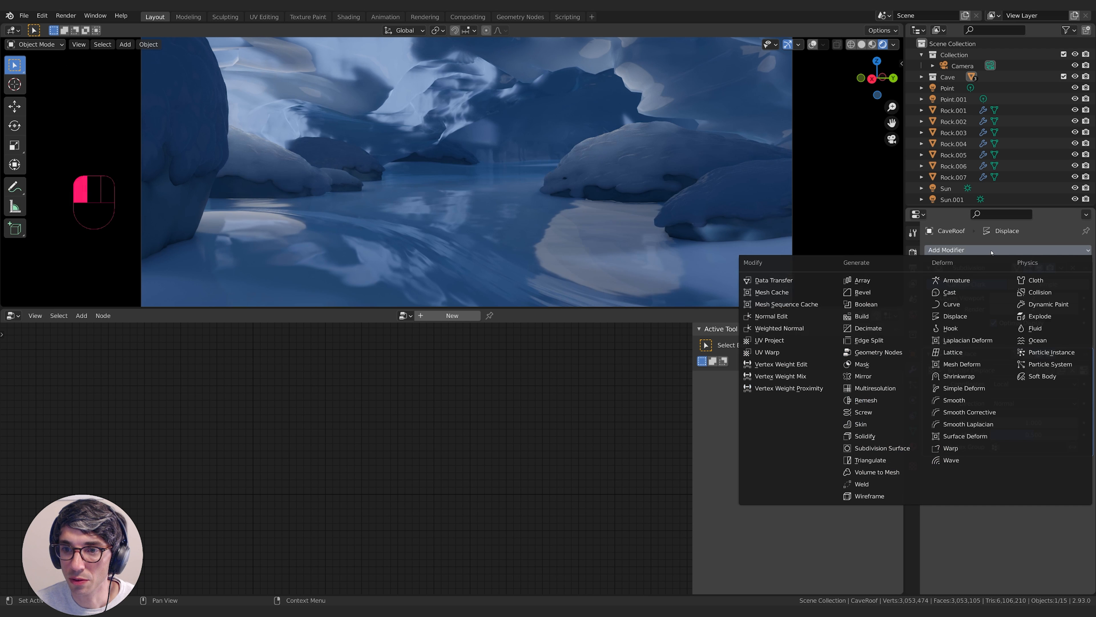
{"action": "left_click", "coordinate": [880, 448]}
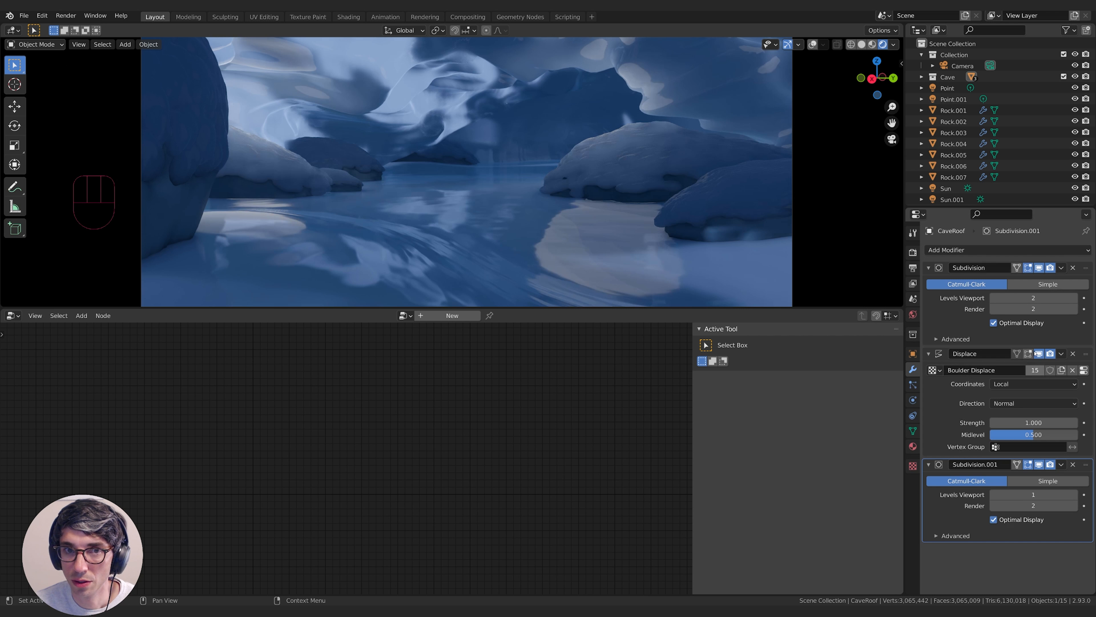
{"action": "left_click", "coordinate": [1083, 494]}
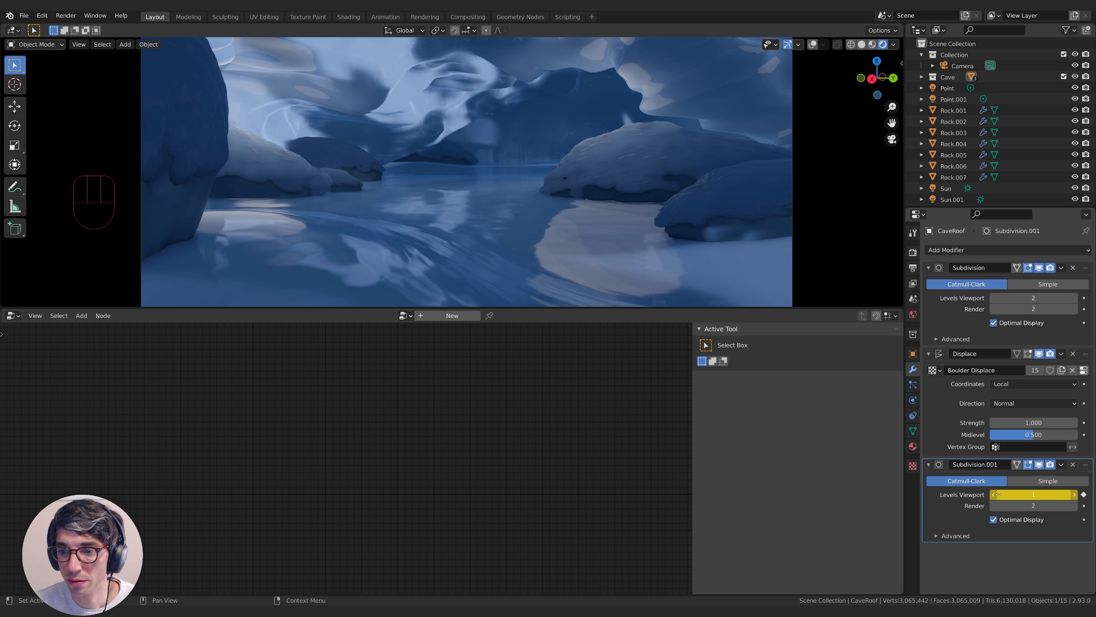
{"action": "left_click", "coordinate": [1083, 495]}
{"action": "left_click", "coordinate": [1074, 494]}
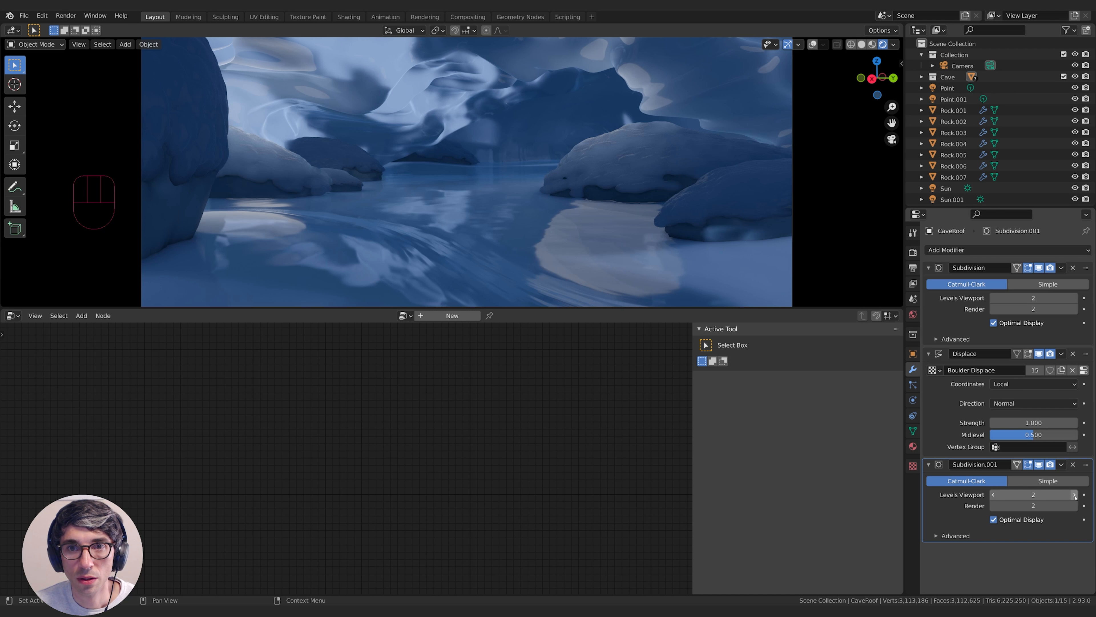
{"action": "left_click", "coordinate": [993, 495]}
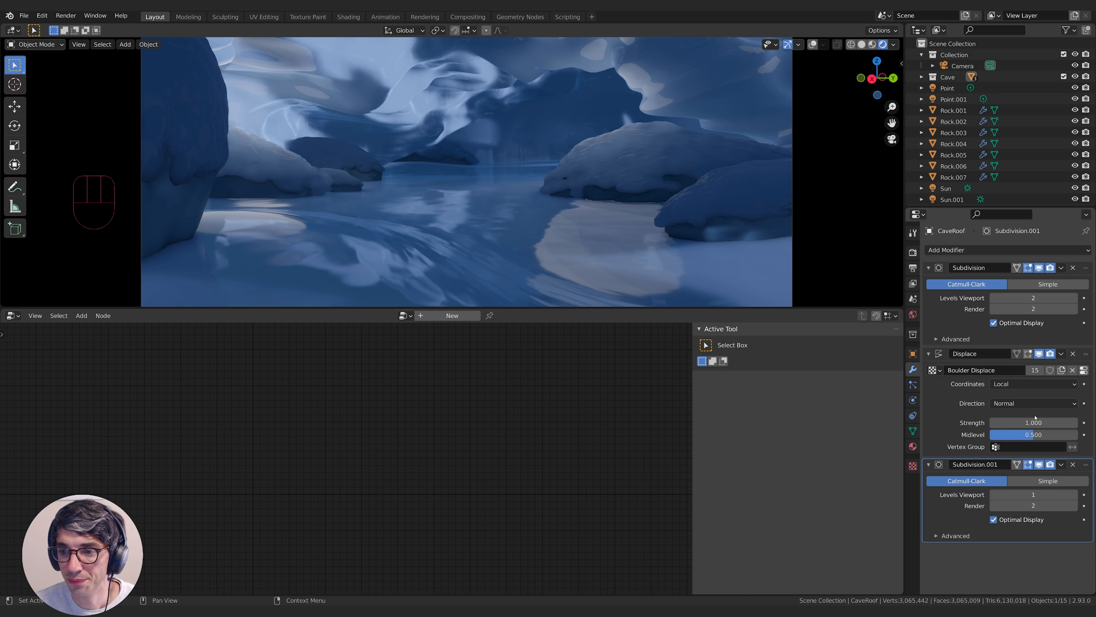
{"action": "mouse_move", "coordinate": [1035, 419]}
{"action": "left_mouse_down", "text": "shift"}
{"action": "mouse_move", "coordinate": [975, 420]}
{"action": "mouse_move", "coordinate": [1070, 420]}
{"action": "mouse_move", "coordinate": [859, 420]}
{"action": "left_mouse_up", "text": "shift"}
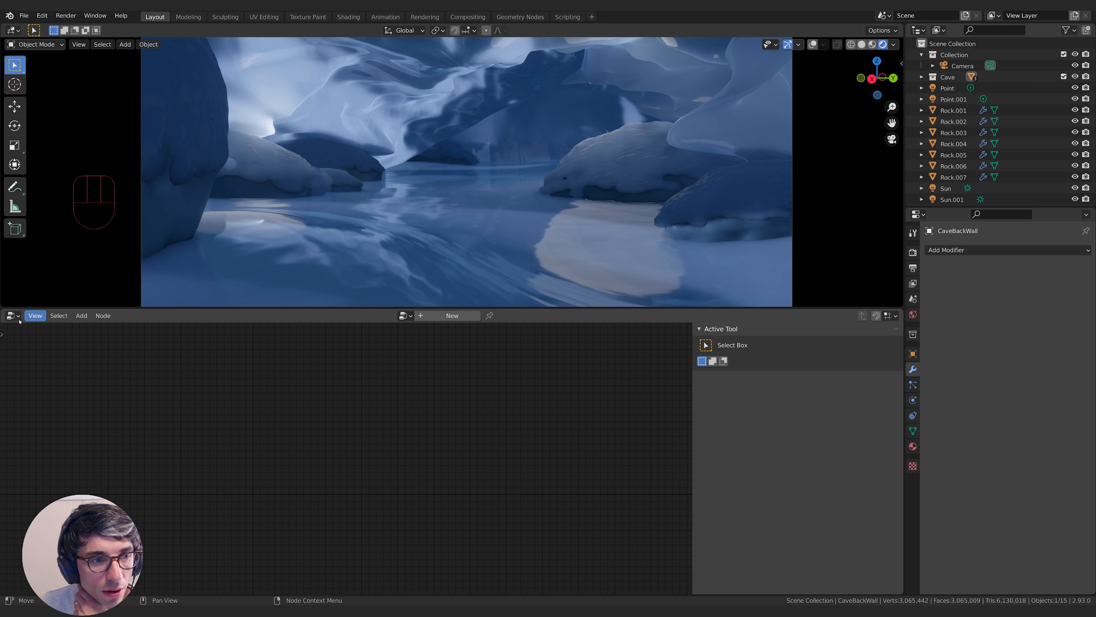
Reopen the Ice material's shader nodes, move the ColorRamp node clear of the others and set Subsurface to 1.000.
{"action": "left_click", "coordinate": [18, 317]}
{"action": "left_click", "coordinate": [52, 418]}
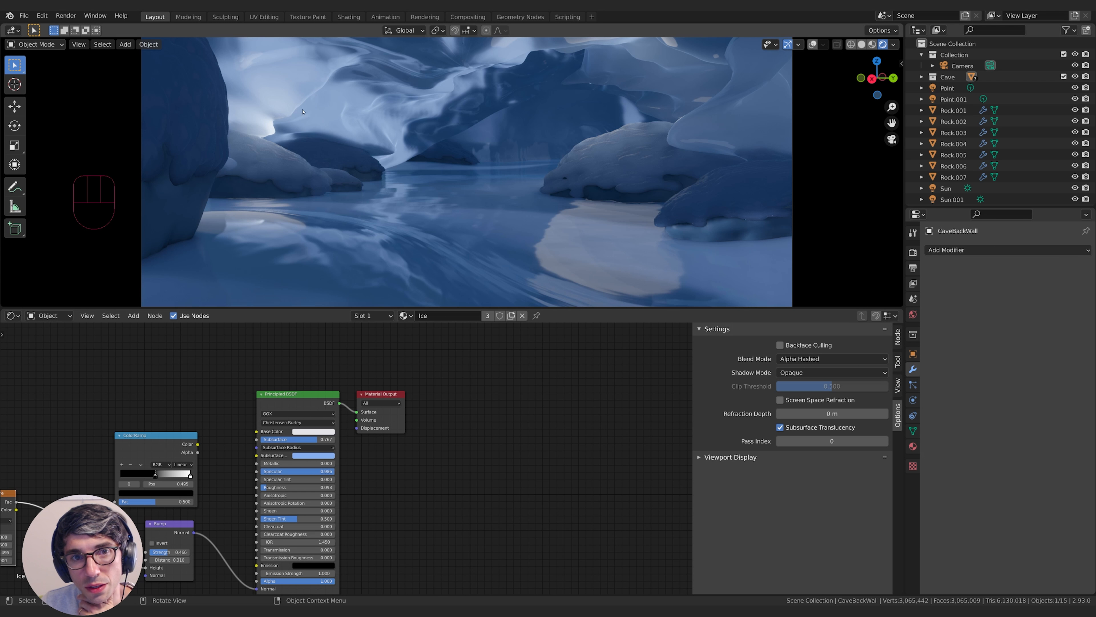
{"action": "middle_click_drag", "start_coordinate": [384, 480], "coordinate": [509, 463]}
{"action": "middle_click_drag", "start_coordinate": [325, 381], "coordinate": [350, 360]}
{"action": "left_click_drag", "start_coordinate": [283, 404], "coordinate": [228, 393]}
{"action": "scroll", "coordinate": [348, 391], "scroll_direction": "up", "scroll_amount": 2}
{"action": "middle_click_drag", "start_coordinate": [350, 388], "coordinate": [330, 409]}
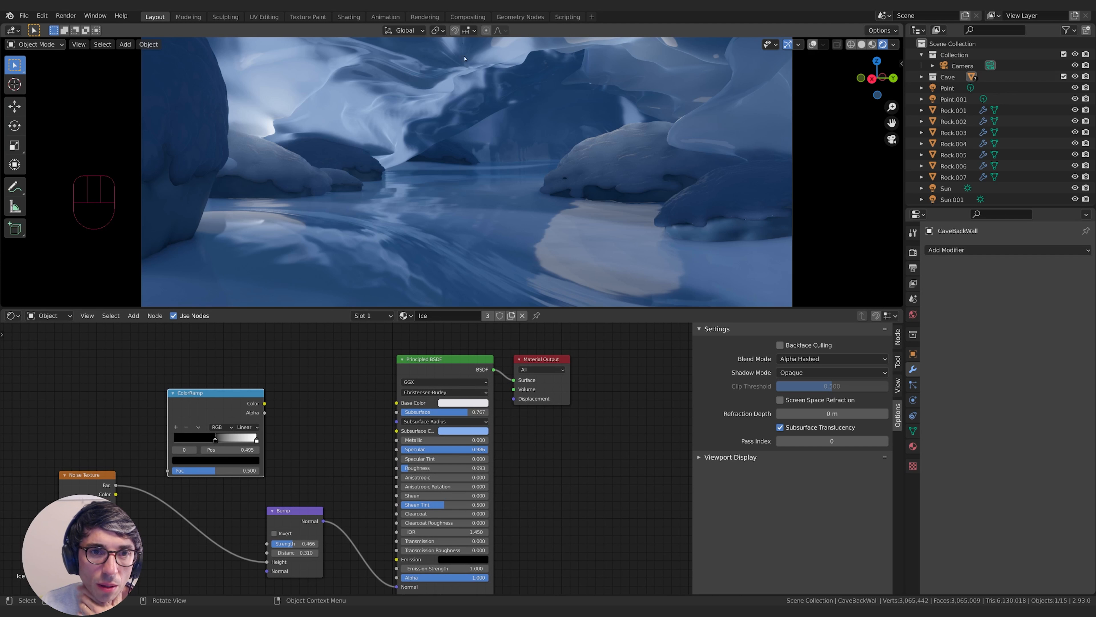
{"action": "left_click_drag", "start_coordinate": [467, 413], "coordinate": [428, 413]}
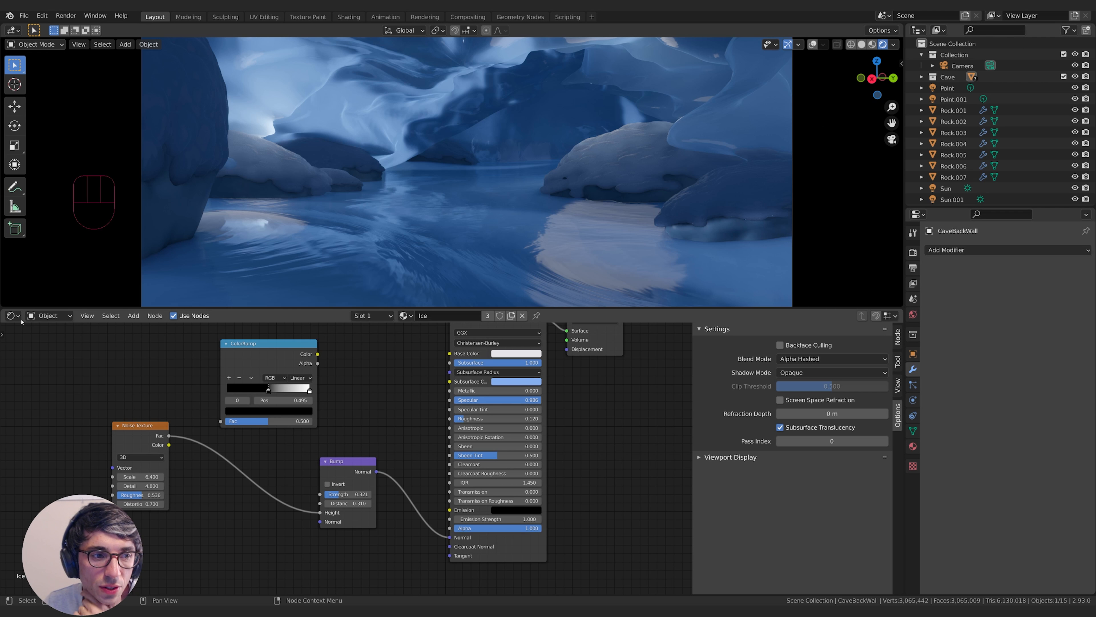
Add a Volume Scatter node to the World shader and connect it to the World Output's Volume input.
{"action": "left_click", "coordinate": [12, 315]}
{"action": "left_click", "coordinate": [43, 315]}
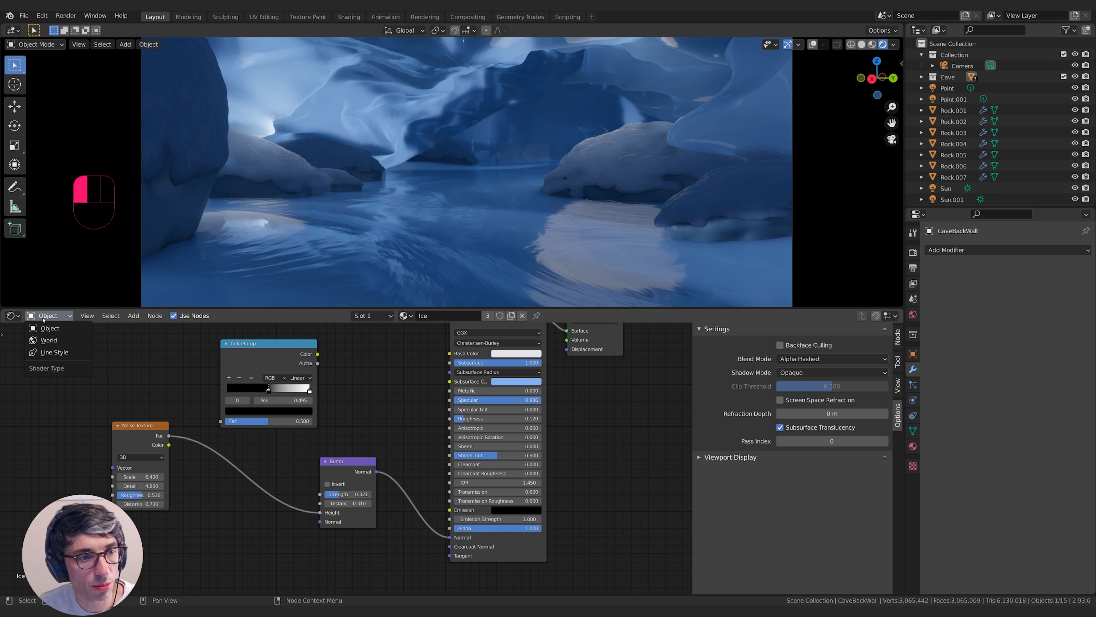
{"action": "left_click", "coordinate": [49, 341]}
{"action": "key", "text": "Home"}
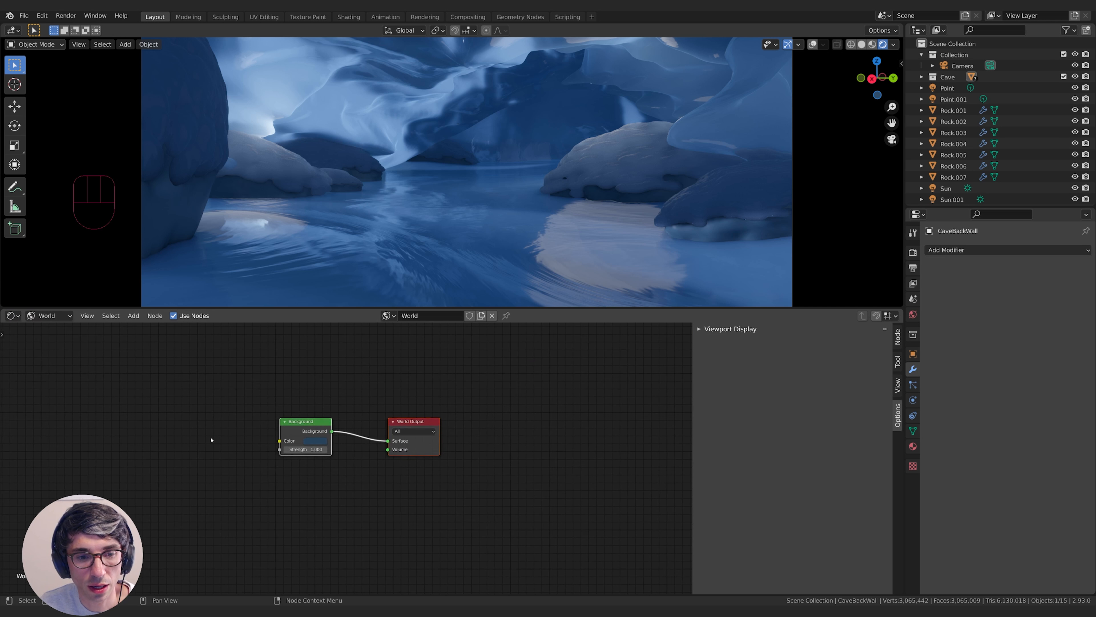
{"action": "key", "text": "shift+a"}
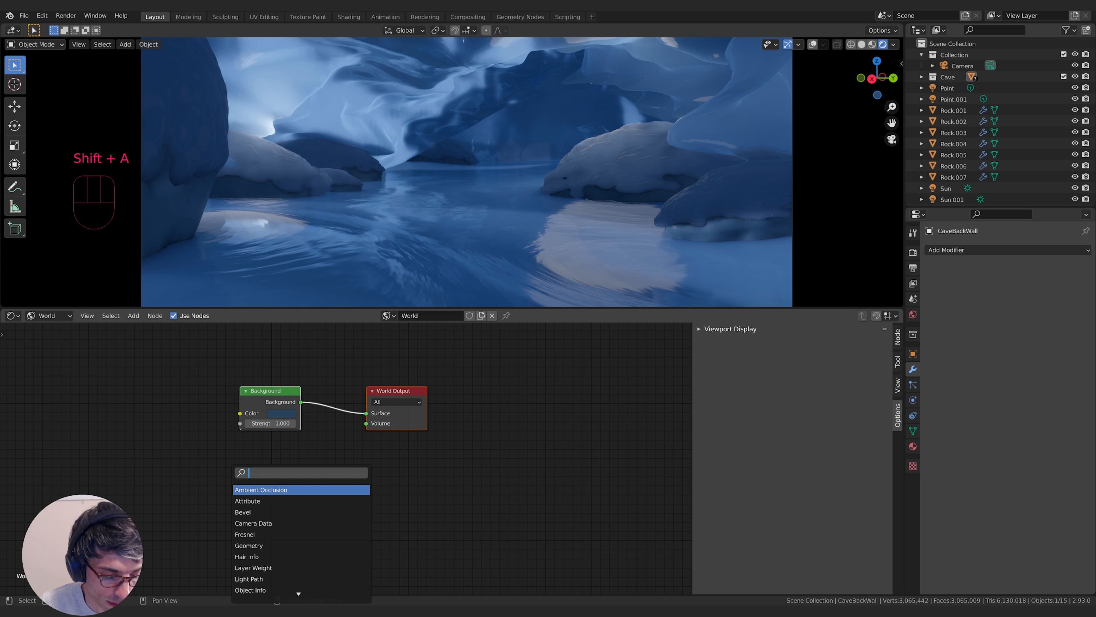
{"action": "type", "text": "volu"}
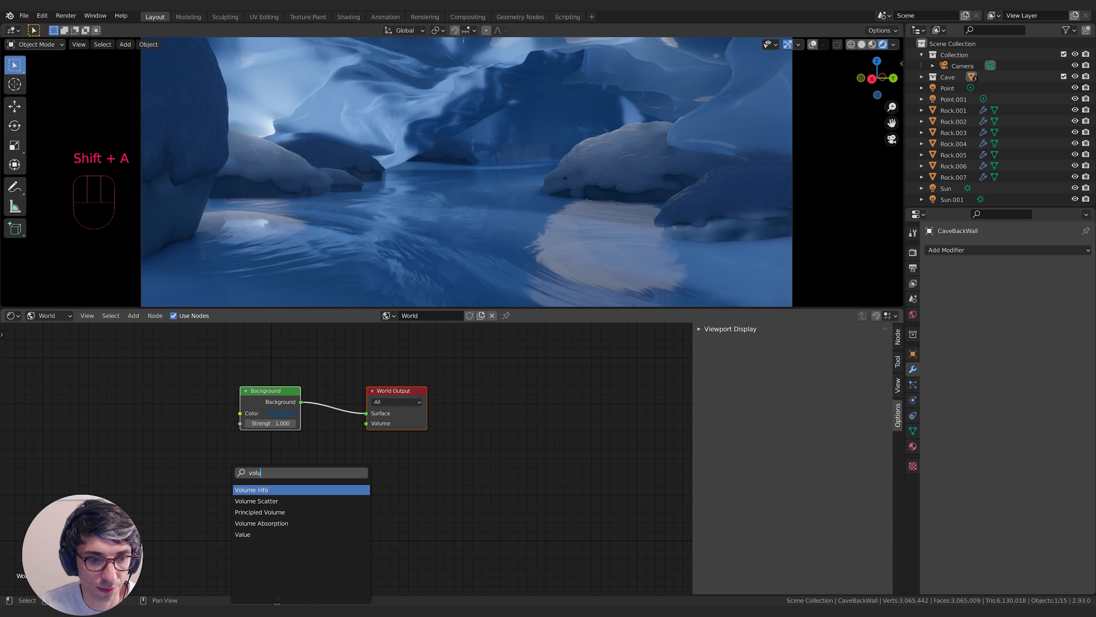
{"action": "key", "text": "Down"}
{"action": "key", "text": "Return"}
{"action": "left_click", "coordinate": [337, 487]}
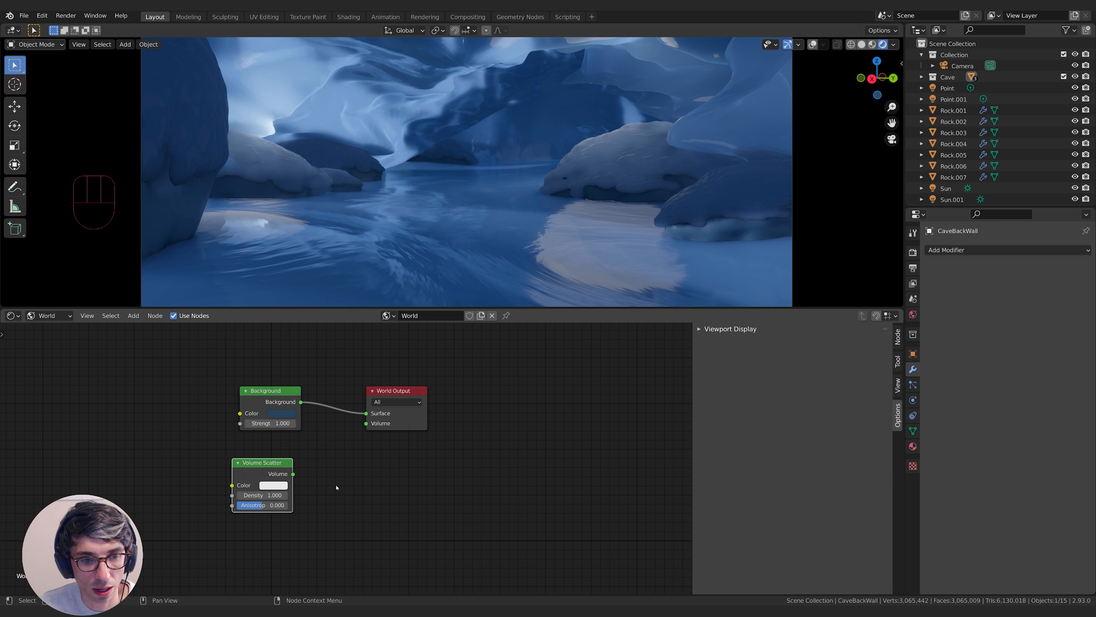
{"action": "left_click_drag", "start_coordinate": [293, 475], "coordinate": [365, 423]}
Set the Volume Scatter density to 0.020 and its anisotropy to 0.856.
{"action": "middle_click_drag", "start_coordinate": [259, 507], "coordinate": [282, 507]}
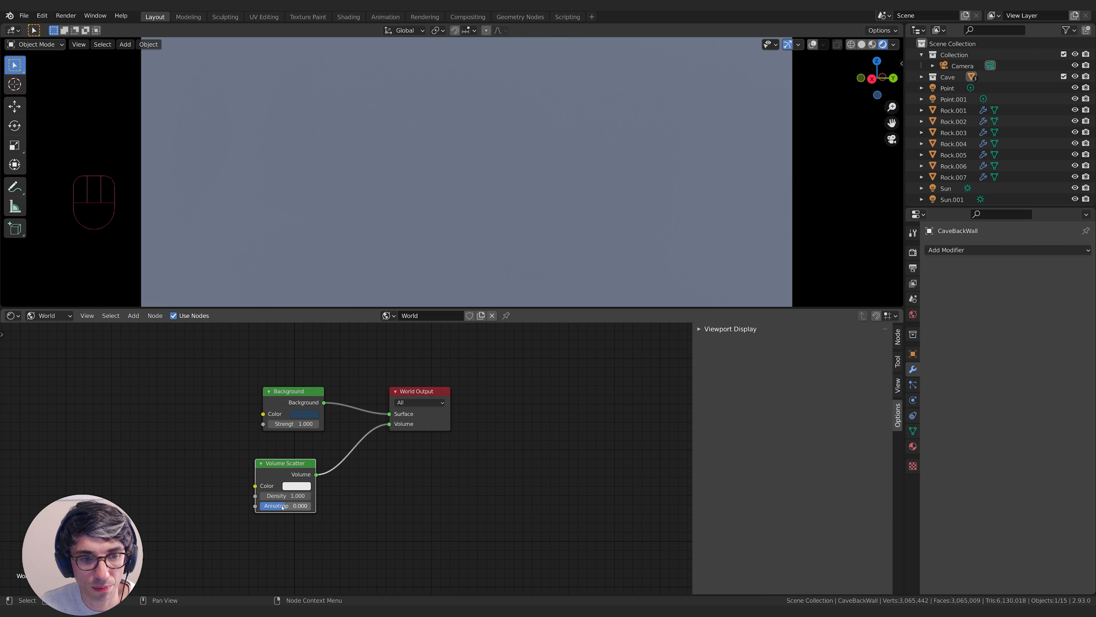
{"action": "type", "text": ".1"}
{"action": "key", "text": "Return"}
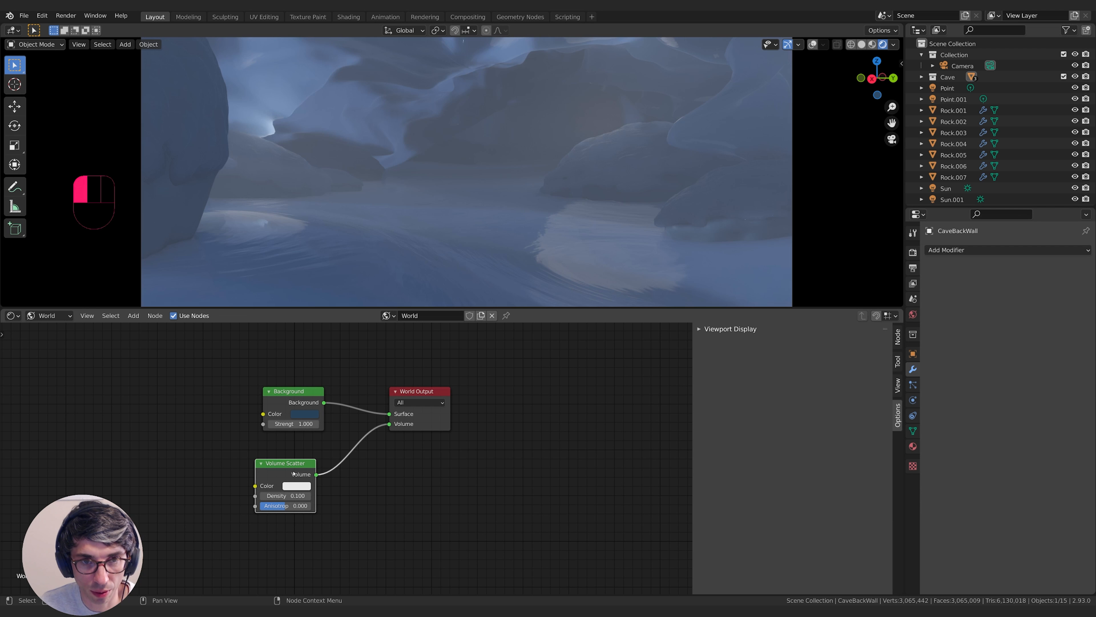
{"action": "mouse_move", "coordinate": [285, 505]}
{"action": "left_mouse_down"}
{"action": "mouse_move", "coordinate": [311, 505]}
{"action": "mouse_move", "coordinate": [270, 505]}
{"action": "mouse_move", "coordinate": [293, 505]}
{"action": "left_mouse_up"}
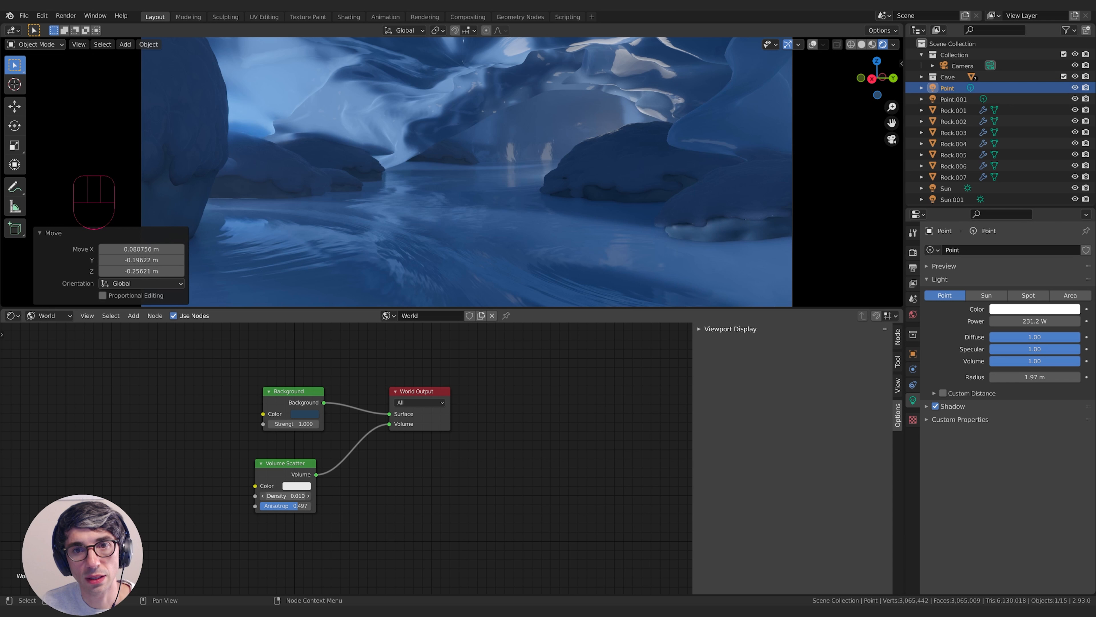
{"action": "left_click_drag", "start_coordinate": [286, 496], "coordinate": [292, 496], "text": "shift"}
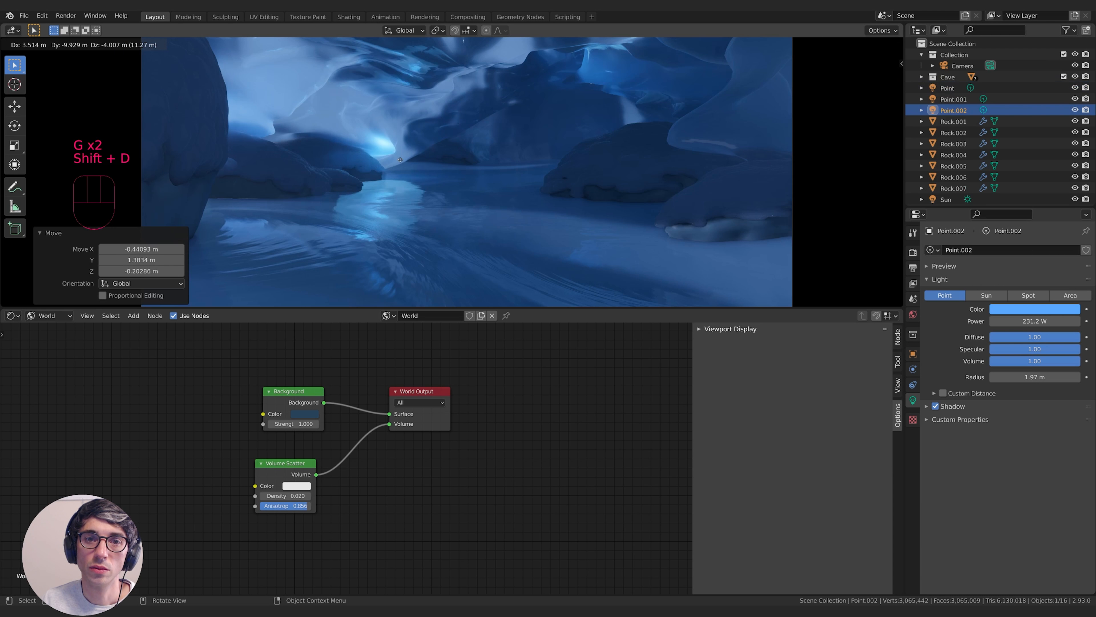
Duplicate the blue point light and position the copy beside the left-hand rocks near the back of the cave.
{"action": "left_click", "coordinate": [510, 173]}
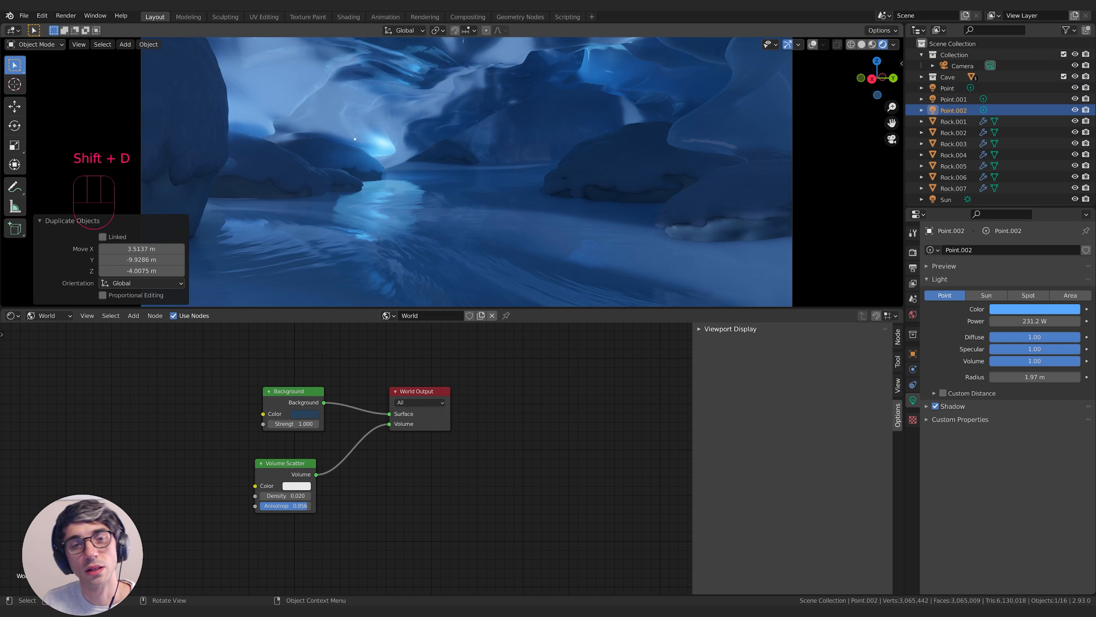
{"action": "left_click_drag", "start_coordinate": [1044, 377], "coordinate": [988, 377]}
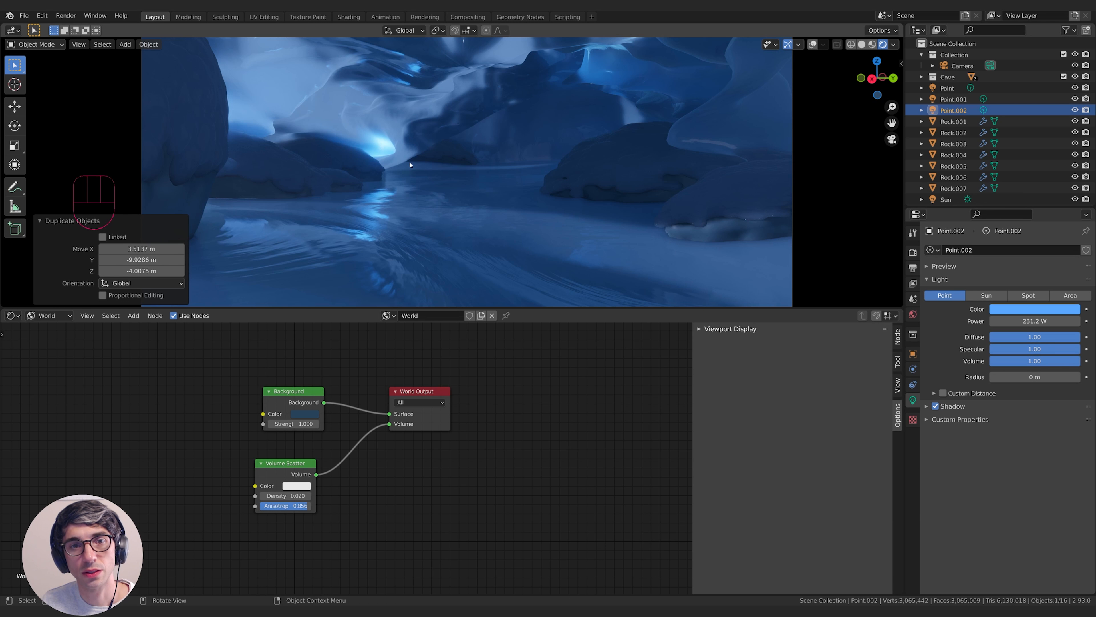
{"action": "key", "text": "g"}
{"action": "left_click", "coordinate": [444, 174]}
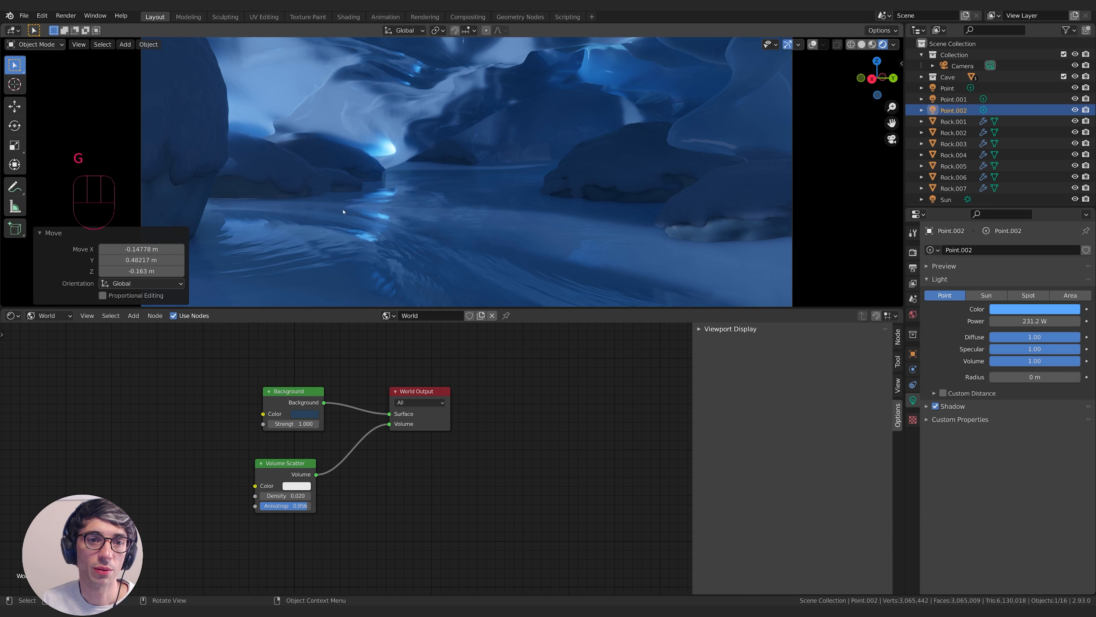
{"action": "key", "text": "g"}
{"action": "left_click", "coordinate": [368, 196]}
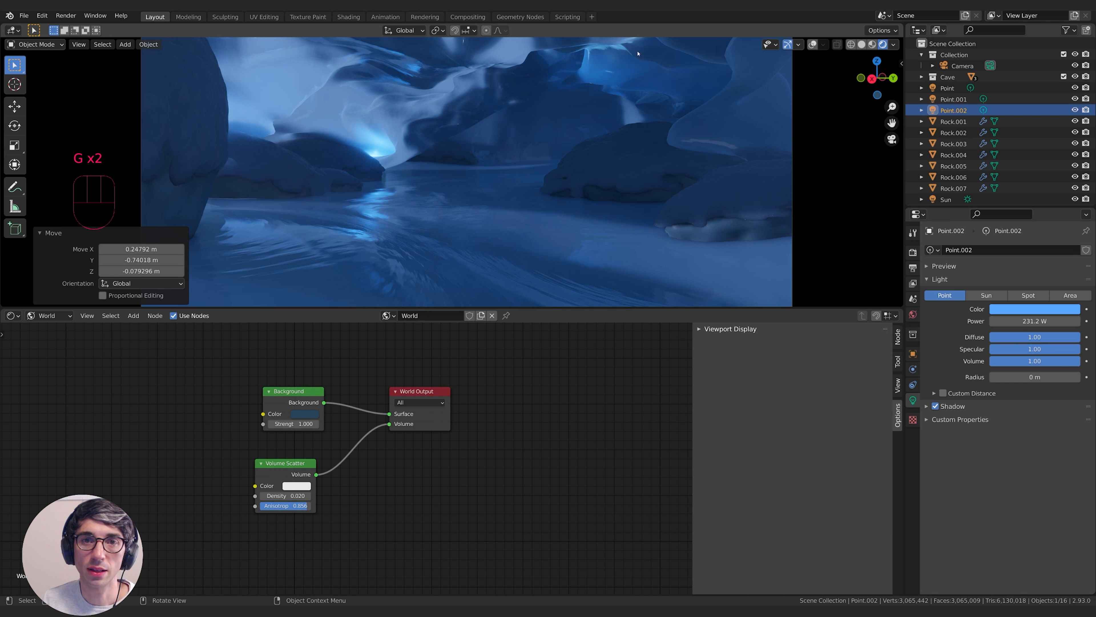
Reposition the original point light above the right-hand rocks, raise its power to 688.5 W and check its effect by toggling its visibility.
{"action": "left_click", "coordinate": [947, 88]}
{"action": "key", "text": "g"}
{"action": "left_click", "coordinate": [489, 146]}
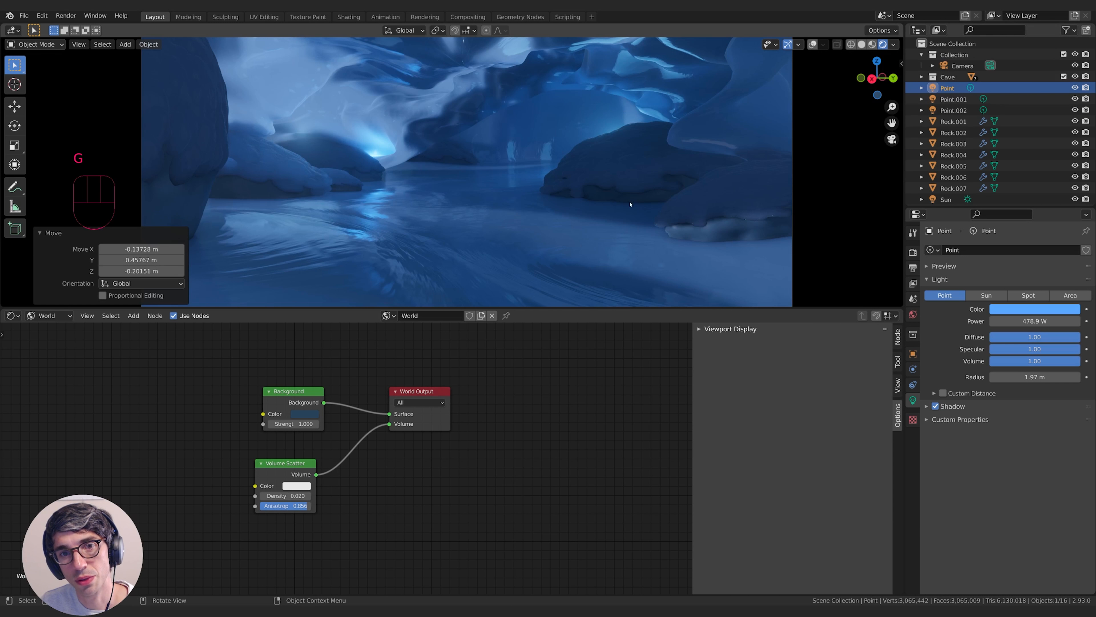
{"action": "left_click_drag", "start_coordinate": [1035, 321], "coordinate": [1068, 321]}
{"action": "key", "text": "g"}
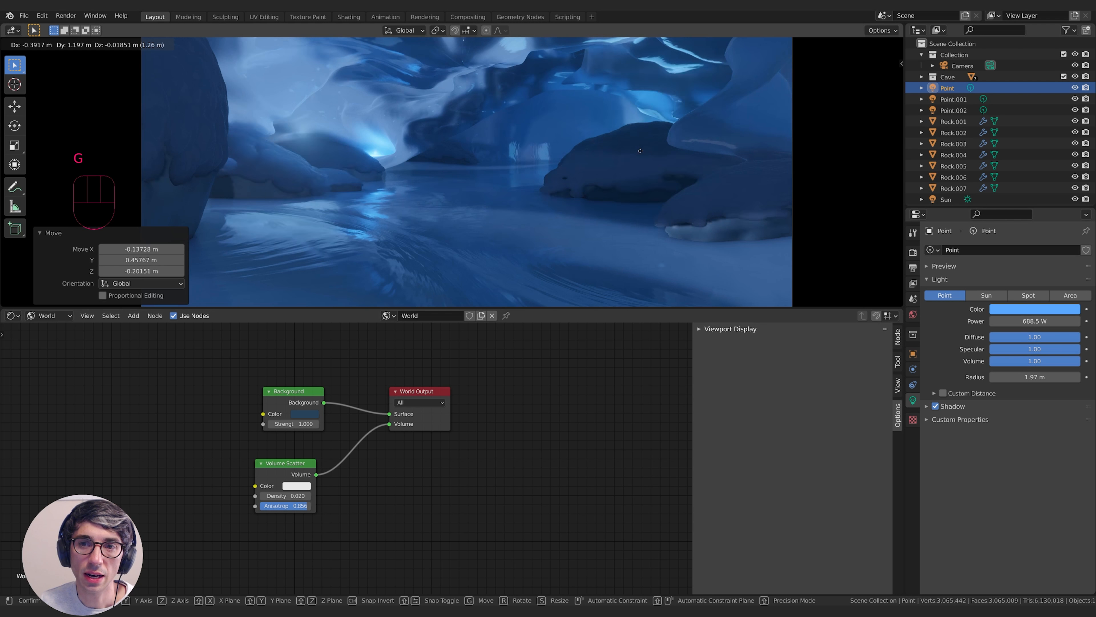
{"action": "left_click", "coordinate": [673, 76]}
{"action": "left_click", "coordinate": [1075, 88]}
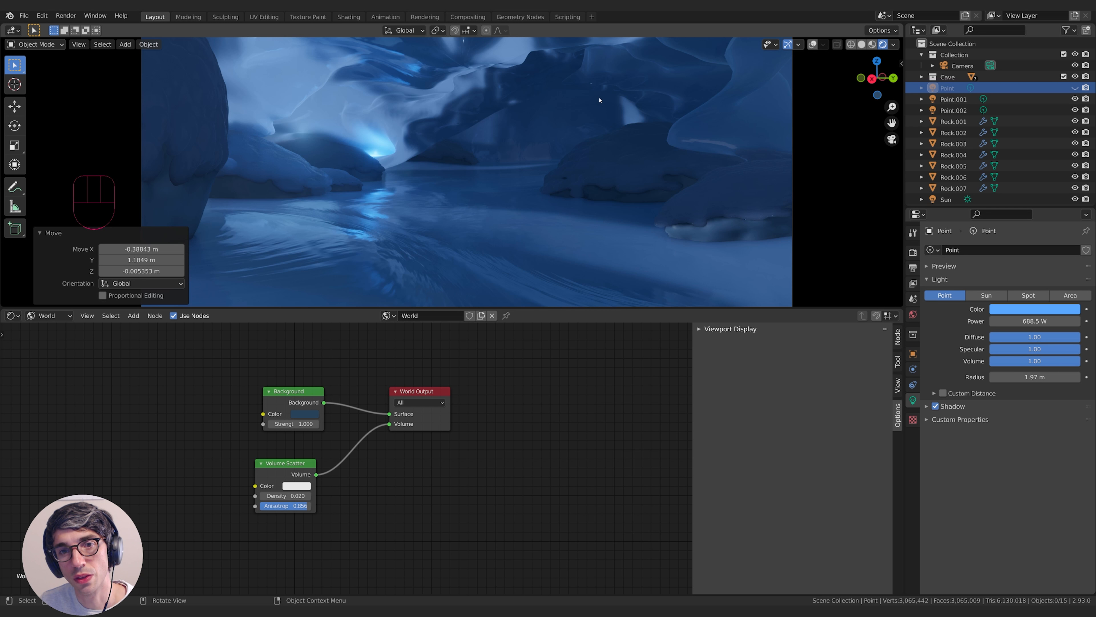
{"action": "left_click", "coordinate": [1075, 88]}
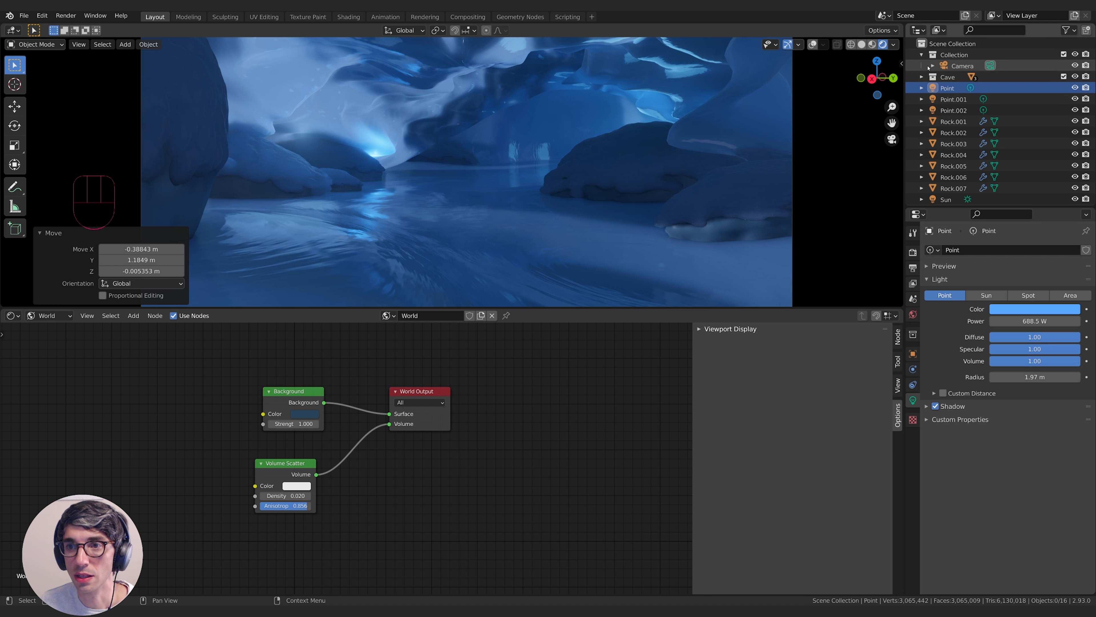
Try an additional blue 236 W point light at several positions around the right-hand rocks and cave wall.
{"action": "left_click", "coordinate": [943, 200]}
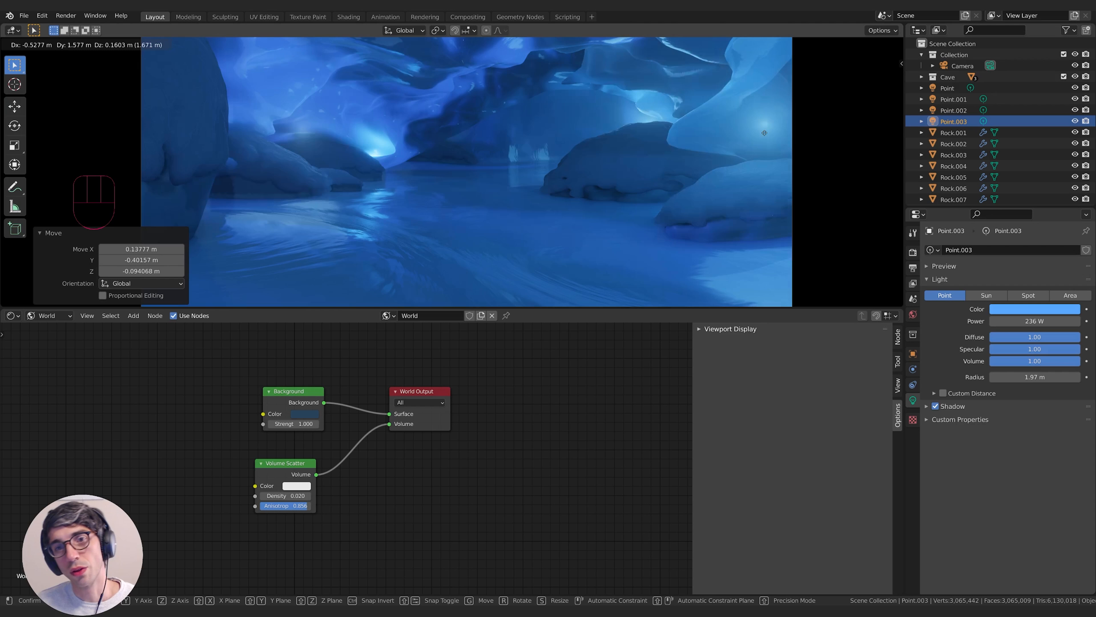
{"action": "left_click", "coordinate": [693, 160]}
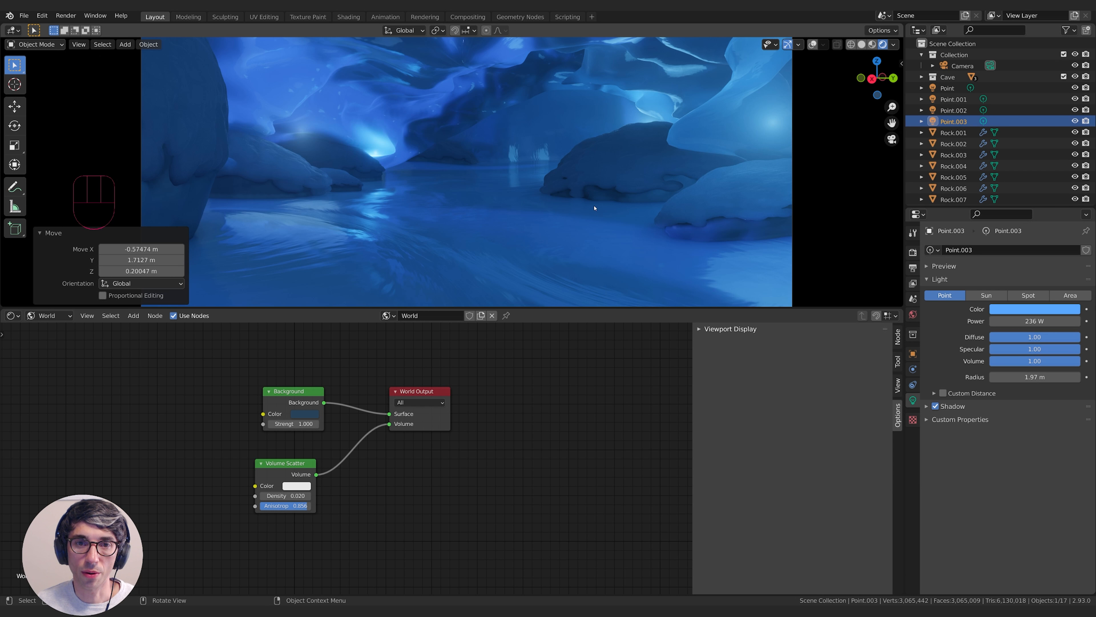
{"action": "key", "text": "g"}
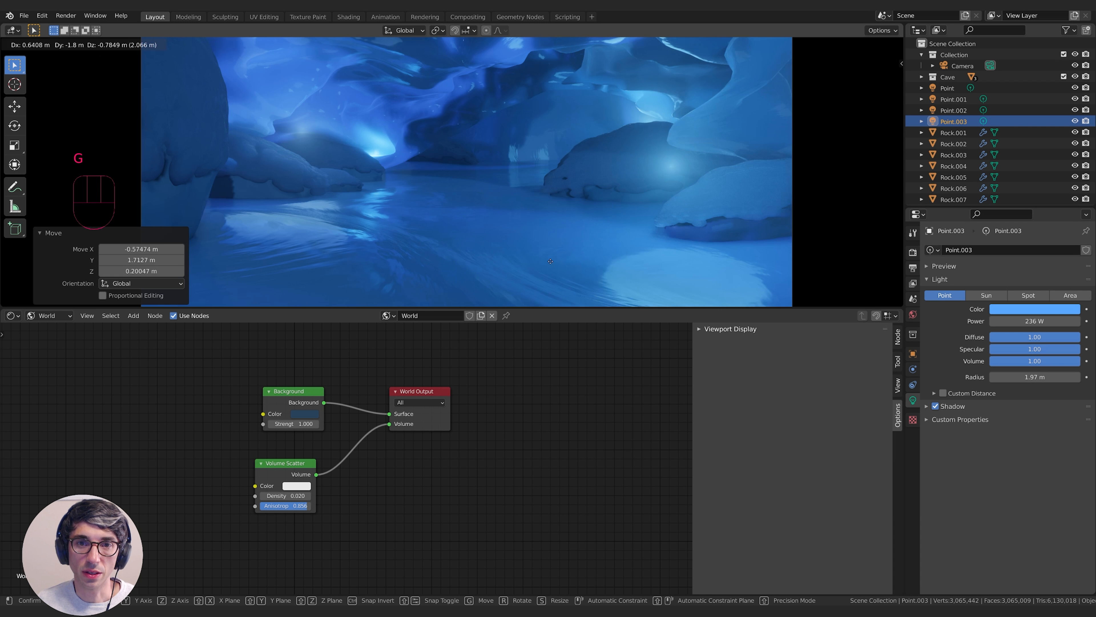
{"action": "left_click", "coordinate": [685, 218]}
{"action": "key", "text": "g"}
{"action": "key", "text": "x"}
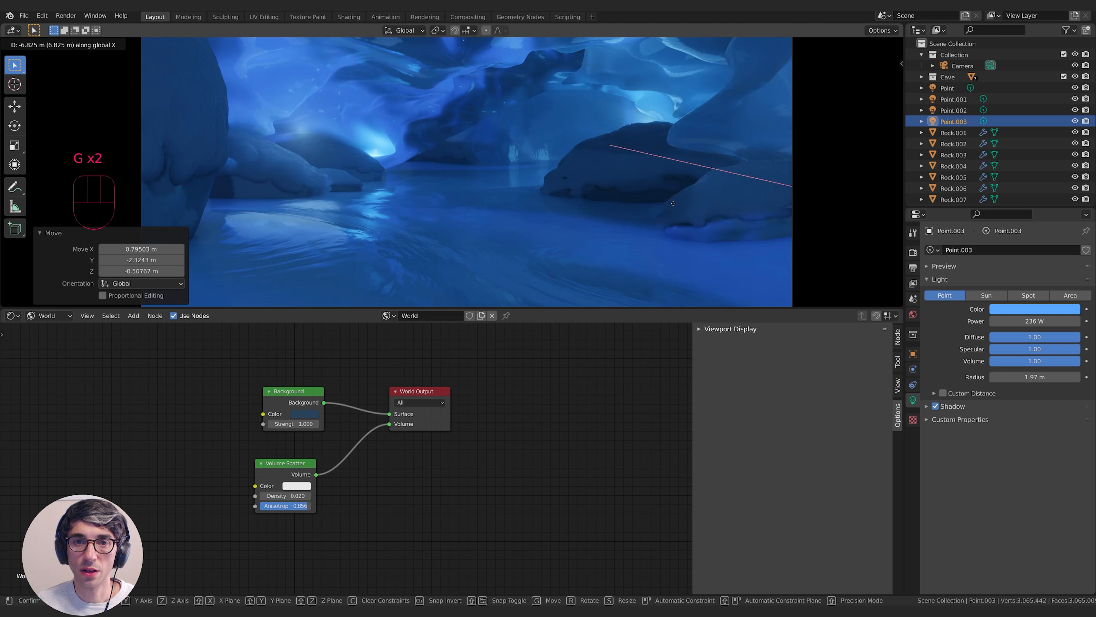
{"action": "left_click", "coordinate": [695, 196]}
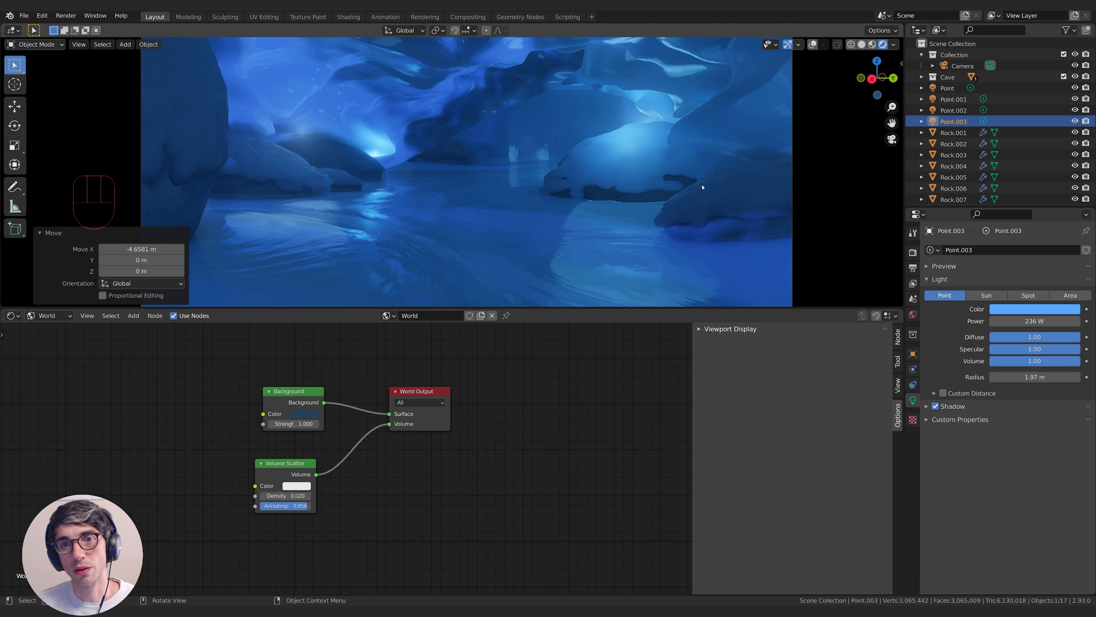
{"action": "key", "text": "g"}
{"action": "left_click", "coordinate": [762, 294]}
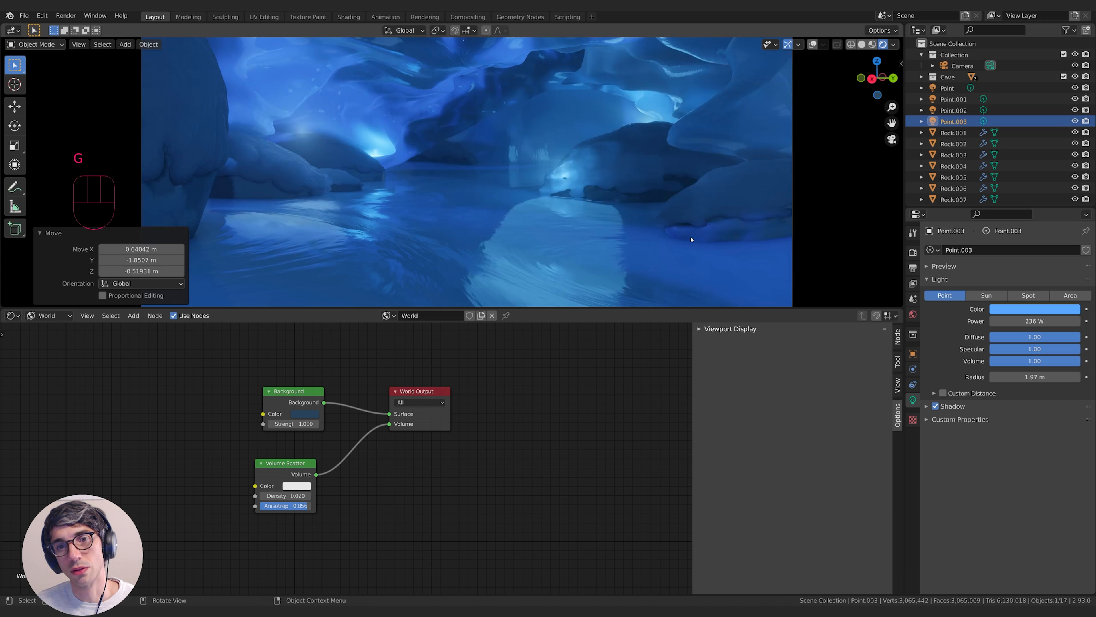
{"action": "key", "text": "g"}
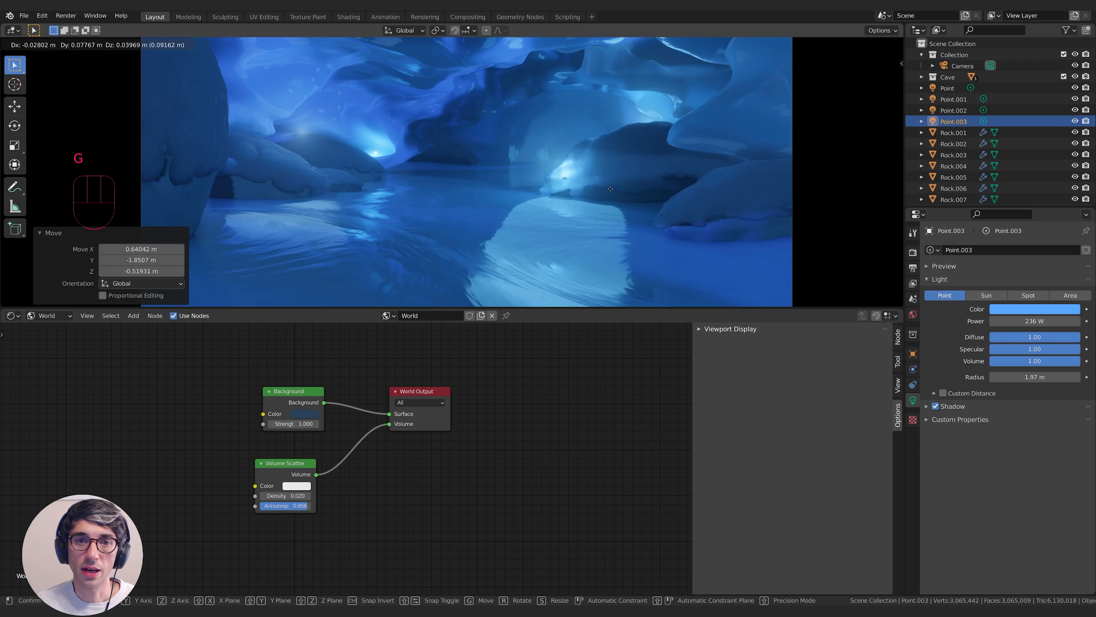
Save the file and add an ico sphere with 2 subdivisions and a 1 m radius at the world origin.
{"action": "key", "text": "ctrl+s"}
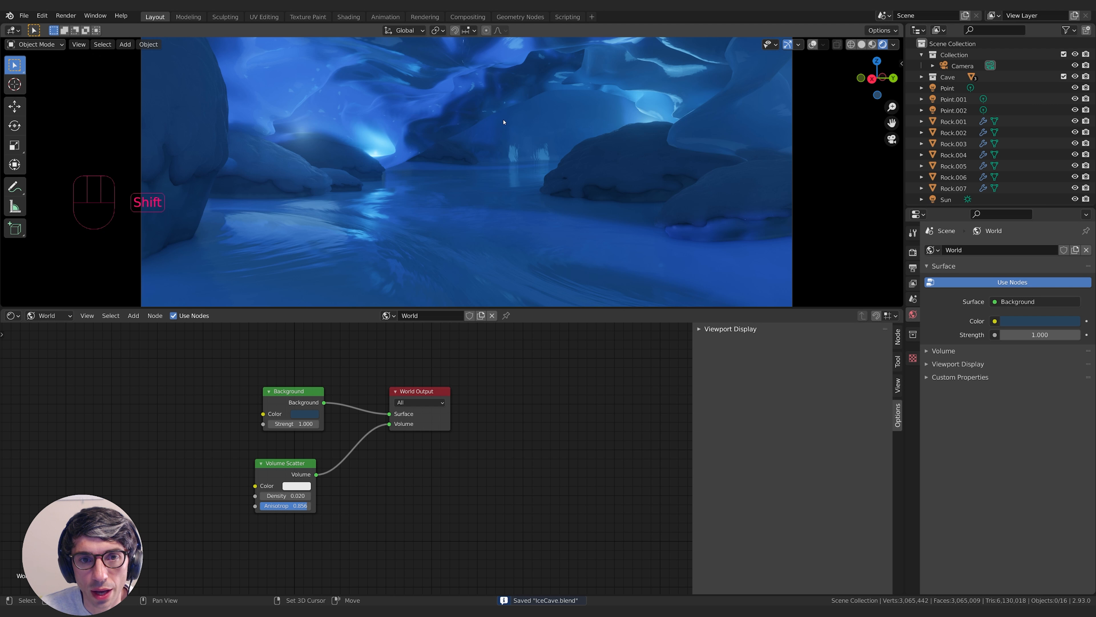
{"action": "key", "text": "shift+a"}
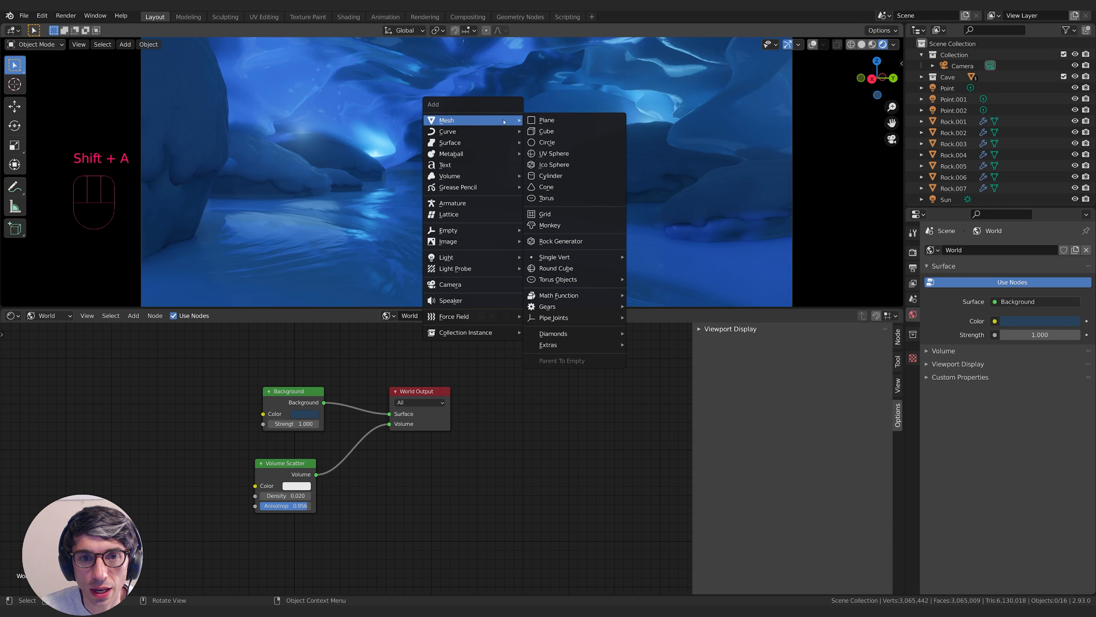
{"action": "left_click", "coordinate": [549, 166]}
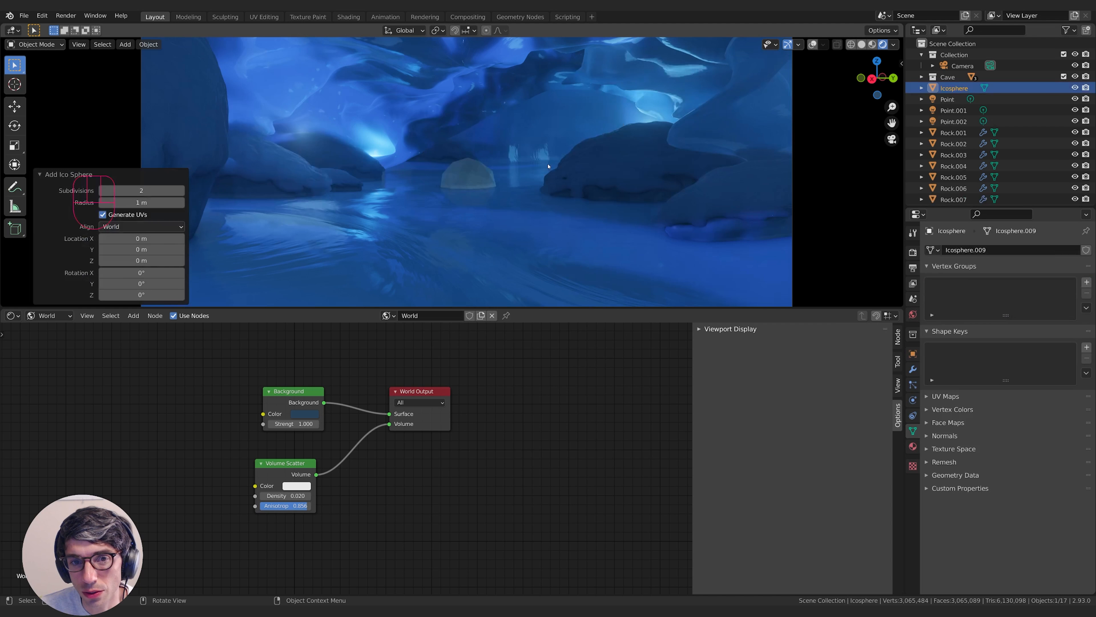
Stretch the ico sphere along Z by 2.734 and raise it about 1.9 m toward the cave roof.
{"action": "key", "text": "g"}
{"action": "left_click", "coordinate": [522, 181]}
{"action": "key", "text": "s"}
{"action": "left_click", "coordinate": [528, 190]}
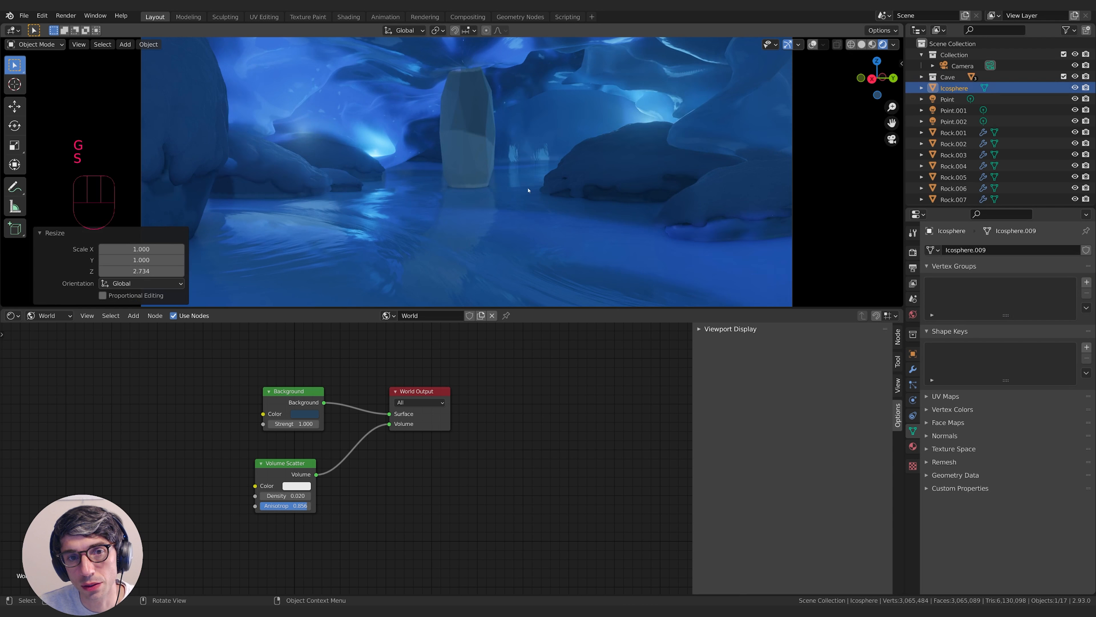
{"action": "key", "text": "g"}
{"action": "left_click", "coordinate": [608, 41]}
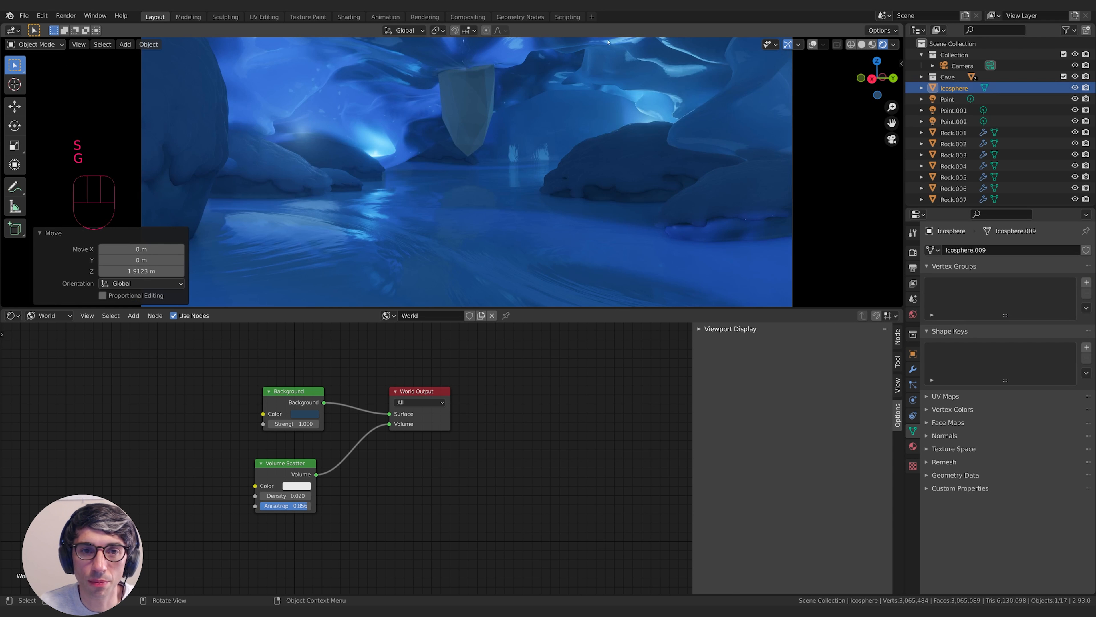
Taper the ico sphere into an icicle by scaling its bottom vertex to 0.025 with smooth proportional editing at size 6.116.
{"action": "key", "text": "shift+alt+z"}
{"action": "key", "text": "Tab"}
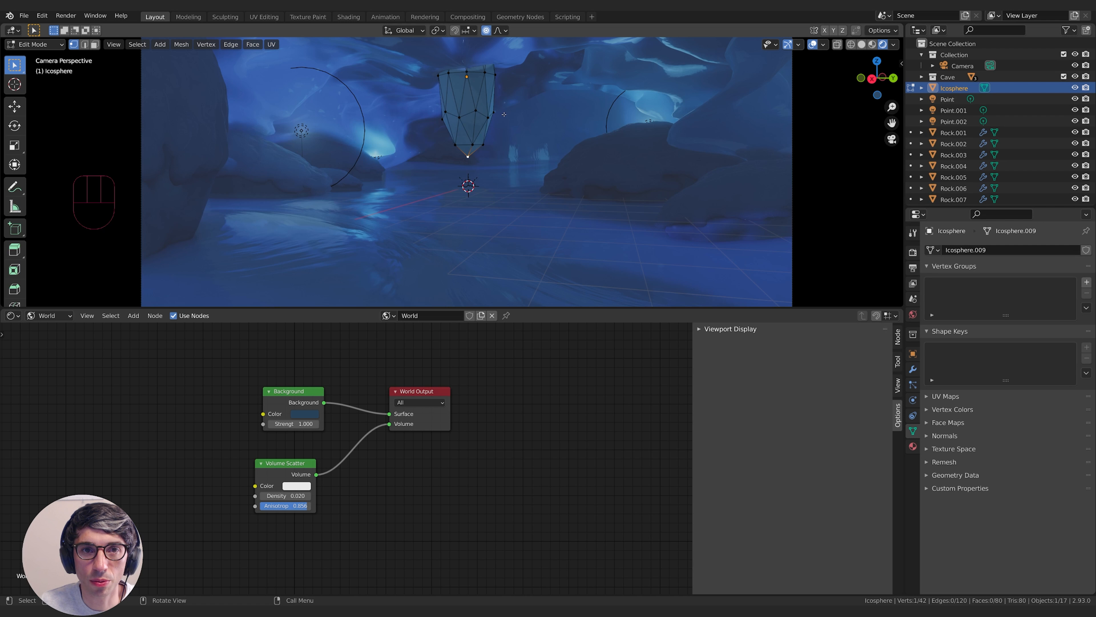
{"action": "key", "text": "s"}
{"action": "scroll", "coordinate": [484, 165], "scroll_direction": "up", "scroll_amount": 2}
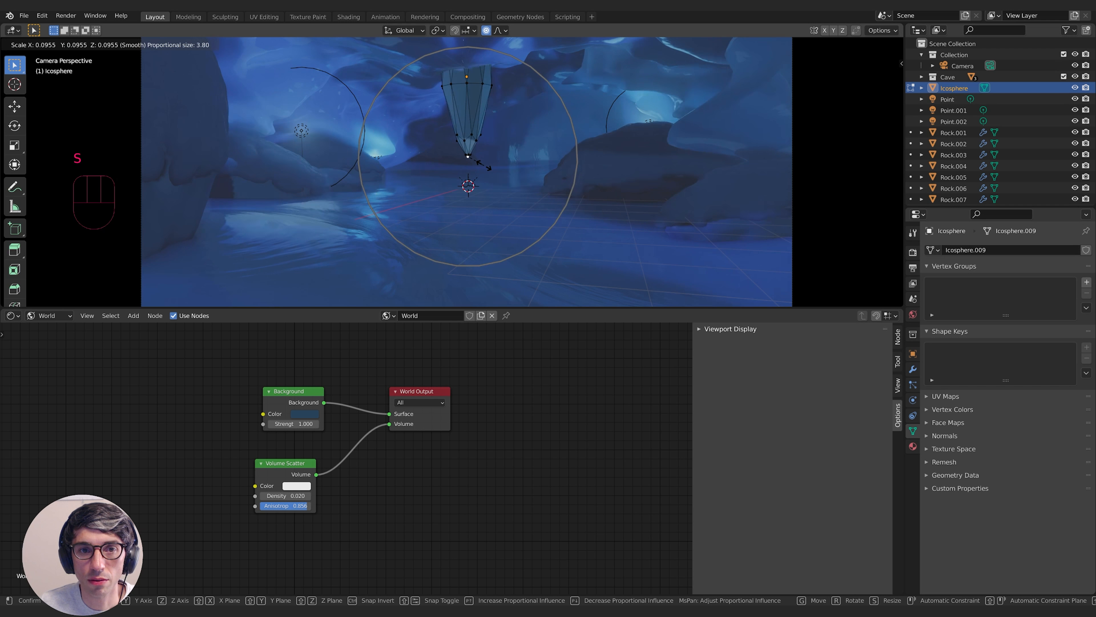
{"action": "scroll", "coordinate": [484, 166], "scroll_direction": "down", "scroll_amount": 6}
{"action": "scroll", "coordinate": [483, 166], "scroll_direction": "up", "scroll_amount": 5}
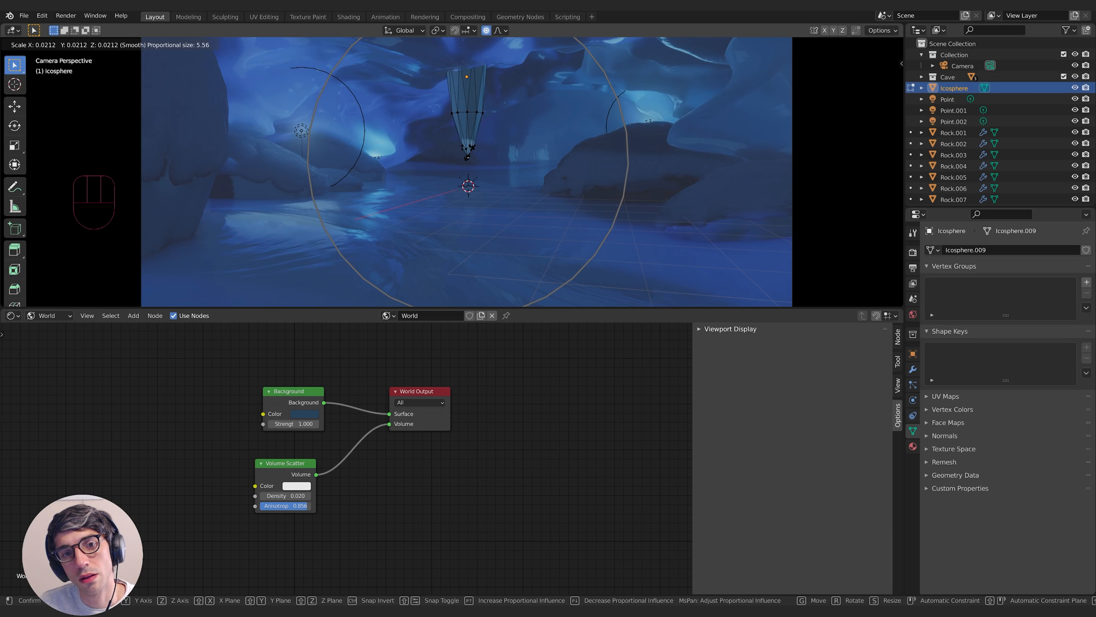
{"action": "scroll", "coordinate": [472, 155], "scroll_direction": "down", "scroll_amount": 4}
{"action": "left_click", "coordinate": [473, 155]}
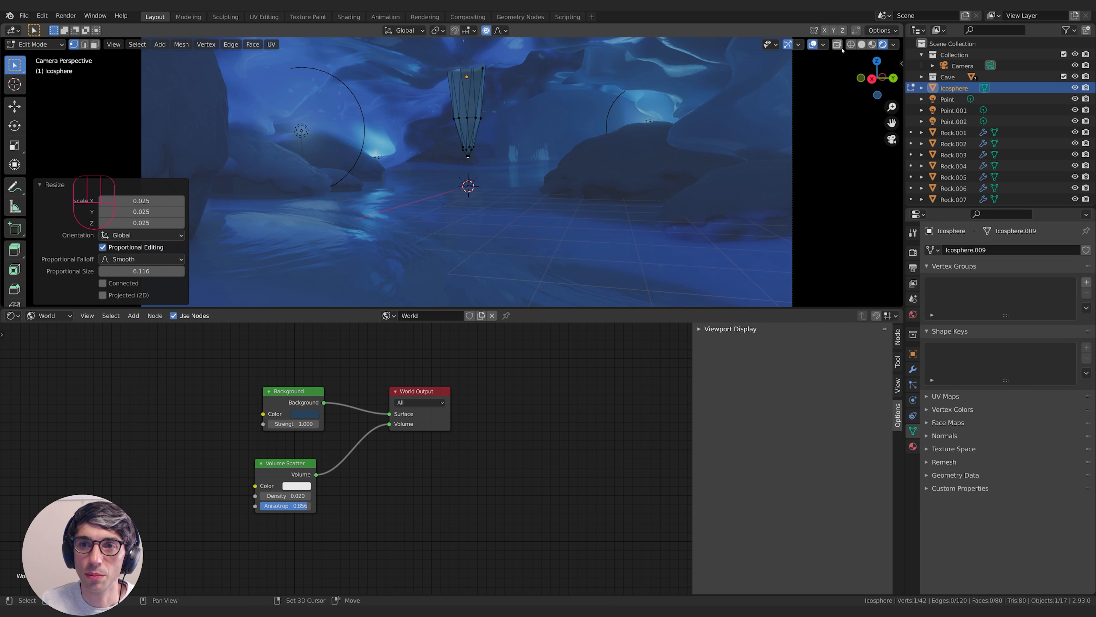
Widen the icicle's top by scaling its top vertex to 2.313 with smooth proportional editing at size 3.138.
{"action": "middle_click_drag", "start_coordinate": [606, 126], "coordinate": [580, 218], "text": "shift"}
{"action": "middle_click_drag", "start_coordinate": [524, 103], "coordinate": [527, 169]}
{"action": "scroll", "coordinate": [521, 133], "scroll_direction": "down", "scroll_amount": 5}
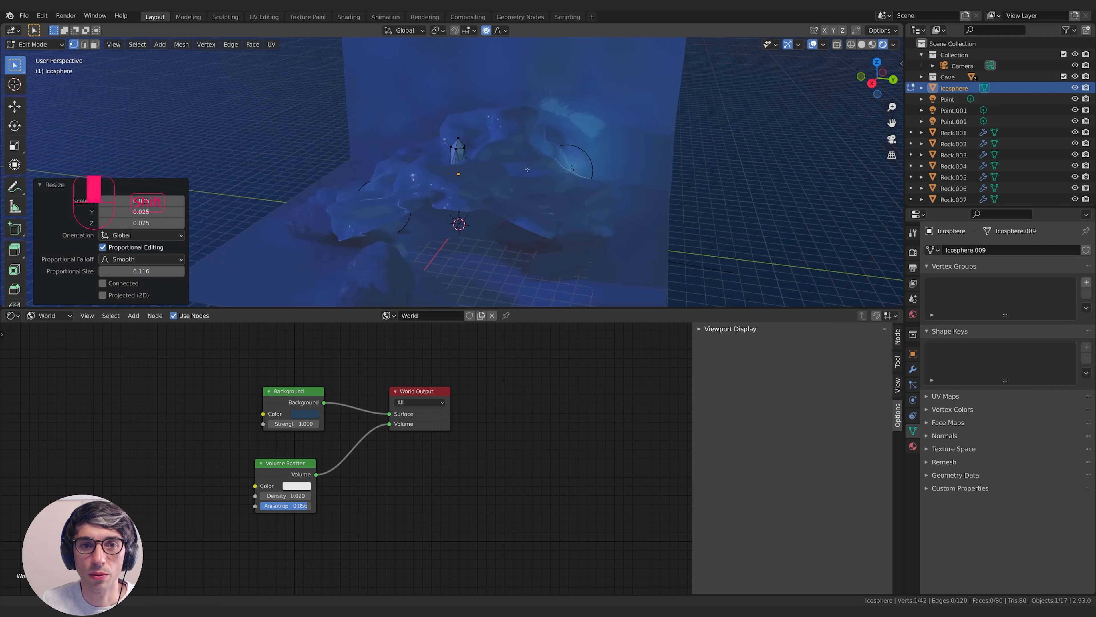
{"action": "middle_click_drag", "start_coordinate": [460, 141], "coordinate": [521, 135]}
{"action": "key", "text": "s"}
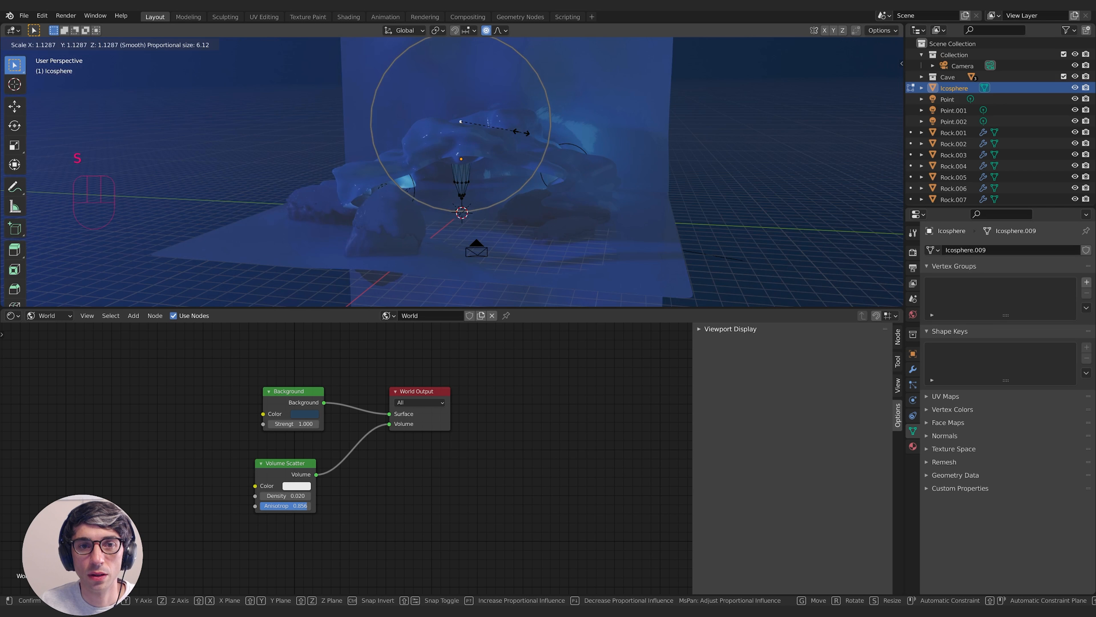
{"action": "scroll", "coordinate": [537, 134], "scroll_direction": "up", "scroll_amount": 9}
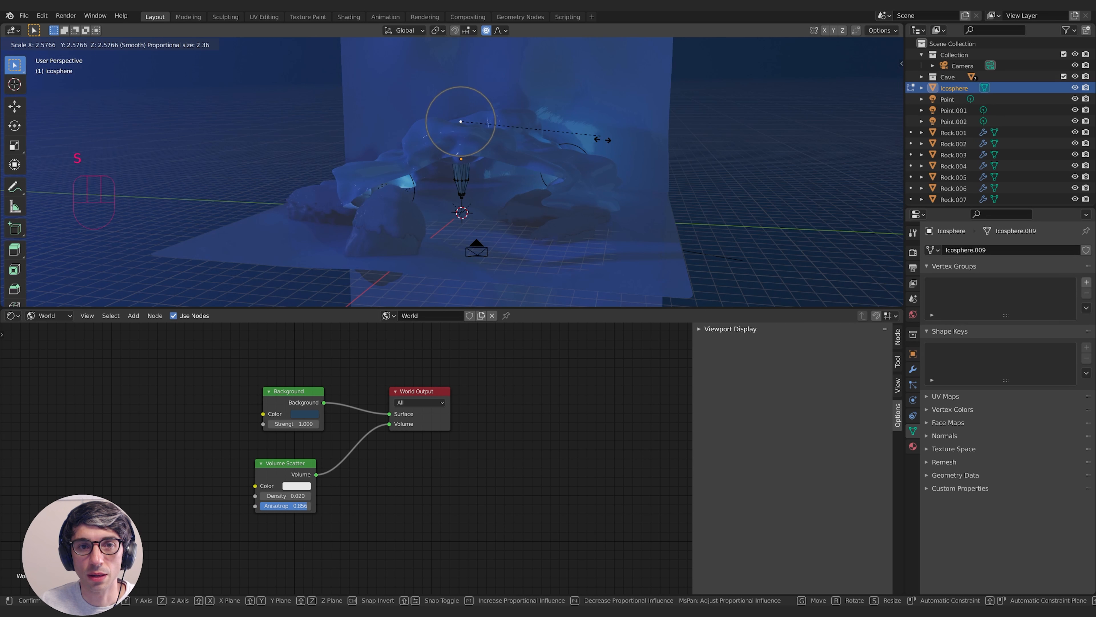
{"action": "middle_click_drag", "start_coordinate": [538, 196], "coordinate": [535, 159]}
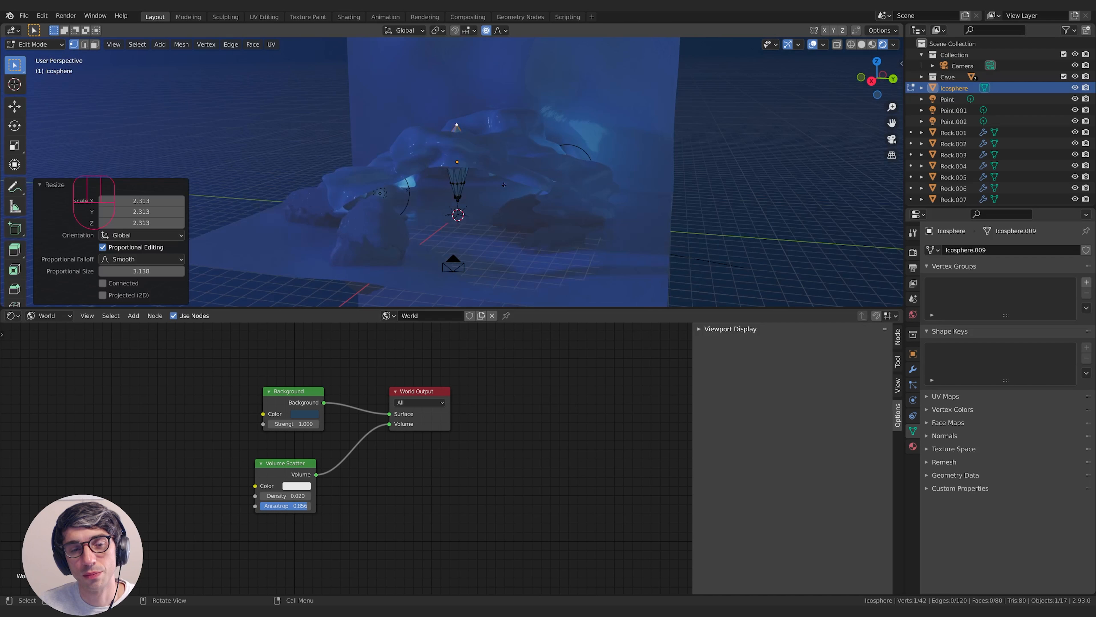
{"action": "key", "text": "Tab"}
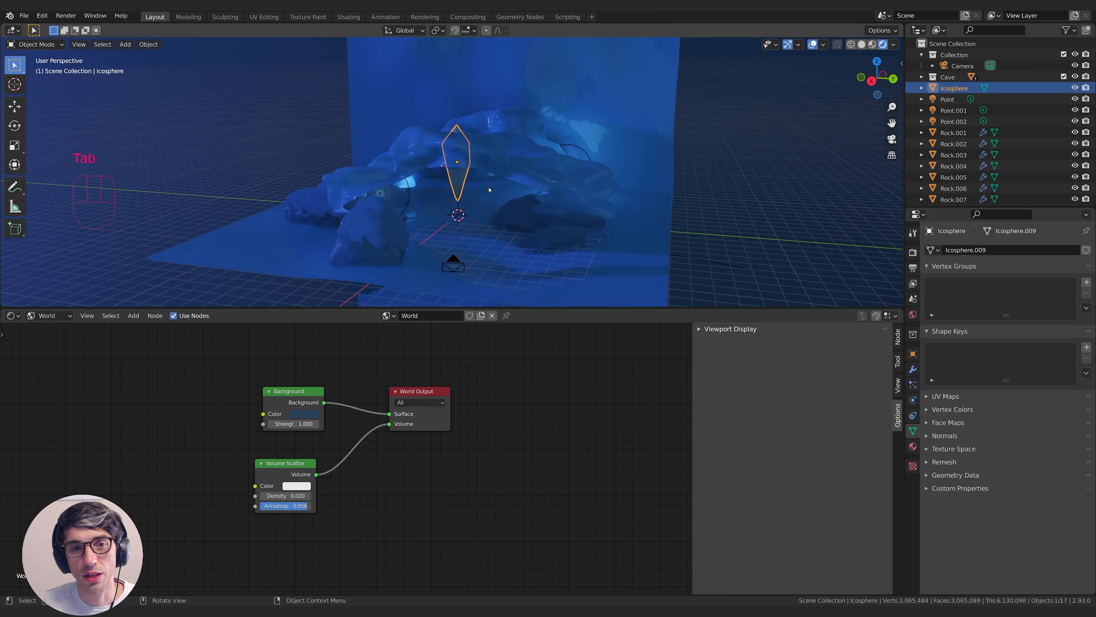
Raise the icicle 6.5791 m along Z and lower it 5.0804 m so it pierces the cave roof.
{"action": "key", "text": "g"}
{"action": "key", "text": "z"}
{"action": "left_click", "coordinate": [491, 103]}
{"action": "middle_click_drag", "start_coordinate": [492, 104], "coordinate": [453, 199], "text": "shift"}
{"action": "scroll", "coordinate": [522, 115], "scroll_direction": "up", "scroll_amount": 2}
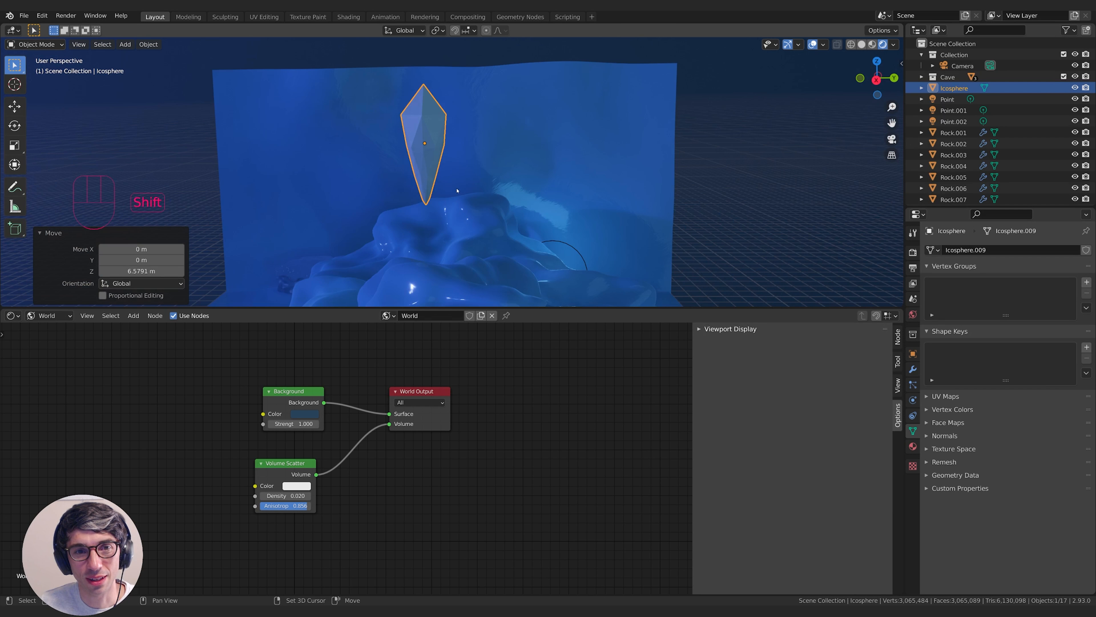
{"action": "middle_click_drag", "start_coordinate": [457, 191], "coordinate": [474, 143], "text": "shift"}
{"action": "key", "text": "g"}
{"action": "key", "text": "z"}
{"action": "left_click", "coordinate": [473, 221]}
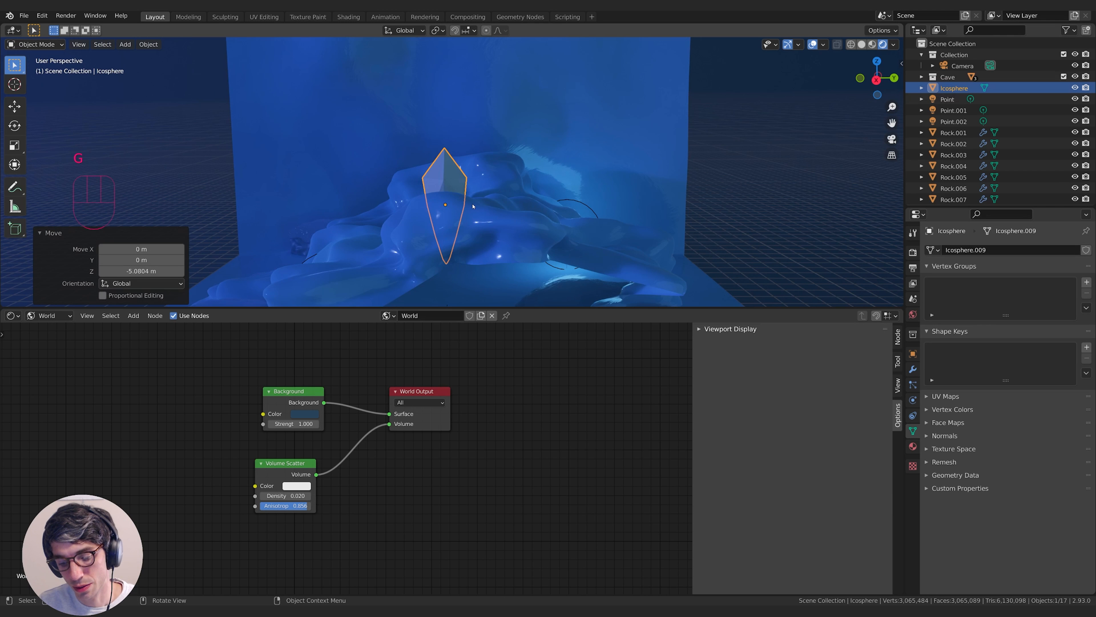
Shrink the icicle in camera view, stretch it along Z by 1.446 and hang it from the roof left of centre.
{"action": "key", "text": "KP_0"}
{"action": "key", "text": "s"}
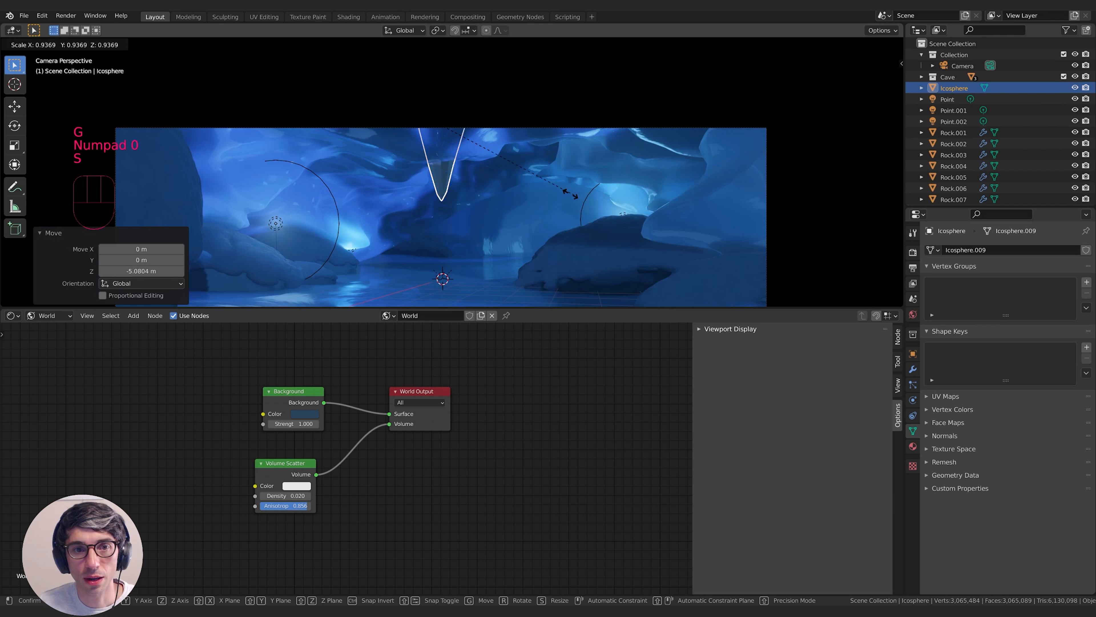
{"action": "left_click", "coordinate": [459, 167]}
{"action": "key", "text": "g"}
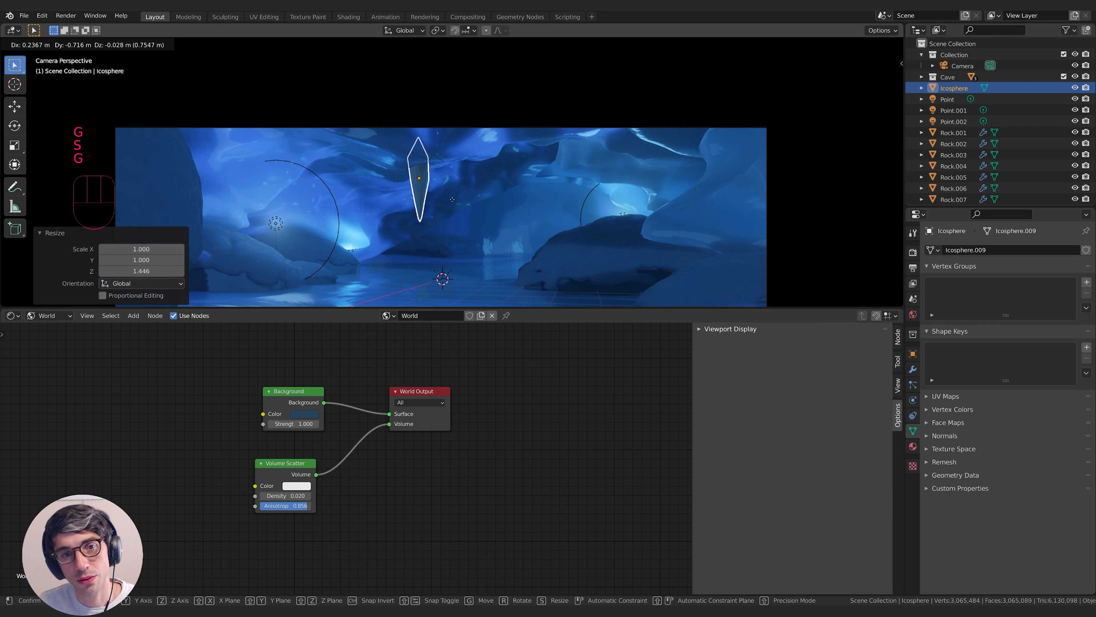
{"action": "left_click", "coordinate": [390, 196]}
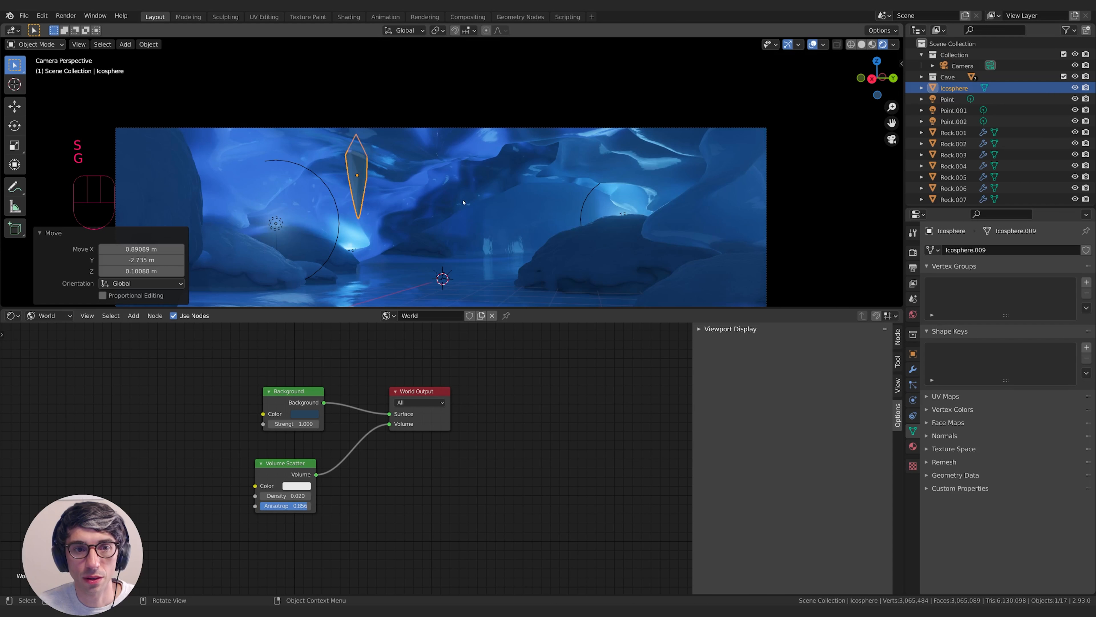
{"action": "key", "text": "s"}
{"action": "key", "text": "z"}
{"action": "left_click", "coordinate": [473, 202]}
{"action": "key", "text": "g"}
{"action": "key", "text": "g"}
{"action": "left_click", "coordinate": [398, 195]}
Add a Displace modifier to the icicle using the Boulder Displace texture with Global coordinates.
{"action": "left_click", "coordinate": [913, 369]}
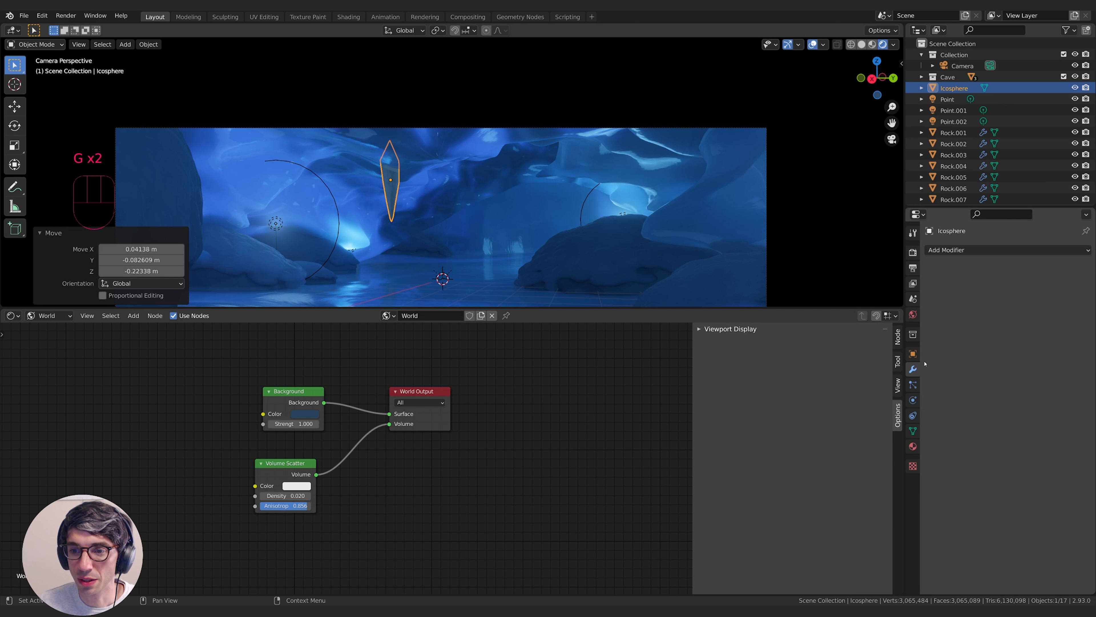
{"action": "left_click", "coordinate": [1004, 249]}
{"action": "left_click", "coordinate": [955, 316]}
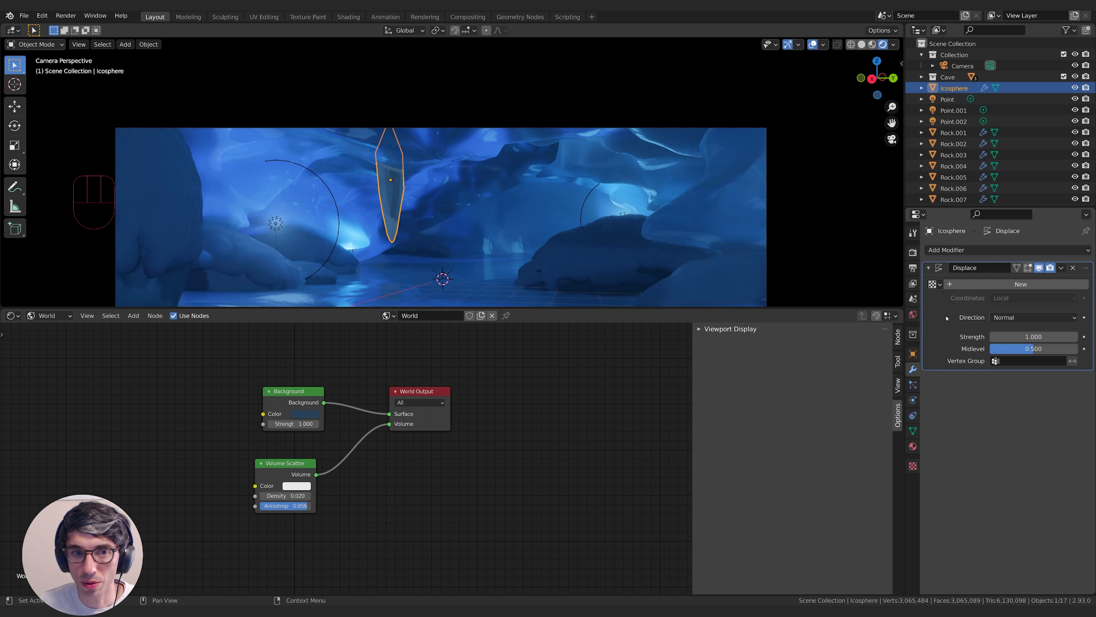
{"action": "left_click", "coordinate": [935, 284]}
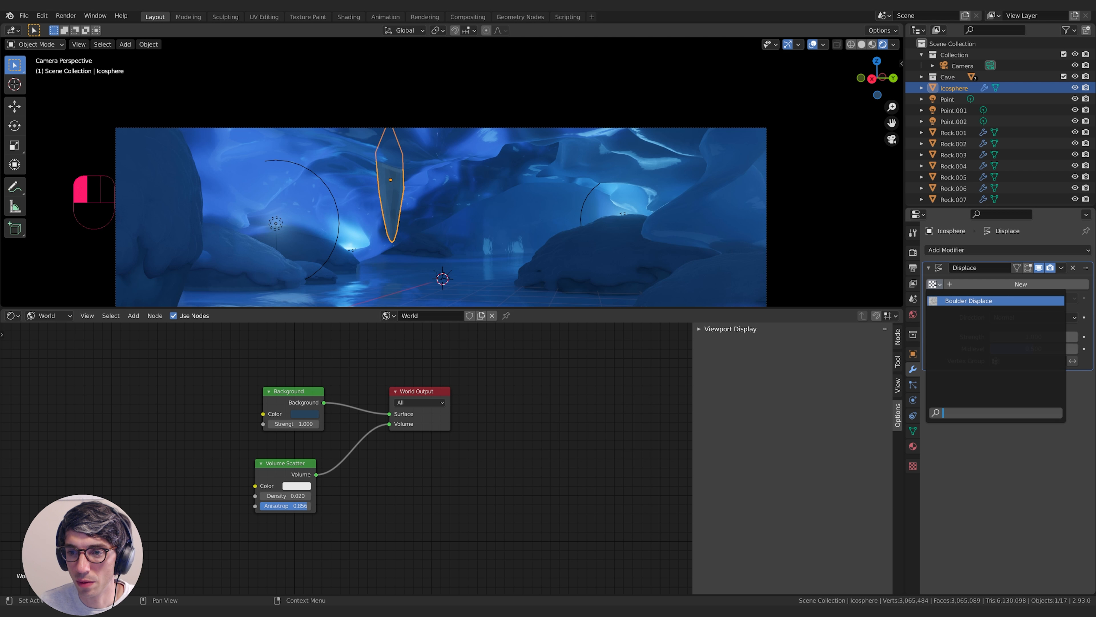
{"action": "left_click", "coordinate": [956, 301]}
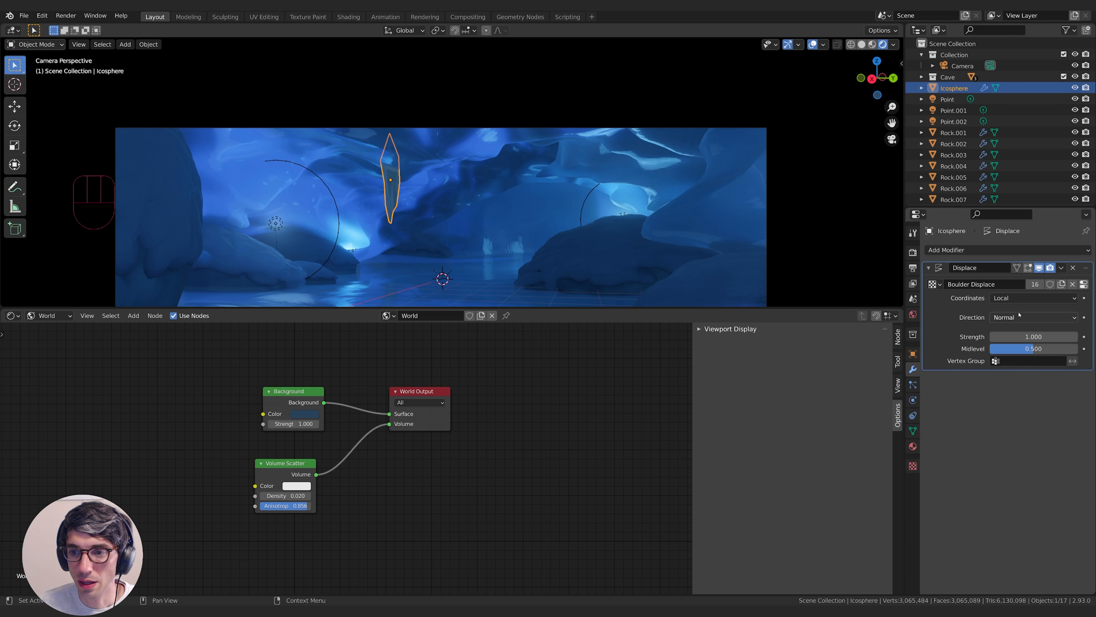
{"action": "left_click", "coordinate": [1019, 298]}
{"action": "left_click", "coordinate": [1031, 323]}
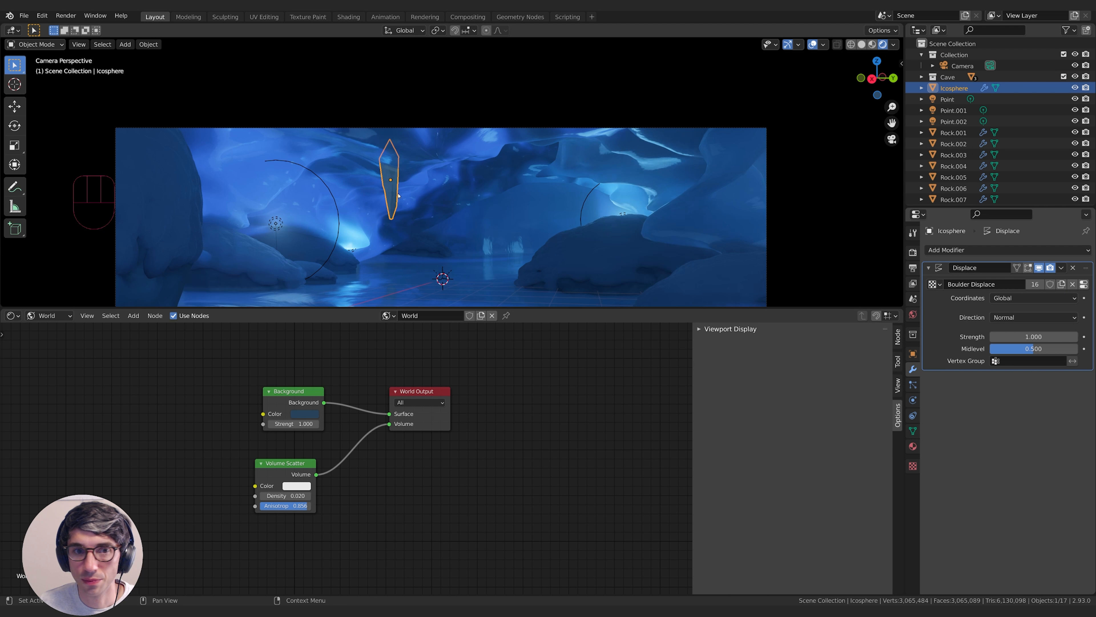
Shift the icicle about 0.38 m in Y and -0.24 m in Z, and set its Displace midlevel to 0.551.
{"action": "key", "text": "g"}
{"action": "key", "text": "g"}
{"action": "left_click", "coordinate": [402, 190]}
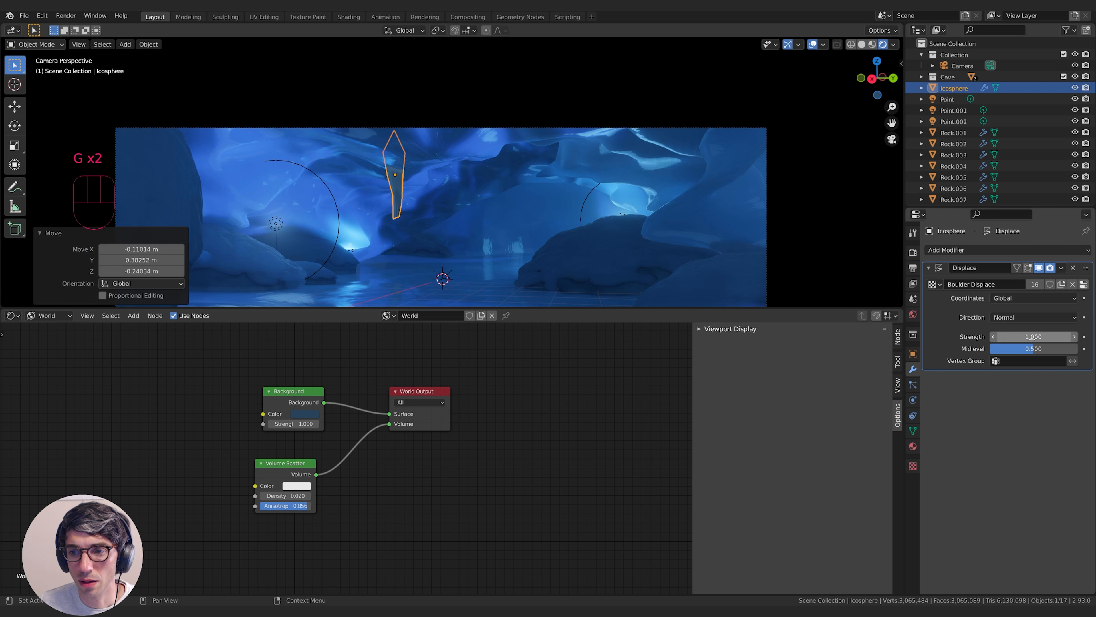
{"action": "mouse_move", "coordinate": [1033, 349]}
{"action": "left_mouse_down"}
{"action": "mouse_move", "coordinate": [1007, 349]}
{"action": "mouse_move", "coordinate": [1071, 348]}
{"action": "mouse_move", "coordinate": [1022, 352]}
{"action": "left_mouse_up"}
Resize the displaced icicle slightly and reposition it beneath the roof, left of centre in the camera view.
{"action": "key", "text": "g"}
{"action": "left_click", "coordinate": [841, 280]}
{"action": "key", "text": "g"}
{"action": "left_click", "coordinate": [484, 216]}
{"action": "key", "text": "s"}
{"action": "left_click", "coordinate": [512, 229]}
{"action": "key", "text": "g"}
{"action": "left_click", "coordinate": [524, 236]}
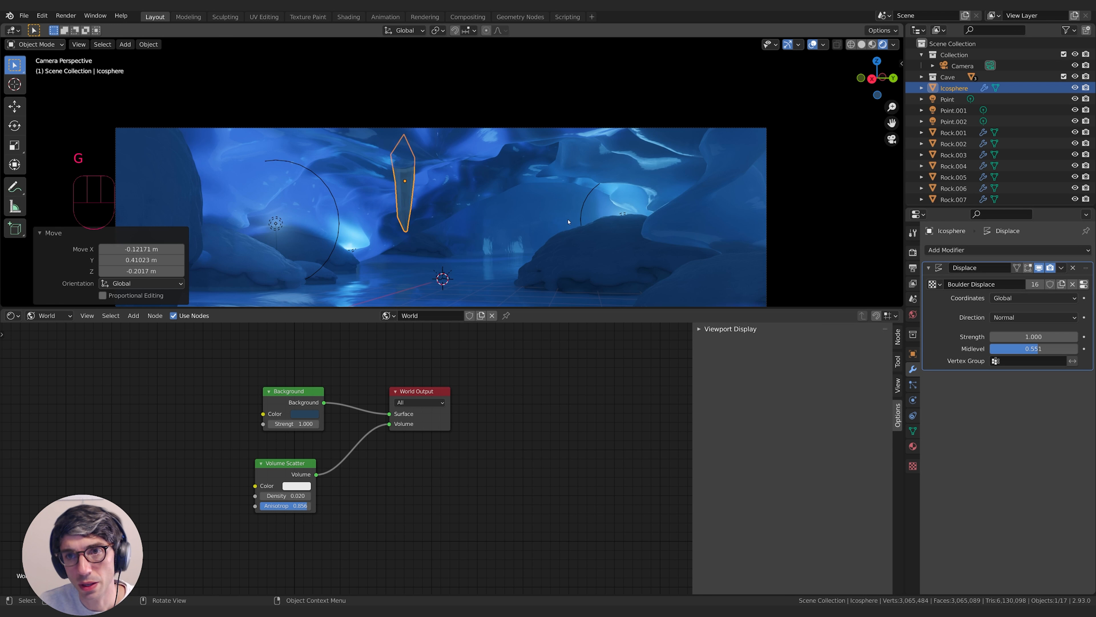
Hide the viewport overlays and assign the existing Ice material to the icicle.
{"action": "left_click", "coordinate": [812, 44]}
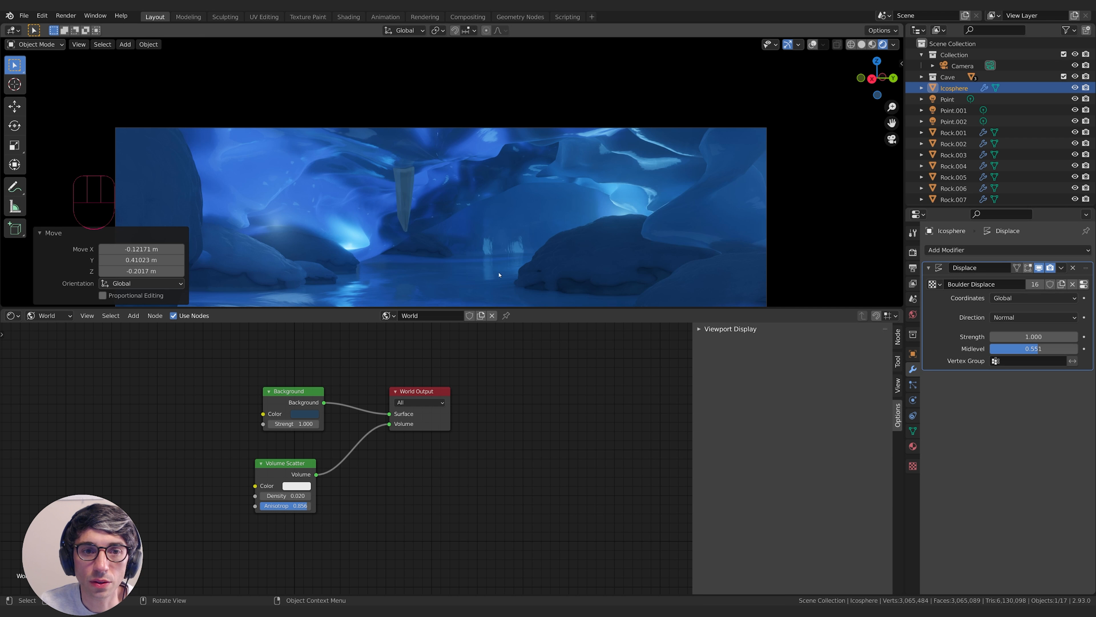
{"action": "left_click", "coordinate": [913, 447]}
{"action": "left_click", "coordinate": [932, 296]}
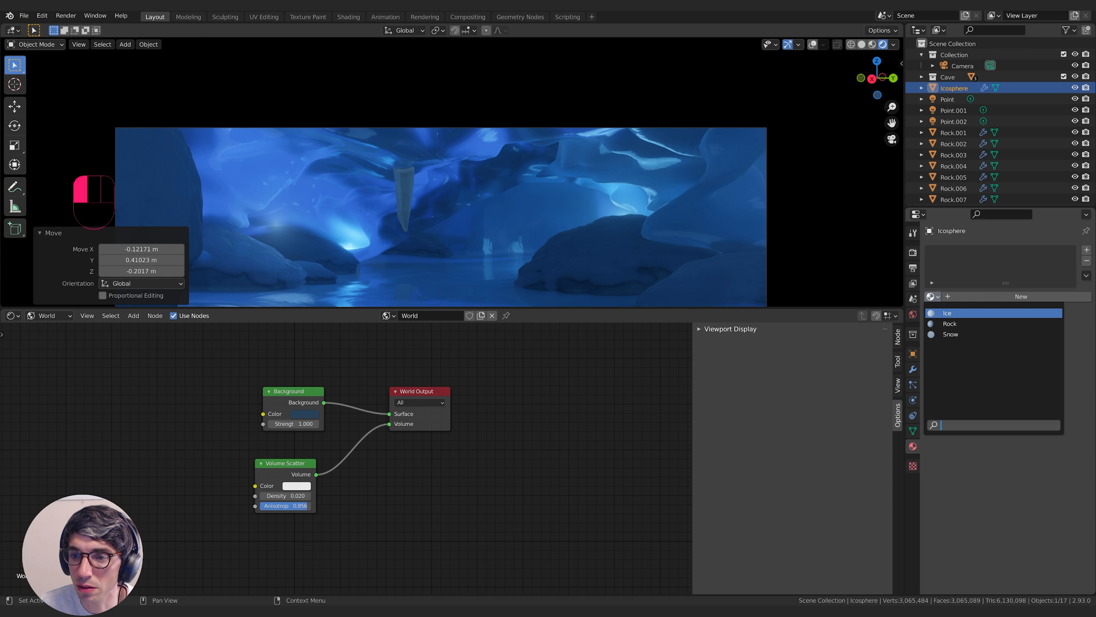
Select the cave roof, show the overlays again and create a geometry node tree for it named Iceicles.
{"action": "left_click", "coordinate": [467, 191]}
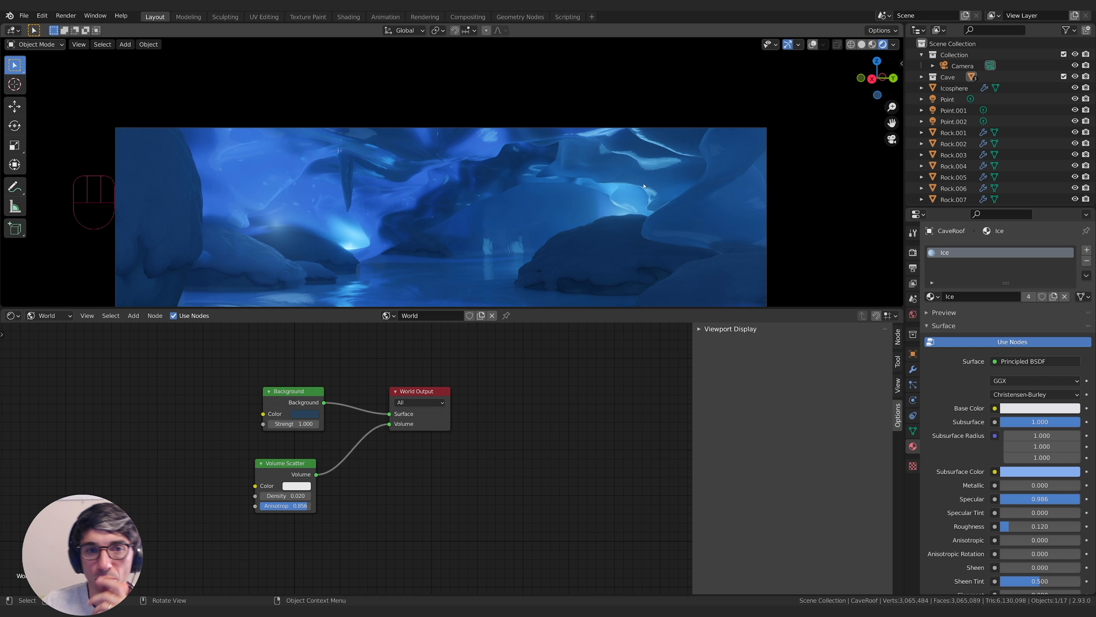
{"action": "middle_click_drag", "start_coordinate": [630, 207], "coordinate": [597, 119], "text": "shift"}
{"action": "left_click", "coordinate": [814, 44]}
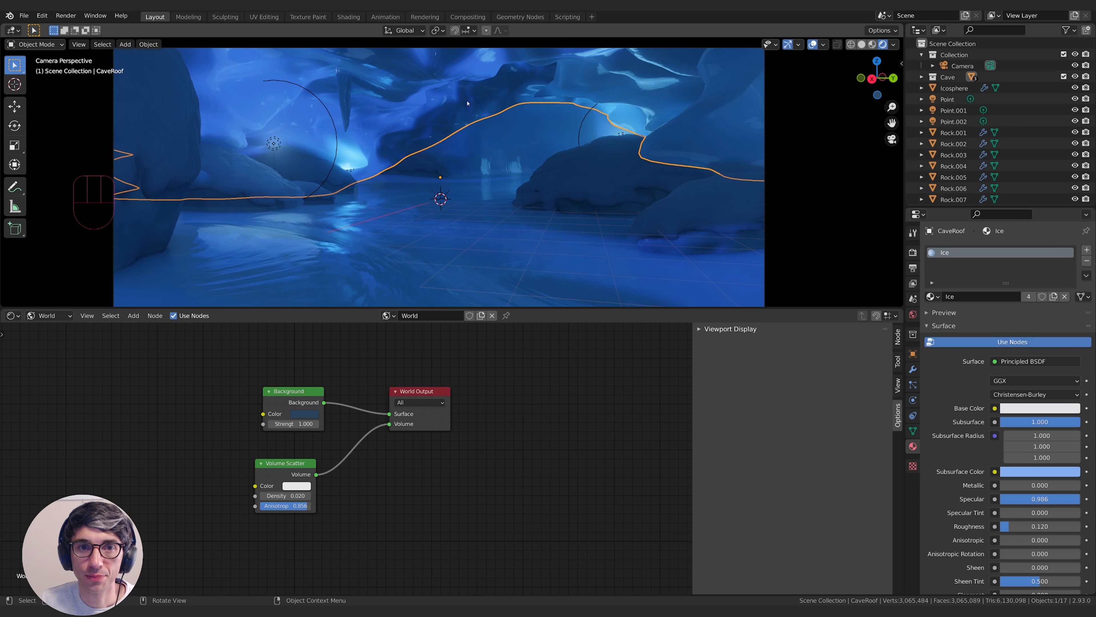
{"action": "left_click", "coordinate": [13, 315]}
{"action": "left_click", "coordinate": [41, 406]}
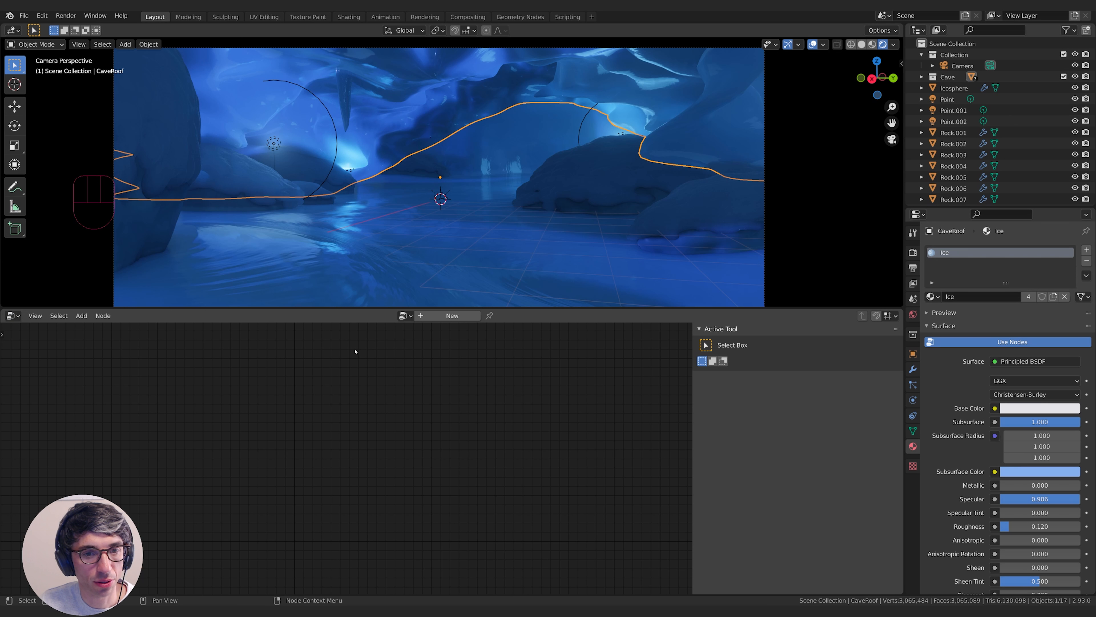
{"action": "left_click", "coordinate": [444, 316]}
Add a Point Instance node on the link between Group Input and Group Output.
{"action": "key", "text": "shift+a"}
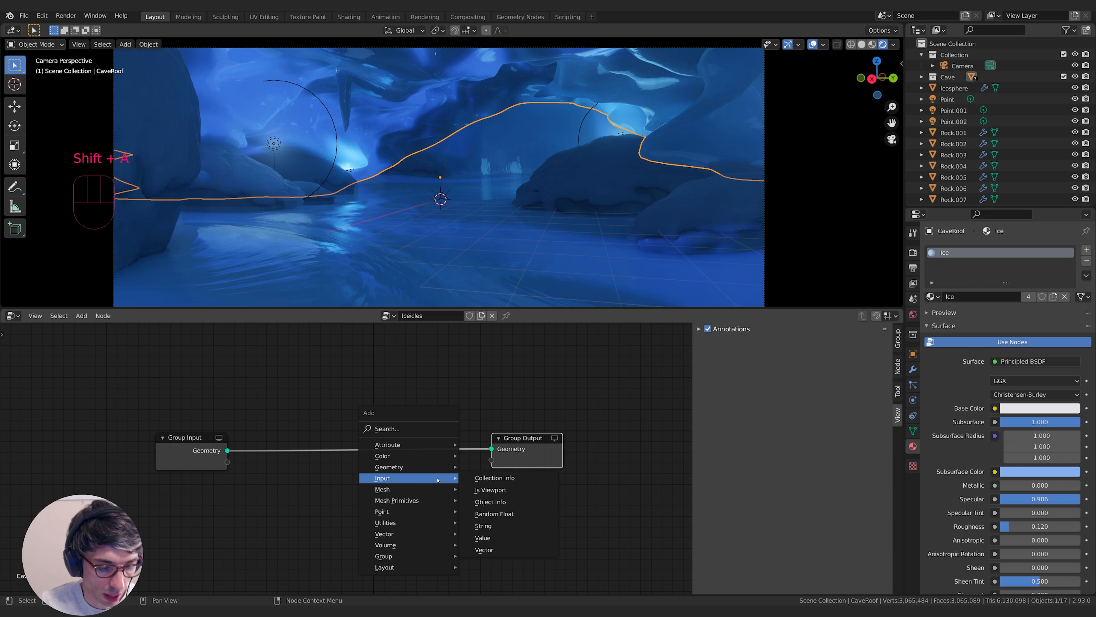
{"action": "left_click", "coordinate": [431, 428]}
{"action": "type", "text": "p"}
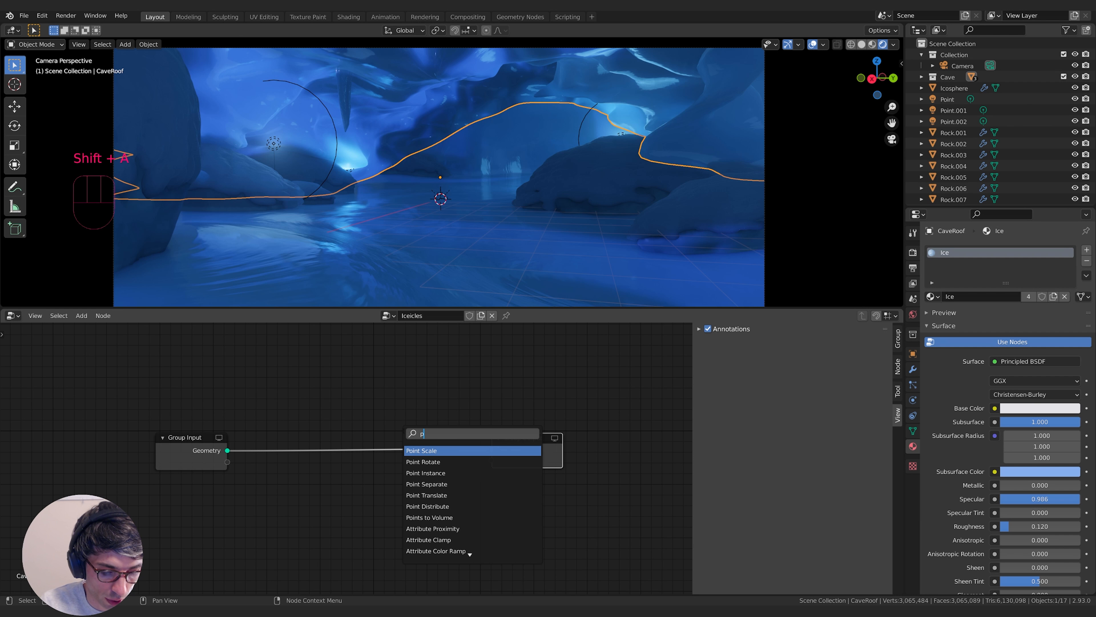
{"action": "key", "text": "Down"}
{"action": "key", "text": "Down"}
{"action": "key", "text": "Return"}
{"action": "left_click", "coordinate": [280, 422]}
{"action": "middle_click_drag", "start_coordinate": [394, 486], "coordinate": [369, 495]}
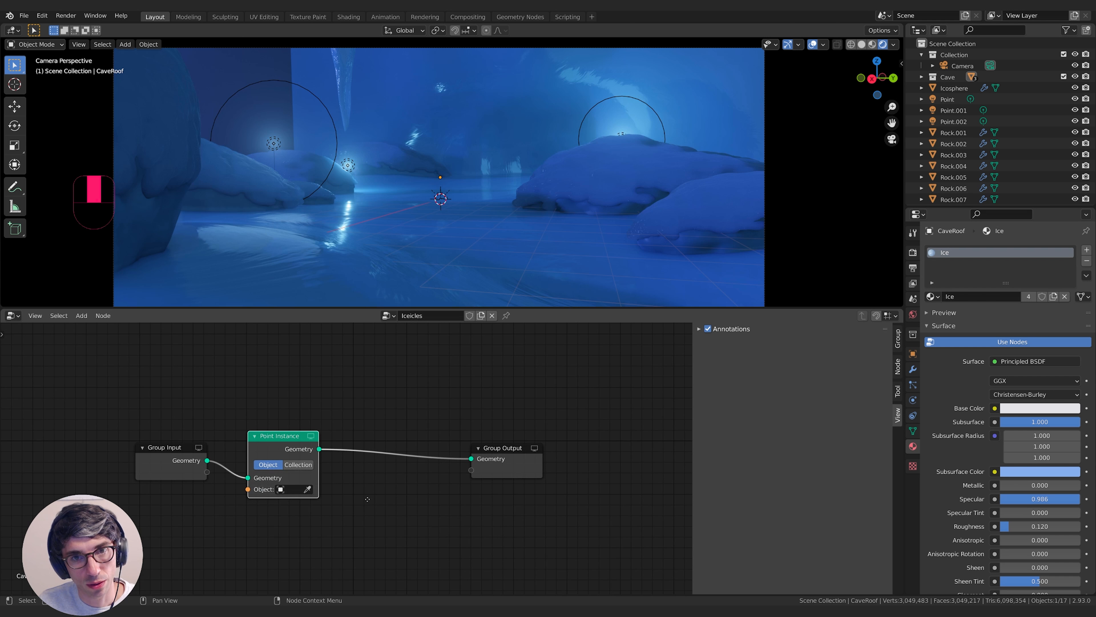
Add a Join Geometry node that merges Group Input's and Point Instance's geometry and feeds it to Group Output.
{"action": "key", "text": "shift+a"}
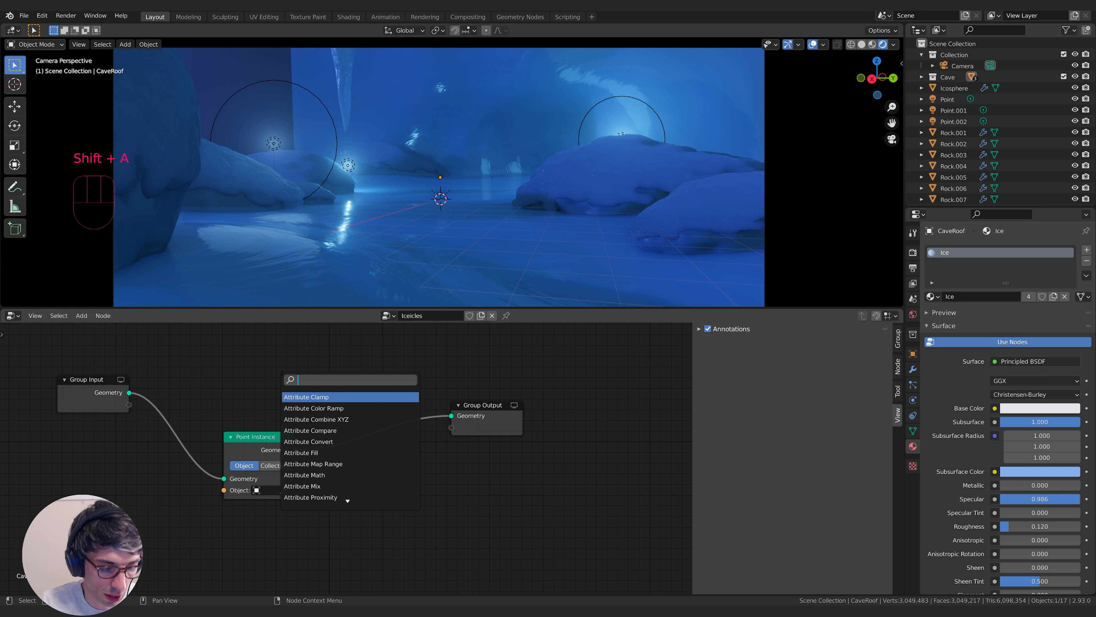
{"action": "type", "text": "join"}
{"action": "key", "text": "Return"}
{"action": "left_click", "coordinate": [347, 362]}
{"action": "left_click_drag", "start_coordinate": [129, 393], "coordinate": [182, 388]}
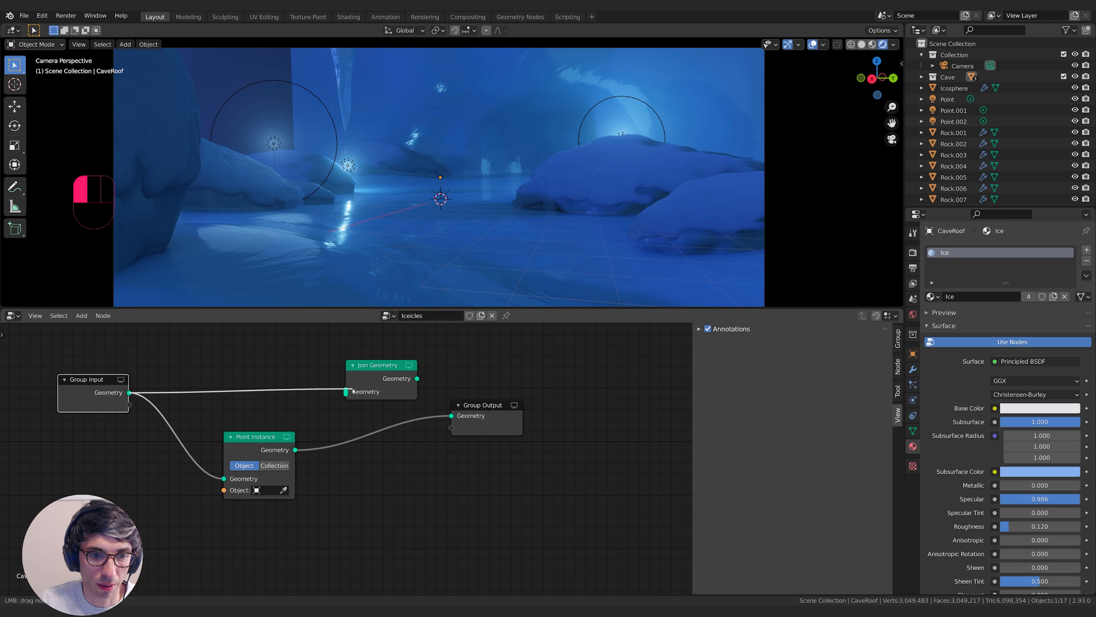
{"action": "left_click_drag", "start_coordinate": [296, 450], "coordinate": [345, 392]}
{"action": "left_click_drag", "start_coordinate": [417, 378], "coordinate": [451, 416]}
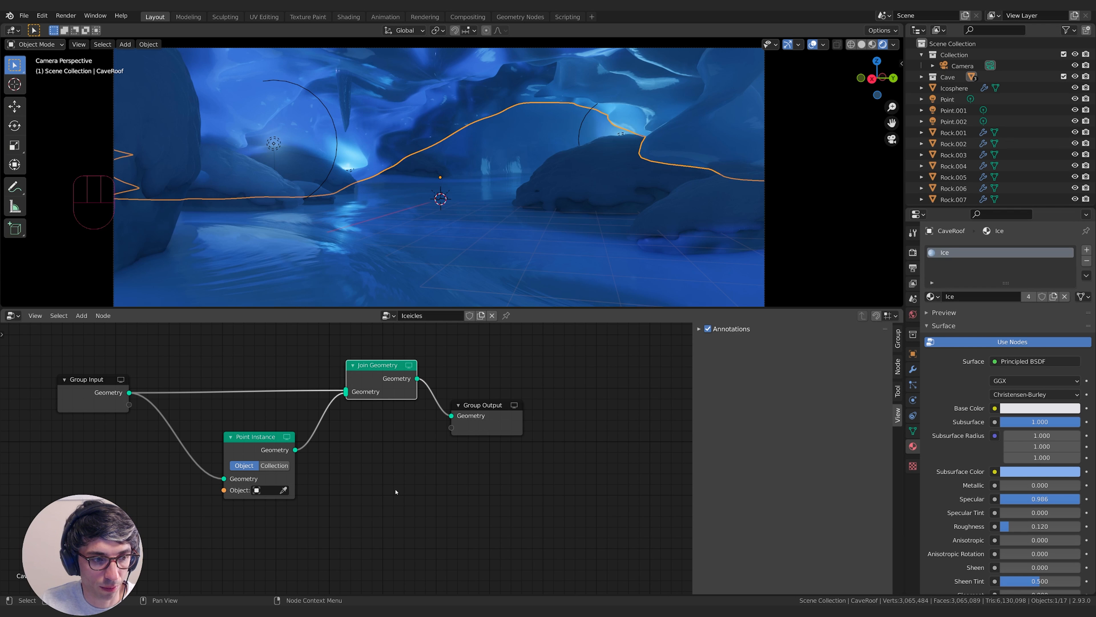
{"action": "mouse_move", "coordinate": [405, 491]}
{"action": "middle_mouse_down"}
{"action": "mouse_move", "coordinate": [423, 492]}
{"action": "mouse_move", "coordinate": [416, 484]}
{"action": "middle_mouse_up"}
{"action": "middle_click_drag", "start_coordinate": [287, 459], "coordinate": [301, 462]}
{"action": "left_click_drag", "start_coordinate": [301, 462], "coordinate": [326, 477]}
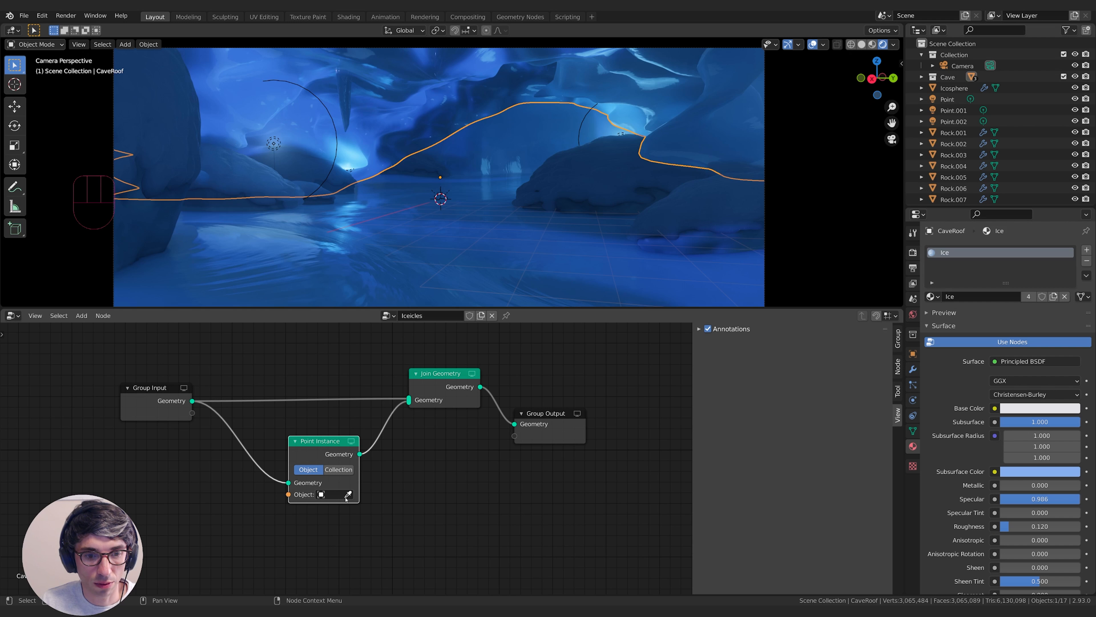
Rename the icicle's ico sphere object as Iceicle.
{"action": "left_click", "coordinate": [343, 86]}
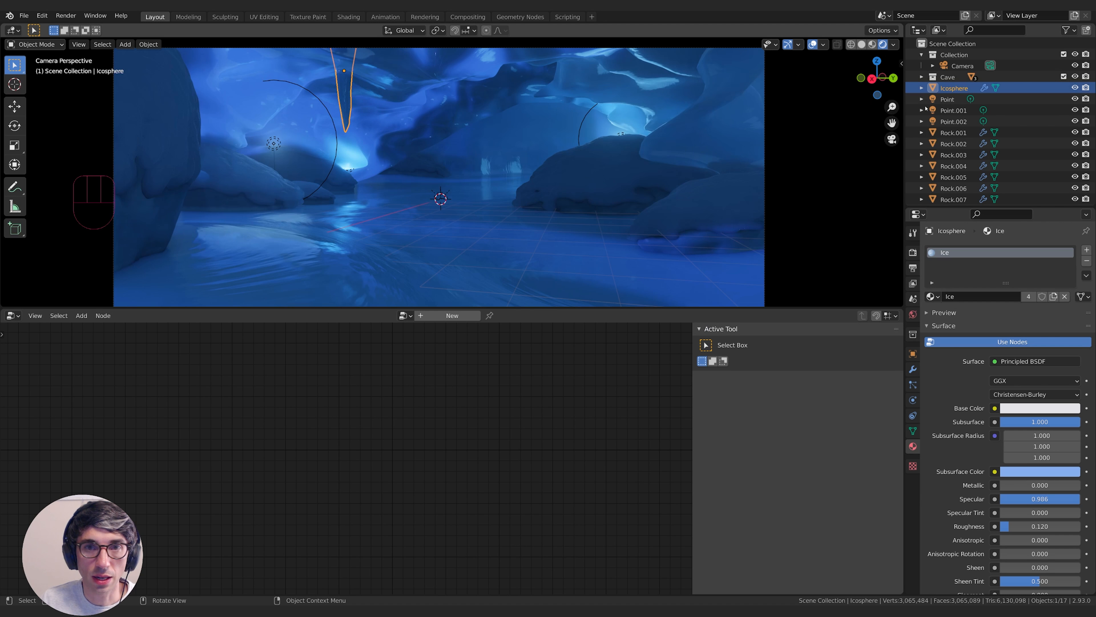
{"action": "double_click", "coordinate": [954, 88]}
{"action": "type", "text": "Iceicle"}
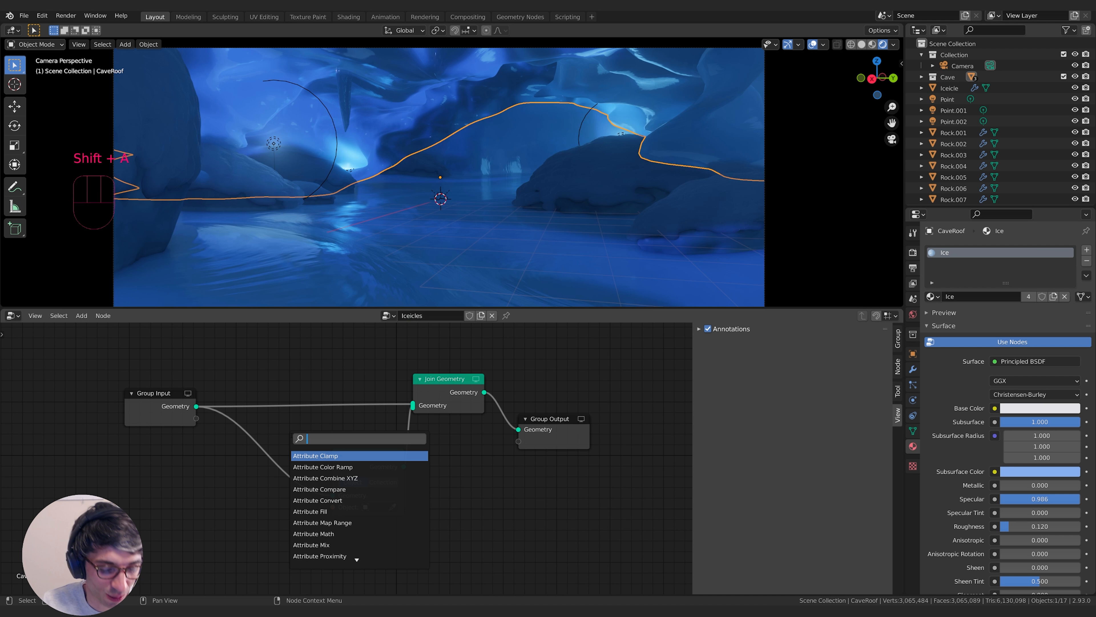
Insert a Point Distribute node between Group Input and Point Instance in the cave roof's node tree.
{"action": "type", "text": "poin"}
{"action": "key", "text": "Down"}
{"action": "key", "text": "Down"}
{"action": "key", "text": "Down"}
{"action": "key", "text": "Down"}
{"action": "key", "text": "Down"}
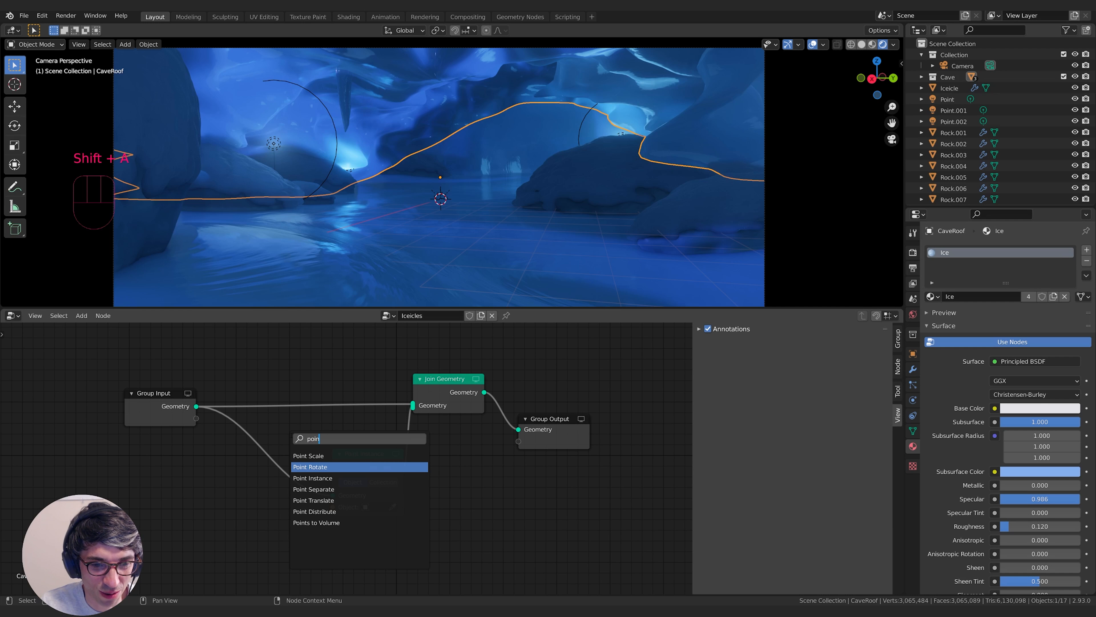
{"action": "key", "text": "Return"}
{"action": "left_click", "coordinate": [242, 429]}
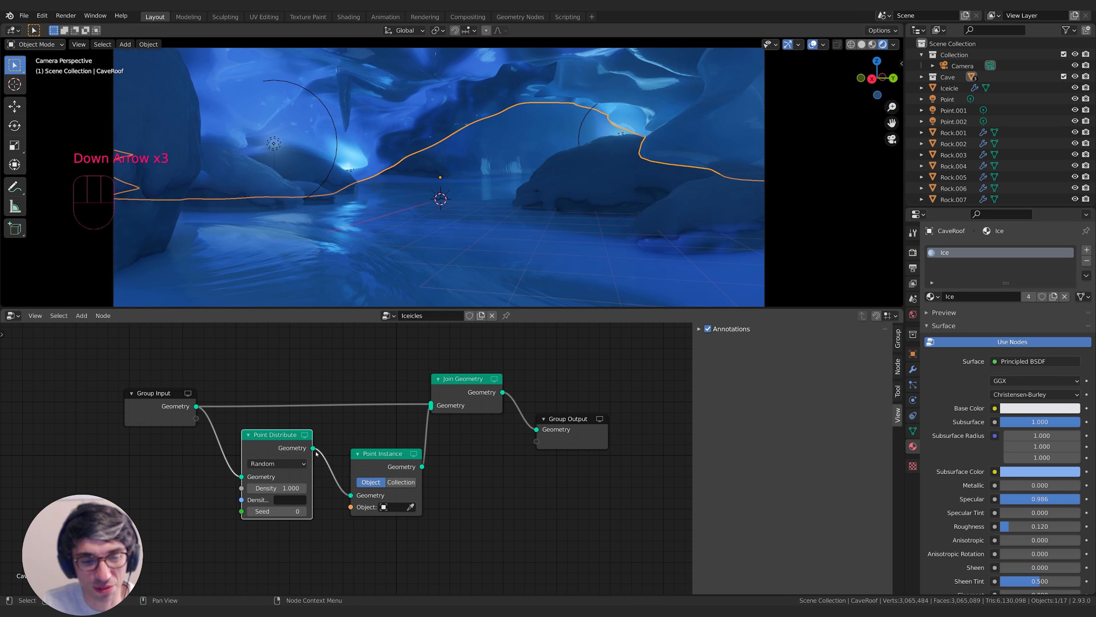
Tidy the Group Input node's position and switch the viewport to Solid shading.
{"action": "middle_click_drag", "start_coordinate": [153, 402], "coordinate": [226, 408]}
{"action": "left_click", "coordinate": [226, 408]}
{"action": "left_click_drag", "start_coordinate": [226, 409], "coordinate": [213, 405]}
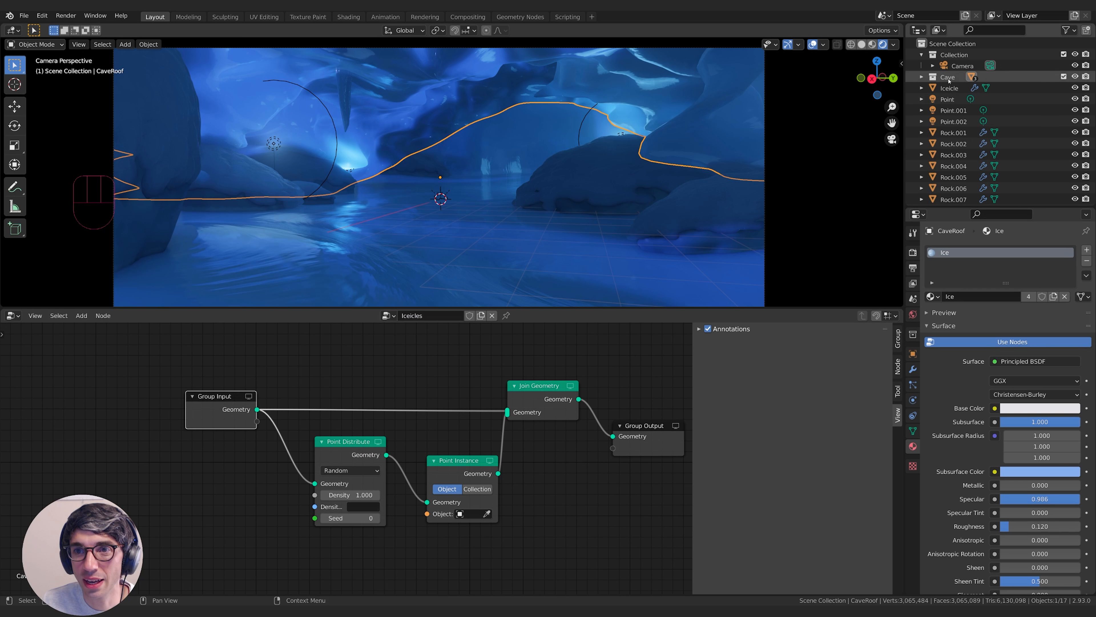
{"action": "left_click", "coordinate": [862, 44]}
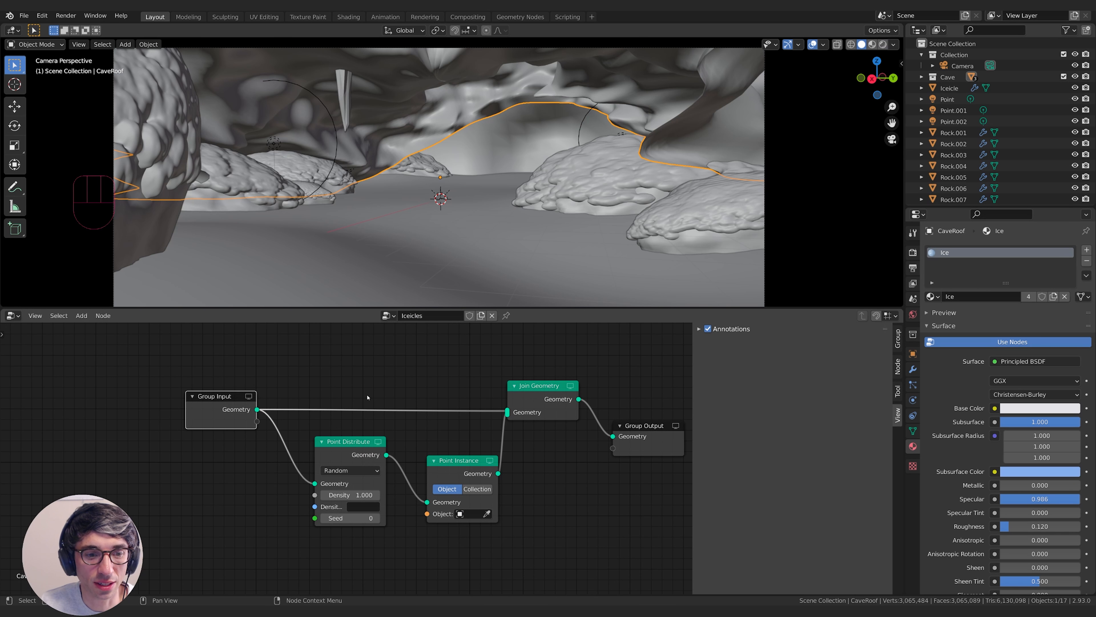
Set the Point Distribute node's density to 14.5.
{"action": "middle_click_drag", "start_coordinate": [459, 377], "coordinate": [400, 390]}
{"action": "left_click_drag", "start_coordinate": [344, 493], "coordinate": [372, 493]}
{"action": "middle_click_drag", "start_coordinate": [439, 458], "coordinate": [407, 459]}
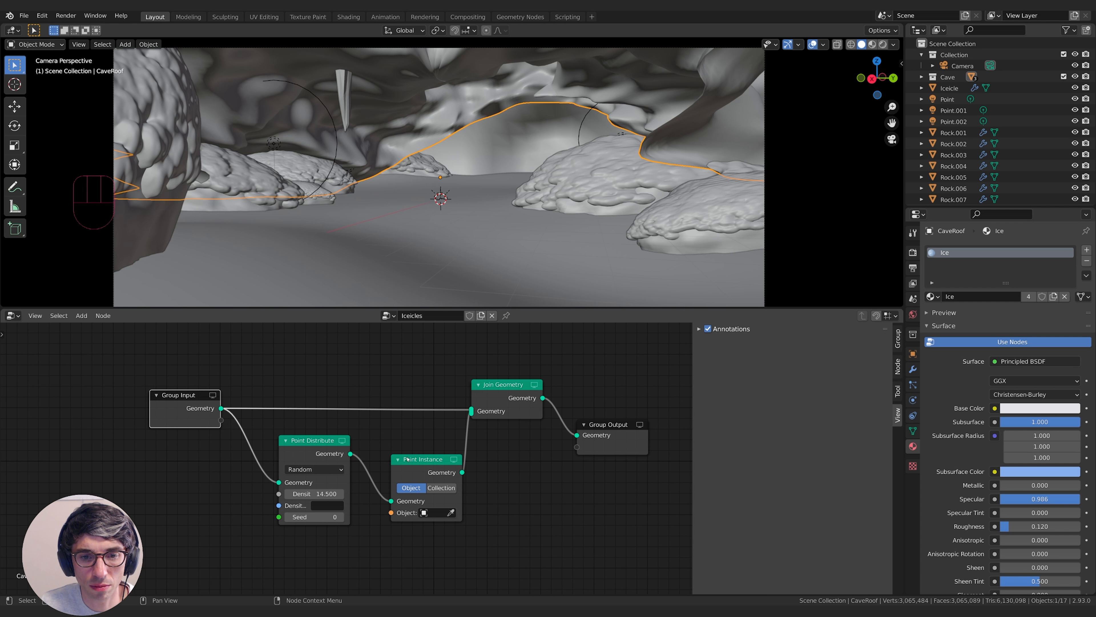
Connect Point Distribute's geometry directly to Join Geometry and delete the Point Instance node.
{"action": "left_click", "coordinate": [412, 472]}
{"action": "left_click", "coordinate": [318, 450]}
{"action": "left_click", "coordinate": [432, 461]}
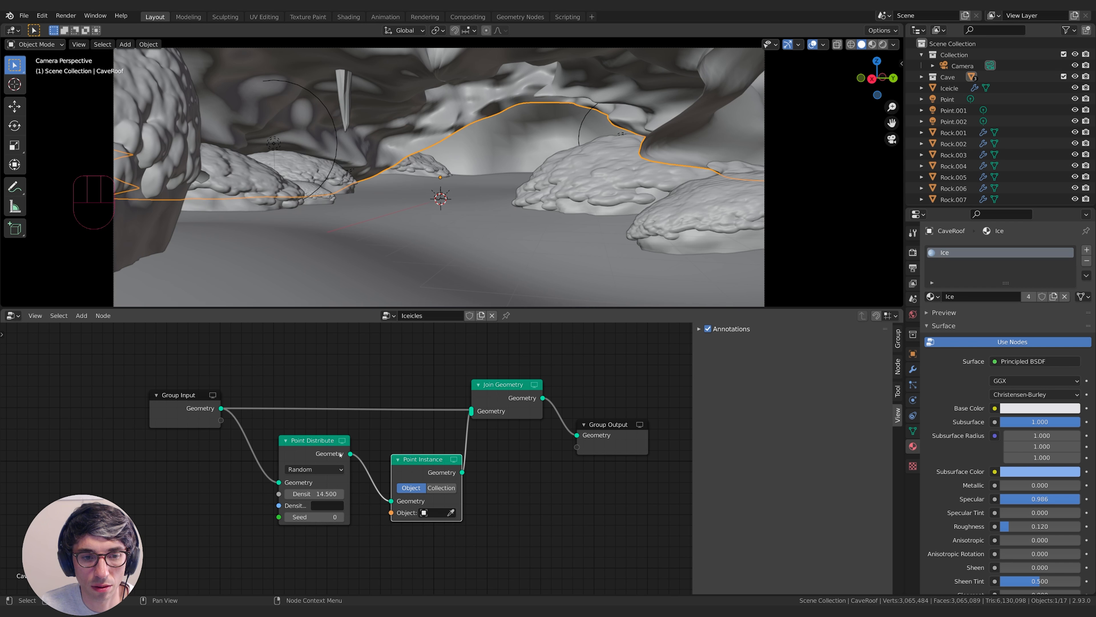
{"action": "left_click", "coordinate": [350, 454]}
{"action": "left_click_drag", "start_coordinate": [350, 453], "coordinate": [471, 412]}
{"action": "left_click", "coordinate": [454, 467]}
{"action": "key", "text": "x"}
{"action": "middle_click_drag", "start_coordinate": [417, 474], "coordinate": [441, 474]}
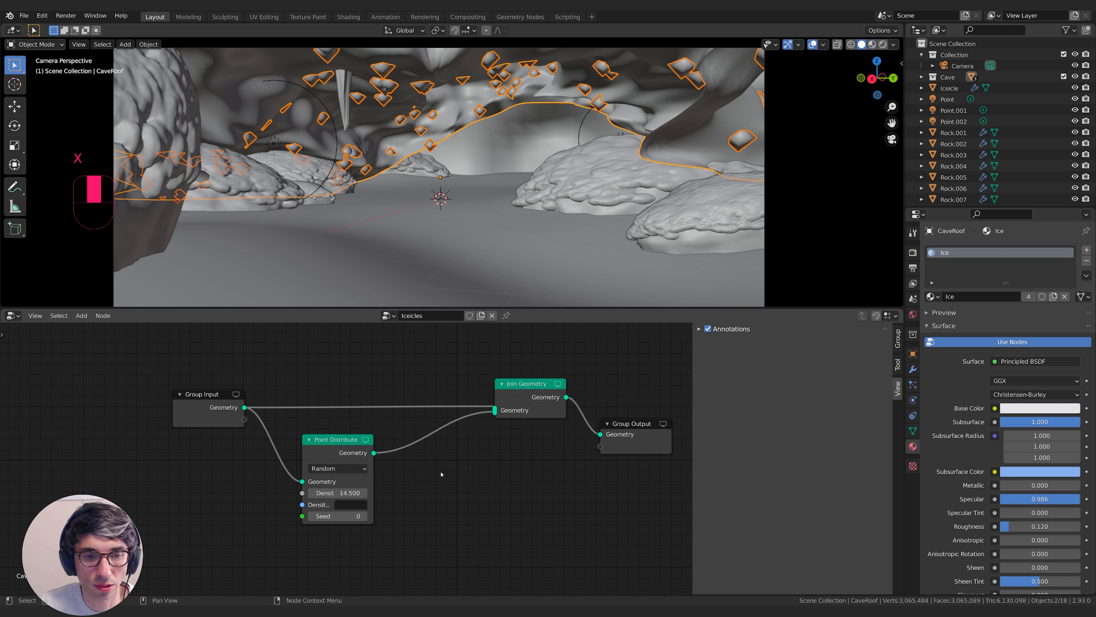
Set the Point Distribute node's density to 25.
{"action": "mouse_move", "coordinate": [345, 493]}
{"action": "left_mouse_down"}
{"action": "mouse_move", "coordinate": [360, 493]}
{"action": "mouse_move", "coordinate": [327, 493]}
{"action": "mouse_move", "coordinate": [352, 492]}
{"action": "left_mouse_up"}
{"action": "left_click", "coordinate": [436, 485]}
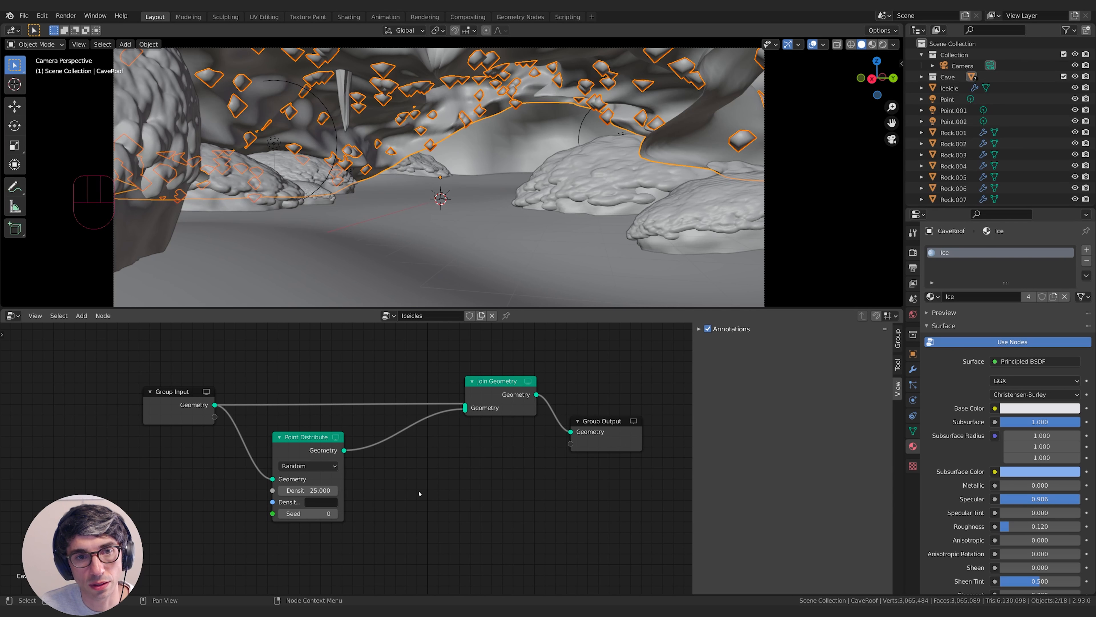
{"action": "left_click", "coordinate": [396, 495]}
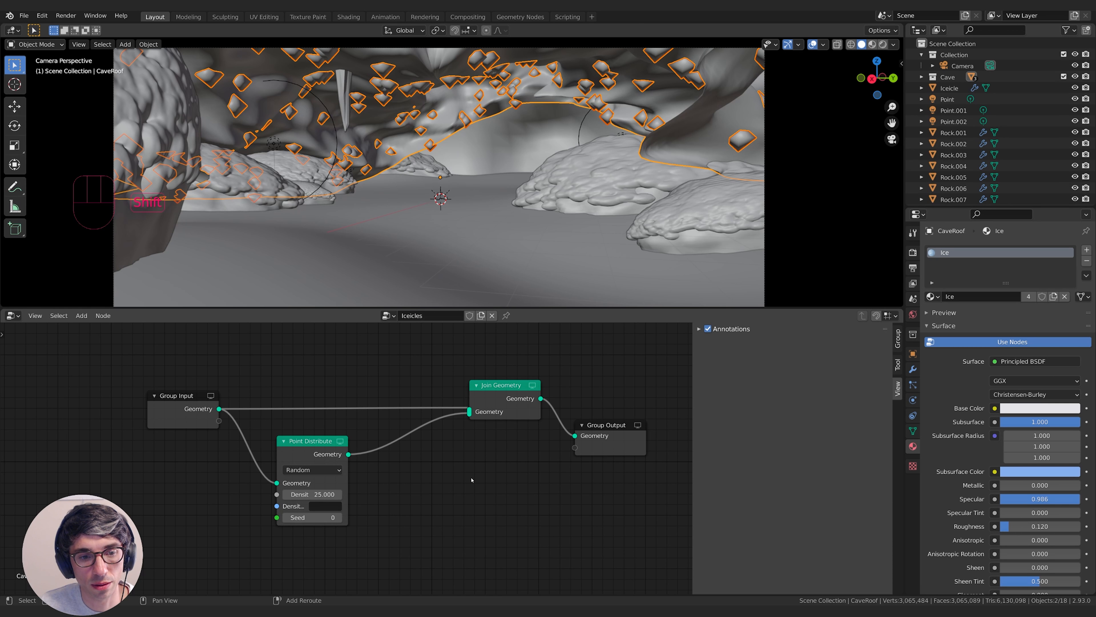
Insert a new Point Instance node between Point Distribute and Join Geometry.
{"action": "key", "text": "shift+a"}
{"action": "type", "text": "point"}
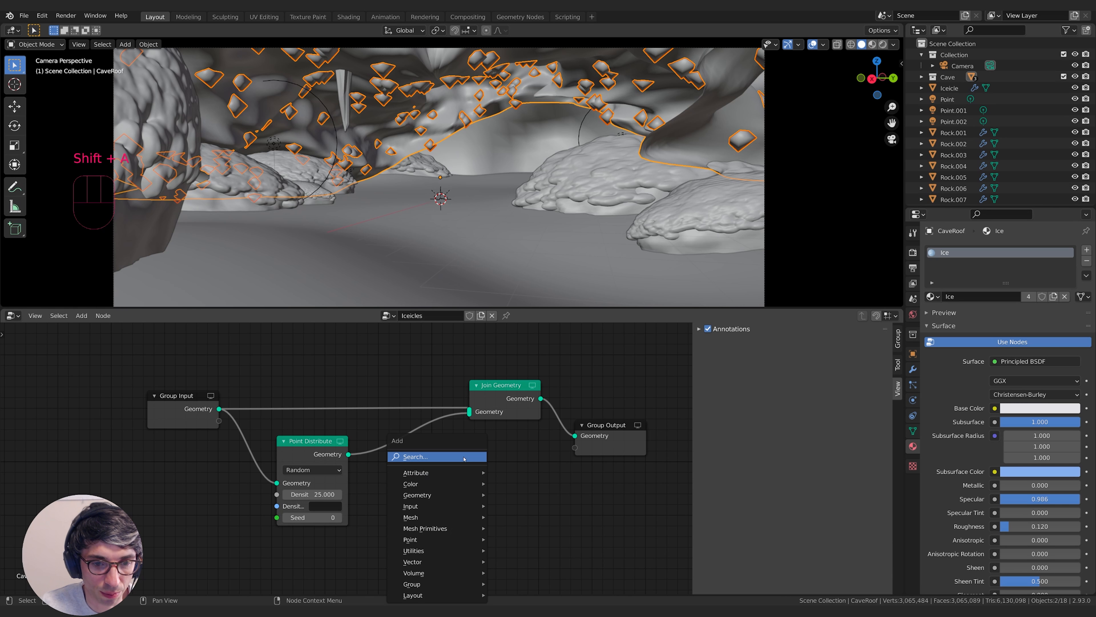
{"action": "key", "text": "Down"}
{"action": "key", "text": "Down"}
{"action": "key", "text": "Return"}
{"action": "left_click", "coordinate": [423, 522]}
Assign the Iceicle object as the instanced object of the Point Instance node.
{"action": "left_click", "coordinate": [423, 522]}
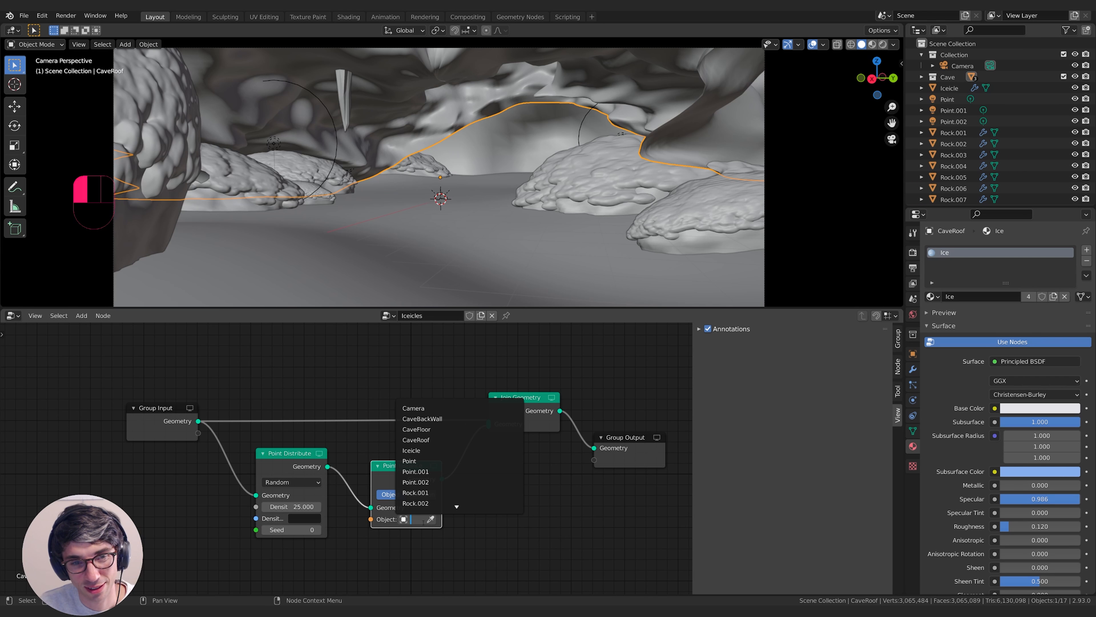
{"action": "type", "text": "ice"}
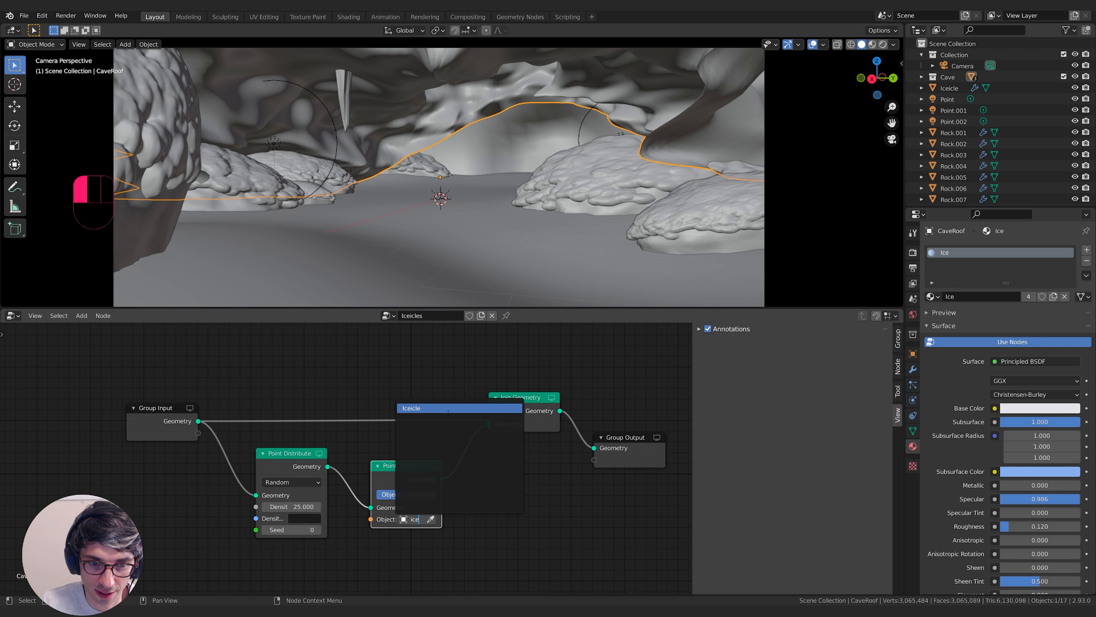
{"action": "left_click", "coordinate": [448, 408]}
{"action": "middle_click_drag", "start_coordinate": [490, 514], "coordinate": [437, 488]}
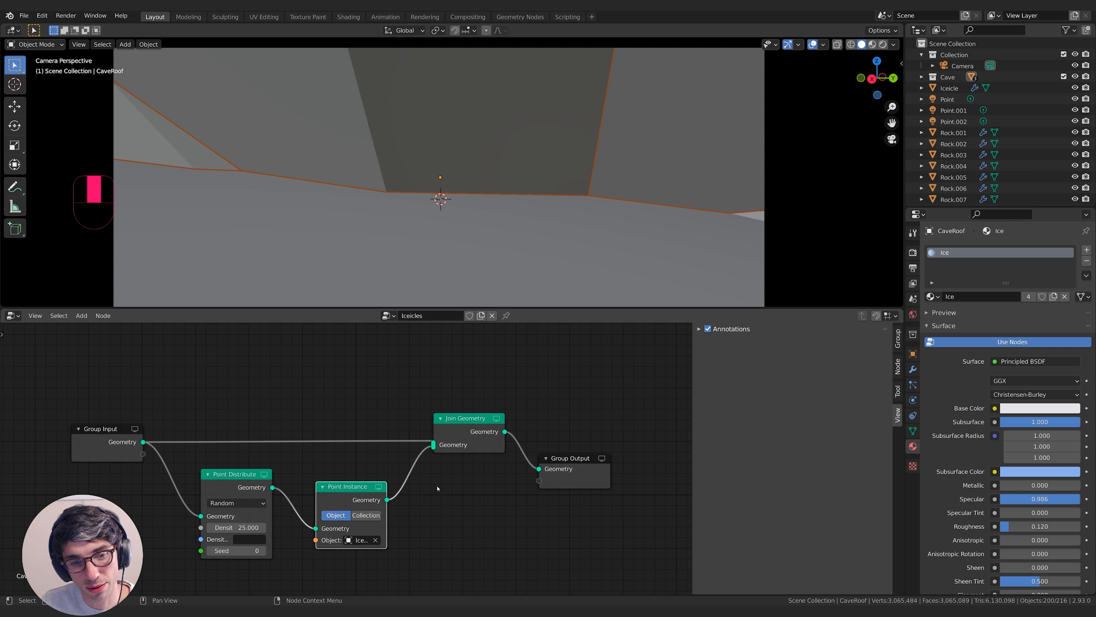
Insert a Point Scale node between Point Distribute and Point Instance.
{"action": "key", "text": "shift+a"}
{"action": "mouse_move", "coordinate": [486, 506]}
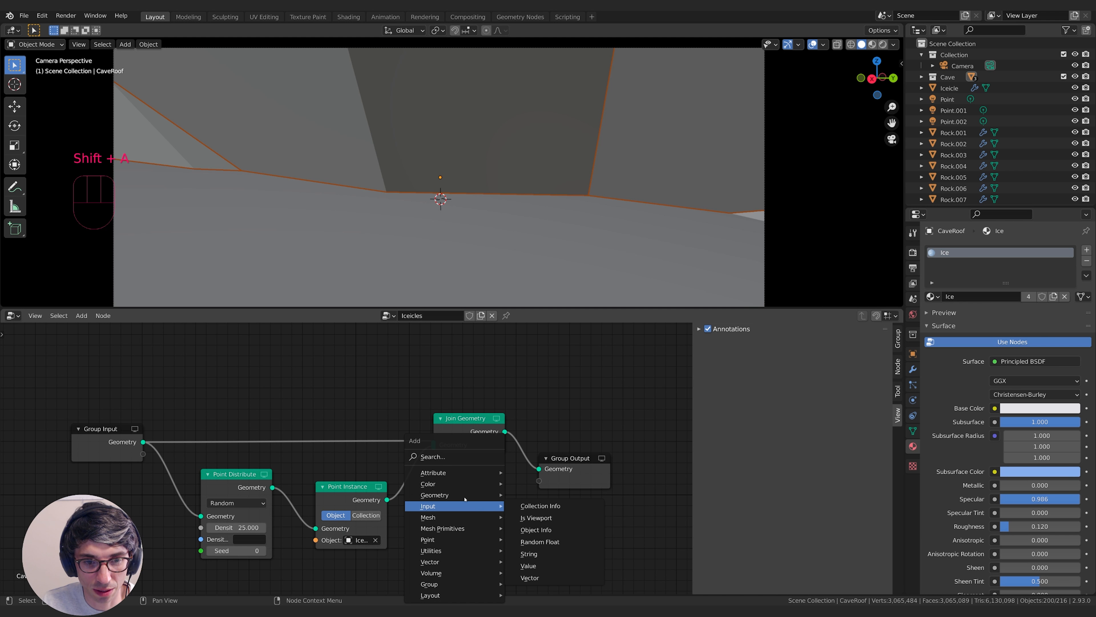
{"action": "left_click", "coordinate": [451, 456]}
{"action": "type", "text": "sca"}
{"action": "left_click", "coordinate": [470, 478]}
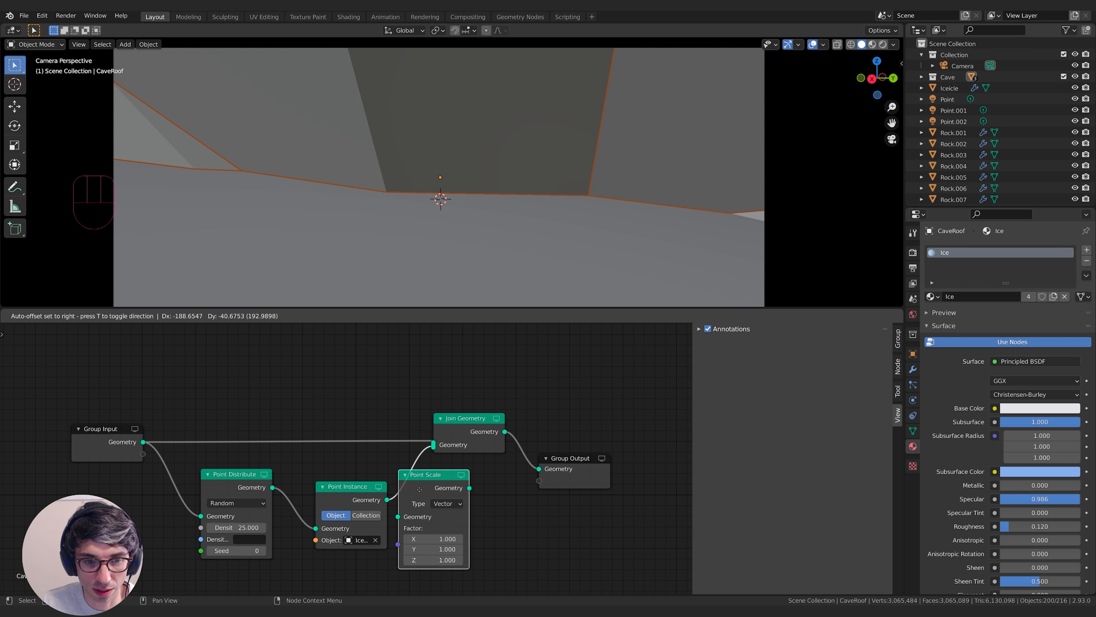
{"action": "left_click", "coordinate": [333, 486]}
{"action": "middle_click_drag", "start_coordinate": [378, 459], "coordinate": [473, 380]}
Add a Value node set to 0.06 and connect it to the Point Scale node's Factor.
{"action": "key", "text": "shift+a"}
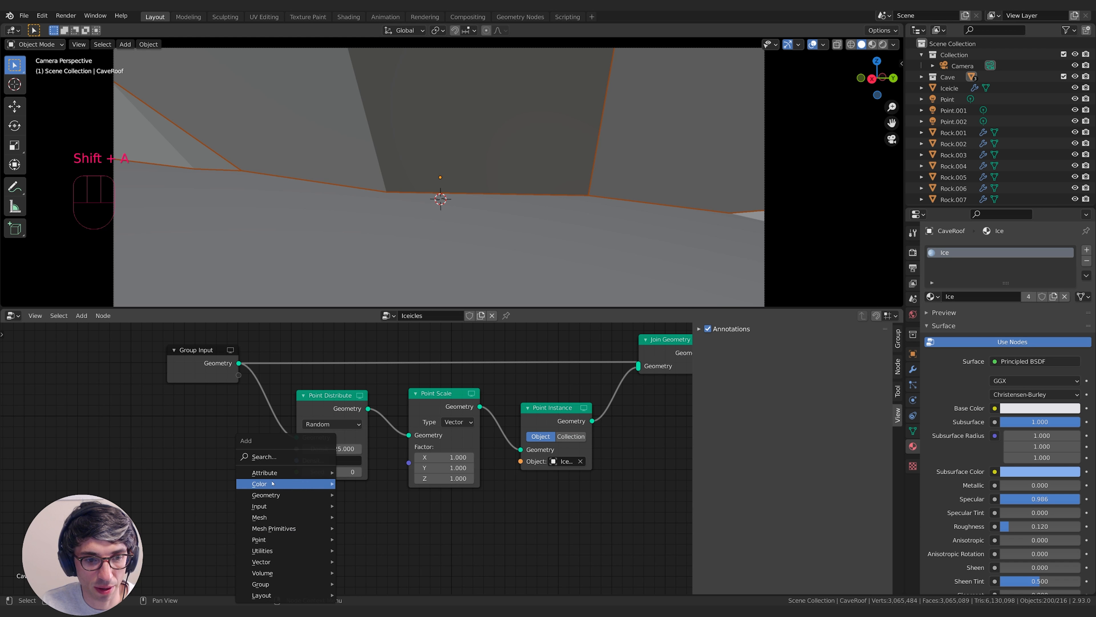
{"action": "type", "text": "va"}
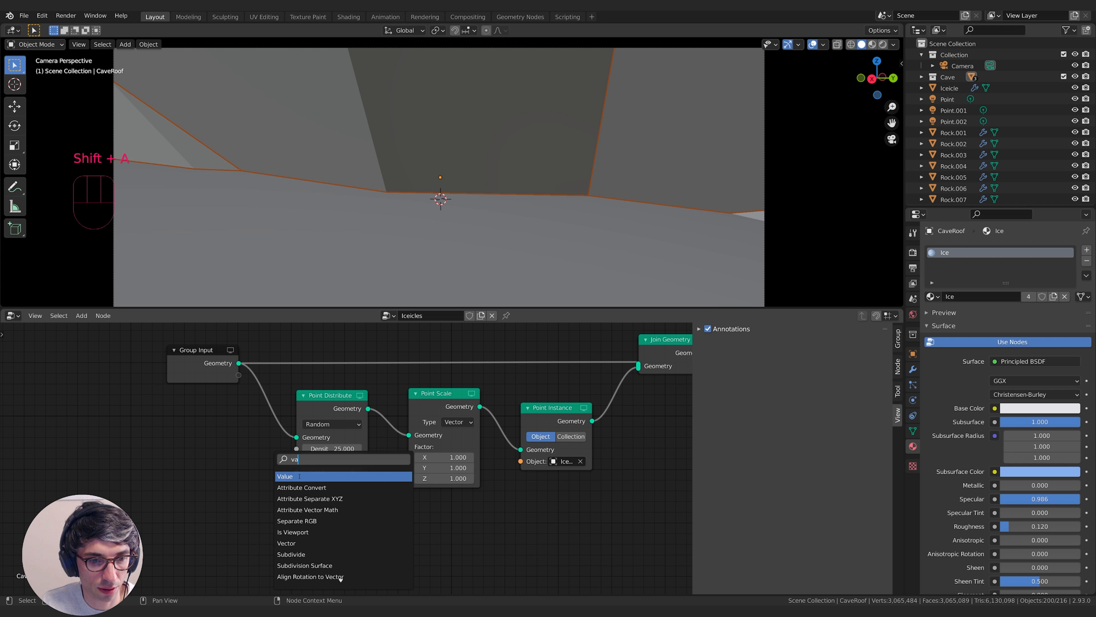
{"action": "left_click_drag", "start_coordinate": [286, 504], "coordinate": [392, 514]}
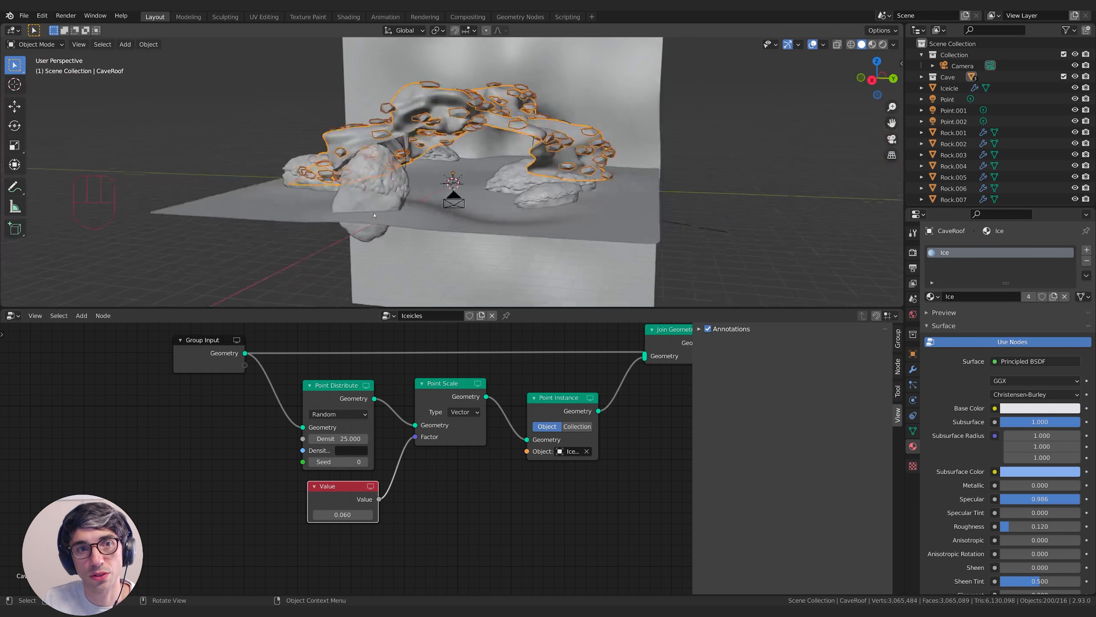
Apply the scale of the Iceicle object so its instances take on its elongated shape.
{"action": "middle_click_drag", "start_coordinate": [374, 215], "coordinate": [384, 198]}
{"action": "scroll", "coordinate": [378, 207], "scroll_direction": "up", "scroll_amount": 6}
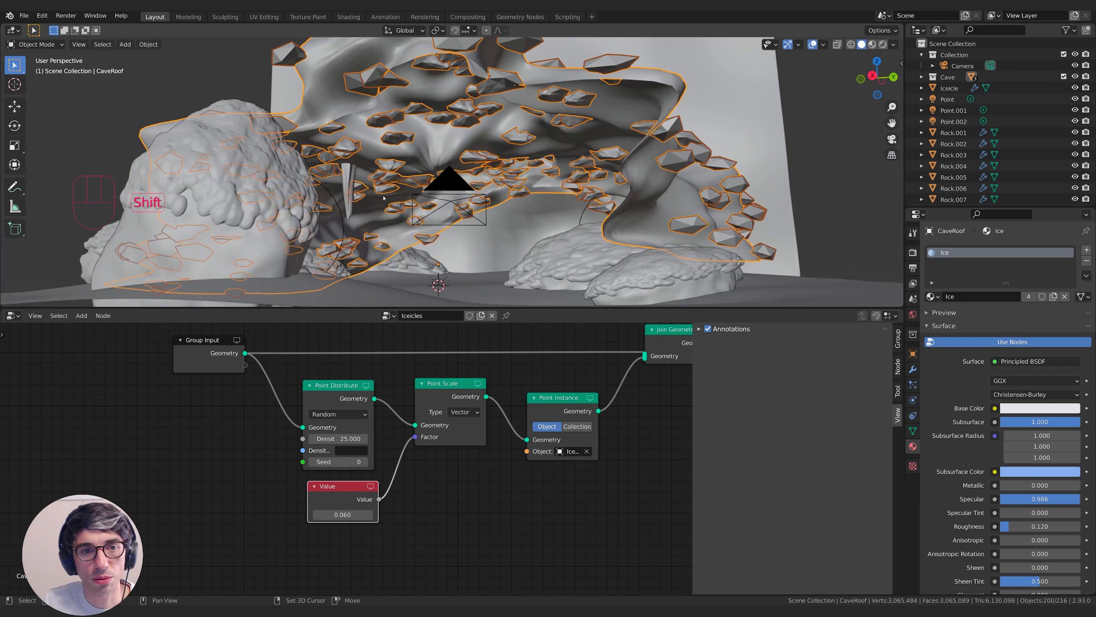
{"action": "left_click", "coordinate": [352, 176]}
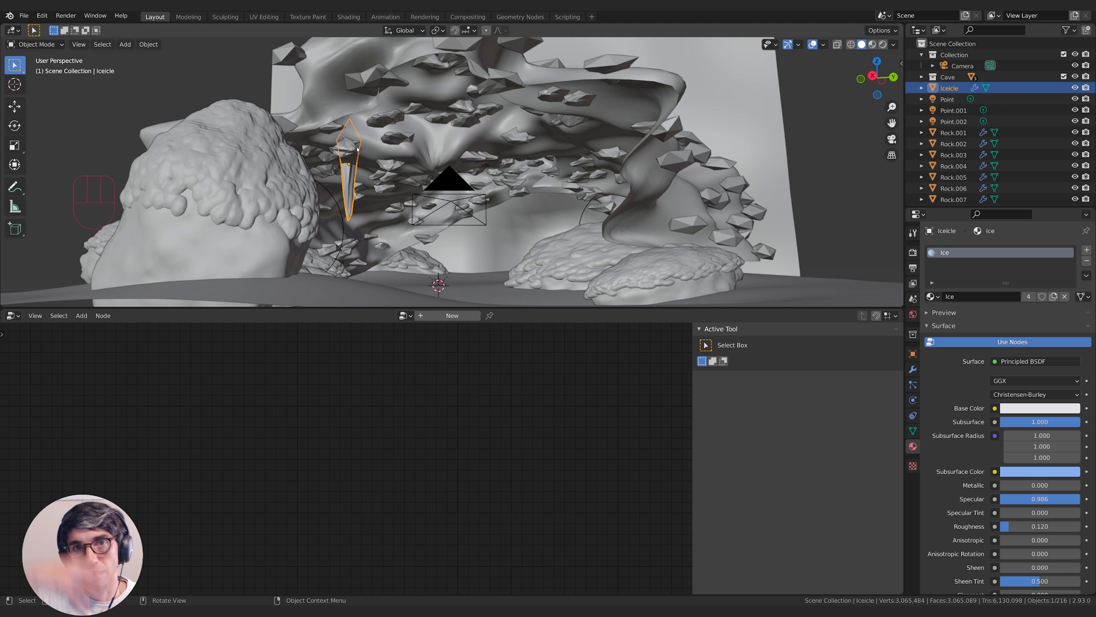
{"action": "middle_click_drag", "start_coordinate": [631, 101], "coordinate": [244, 107]}
{"action": "middle_click_drag", "start_coordinate": [363, 59], "coordinate": [372, 85]}
{"action": "key", "text": "F3"}
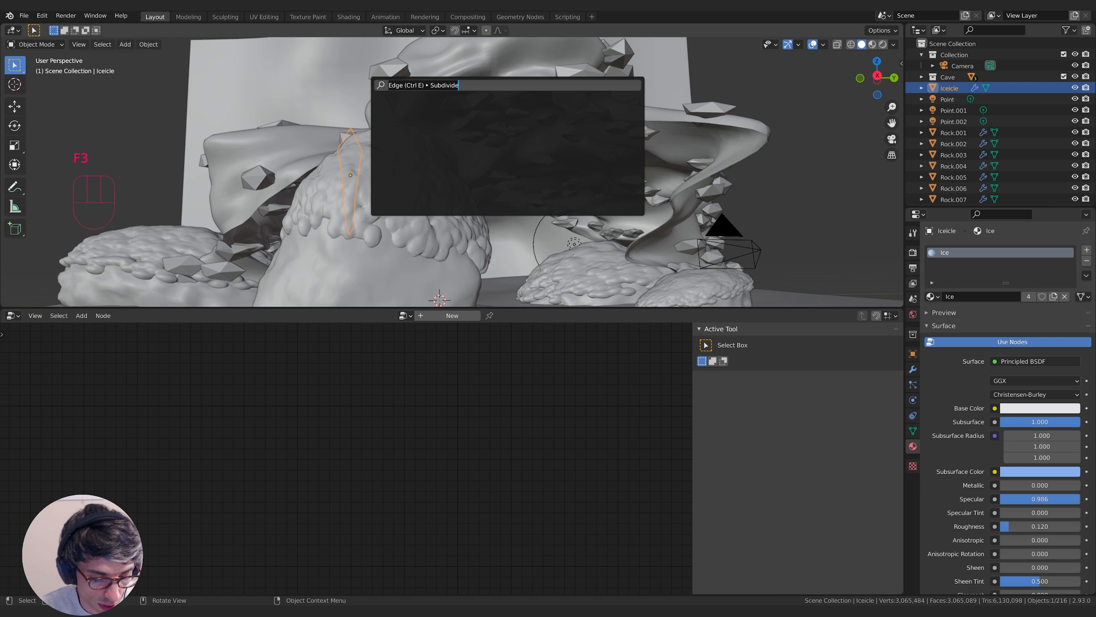
{"action": "type", "text": "applu"}
{"action": "key", "text": "Return"}
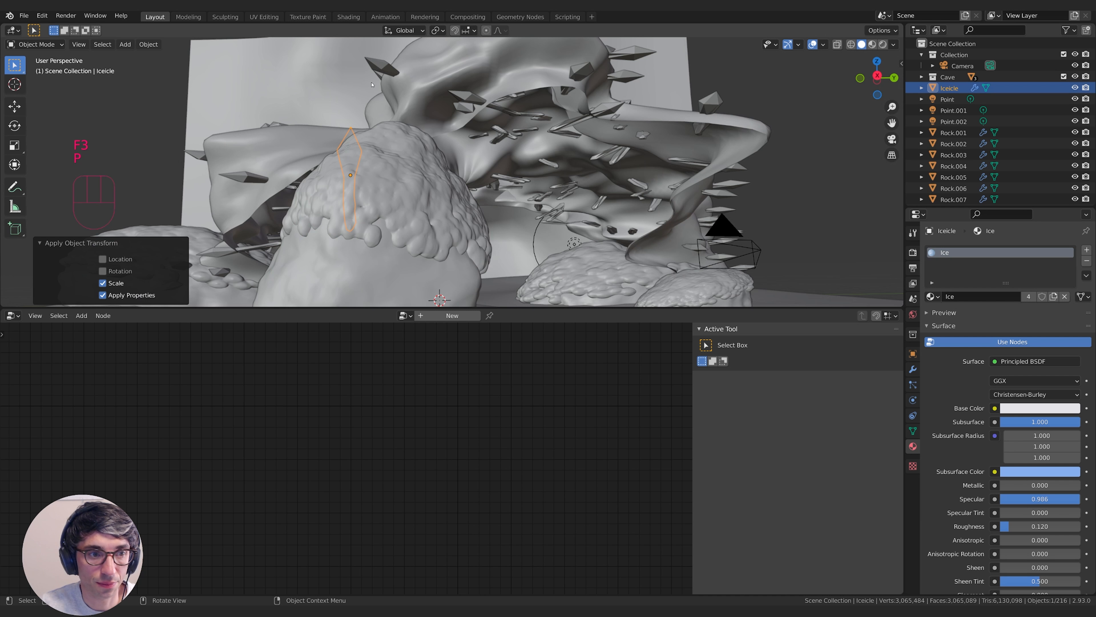
Insert an Align Rotation to Vector node between Point Scale and Point Instance in the cave roof's node tree.
{"action": "middle_click_drag", "start_coordinate": [324, 113], "coordinate": [477, 69]}
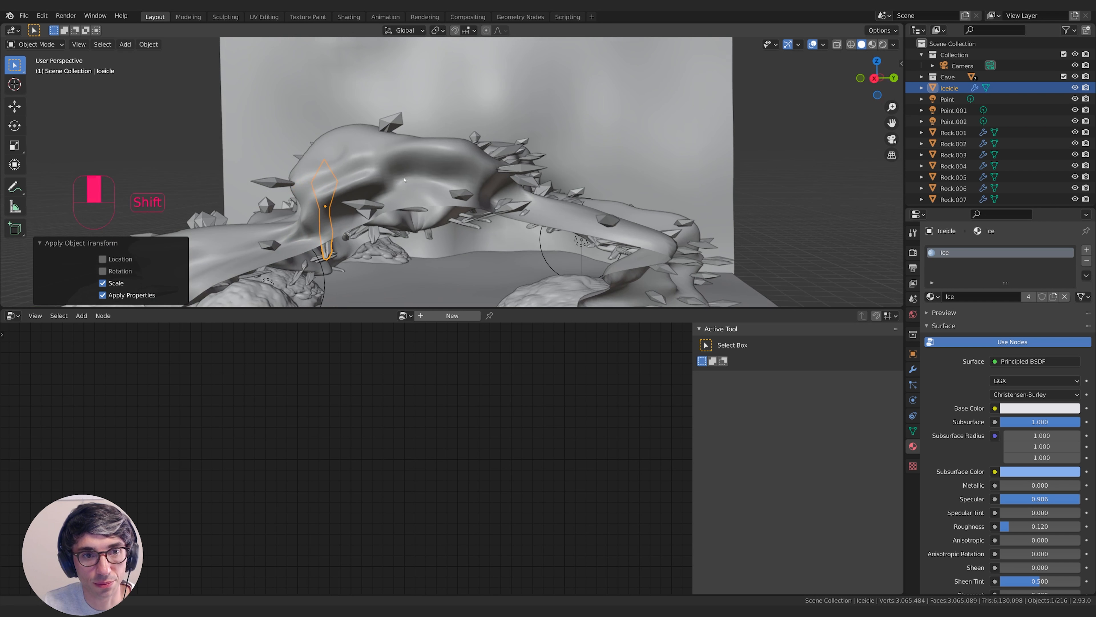
{"action": "key", "text": "KP_0"}
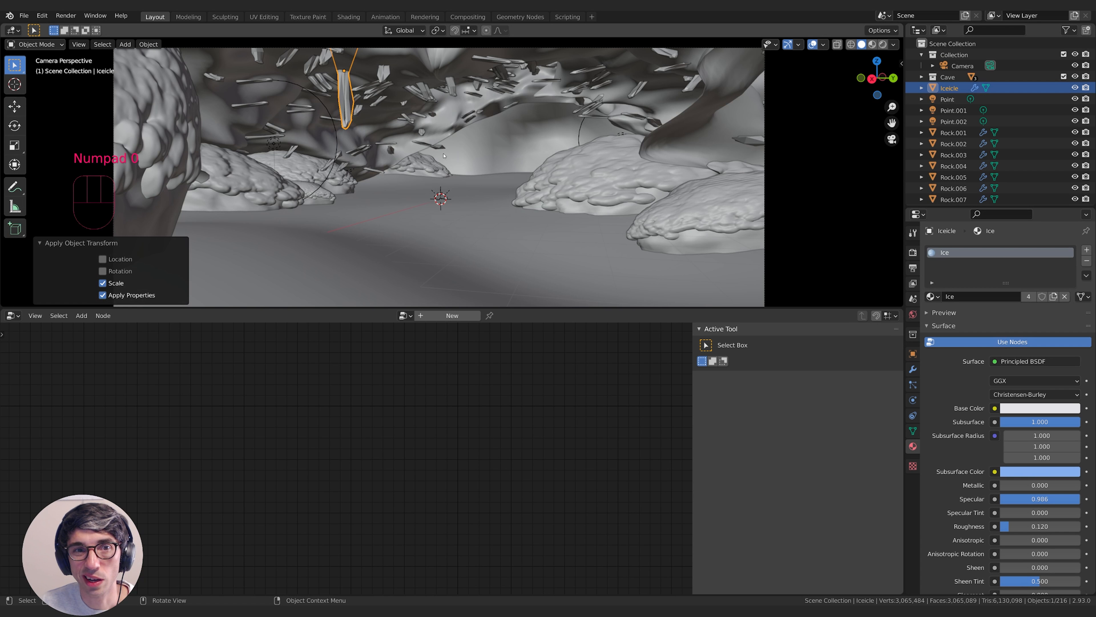
{"action": "left_click", "coordinate": [494, 161]}
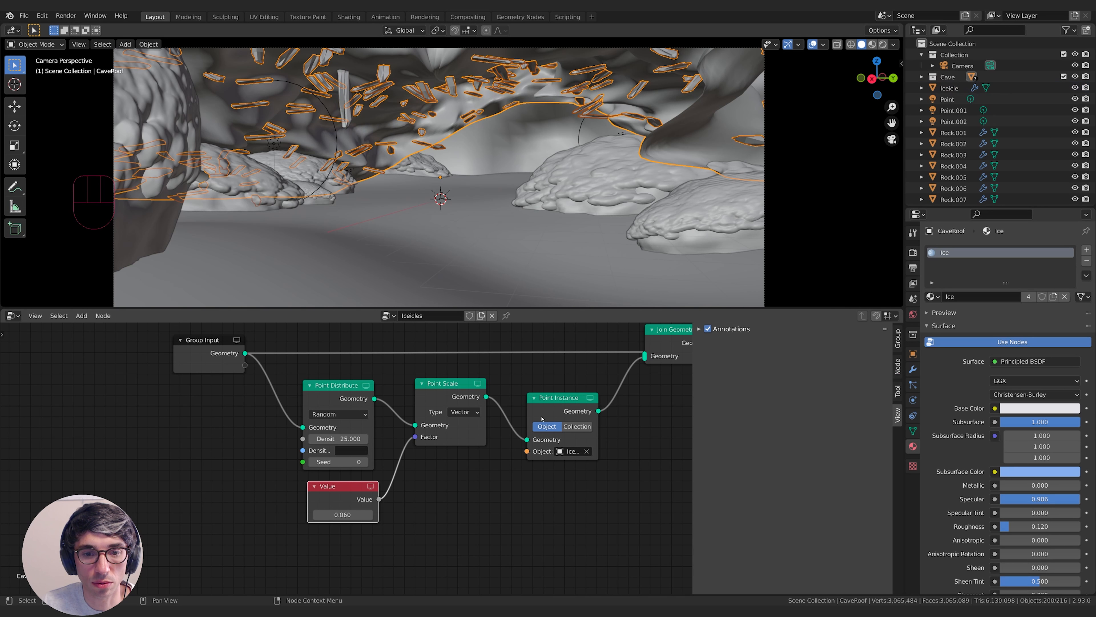
{"action": "middle_click_drag", "start_coordinate": [542, 418], "coordinate": [411, 422]}
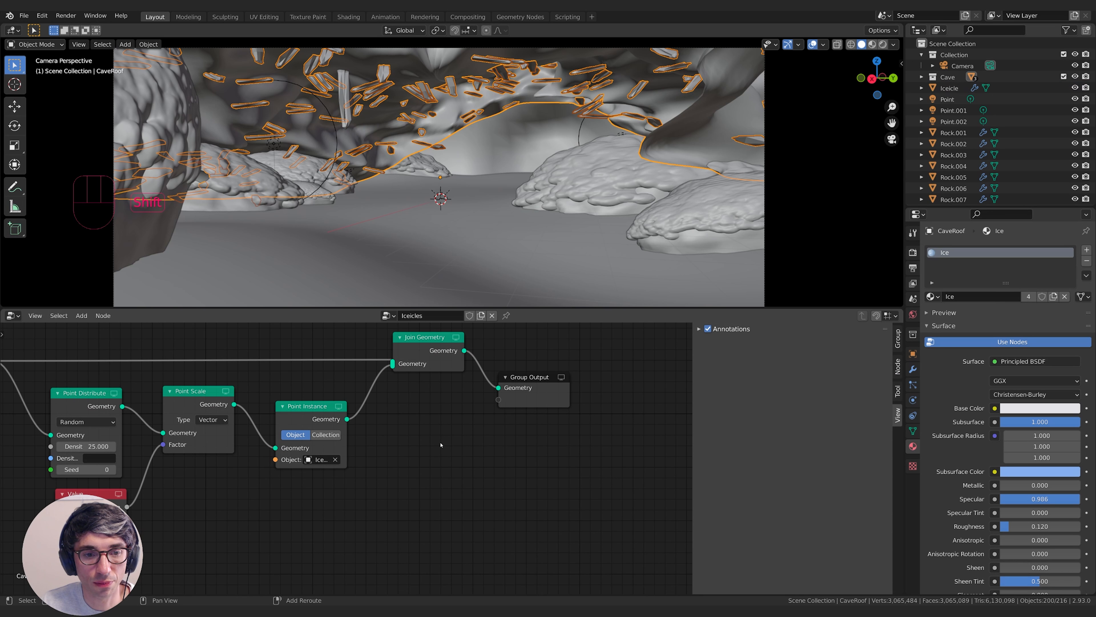
{"action": "key", "text": "shift+a"}
{"action": "type", "text": "vec"}
{"action": "key", "text": "Down"}
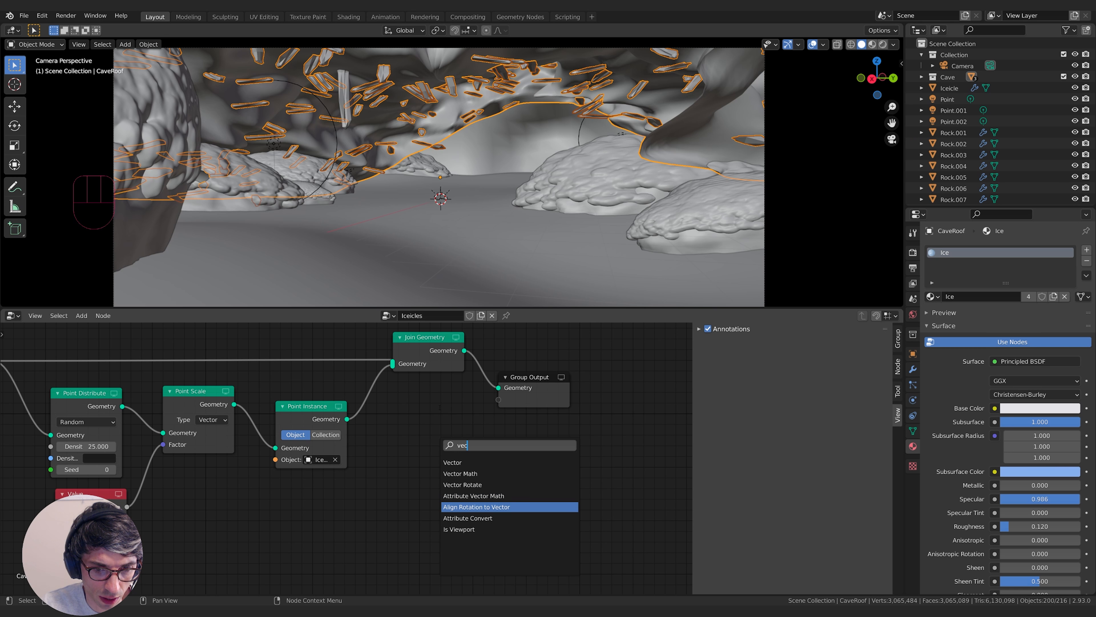
{"action": "key", "text": "Return"}
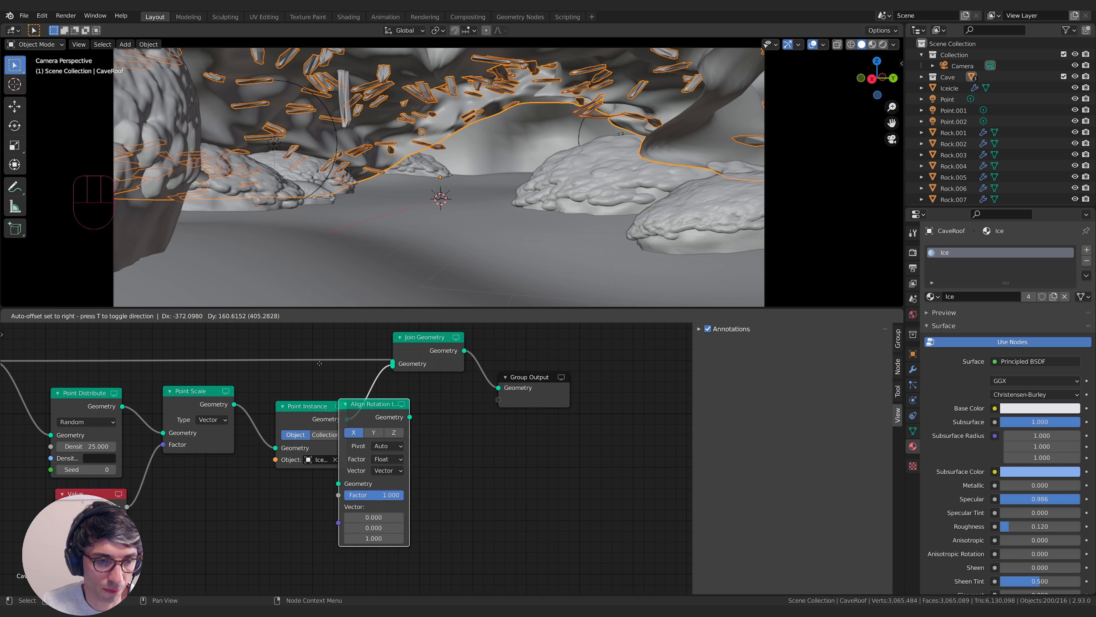
{"action": "left_click", "coordinate": [273, 361]}
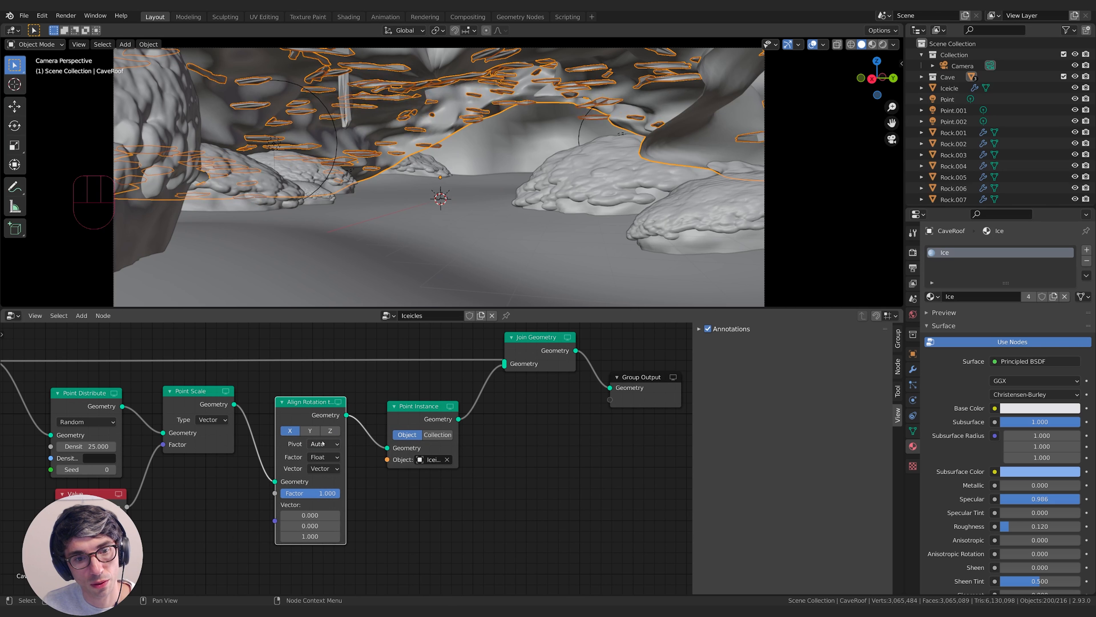
Set the Align Rotation to Vector axis to Z and the Value node feeding Point Scale to 0.11.
{"action": "left_click", "coordinate": [331, 430]}
{"action": "middle_click_drag", "start_coordinate": [409, 499], "coordinate": [454, 510]}
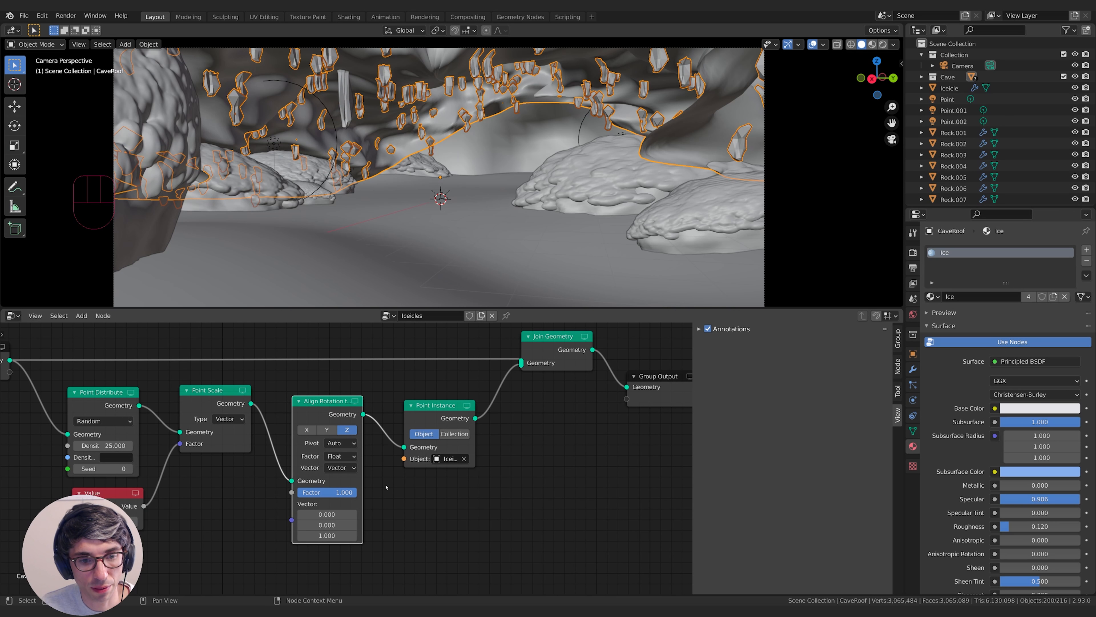
{"action": "key", "text": "KP_0"}
{"action": "key", "text": "KP_0"}
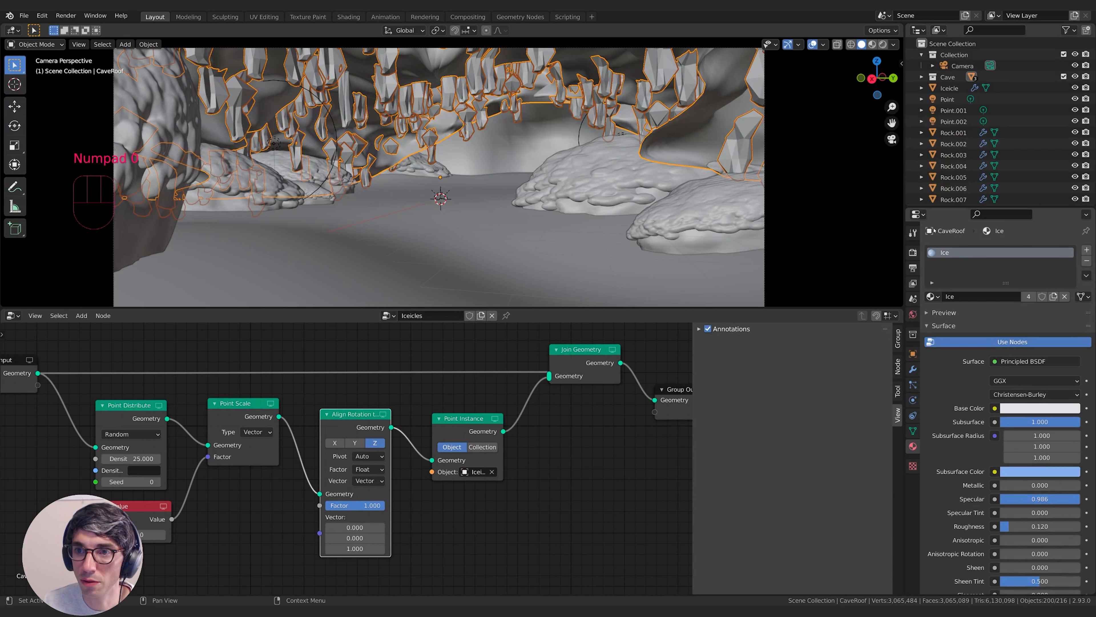
Remove the Displace modifier from the Iceicle object.
{"action": "left_click", "coordinate": [949, 88]}
{"action": "left_click", "coordinate": [912, 369]}
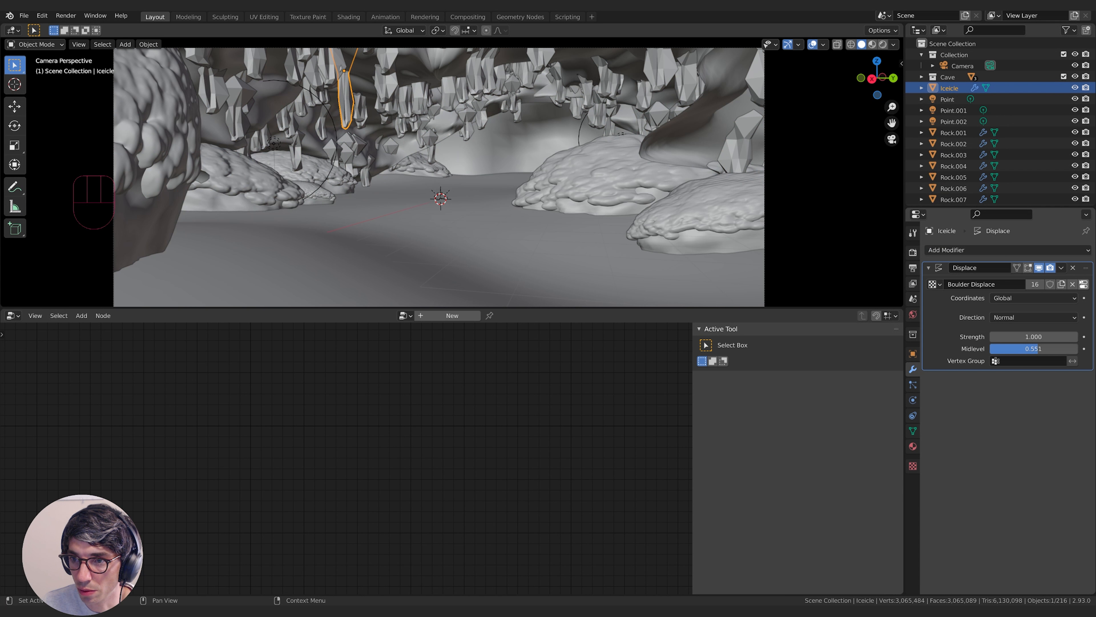
{"action": "left_click", "coordinate": [1074, 268]}
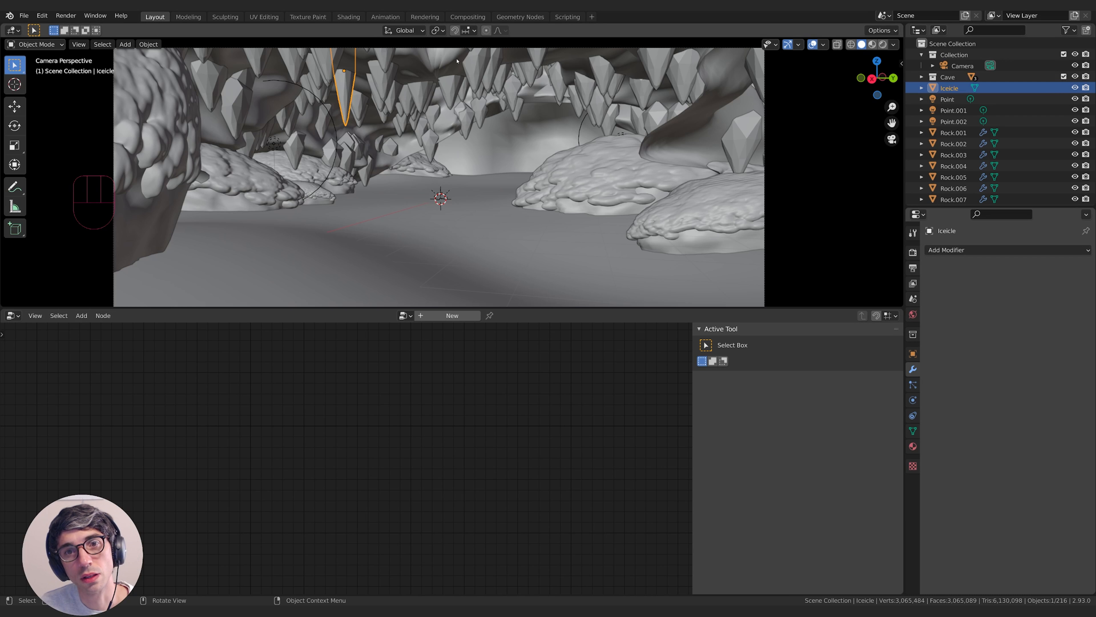
Insert an Attribute Randomize node between Point Scale and Align Rotation to Vector in the cave roof's node tree.
{"action": "left_click", "coordinate": [467, 66]}
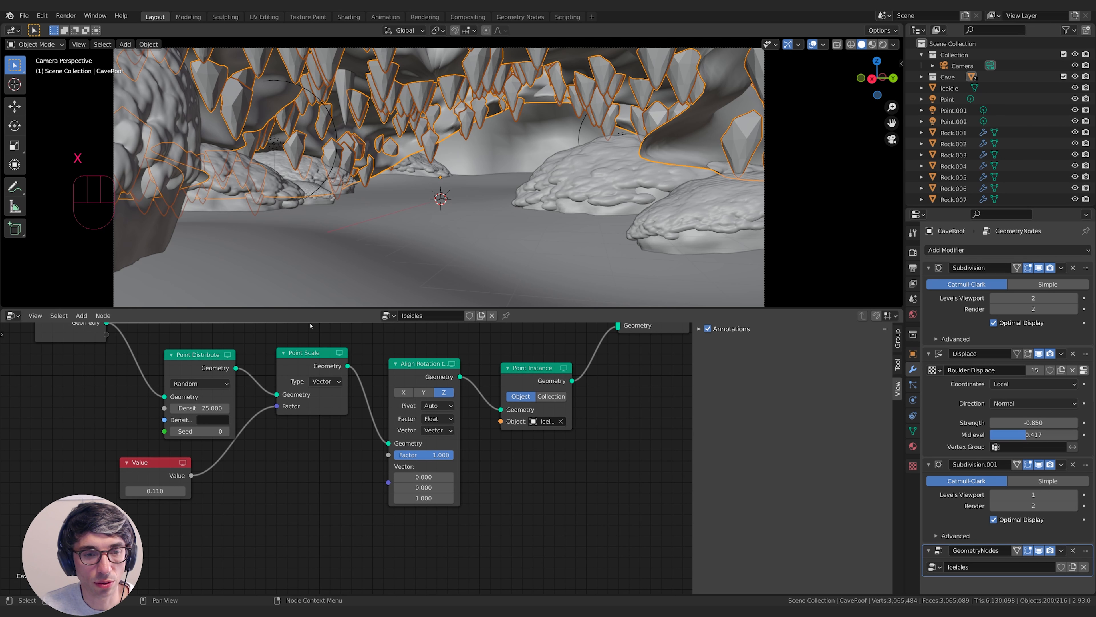
{"action": "middle_click_drag", "start_coordinate": [309, 403], "coordinate": [340, 410]}
{"action": "left_click_drag", "start_coordinate": [340, 411], "coordinate": [343, 418]}
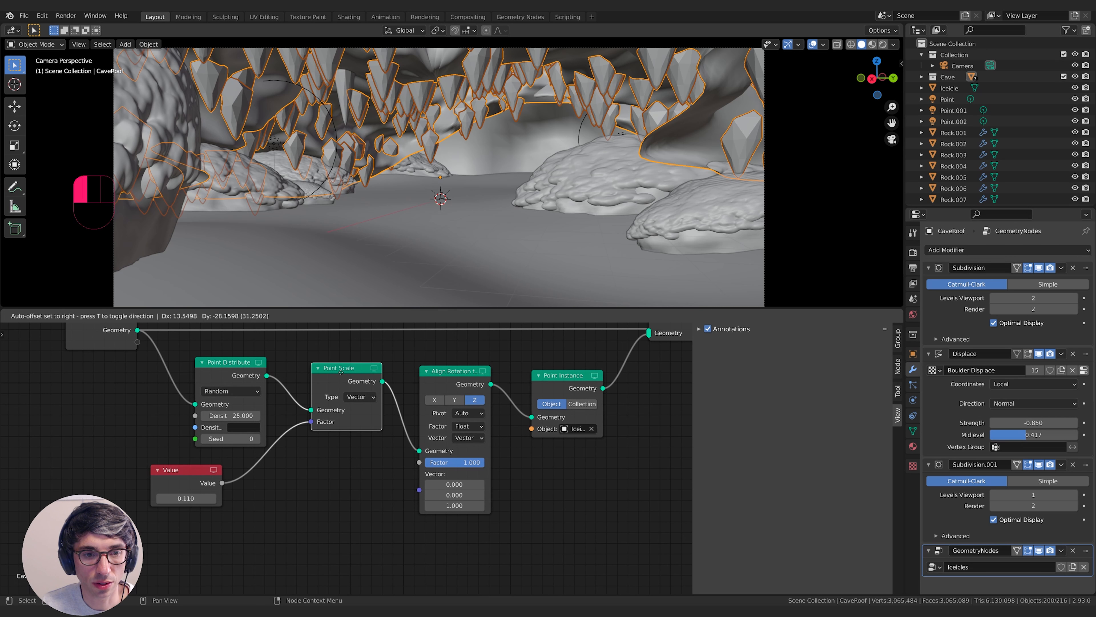
{"action": "key", "text": "shift+a"}
{"action": "mouse_move", "coordinate": [310, 462]}
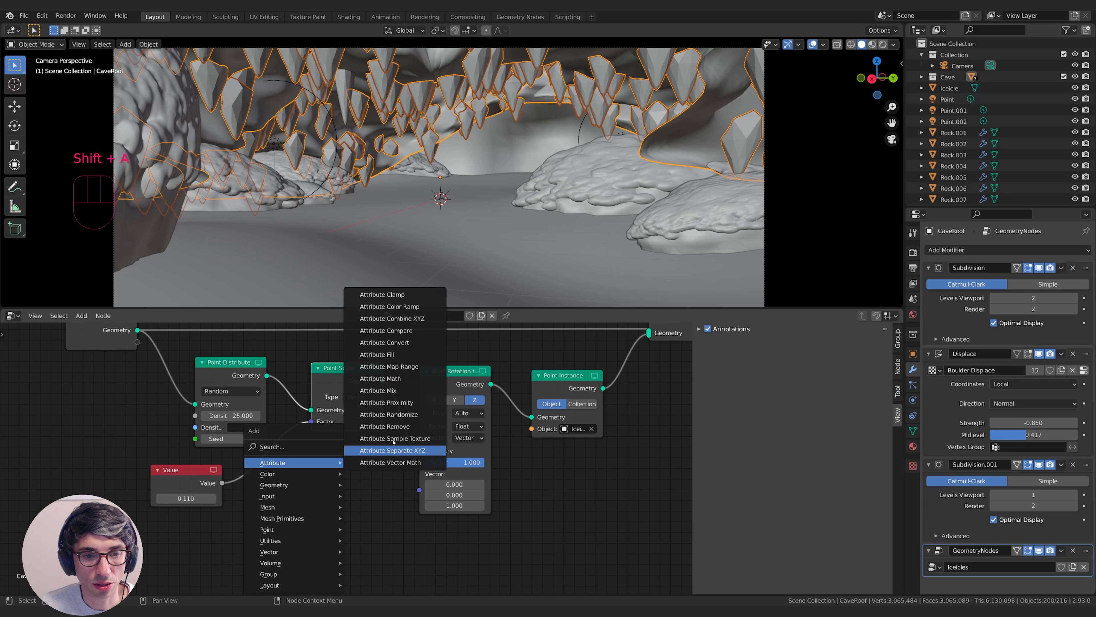
{"action": "left_click", "coordinate": [391, 412]}
{"action": "left_click", "coordinate": [358, 411]}
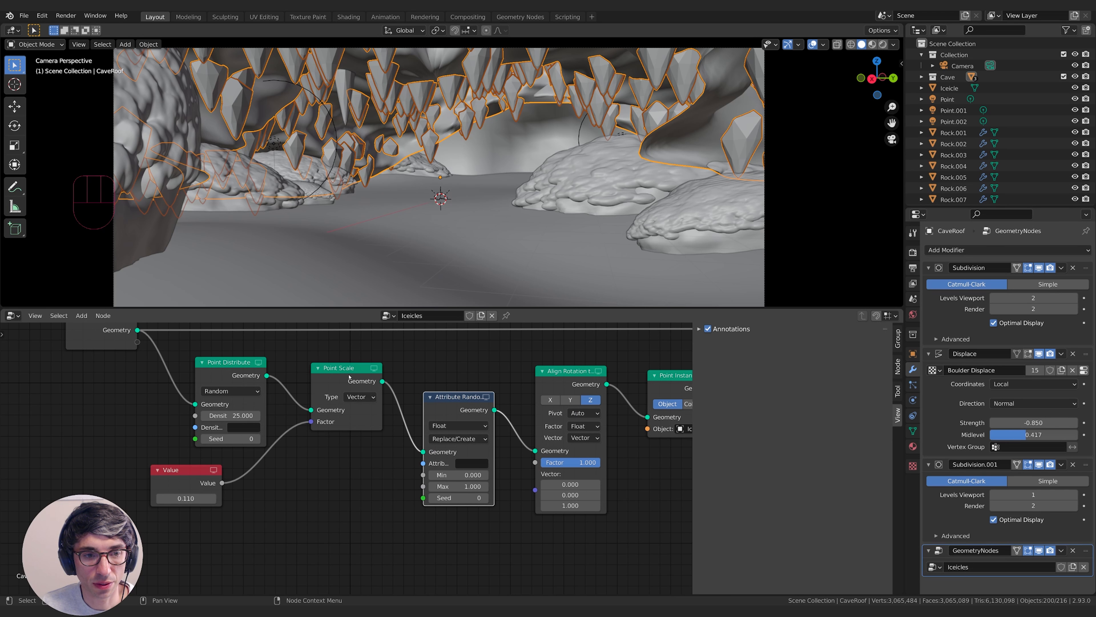
Set the Attribute Randomize node's attribute to scale.
{"action": "middle_click_drag", "start_coordinate": [395, 374], "coordinate": [291, 381]}
{"action": "left_click", "coordinate": [367, 470]}
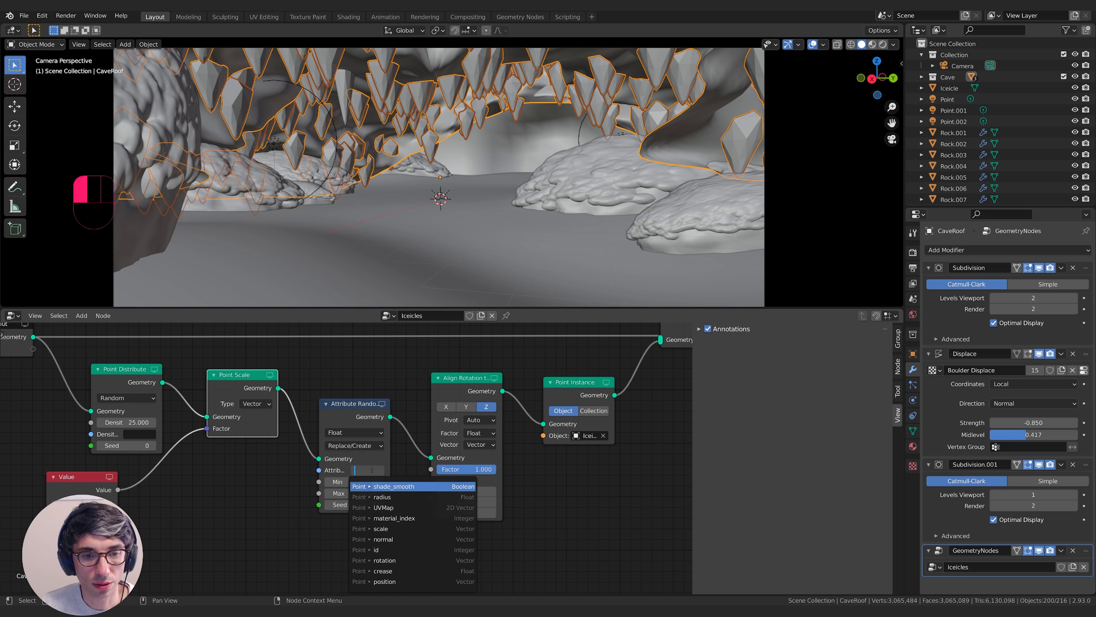
{"action": "type", "text": "sc"}
{"action": "left_click", "coordinate": [380, 496]}
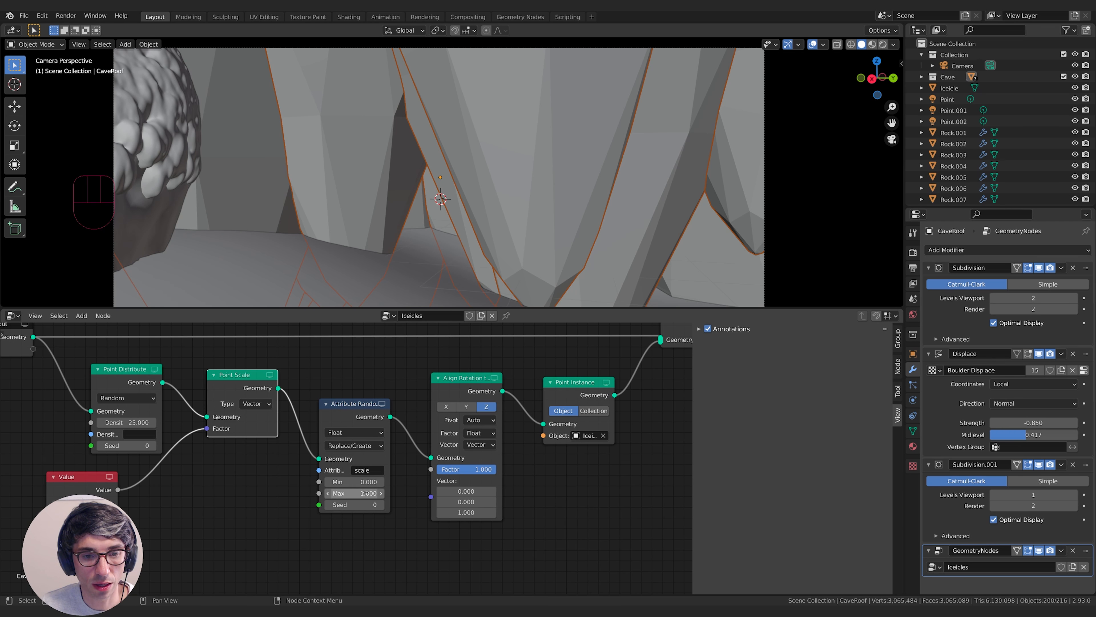
Set the Attribute Randomize node's maximum to 0.14.
{"action": "left_click_drag", "start_coordinate": [364, 493], "coordinate": [345, 492], "text": "shift"}
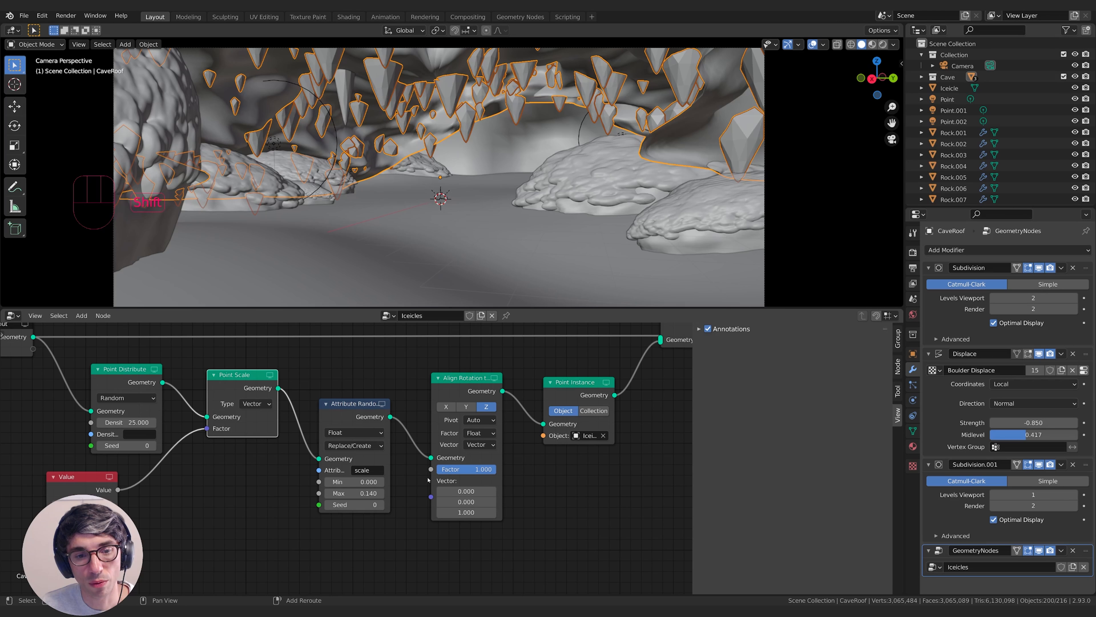
{"action": "middle_click_drag", "start_coordinate": [417, 475], "coordinate": [396, 489], "text": "shift"}
{"action": "middle_click_drag", "start_coordinate": [543, 497], "coordinate": [327, 473], "text": "shift"}
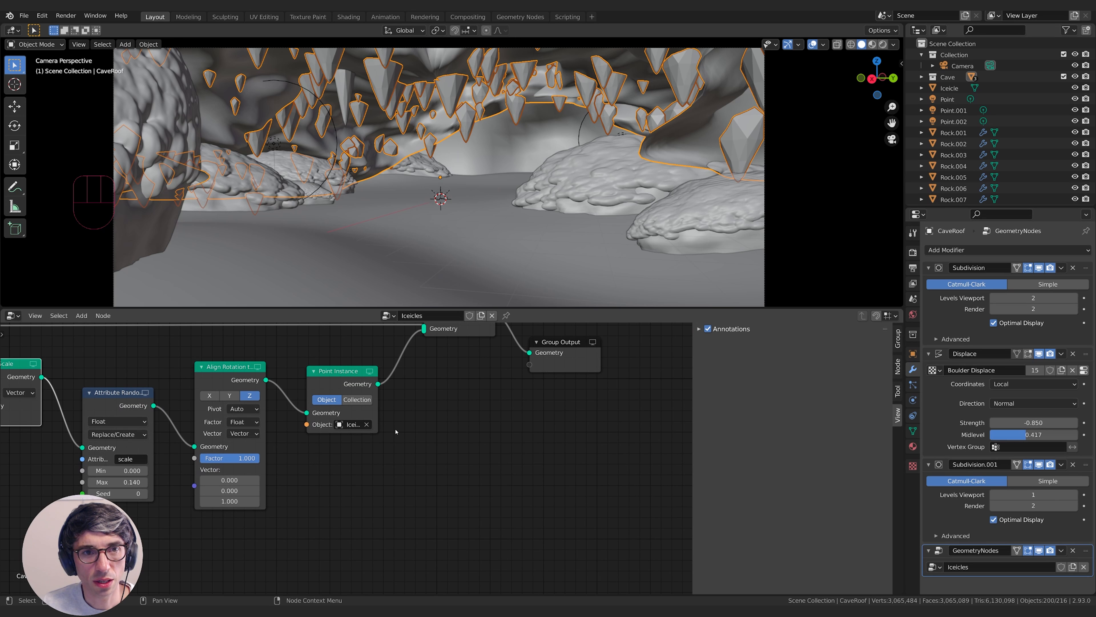
Insert a Point Translate node between Attribute Randomize and Align Rotation to Vector, and set its Z translation to about -0.08 m.
{"action": "left_click", "coordinate": [357, 375]}
{"action": "left_click", "coordinate": [208, 367], "text": "shift"}
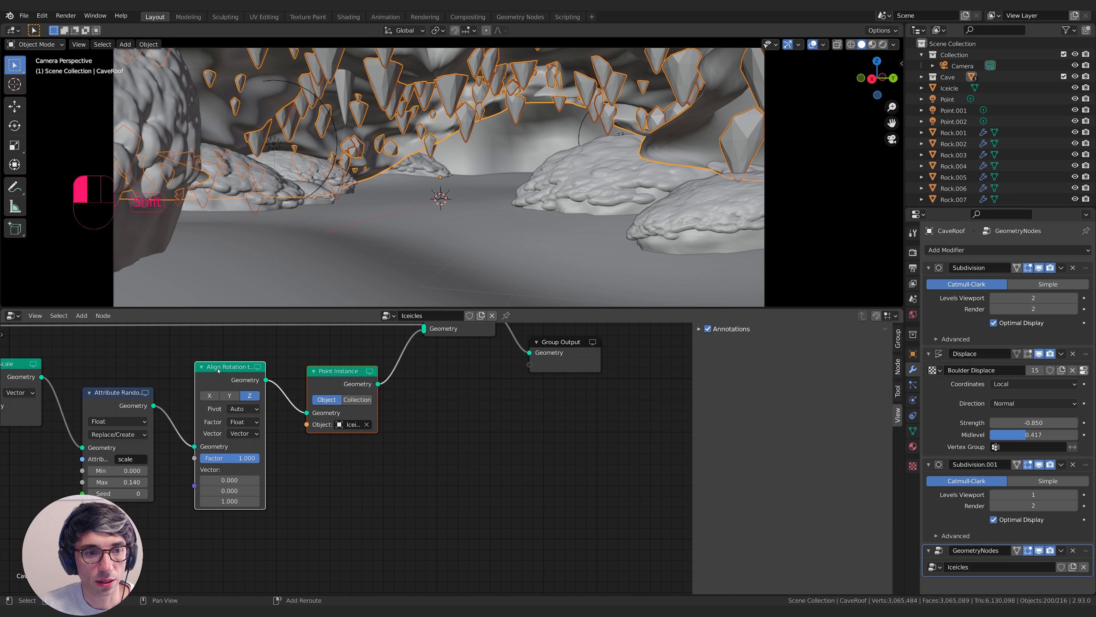
{"action": "key", "text": "g"}
{"action": "left_click", "coordinate": [268, 365]}
{"action": "left_click", "coordinate": [206, 363]}
{"action": "middle_click_drag", "start_coordinate": [205, 362], "coordinate": [270, 366]}
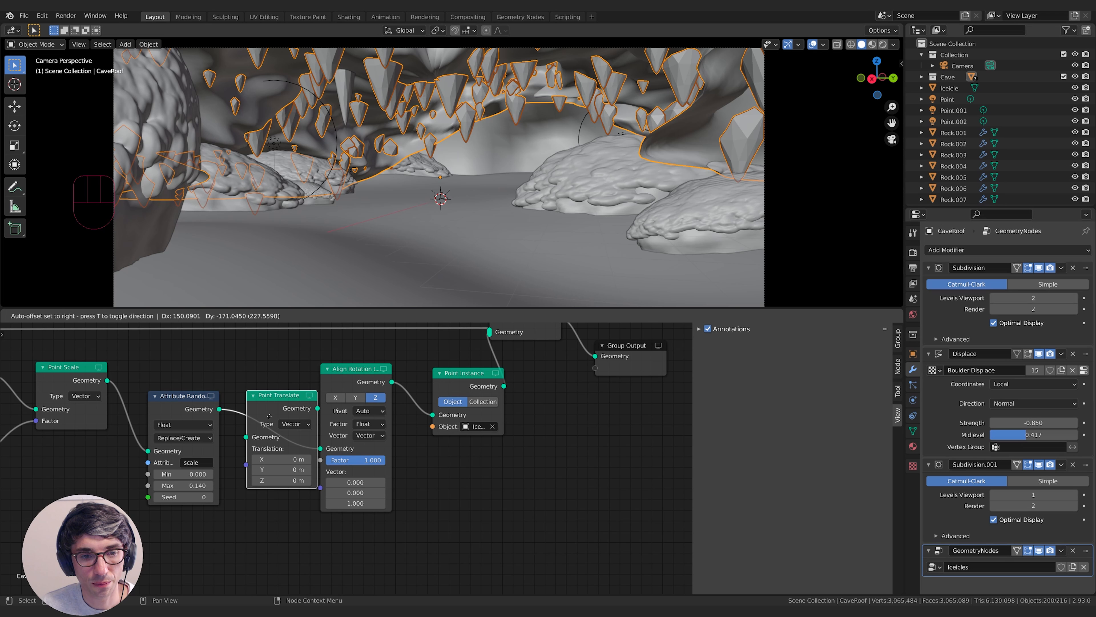
{"action": "left_click", "coordinate": [282, 416]}
{"action": "left_click_drag", "start_coordinate": [296, 479], "coordinate": [279, 479], "text": "shift"}
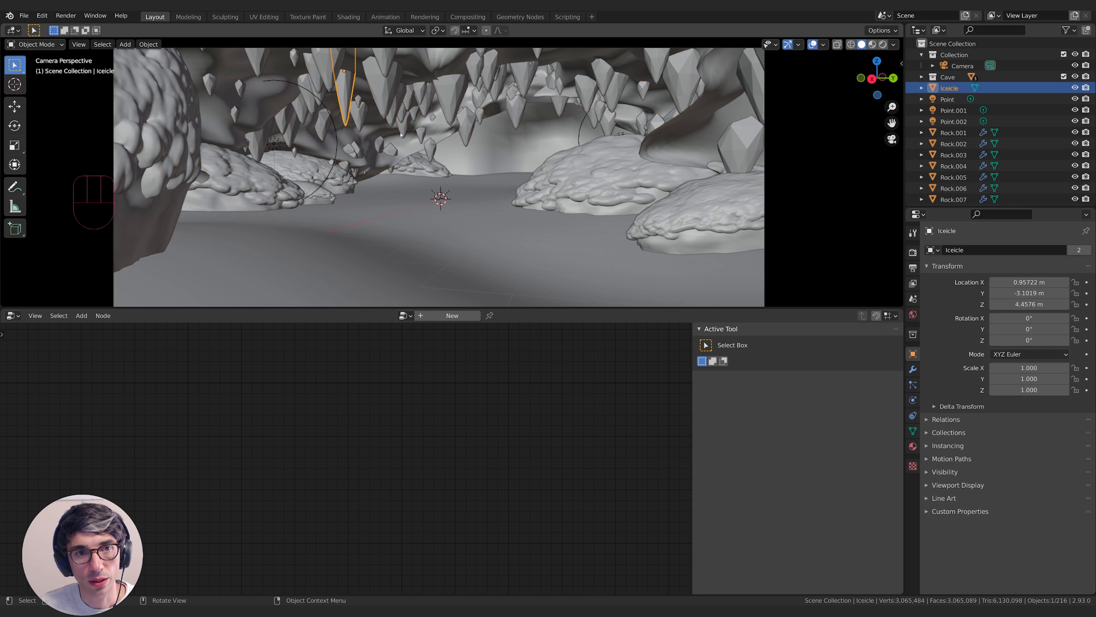
Stretch the entire Iceicle mesh along the Z axis in Edit Mode.
{"action": "key", "text": "Tab"}
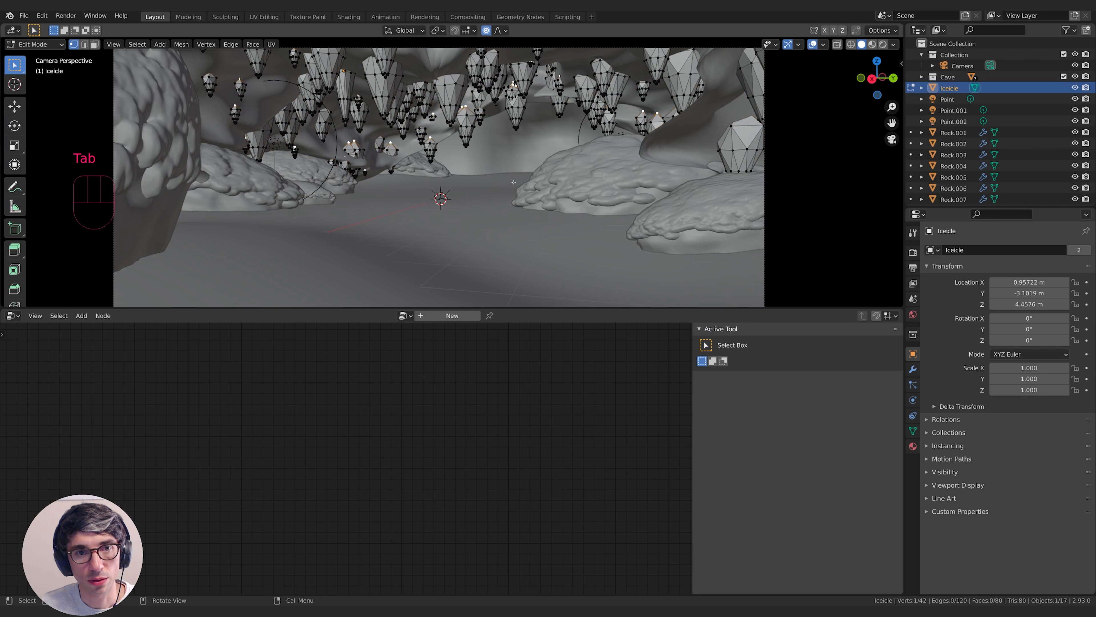
{"action": "key", "text": "a"}
{"action": "key", "text": "z"}
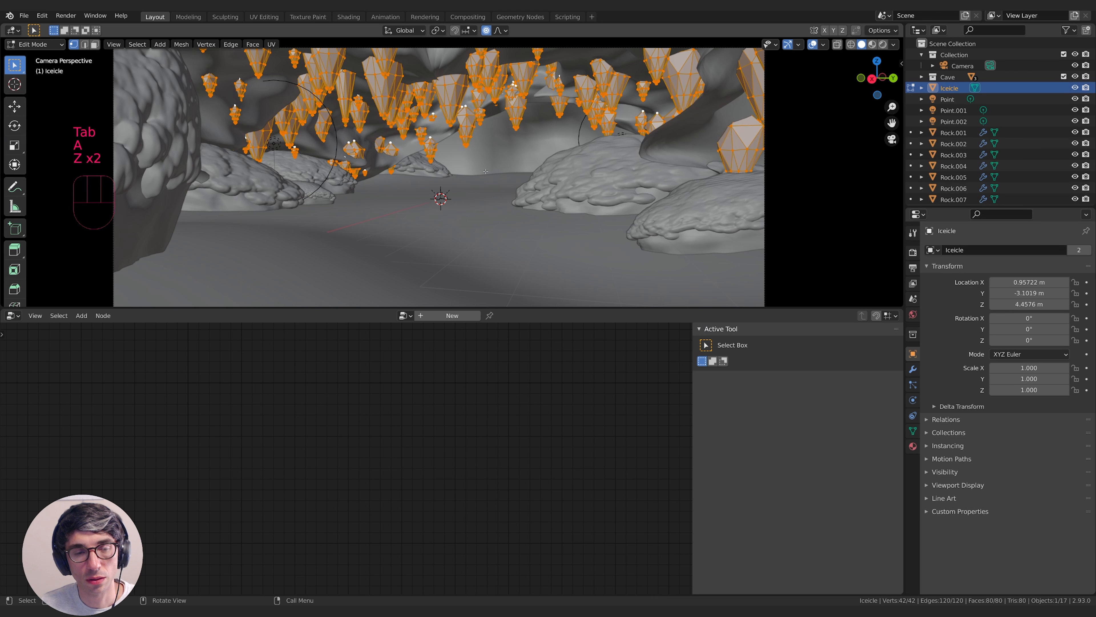
{"action": "key", "text": "s"}
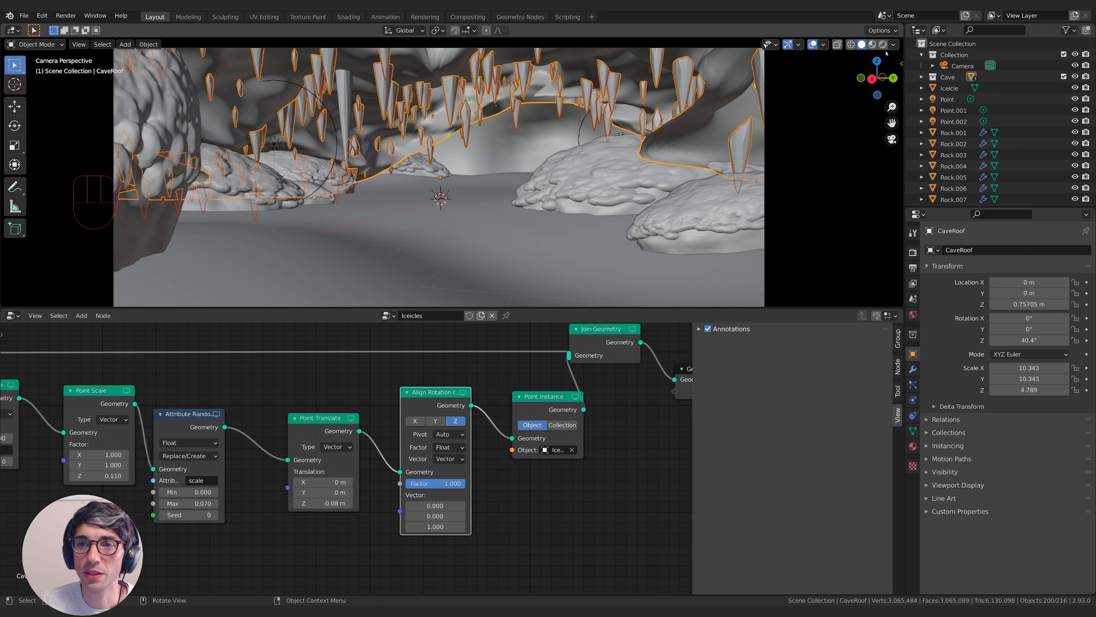
Preview the cave in rendered shading with overlays hidden, and raise the Point Distribute density to about 97.3.
{"action": "left_click", "coordinate": [883, 45]}
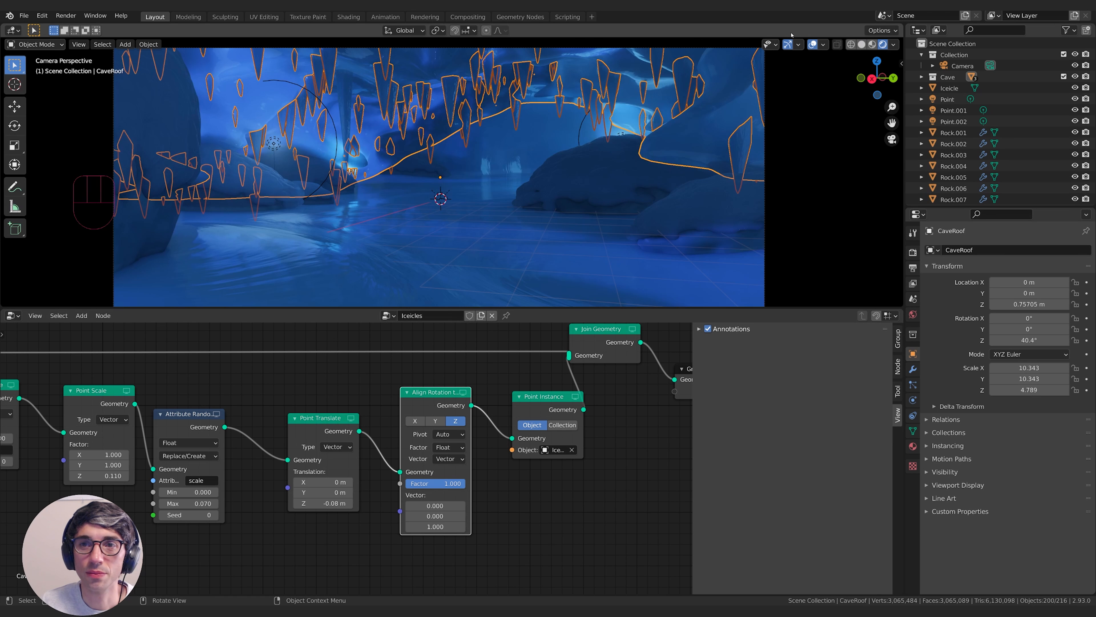
{"action": "left_click", "coordinate": [813, 45]}
{"action": "middle_click_drag", "start_coordinate": [361, 400], "coordinate": [391, 445]}
{"action": "middle_click_drag", "start_coordinate": [190, 440], "coordinate": [503, 428]}
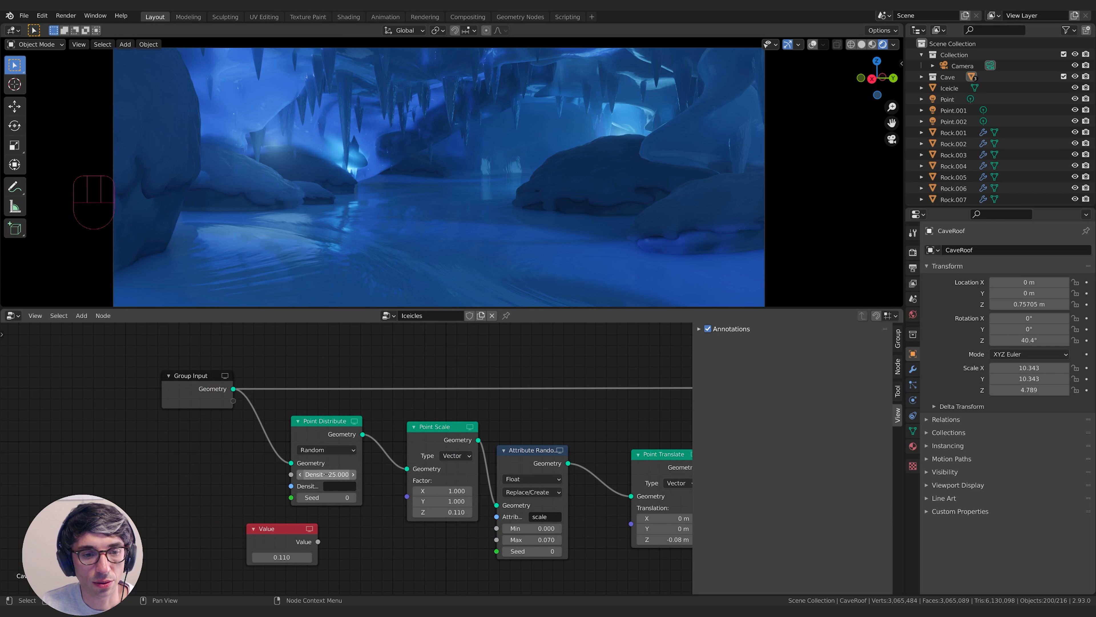
{"action": "left_click_drag", "start_coordinate": [327, 475], "coordinate": [354, 474]}
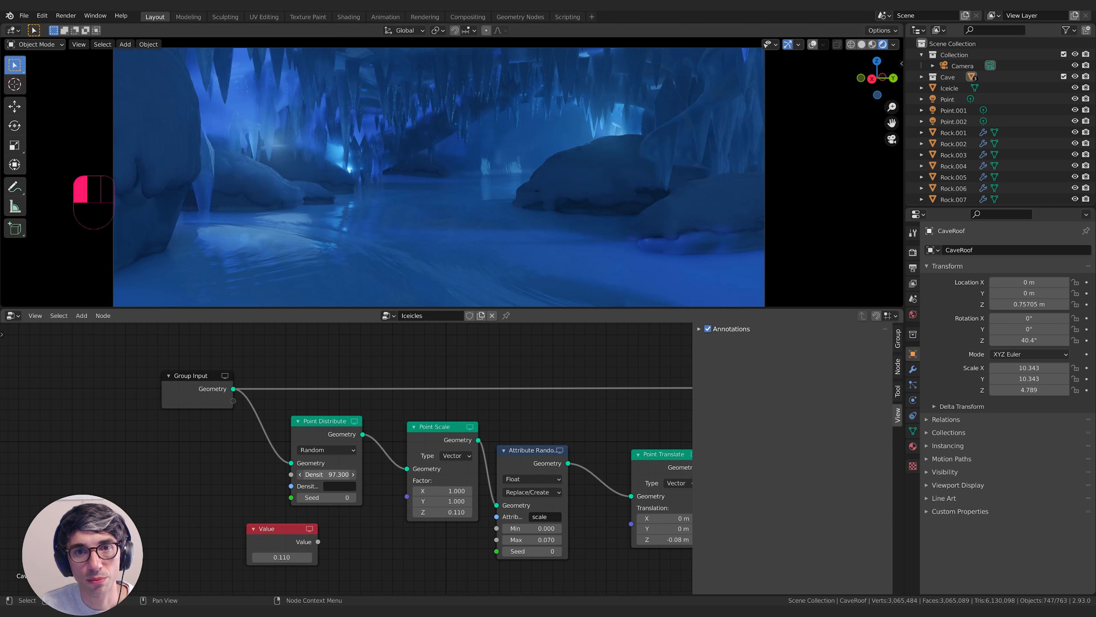
Scale the entire Iceicle mesh to about 0.249 in X and Y, keeping its Z scale locked.
{"action": "left_click", "coordinate": [580, 145]}
{"action": "key", "text": "Tab"}
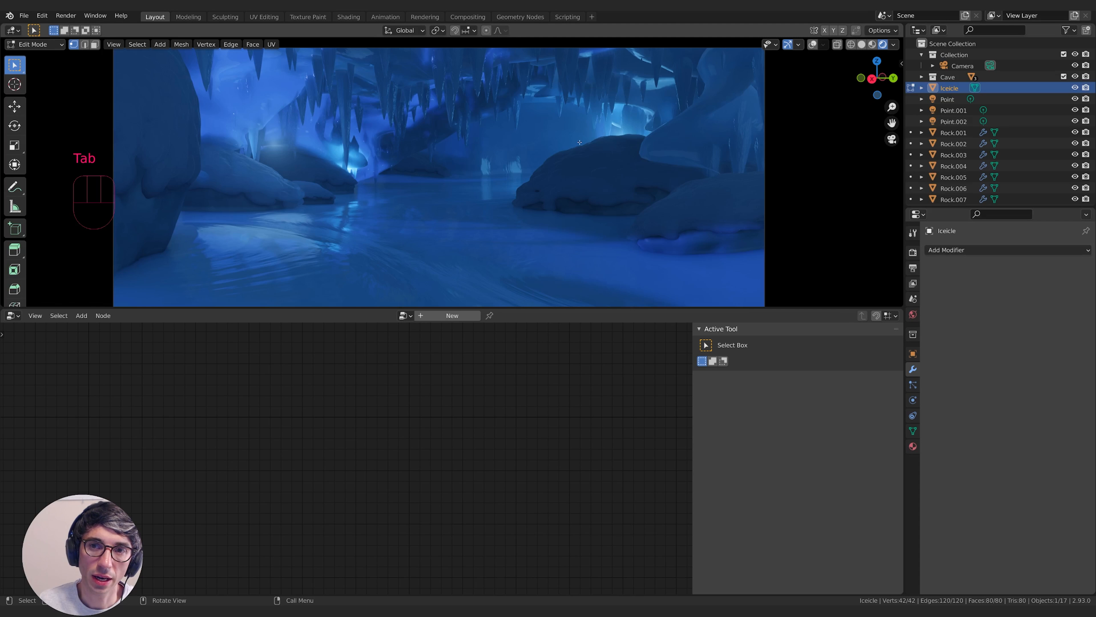
{"action": "key", "text": "a"}
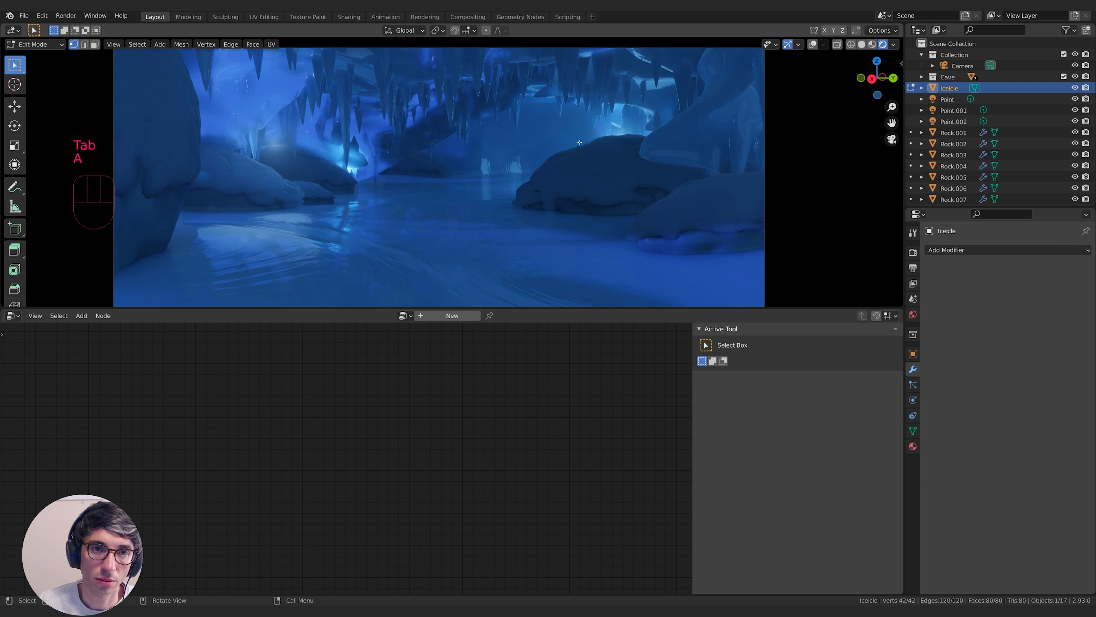
{"action": "key", "text": "s"}
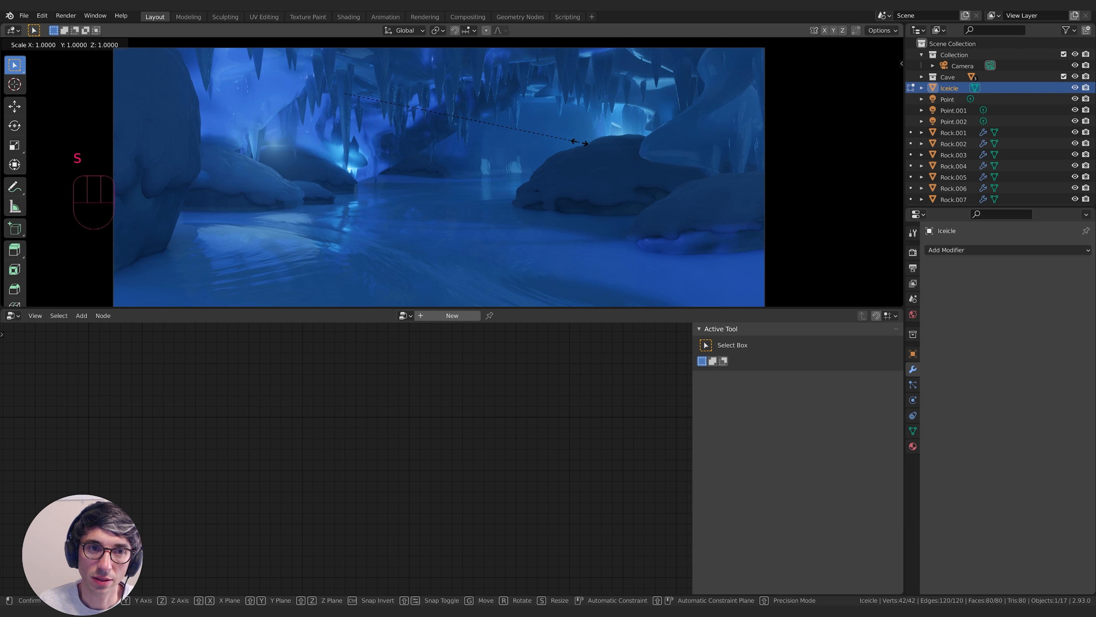
{"action": "key", "text": "shift+z"}
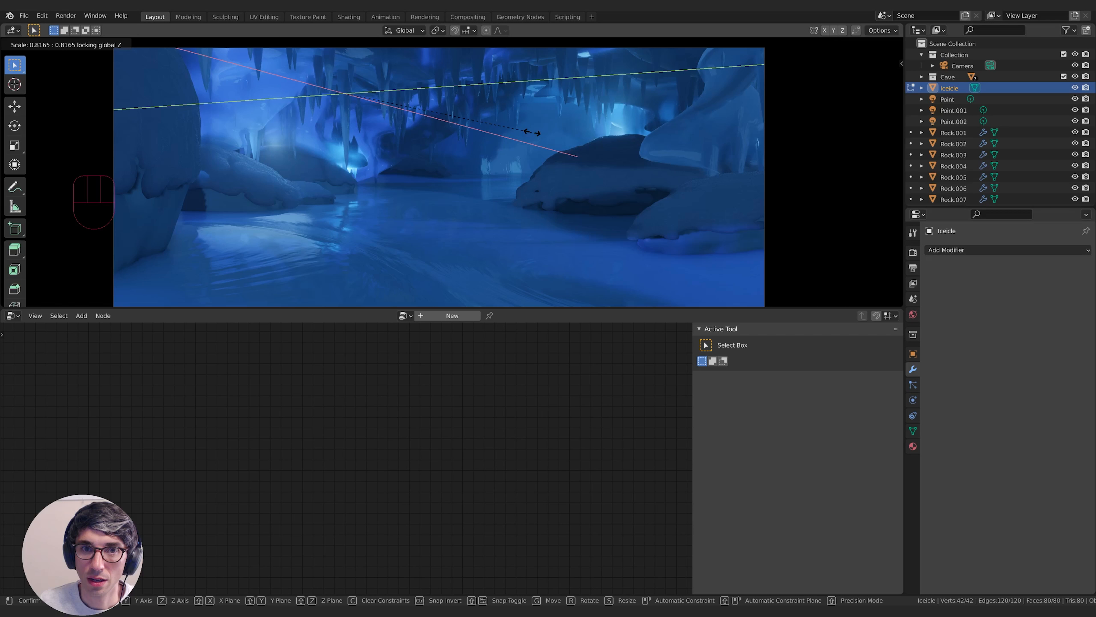
{"action": "left_click", "coordinate": [404, 104]}
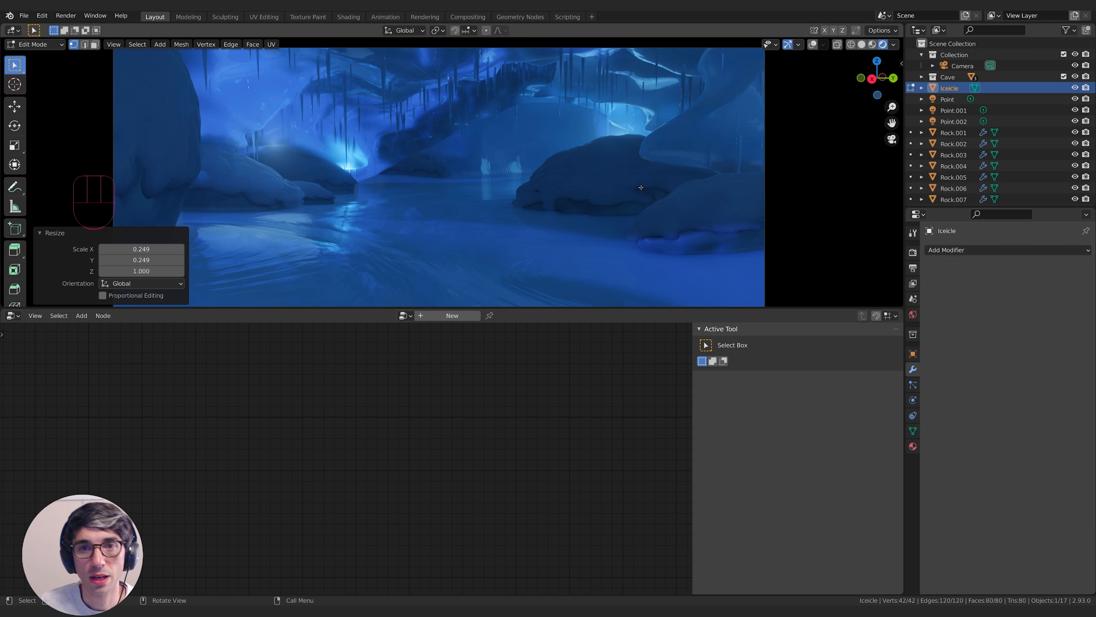
Return to Object Mode and set the Point Distribute density in the cave roof's node tree to about 435.8.
{"action": "key", "text": "Tab"}
{"action": "left_click", "coordinate": [656, 151]}
{"action": "middle_click_drag", "start_coordinate": [215, 390], "coordinate": [533, 379]}
{"action": "left_click_drag", "start_coordinate": [287, 441], "coordinate": [373, 440]}
Set the Point Translate node's Z translation to 0 m.
{"action": "double_click", "coordinate": [371, 517]}
{"action": "type", "text": "0"}
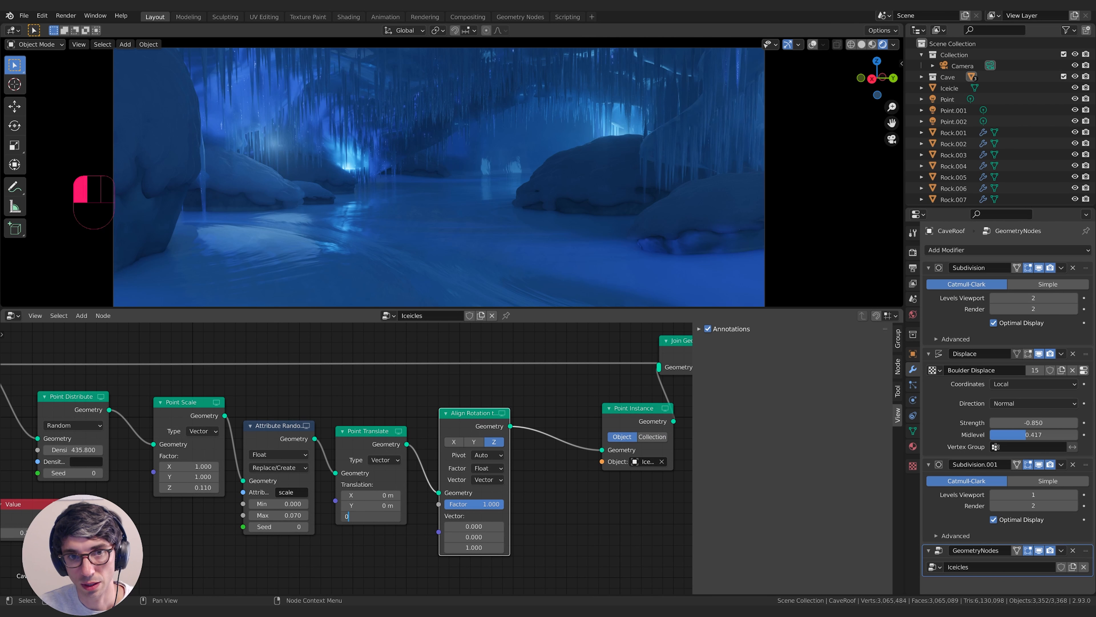
{"action": "key", "text": "Return"}
{"action": "middle_click_drag", "start_coordinate": [594, 520], "coordinate": [594, 500]}
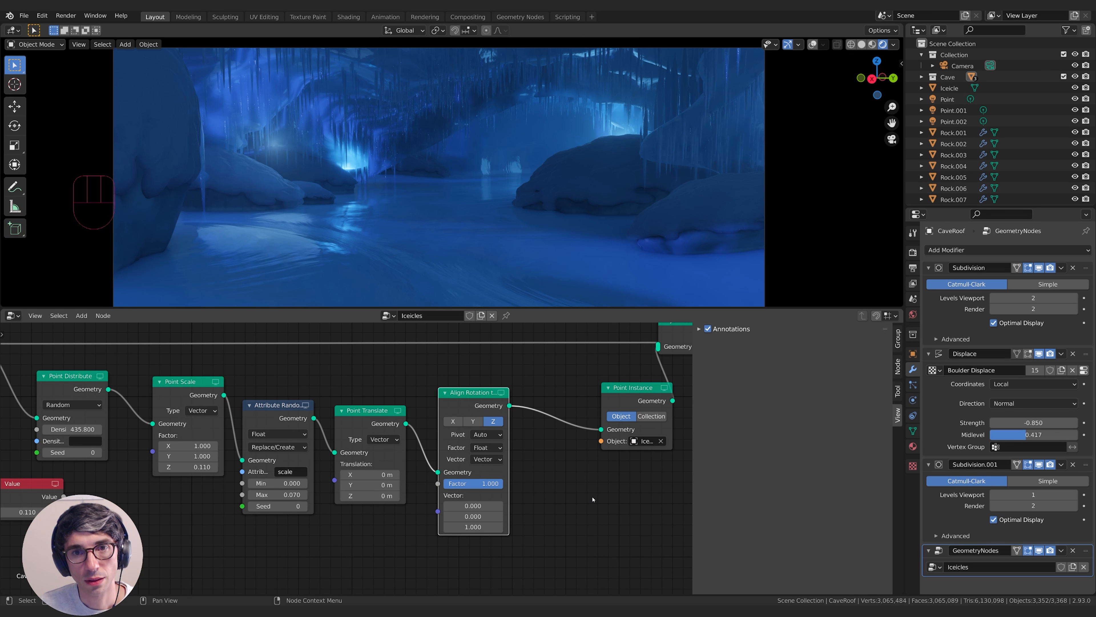